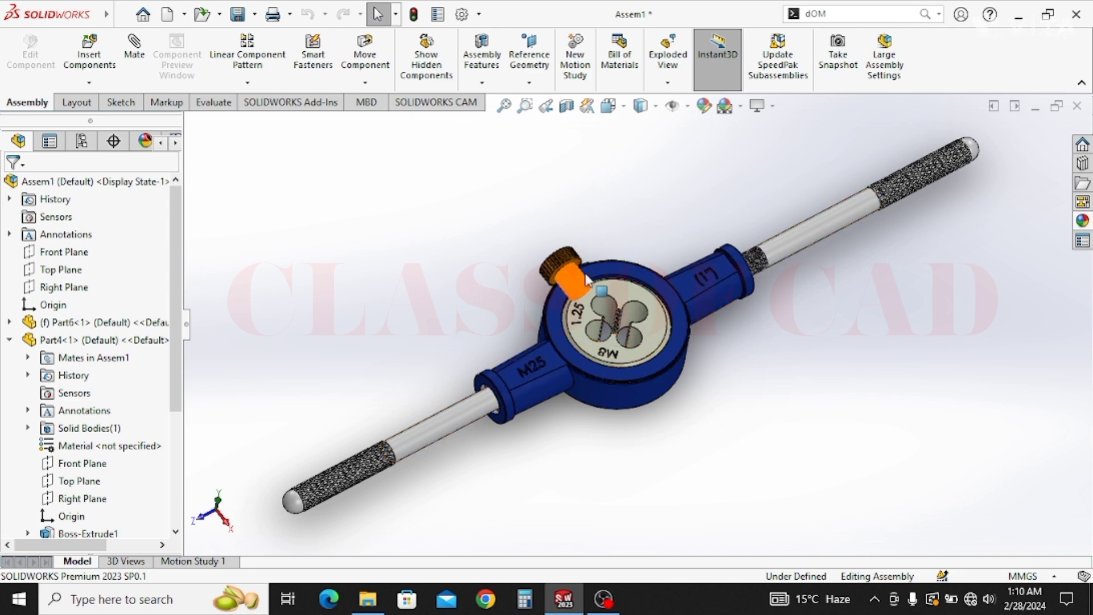
{"action": "scroll", "coordinate": [596, 277], "scroll_direction": "down", "scroll_amount": 3}
{"action": "middle_click_drag", "start_coordinate": [596, 278], "coordinate": [543, 262]}
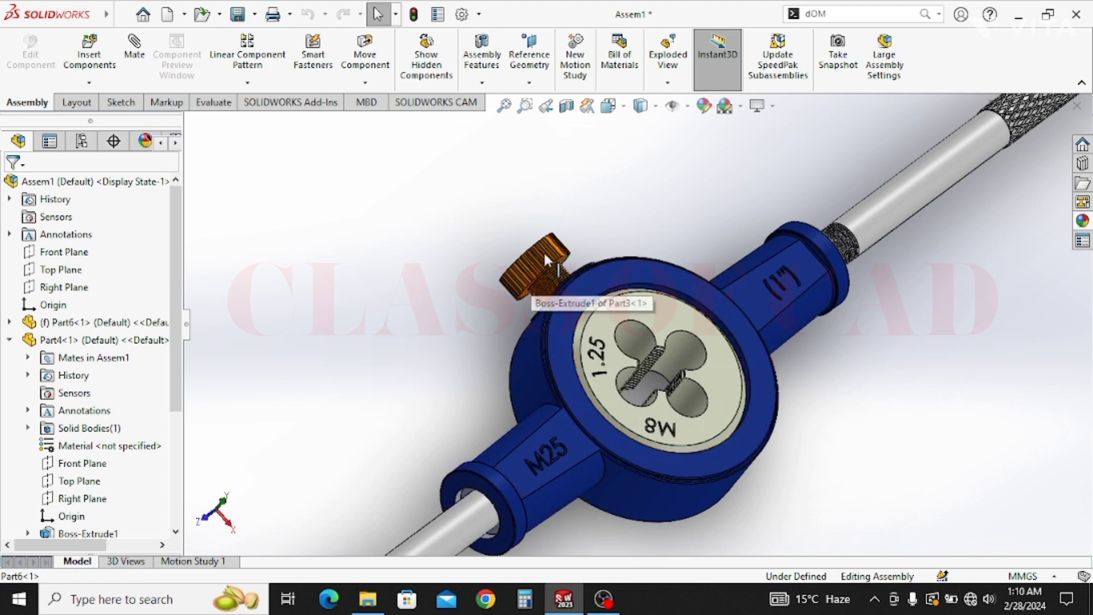
{"action": "key", "text": "ctrl+7"}
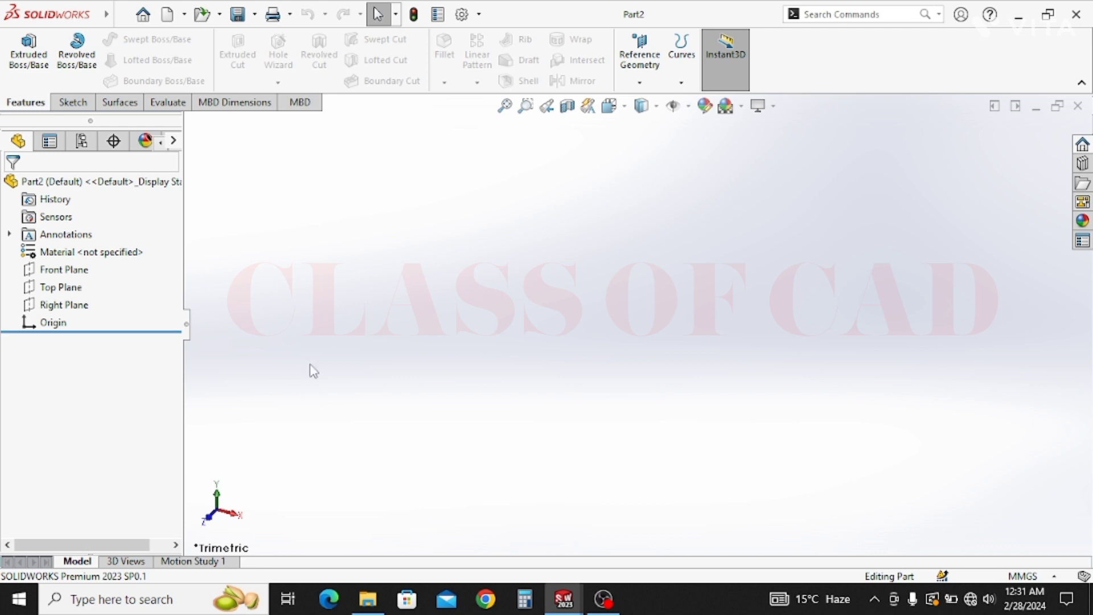
Start a sketch on the Right Plane and draw a horizontal centerline about 79 mm and a vertical one about 91 mm long, meeting at the origin.
{"action": "left_click", "coordinate": [57, 305]}
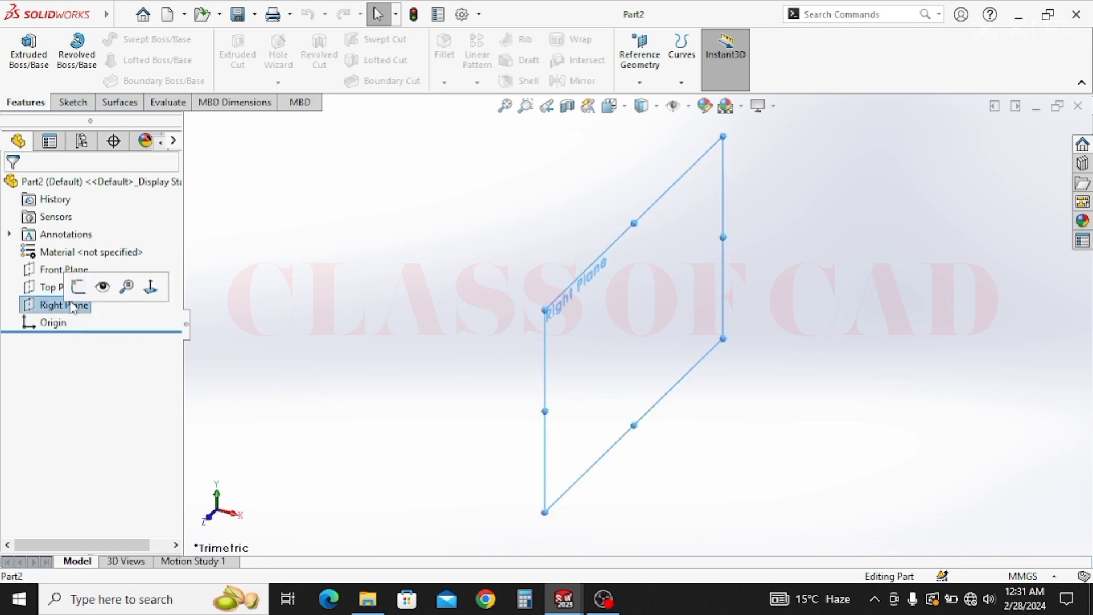
{"action": "left_click", "coordinate": [91, 288]}
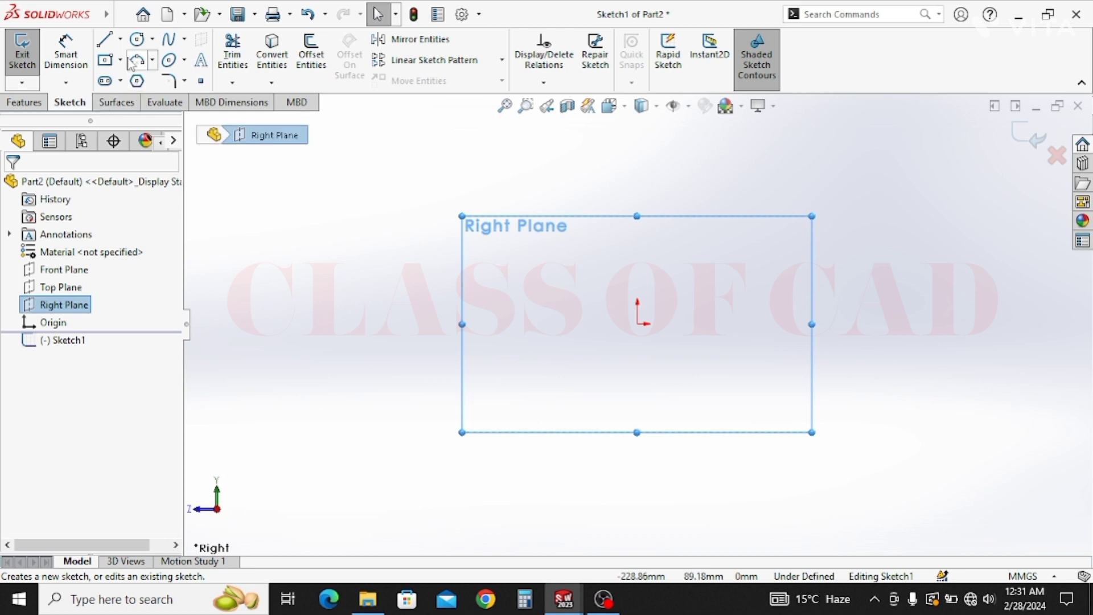
{"action": "left_click", "coordinate": [120, 39]}
{"action": "left_click", "coordinate": [130, 79]}
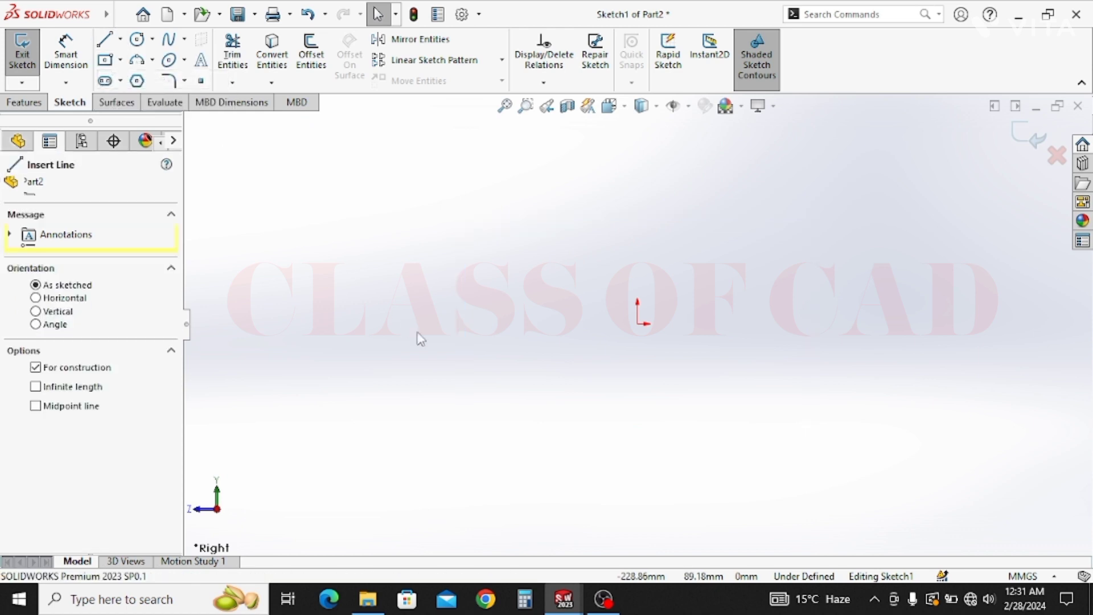
{"action": "left_click", "coordinate": [637, 324]}
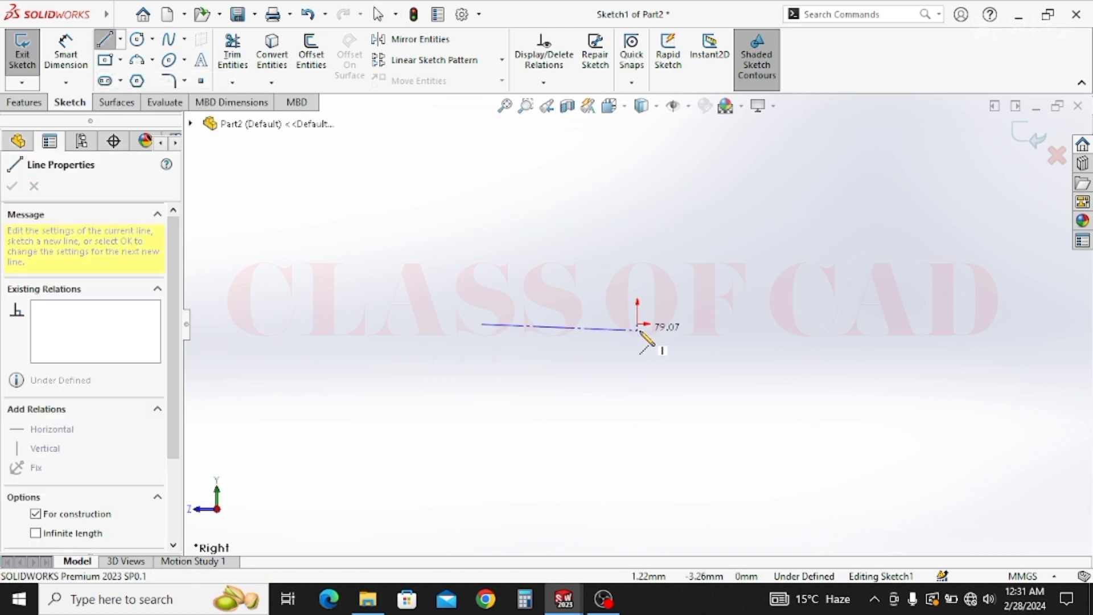
{"action": "double_click", "coordinate": [637, 146]}
{"action": "key", "text": "Escape"}
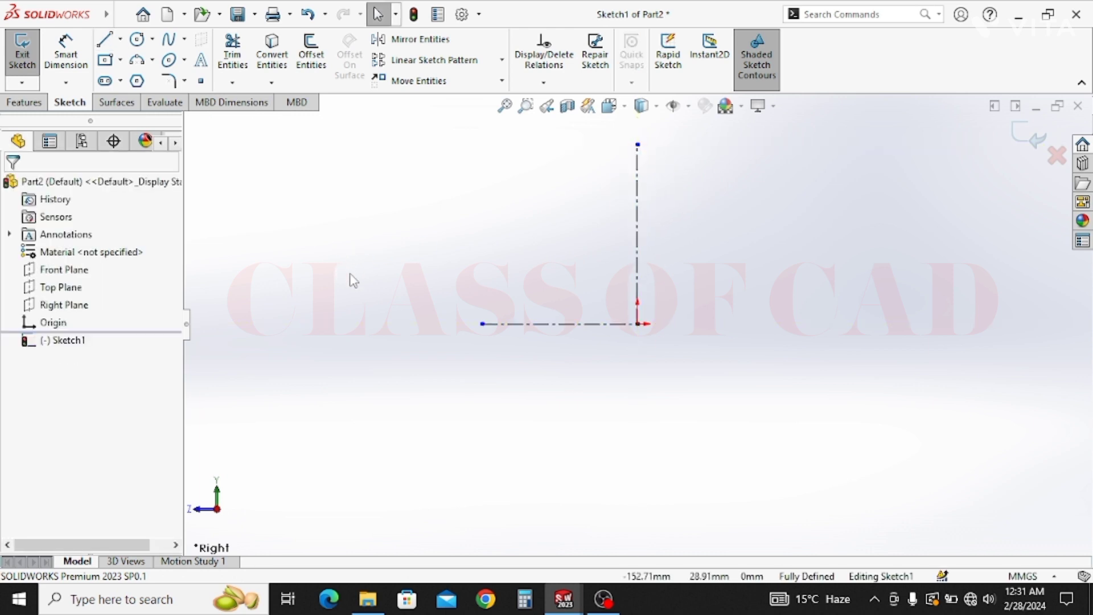
Draw a vertical midpoint line centred near the outer end of the horizontal centerline, extending about 31 mm to each side.
{"action": "left_click", "coordinate": [120, 40]}
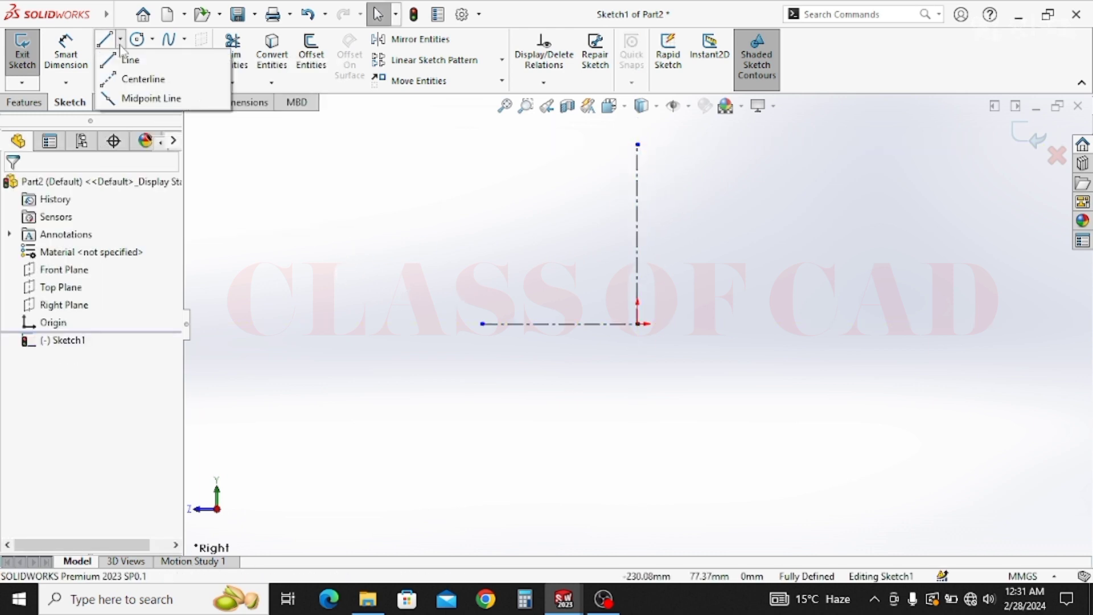
{"action": "left_click", "coordinate": [149, 98]}
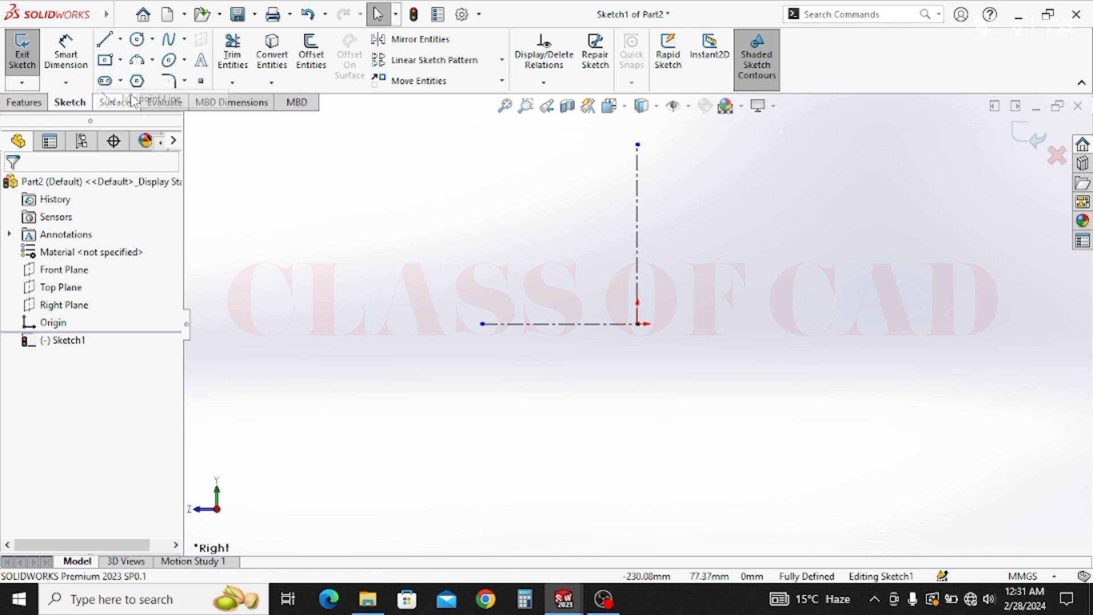
{"action": "left_click", "coordinate": [500, 323]}
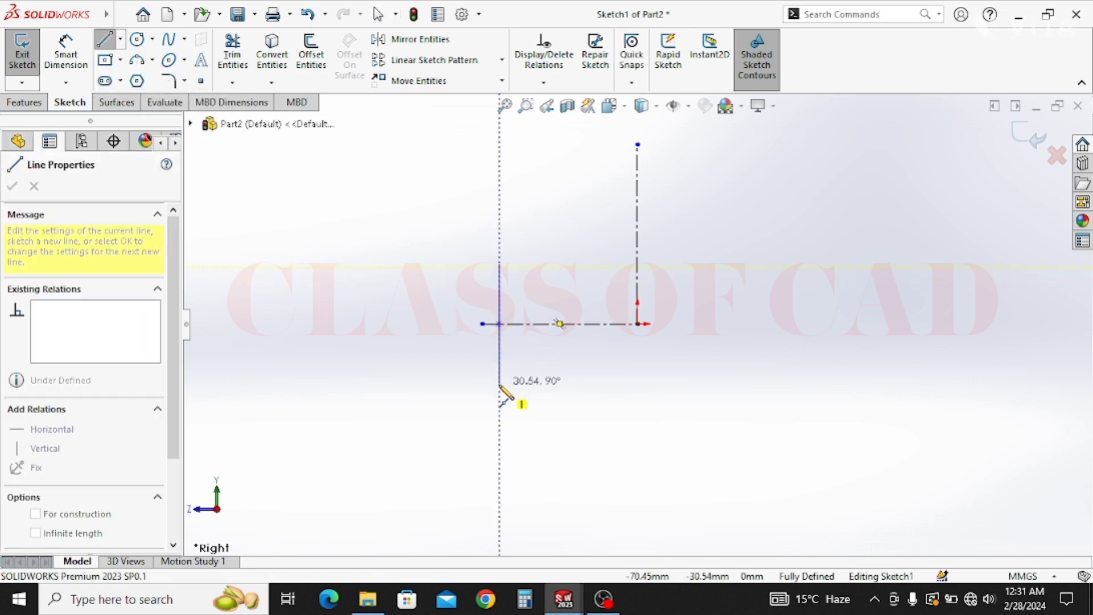
{"action": "left_click", "coordinate": [499, 385]}
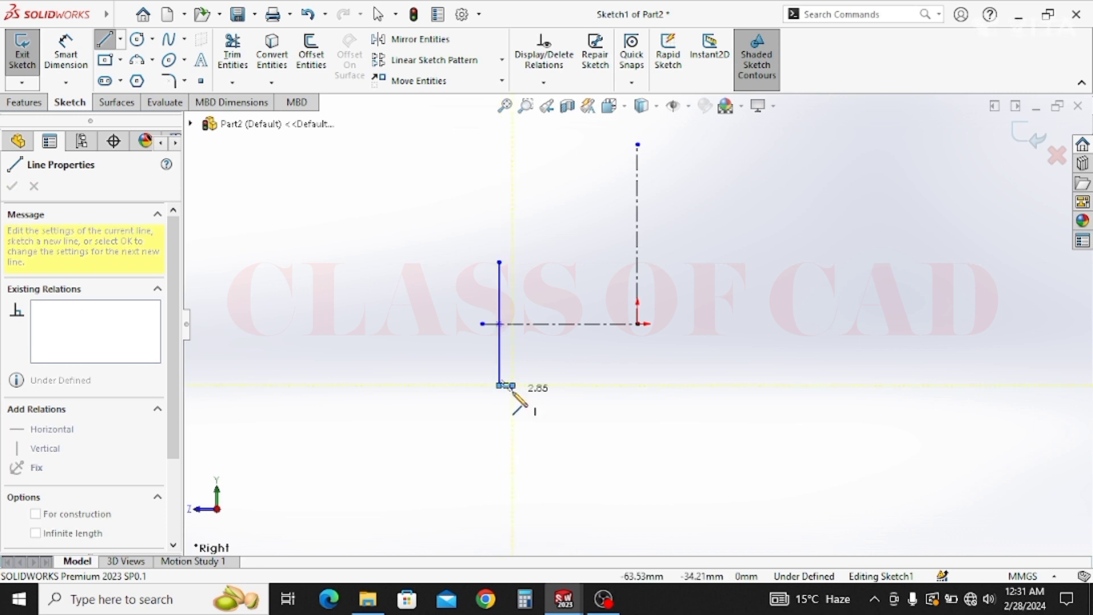
Complete the closed ring profile with small steps at both outer corners, a sloped lower edge and a vertical inner side.
{"action": "left_click", "coordinate": [513, 386]}
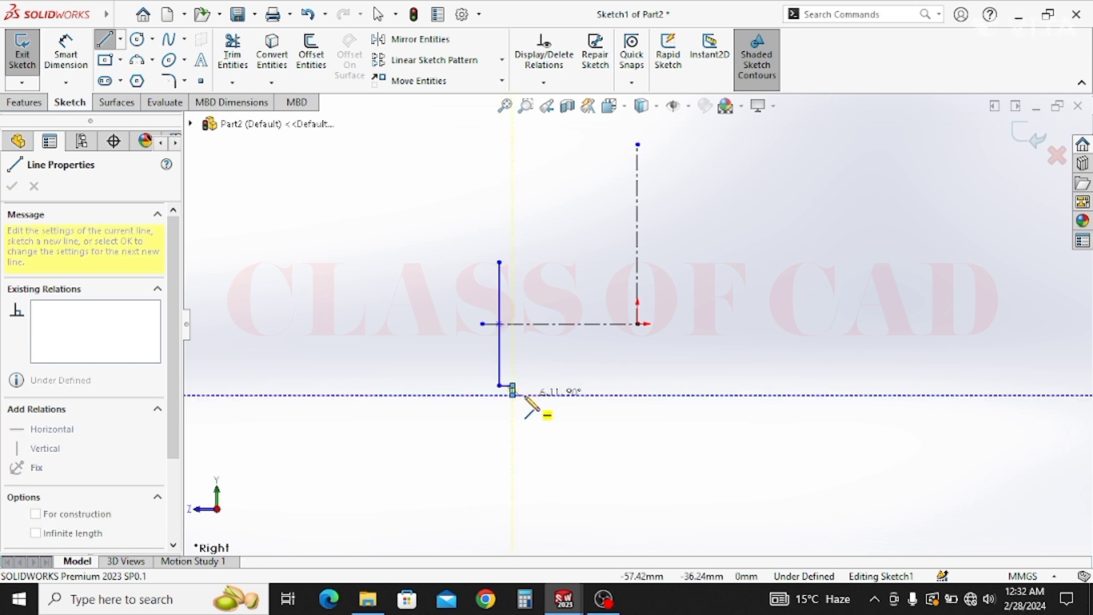
{"action": "left_click", "coordinate": [525, 394]}
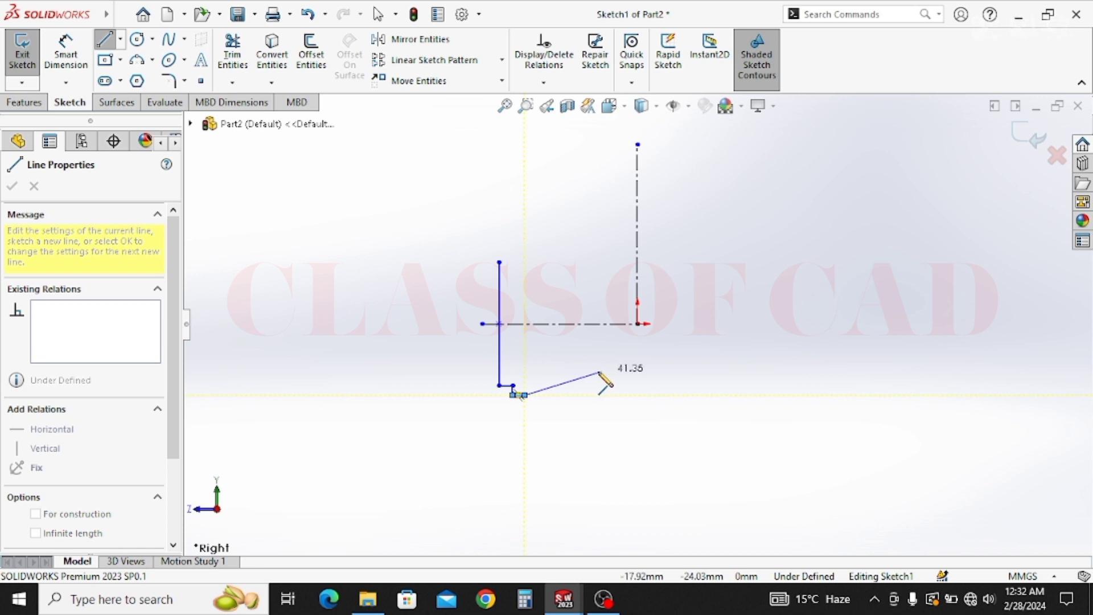
{"action": "left_click", "coordinate": [575, 378]}
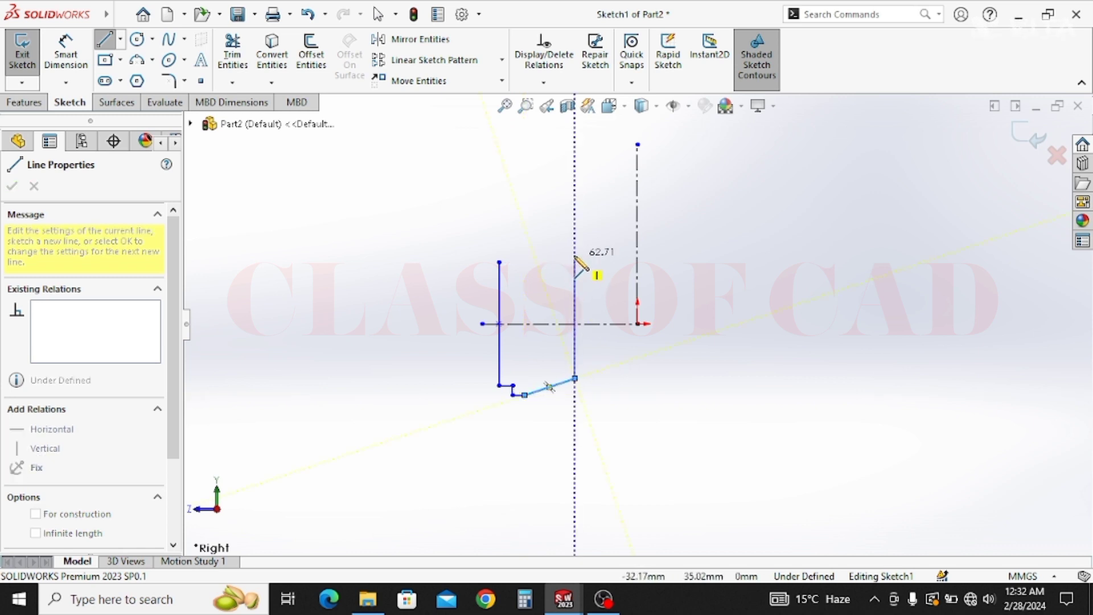
{"action": "left_click", "coordinate": [575, 246]}
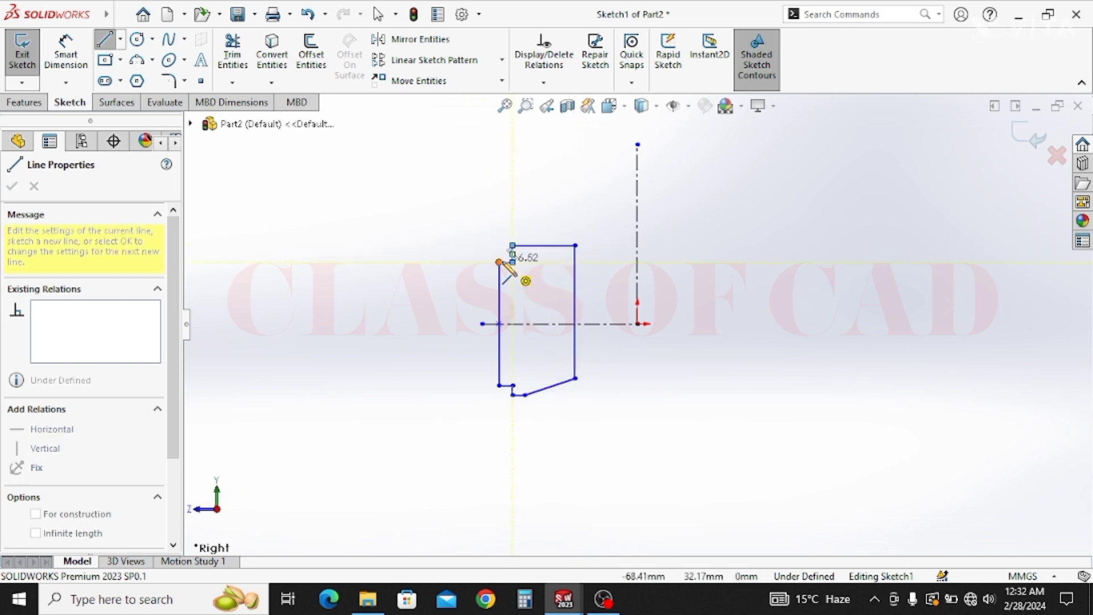
{"action": "left_click", "coordinate": [500, 262]}
{"action": "right_click", "coordinate": [459, 272]}
{"action": "left_click", "coordinate": [462, 278]}
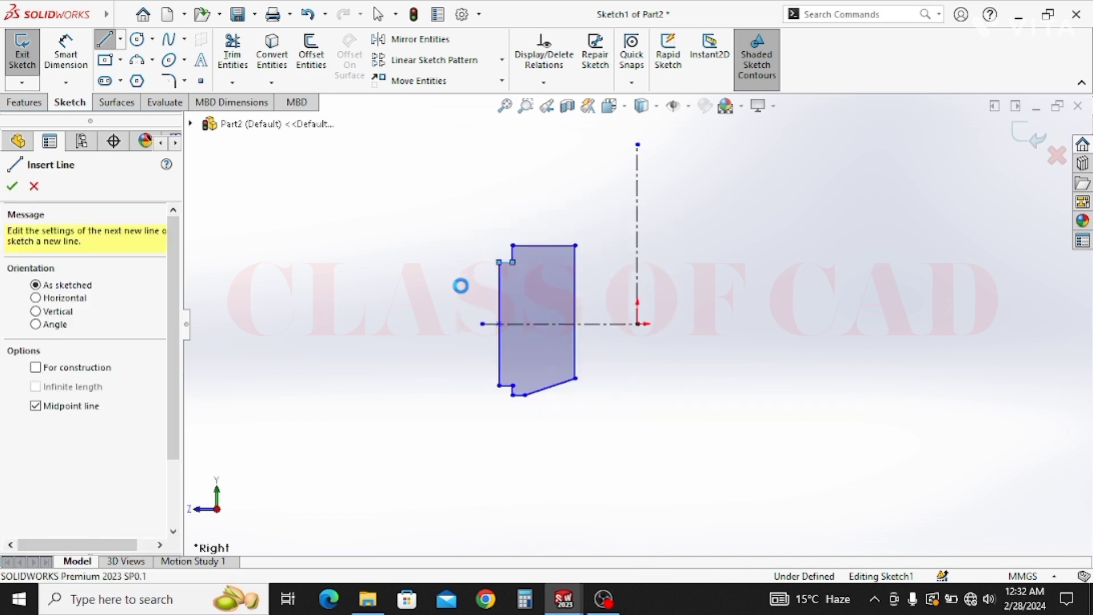
Dimension the distance from the profile's inner vertical side to the vertical centerline as 30 mm.
{"action": "left_click", "coordinate": [73, 58]}
{"action": "left_click", "coordinate": [576, 364]}
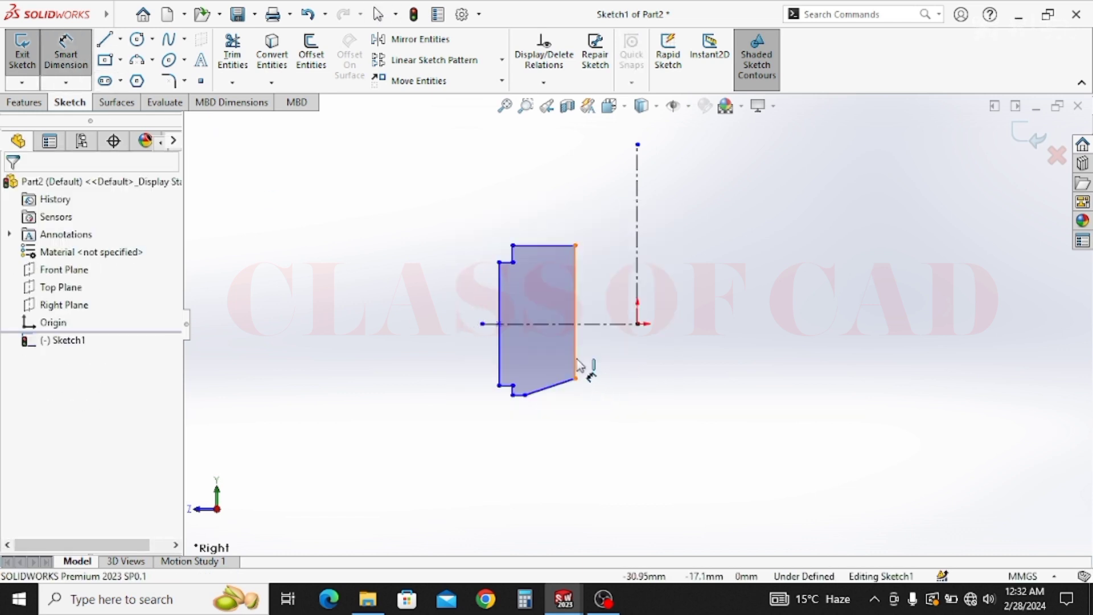
{"action": "left_click", "coordinate": [638, 282]}
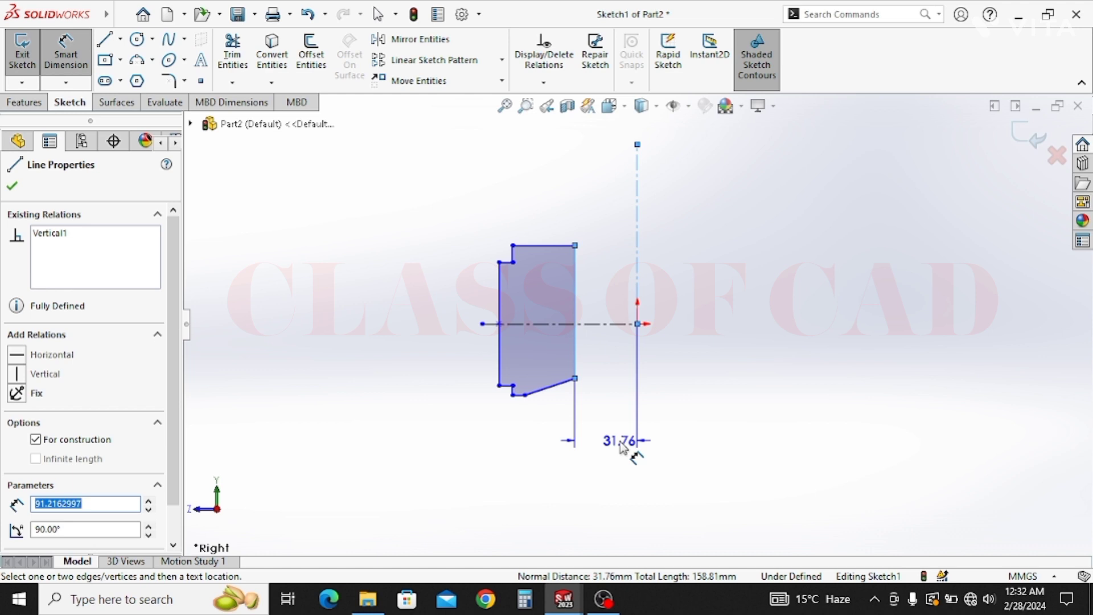
{"action": "left_click", "coordinate": [622, 447]}
{"action": "type", "text": "30"}
{"action": "key", "text": "Return"}
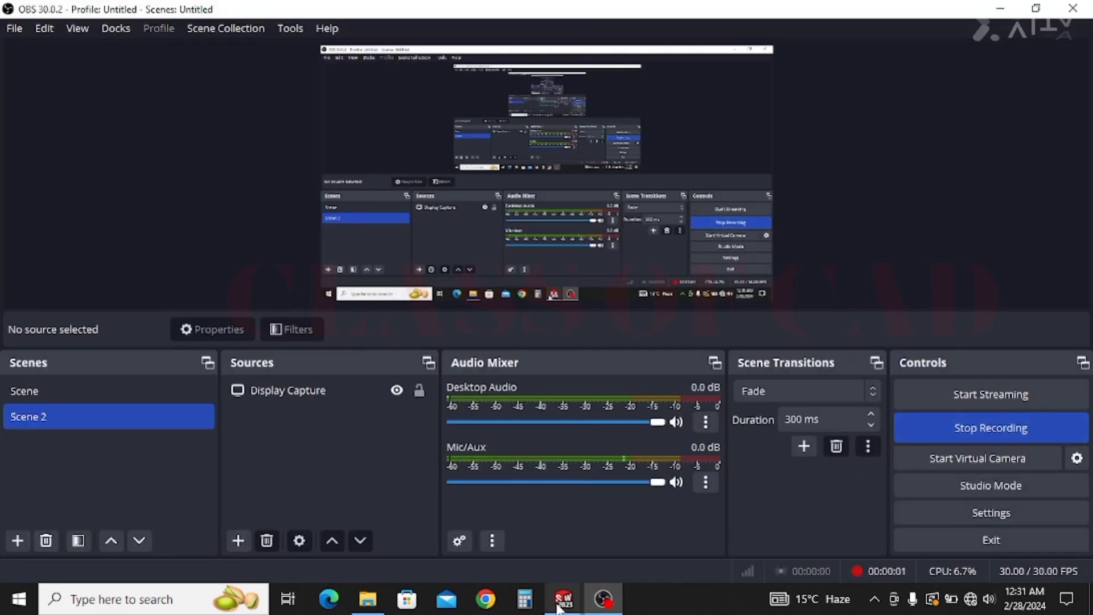
Switch to the SOLIDWORKS part window and move the 172° angle and two 1 mm dimensions clear of the profile's lower outer corner.
{"action": "mouse_move", "coordinate": [563, 599]}
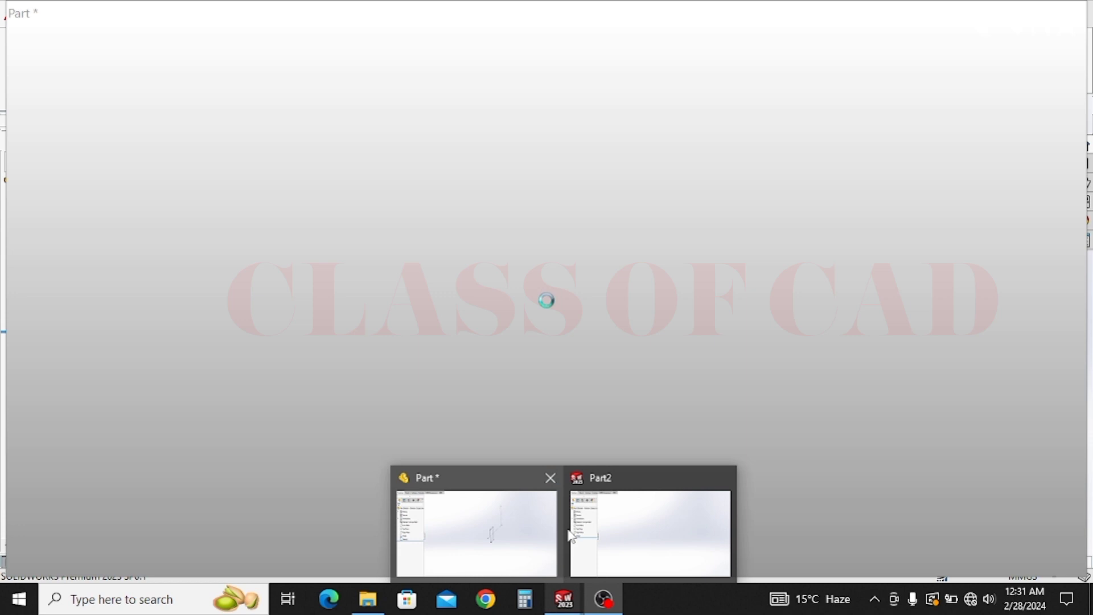
{"action": "left_click", "coordinate": [573, 534]}
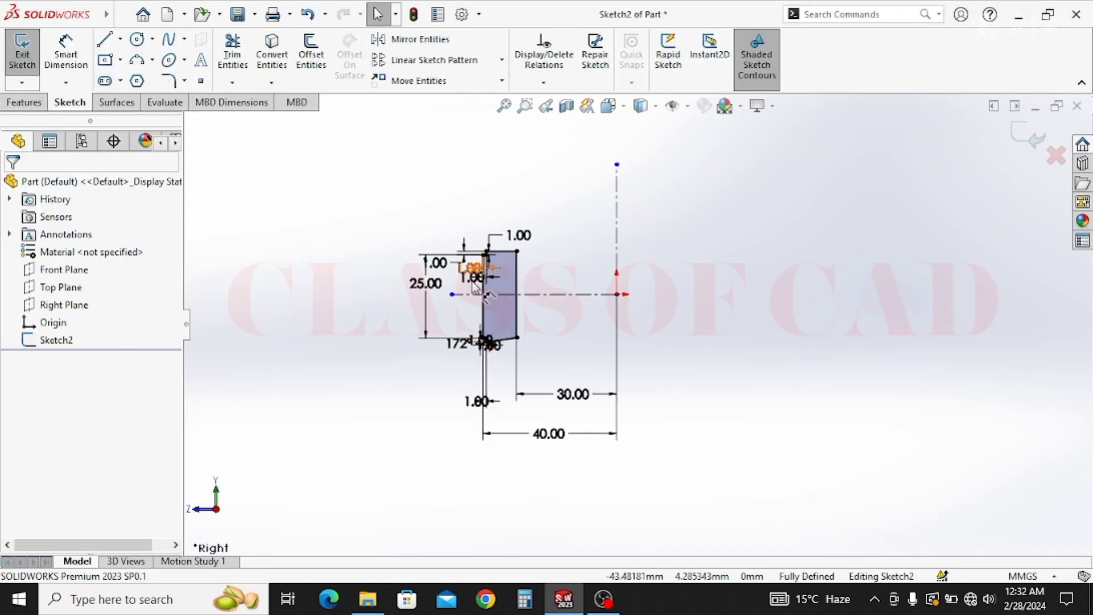
{"action": "scroll", "coordinate": [568, 312], "scroll_direction": "down", "scroll_amount": 2}
{"action": "mouse_move", "coordinate": [552, 310]}
{"action": "middle_mouse_down", "text": "ctrl"}
{"action": "mouse_move", "coordinate": [596, 337]}
{"action": "mouse_move", "coordinate": [636, 325]}
{"action": "middle_mouse_up", "text": "ctrl"}
{"action": "scroll", "coordinate": [596, 337], "scroll_direction": "down", "scroll_amount": 1}
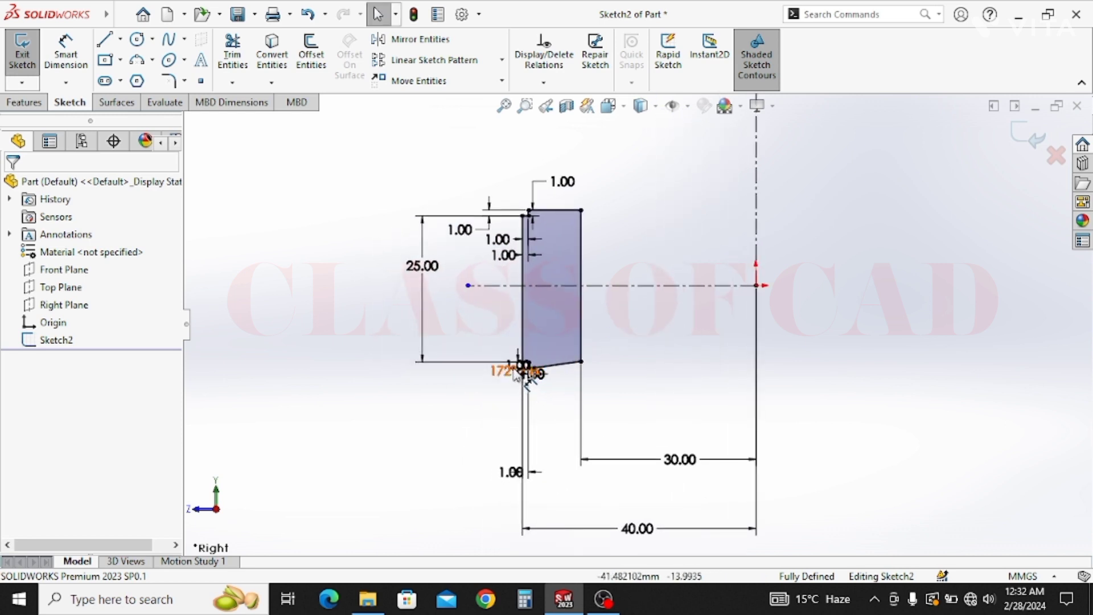
{"action": "left_click_drag", "start_coordinate": [502, 370], "coordinate": [571, 329]}
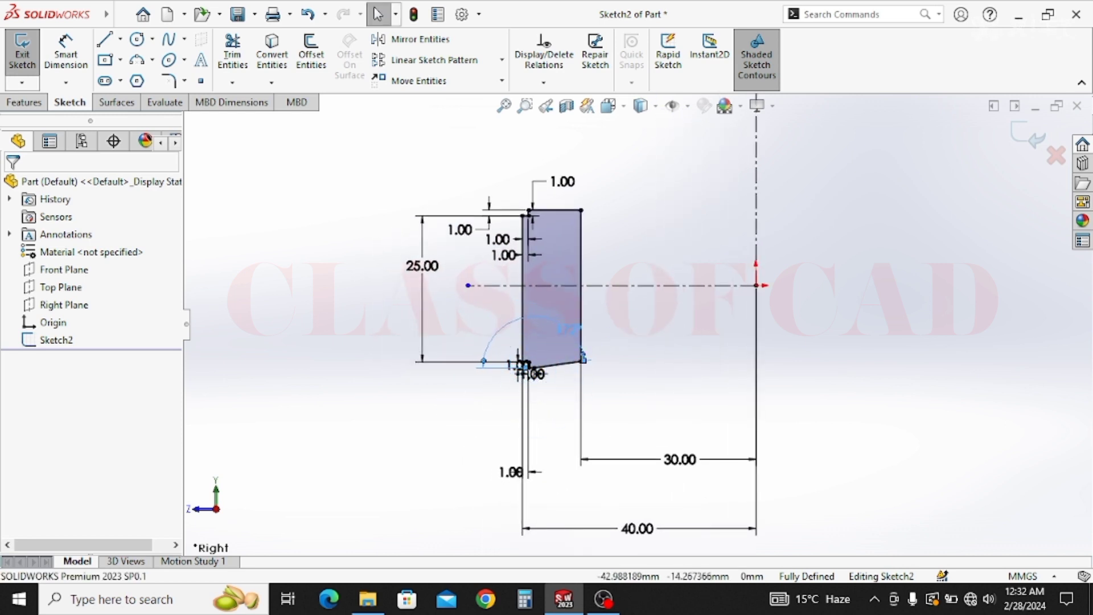
{"action": "scroll", "coordinate": [525, 373], "scroll_direction": "down", "scroll_amount": 2}
{"action": "left_click_drag", "start_coordinate": [552, 366], "coordinate": [594, 428]}
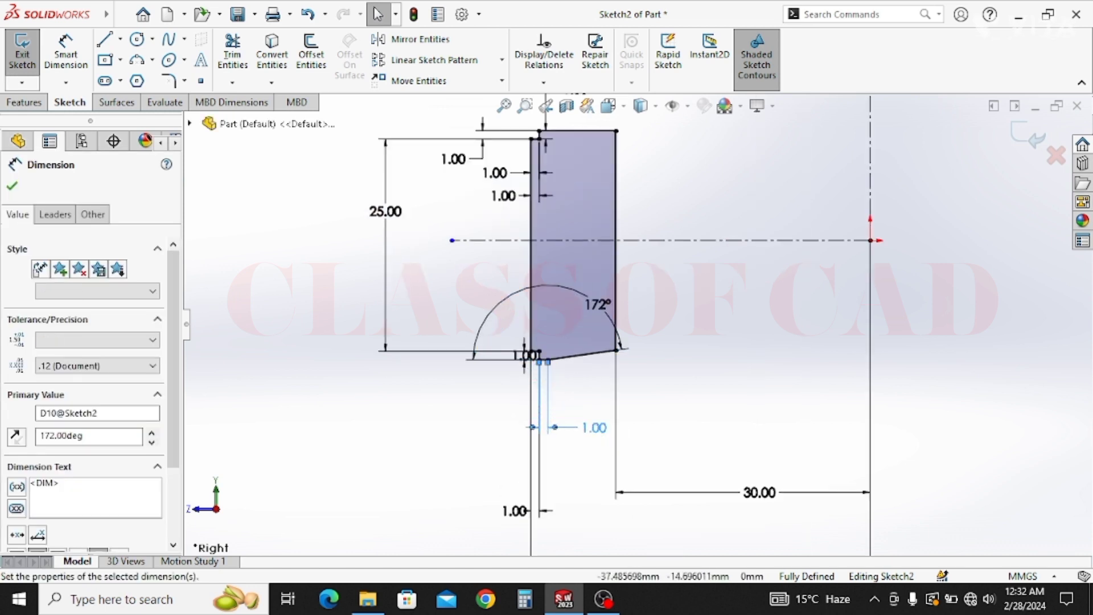
{"action": "left_click_drag", "start_coordinate": [524, 355], "coordinate": [471, 446]}
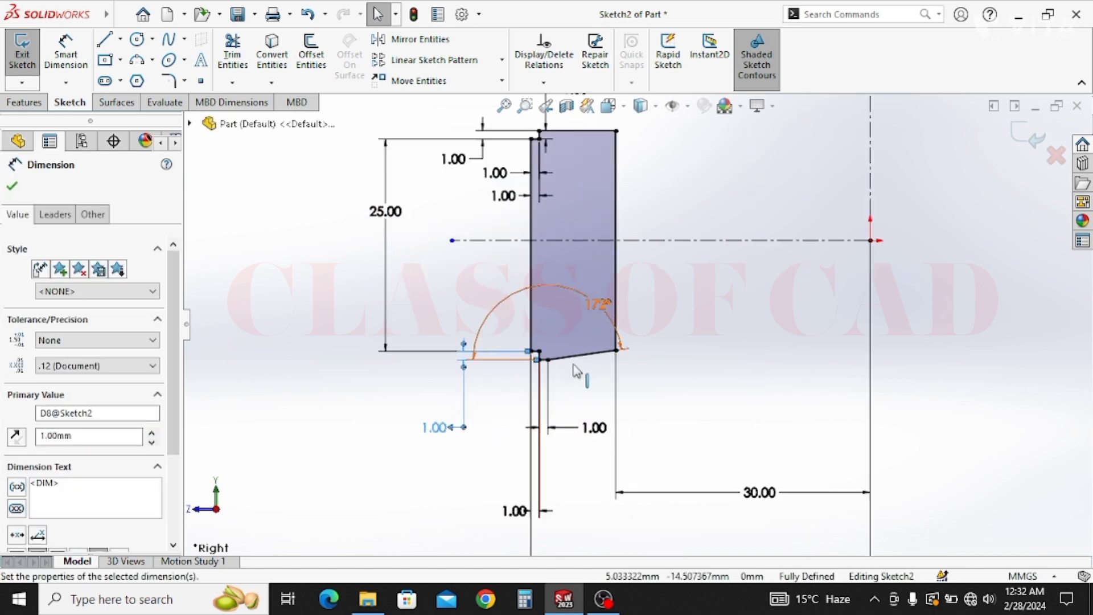
Revolve the sketched profile 360° about the vertical centerline into a solid ring.
{"action": "scroll", "coordinate": [545, 365], "scroll_direction": "up", "scroll_amount": 2}
{"action": "middle_click_drag", "start_coordinate": [609, 201], "coordinate": [564, 199], "text": "ctrl"}
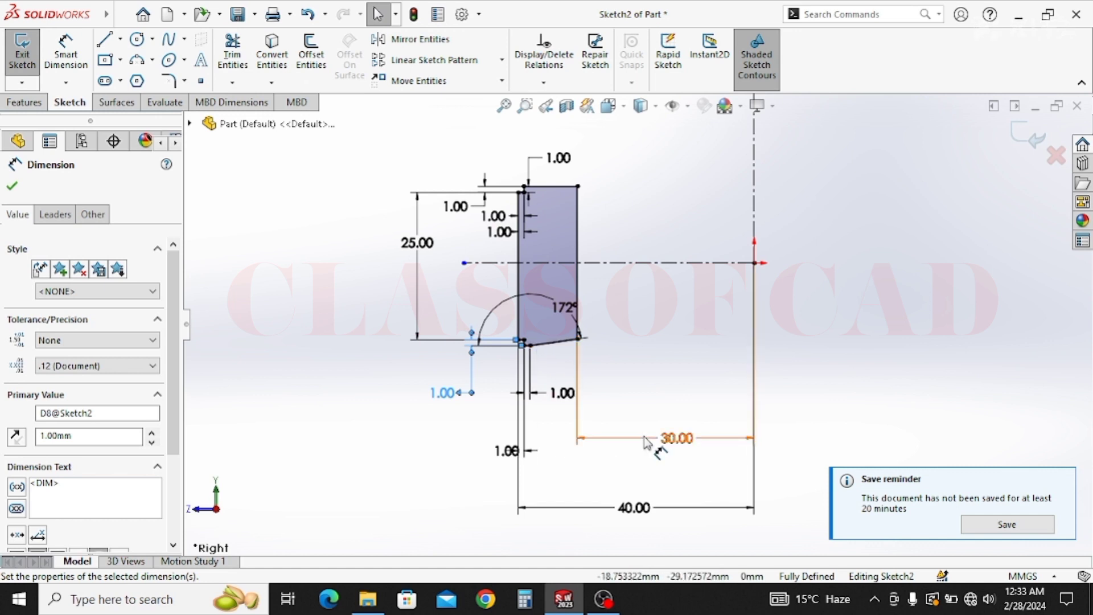
{"action": "middle_click_drag", "start_coordinate": [631, 436], "coordinate": [574, 421], "text": "ctrl"}
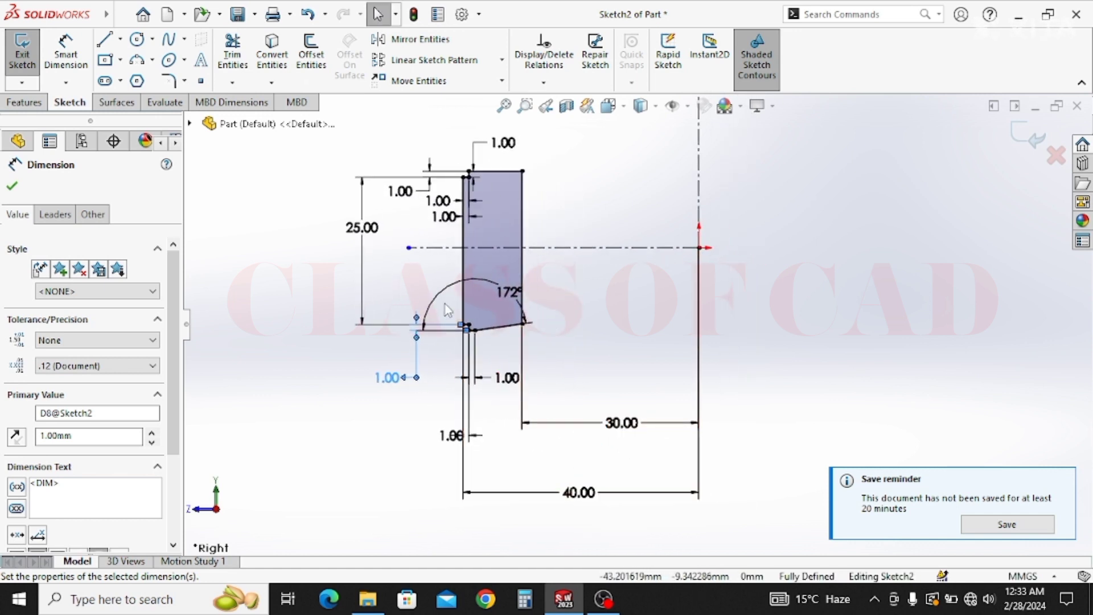
{"action": "scroll", "coordinate": [547, 359], "scroll_direction": "up", "scroll_amount": 2}
{"action": "middle_click_drag", "start_coordinate": [646, 357], "coordinate": [587, 387], "text": "ctrl"}
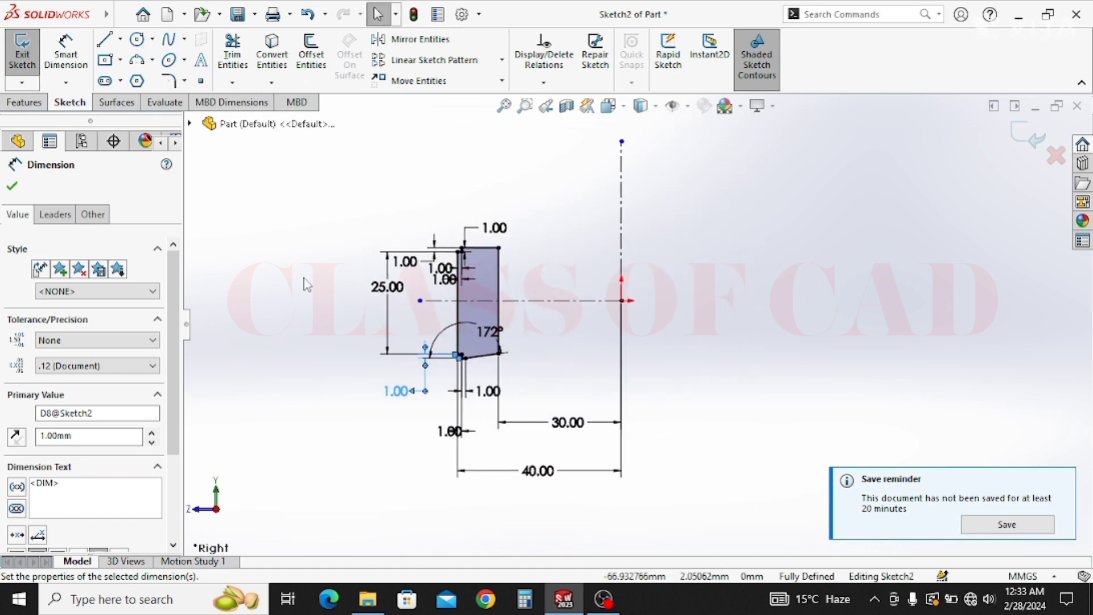
{"action": "left_click", "coordinate": [41, 102]}
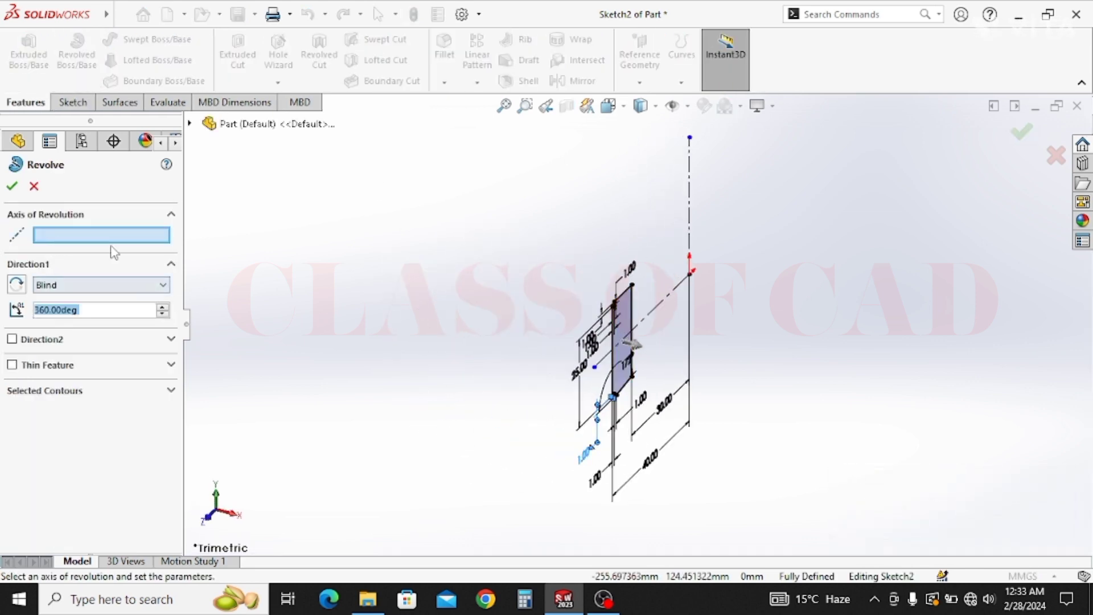
{"action": "left_click", "coordinate": [695, 214]}
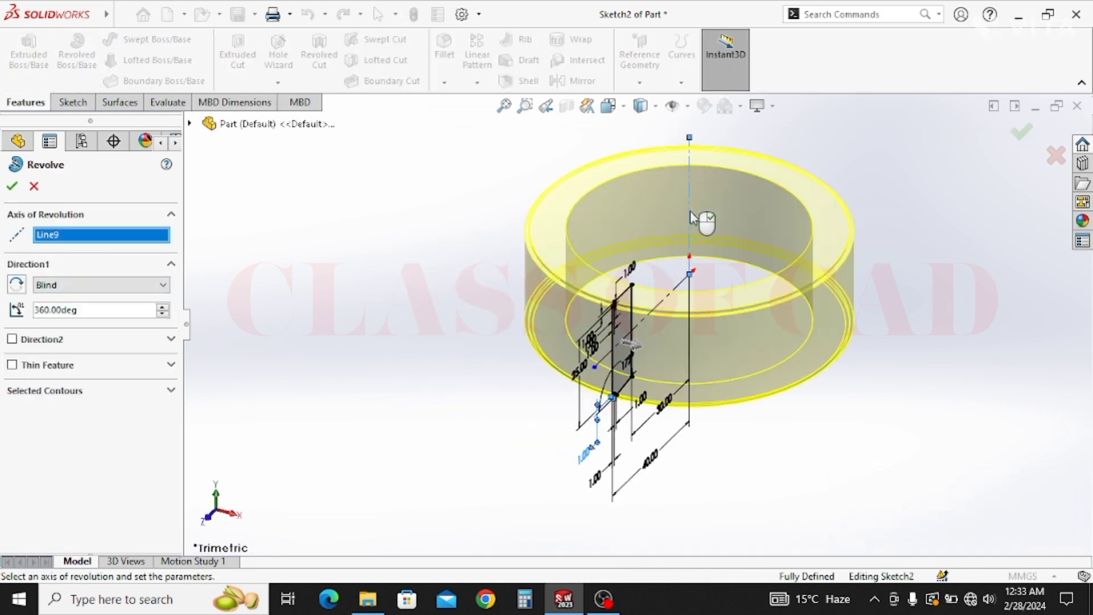
{"action": "left_click", "coordinate": [13, 187]}
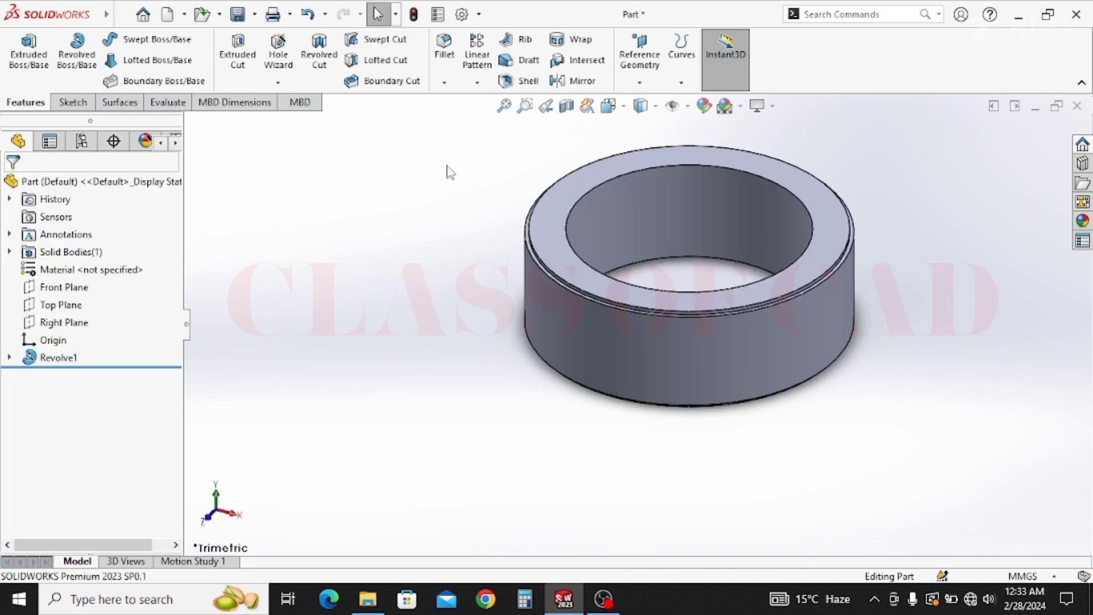
Set up a 0.4 mm radius fillet on the two circular edges of the ring's upper outer step.
{"action": "left_click", "coordinate": [444, 48]}
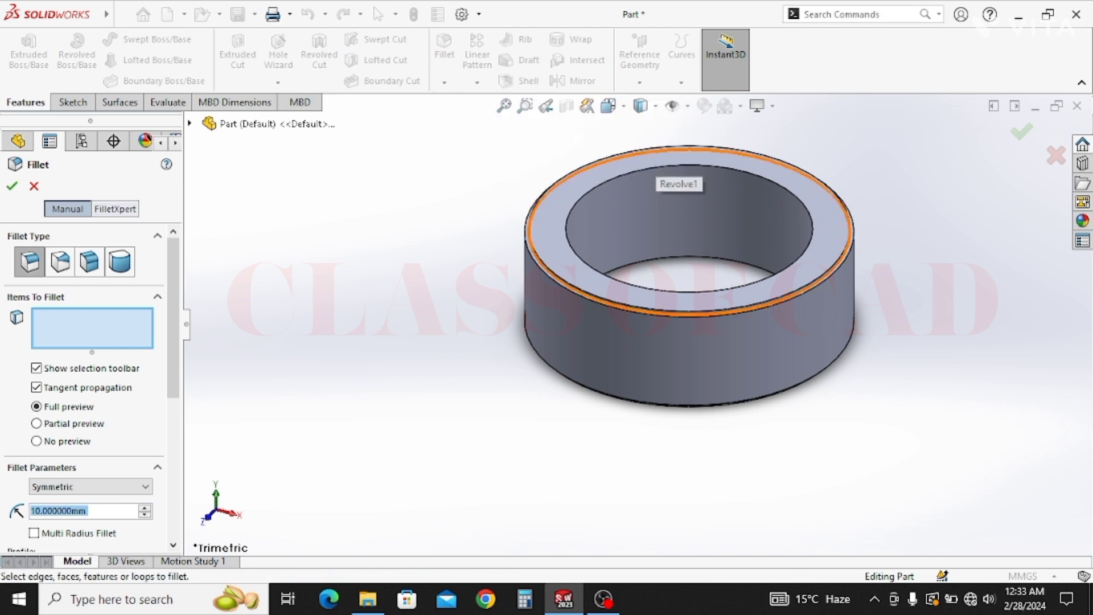
{"action": "type", "text": "0.4"}
{"action": "key", "text": "Tab"}
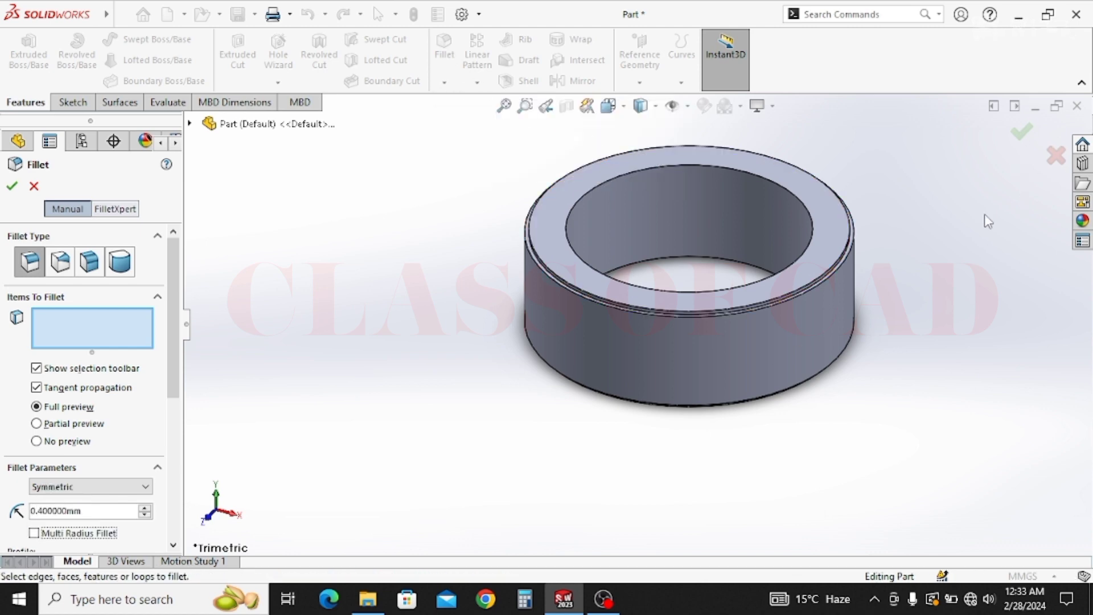
{"action": "scroll", "coordinate": [785, 259], "scroll_direction": "down", "scroll_amount": 5}
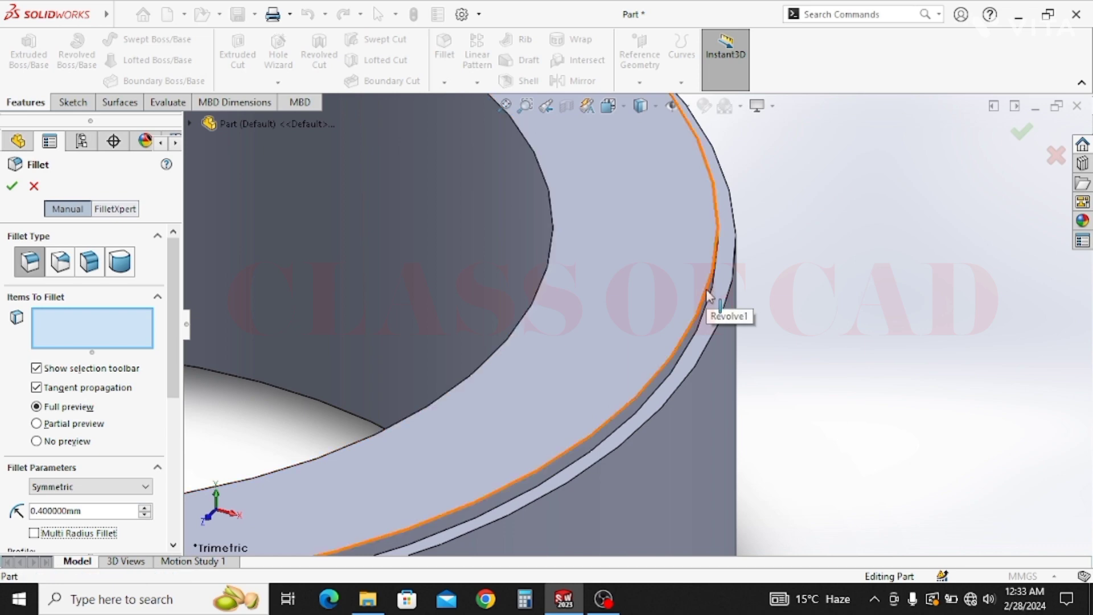
{"action": "left_click", "coordinate": [706, 287]}
{"action": "left_click", "coordinate": [723, 309]}
{"action": "scroll", "coordinate": [722, 310], "scroll_direction": "up", "scroll_amount": 4}
{"action": "middle_click_drag", "start_coordinate": [683, 364], "coordinate": [797, 301], "text": "ctrl"}
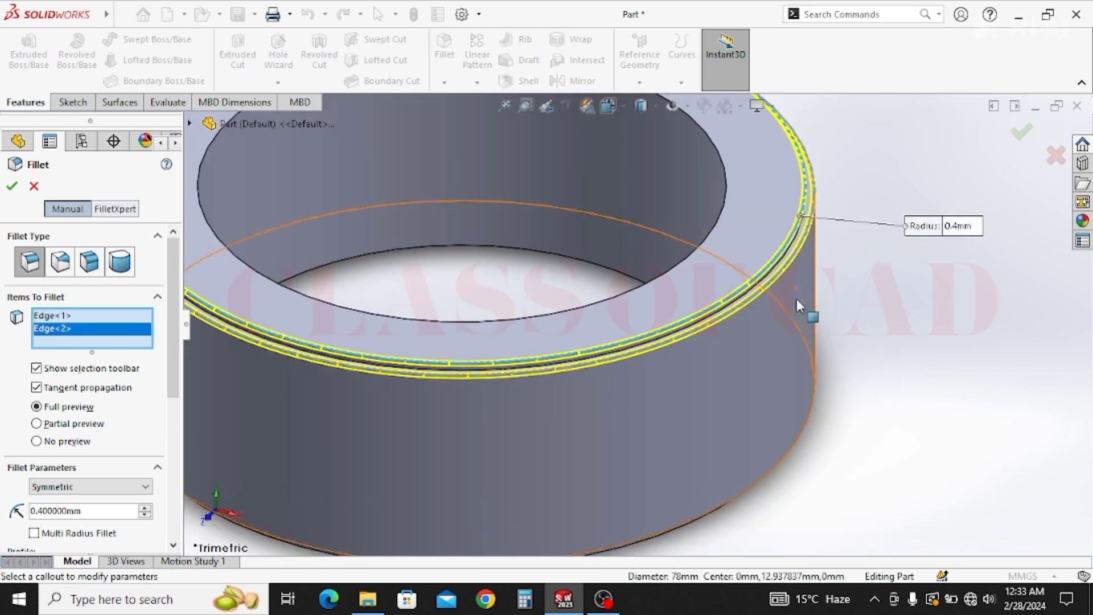
Include the ring's lower outer step edge in the 0.4 mm fillet and apply it.
{"action": "scroll", "coordinate": [797, 302], "scroll_direction": "up", "scroll_amount": 3}
{"action": "middle_click_drag", "start_coordinate": [779, 393], "coordinate": [718, 352]}
{"action": "scroll", "coordinate": [717, 358], "scroll_direction": "down", "scroll_amount": 5}
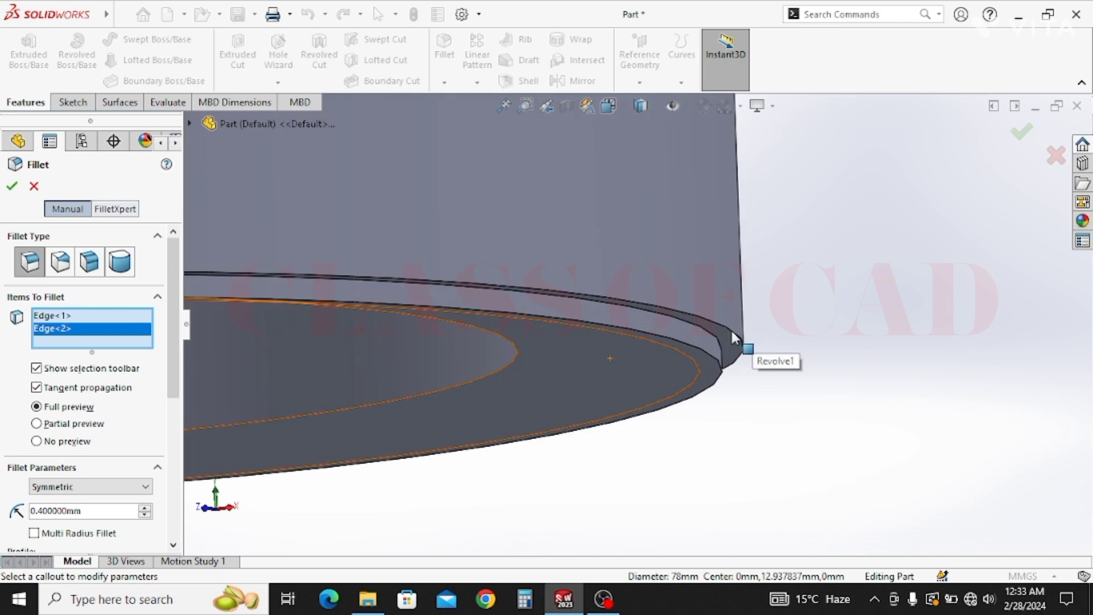
{"action": "left_click", "coordinate": [715, 337]}
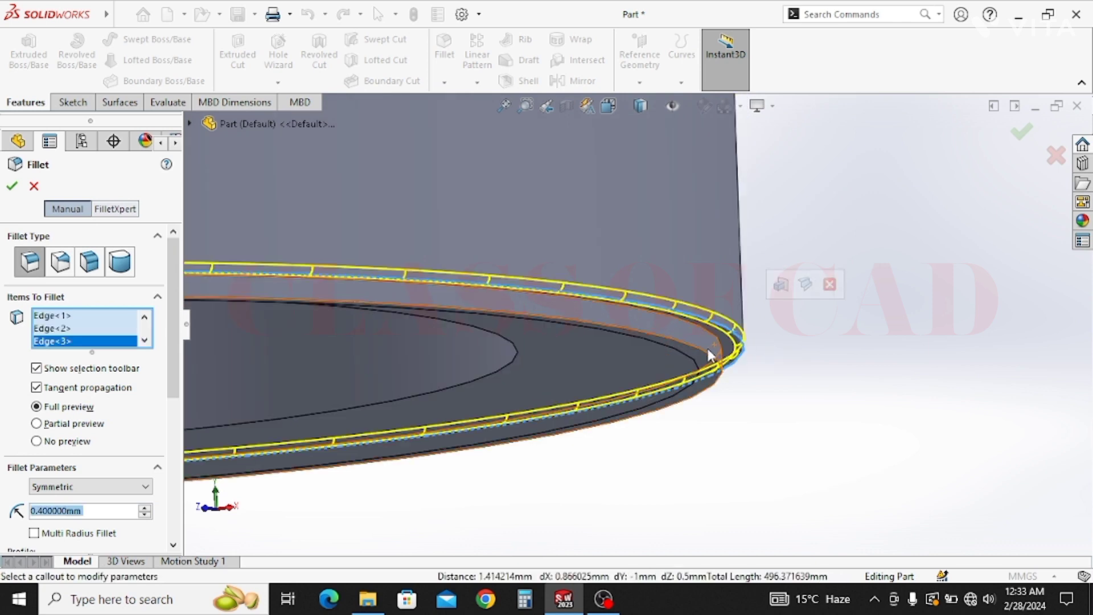
{"action": "left_click", "coordinate": [12, 186]}
{"action": "scroll", "coordinate": [626, 319], "scroll_direction": "up", "scroll_amount": 5}
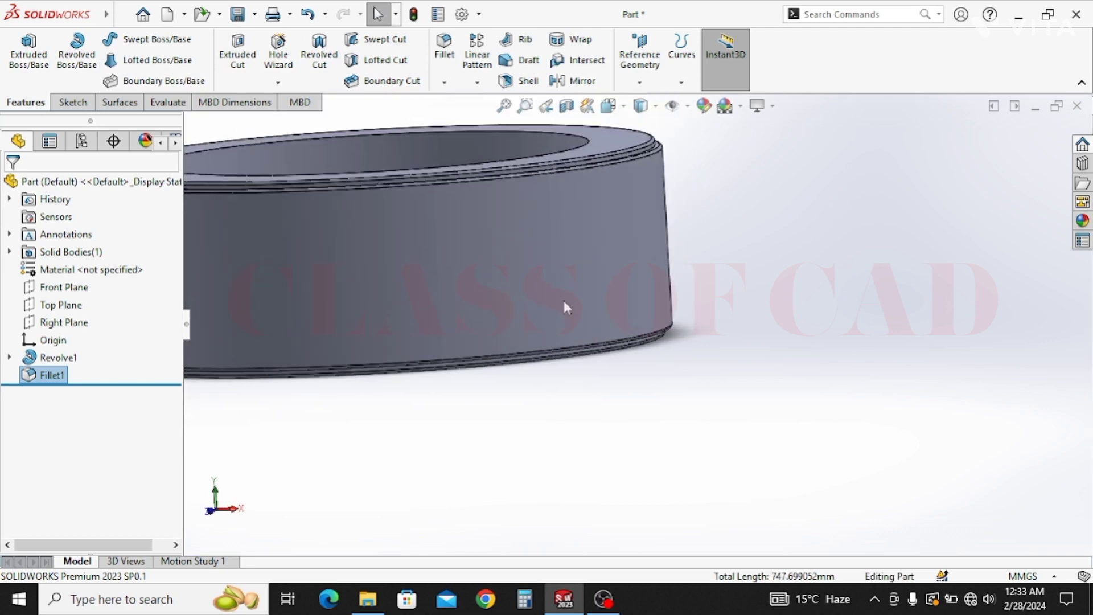
{"action": "key", "text": "ctrl+7"}
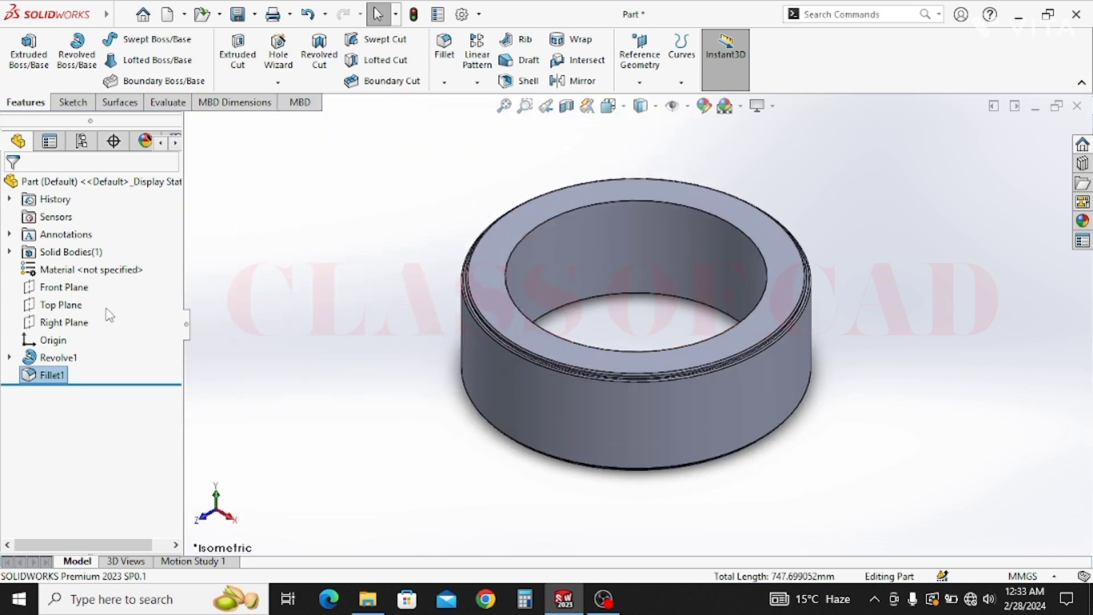
{"action": "left_click", "coordinate": [78, 292]}
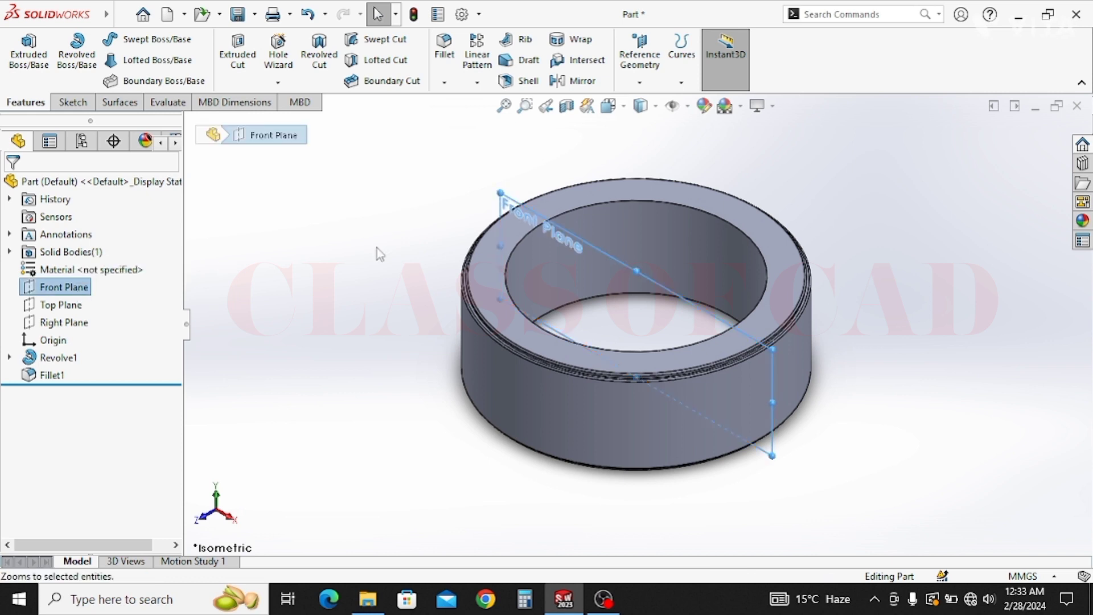
{"action": "left_click", "coordinate": [650, 81]}
{"action": "left_click", "coordinate": [648, 100]}
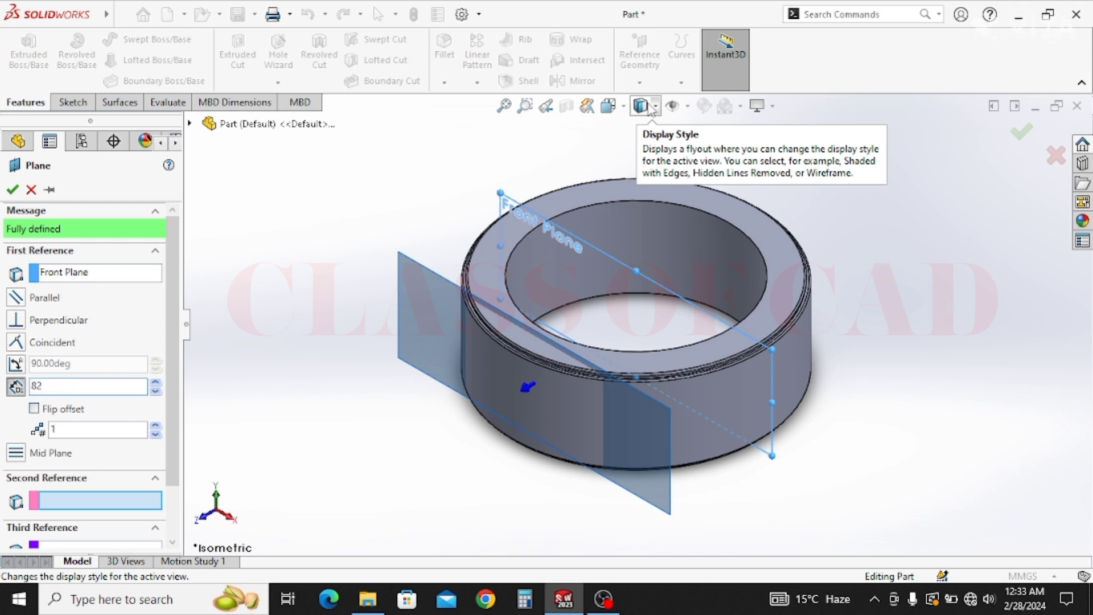
{"action": "scroll", "coordinate": [655, 308], "scroll_direction": "up", "scroll_amount": 2}
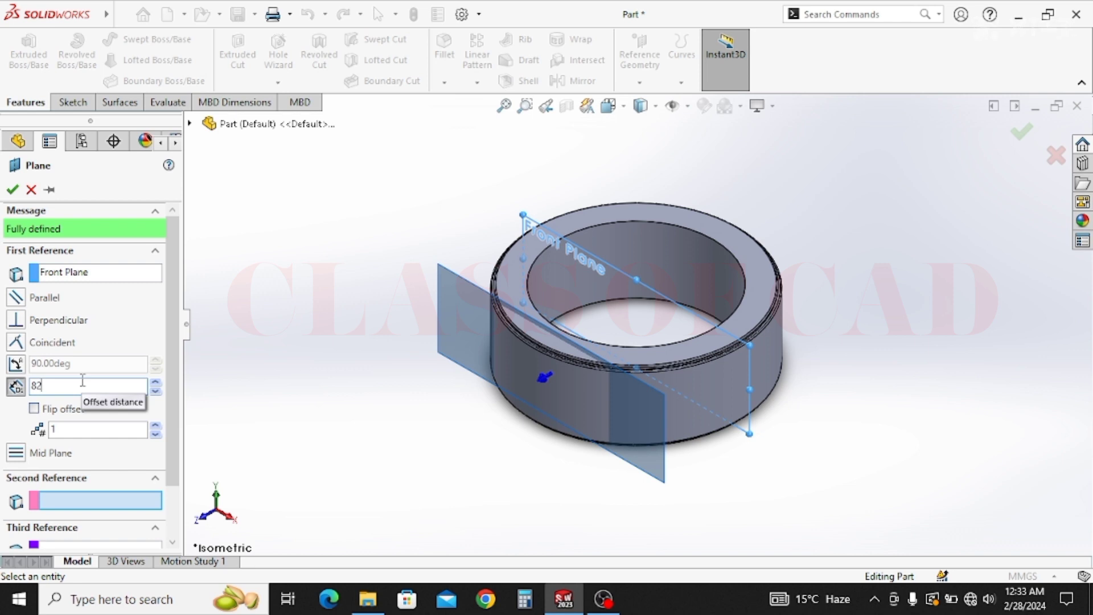
{"action": "double_click", "coordinate": [40, 385]}
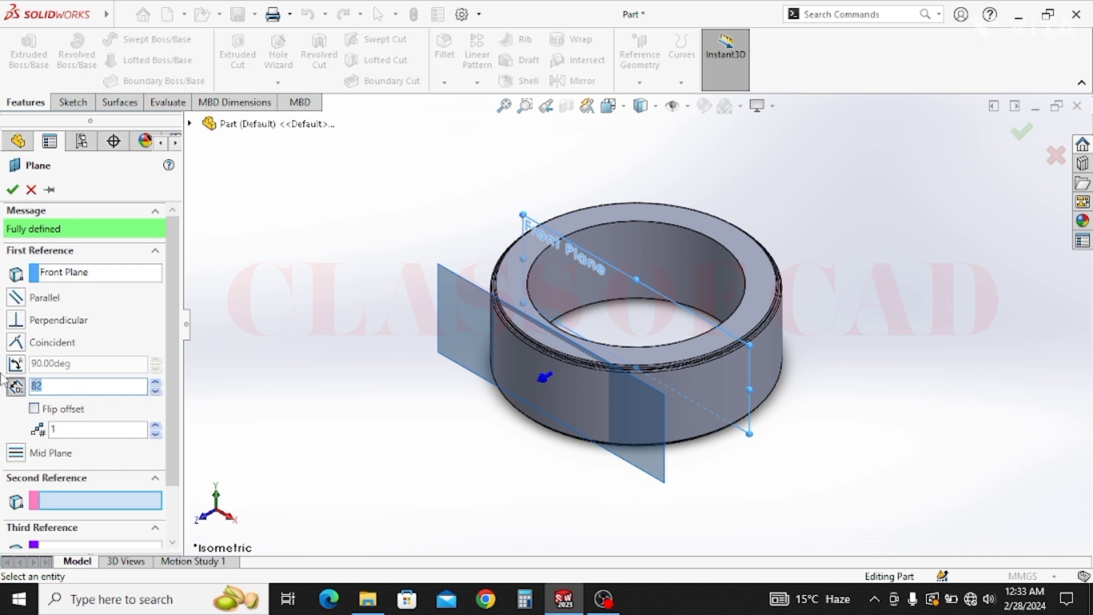
{"action": "type", "text": "33"}
{"action": "key", "text": "Return"}
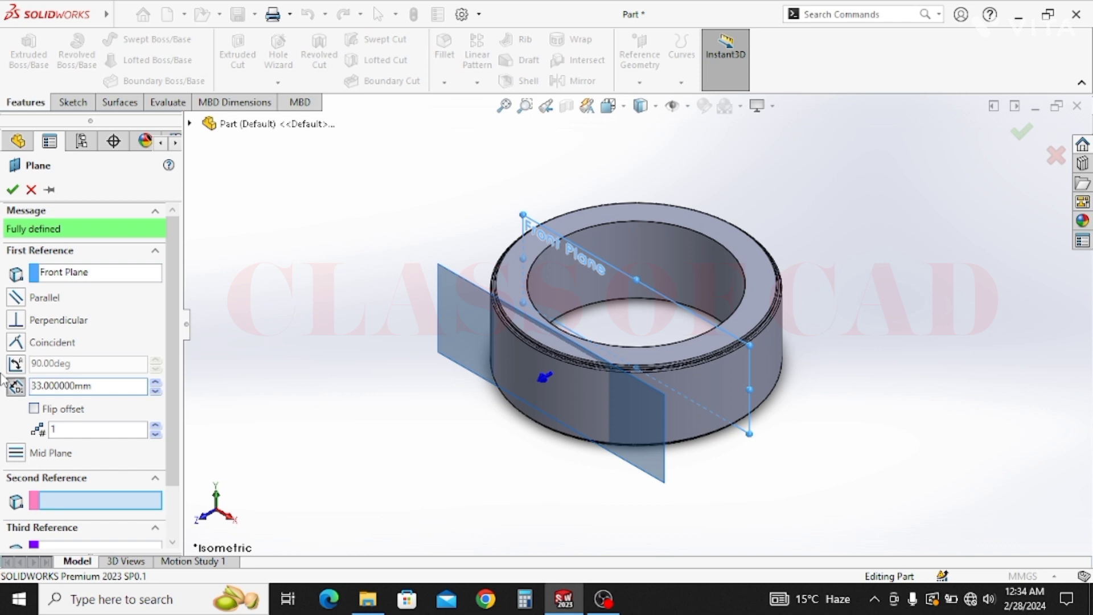
{"action": "key", "text": "Escape"}
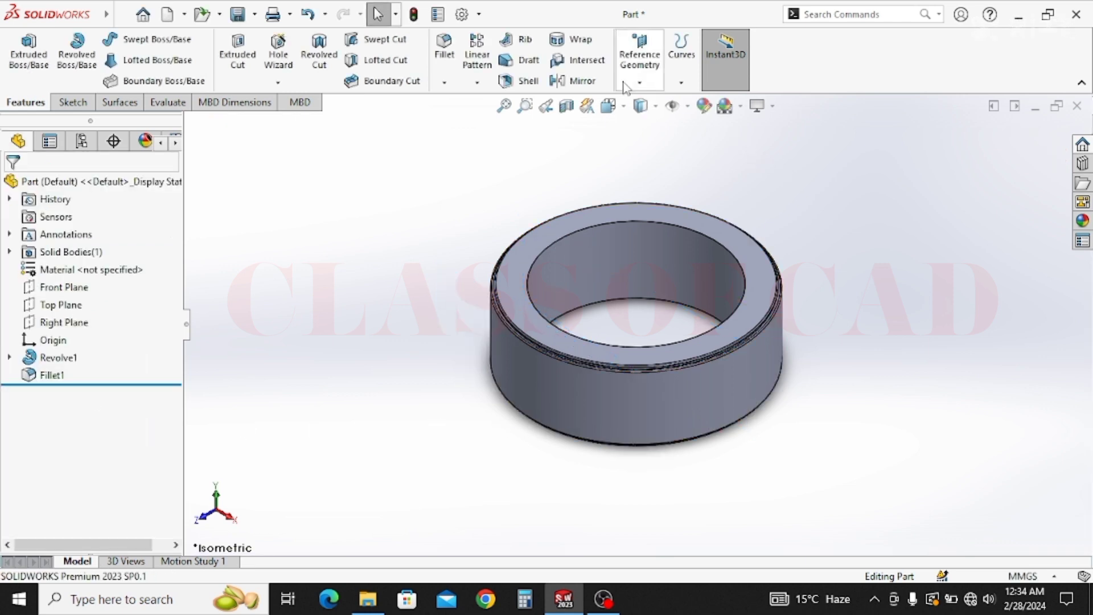
Create a reference plane offset 82 mm from the Front Plane.
{"action": "left_click", "coordinate": [639, 63]}
{"action": "left_click", "coordinate": [652, 100]}
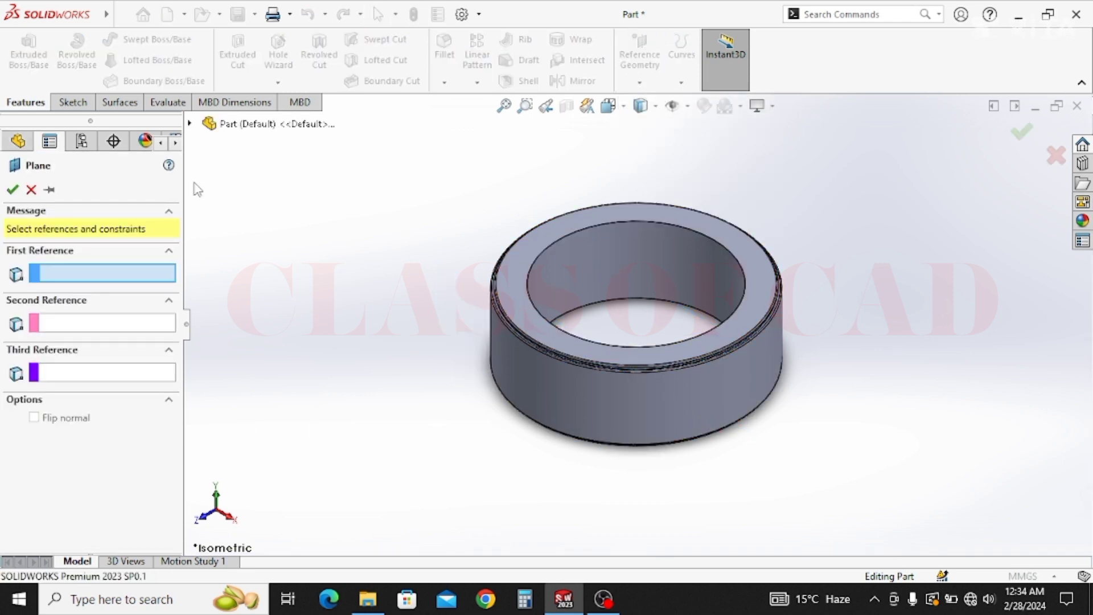
{"action": "left_click", "coordinate": [191, 124]}
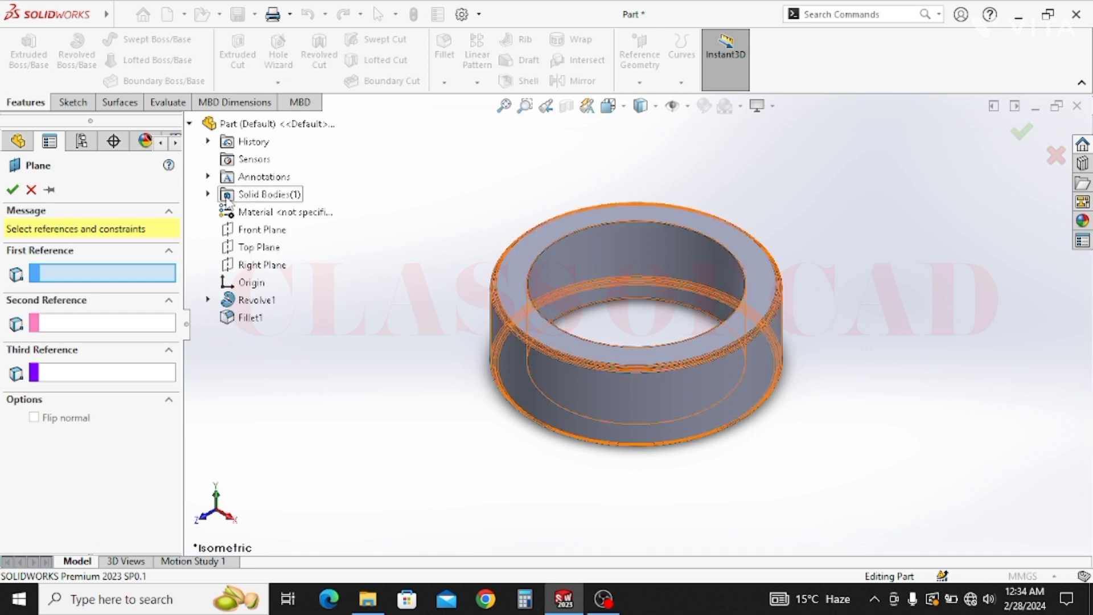
{"action": "left_click", "coordinate": [253, 230]}
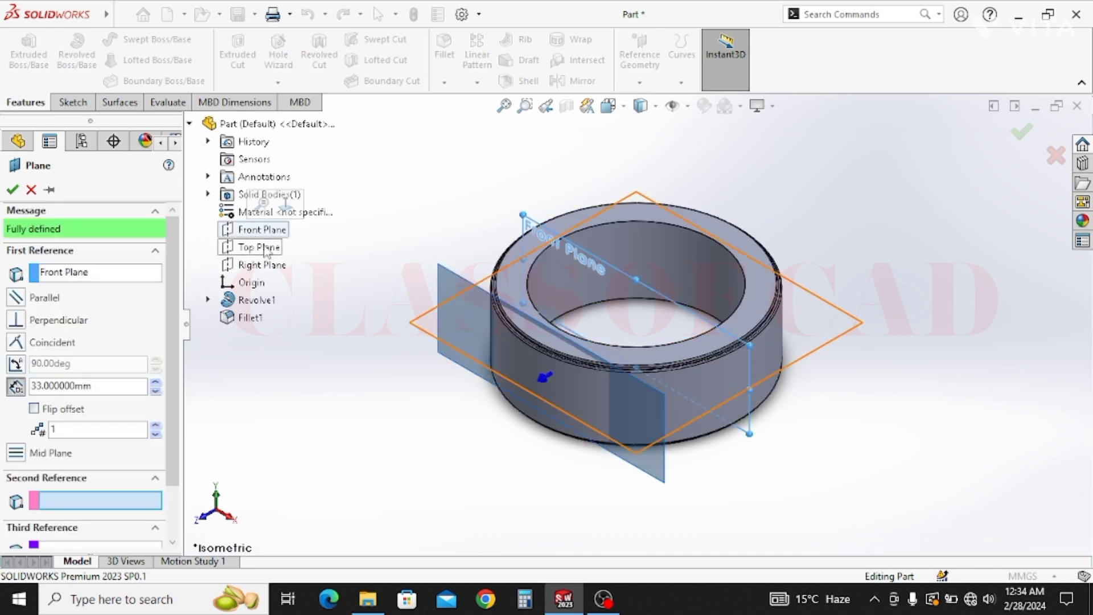
{"action": "double_click", "coordinate": [112, 385]}
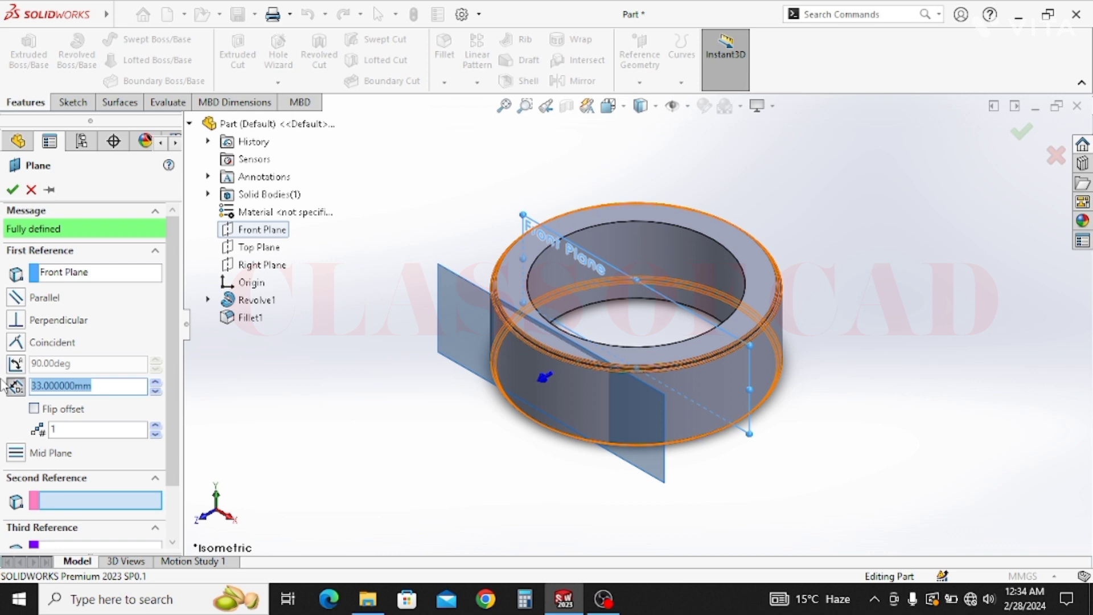
{"action": "type", "text": "82"}
{"action": "key", "text": "Return"}
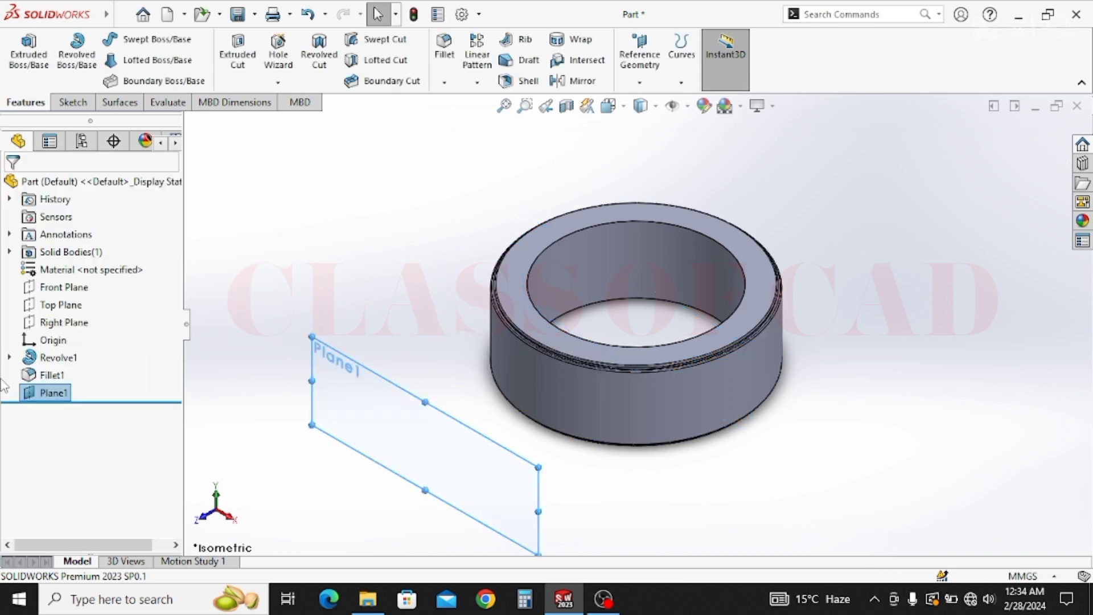
{"action": "scroll", "coordinate": [439, 341], "scroll_direction": "up", "scroll_amount": 1}
{"action": "left_click", "coordinate": [491, 254]}
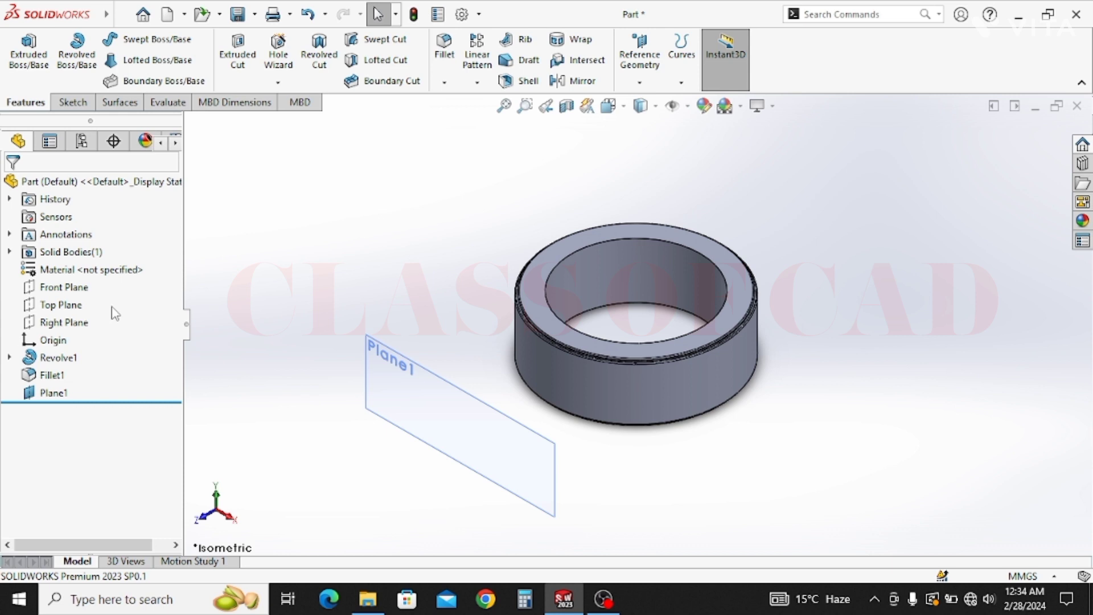
Create a second reference plane offset 33 mm from the Front Plane.
{"action": "left_click", "coordinate": [67, 285]}
{"action": "left_click", "coordinate": [640, 54]}
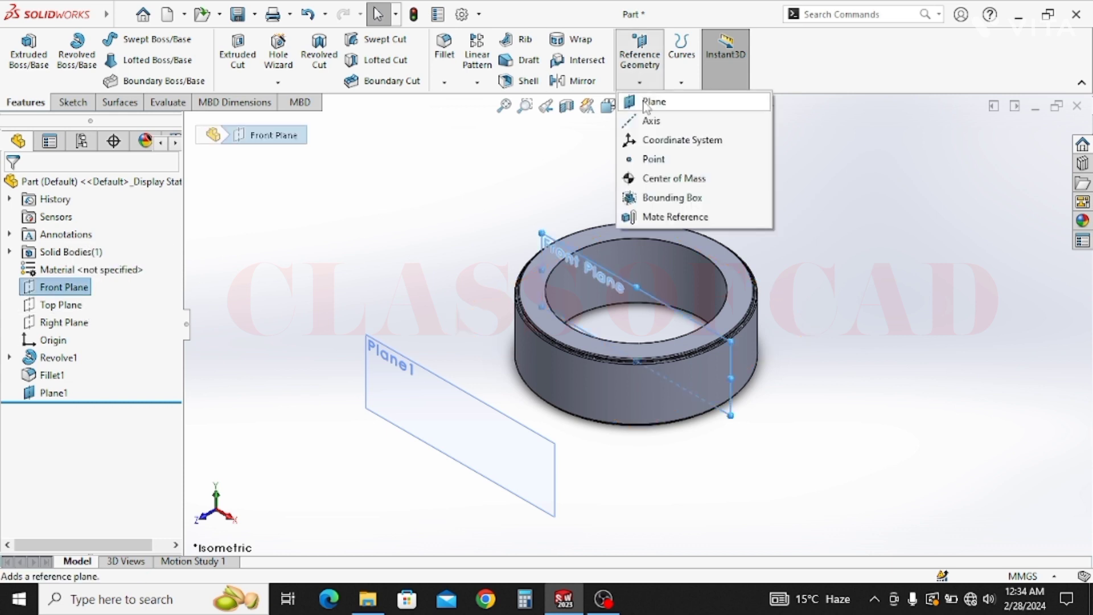
{"action": "left_click", "coordinate": [649, 101]}
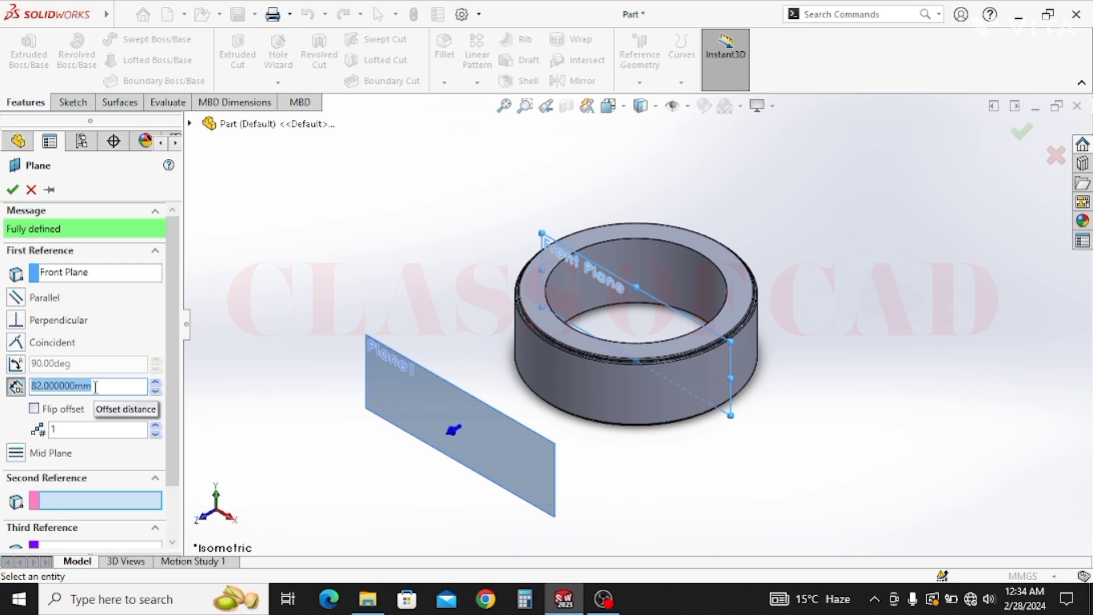
{"action": "key", "text": "Return"}
{"action": "key", "text": "Return"}
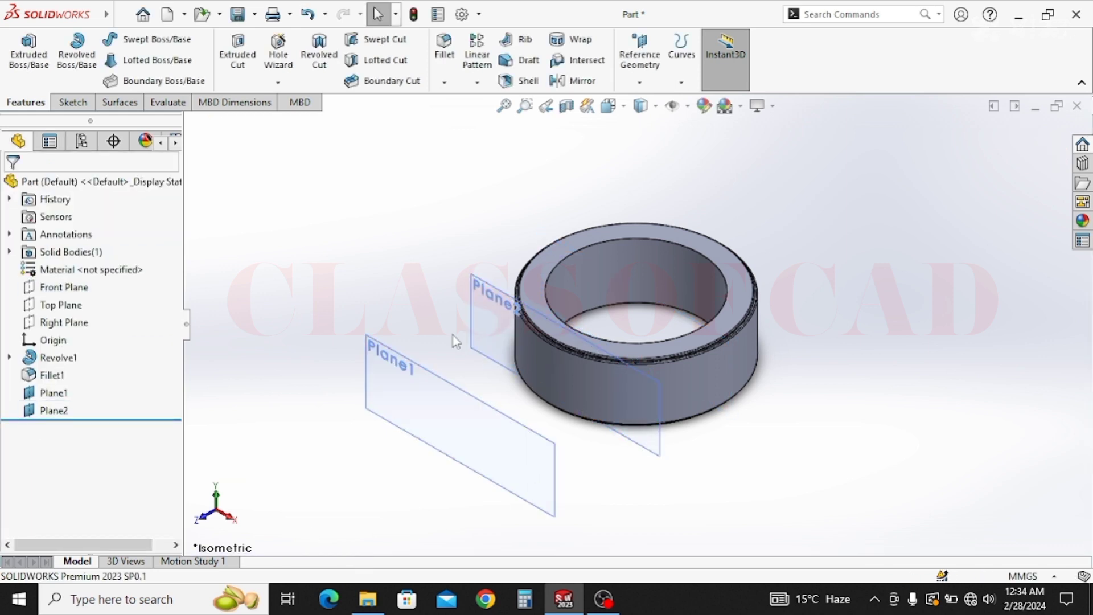
Start a sketch on the 33 mm offset plane and draw a circle about 15.7 mm in diameter centered on the origin.
{"action": "left_click", "coordinate": [501, 299]}
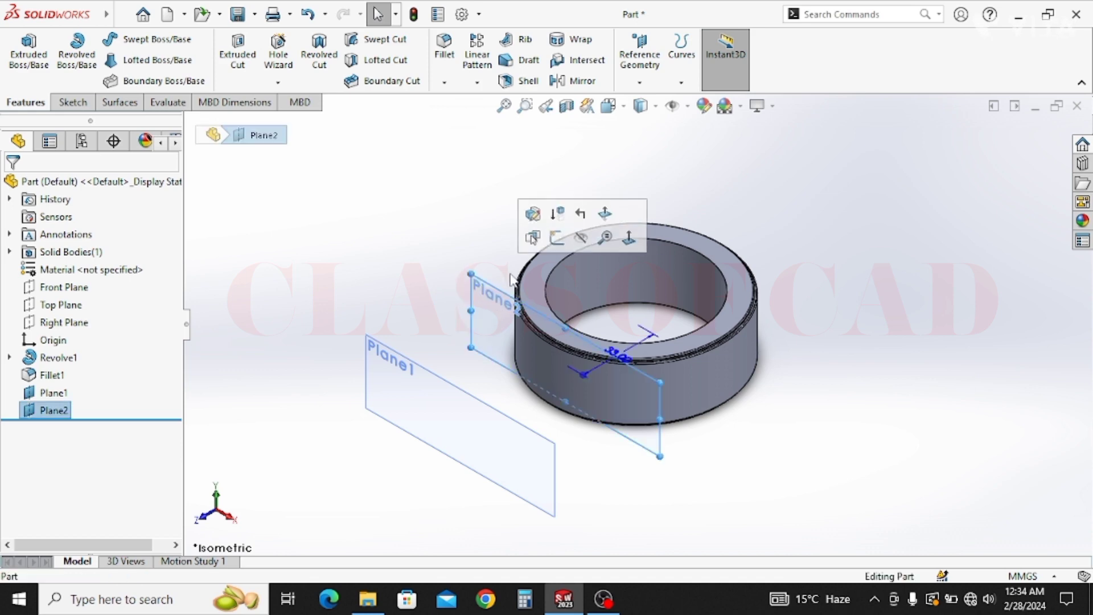
{"action": "left_click", "coordinate": [562, 239]}
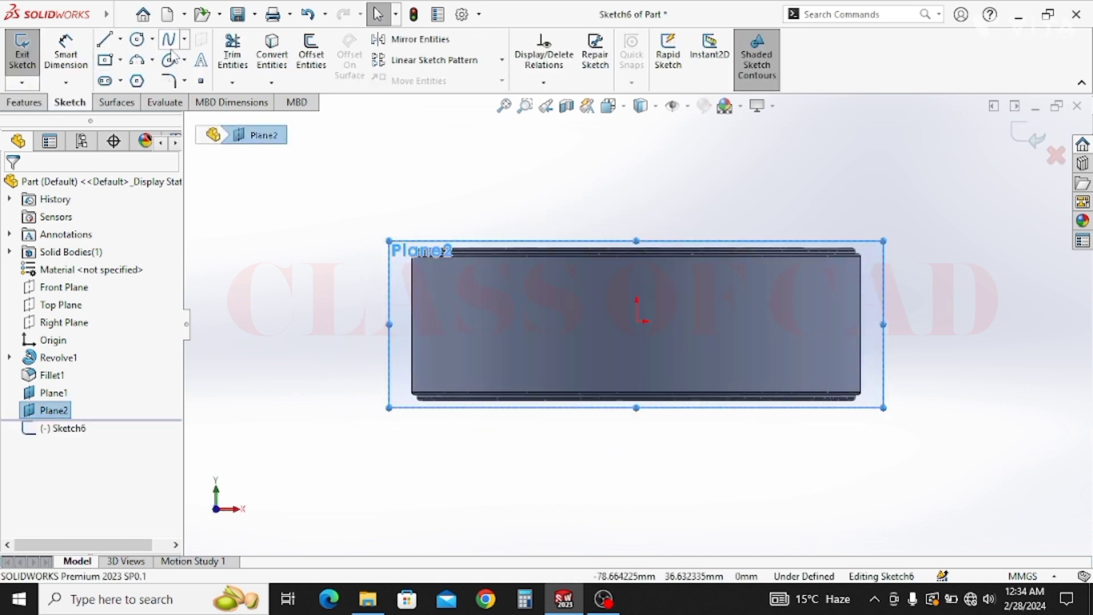
{"action": "left_click", "coordinate": [137, 42]}
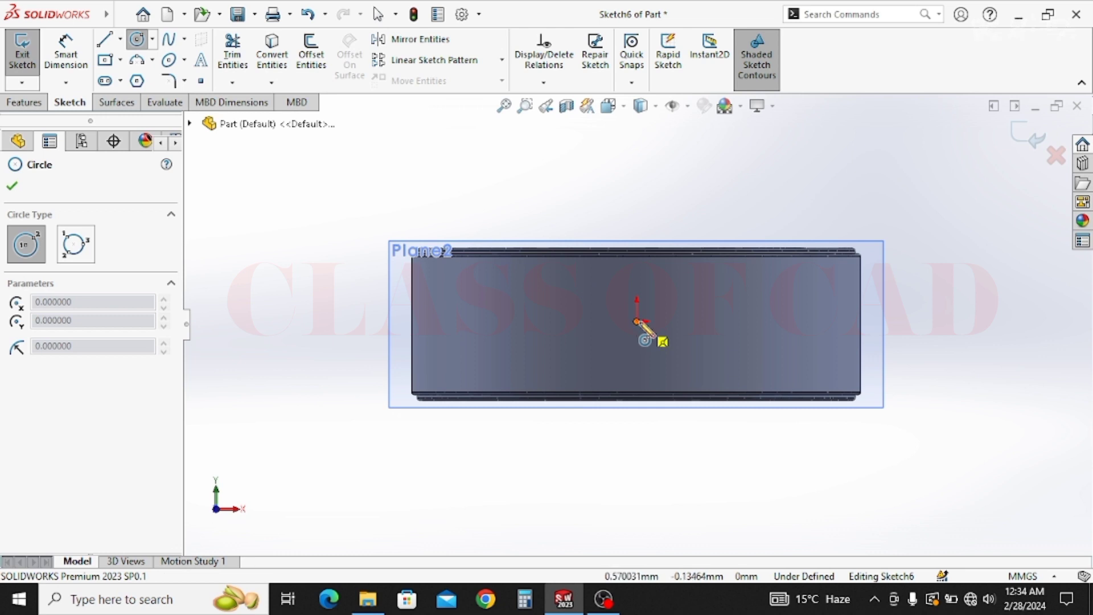
{"action": "left_click", "coordinate": [637, 322]}
{"action": "left_click", "coordinate": [593, 324]}
Dimension the circle's diameter as 30 mm.
{"action": "left_click", "coordinate": [66, 52]}
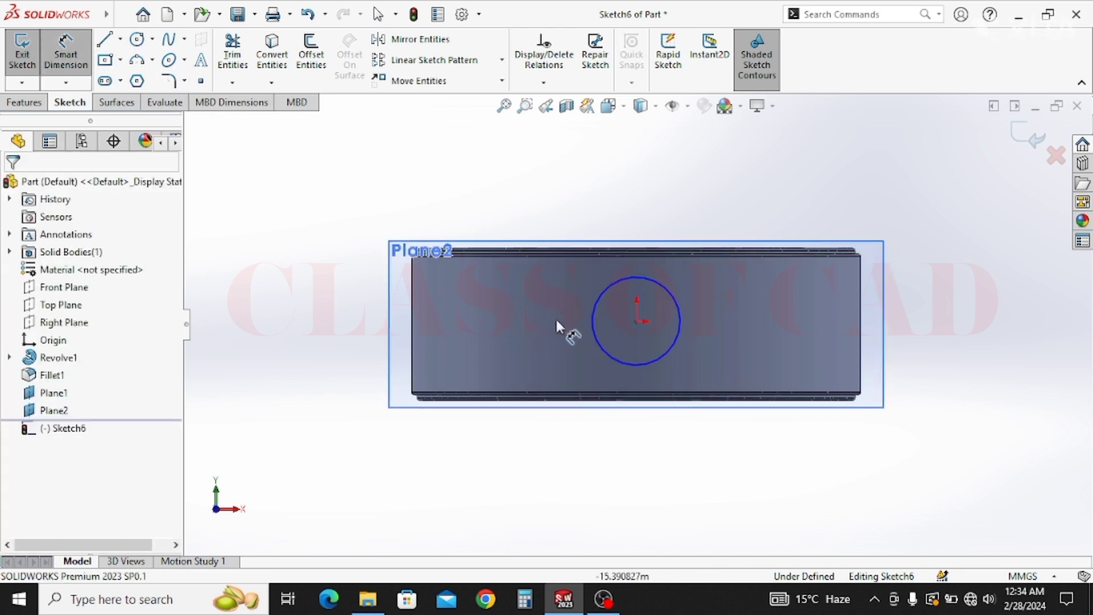
{"action": "left_click", "coordinate": [591, 319]}
{"action": "left_click", "coordinate": [532, 326]}
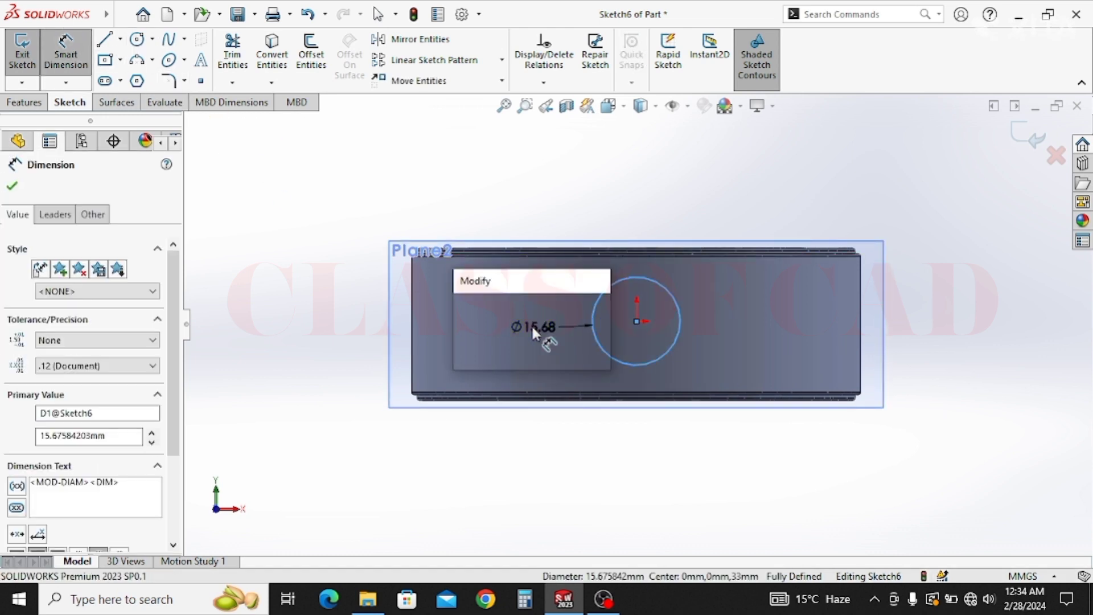
{"action": "type", "text": "30"}
{"action": "key", "text": "Return"}
{"action": "scroll", "coordinate": [621, 257], "scroll_direction": "down", "scroll_amount": 4}
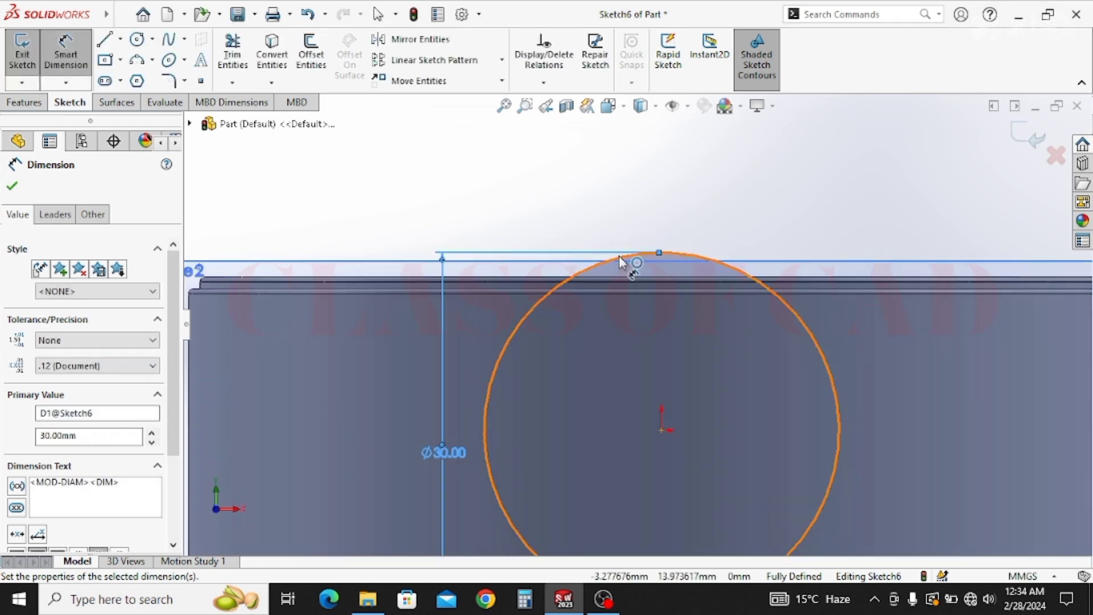
{"action": "scroll", "coordinate": [626, 279], "scroll_direction": "down", "scroll_amount": 3}
{"action": "key", "text": "Escape"}
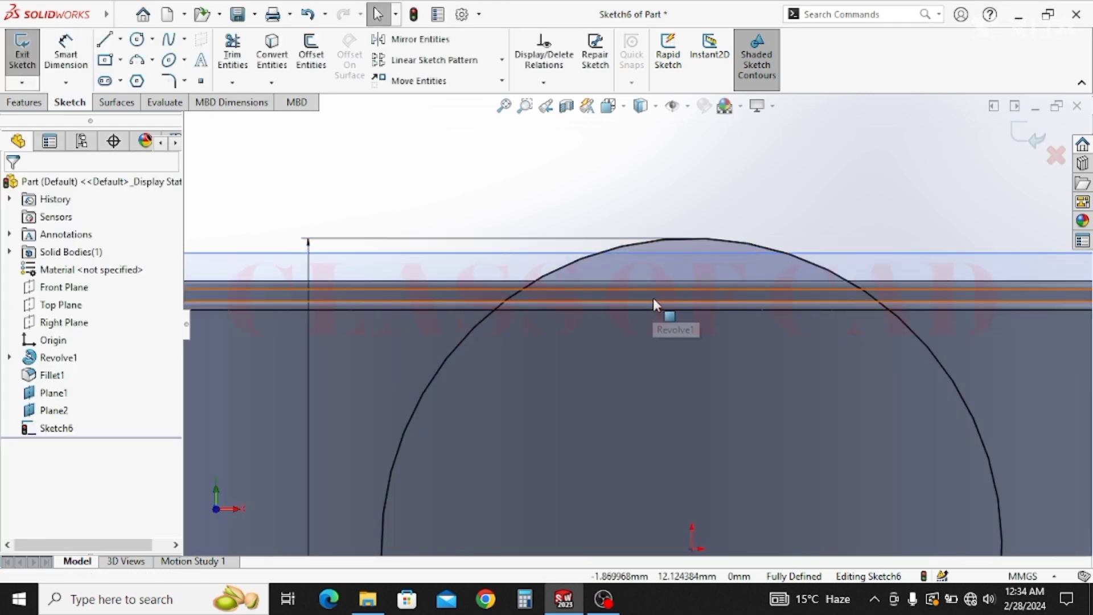
Convert one of the ring's upper outer step edges and the matching lower one into sketch lines crossing the circle.
{"action": "scroll", "coordinate": [666, 335], "scroll_direction": "up", "scroll_amount": 3}
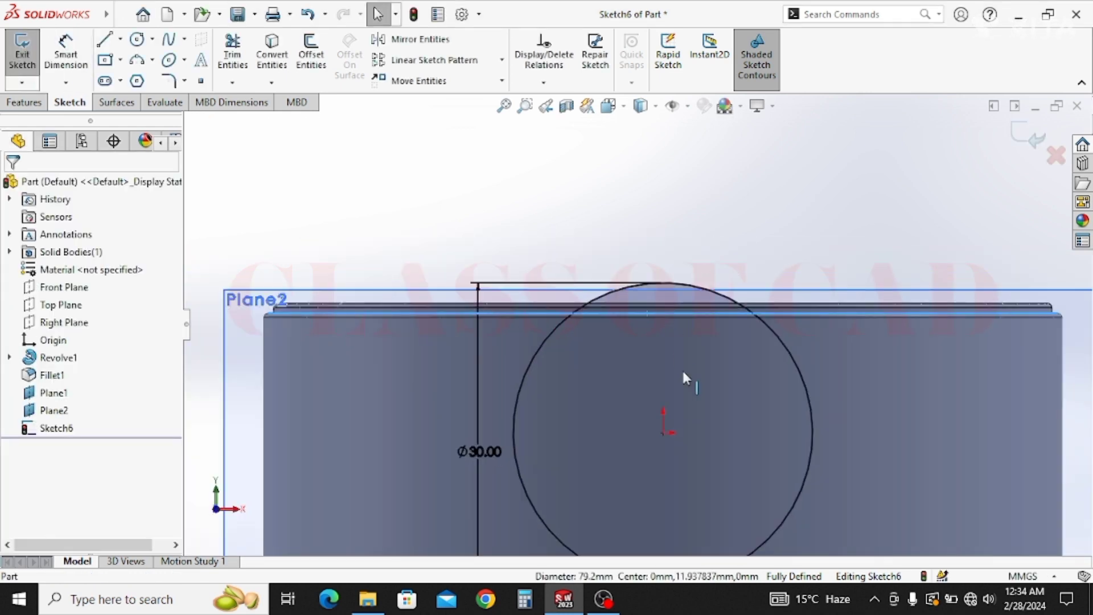
{"action": "scroll", "coordinate": [654, 207], "scroll_direction": "down", "scroll_amount": 6}
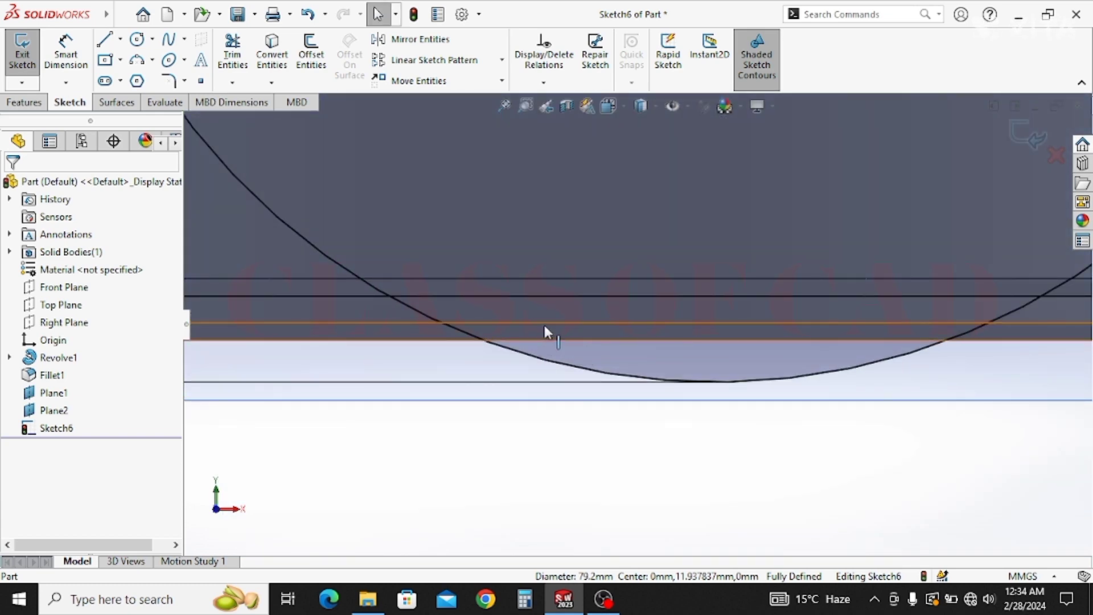
{"action": "left_click", "coordinate": [545, 327], "text": "ctrl"}
{"action": "scroll", "coordinate": [547, 341], "scroll_direction": "up", "scroll_amount": 4}
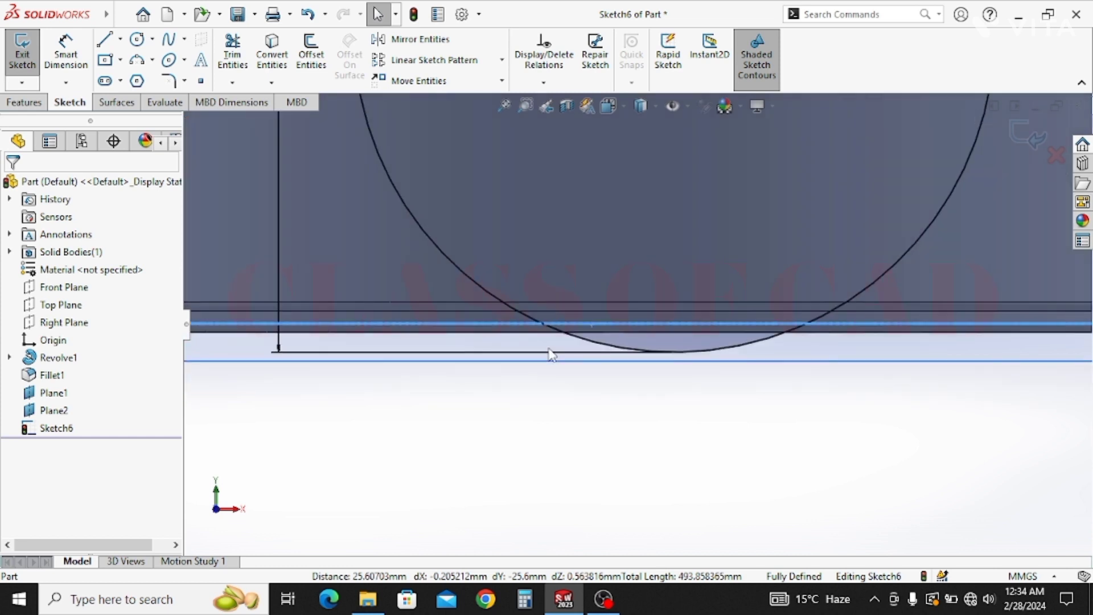
{"action": "scroll", "coordinate": [549, 350], "scroll_direction": "up", "scroll_amount": 5}
{"action": "middle_click_drag", "start_coordinate": [570, 206], "coordinate": [544, 288], "text": "ctrl"}
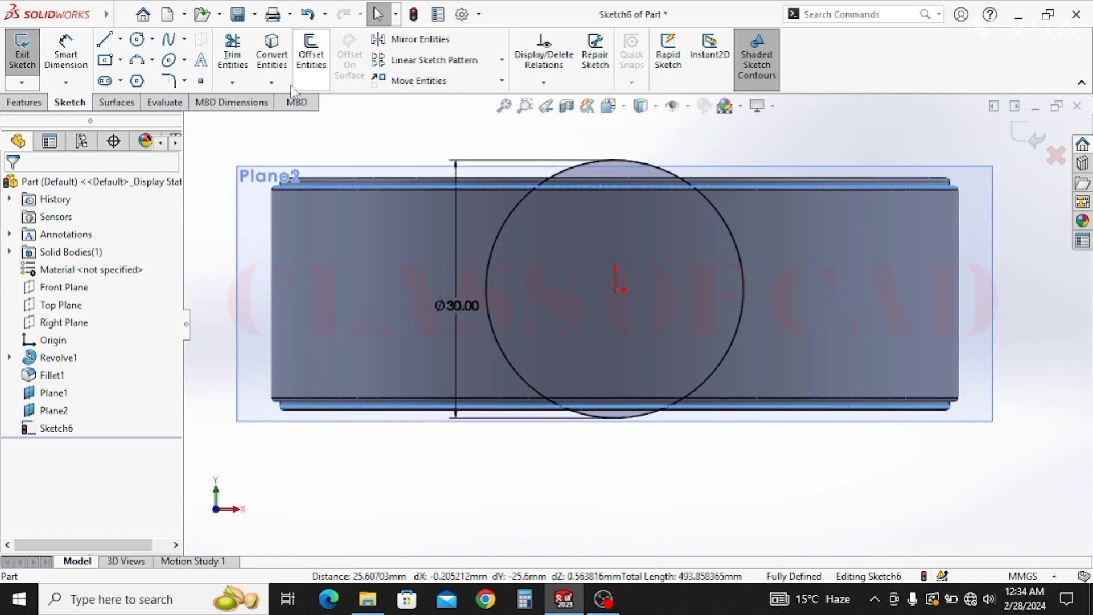
{"action": "left_click", "coordinate": [272, 60]}
Trim the 30 mm circle's caps beyond the two converted lines and the line ends outside the circle, and exit the sketch.
{"action": "left_click", "coordinate": [232, 57]}
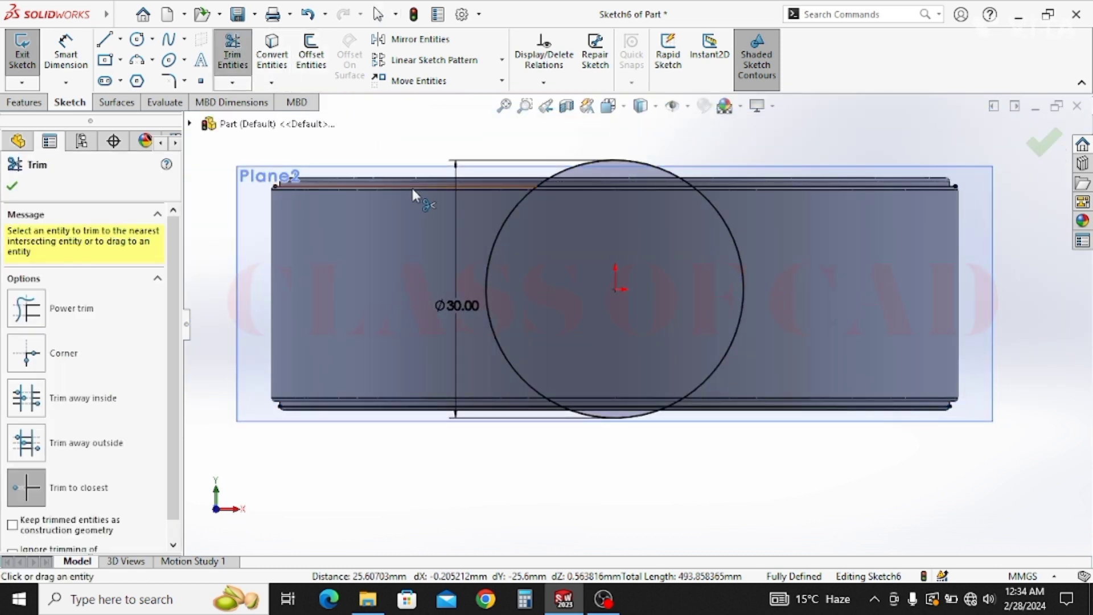
{"action": "left_click", "coordinate": [683, 181]}
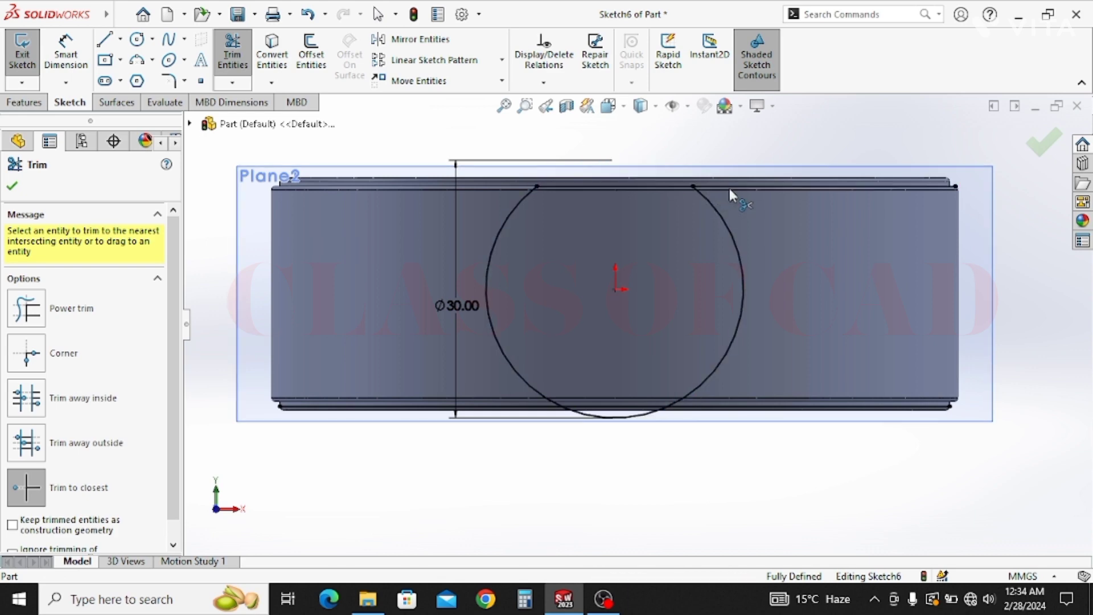
{"action": "left_click", "coordinate": [729, 188]}
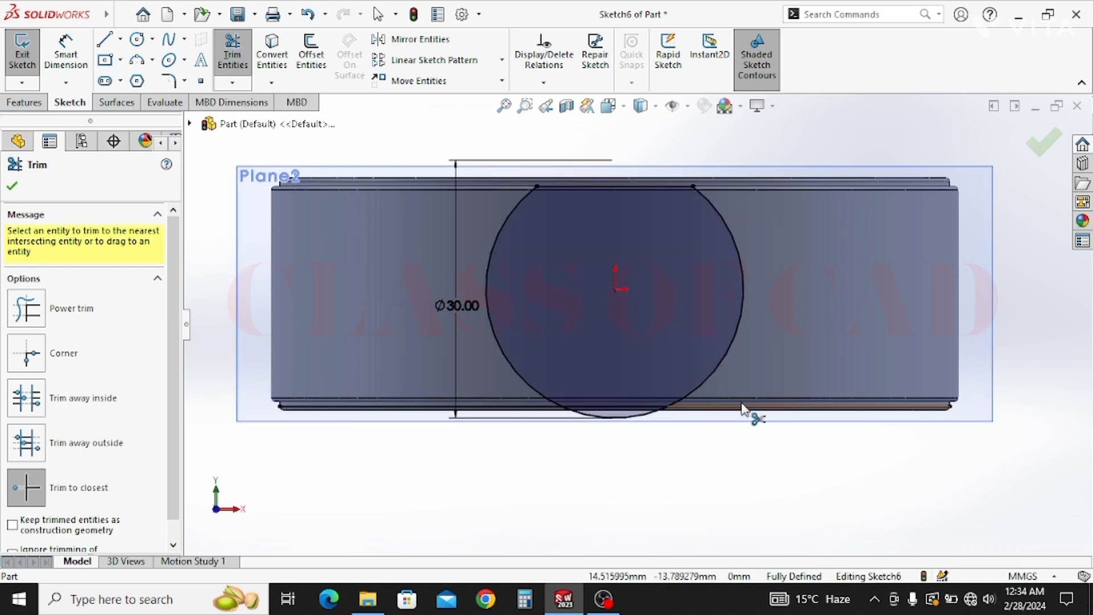
{"action": "left_click", "coordinate": [629, 420]}
{"action": "scroll", "coordinate": [636, 342], "scroll_direction": "up", "scroll_amount": 3}
{"action": "middle_click_drag", "start_coordinate": [762, 326], "coordinate": [725, 382]}
{"action": "left_click", "coordinate": [1038, 151]}
{"action": "scroll", "coordinate": [797, 277], "scroll_direction": "up", "scroll_amount": 2}
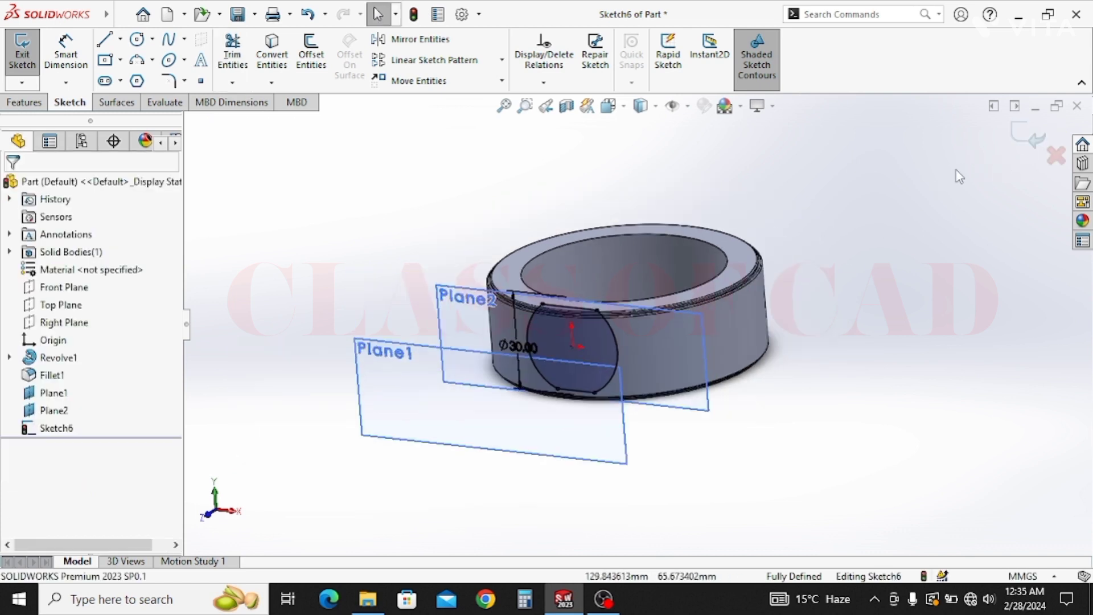
{"action": "scroll", "coordinate": [761, 341], "scroll_direction": "up", "scroll_amount": 3}
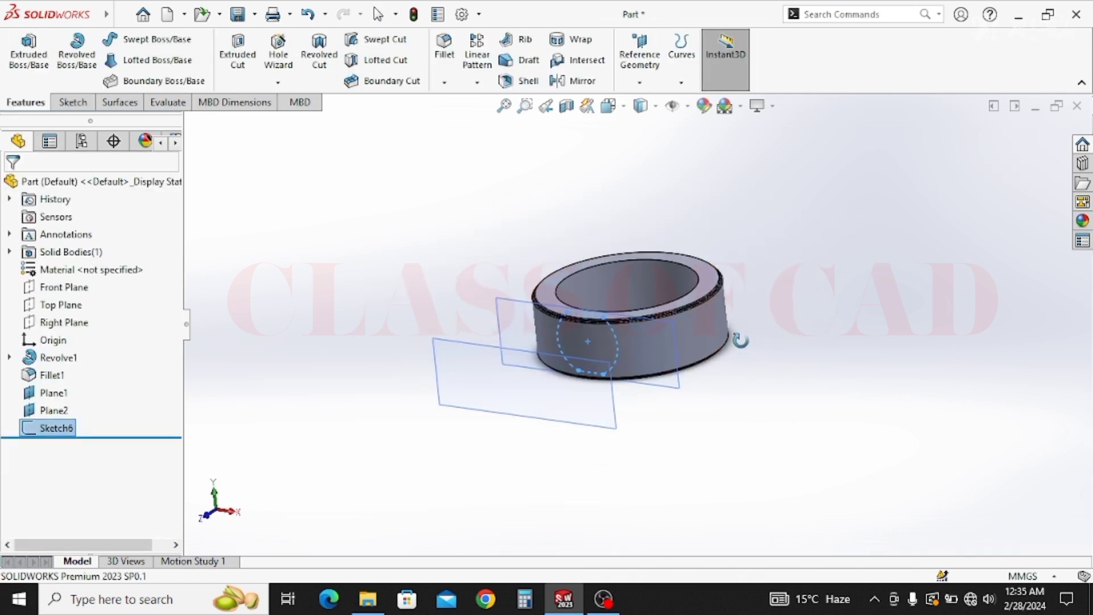
Start a sketch on Plane1 and draw a circle about 14.4 mm in diameter centered on the origin.
{"action": "left_click", "coordinate": [441, 370]}
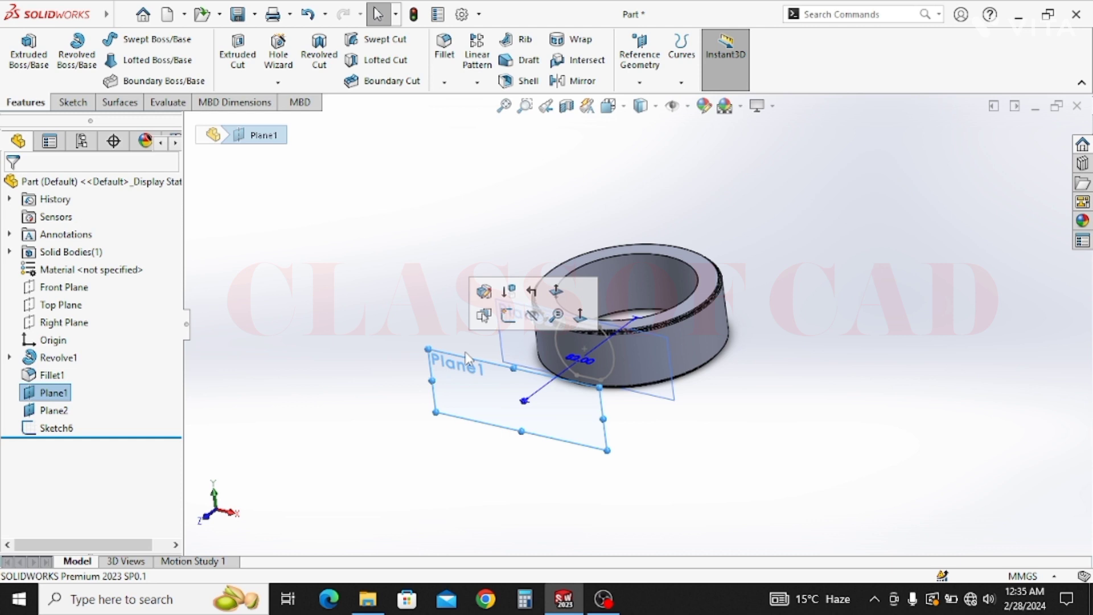
{"action": "left_click", "coordinate": [531, 313]}
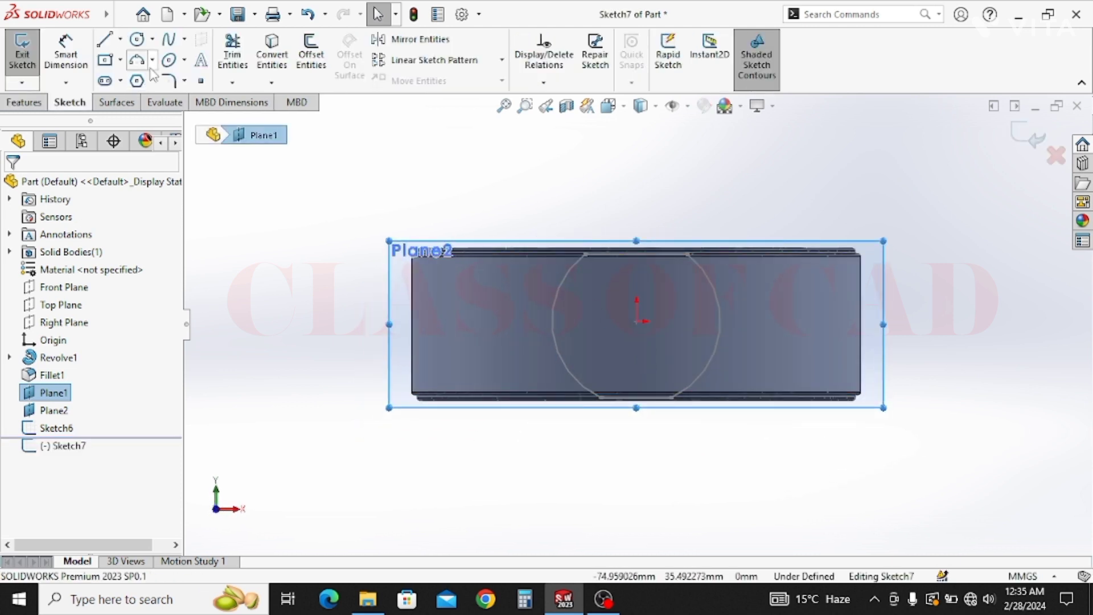
{"action": "left_click", "coordinate": [136, 39]}
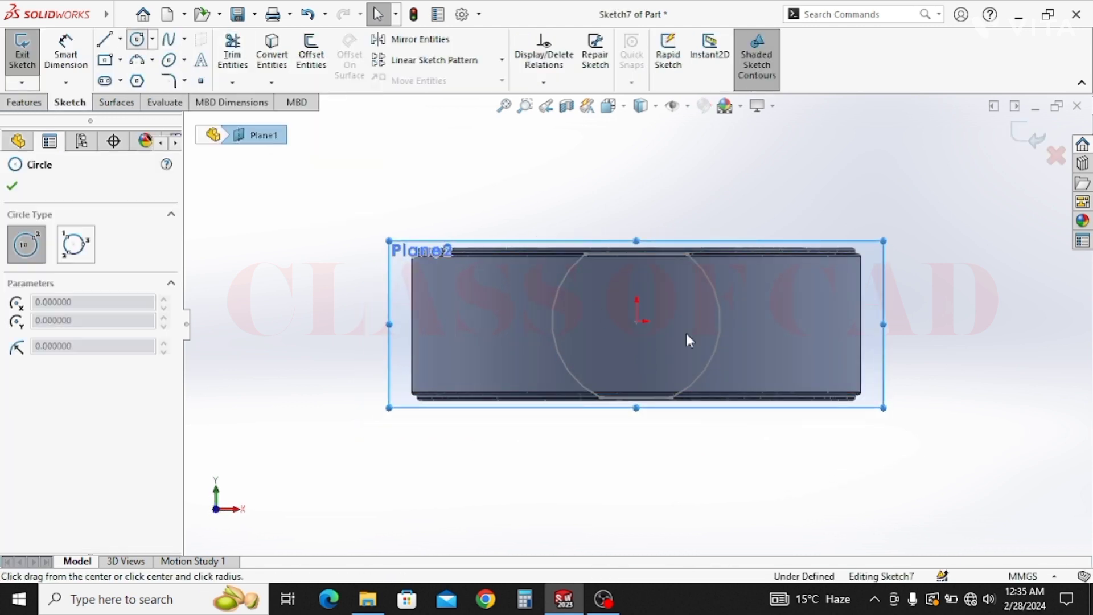
{"action": "left_click", "coordinate": [637, 321]}
{"action": "left_click", "coordinate": [601, 340]}
Dimension the new circle's diameter as 27 mm.
{"action": "left_click", "coordinate": [65, 54]}
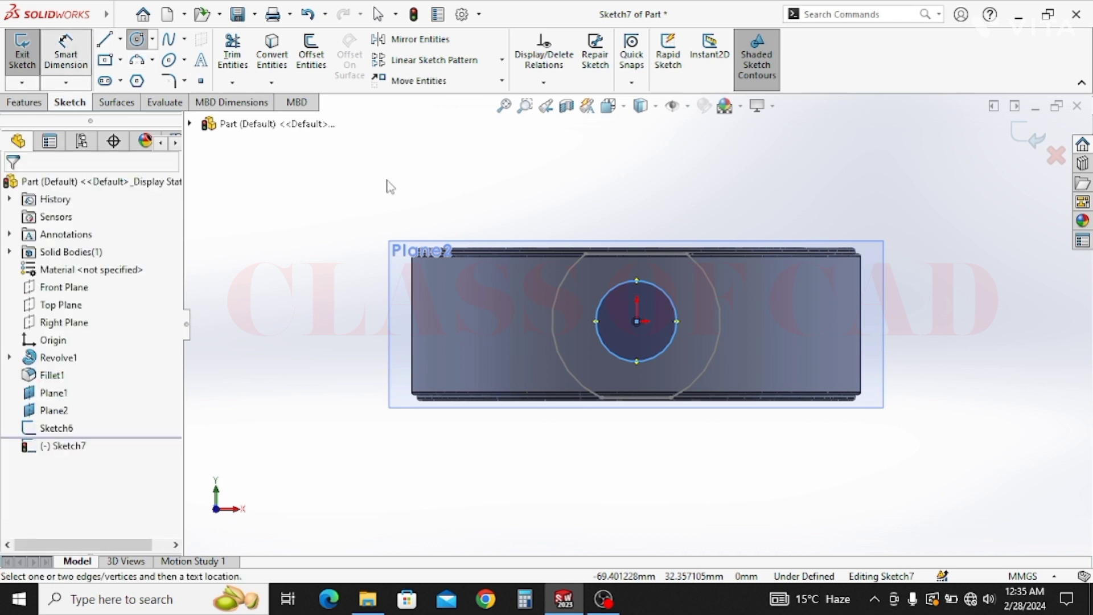
{"action": "left_click", "coordinate": [604, 336]}
{"action": "left_click", "coordinate": [501, 324]}
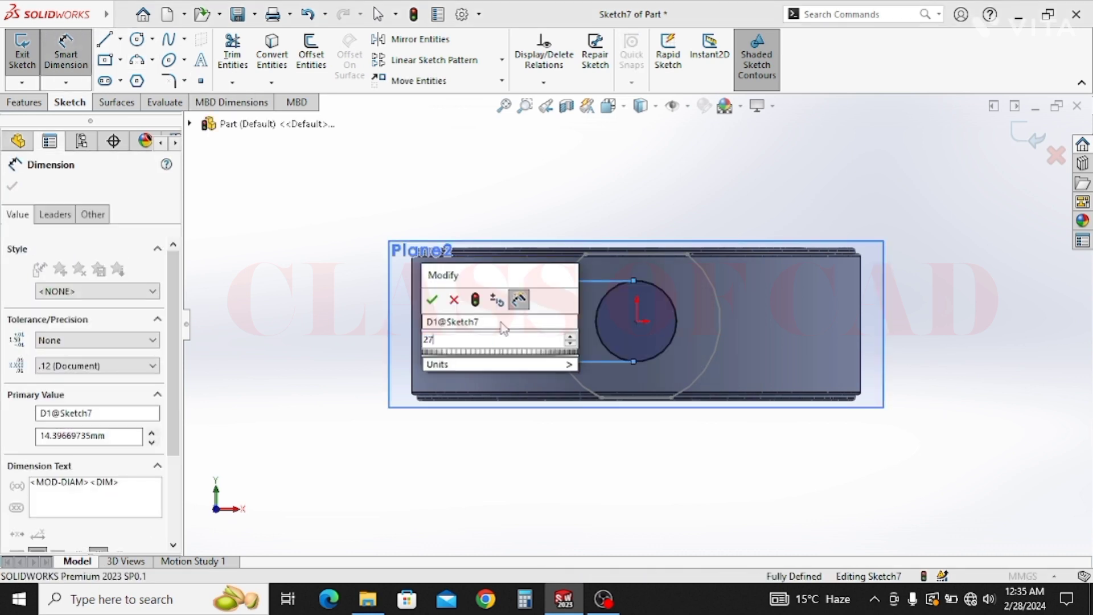
{"action": "type", "text": "27"}
{"action": "key", "text": "Return"}
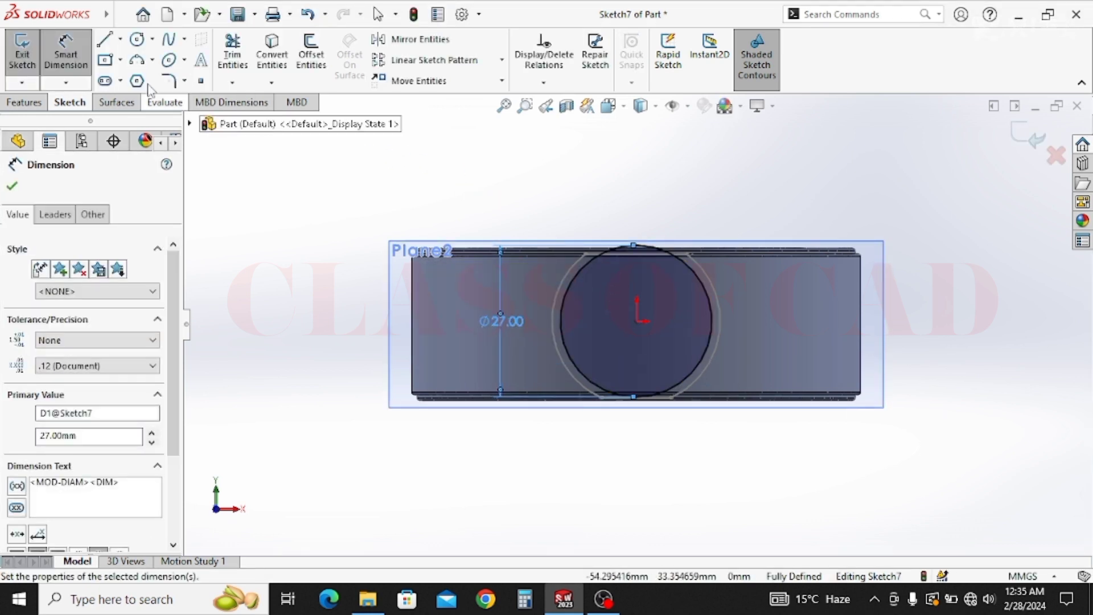
{"action": "key", "text": "Escape"}
Convert the upper and lower flat lines of the 30 mm truncated profile into the current sketch.
{"action": "scroll", "coordinate": [634, 250], "scroll_direction": "down", "scroll_amount": 2}
{"action": "scroll", "coordinate": [633, 247], "scroll_direction": "down", "scroll_amount": 2}
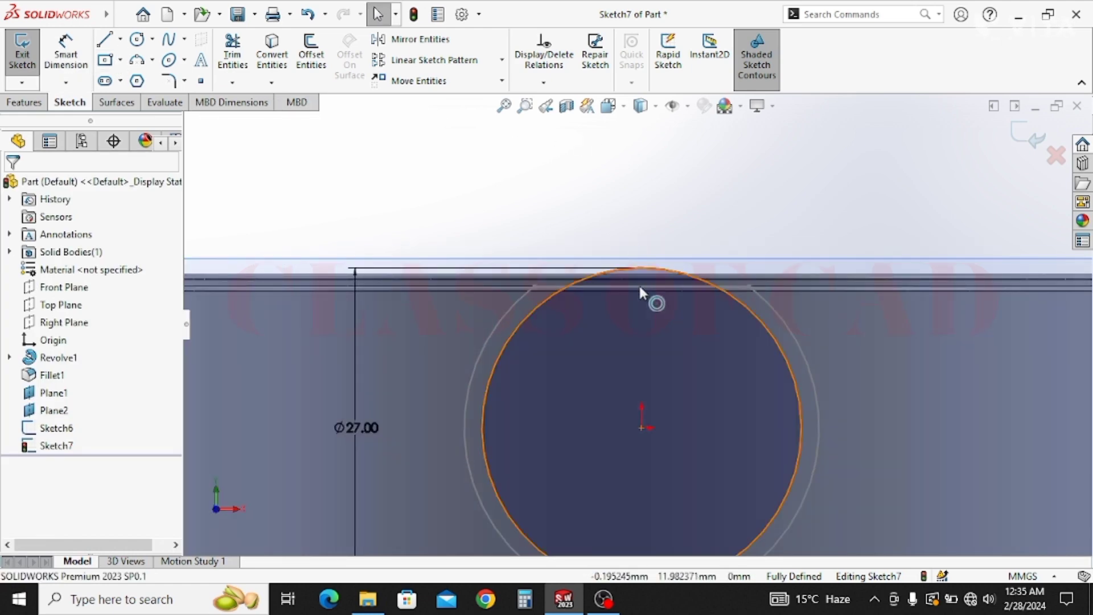
{"action": "left_click", "coordinate": [642, 286]}
{"action": "scroll", "coordinate": [644, 286], "scroll_direction": "up", "scroll_amount": 2}
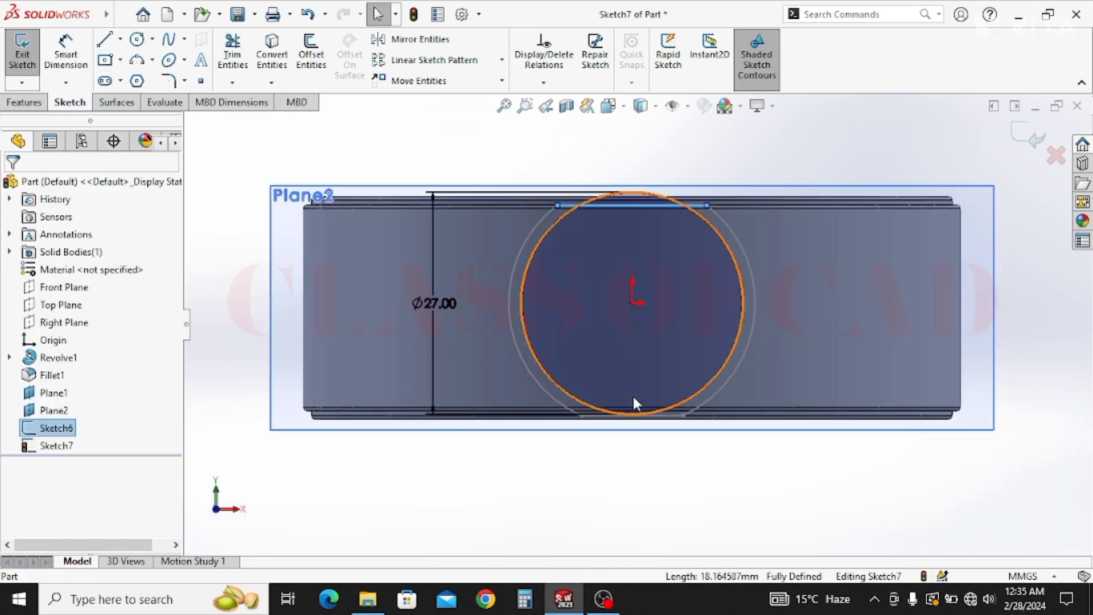
{"action": "left_click", "coordinate": [594, 420]}
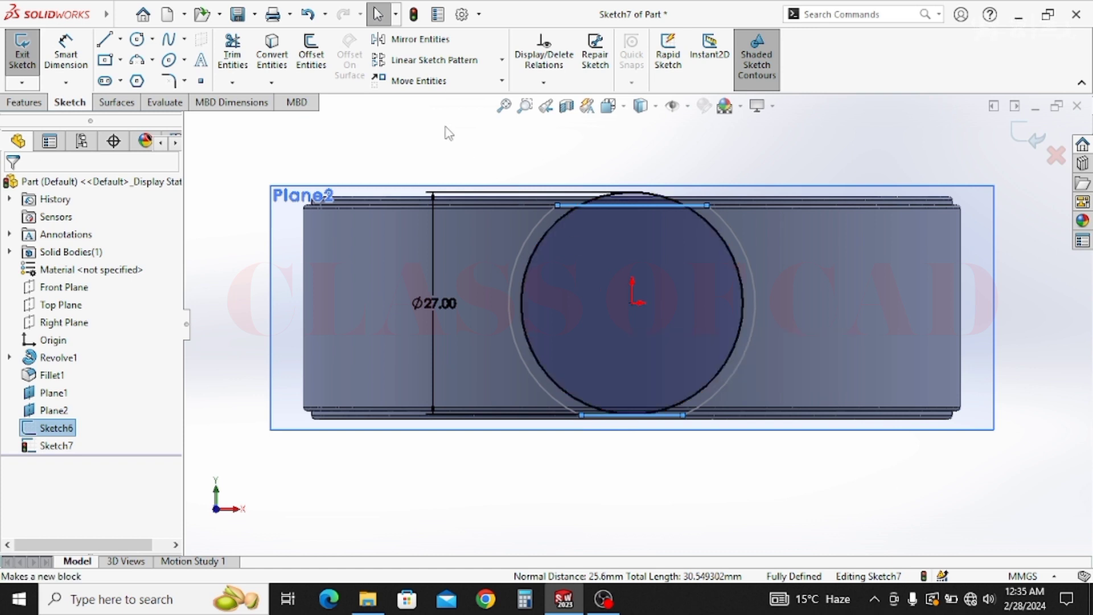
{"action": "left_click", "coordinate": [268, 56]}
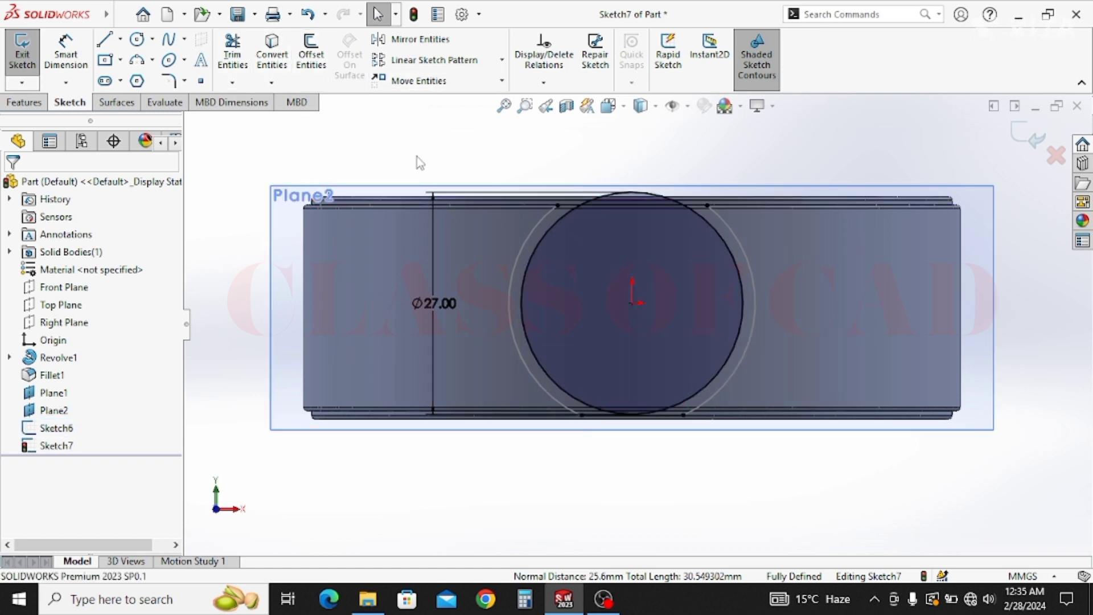
Trim away the 27 mm circle's arc above the upper converted line and inspect its meeting with the lower line.
{"action": "left_click", "coordinate": [238, 66]}
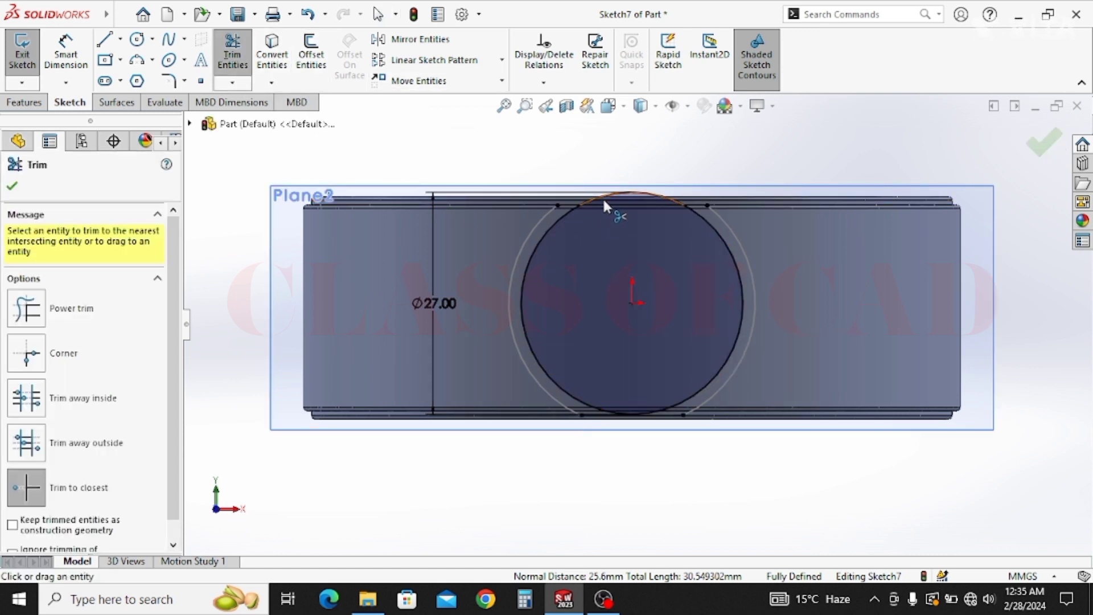
{"action": "left_click", "coordinate": [602, 194]}
{"action": "scroll", "coordinate": [618, 424], "scroll_direction": "down", "scroll_amount": 5}
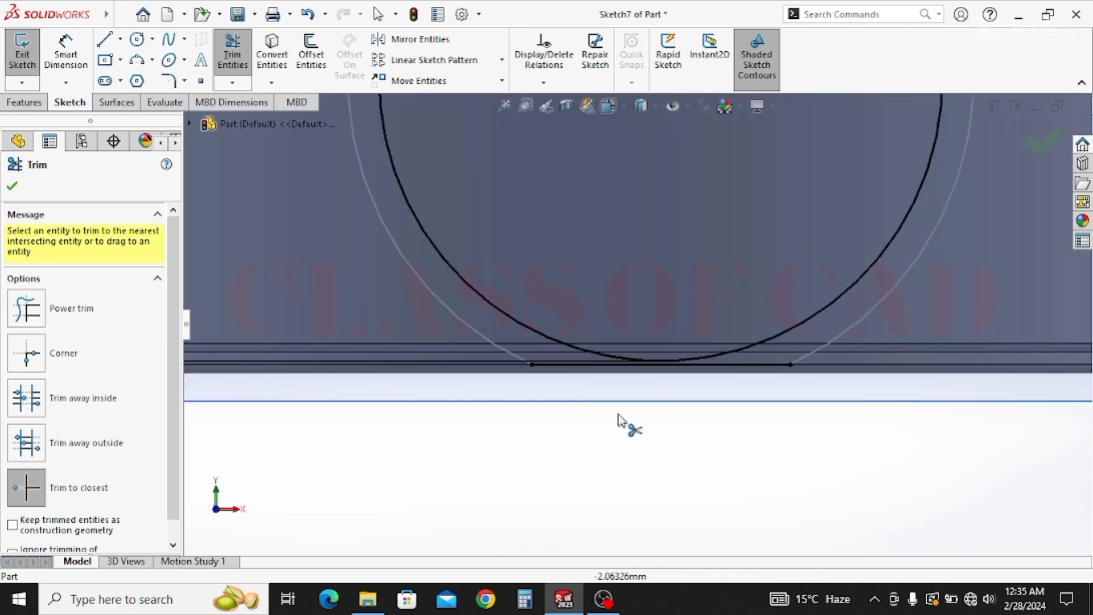
{"action": "scroll", "coordinate": [643, 369], "scroll_direction": "down", "scroll_amount": 2}
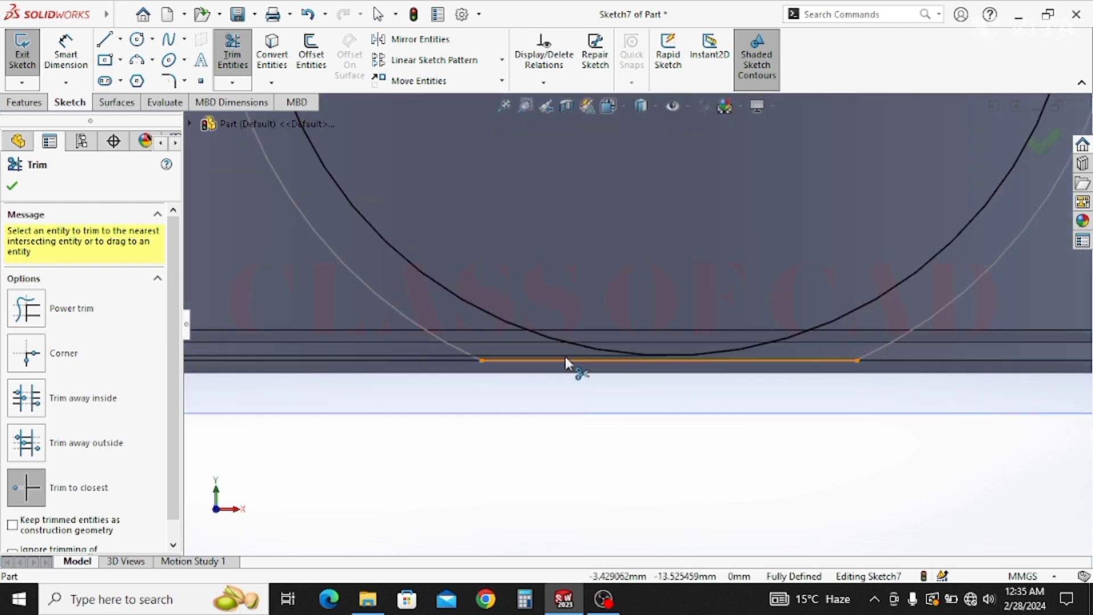
{"action": "scroll", "coordinate": [538, 356], "scroll_direction": "down", "scroll_amount": 2}
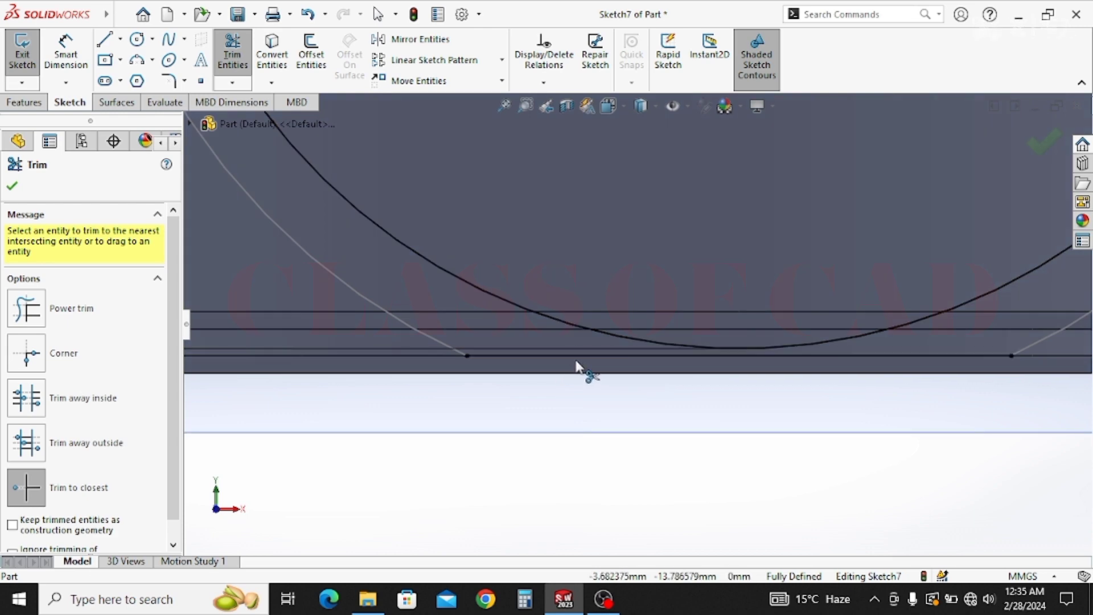
{"action": "key", "text": "Escape"}
{"action": "scroll", "coordinate": [680, 362], "scroll_direction": "up", "scroll_amount": 6}
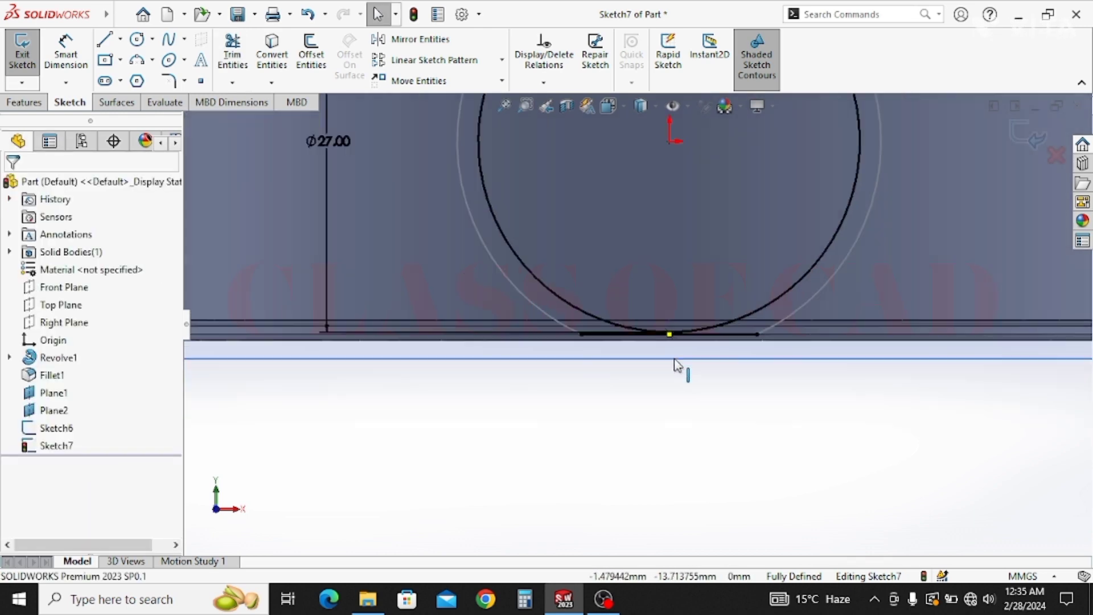
{"action": "scroll", "coordinate": [612, 256], "scroll_direction": "down", "scroll_amount": 2}
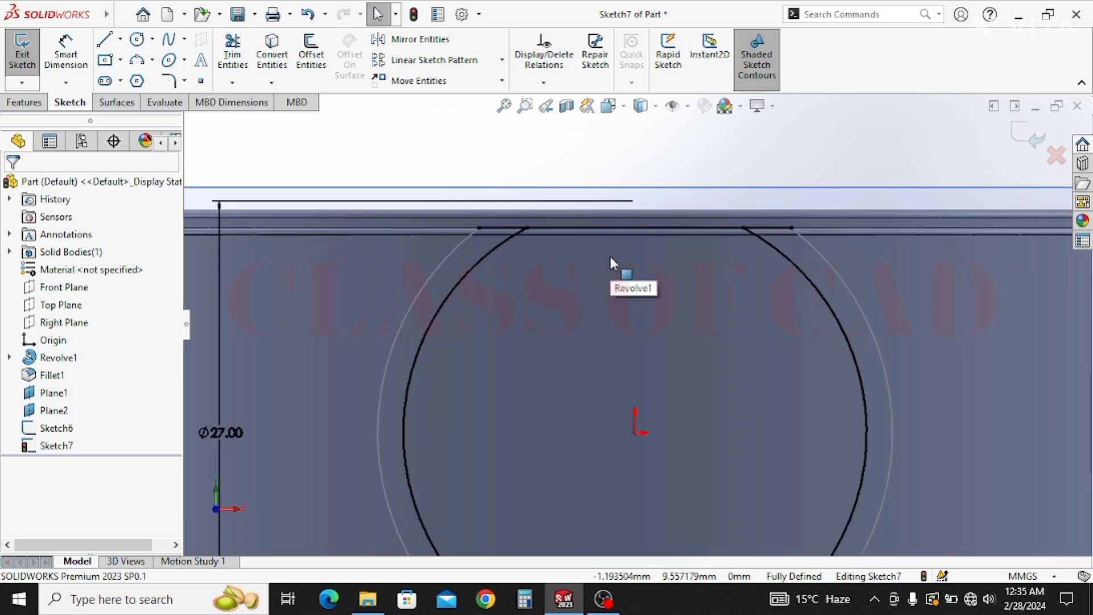
Trim the two ends of the upper converted line that overhang the 27 mm circle.
{"action": "left_click", "coordinate": [774, 228]}
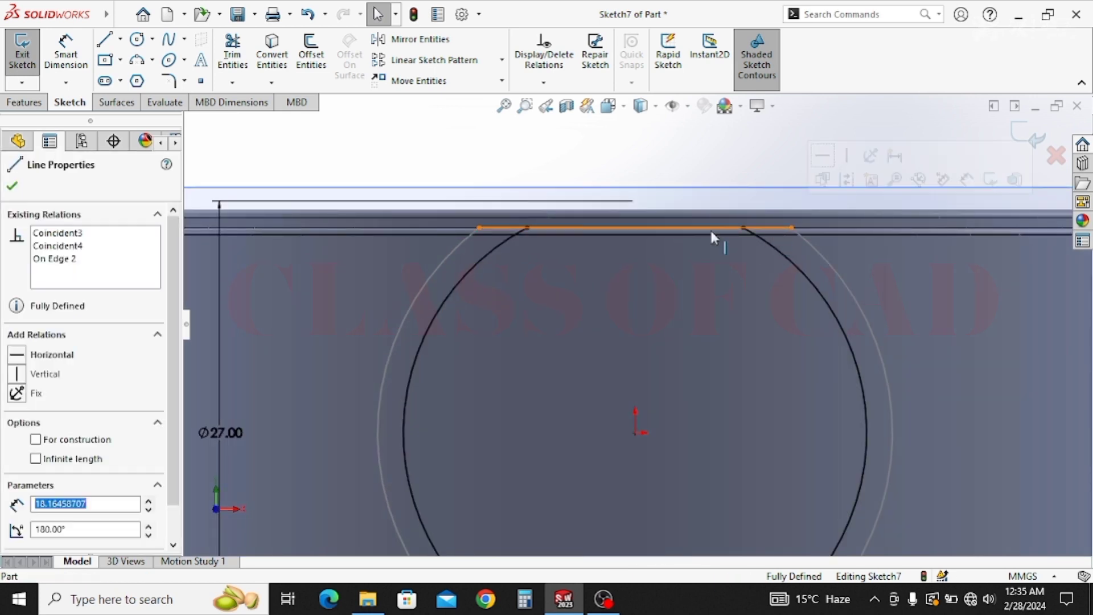
{"action": "left_click", "coordinate": [233, 54]}
{"action": "left_click", "coordinate": [490, 227]}
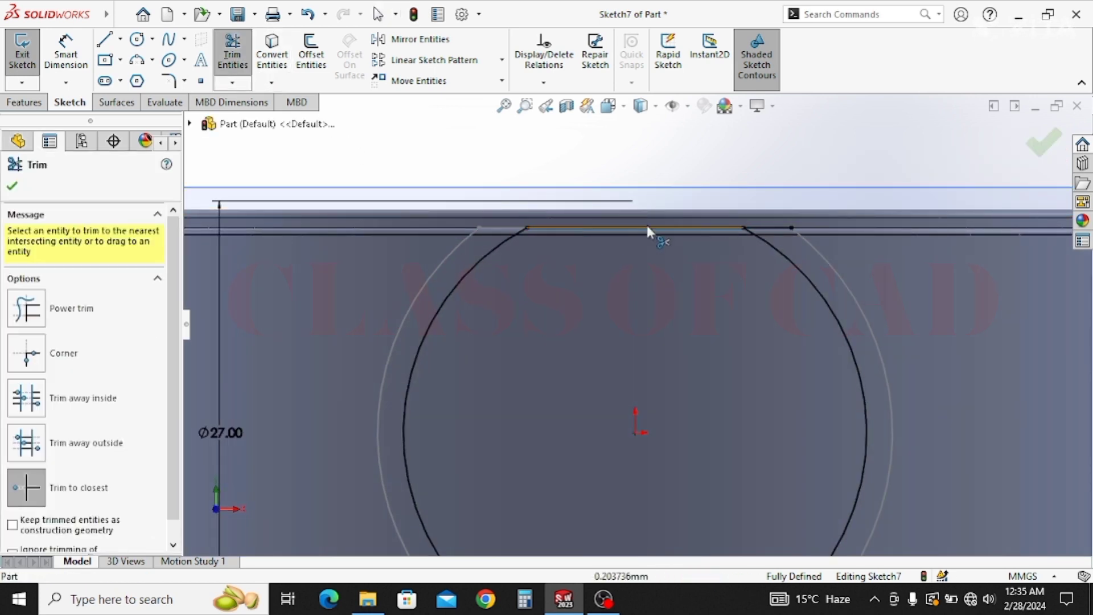
{"action": "left_click", "coordinate": [766, 227]}
Examine from several angles where the 27 mm circle meets the lower converted line, and show the model's hidden lines.
{"action": "middle_click_drag", "start_coordinate": [695, 513], "coordinate": [713, 240], "text": "ctrl"}
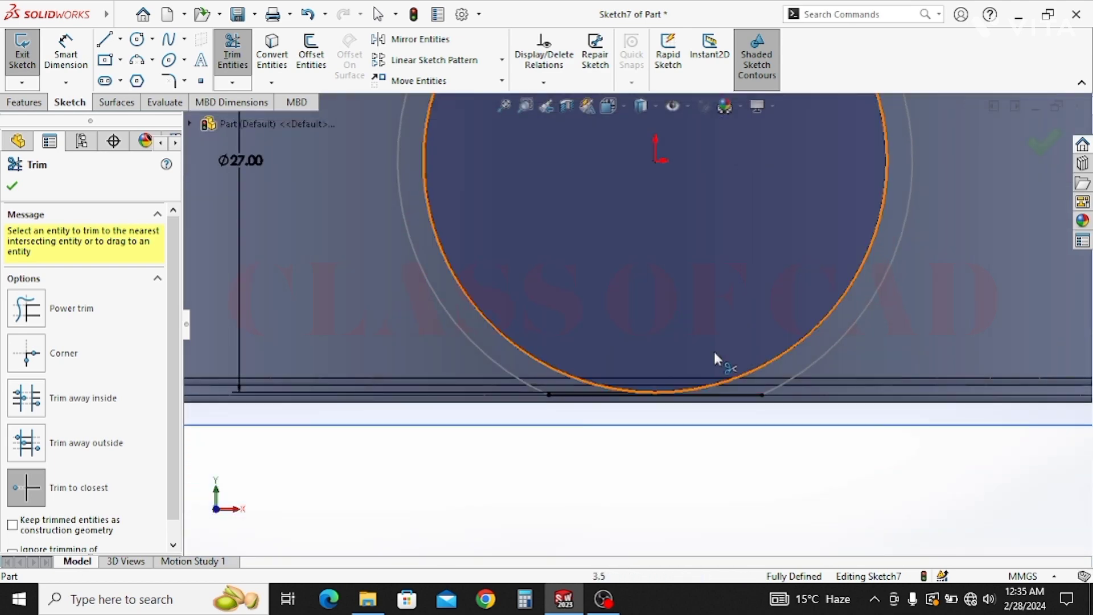
{"action": "scroll", "coordinate": [629, 373], "scroll_direction": "down", "scroll_amount": 4}
{"action": "scroll", "coordinate": [630, 401], "scroll_direction": "down", "scroll_amount": 2}
{"action": "key", "text": "Escape"}
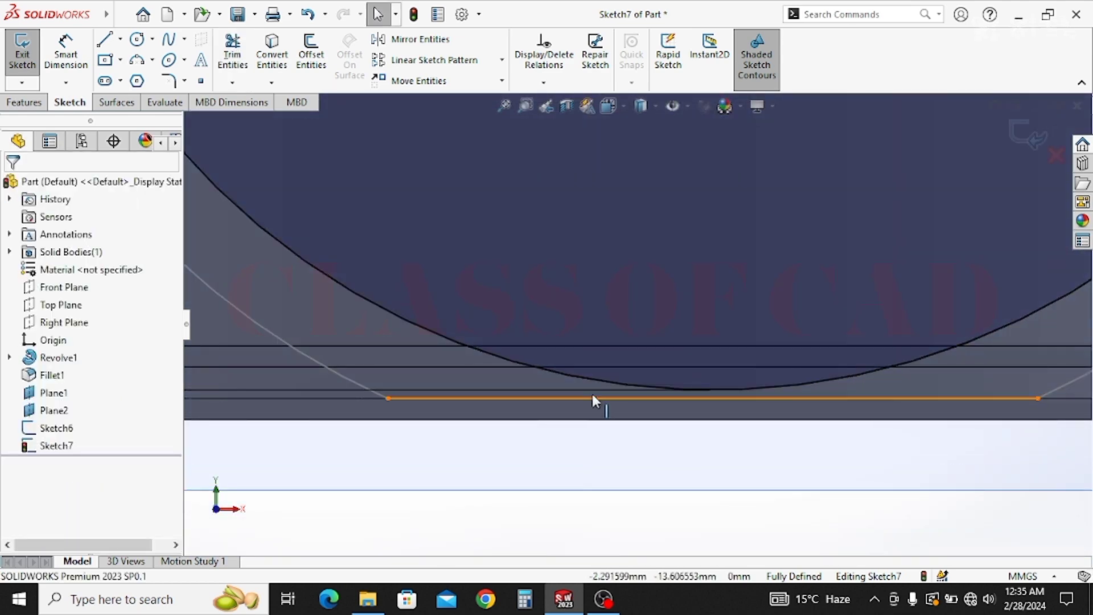
{"action": "scroll", "coordinate": [589, 388], "scroll_direction": "up", "scroll_amount": 8}
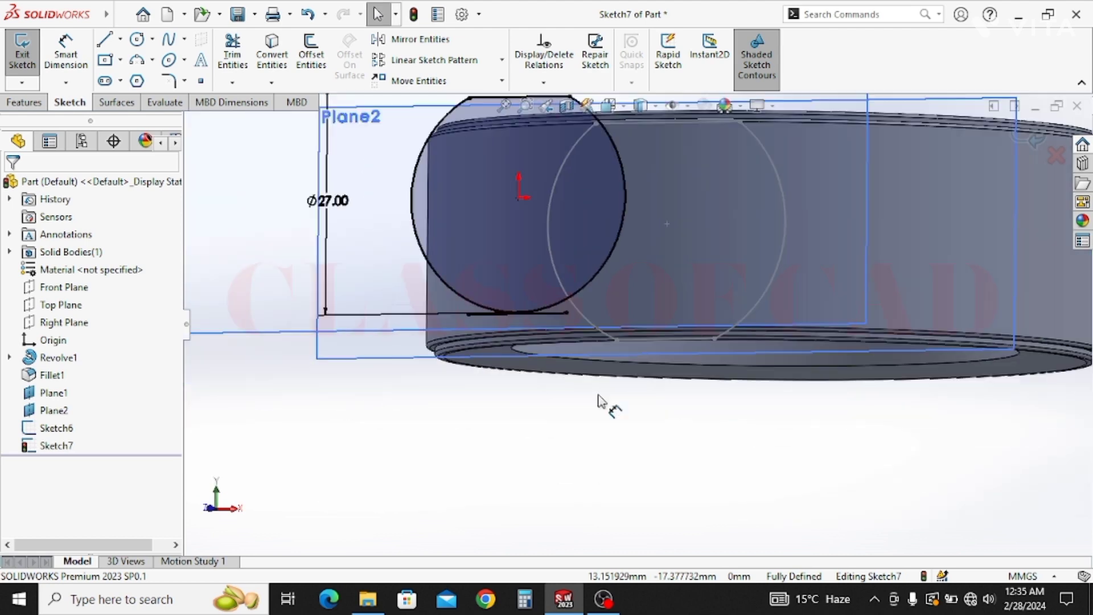
{"action": "middle_click_drag", "start_coordinate": [598, 394], "coordinate": [585, 402]}
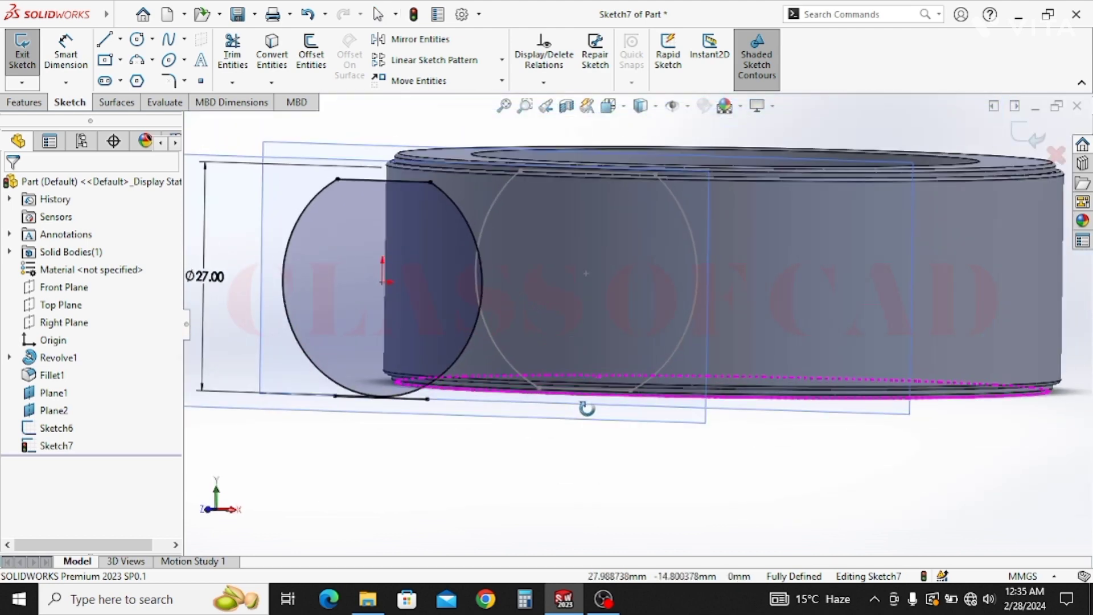
{"action": "scroll", "coordinate": [431, 418], "scroll_direction": "down", "scroll_amount": 4}
{"action": "scroll", "coordinate": [511, 412], "scroll_direction": "up", "scroll_amount": 3}
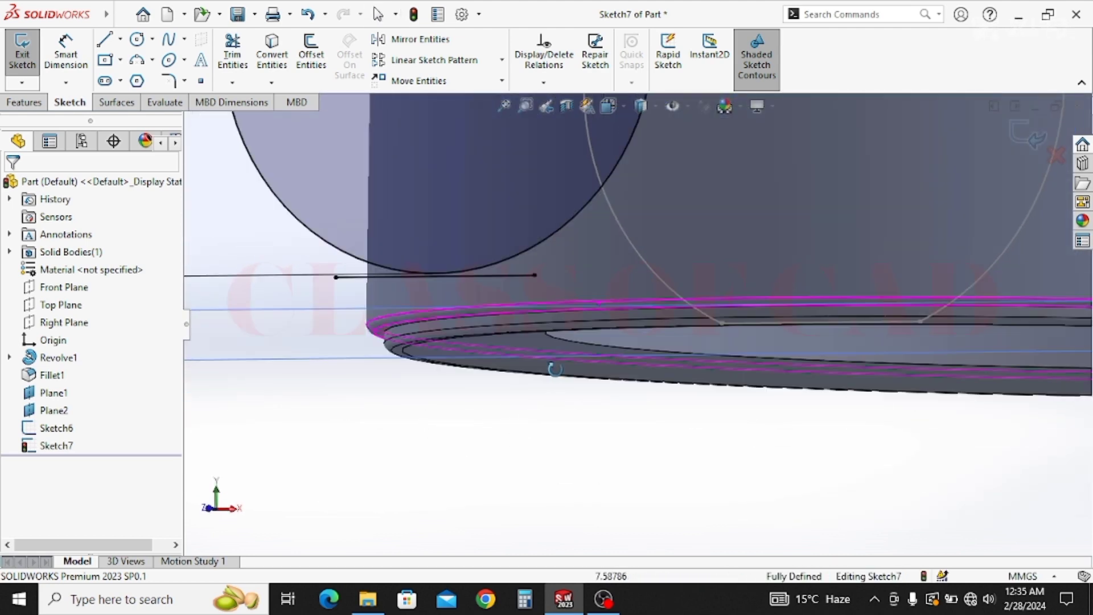
{"action": "middle_click_drag", "start_coordinate": [511, 412], "coordinate": [689, 379]}
{"action": "scroll", "coordinate": [689, 378], "scroll_direction": "down", "scroll_amount": 4}
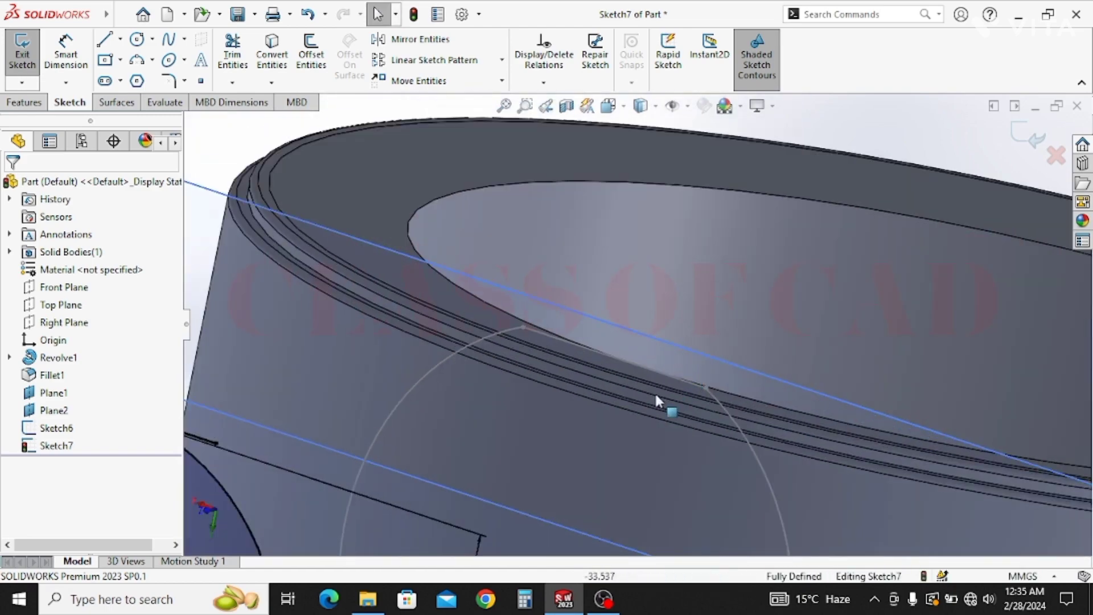
{"action": "scroll", "coordinate": [690, 339], "scroll_direction": "up", "scroll_amount": 2}
{"action": "left_click", "coordinate": [608, 106]}
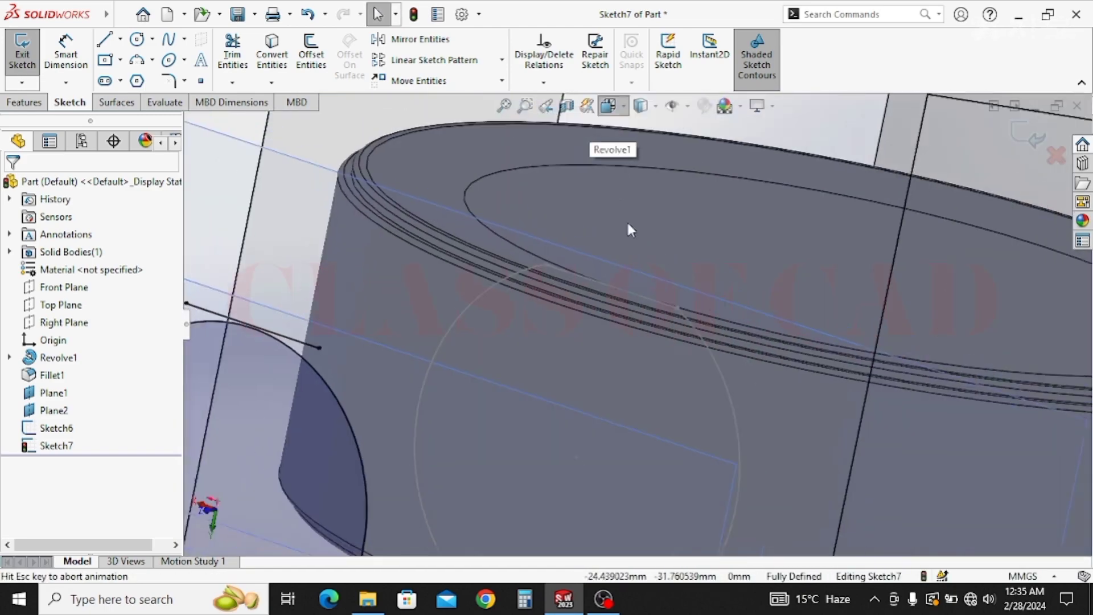
{"action": "left_click", "coordinate": [658, 390]}
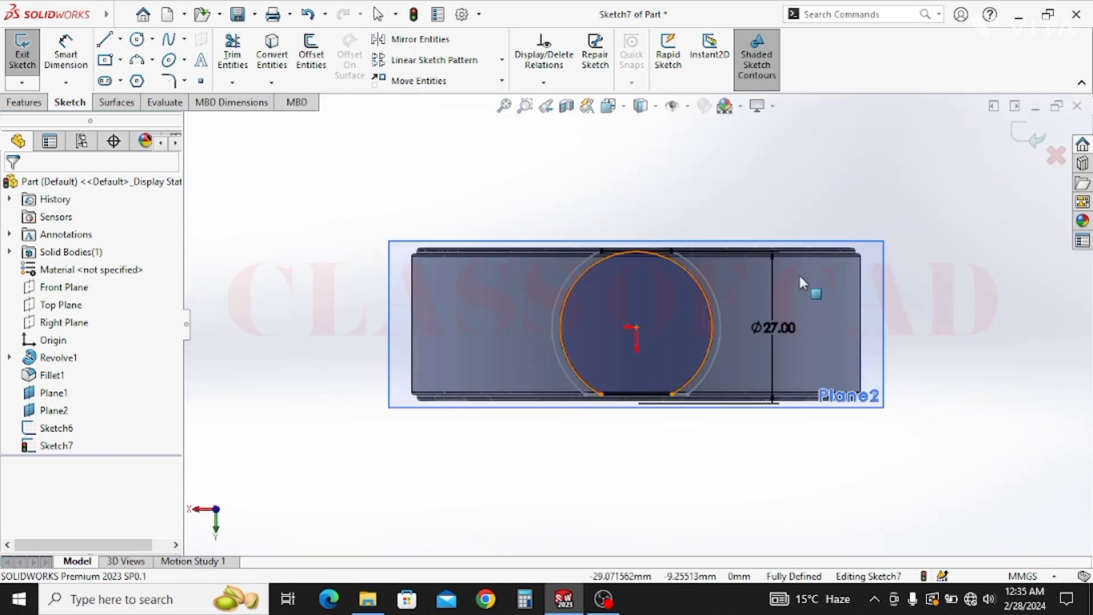
{"action": "scroll", "coordinate": [740, 262], "scroll_direction": "down", "scroll_amount": 8}
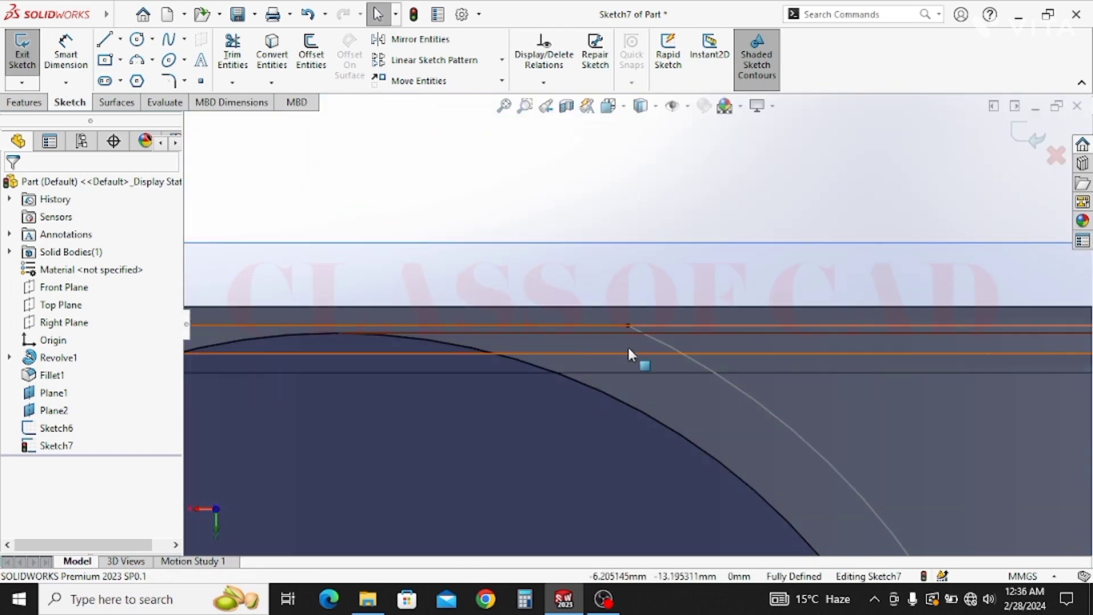
{"action": "scroll", "coordinate": [623, 350], "scroll_direction": "up", "scroll_amount": 2}
{"action": "scroll", "coordinate": [619, 353], "scroll_direction": "up", "scroll_amount": 5}
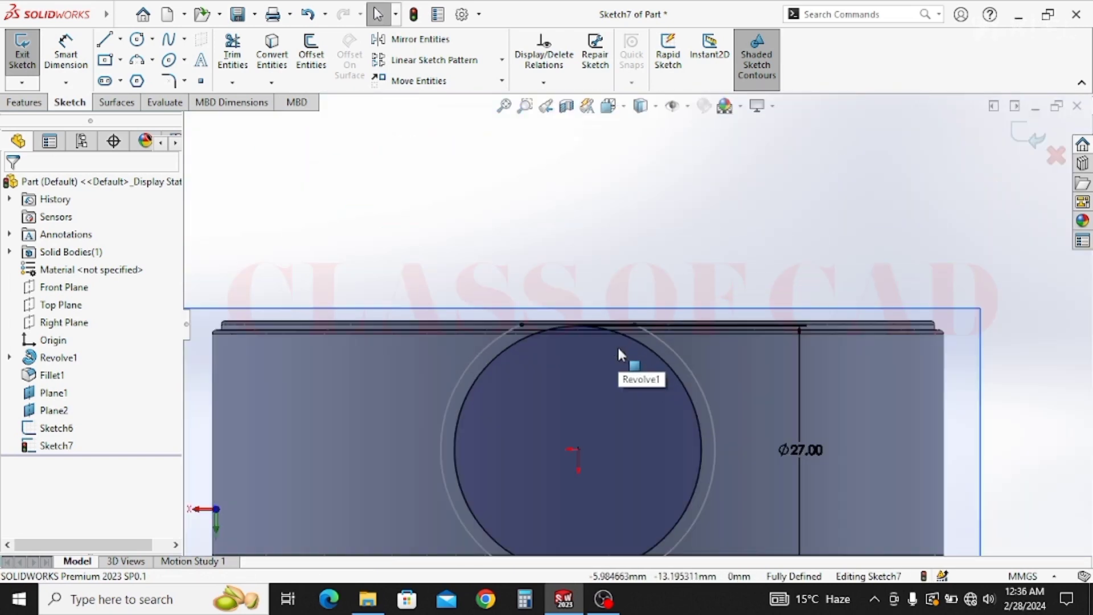
{"action": "scroll", "coordinate": [629, 361], "scroll_direction": "down", "scroll_amount": 2}
{"action": "scroll", "coordinate": [661, 356], "scroll_direction": "up", "scroll_amount": 1}
{"action": "scroll", "coordinate": [627, 346], "scroll_direction": "down", "scroll_amount": 6}
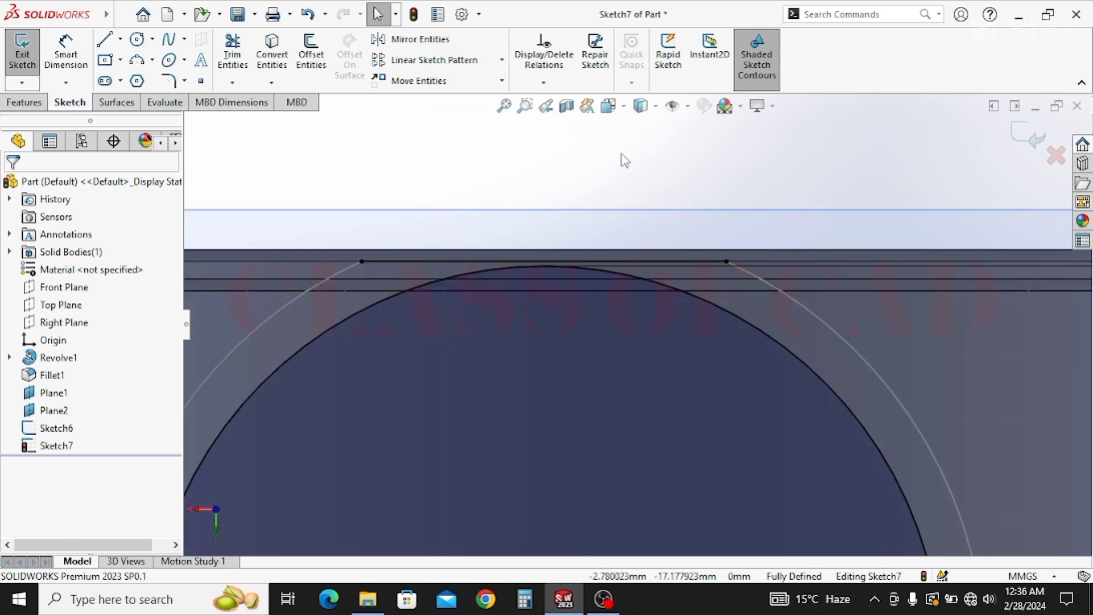
{"action": "left_click", "coordinate": [642, 193]}
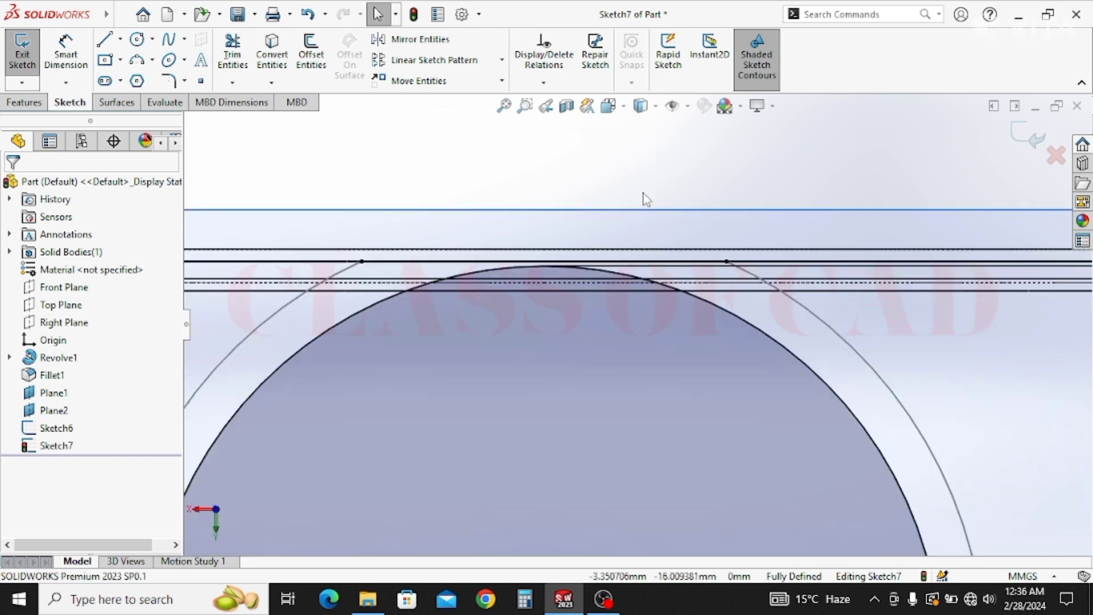
Trim away the 27 mm circle's arc beyond the lower converted line and finish the sketch.
{"action": "left_click", "coordinate": [686, 280]}
{"action": "left_click", "coordinate": [275, 57]}
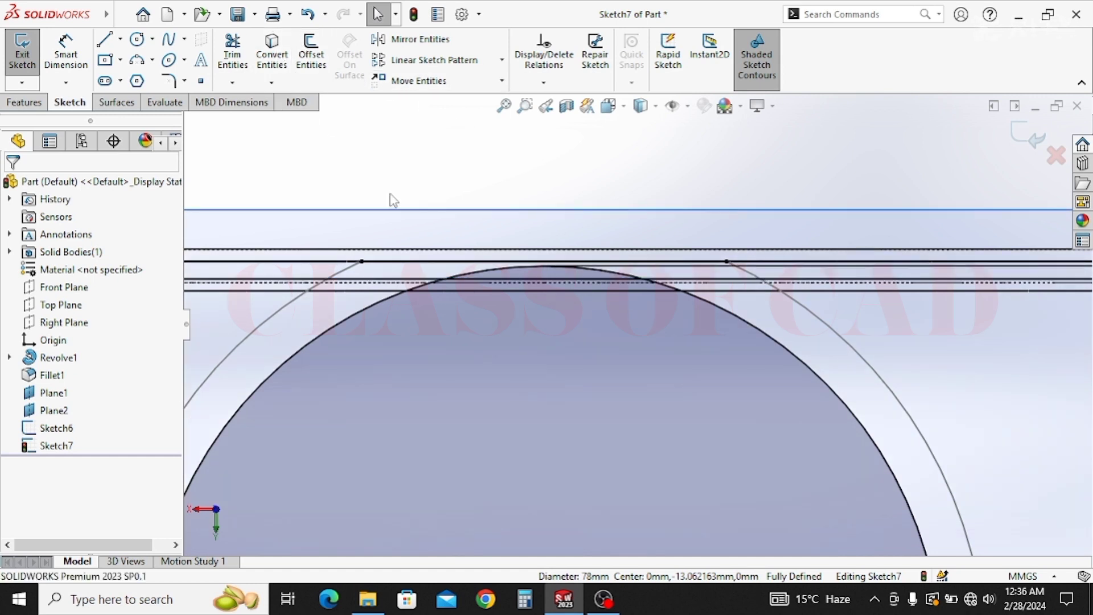
{"action": "left_click", "coordinate": [242, 51]}
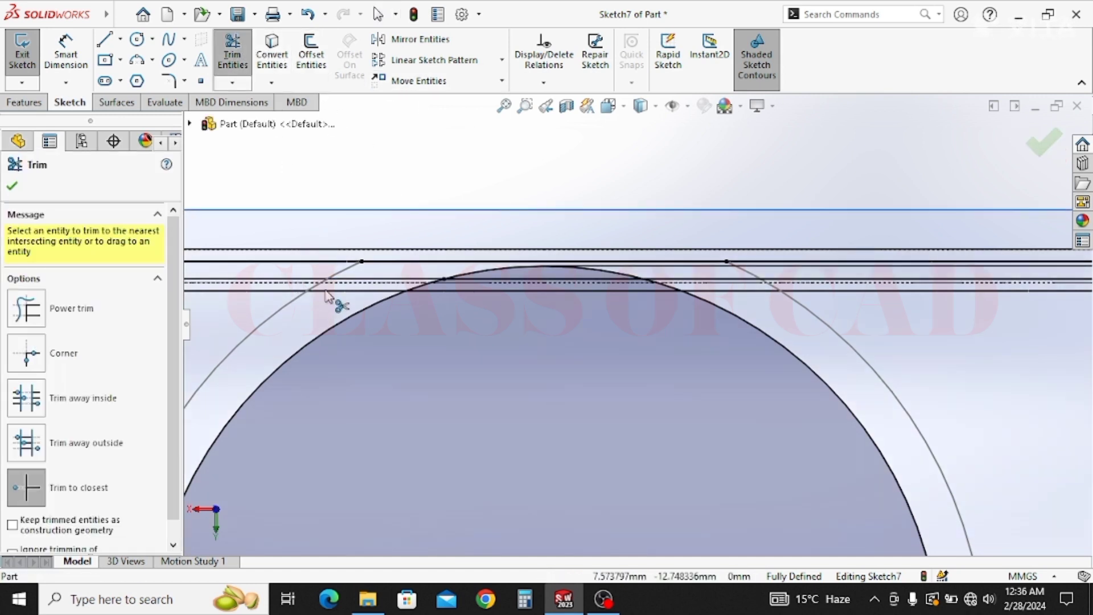
{"action": "left_click", "coordinate": [694, 278]}
{"action": "left_click", "coordinate": [605, 269]}
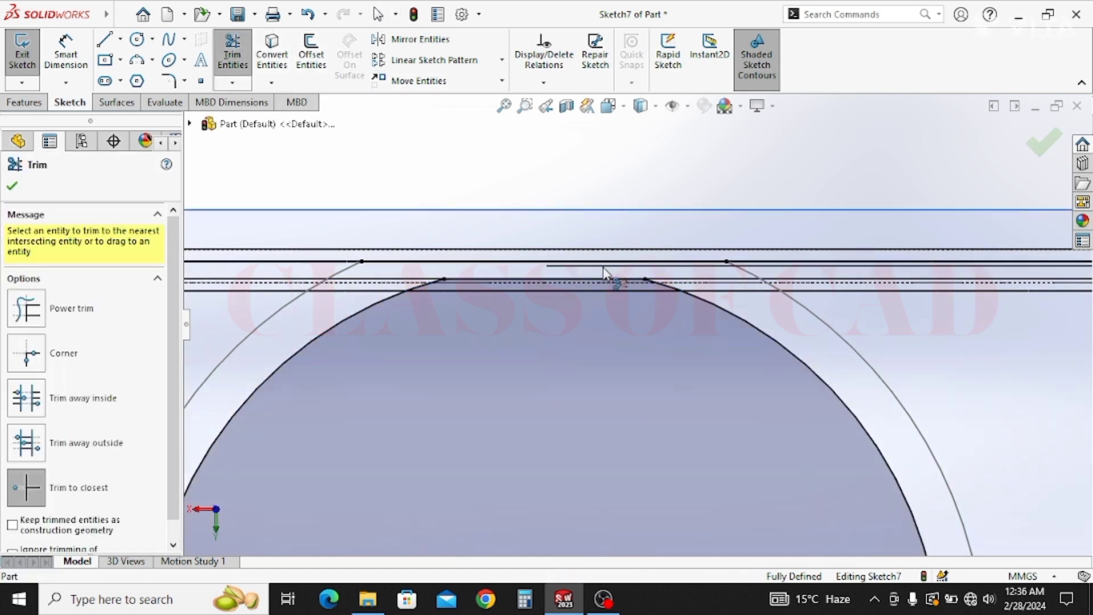
{"action": "scroll", "coordinate": [637, 318], "scroll_direction": "up", "scroll_amount": 5}
{"action": "key", "text": "Escape"}
{"action": "left_click", "coordinate": [1037, 142]}
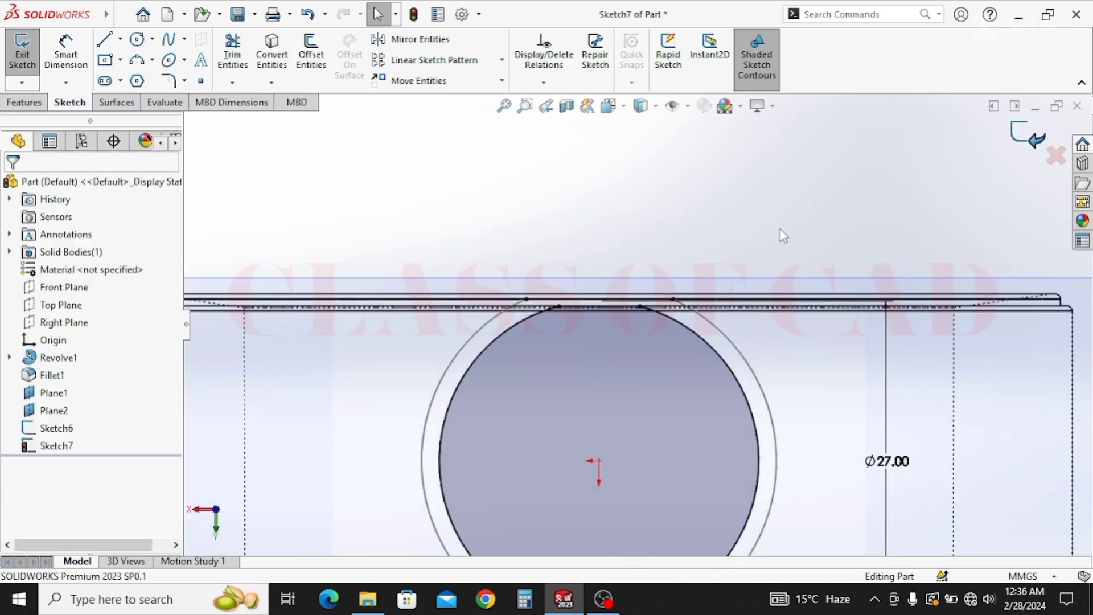
Show the model in isometric view, shaded with edges.
{"action": "key", "text": "ctrl+7"}
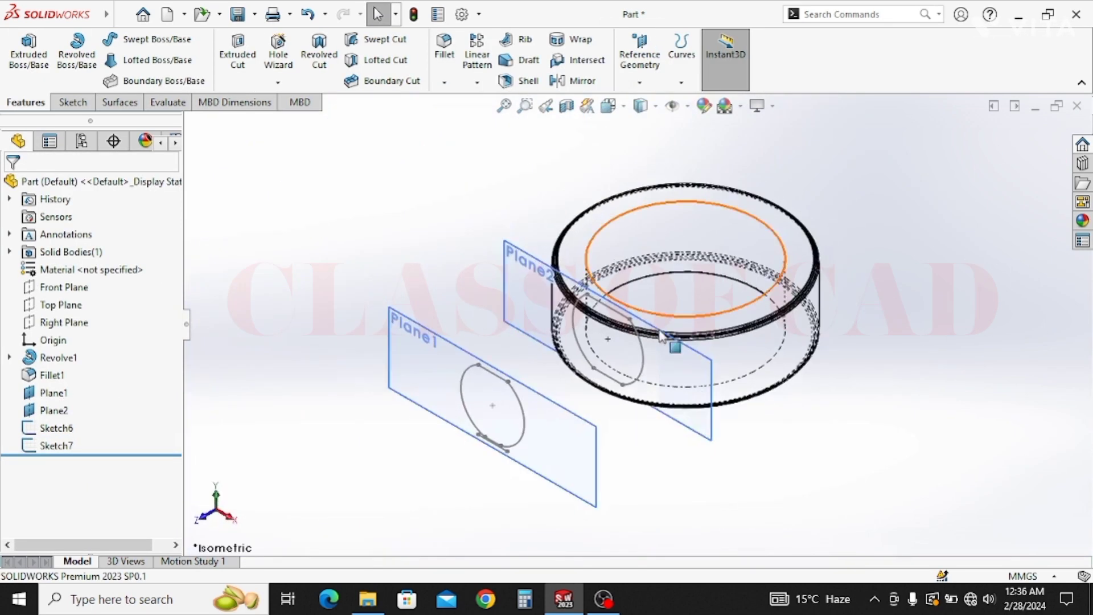
{"action": "left_click", "coordinate": [656, 107]}
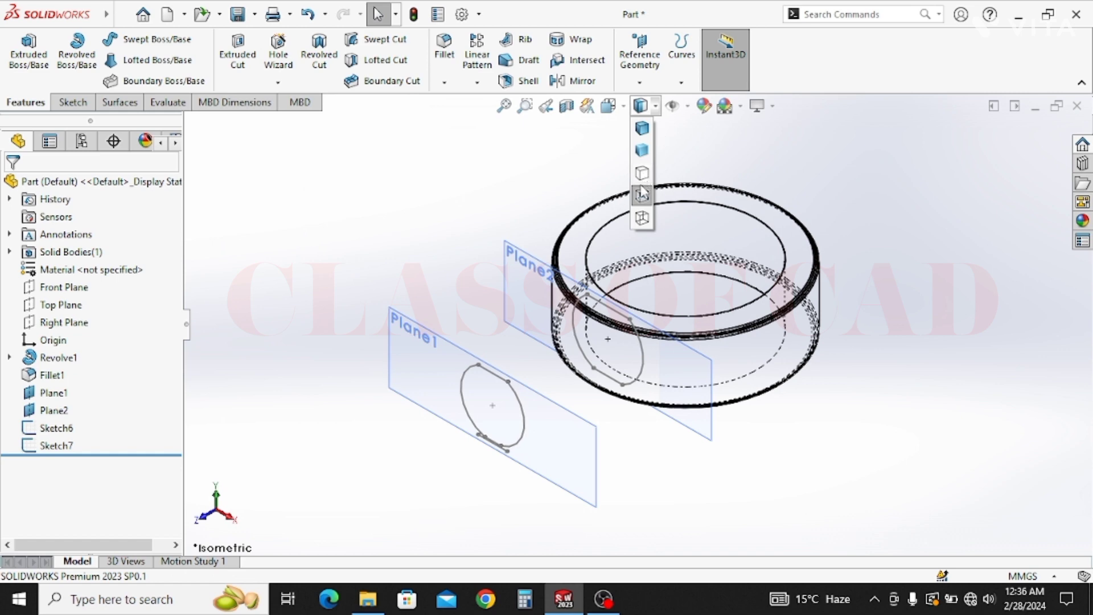
{"action": "left_click", "coordinate": [640, 130]}
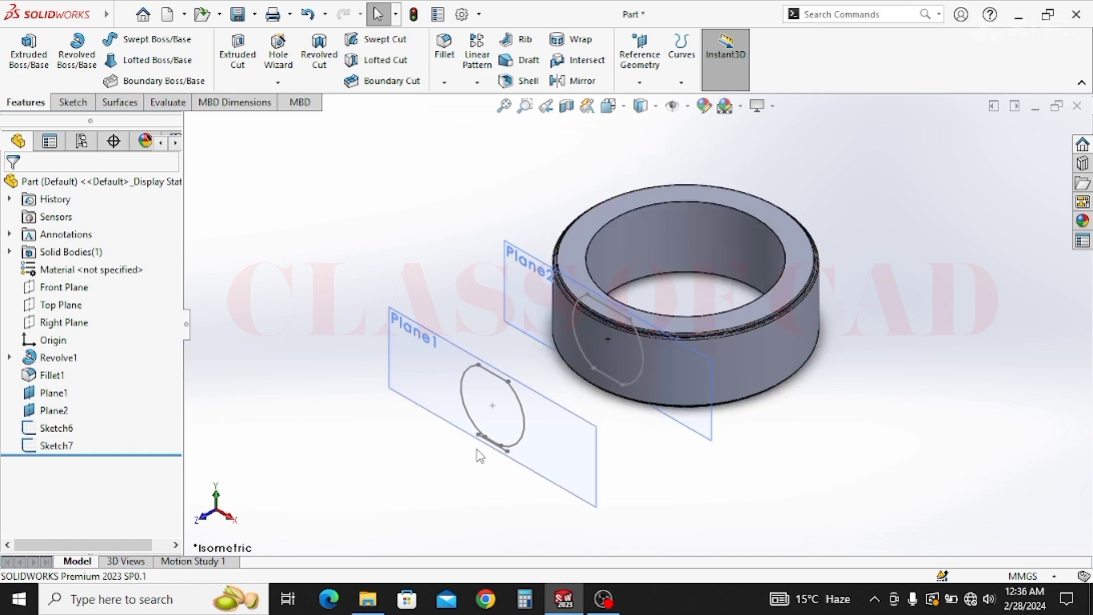
Reopen the 27 mm profile's sketch, trim away the stray line just below its lower flat, and finish the sketch.
{"action": "scroll", "coordinate": [477, 452], "scroll_direction": "down", "scroll_amount": 5}
{"action": "scroll", "coordinate": [575, 422], "scroll_direction": "down", "scroll_amount": 2}
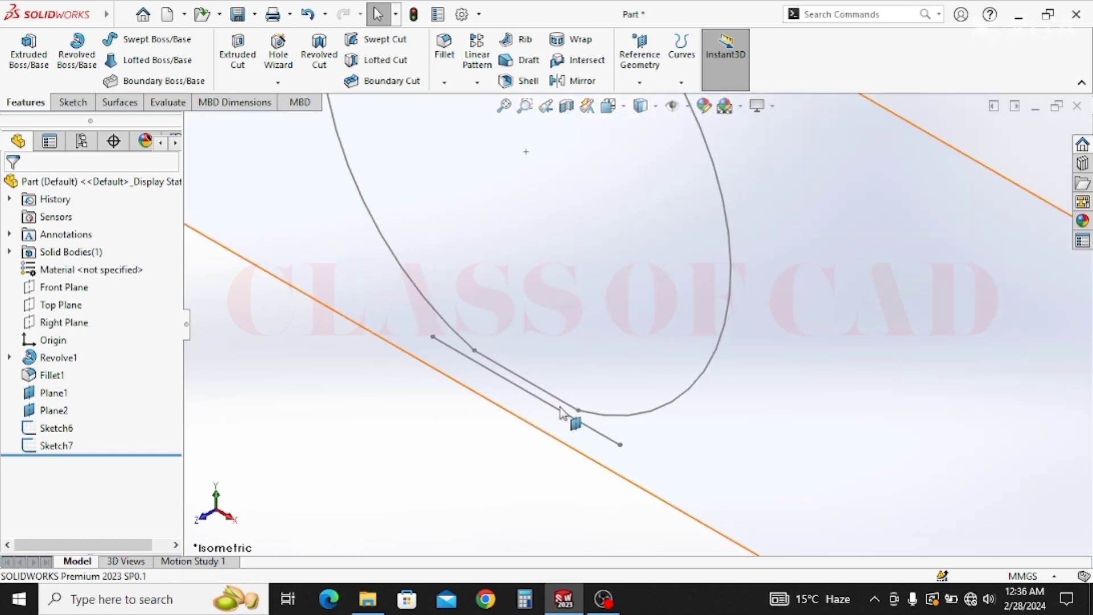
{"action": "left_click", "coordinate": [560, 411]}
{"action": "right_click", "coordinate": [561, 412]}
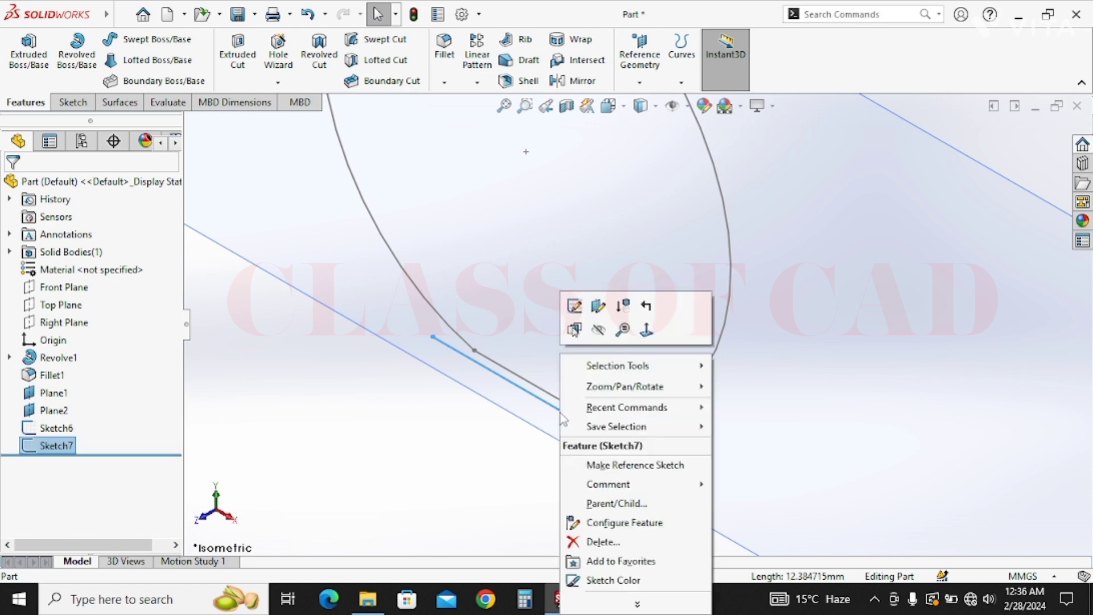
{"action": "left_click", "coordinate": [549, 474]}
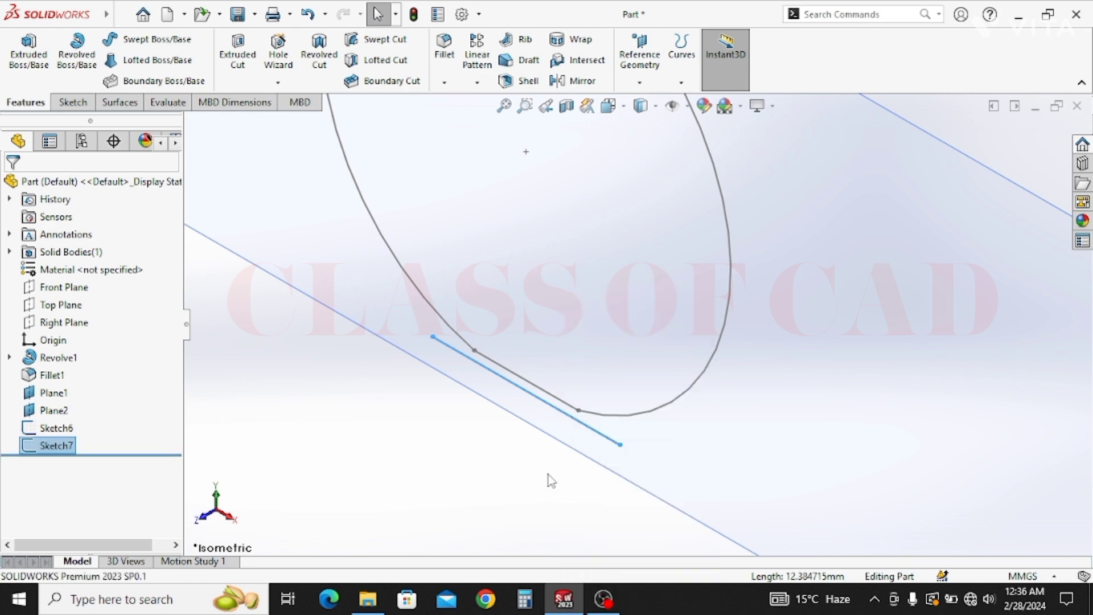
{"action": "left_click", "coordinate": [556, 402]}
{"action": "left_click", "coordinate": [591, 314]}
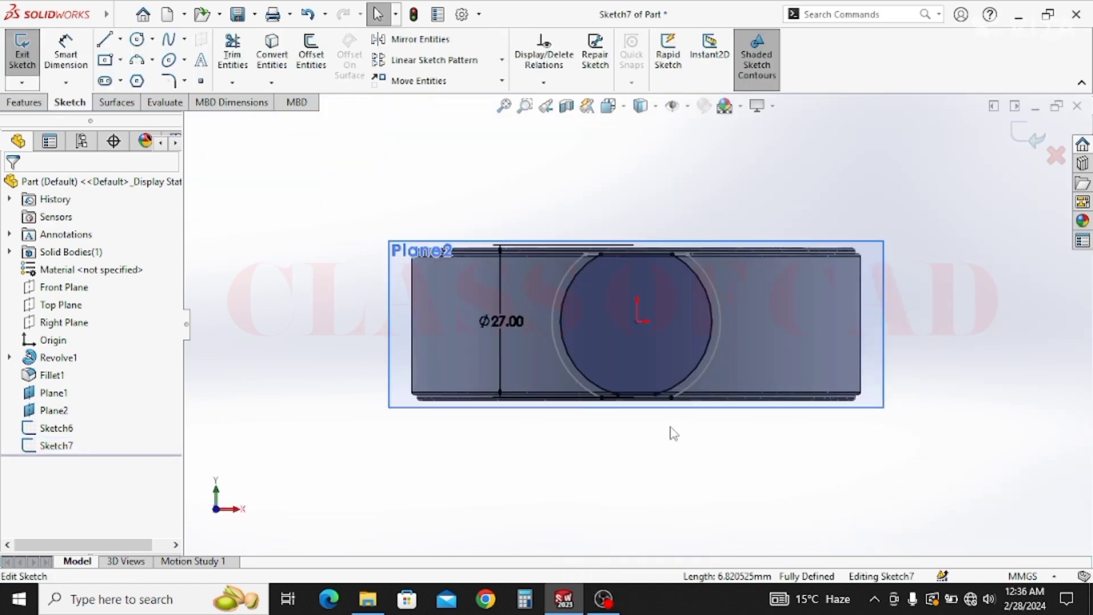
{"action": "scroll", "coordinate": [671, 434], "scroll_direction": "down", "scroll_amount": 8}
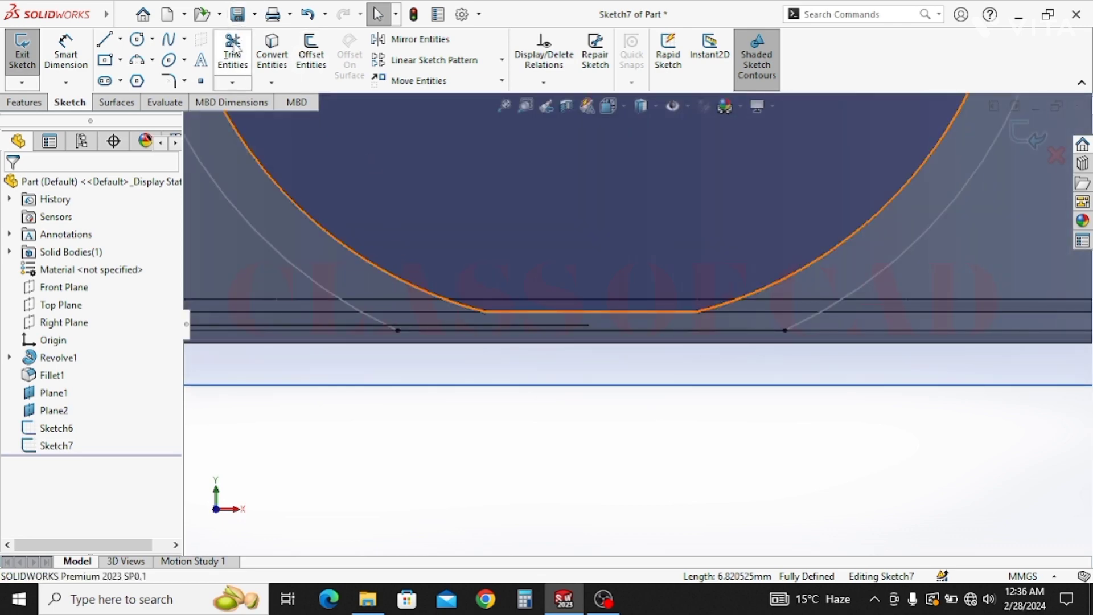
{"action": "left_click", "coordinate": [237, 50]}
{"action": "left_click", "coordinate": [423, 336]}
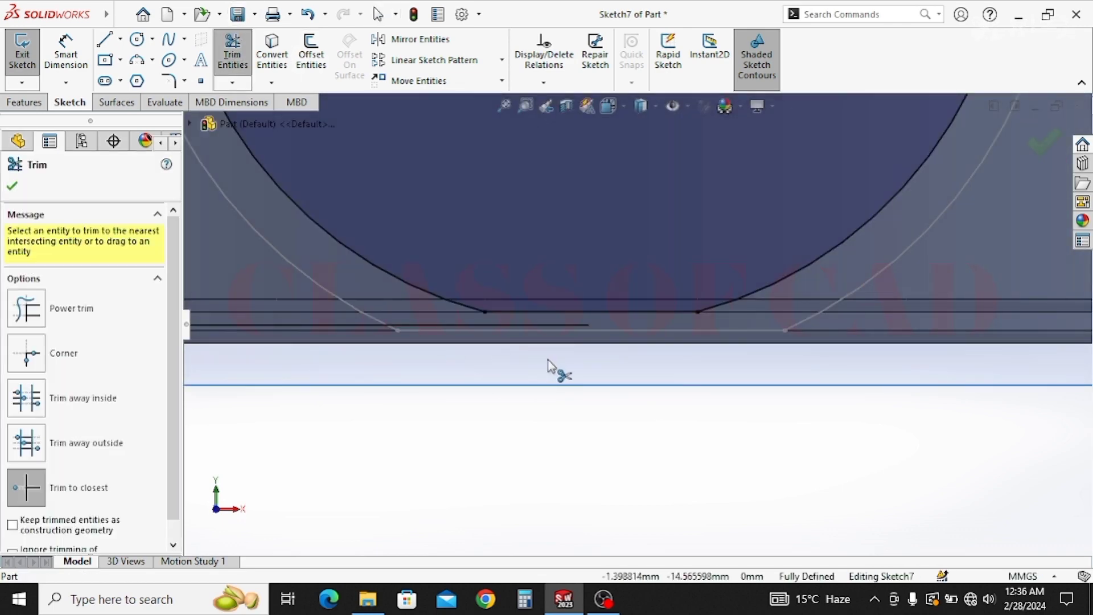
{"action": "scroll", "coordinate": [547, 365], "scroll_direction": "up", "scroll_amount": 3}
{"action": "key", "text": "Escape"}
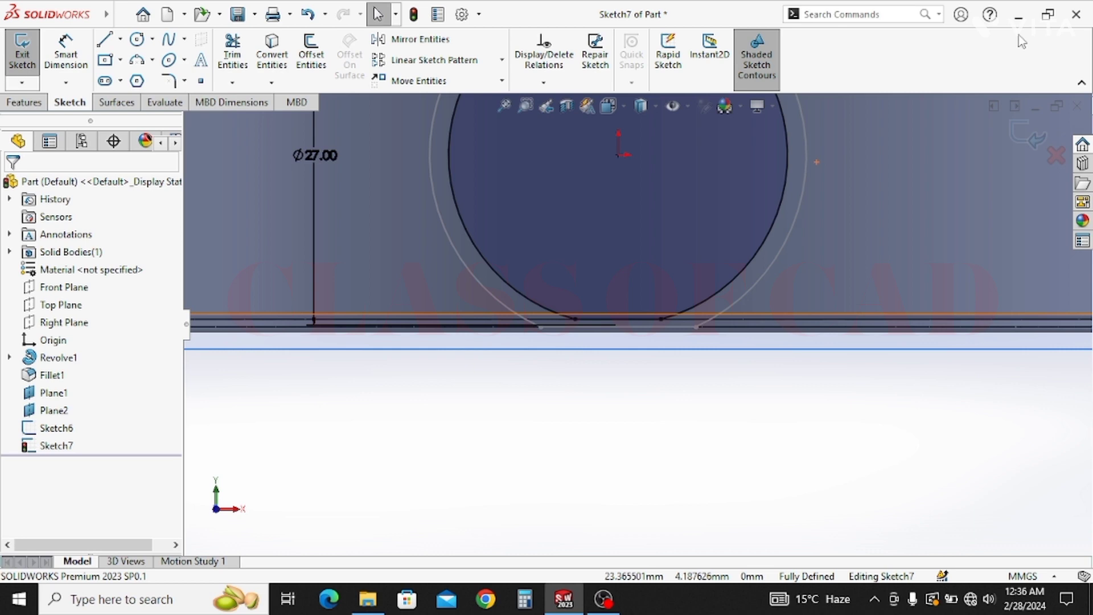
{"action": "left_click", "coordinate": [1037, 140]}
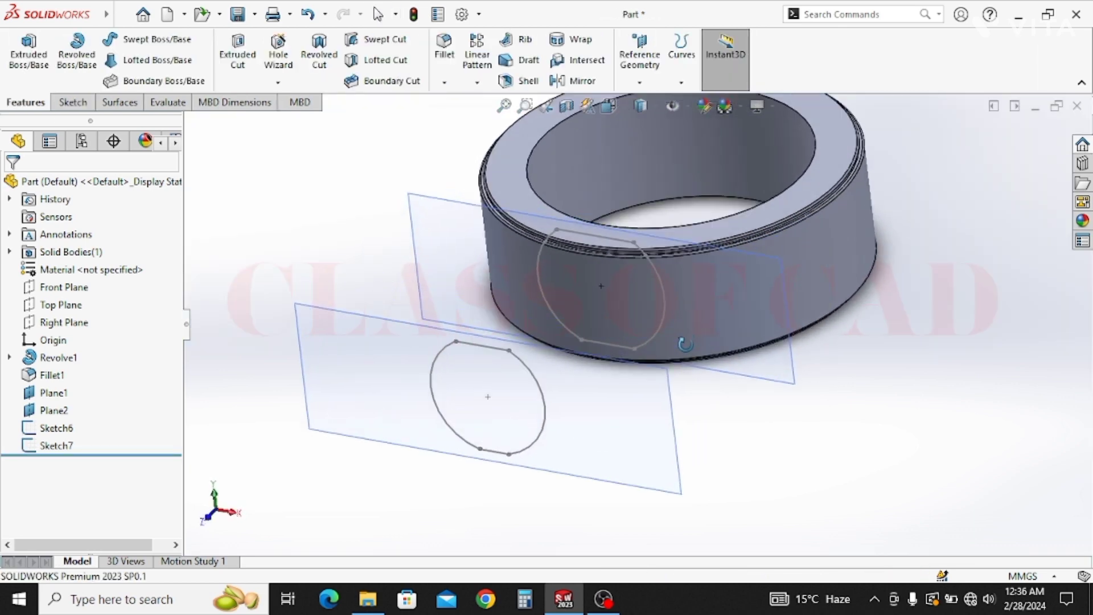
Loft a boss from the 30 mm truncated profile at the ring to the 27 mm truncated profile.
{"action": "left_click", "coordinate": [154, 59]}
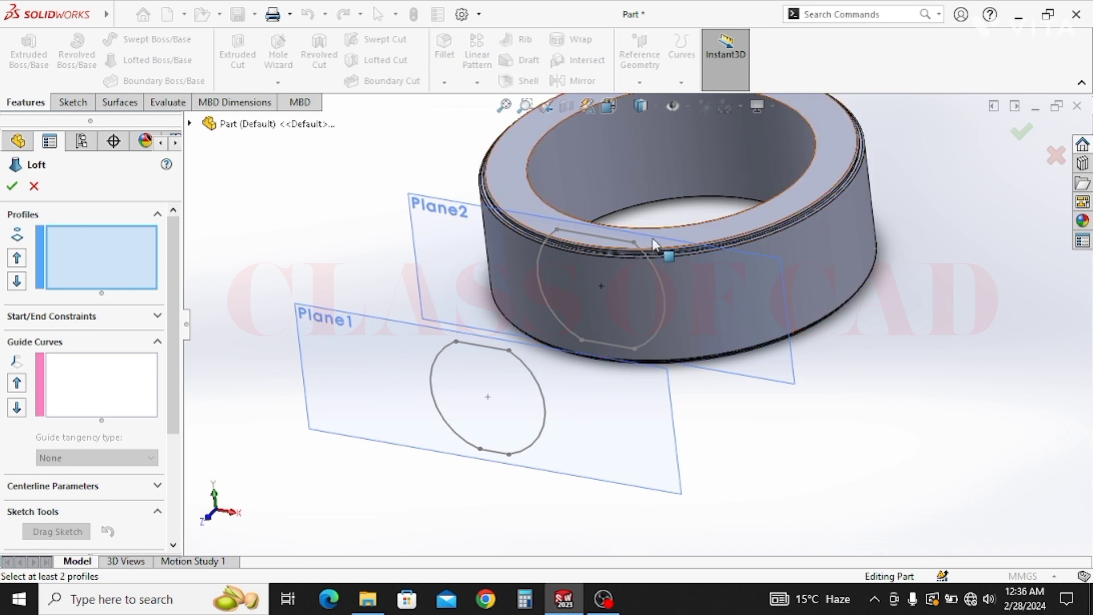
{"action": "left_click", "coordinate": [635, 244]}
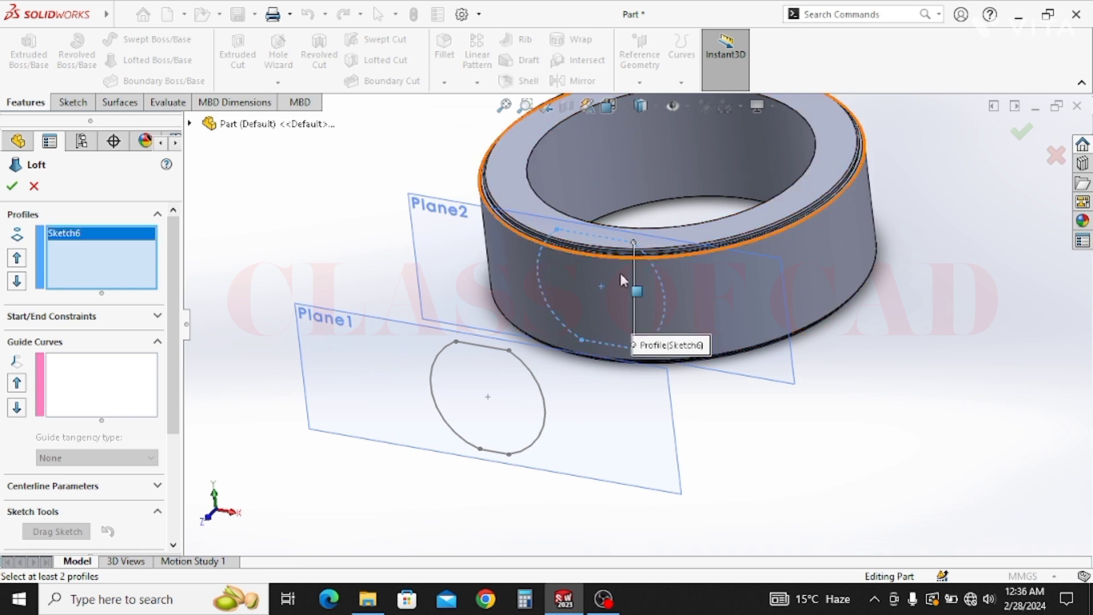
{"action": "left_click", "coordinate": [509, 351]}
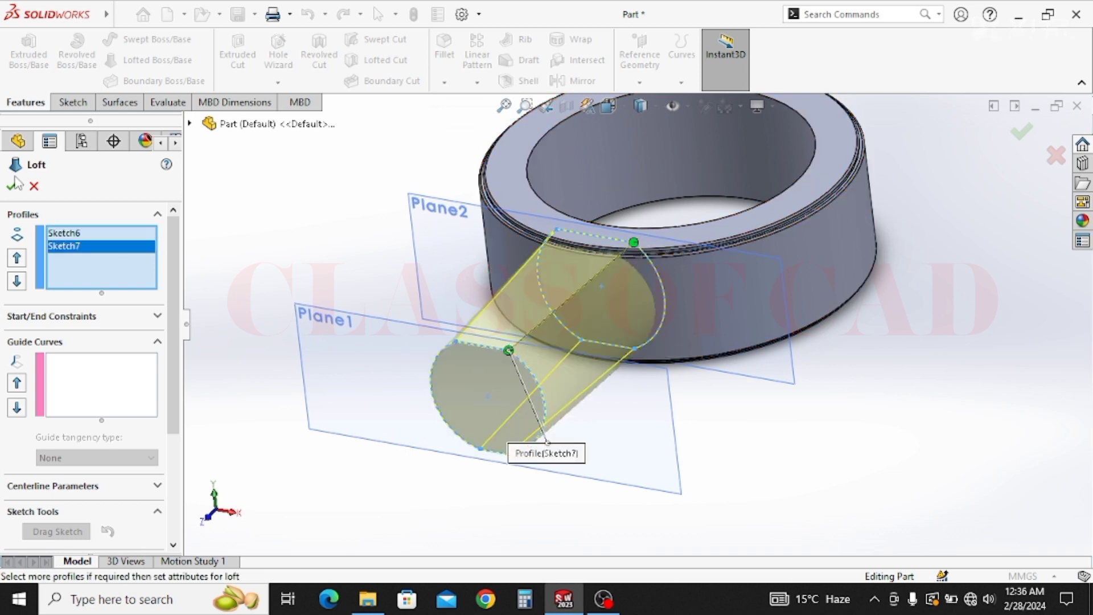
{"action": "key", "text": "Return"}
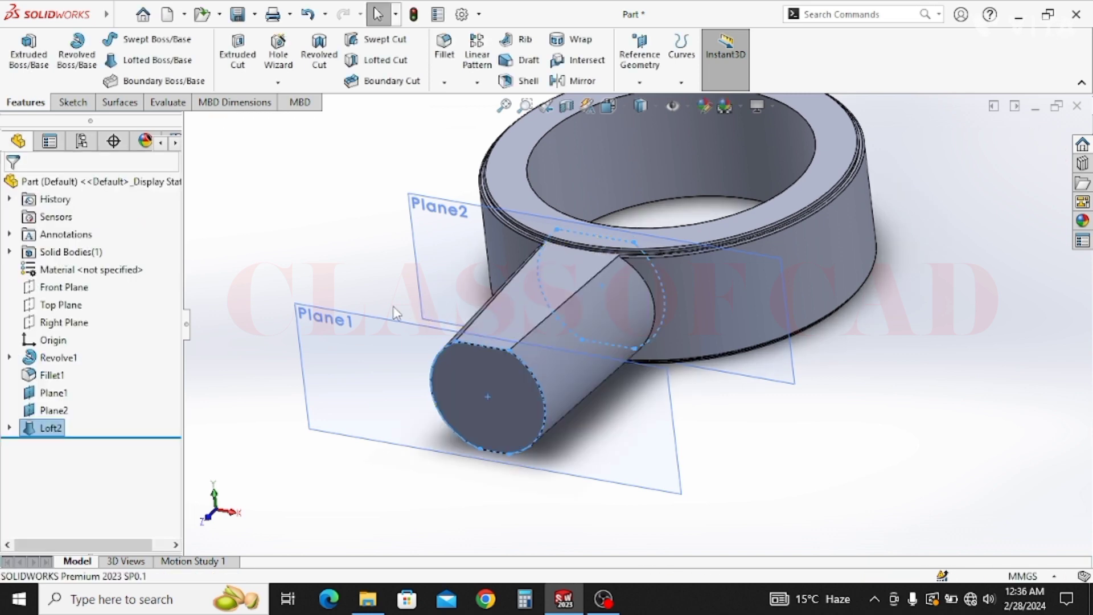
Hide the two offset reference planes, Plane2 and Plane1.
{"action": "middle_click_drag", "start_coordinate": [625, 289], "coordinate": [610, 311]}
{"action": "left_click", "coordinate": [469, 195]}
{"action": "left_click", "coordinate": [564, 147]}
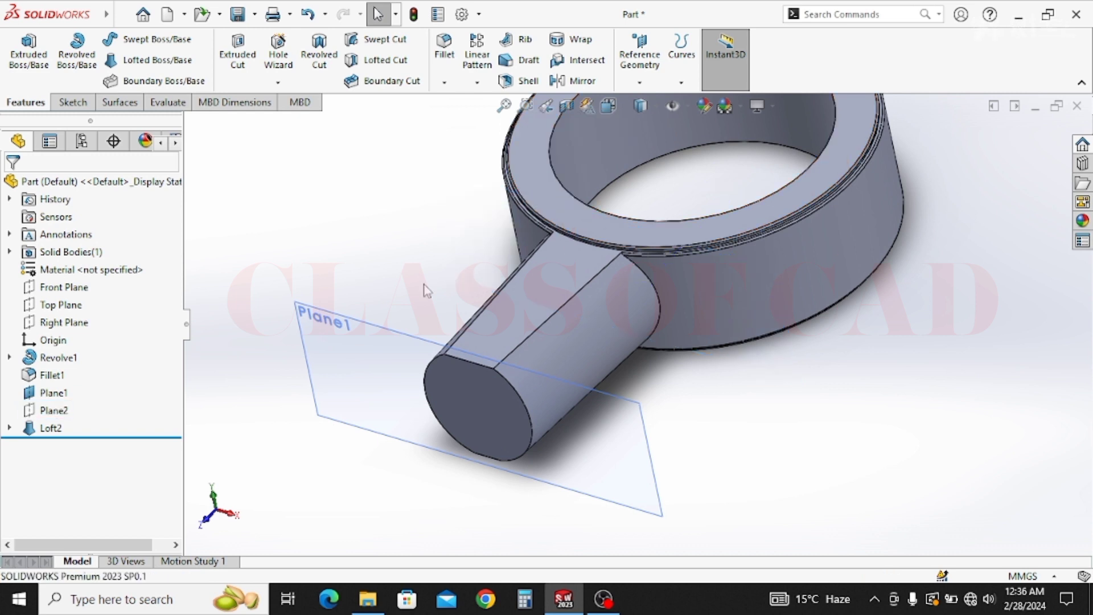
{"action": "left_click", "coordinate": [382, 336]}
{"action": "left_click", "coordinate": [477, 287]}
{"action": "middle_click_drag", "start_coordinate": [501, 308], "coordinate": [585, 361]}
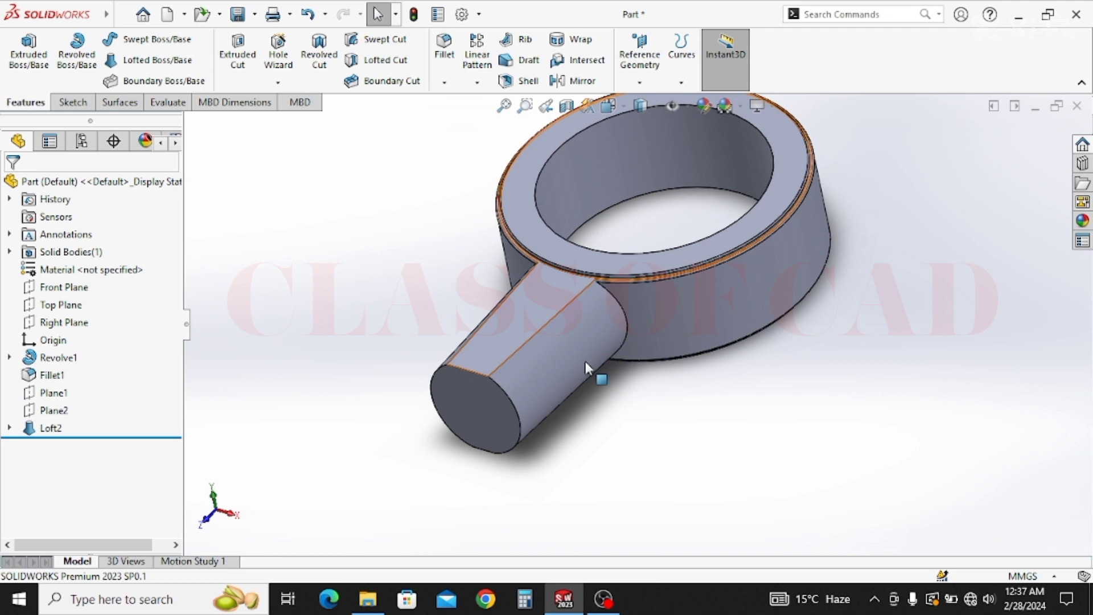
Sketch a circle about 15 mm in diameter on the lofted boss's end face, centred on the origin.
{"action": "left_click", "coordinate": [485, 386]}
{"action": "left_click", "coordinate": [565, 347]}
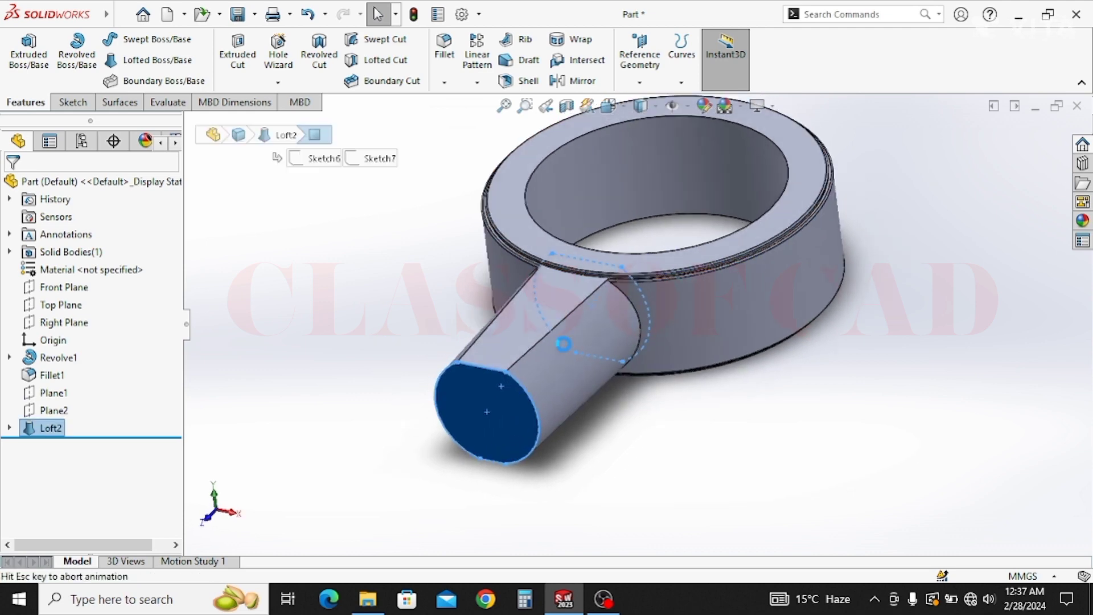
{"action": "left_click", "coordinate": [138, 40]}
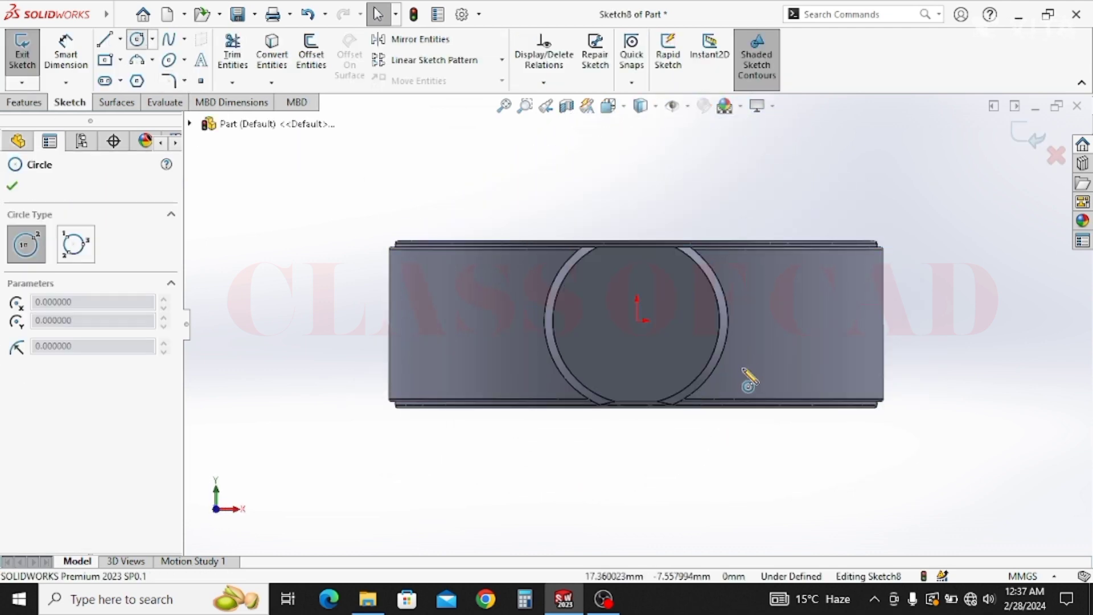
{"action": "left_click", "coordinate": [638, 319]}
{"action": "left_click", "coordinate": [678, 342]}
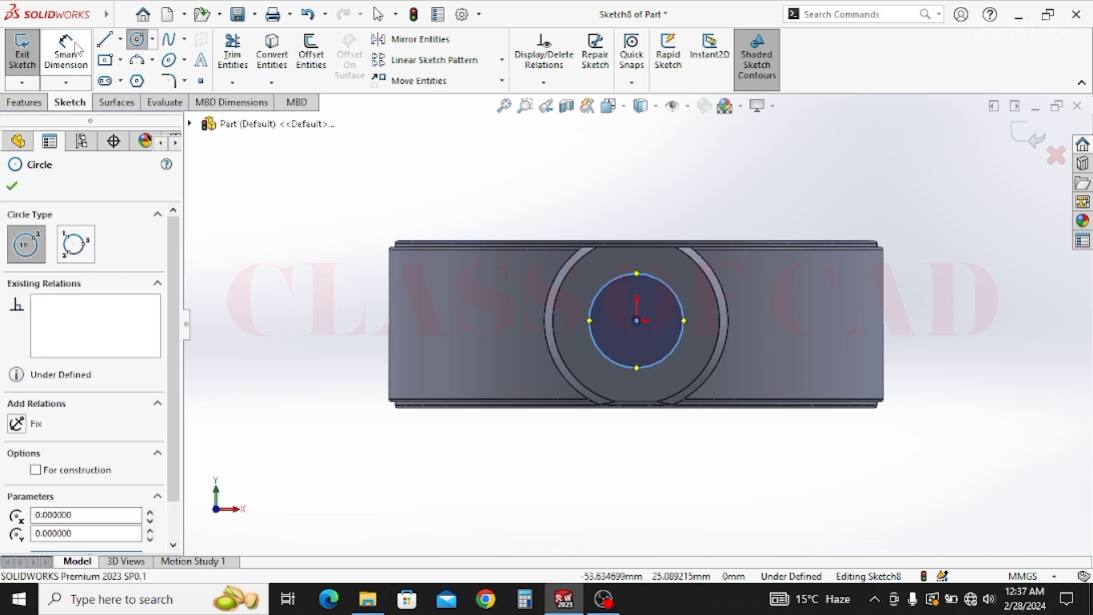
Dimension the end-face circle's diameter and set it to 30 mm.
{"action": "key", "text": "Escape"}
{"action": "left_click", "coordinate": [683, 308]}
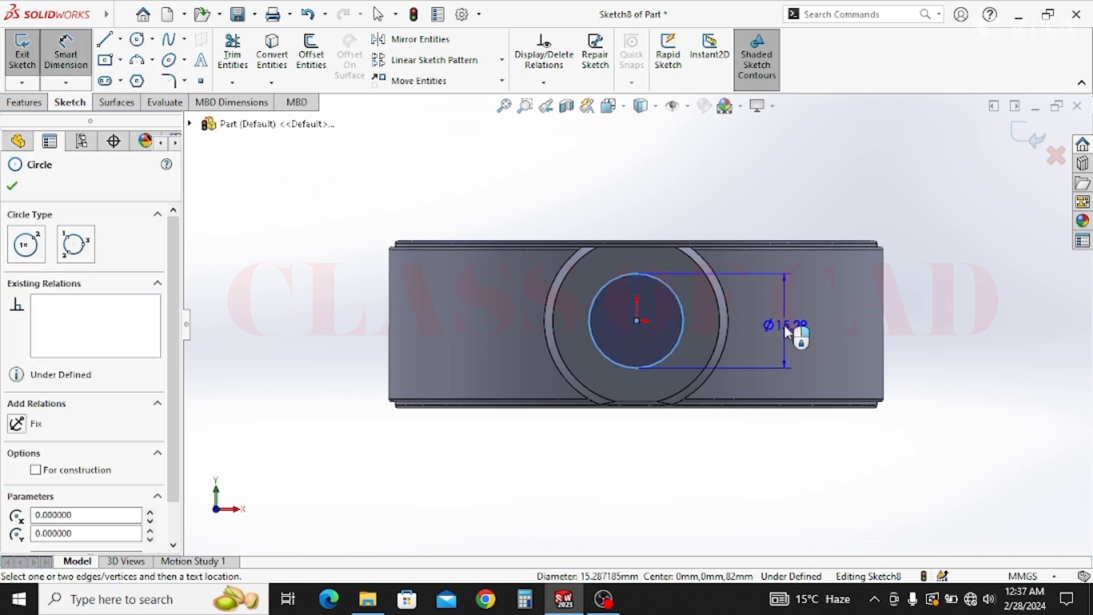
{"action": "left_click", "coordinate": [784, 326]}
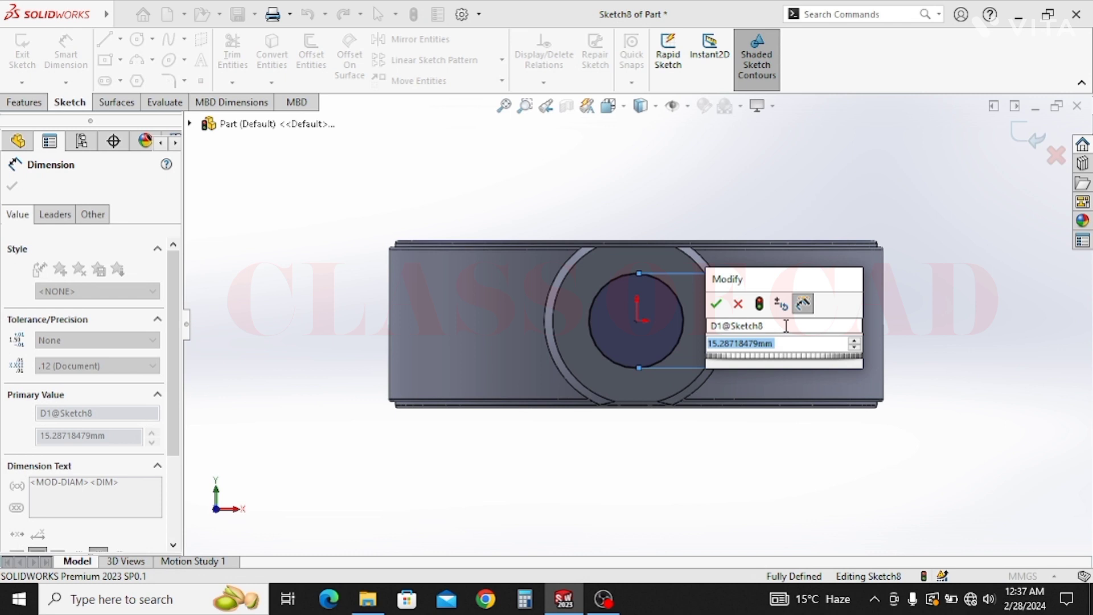
{"action": "type", "text": "30"}
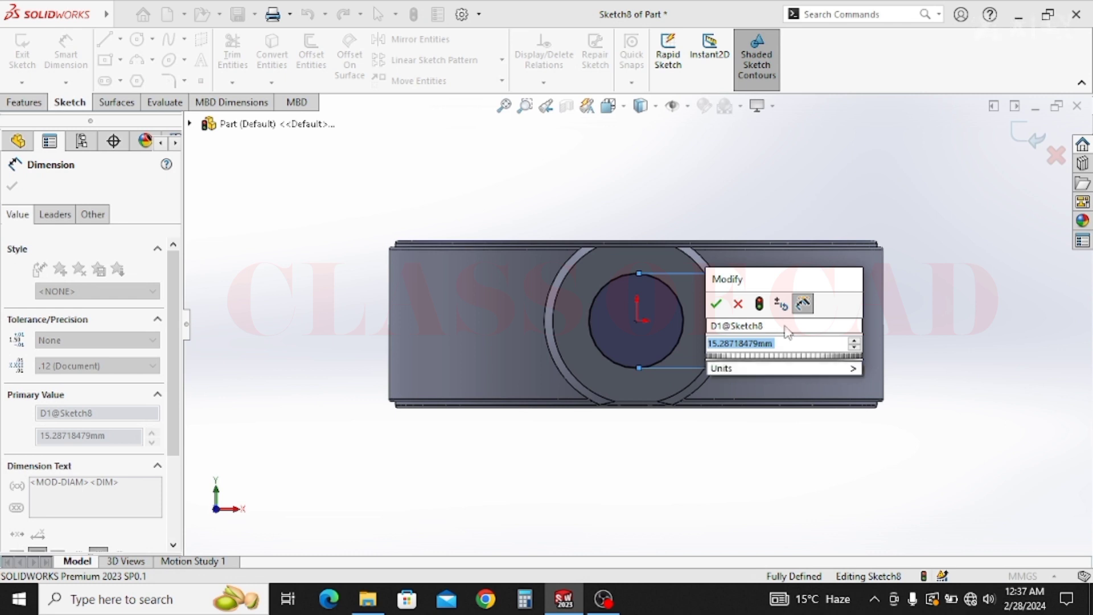
{"action": "key", "text": "Return"}
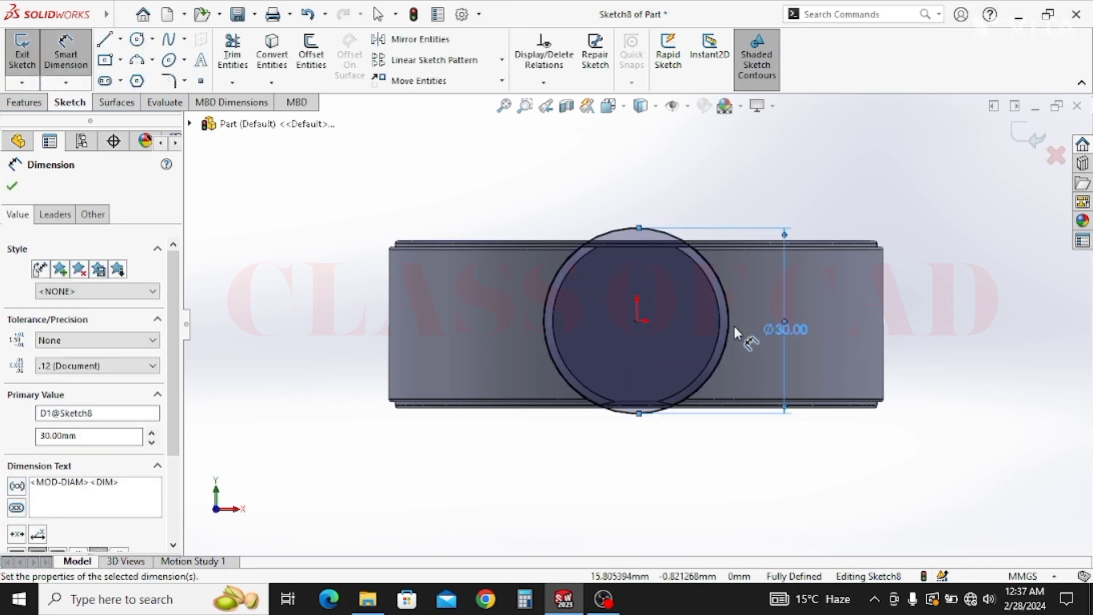
Extrude the 30 mm circle 6 mm in the reversed direction, back towards the ring, merged with the body.
{"action": "left_click", "coordinate": [37, 104]}
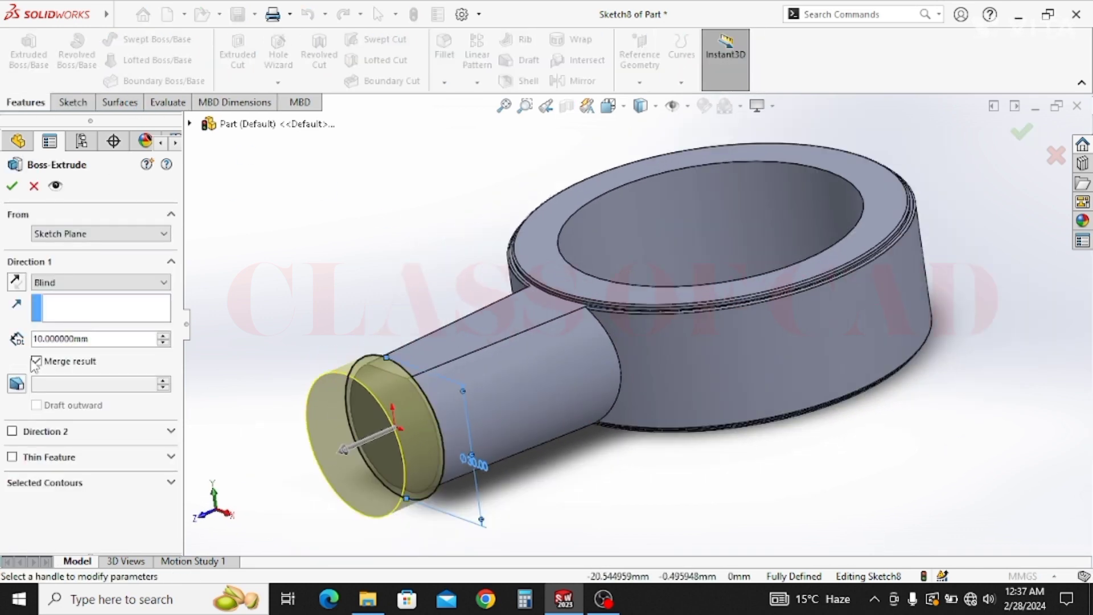
{"action": "type", "text": "6"}
{"action": "key", "text": "Return"}
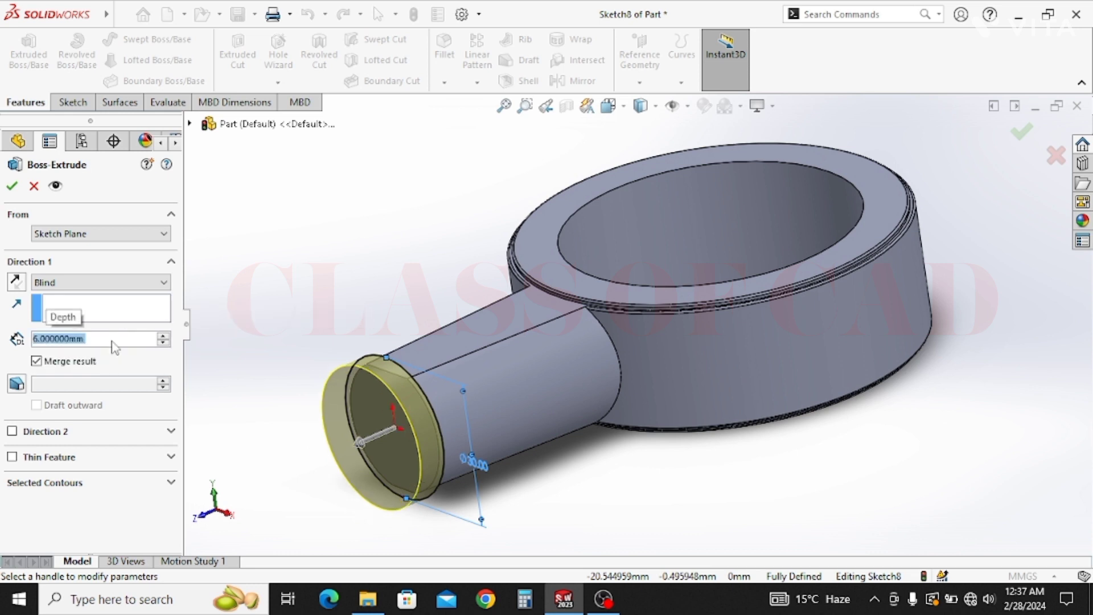
{"action": "left_click", "coordinate": [17, 282]}
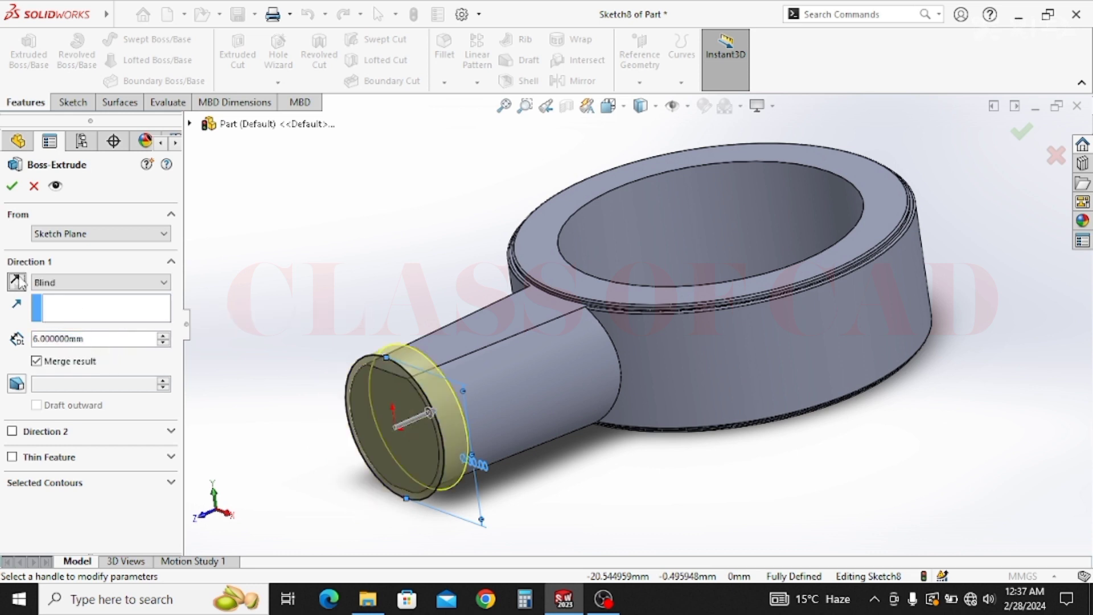
{"action": "key", "text": "Return"}
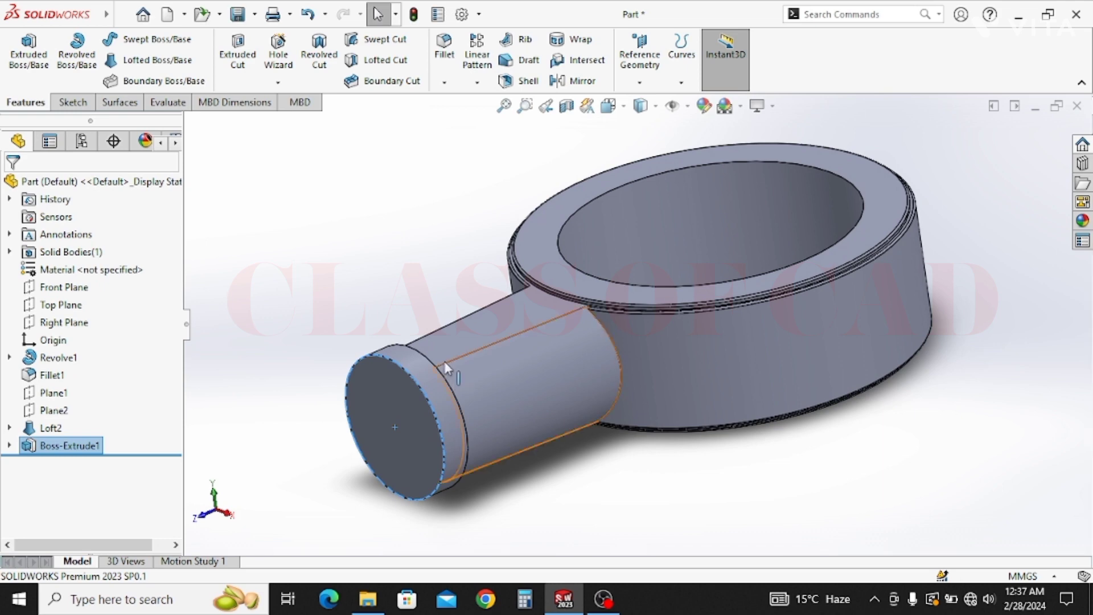
{"action": "left_click", "coordinate": [419, 282]}
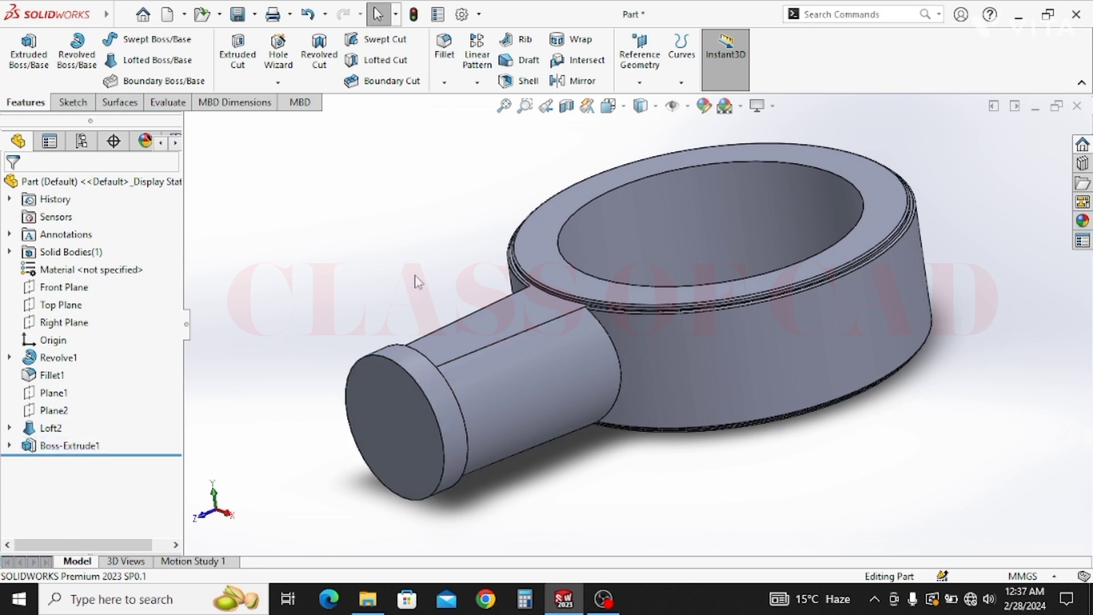
Sketch a circle about 7.7 mm in diameter on the handle boss's end face, centred on the origin.
{"action": "left_click", "coordinate": [389, 389]}
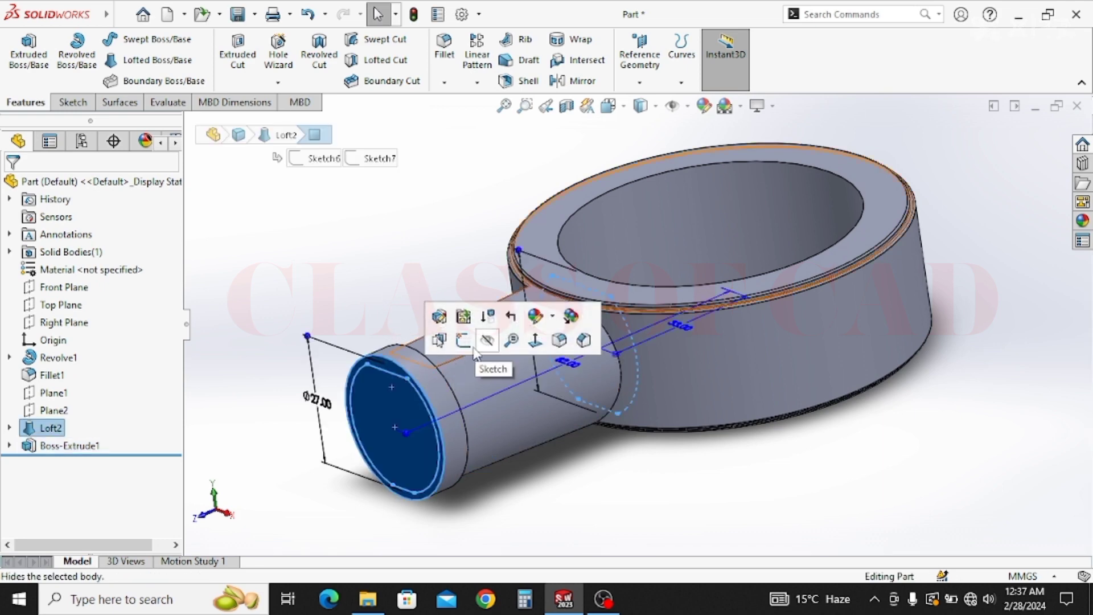
{"action": "left_click", "coordinate": [467, 343]}
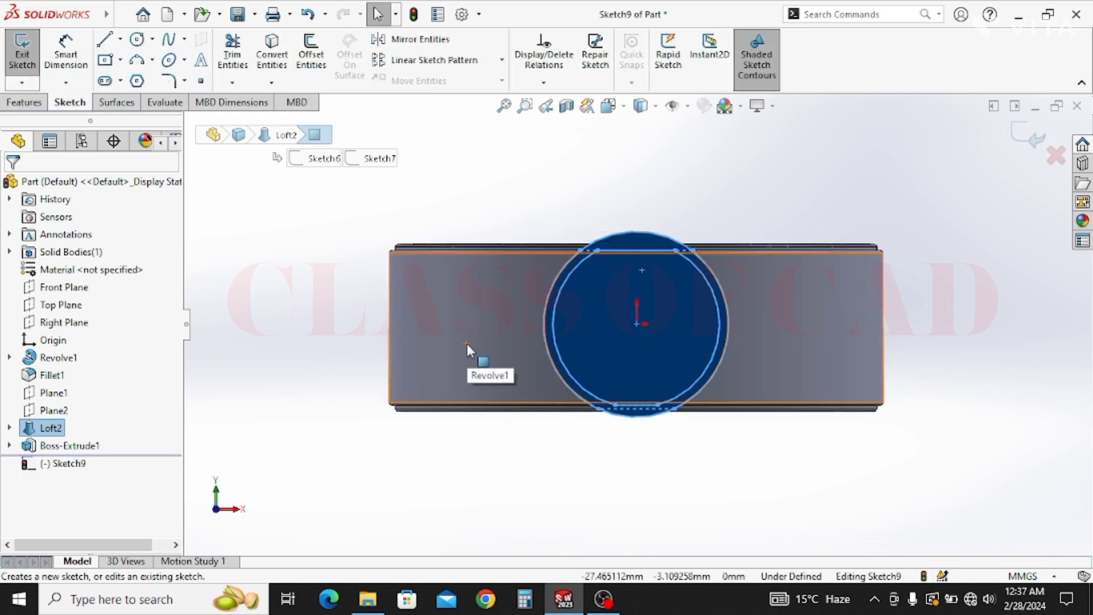
{"action": "left_click", "coordinate": [138, 40]}
{"action": "left_click", "coordinate": [637, 324]}
{"action": "left_click", "coordinate": [615, 333]}
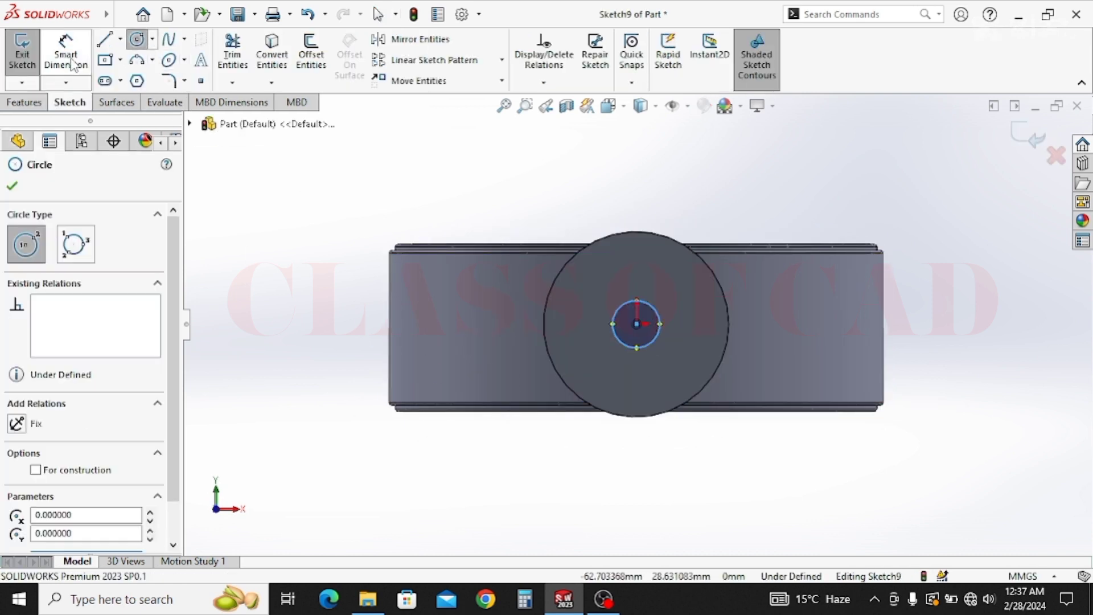
Dimension the end-face circle's diameter and set it to 12 mm.
{"action": "left_click", "coordinate": [69, 57]}
{"action": "left_click", "coordinate": [613, 325]}
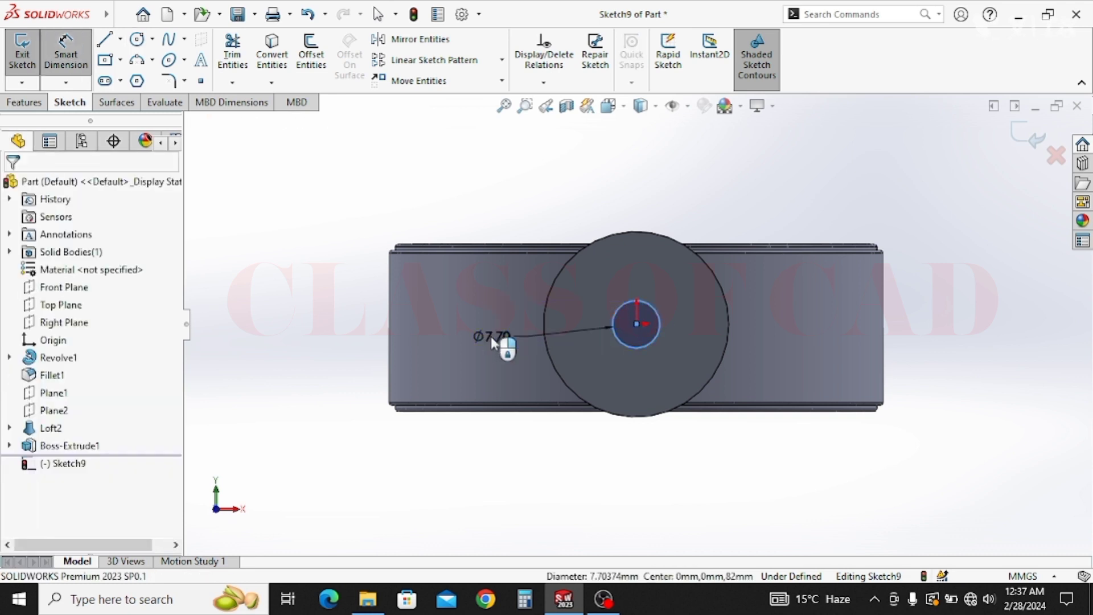
{"action": "left_click", "coordinate": [491, 337]}
{"action": "key", "text": "Return"}
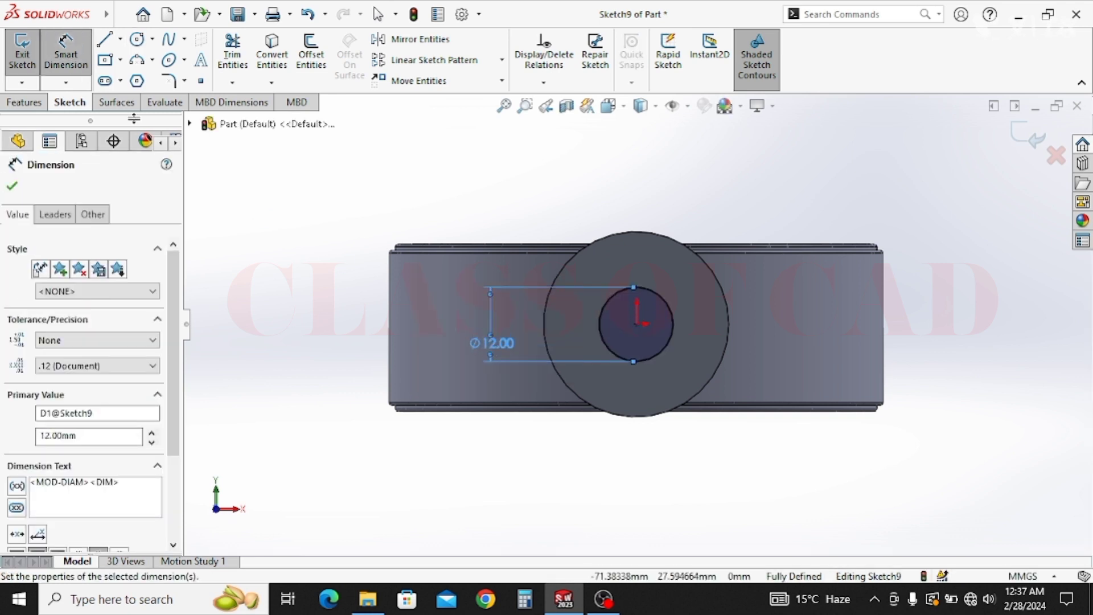
Cut the 12 mm circle 50 mm deep into the handle boss as a blind extruded cut.
{"action": "left_click", "coordinate": [24, 103]}
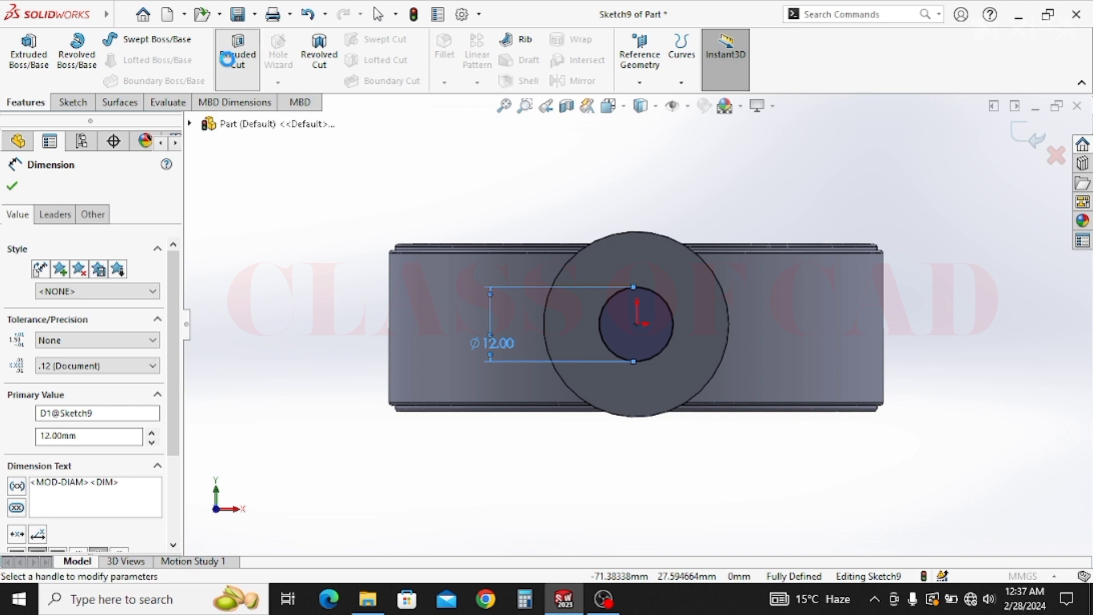
{"action": "left_click", "coordinate": [234, 62]}
{"action": "type", "text": "50"}
{"action": "key", "text": "Return"}
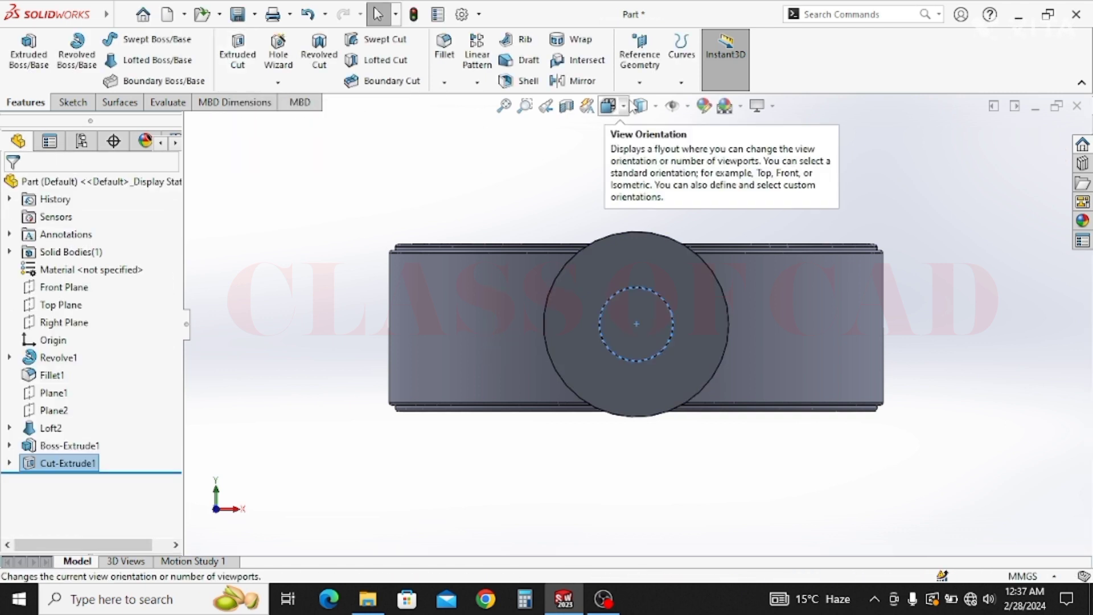
{"action": "left_click", "coordinate": [656, 164]}
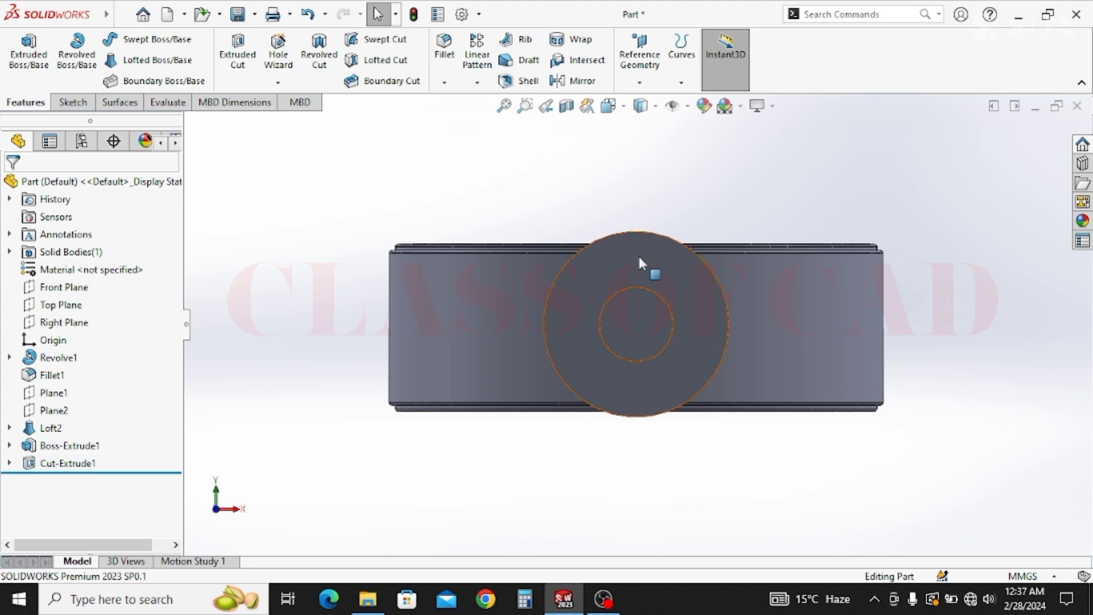
Sketch a circle about 16.5 mm in diameter on the same end face, concentric with the 12 mm hole.
{"action": "left_click", "coordinate": [637, 258]}
{"action": "left_click", "coordinate": [703, 220]}
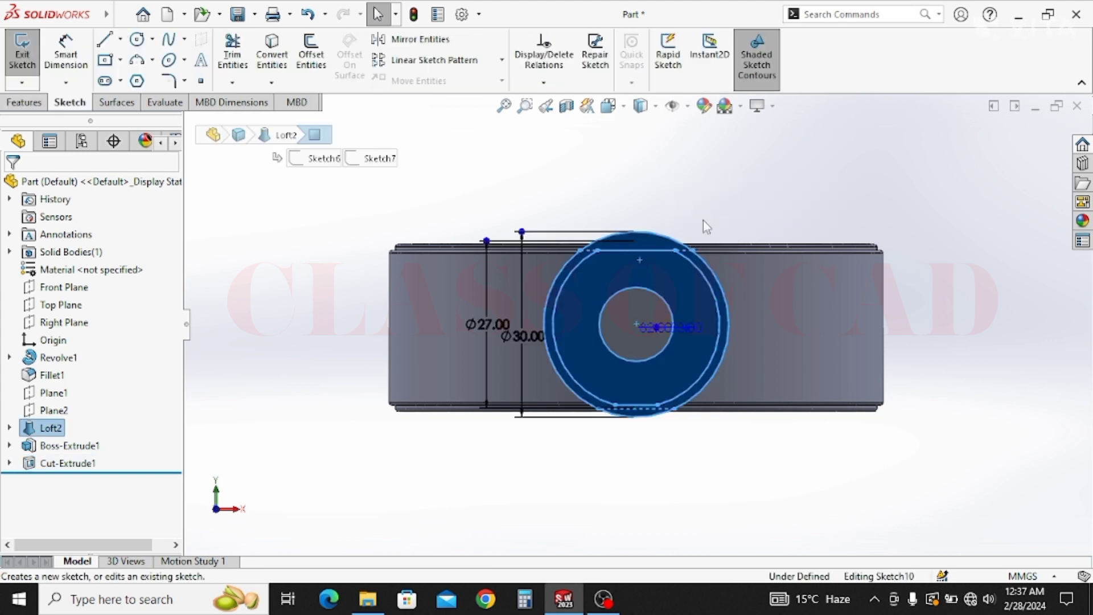
{"action": "mouse_move", "coordinate": [85, 15]}
{"action": "left_click", "coordinate": [122, 15]}
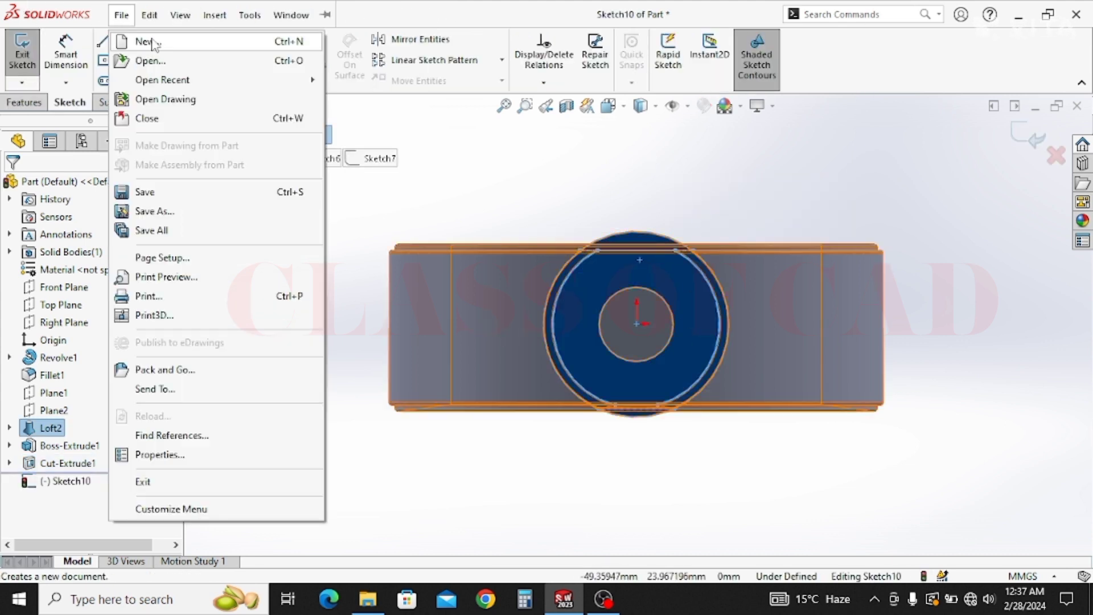
{"action": "left_click", "coordinate": [136, 40]}
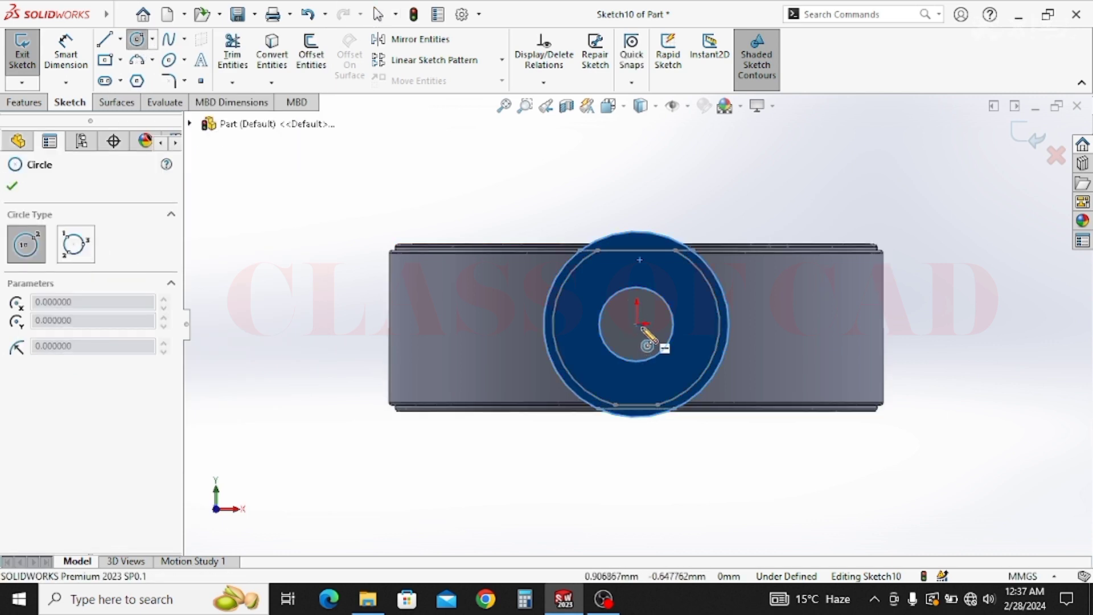
{"action": "left_click", "coordinate": [587, 320]}
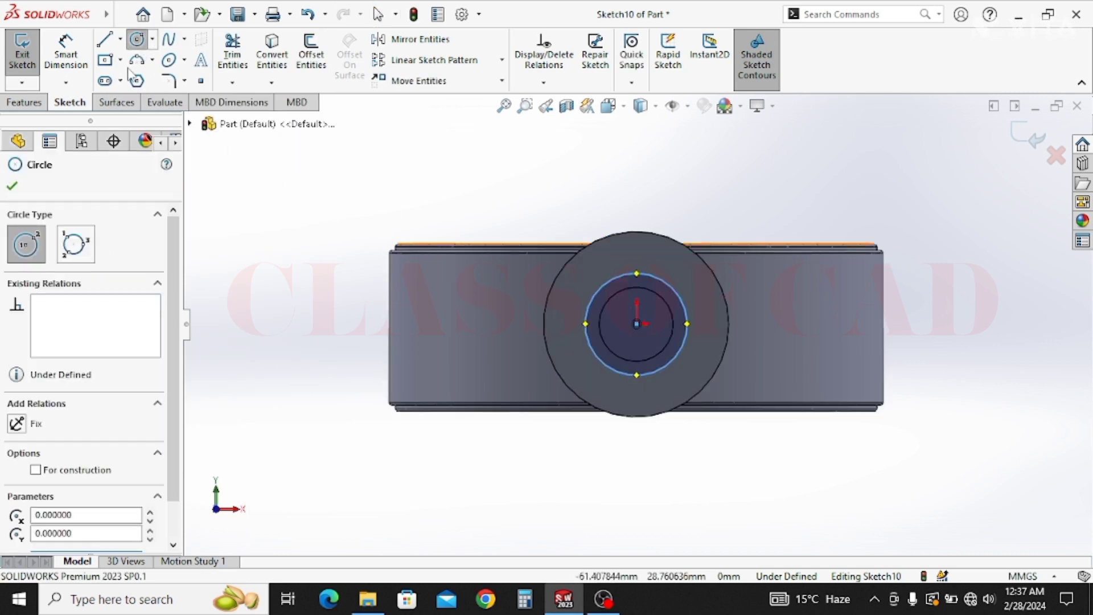
Dimension the larger circle around the hole and set its diameter to 18 mm.
{"action": "left_click", "coordinate": [79, 59]}
{"action": "left_click", "coordinate": [590, 302]}
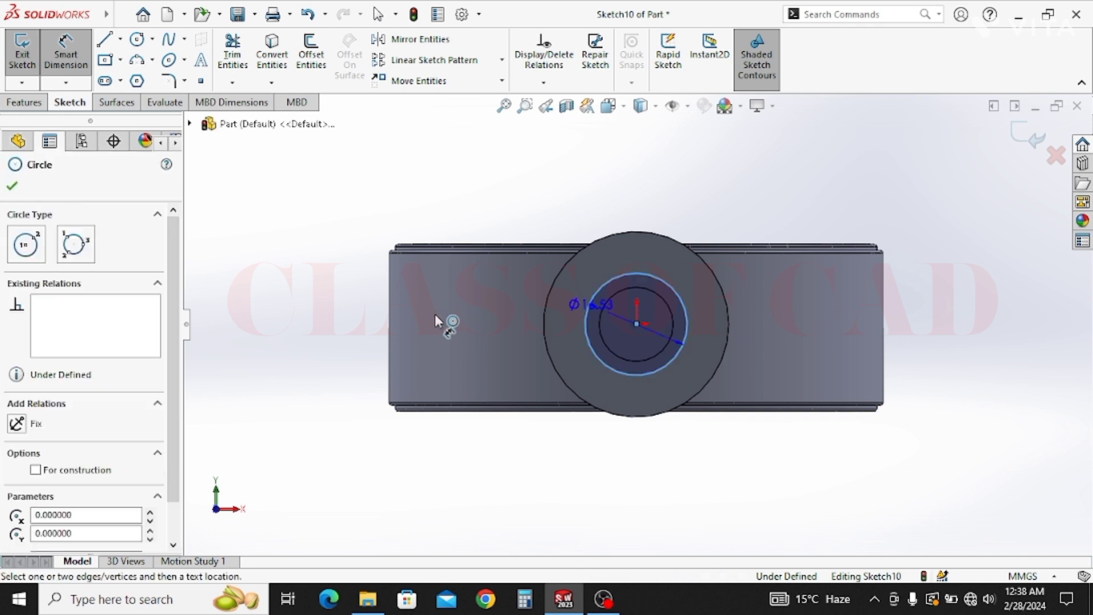
{"action": "left_click", "coordinate": [344, 317]}
{"action": "type", "text": "16"}
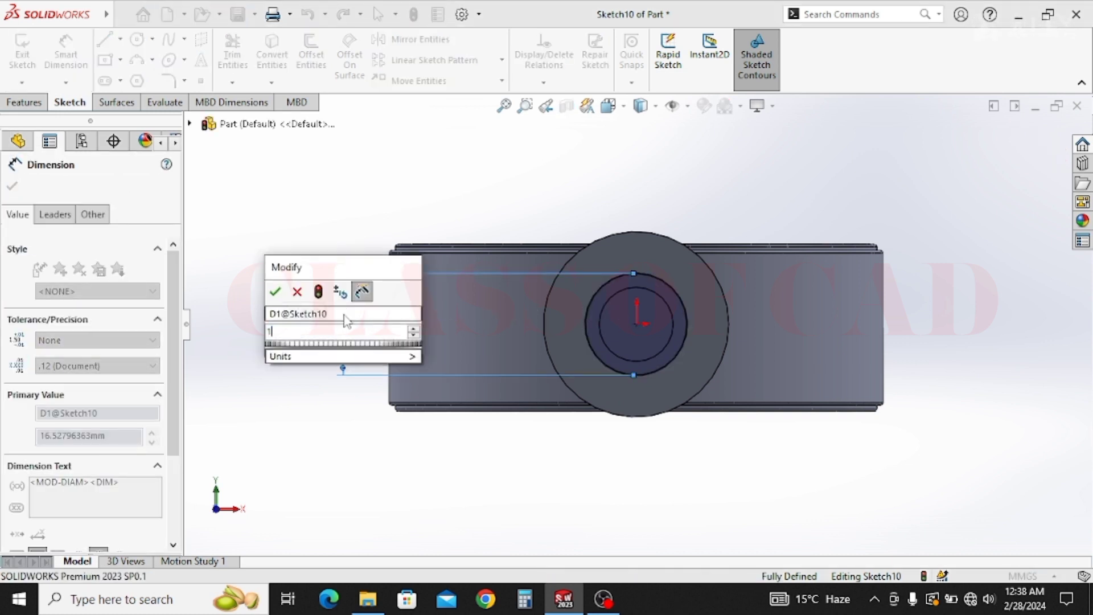
{"action": "key", "text": "Return"}
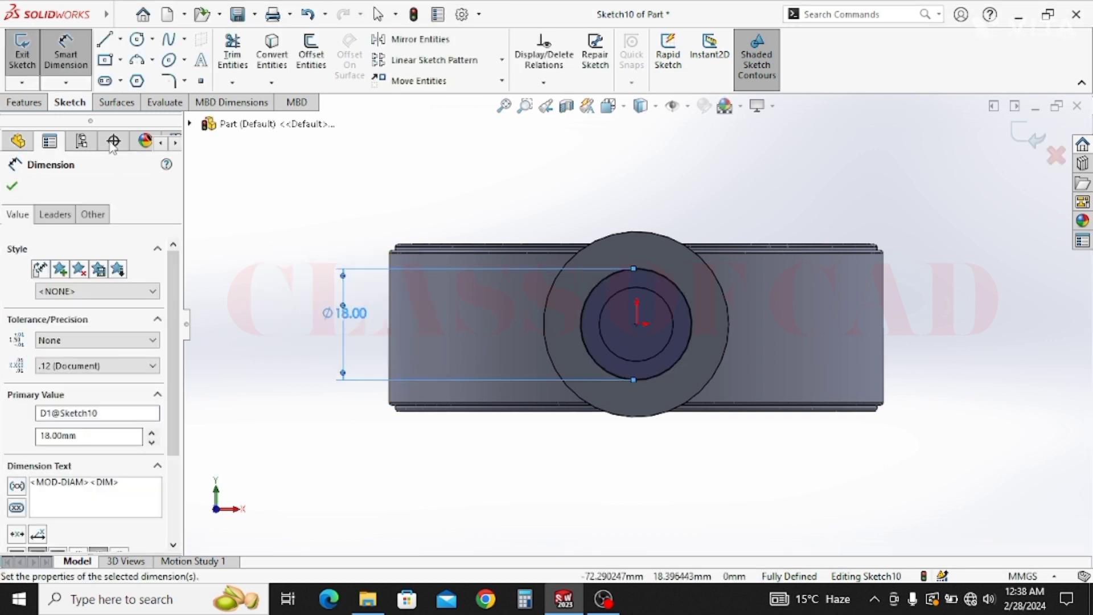
{"action": "key", "text": "Escape"}
Cut the 18 mm circle 5 mm deep to form a counterbore in the boss's end face.
{"action": "left_click", "coordinate": [24, 102]}
{"action": "left_click", "coordinate": [238, 57]}
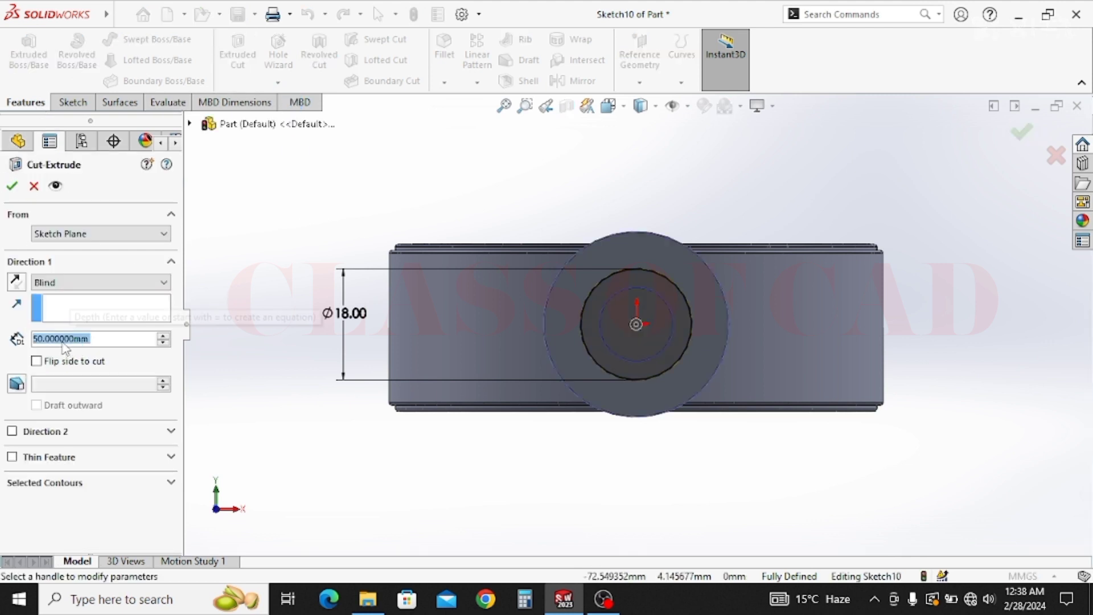
{"action": "type", "text": "5"}
{"action": "key", "text": "Return"}
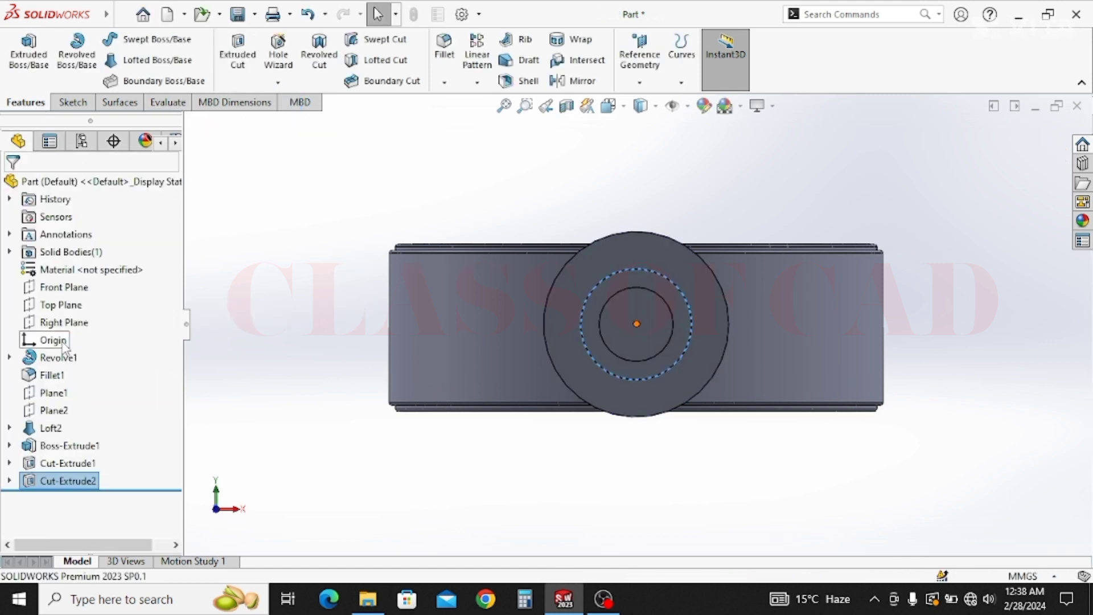
Mirror the loft, the collar extrusion and both hole cuts about the Front Plane to create the opposite handle boss.
{"action": "middle_click_drag", "start_coordinate": [889, 380], "coordinate": [854, 432]}
{"action": "scroll", "coordinate": [566, 436], "scroll_direction": "up", "scroll_amount": 2}
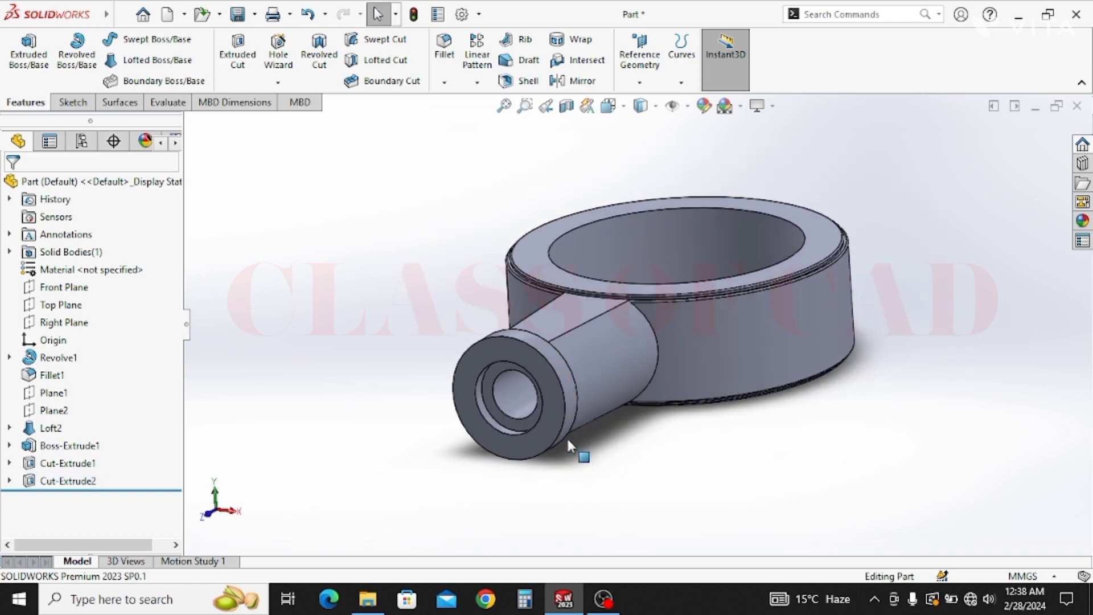
{"action": "scroll", "coordinate": [566, 436], "scroll_direction": "down", "scroll_amount": 1}
{"action": "middle_click_drag", "start_coordinate": [566, 437], "coordinate": [559, 481]}
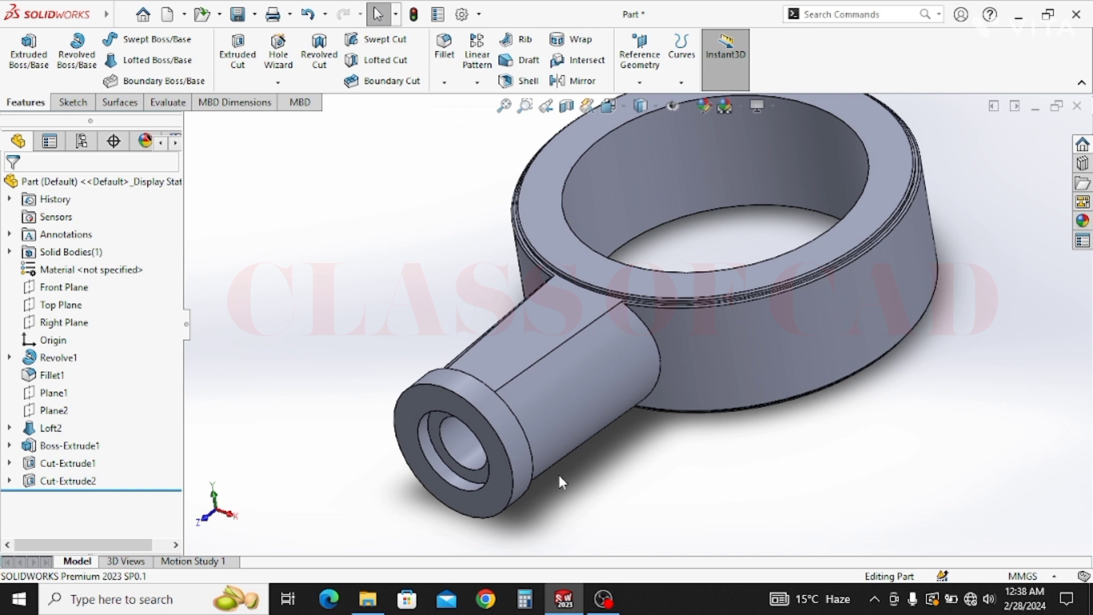
{"action": "scroll", "coordinate": [554, 427], "scroll_direction": "up", "scroll_amount": 2}
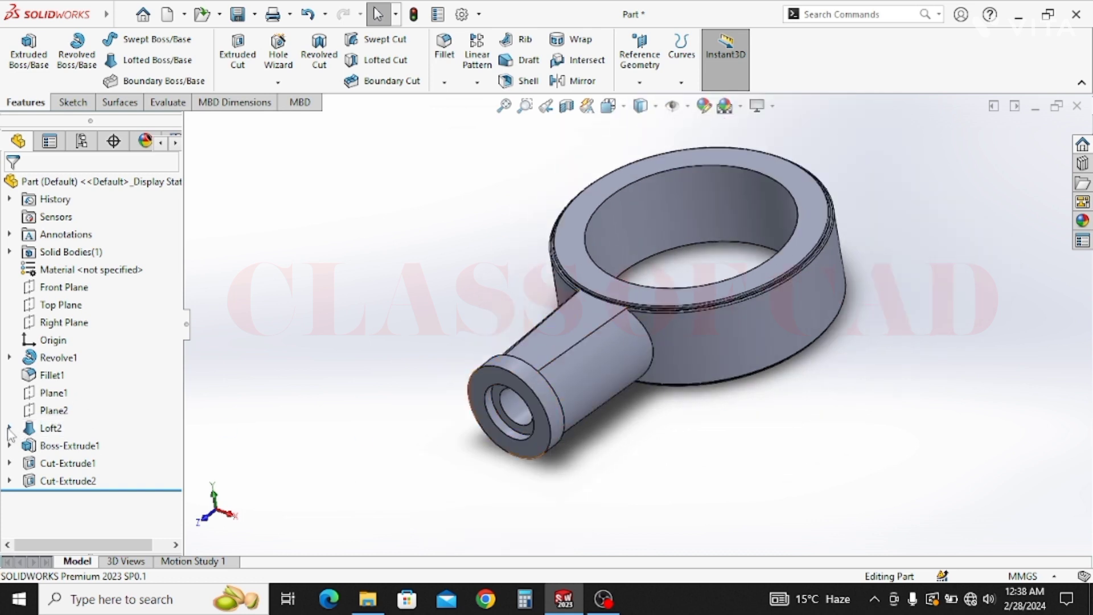
{"action": "left_click", "coordinate": [45, 428]}
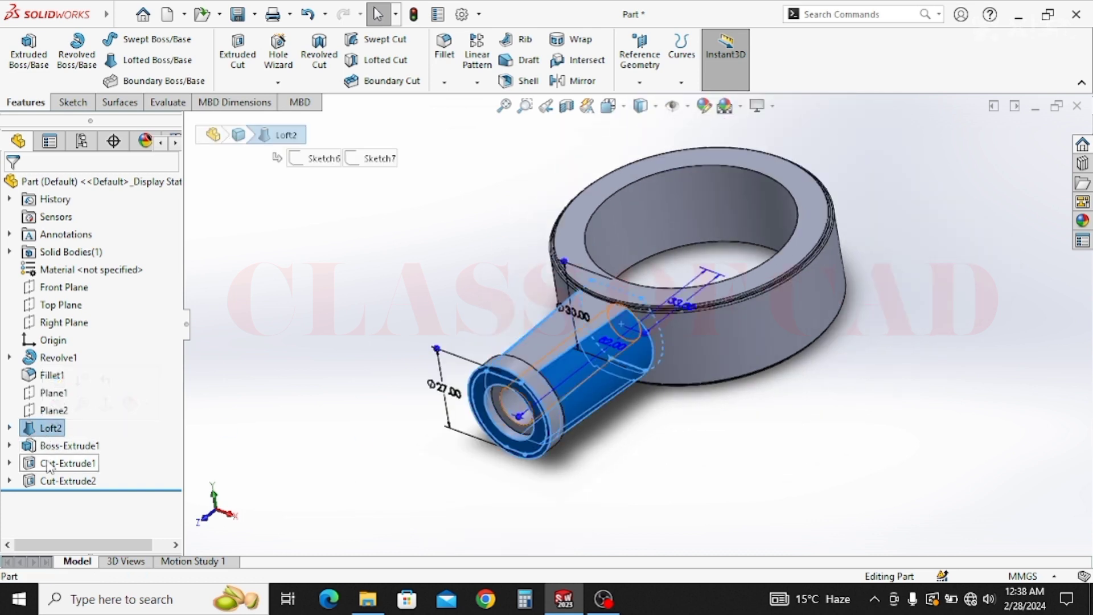
{"action": "left_click", "coordinate": [53, 482], "text": "shift"}
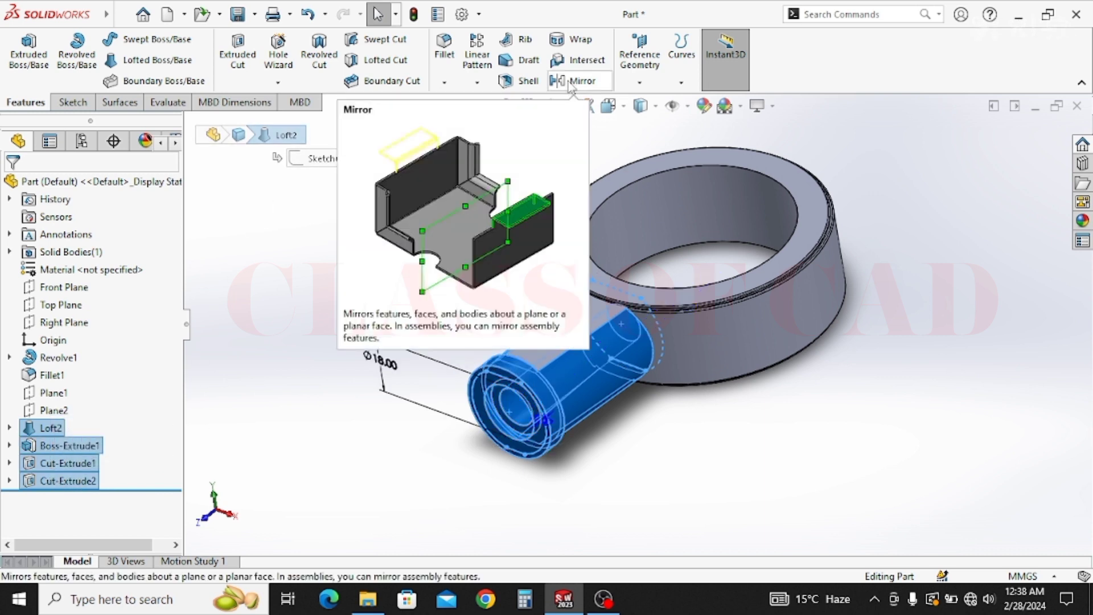
{"action": "left_click", "coordinate": [592, 86]}
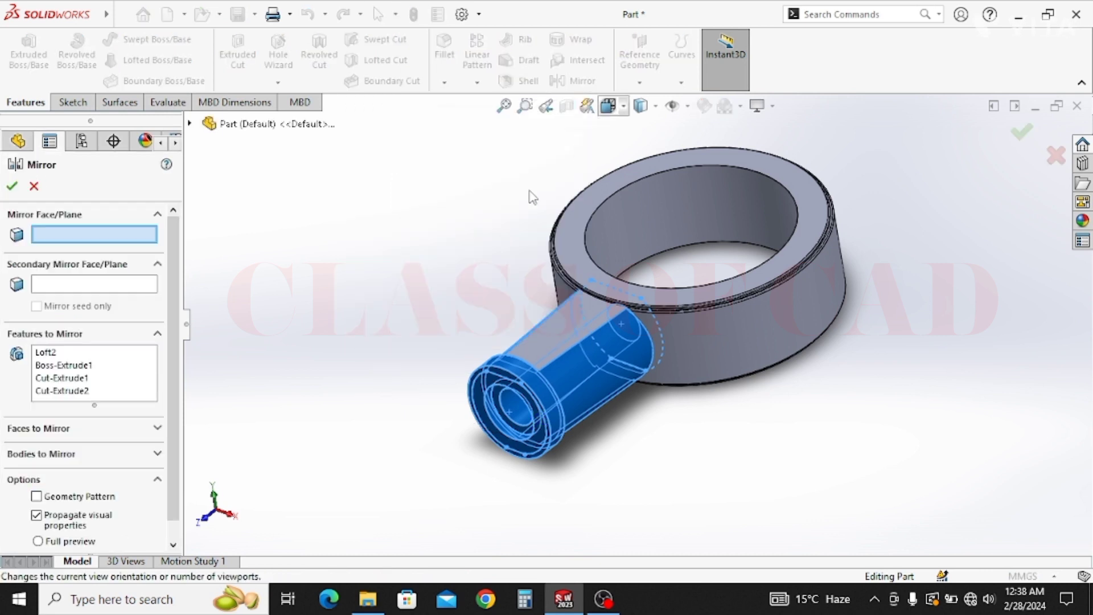
{"action": "left_click", "coordinate": [189, 124]}
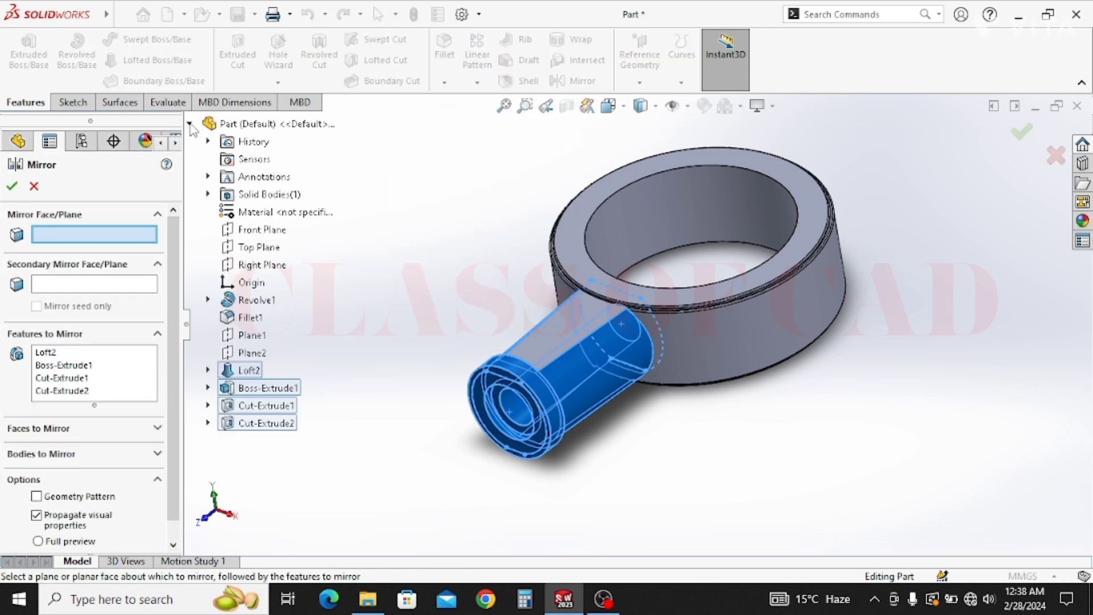
{"action": "left_click", "coordinate": [244, 230]}
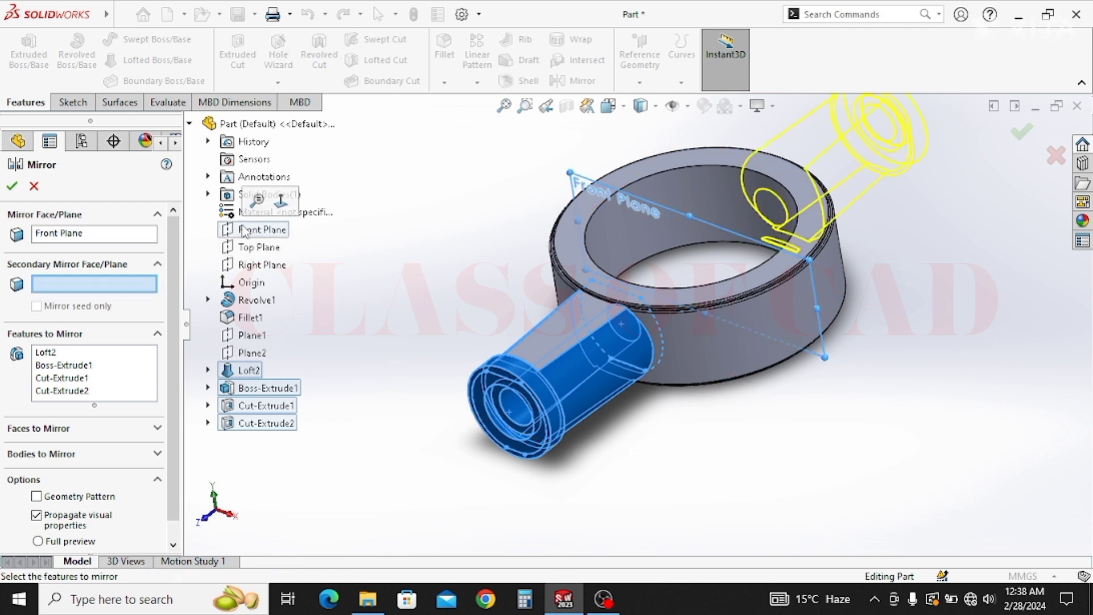
{"action": "left_click", "coordinate": [13, 186]}
Start a sketch on the narrow flat step face around the ring's upper outer rim.
{"action": "middle_click_drag", "start_coordinate": [633, 324], "coordinate": [641, 359]}
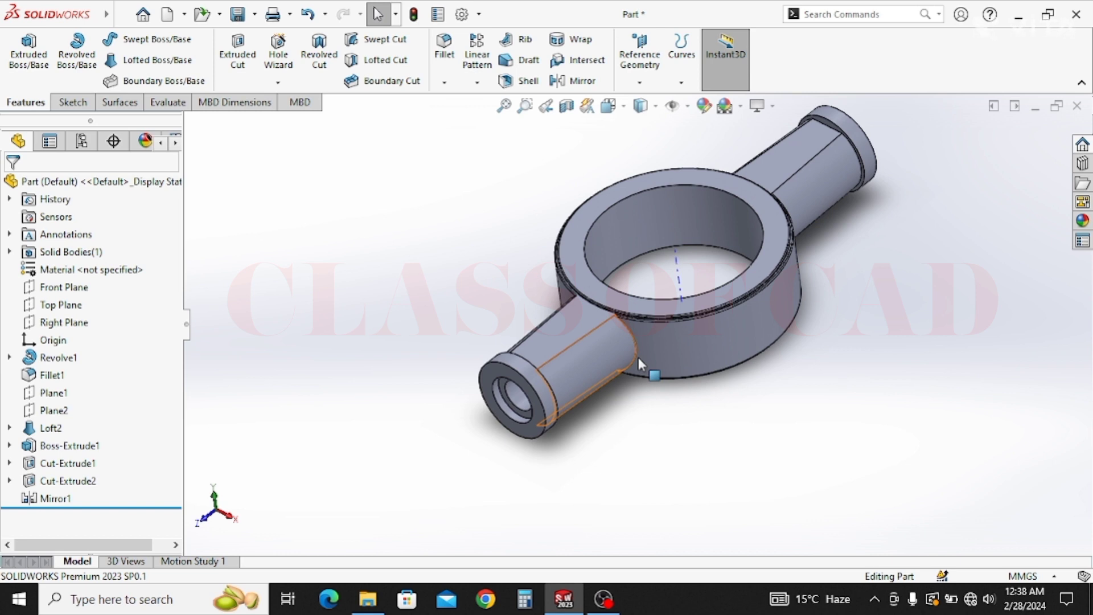
{"action": "middle_click_drag", "start_coordinate": [637, 357], "coordinate": [599, 245]}
{"action": "scroll", "coordinate": [625, 275], "scroll_direction": "down", "scroll_amount": 5}
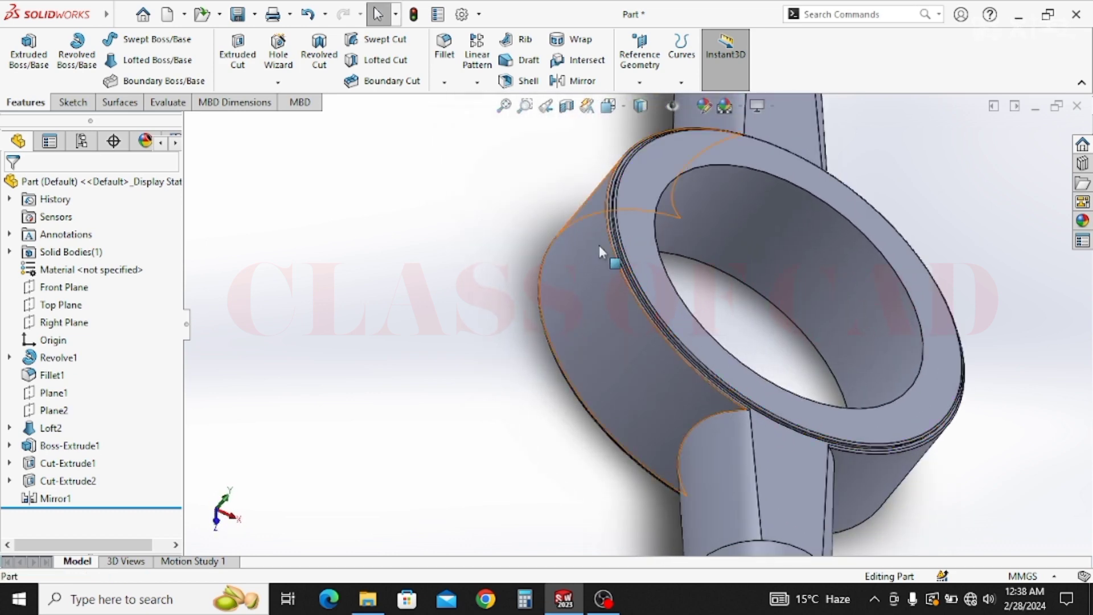
{"action": "scroll", "coordinate": [591, 248], "scroll_direction": "down", "scroll_amount": 6}
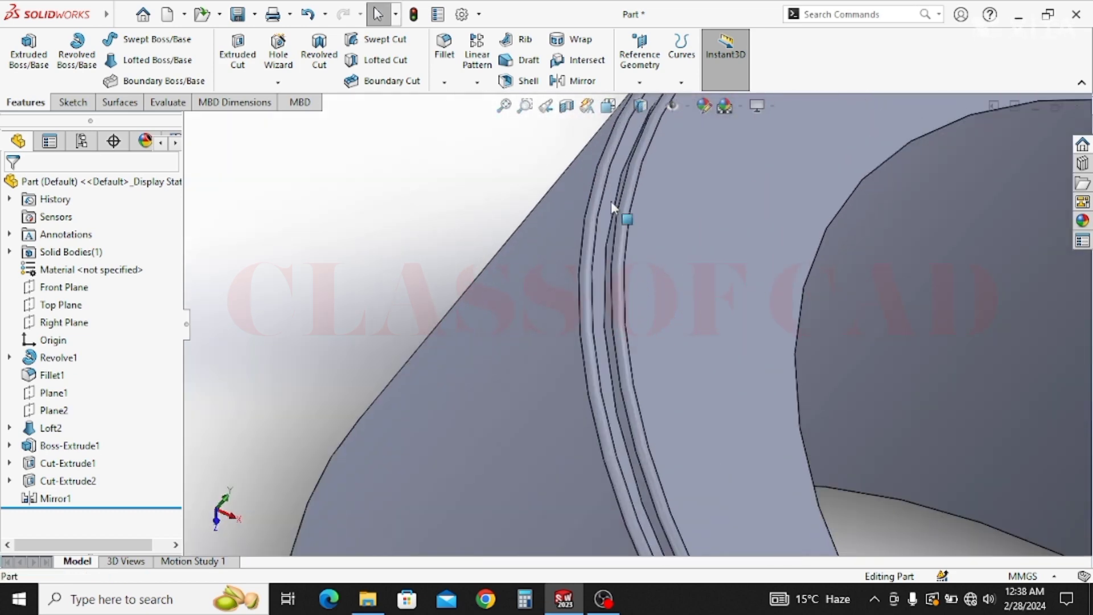
{"action": "left_click", "coordinate": [609, 206]}
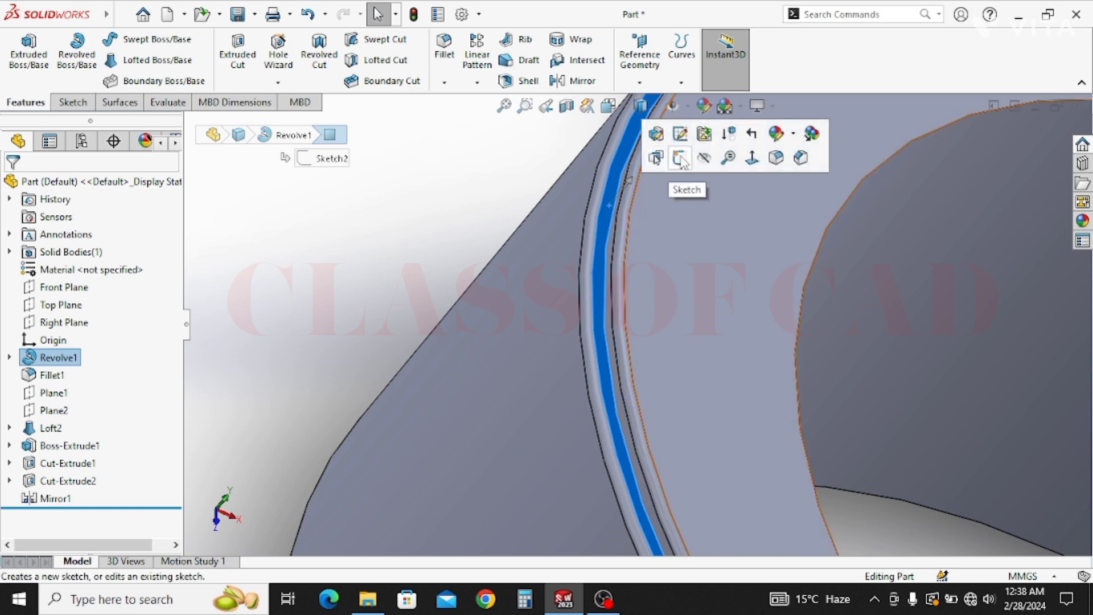
{"action": "left_click", "coordinate": [681, 157]}
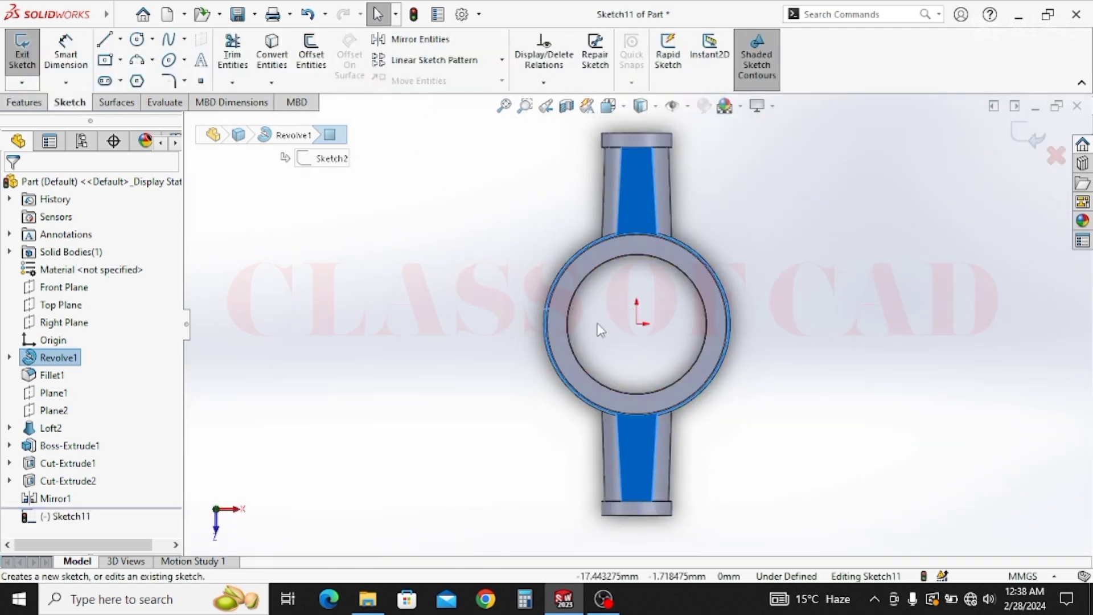
Convert the ring's outermost circular edge into a circle in the new sketch.
{"action": "middle_click_drag", "start_coordinate": [601, 330], "coordinate": [546, 262]}
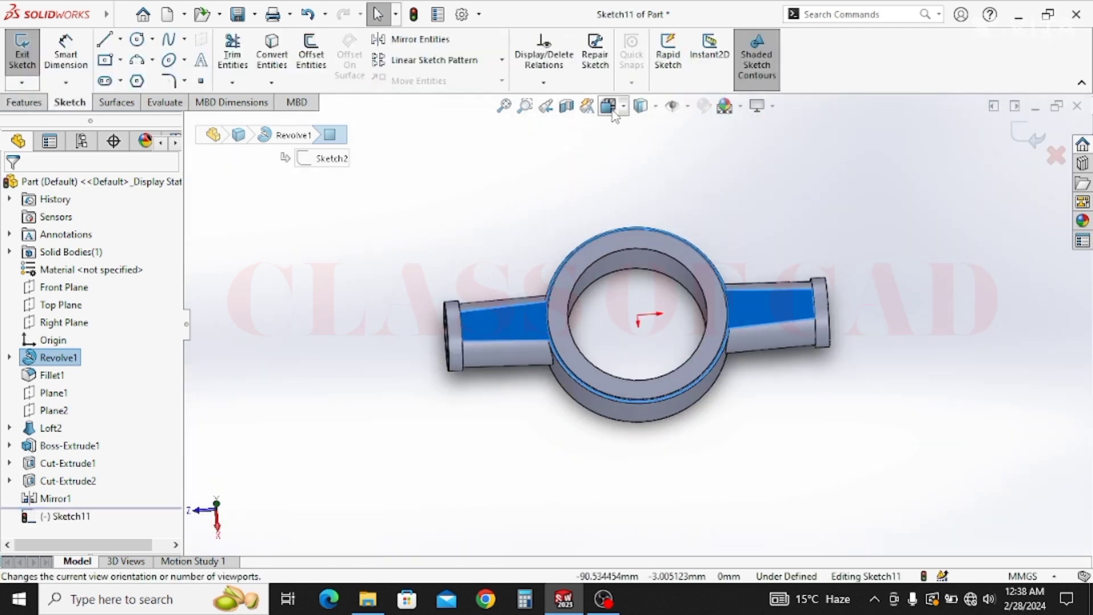
{"action": "left_click", "coordinate": [608, 106]}
{"action": "left_click", "coordinate": [498, 339]}
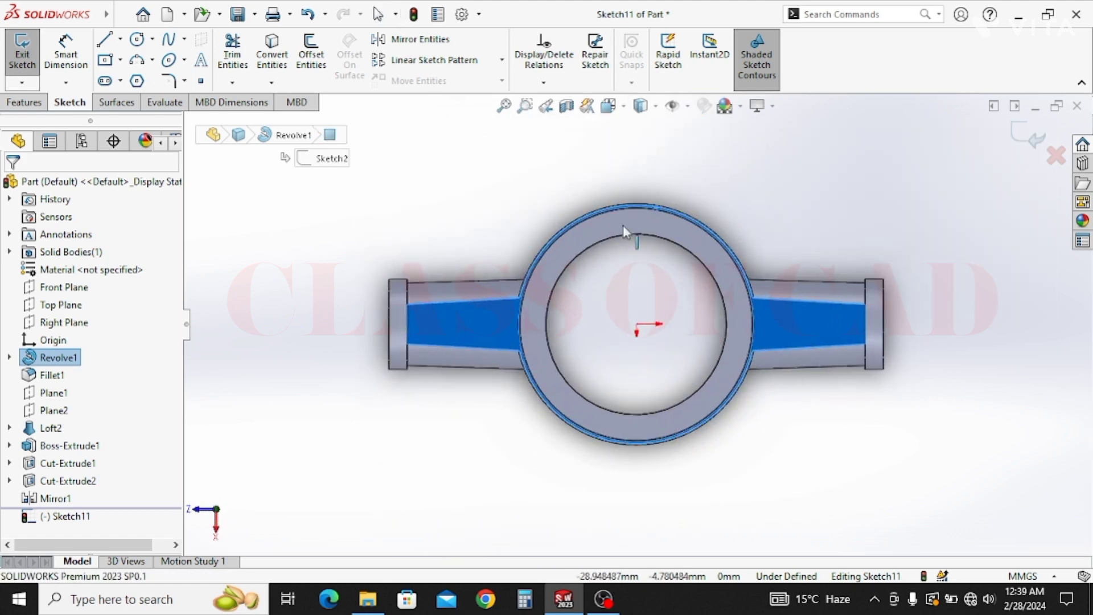
{"action": "scroll", "coordinate": [634, 213], "scroll_direction": "down", "scroll_amount": 8}
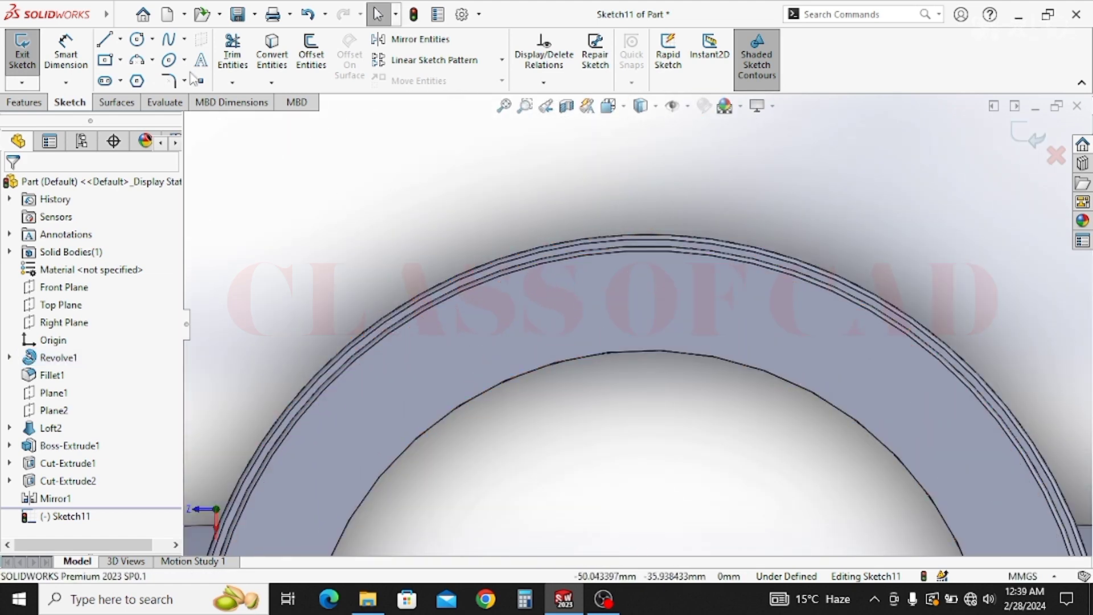
{"action": "scroll", "coordinate": [597, 256], "scroll_direction": "down", "scroll_amount": 5}
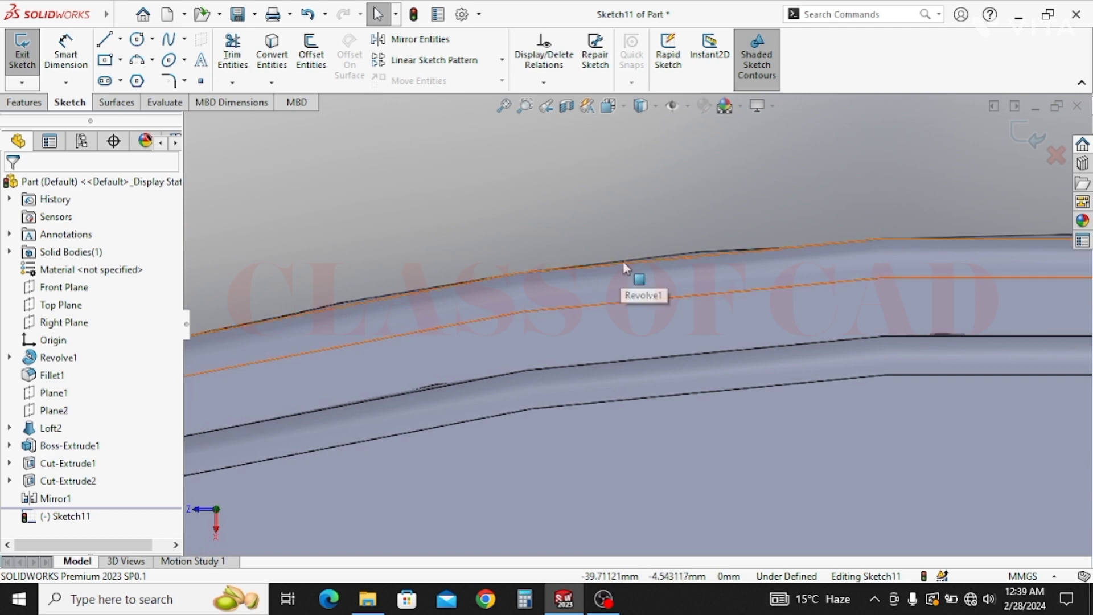
{"action": "left_click", "coordinate": [623, 261]}
{"action": "left_click", "coordinate": [271, 55]}
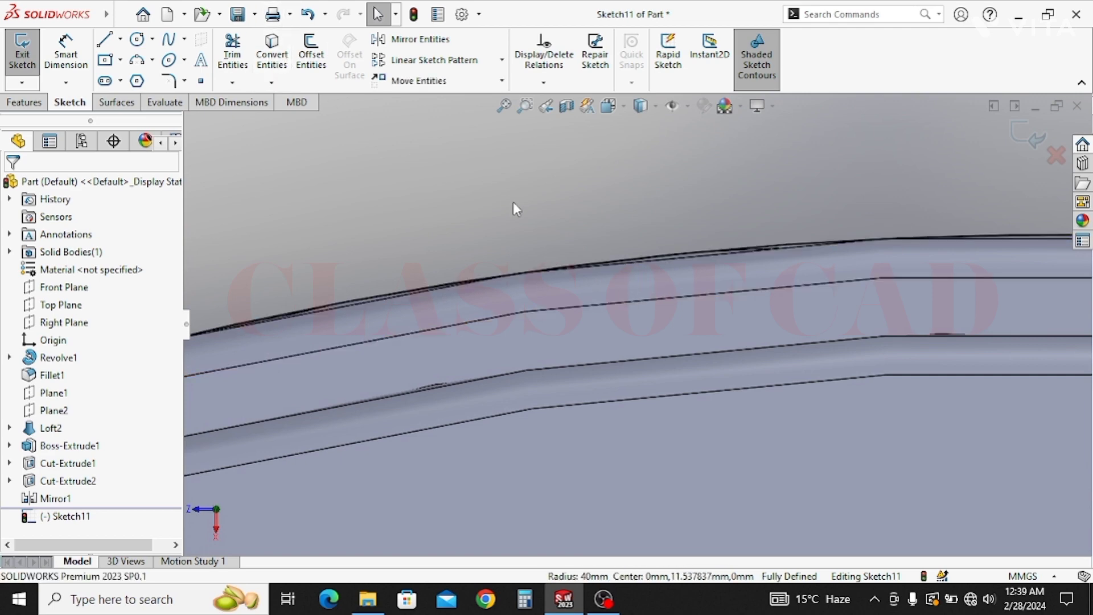
{"action": "scroll", "coordinate": [591, 327], "scroll_direction": "up", "scroll_amount": 6}
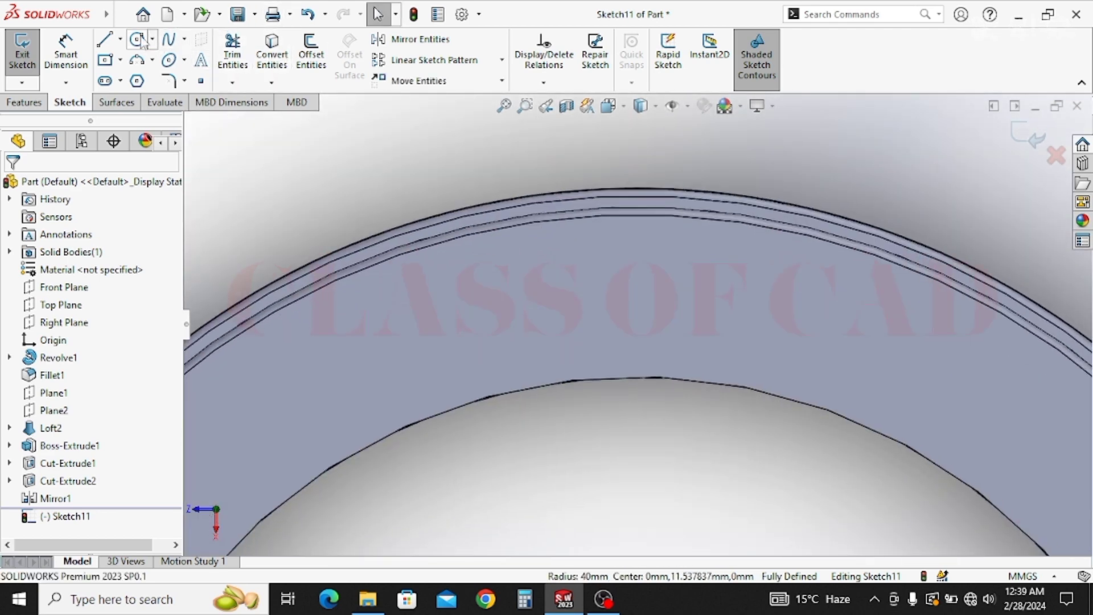
{"action": "left_click", "coordinate": [139, 40]}
{"action": "scroll", "coordinate": [537, 288], "scroll_direction": "up", "scroll_amount": 4}
{"action": "scroll", "coordinate": [615, 313], "scroll_direction": "down", "scroll_amount": 3}
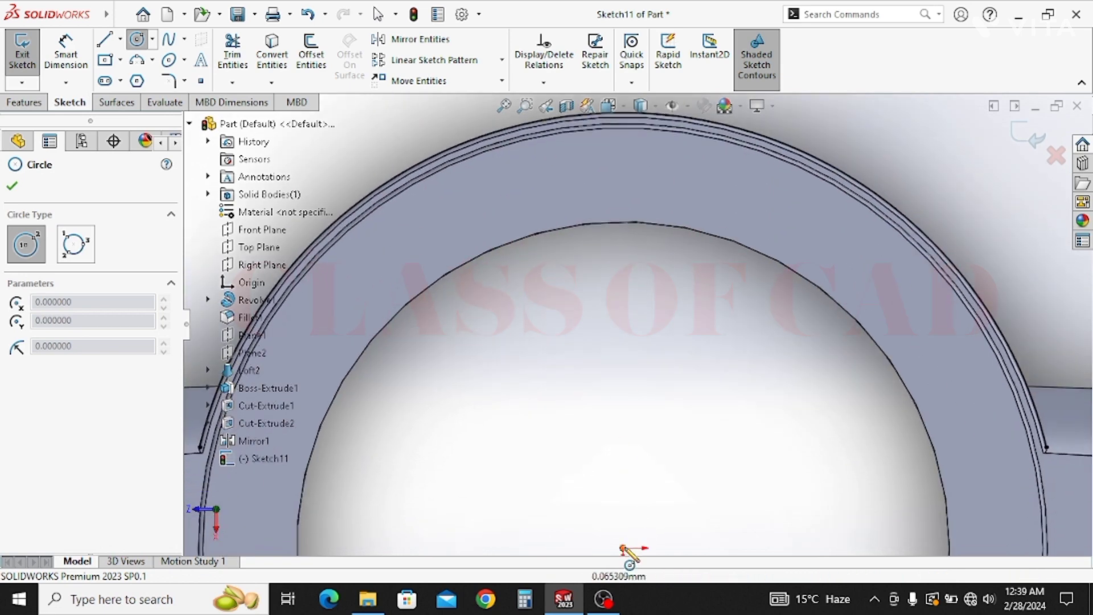
{"action": "left_click", "coordinate": [623, 548]}
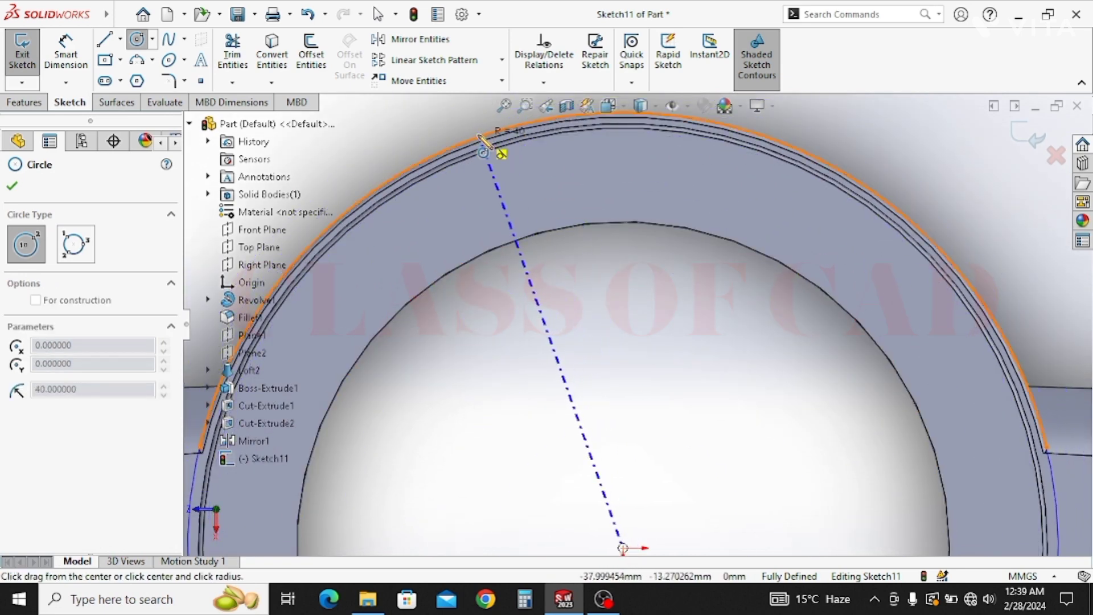
{"action": "key", "text": "Escape"}
Offset the converted rim circle outward by 0.5 mm.
{"action": "left_click", "coordinate": [311, 57]}
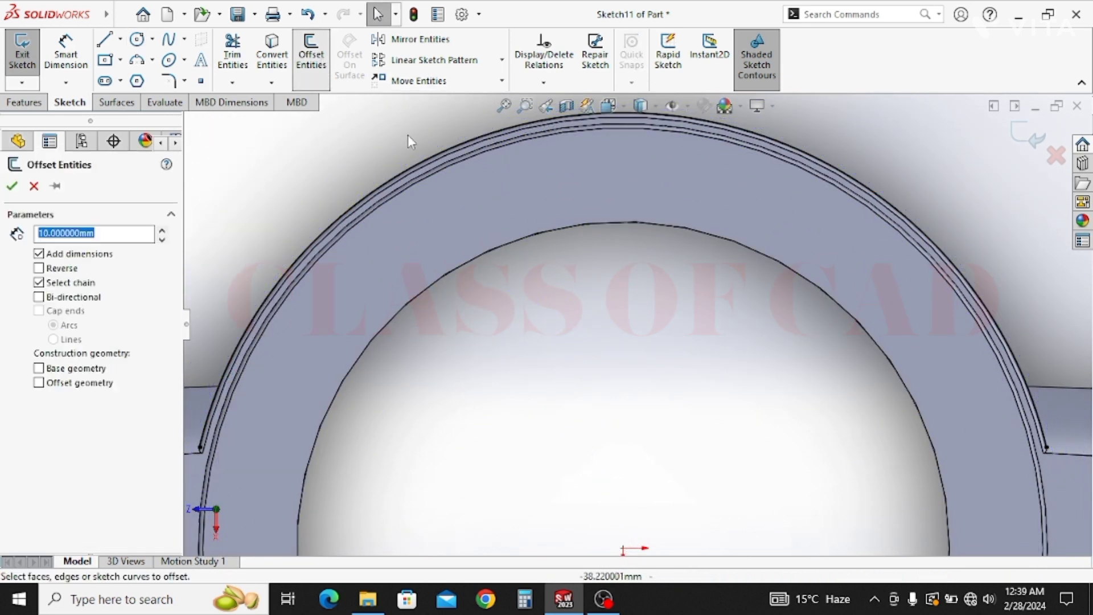
{"action": "left_click", "coordinate": [428, 161]}
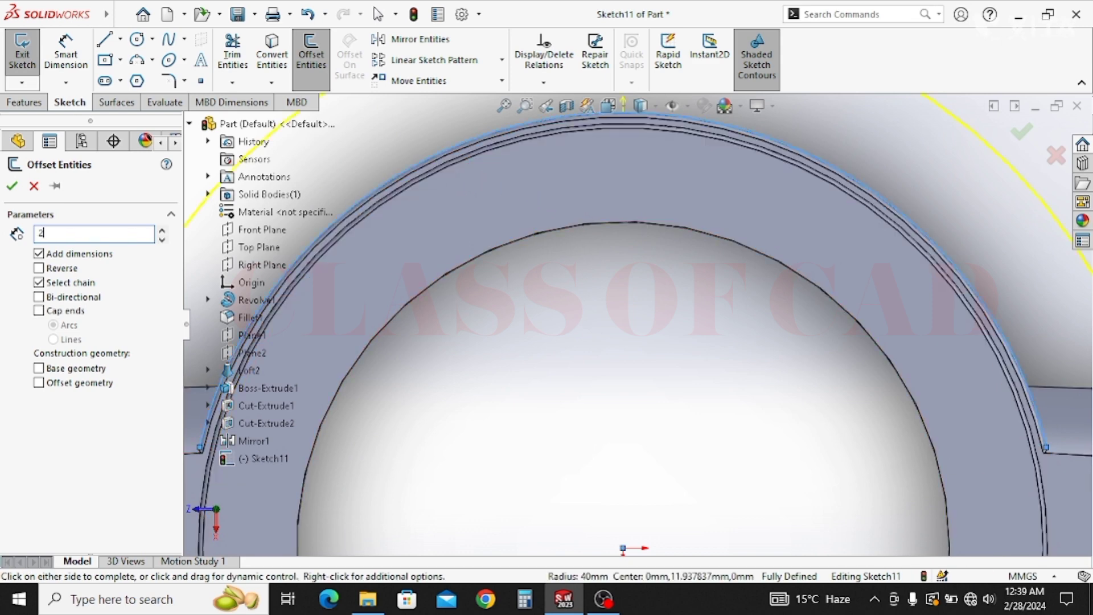
{"action": "type", "text": "2"}
{"action": "key", "text": "Return"}
{"action": "key", "text": "Return"}
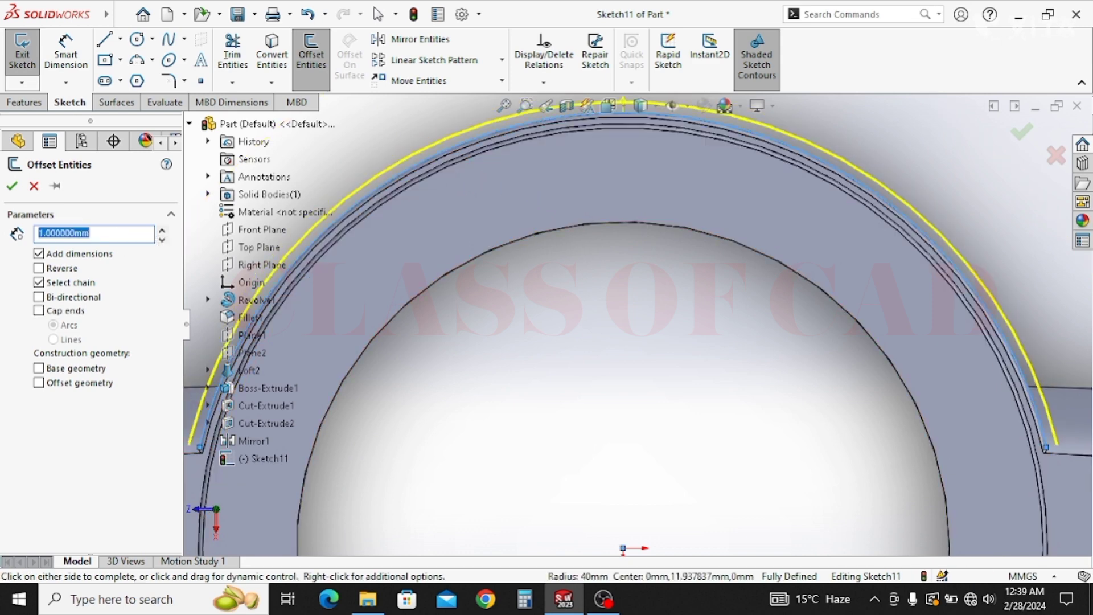
{"action": "type", "text": ".5"}
{"action": "key", "text": "Return"}
{"action": "key", "text": "Return"}
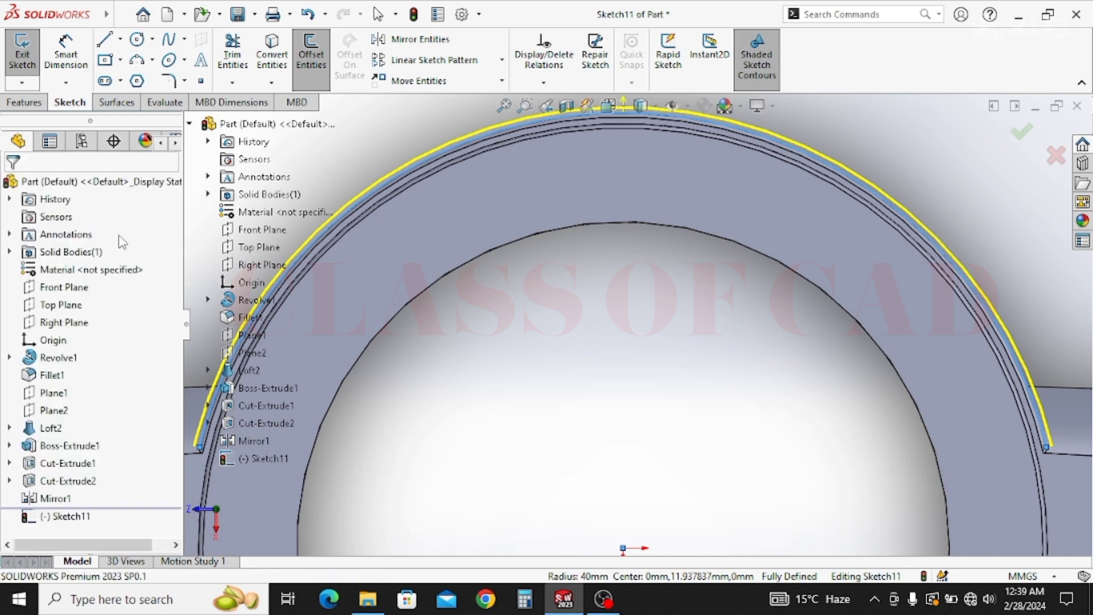
Sketch a center rectangle about 12 mm wide and 13 mm high across the ring's rim, centred directly above the origin.
{"action": "scroll", "coordinate": [509, 208], "scroll_direction": "up", "scroll_amount": 1}
{"action": "middle_click_drag", "start_coordinate": [530, 304], "coordinate": [421, 293], "text": "ctrl"}
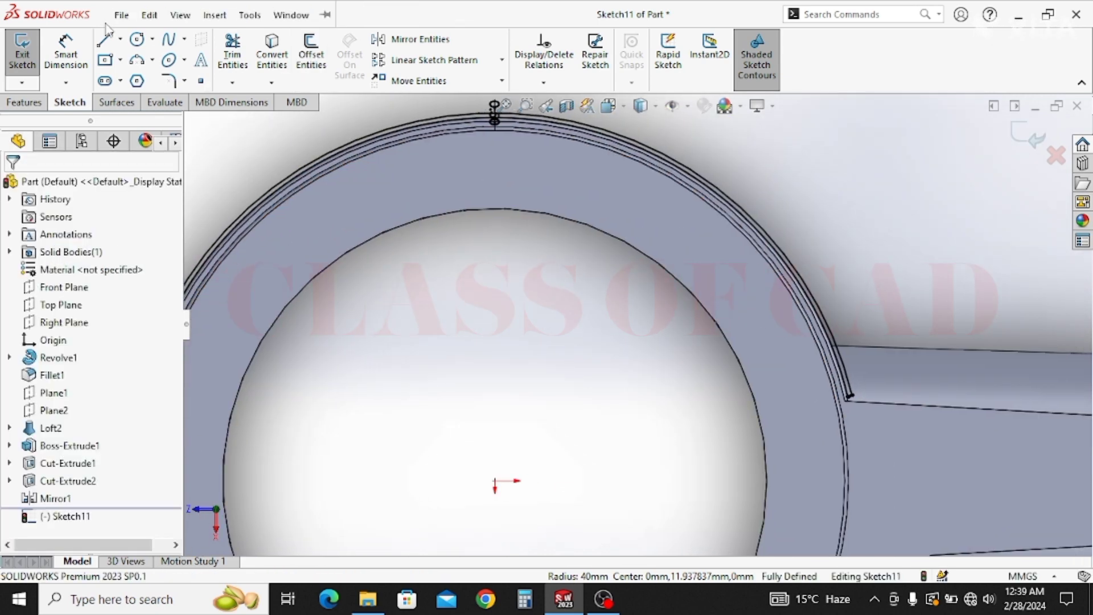
{"action": "left_click", "coordinate": [105, 60]}
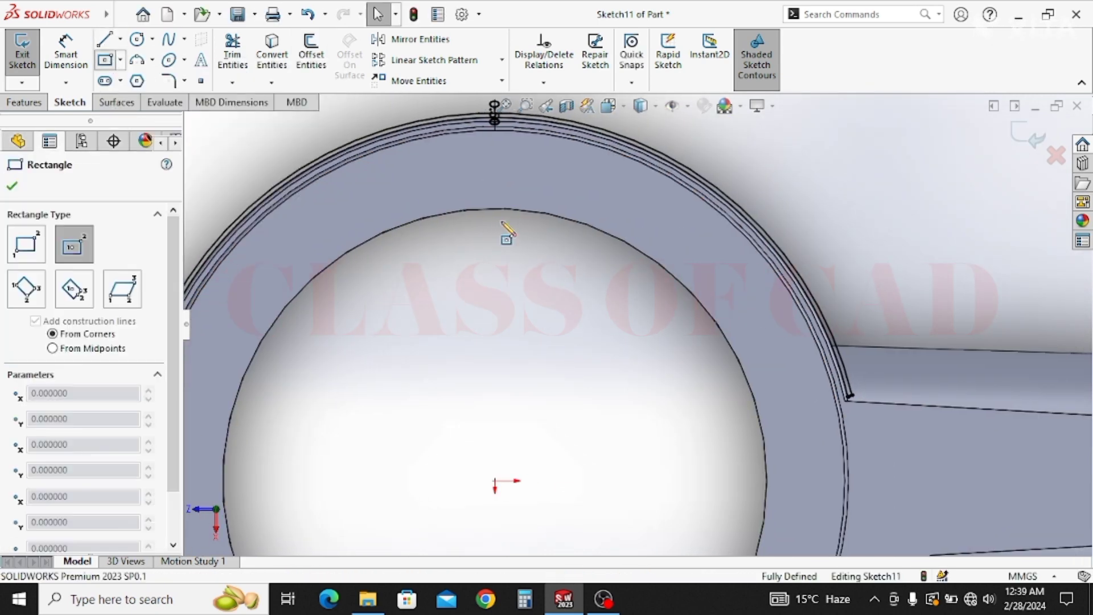
{"action": "middle_click_drag", "start_coordinate": [508, 227], "coordinate": [512, 288], "text": "ctrl"}
{"action": "scroll", "coordinate": [515, 204], "scroll_direction": "down", "scroll_amount": 2}
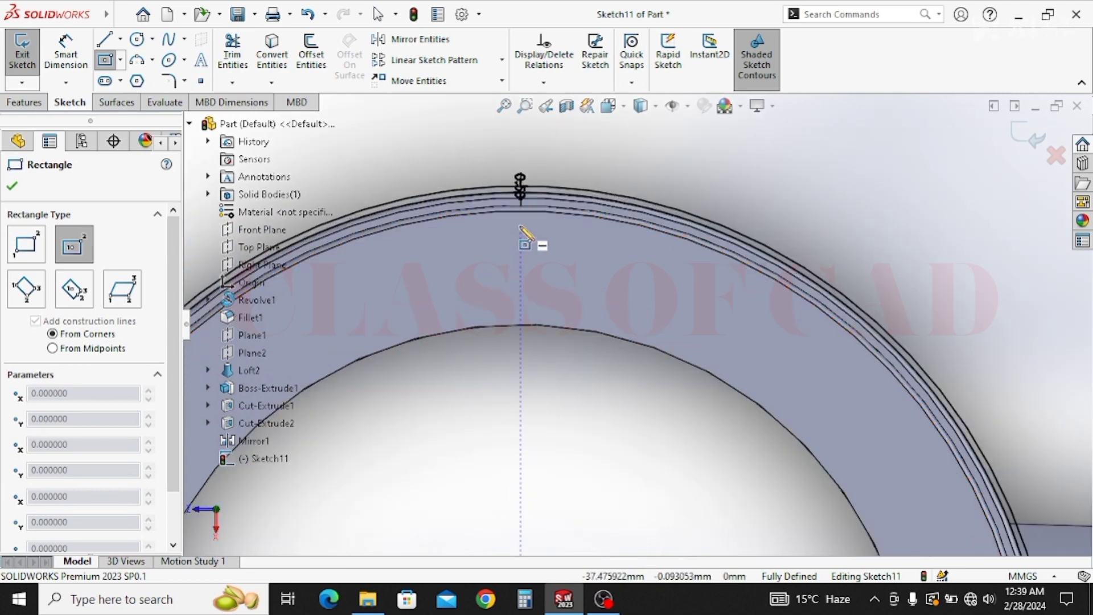
{"action": "left_click", "coordinate": [521, 226]}
{"action": "left_click", "coordinate": [599, 311]}
{"action": "key", "text": "Escape"}
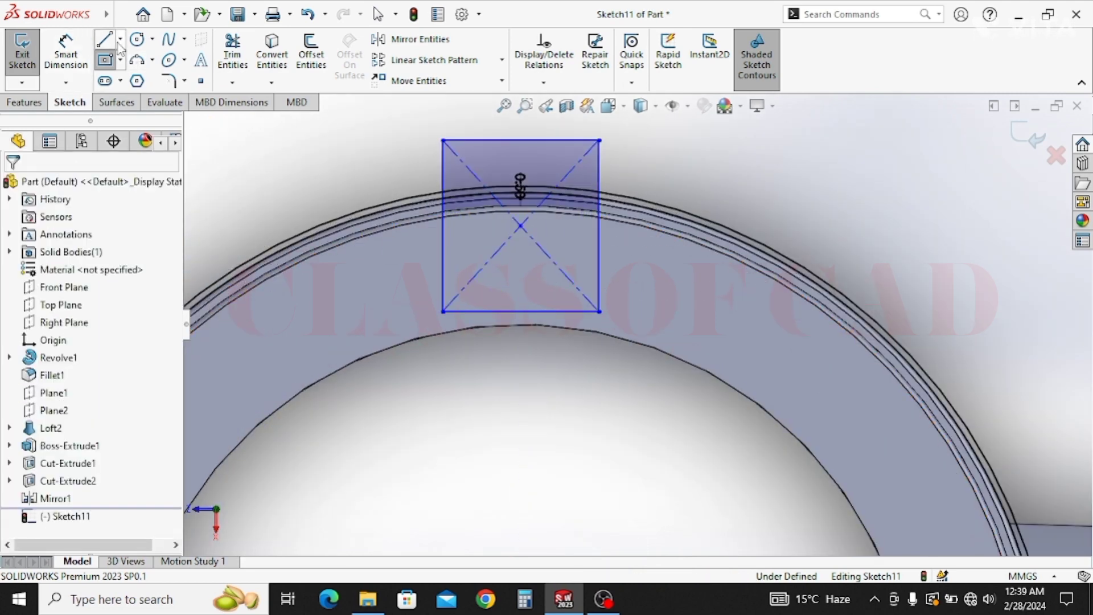
Draw a vertical centerline about 49 mm long from the origin up through the rectangle's centre and past its upper side.
{"action": "left_click", "coordinate": [120, 39]}
{"action": "left_click", "coordinate": [127, 78]}
{"action": "scroll", "coordinate": [620, 342], "scroll_direction": "up", "scroll_amount": 2}
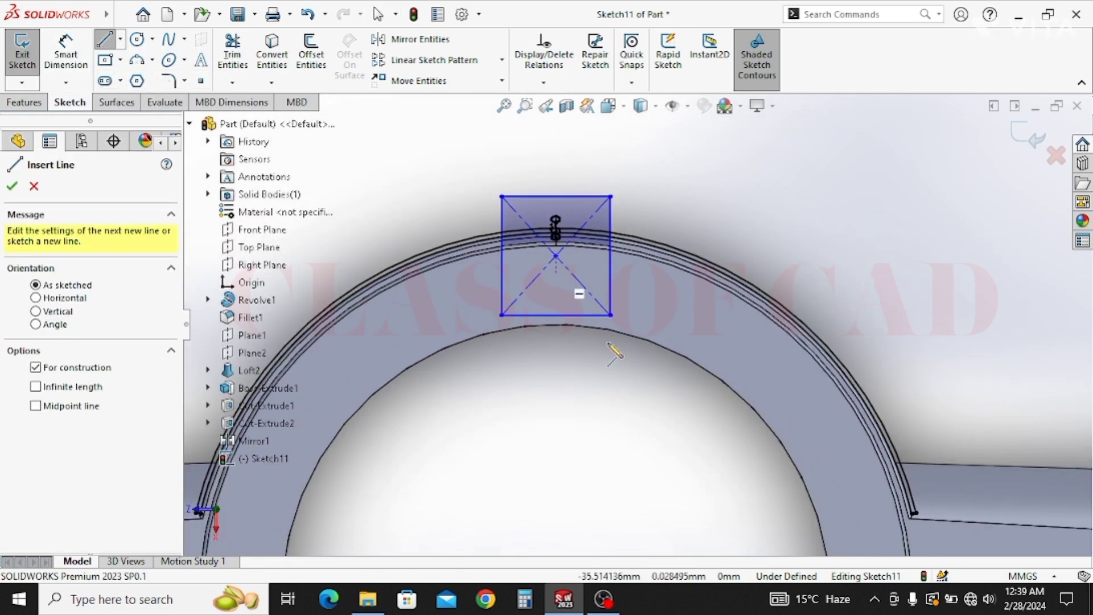
{"action": "mouse_move", "coordinate": [605, 430]}
{"action": "middle_mouse_down", "text": "ctrl"}
{"action": "mouse_move", "coordinate": [611, 325]}
{"action": "mouse_move", "coordinate": [593, 404]}
{"action": "middle_mouse_up", "text": "ctrl"}
{"action": "left_click", "coordinate": [561, 493]}
{"action": "left_click", "coordinate": [561, 149]}
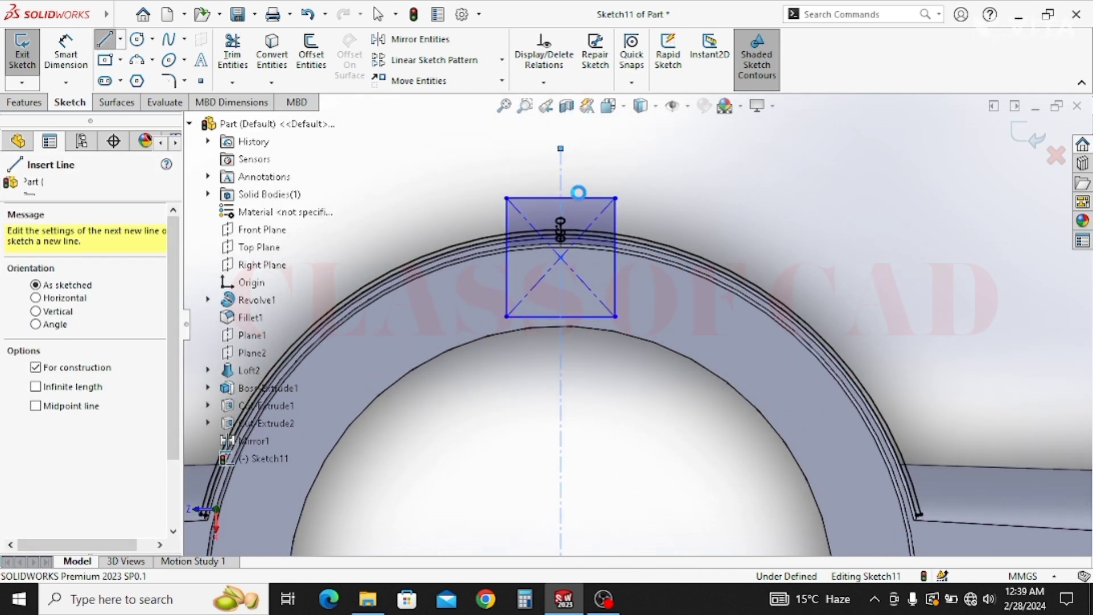
{"action": "key", "text": "Escape"}
Make the rectangle's two vertical sides symmetric about the centerline.
{"action": "left_click", "coordinate": [617, 225]}
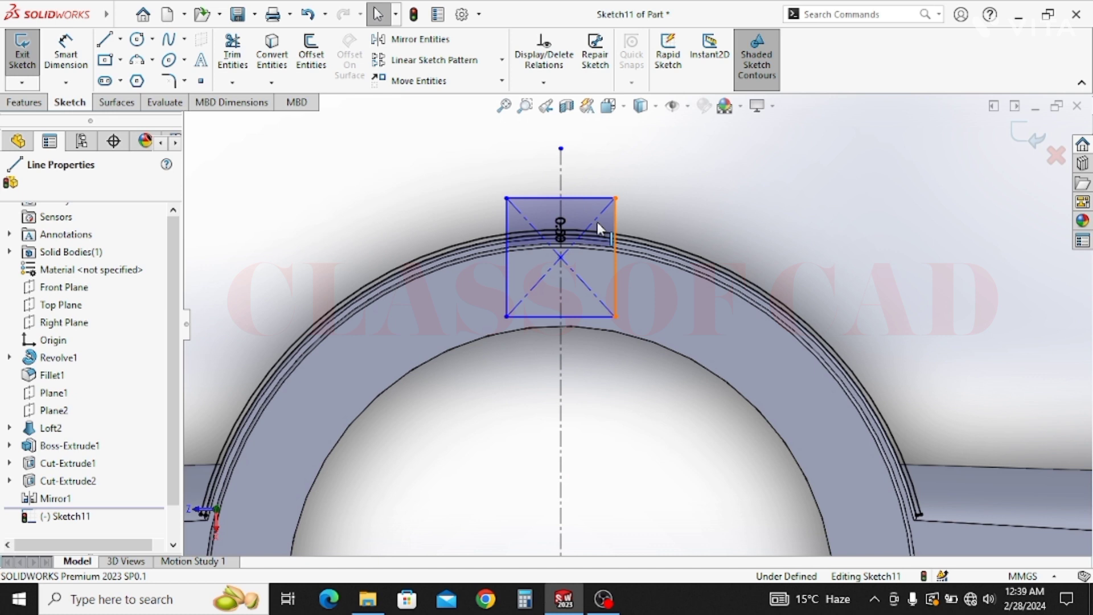
{"action": "left_click", "coordinate": [507, 218], "text": "ctrl"}
{"action": "left_click", "coordinate": [560, 185], "text": "ctrl"}
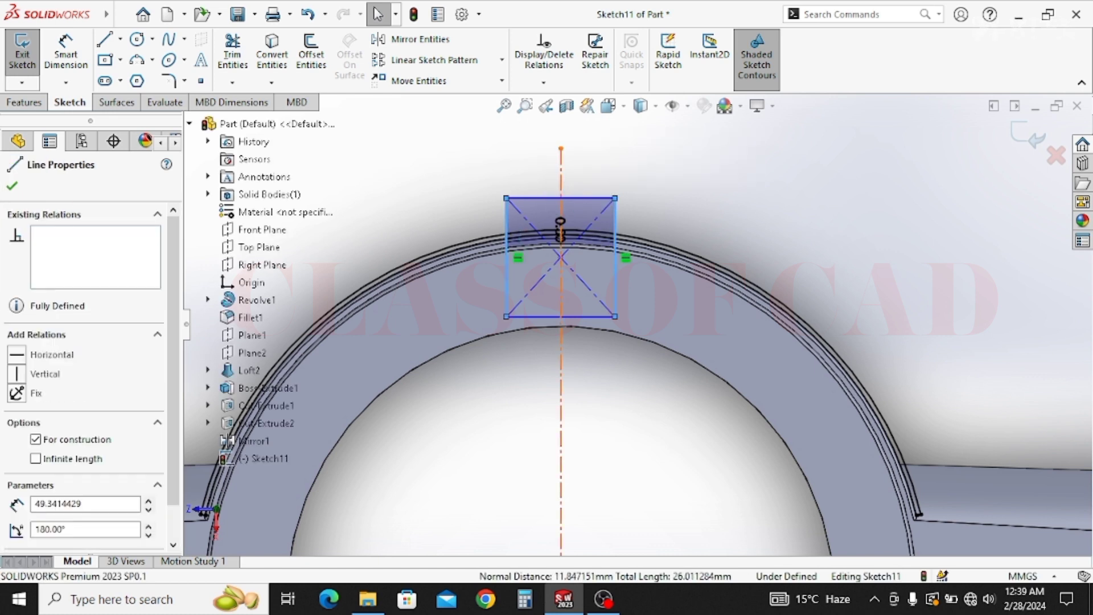
{"action": "left_click", "coordinate": [728, 118]}
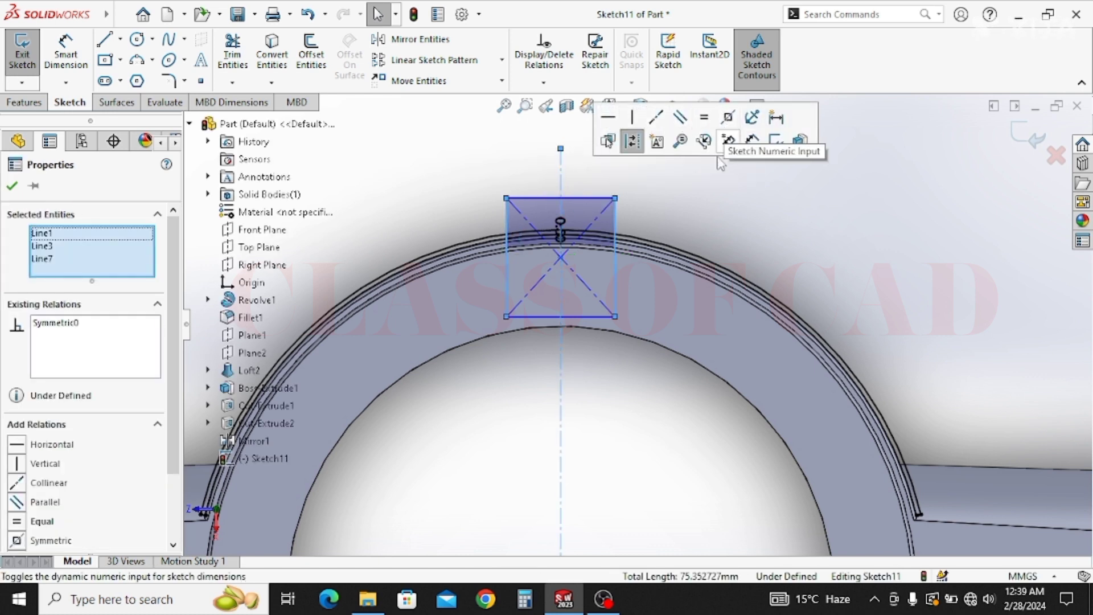
{"action": "key", "text": "Escape"}
Trim the rectangle's sides and the two rim arcs to leave a thin closed strip between the side lines.
{"action": "left_click", "coordinate": [233, 53]}
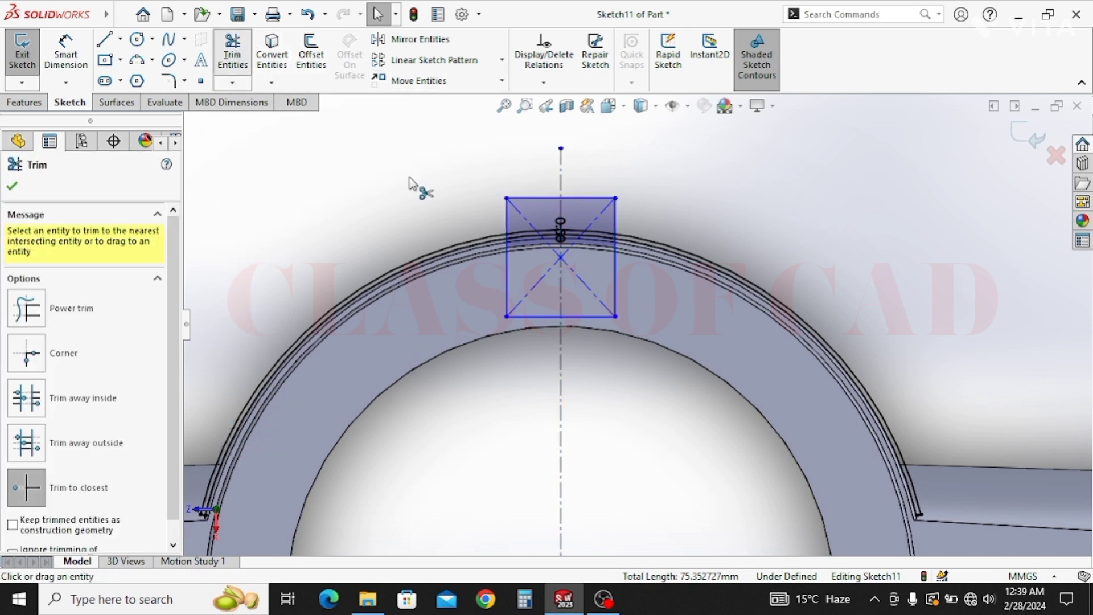
{"action": "left_click", "coordinate": [616, 276]}
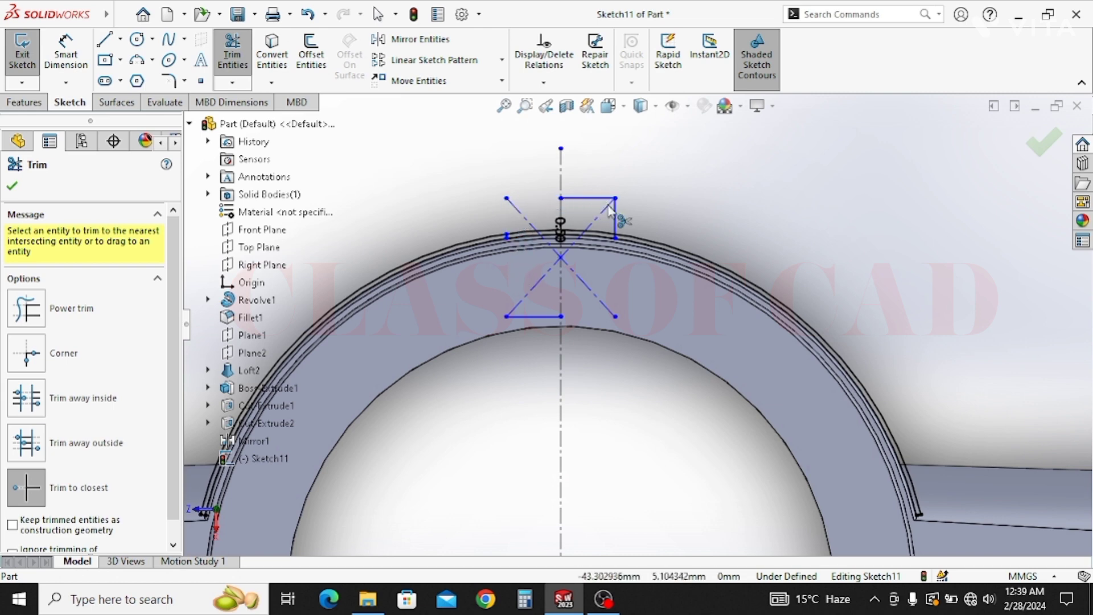
{"action": "scroll", "coordinate": [618, 227], "scroll_direction": "down", "scroll_amount": 5}
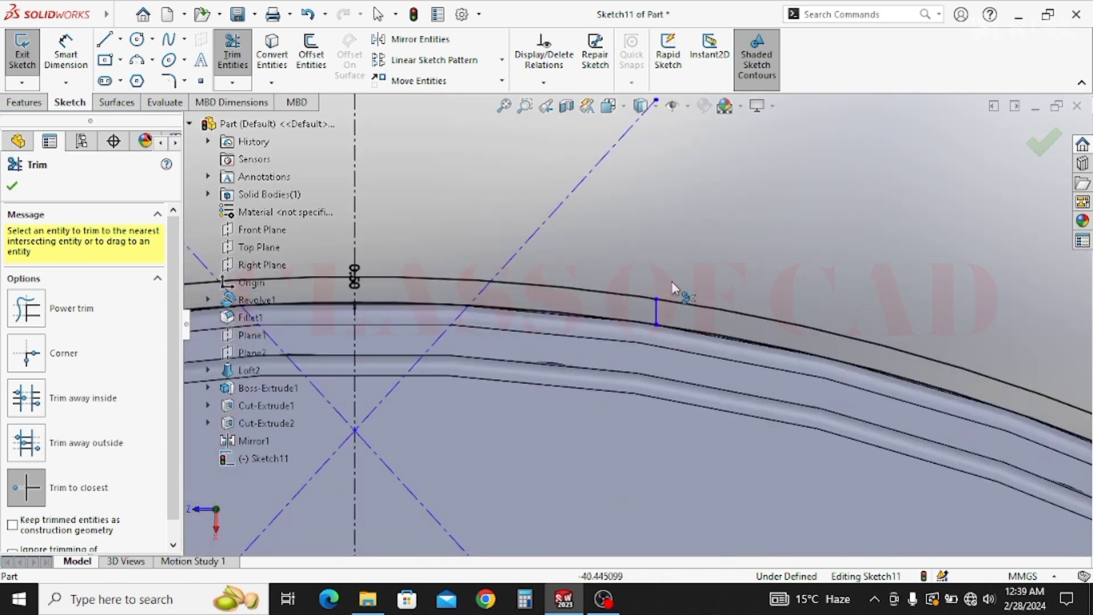
{"action": "scroll", "coordinate": [722, 323], "scroll_direction": "up", "scroll_amount": 1}
{"action": "middle_click_drag", "start_coordinate": [722, 322], "coordinate": [955, 294], "text": "ctrl"}
{"action": "left_click", "coordinate": [334, 308]}
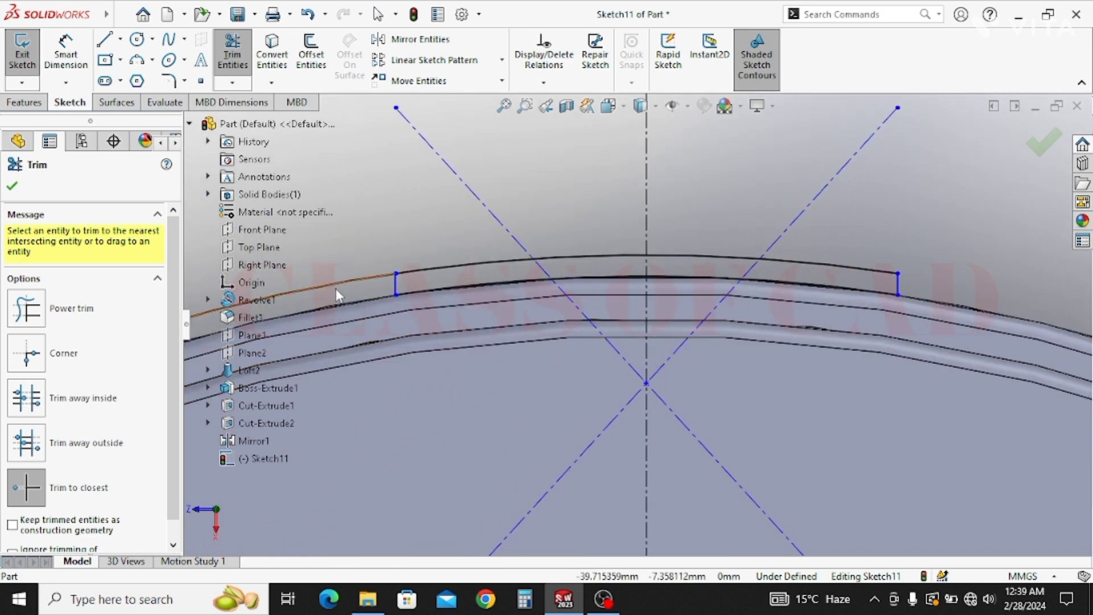
{"action": "left_click", "coordinate": [336, 288]}
{"action": "scroll", "coordinate": [512, 321], "scroll_direction": "up", "scroll_amount": 4}
{"action": "scroll", "coordinate": [512, 321], "scroll_direction": "up", "scroll_amount": 4}
Dimension the width between the strip's two upper end points as 20 mm.
{"action": "left_click", "coordinate": [67, 57]}
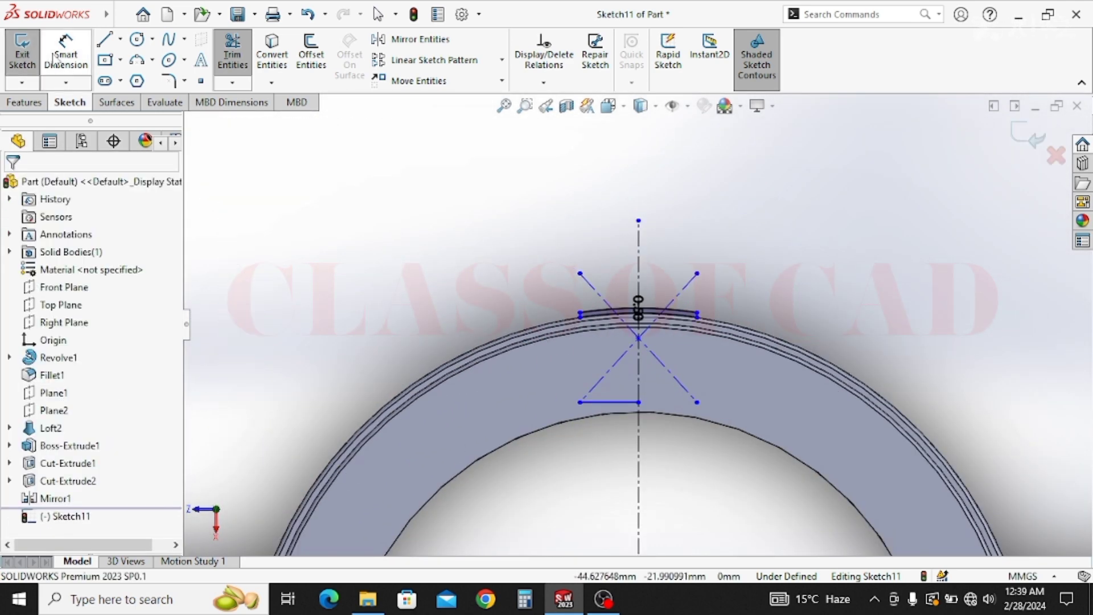
{"action": "scroll", "coordinate": [630, 313], "scroll_direction": "down", "scroll_amount": 3}
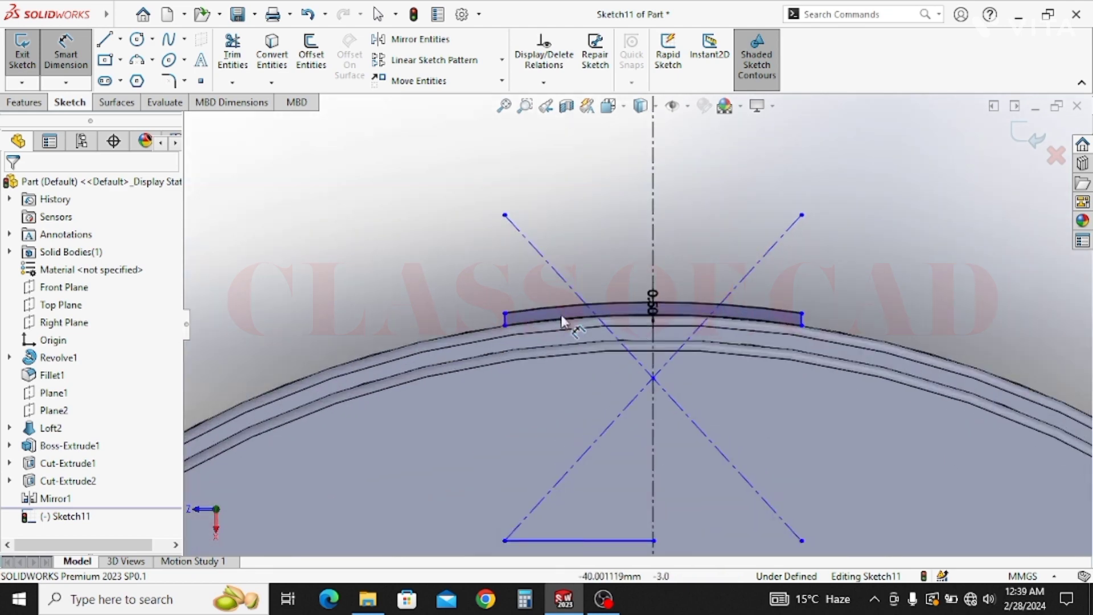
{"action": "left_click", "coordinate": [505, 314]}
{"action": "left_click", "coordinate": [802, 314]}
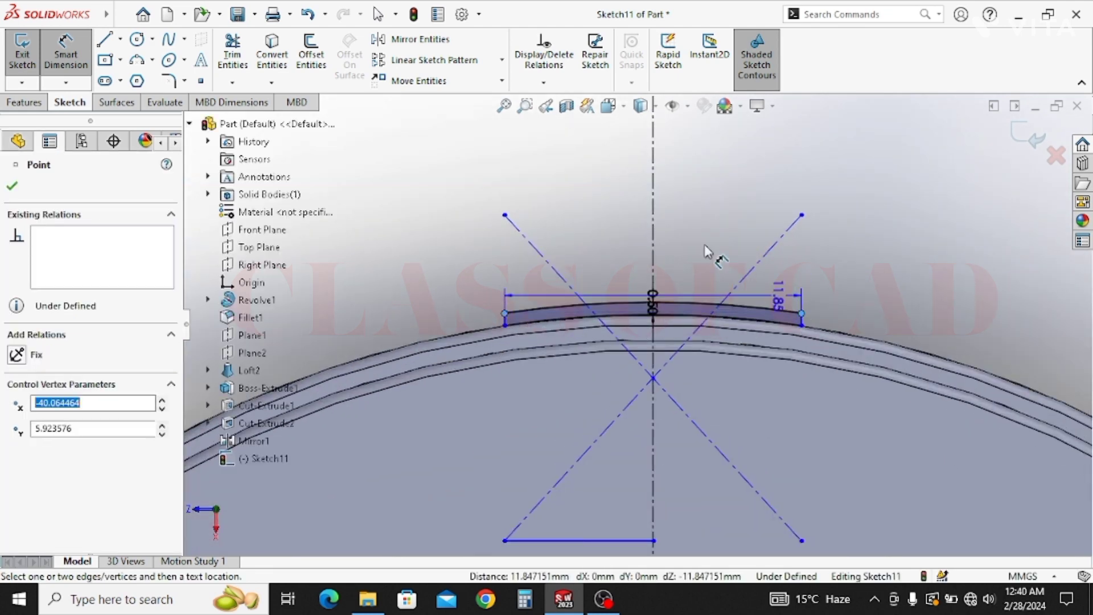
{"action": "left_click", "coordinate": [737, 247]}
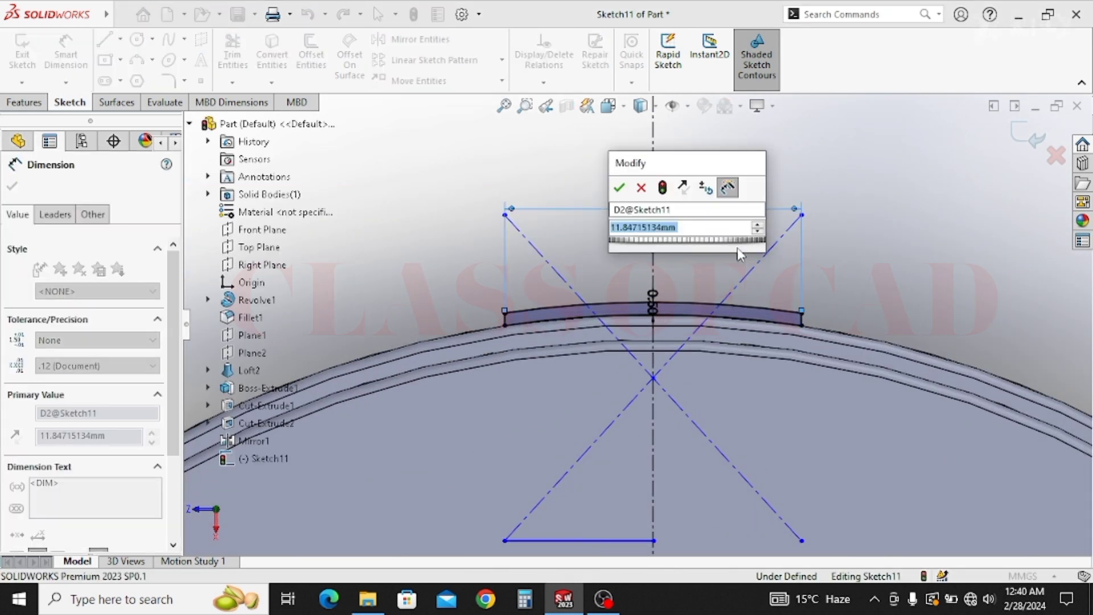
{"action": "type", "text": "20"}
{"action": "key", "text": "Return"}
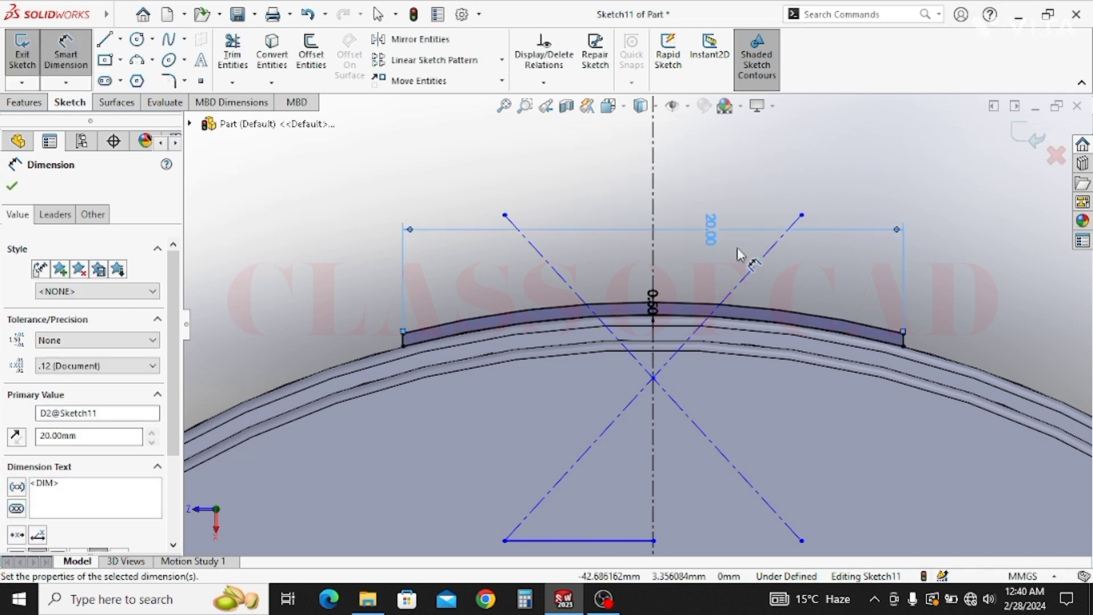
{"action": "key", "text": "Escape"}
Extrude only the thin arc strip contour 15 mm in the reversed direction, along the ring's outer surface, merged with the body.
{"action": "left_click", "coordinate": [23, 102]}
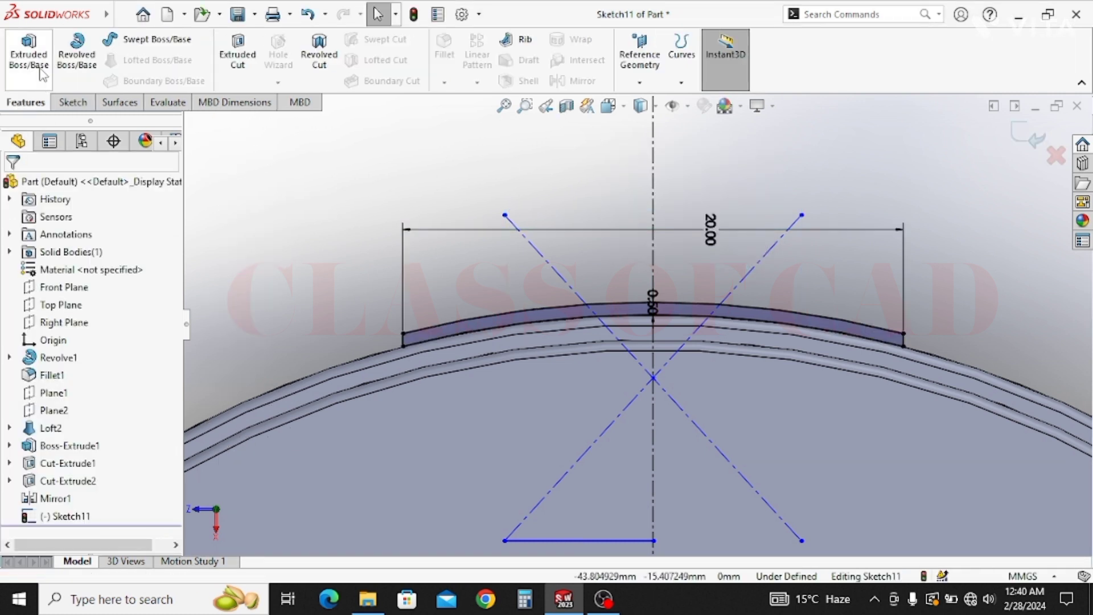
{"action": "left_click", "coordinate": [39, 66]}
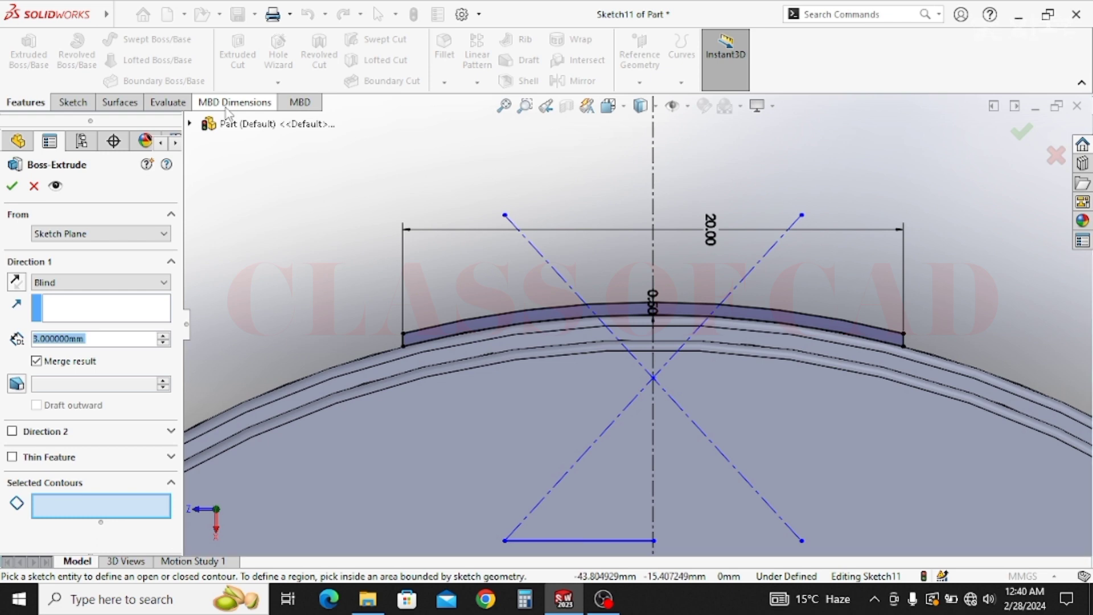
{"action": "scroll", "coordinate": [522, 280], "scroll_direction": "up", "scroll_amount": 3}
{"action": "scroll", "coordinate": [548, 327], "scroll_direction": "down", "scroll_amount": 5}
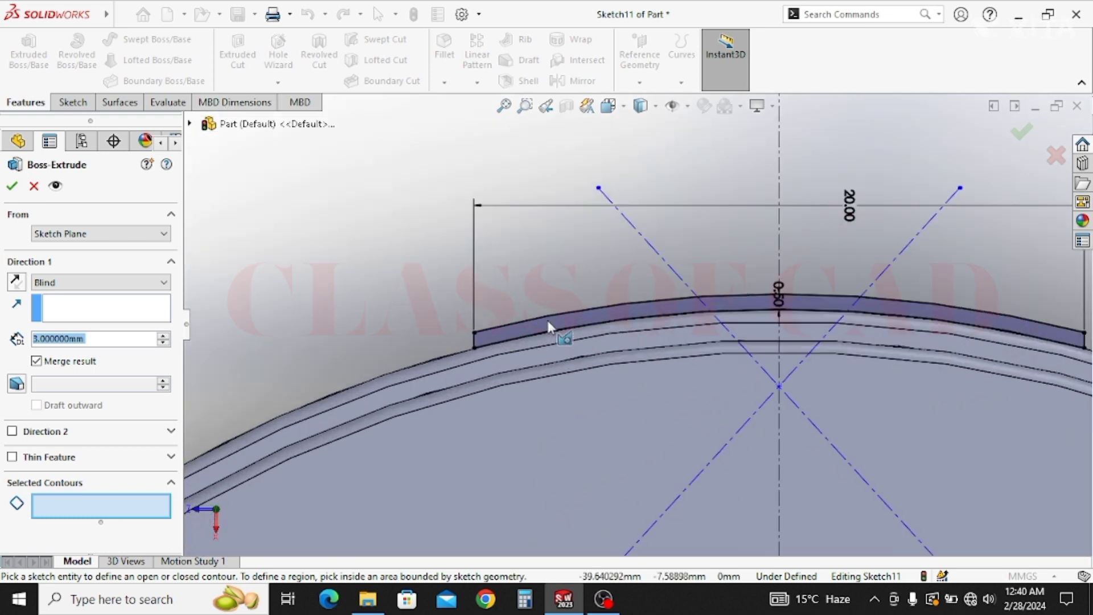
{"action": "left_click", "coordinate": [549, 322]}
{"action": "mouse_move", "coordinate": [548, 323]}
{"action": "middle_mouse_down"}
{"action": "mouse_move", "coordinate": [591, 333]}
{"action": "mouse_move", "coordinate": [711, 323]}
{"action": "mouse_move", "coordinate": [659, 396]}
{"action": "middle_mouse_up"}
{"action": "left_click", "coordinate": [16, 283]}
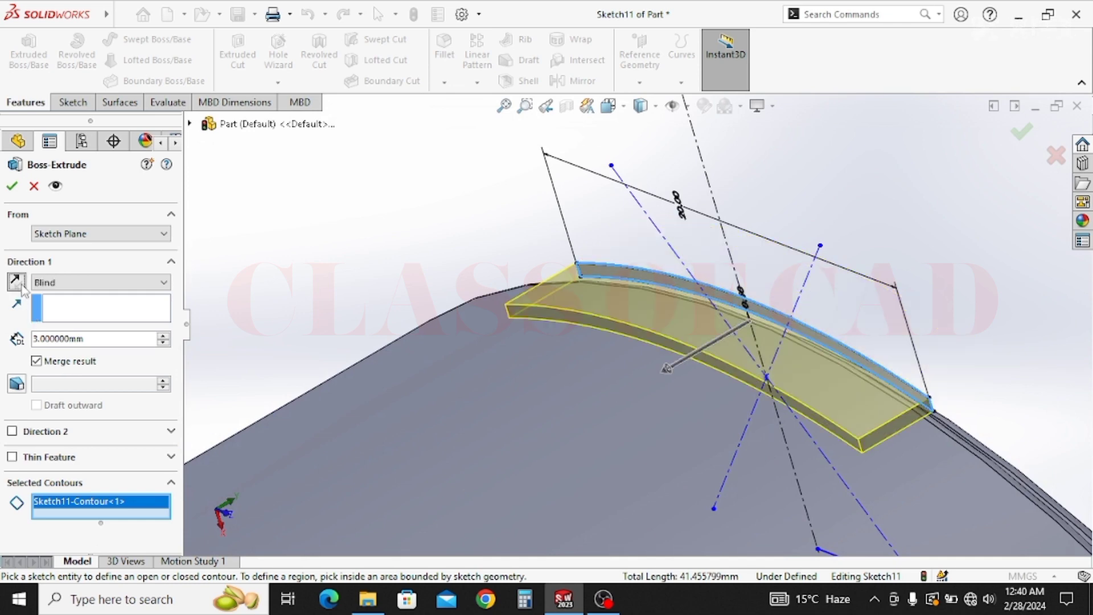
{"action": "scroll", "coordinate": [484, 310], "scroll_direction": "up", "scroll_amount": 4}
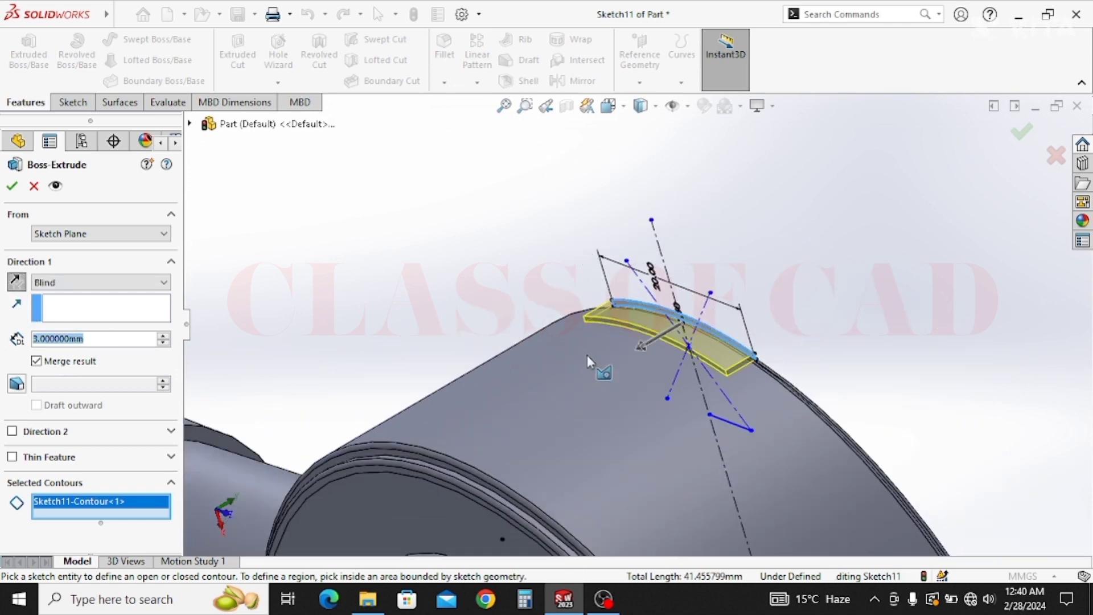
{"action": "middle_click_drag", "start_coordinate": [588, 361], "coordinate": [523, 410]}
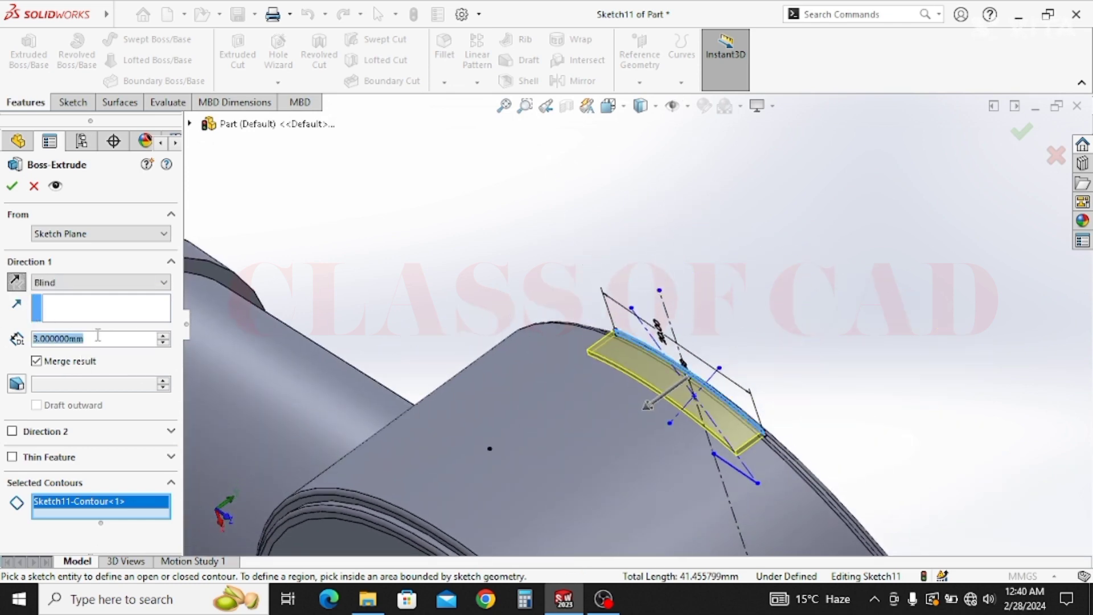
{"action": "type", "text": "15"}
{"action": "key", "text": "Return"}
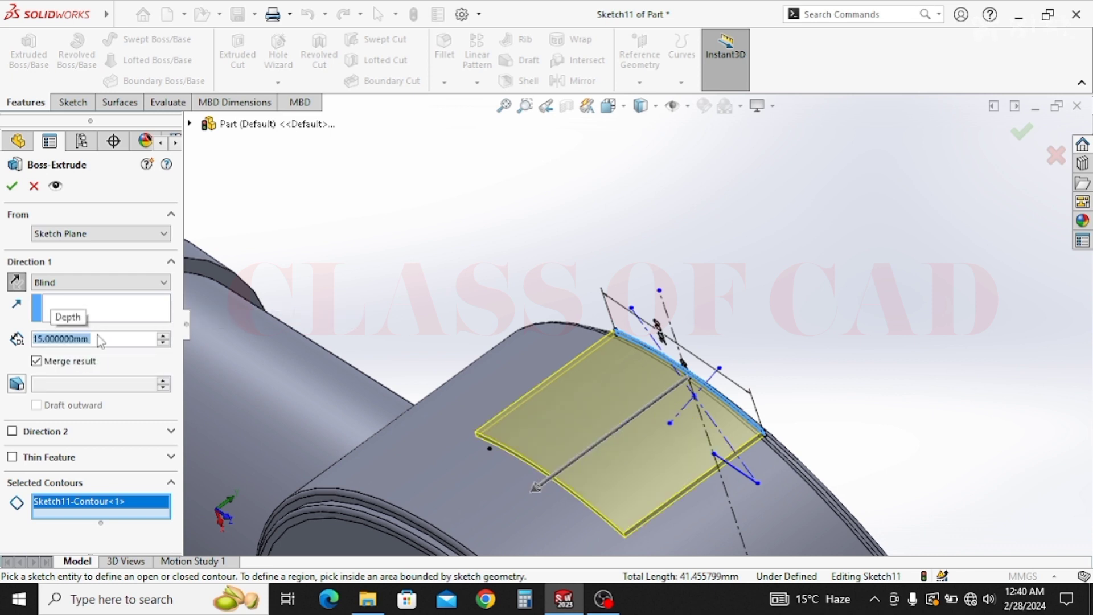
{"action": "key", "text": "Return"}
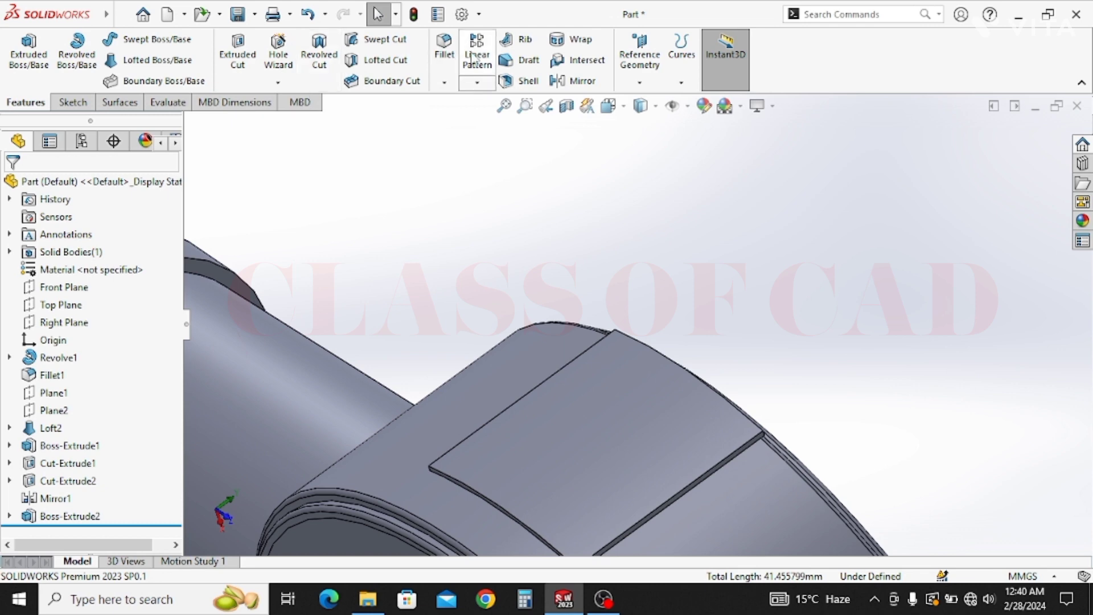
Fillet the four short corner edges of the thin raised pad on the ring with a 1 mm radius.
{"action": "left_click", "coordinate": [443, 49]}
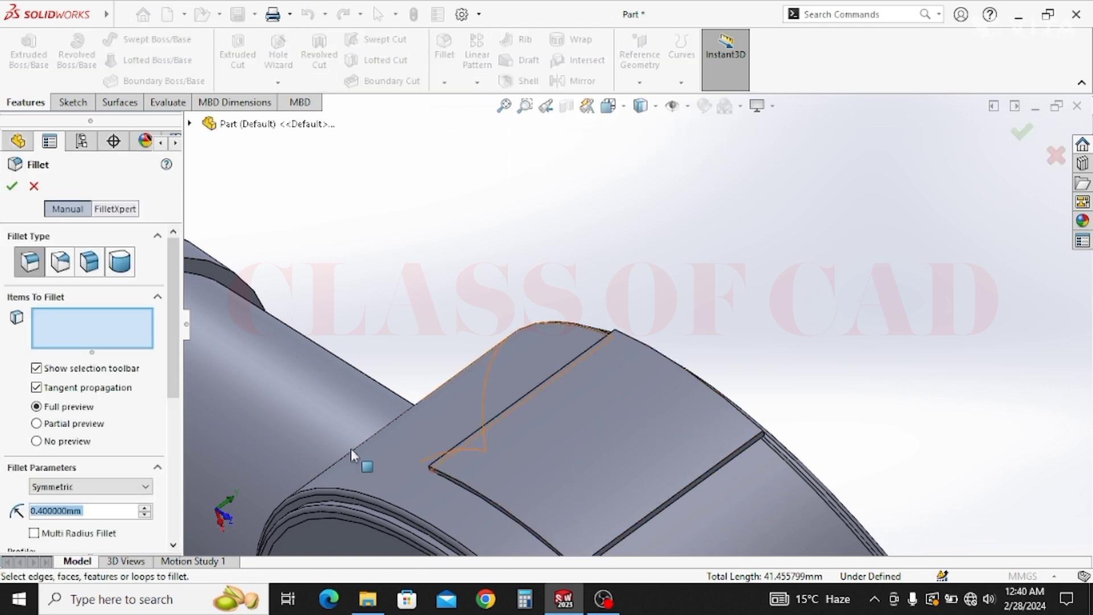
{"action": "scroll", "coordinate": [500, 171], "scroll_direction": "down", "scroll_amount": 5}
{"action": "scroll", "coordinate": [651, 305], "scroll_direction": "down", "scroll_amount": 5}
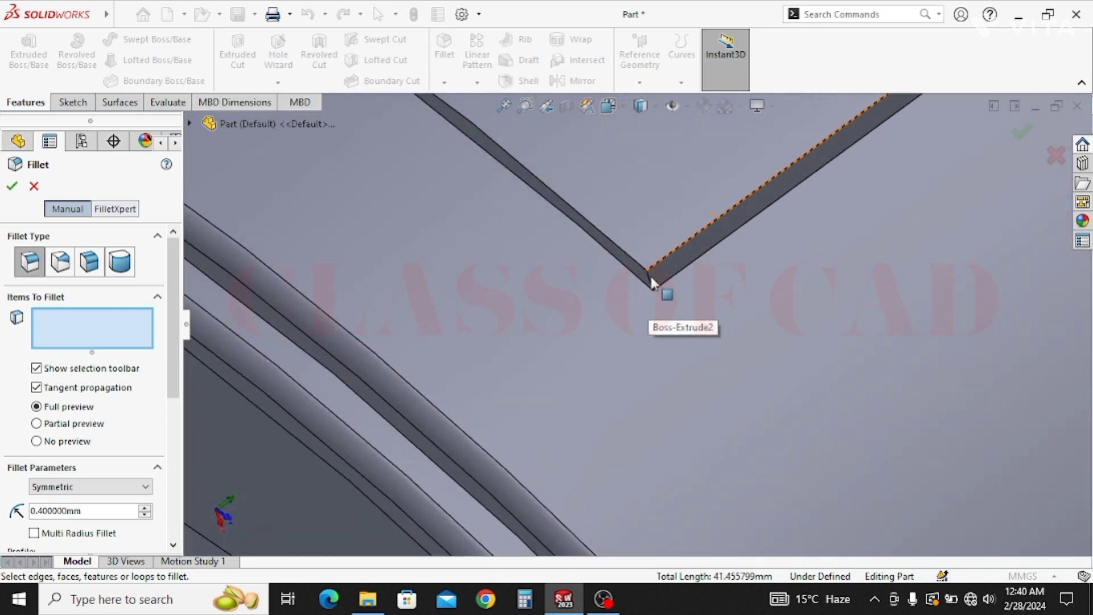
{"action": "left_click", "coordinate": [650, 278]}
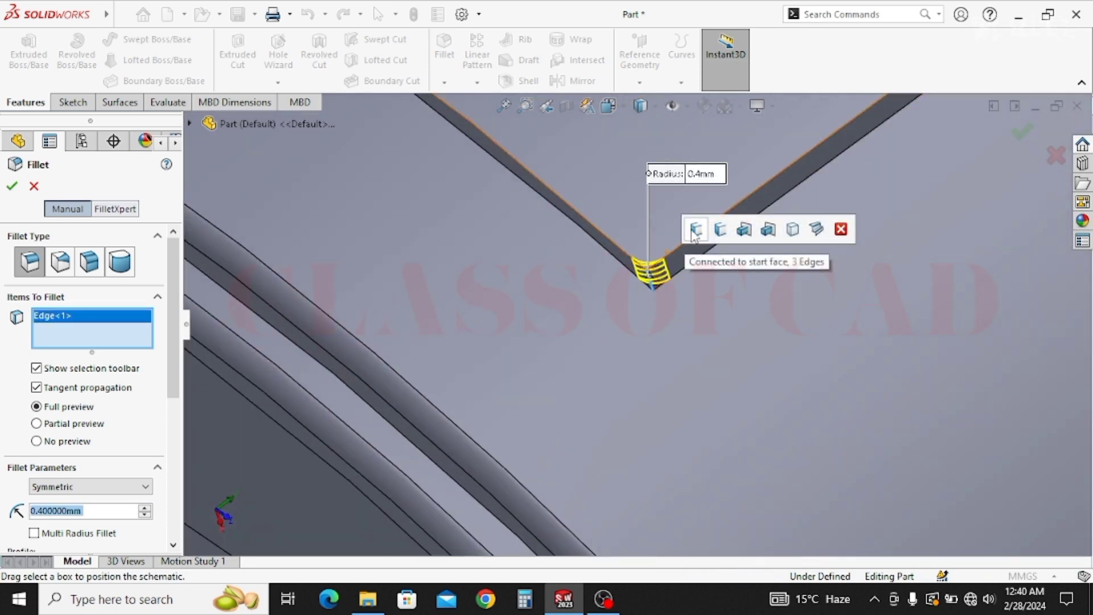
{"action": "left_click", "coordinate": [695, 233]}
{"action": "scroll", "coordinate": [626, 285], "scroll_direction": "up", "scroll_amount": 8}
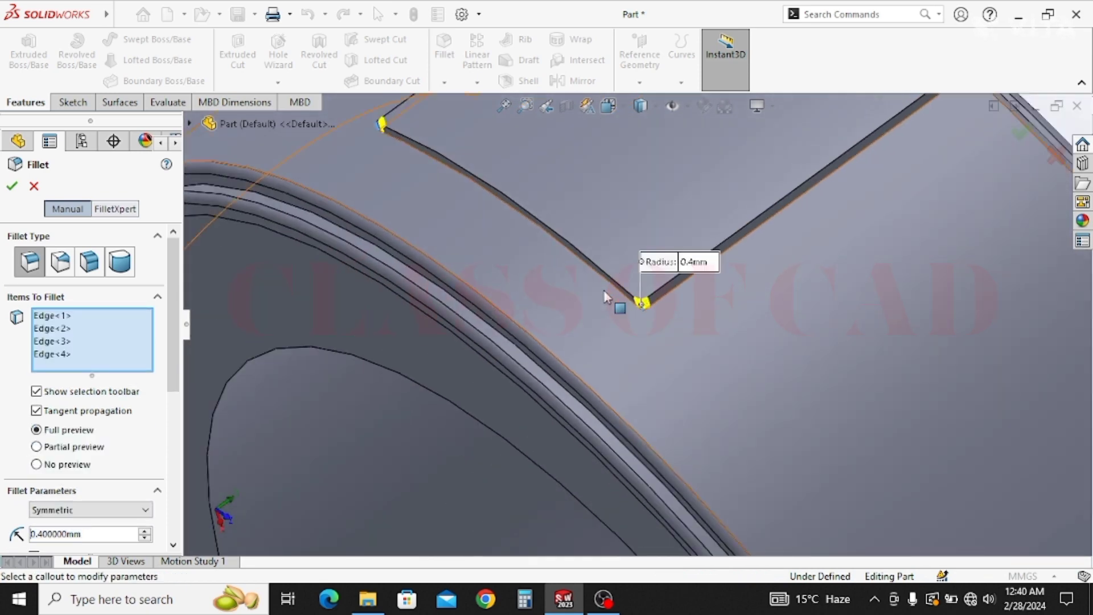
{"action": "middle_click_drag", "start_coordinate": [630, 230], "coordinate": [637, 347]}
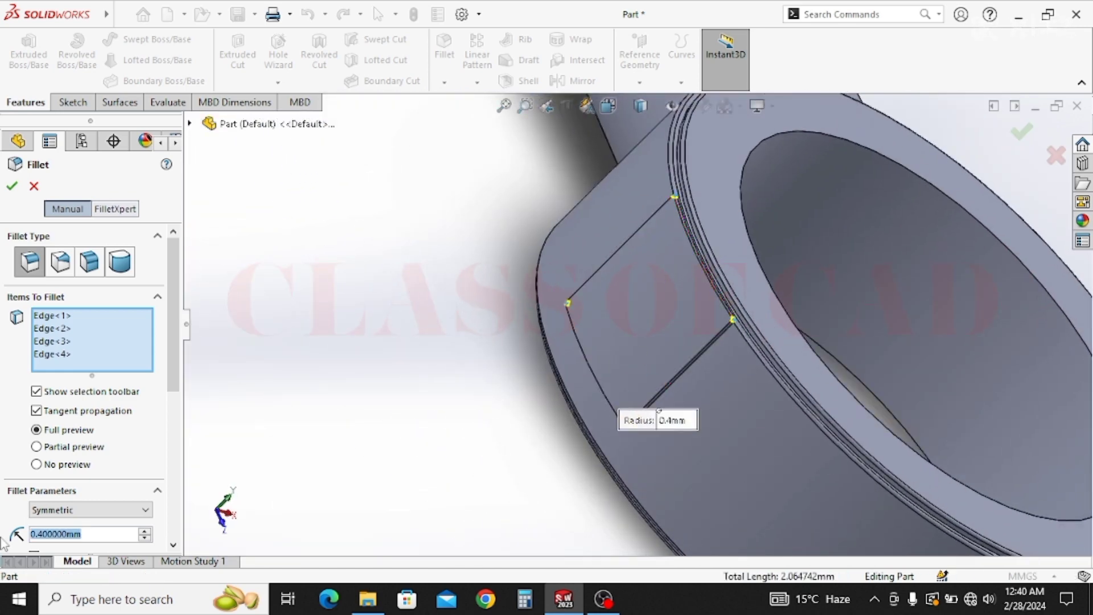
{"action": "type", "text": "1"}
{"action": "key", "text": "Return"}
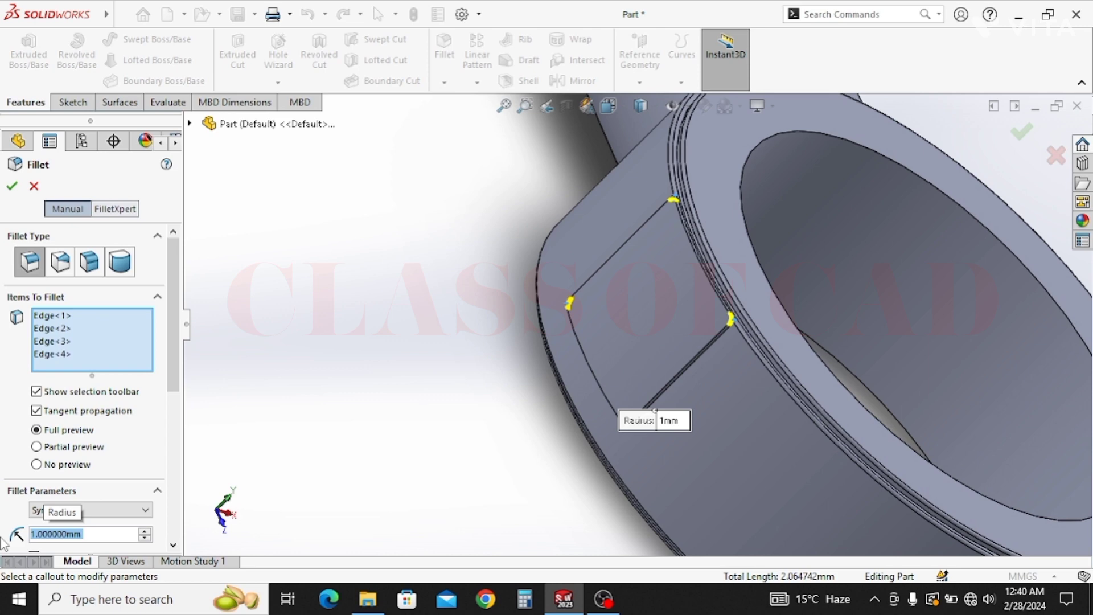
{"action": "key", "text": "Return"}
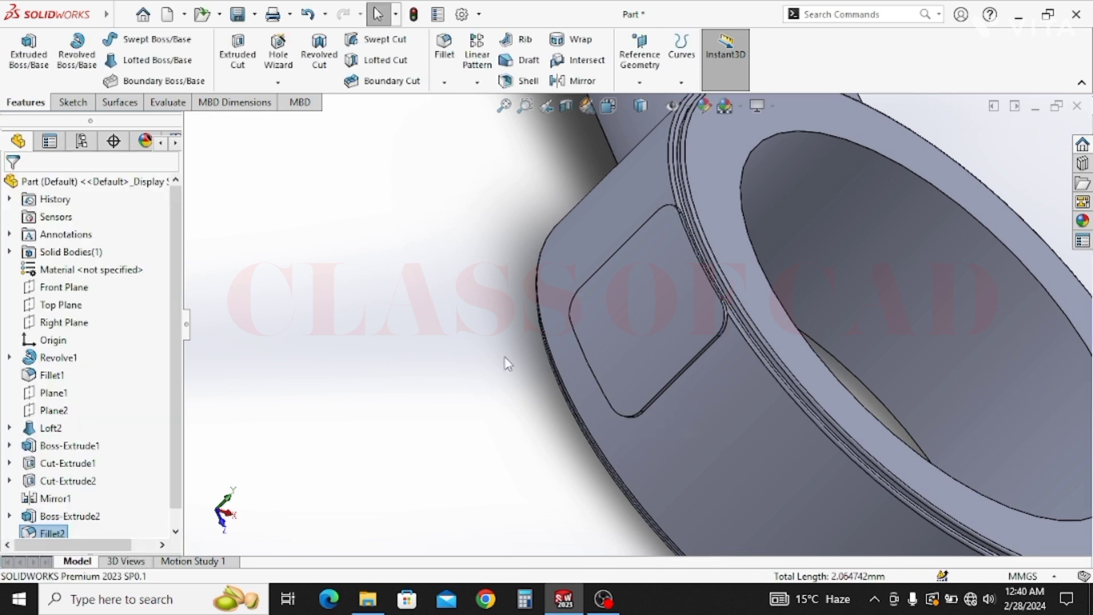
Create a reference plane offset 50 mm from the Right Plane, flipped toward the raised pad's side.
{"action": "middle_click_drag", "start_coordinate": [679, 340], "coordinate": [649, 323]}
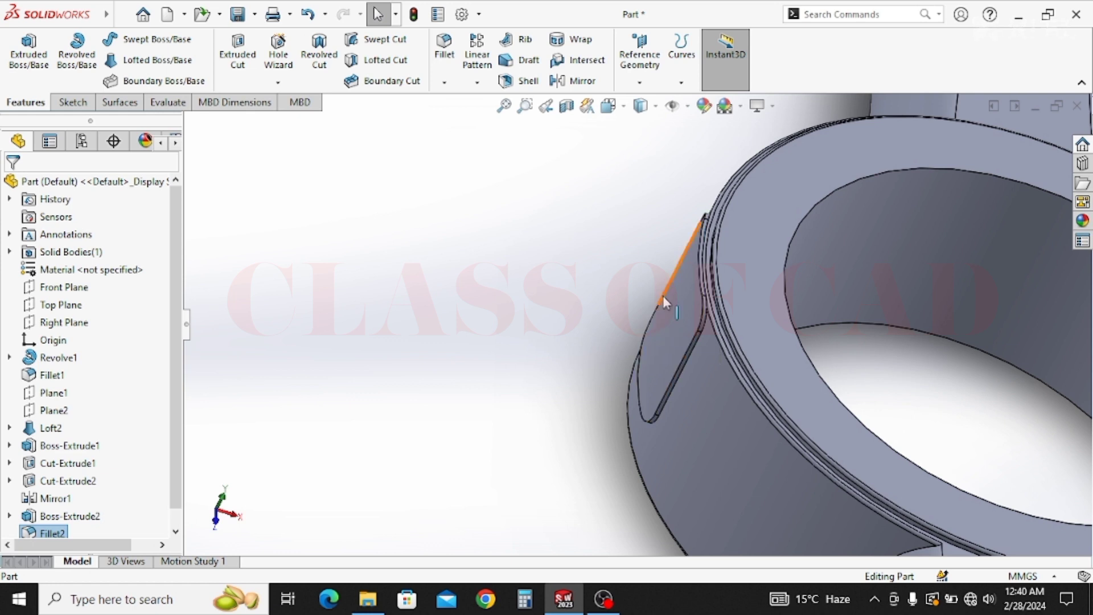
{"action": "scroll", "coordinate": [720, 373], "scroll_direction": "up", "scroll_amount": 3}
{"action": "scroll", "coordinate": [720, 373], "scroll_direction": "up", "scroll_amount": 2}
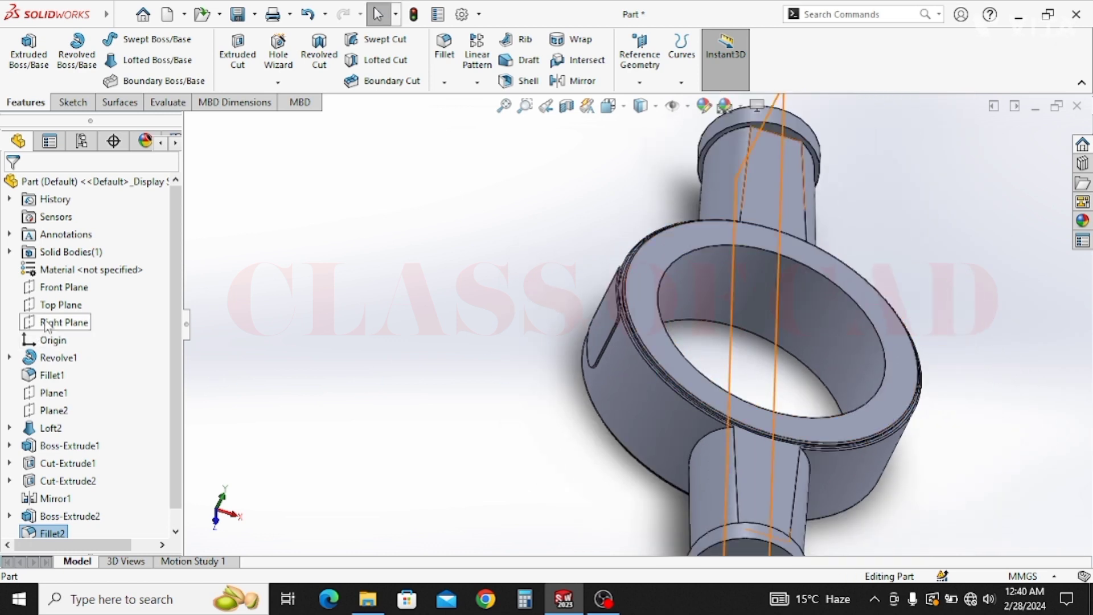
{"action": "left_click", "coordinate": [48, 323]}
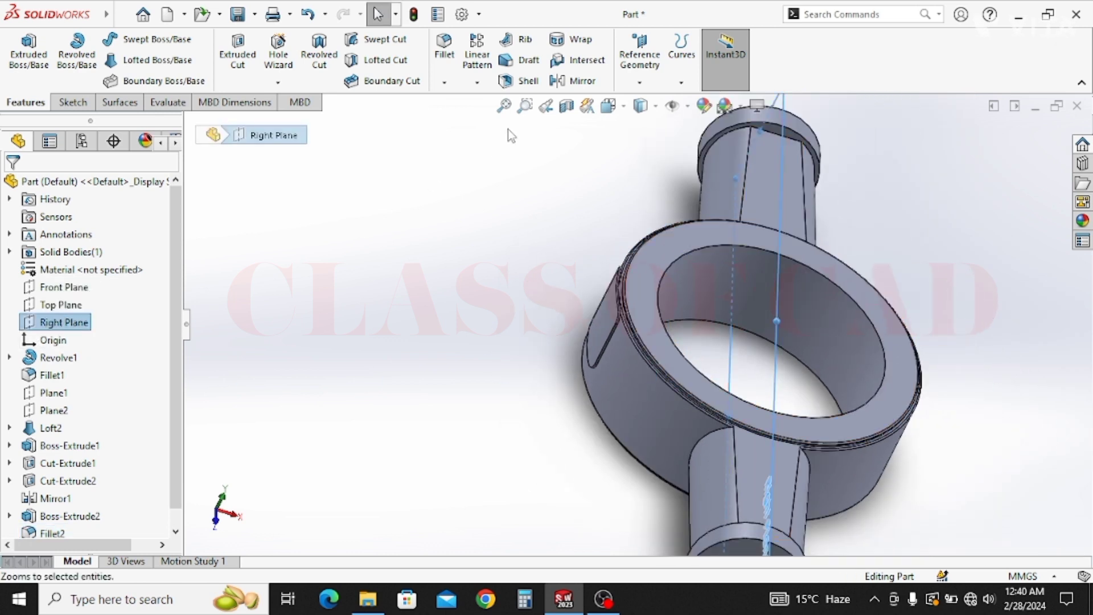
{"action": "left_click", "coordinate": [640, 80]}
{"action": "left_click", "coordinate": [654, 103]}
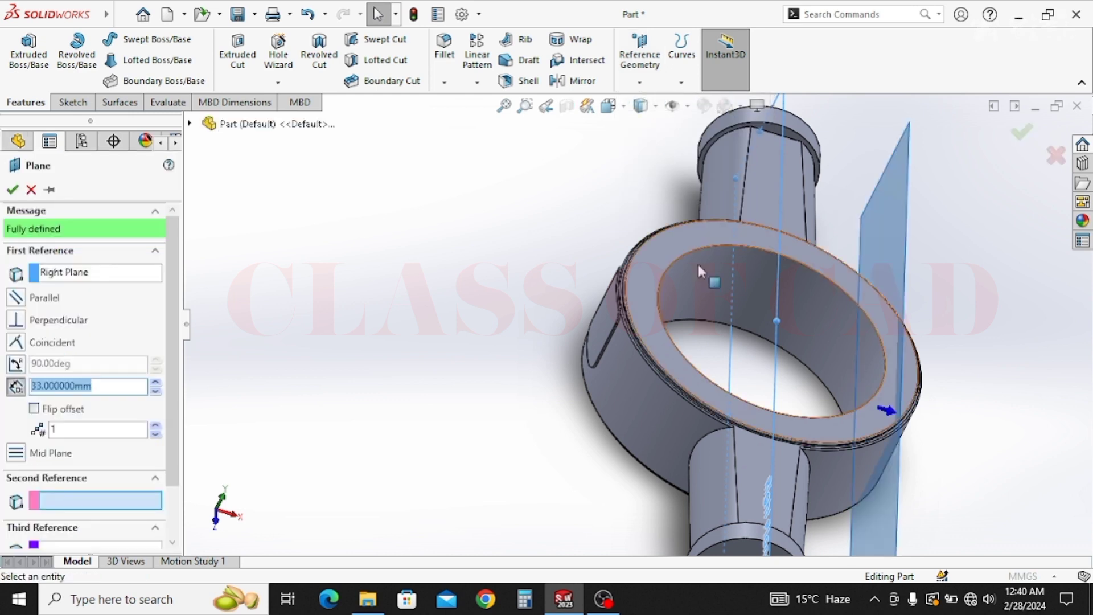
{"action": "left_click", "coordinate": [34, 408]}
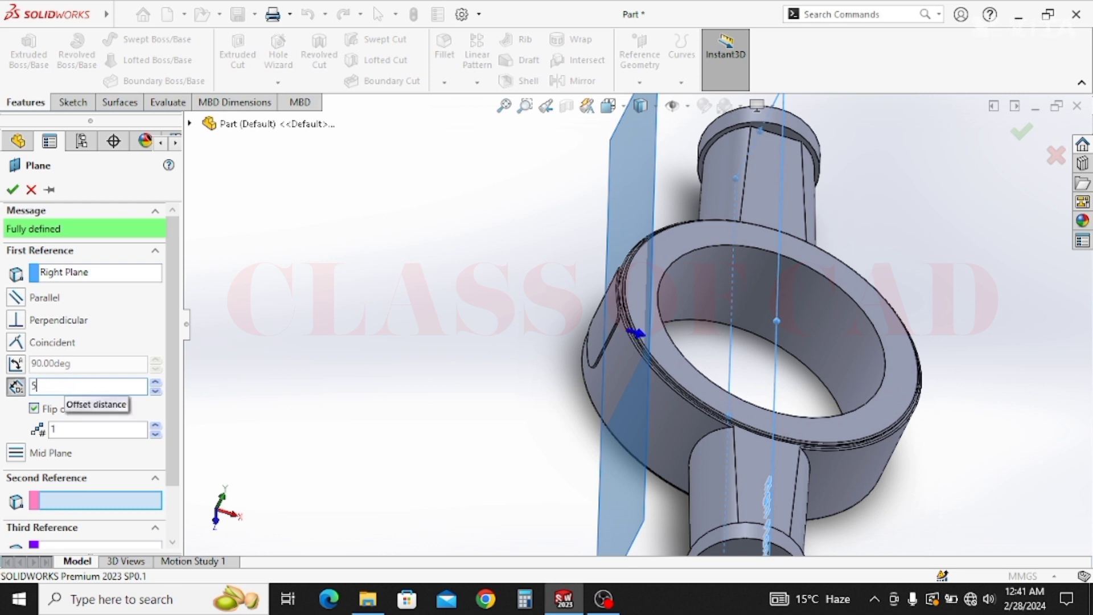
{"action": "type", "text": "50"}
{"action": "key", "text": "Return"}
{"action": "key", "text": "Return"}
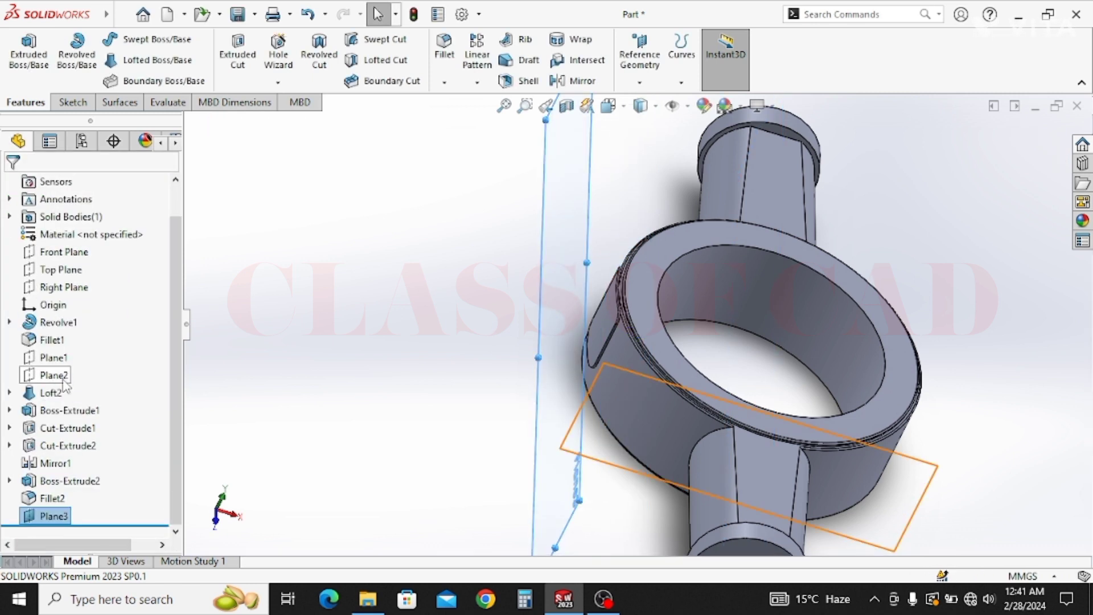
{"action": "left_click", "coordinate": [196, 369]}
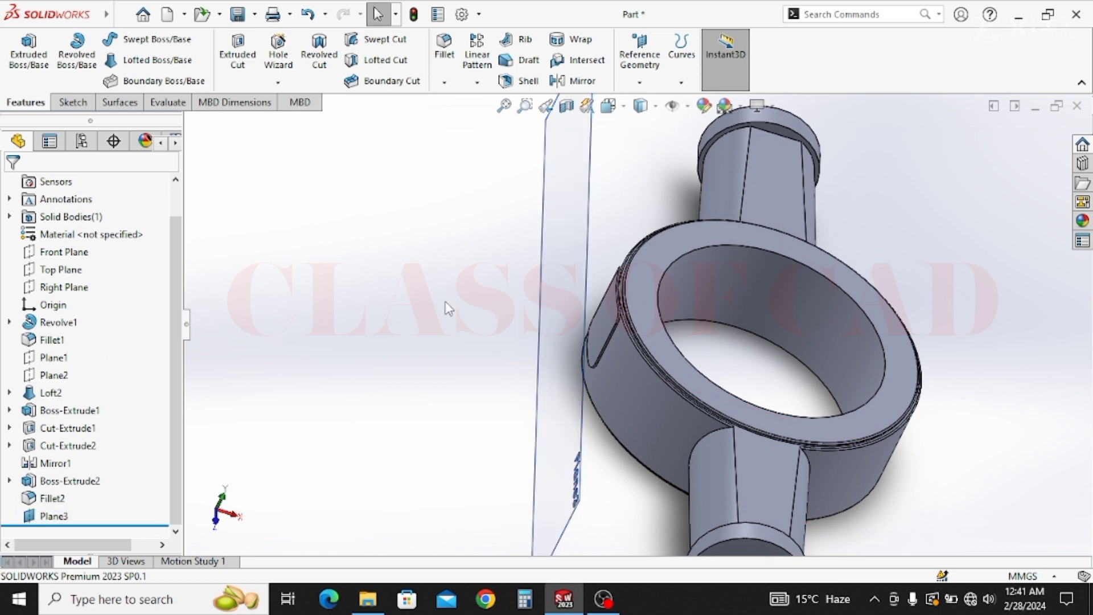
On the offset plane, sketch a circle about 12 mm in diameter centred on the origin, over the raised pad.
{"action": "left_click", "coordinate": [556, 243]}
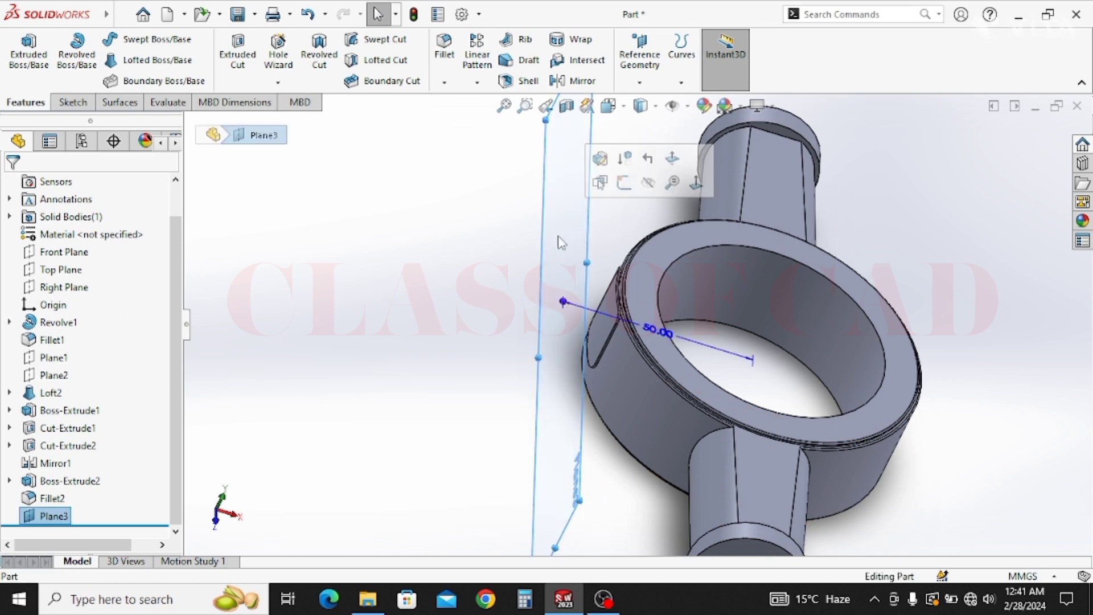
{"action": "left_click", "coordinate": [623, 182]}
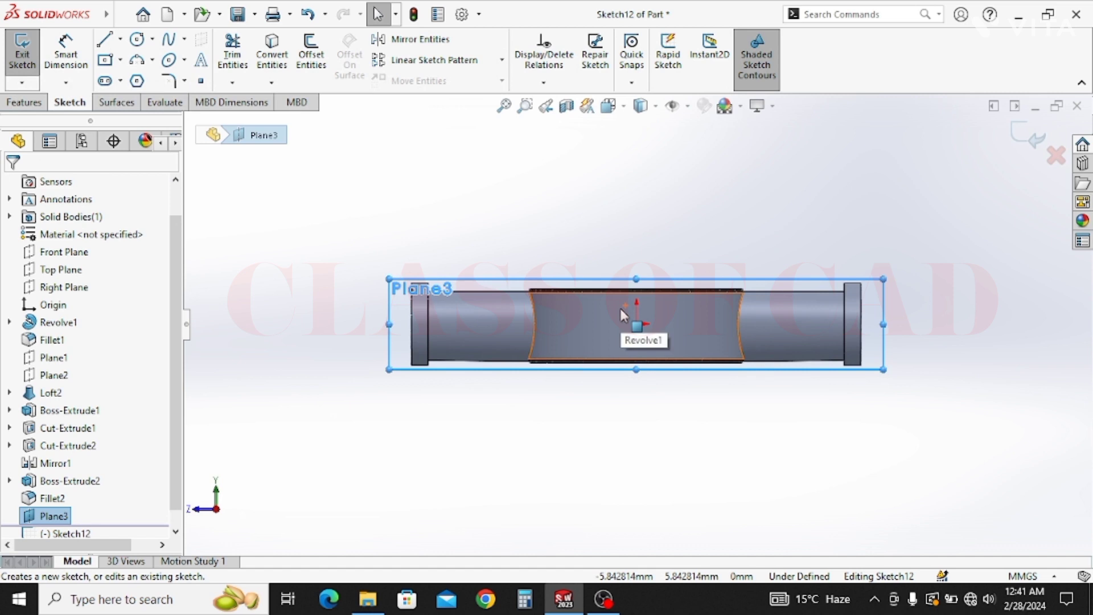
{"action": "key", "text": "ctrl+8"}
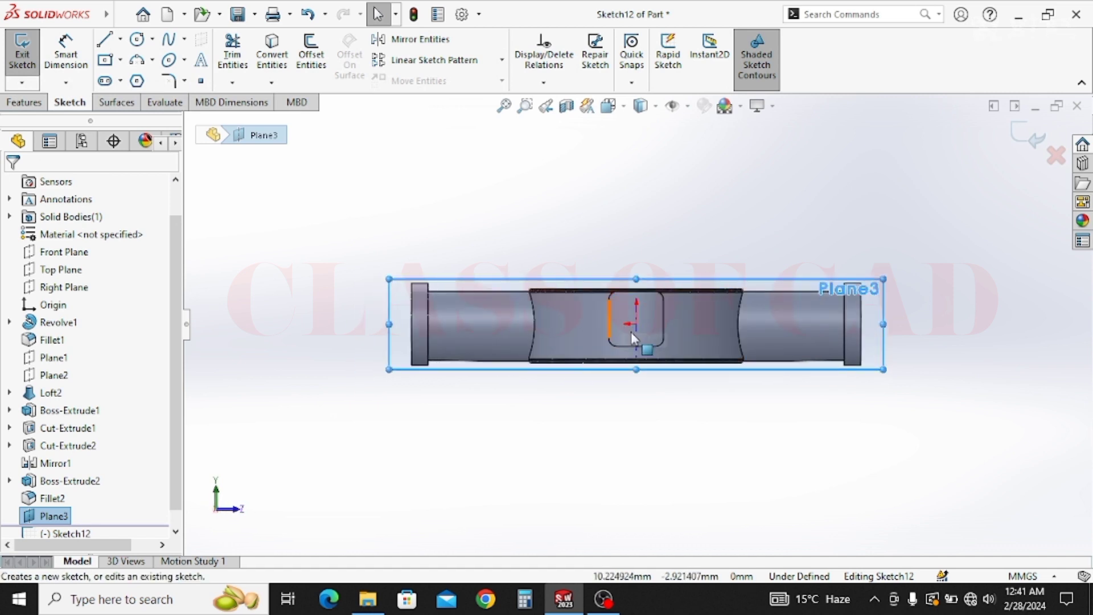
{"action": "scroll", "coordinate": [652, 323], "scroll_direction": "down", "scroll_amount": 4}
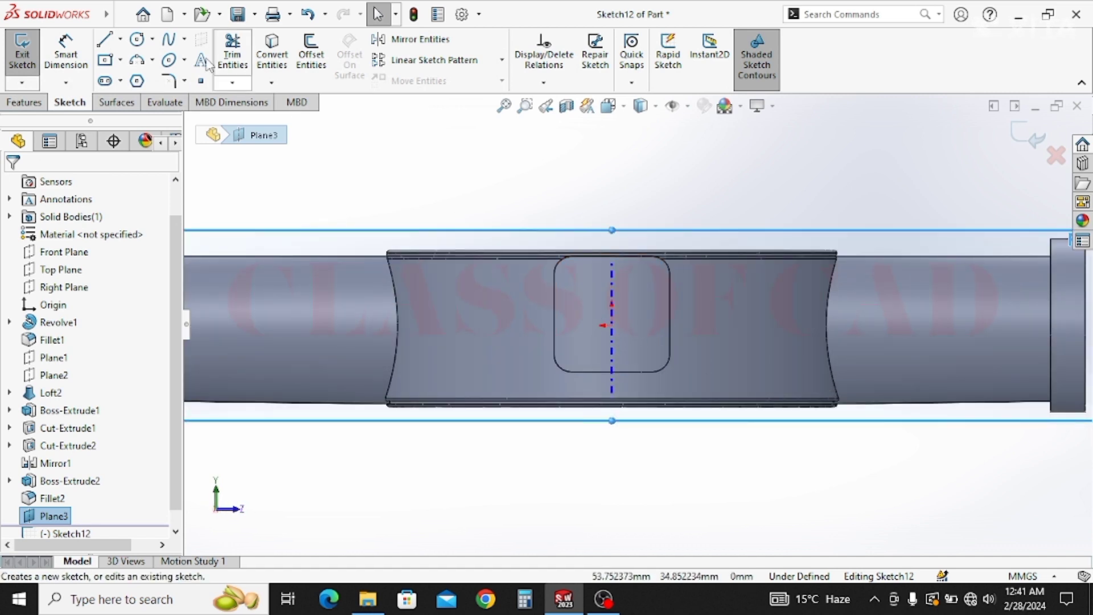
{"action": "left_click", "coordinate": [138, 40]}
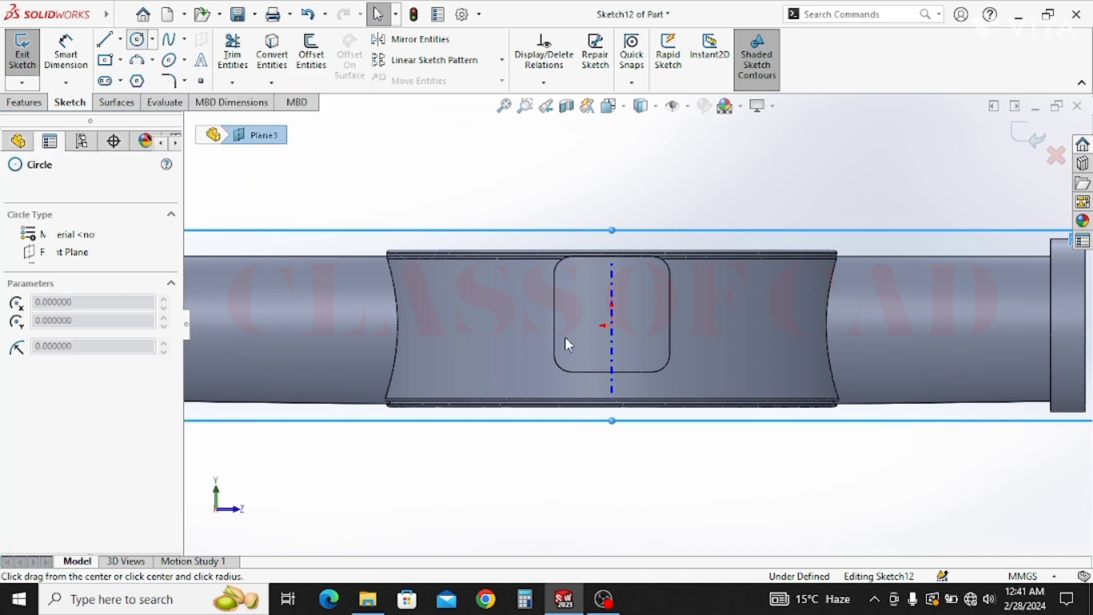
{"action": "left_click_drag", "start_coordinate": [612, 325], "coordinate": [635, 351]}
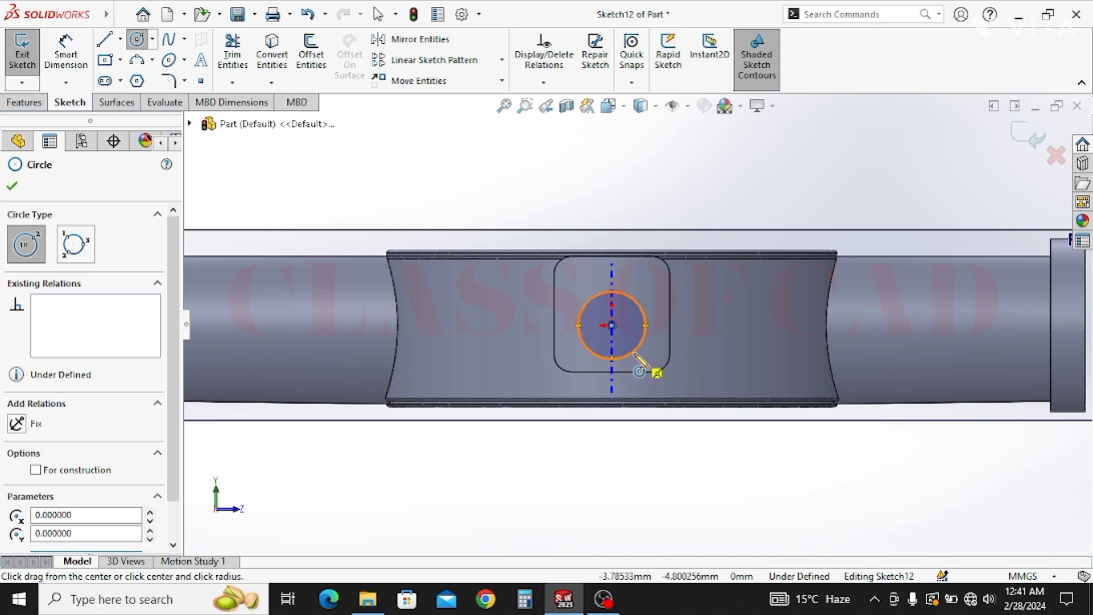
Dimension the circle's diameter as 13 mm.
{"action": "left_click", "coordinate": [66, 52]}
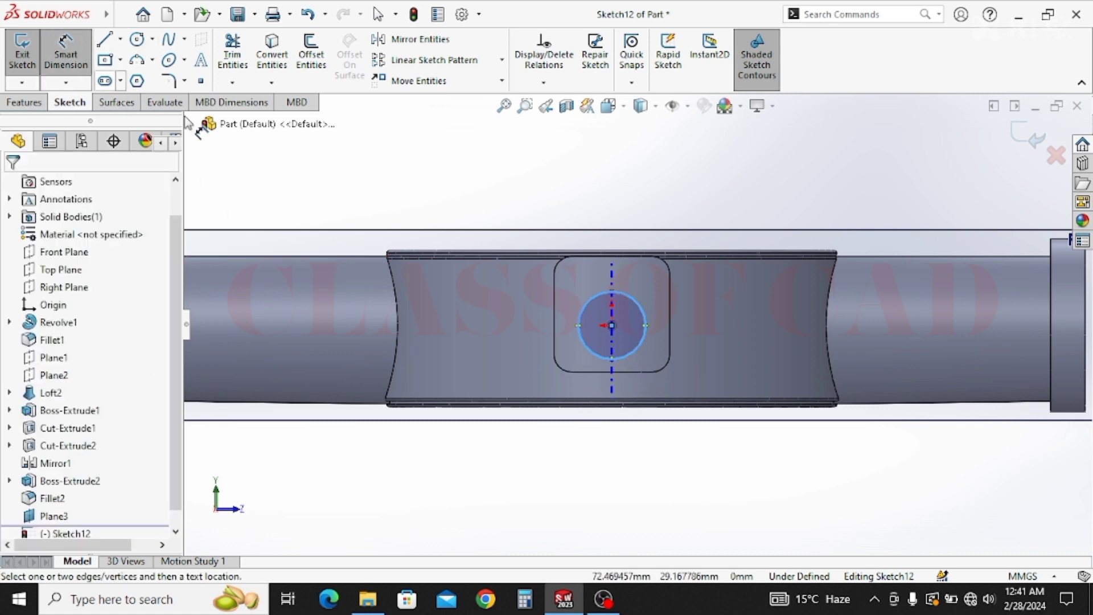
{"action": "left_click", "coordinate": [589, 304]}
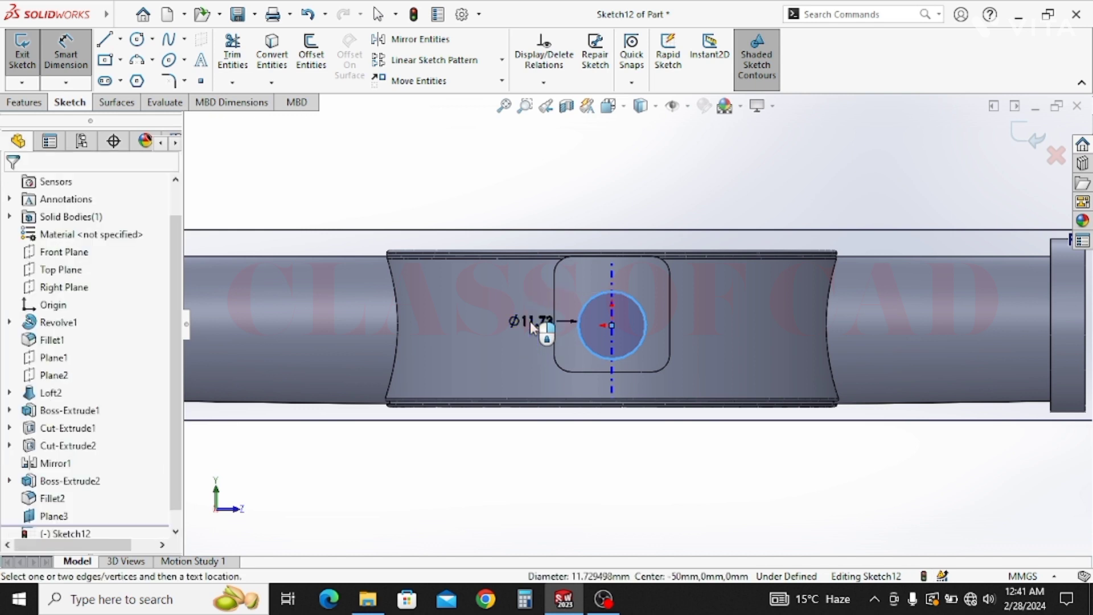
{"action": "left_click", "coordinate": [531, 322]}
{"action": "type", "text": "13"}
{"action": "key", "text": "Return"}
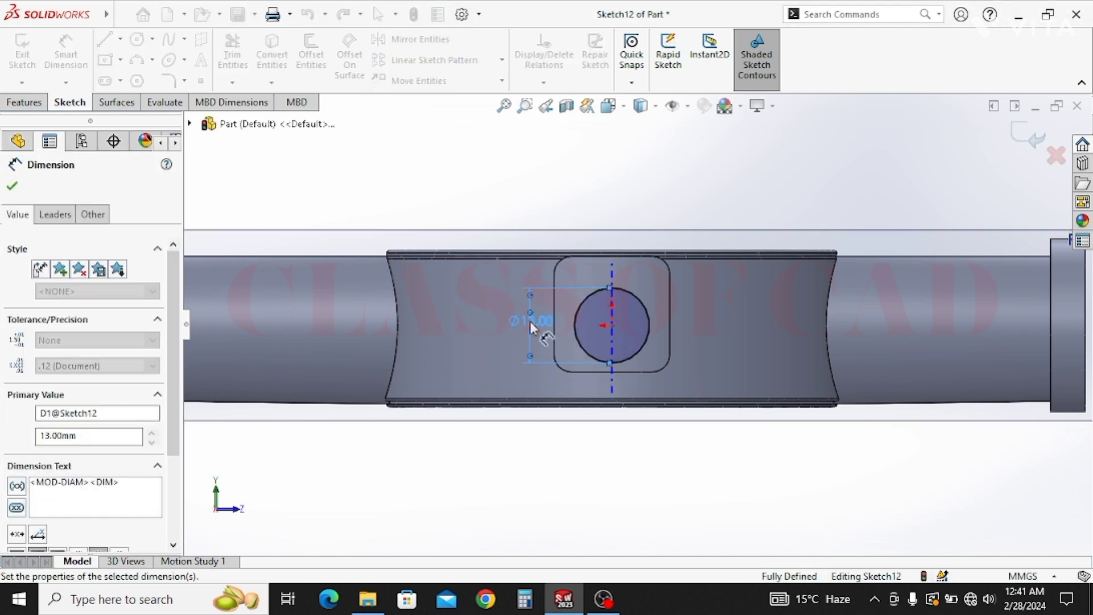
{"action": "key", "text": "Escape"}
Cut-extrude the circle with a blind depth of 22 mm in the reversed direction, through the pad and ring wall.
{"action": "left_click", "coordinate": [25, 103]}
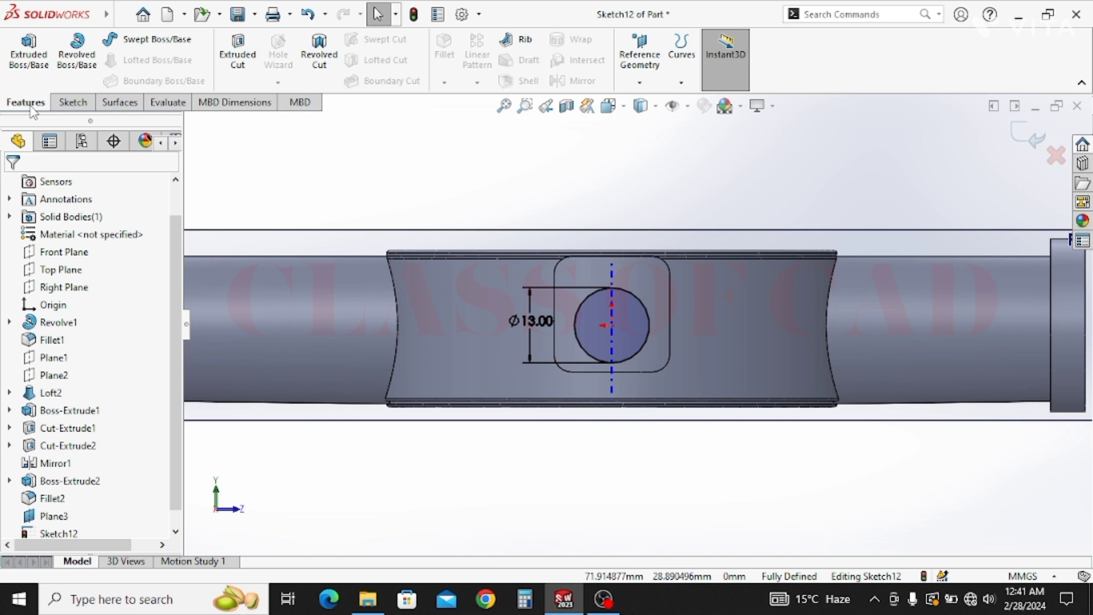
{"action": "left_click", "coordinate": [238, 45]}
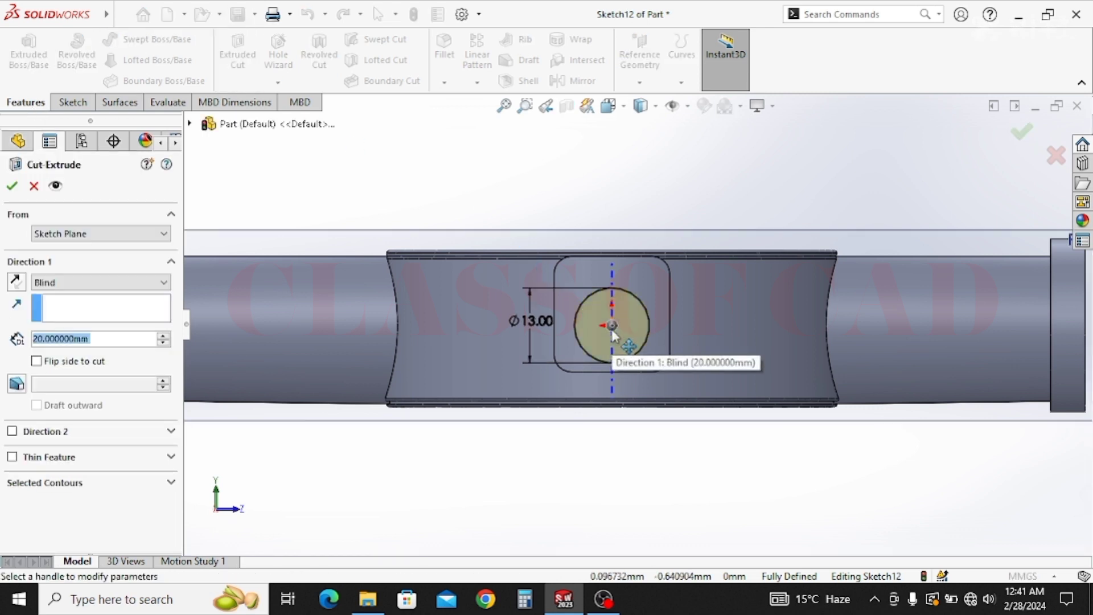
{"action": "middle_click_drag", "start_coordinate": [590, 399], "coordinate": [579, 400]}
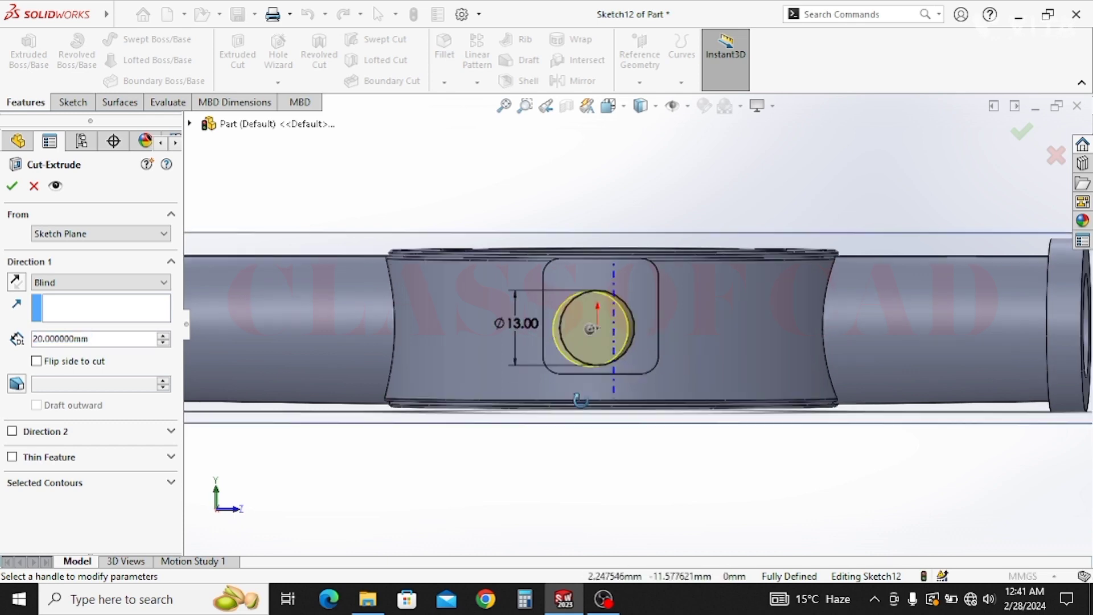
{"action": "key", "text": "ctrl+7"}
{"action": "left_click", "coordinate": [18, 283]}
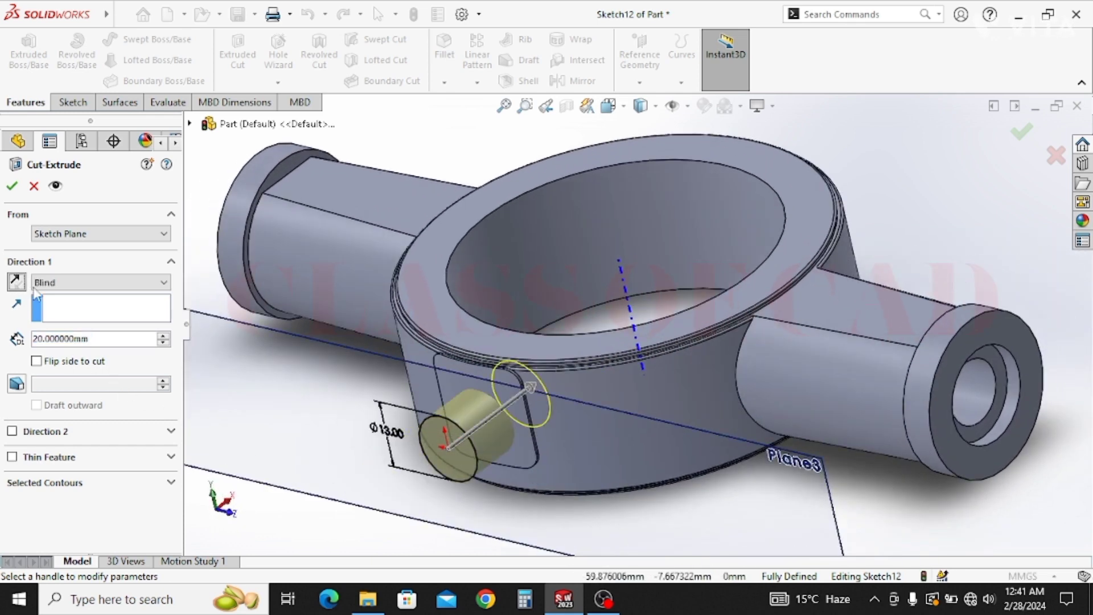
{"action": "middle_click_drag", "start_coordinate": [500, 389], "coordinate": [422, 485]}
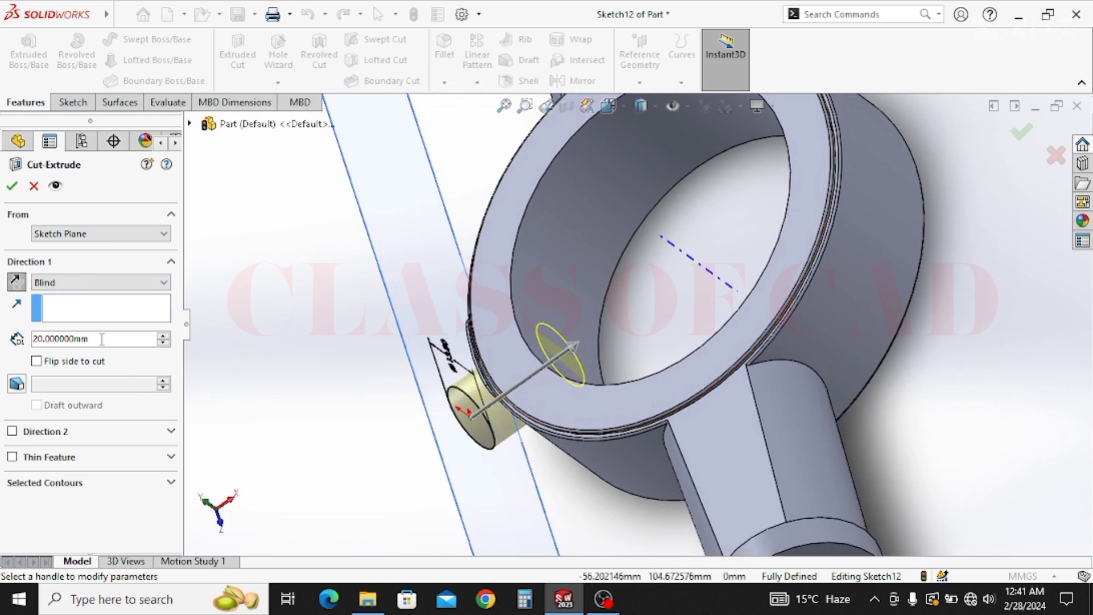
{"action": "left_click_drag", "start_coordinate": [103, 340], "coordinate": [12, 343]}
{"action": "type", "text": "22"}
{"action": "key", "text": "Return"}
{"action": "key", "text": "Return"}
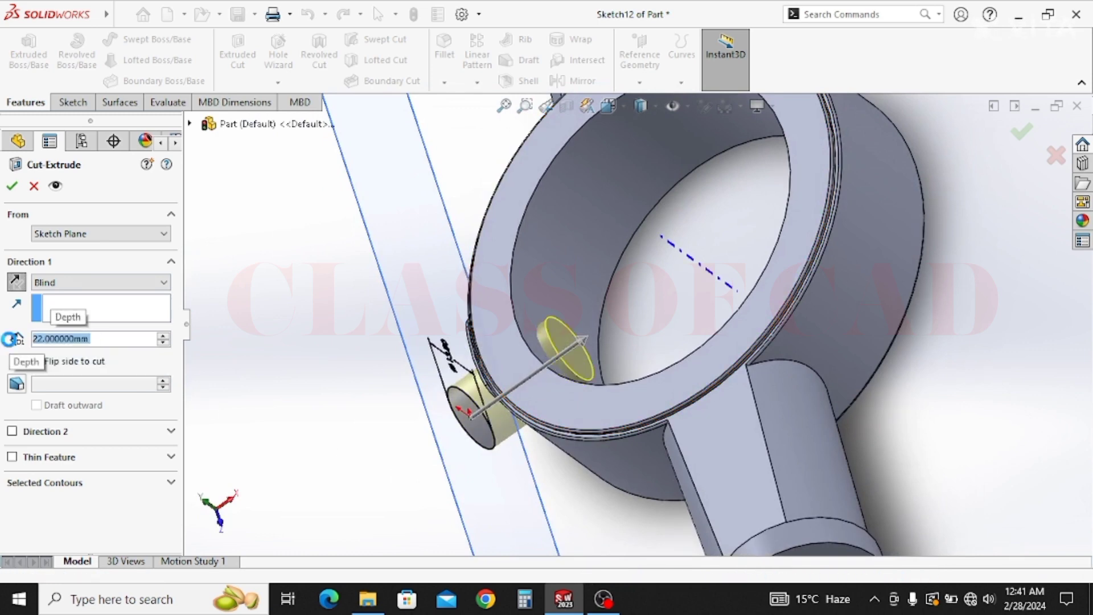
Hide the offset reference plane beside the ring.
{"action": "scroll", "coordinate": [454, 327], "scroll_direction": "up", "scroll_amount": 5}
{"action": "middle_click_drag", "start_coordinate": [454, 327], "coordinate": [552, 343]}
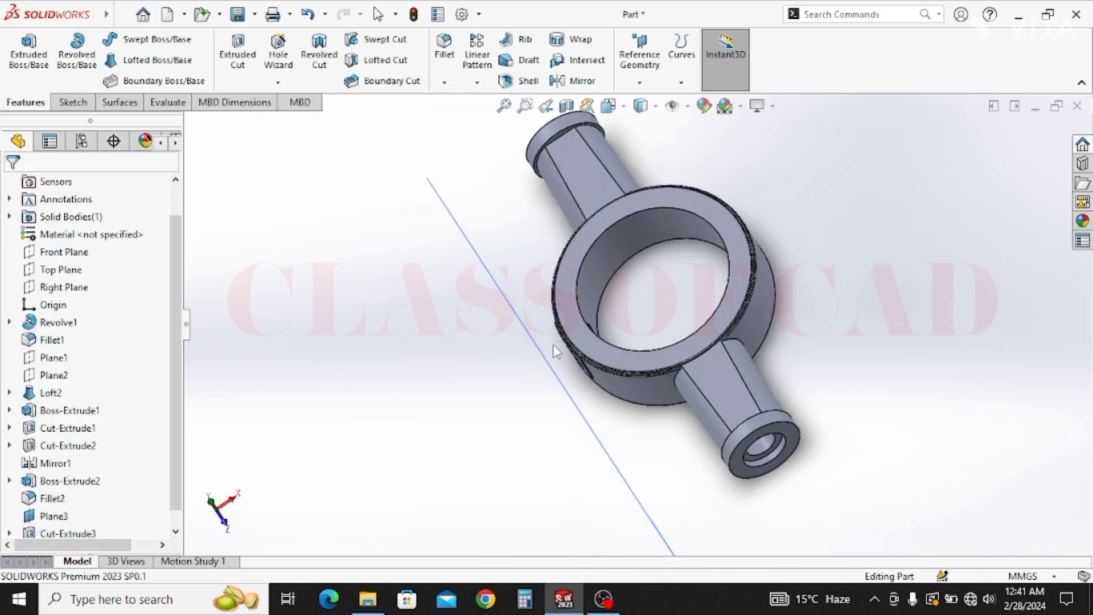
{"action": "middle_click_drag", "start_coordinate": [481, 276], "coordinate": [523, 296]}
{"action": "left_click", "coordinate": [500, 294]}
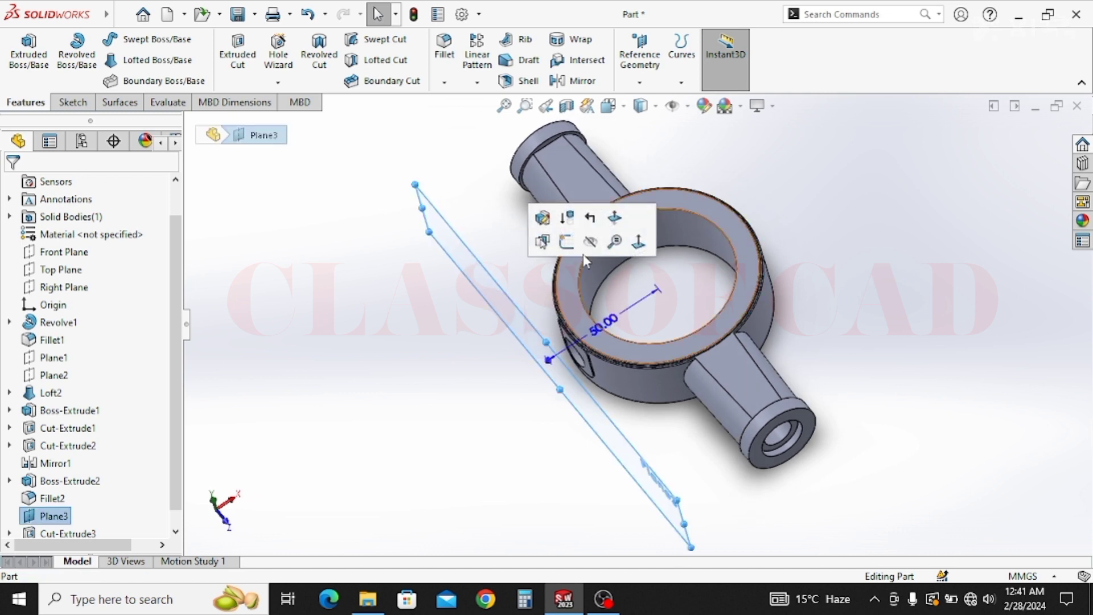
{"action": "left_click", "coordinate": [588, 220]}
{"action": "scroll", "coordinate": [583, 284], "scroll_direction": "up", "scroll_amount": 2}
{"action": "middle_click_drag", "start_coordinate": [572, 342], "coordinate": [575, 341]}
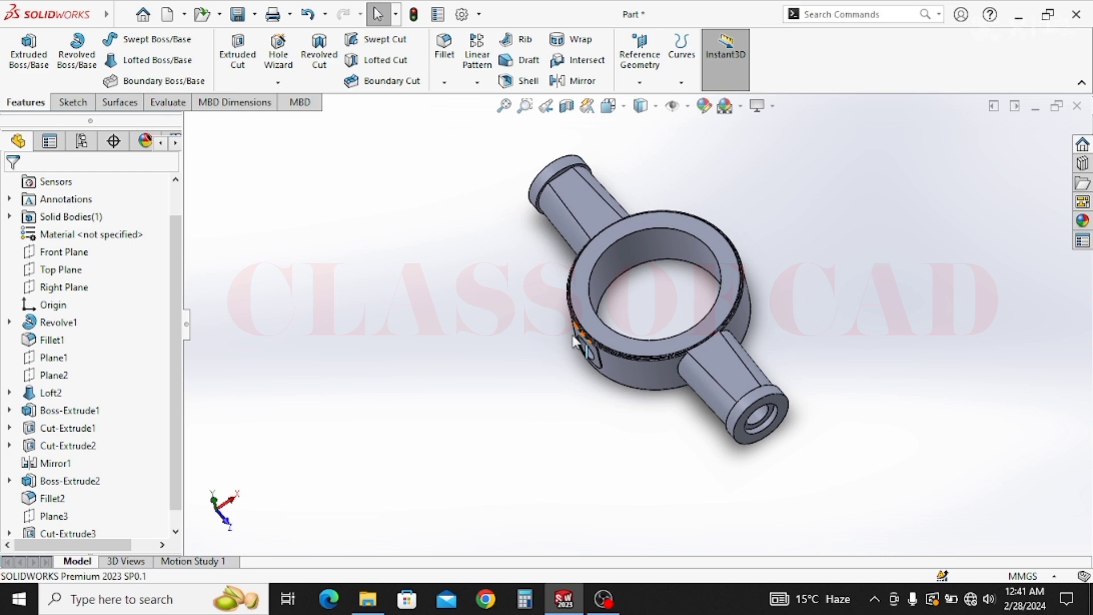
Set up a 0.3 mm radius fillet on both outer circular edges of the end collar on one handle.
{"action": "scroll", "coordinate": [795, 374], "scroll_direction": "down", "scroll_amount": 6}
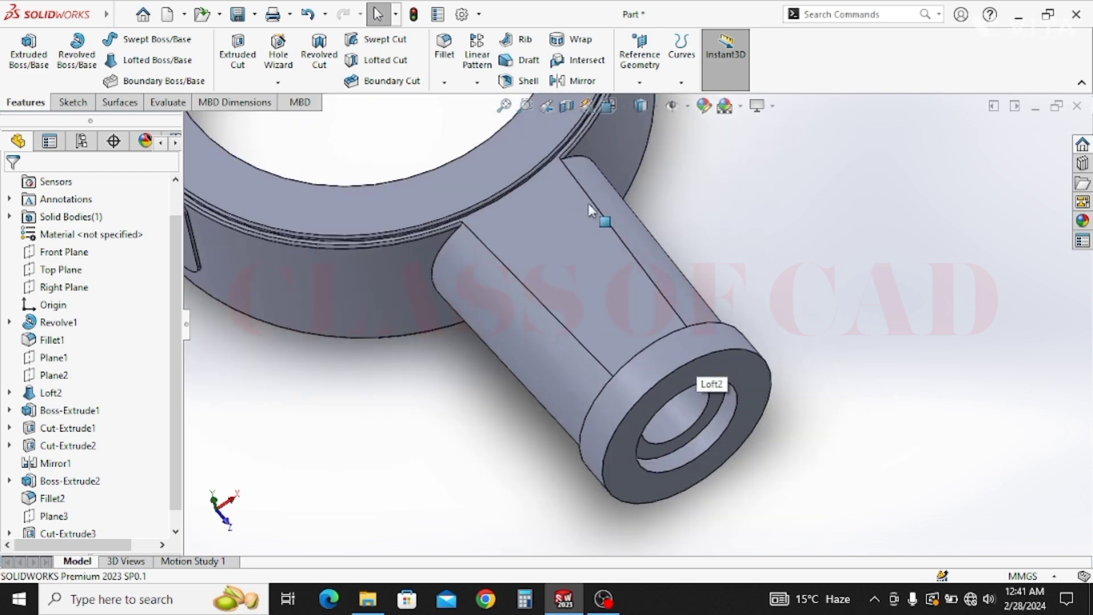
{"action": "left_click", "coordinate": [724, 345]}
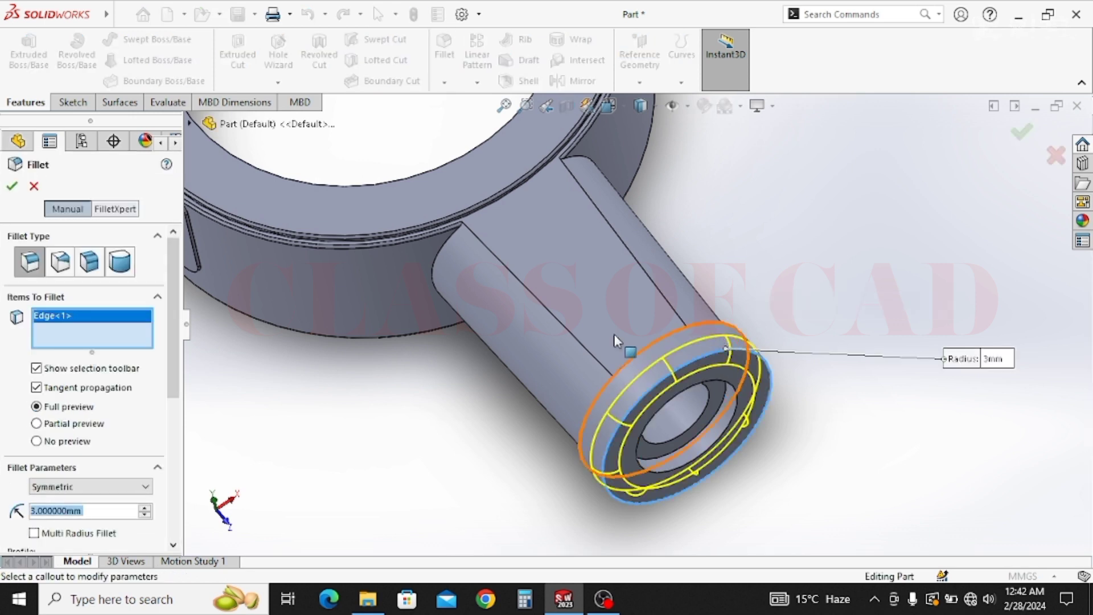
{"action": "key", "text": "BackSpace"}
{"action": "type", "text": "0.3"}
{"action": "key", "text": "Return"}
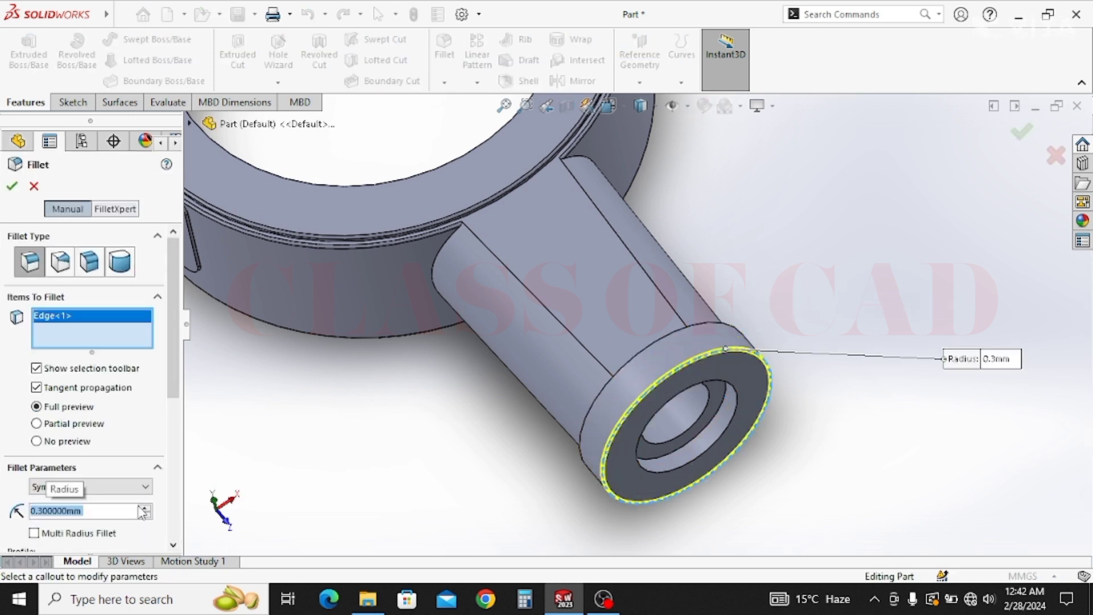
{"action": "left_click", "coordinate": [719, 322]}
Add both outer collar edges of the opposite handle to the 0.3 mm fillet and complete it.
{"action": "scroll", "coordinate": [666, 313], "scroll_direction": "up", "scroll_amount": 5}
{"action": "scroll", "coordinate": [513, 128], "scroll_direction": "down", "scroll_amount": 2}
{"action": "scroll", "coordinate": [488, 175], "scroll_direction": "down", "scroll_amount": 6}
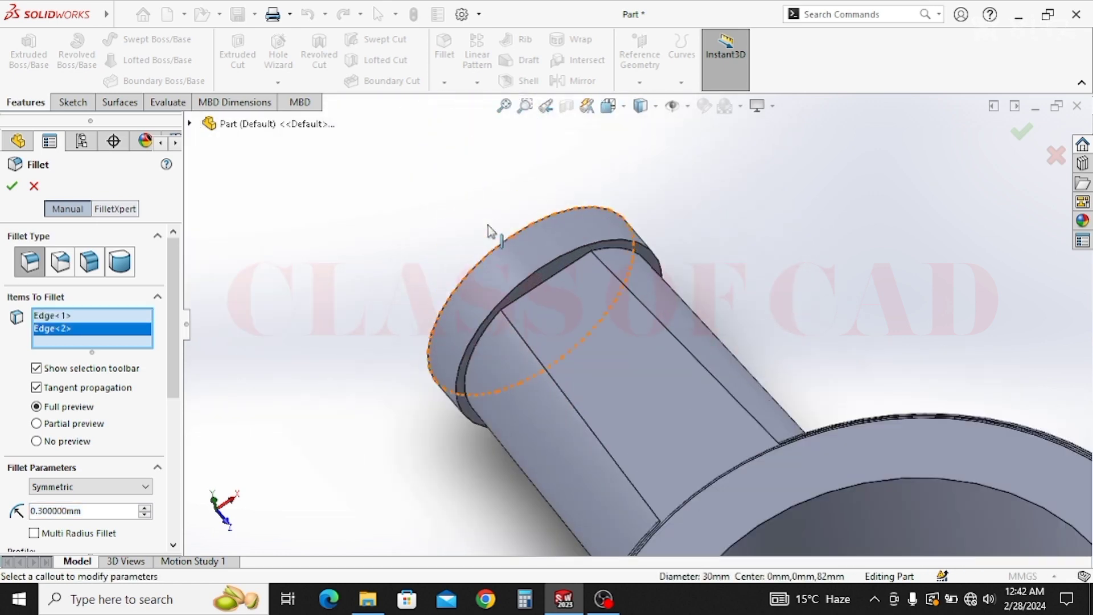
{"action": "left_click", "coordinate": [514, 258]}
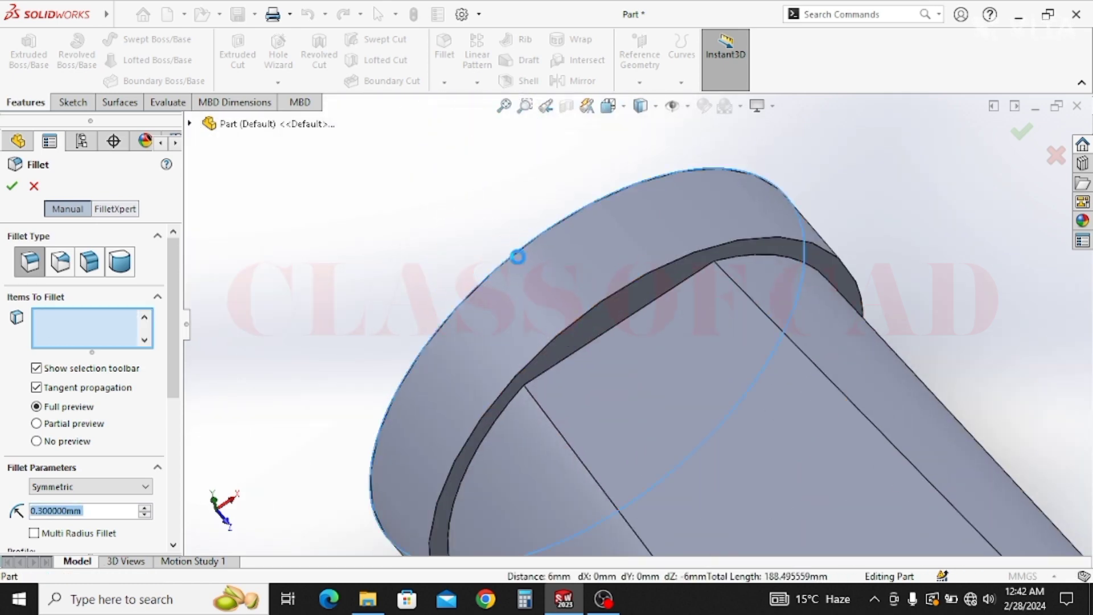
{"action": "scroll", "coordinate": [632, 319], "scroll_direction": "up", "scroll_amount": 6}
{"action": "middle_click_drag", "start_coordinate": [706, 362], "coordinate": [620, 393]}
{"action": "scroll", "coordinate": [420, 363], "scroll_direction": "down", "scroll_amount": 5}
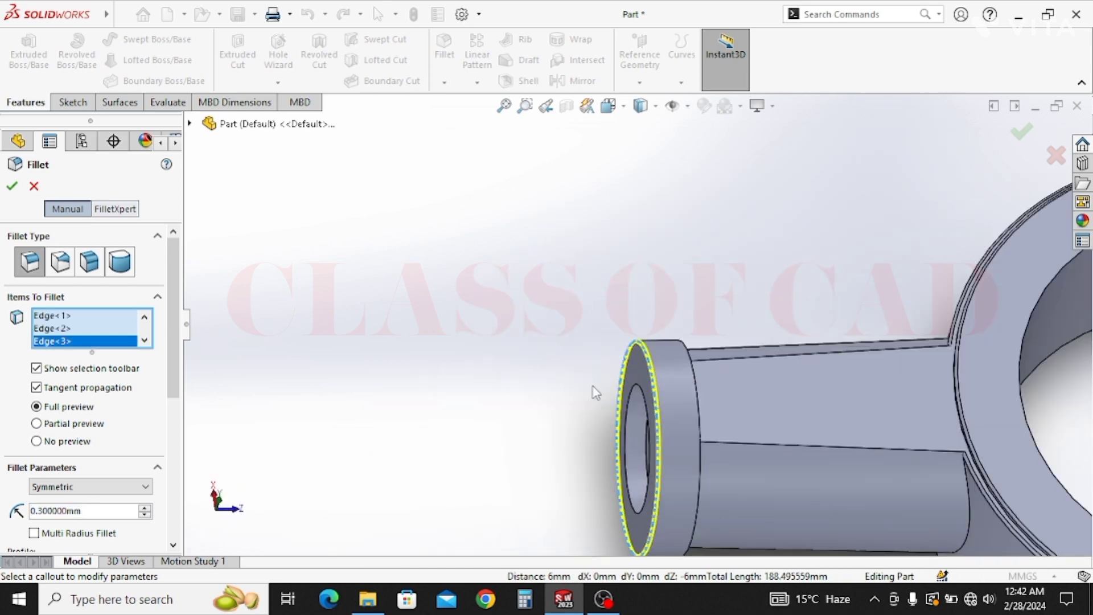
{"action": "left_click", "coordinate": [697, 402]}
{"action": "scroll", "coordinate": [537, 239], "scroll_direction": "up", "scroll_amount": 6}
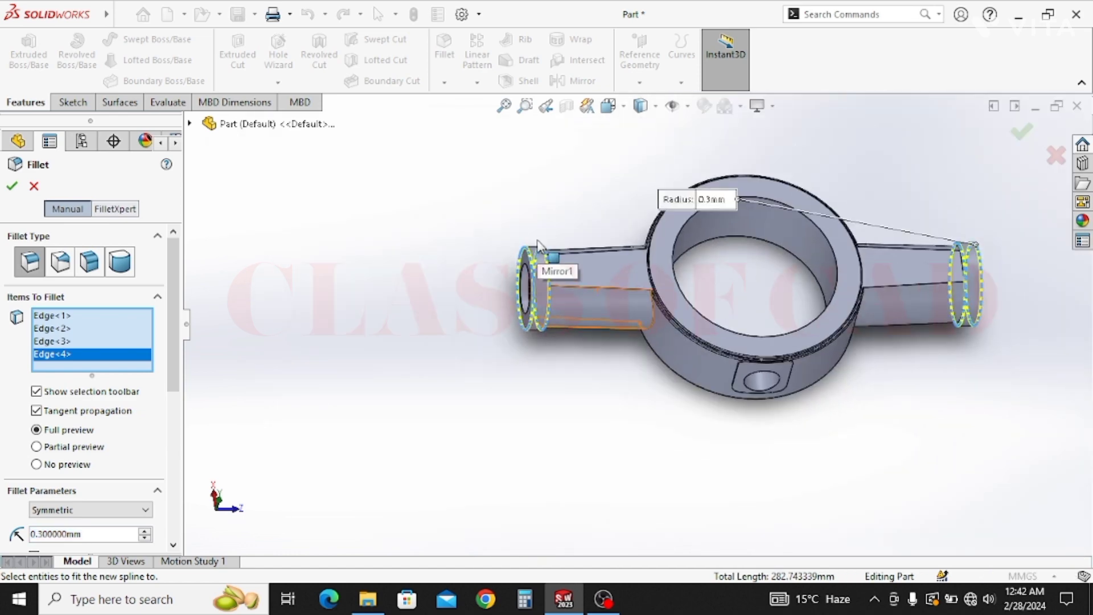
{"action": "left_click", "coordinate": [18, 189]}
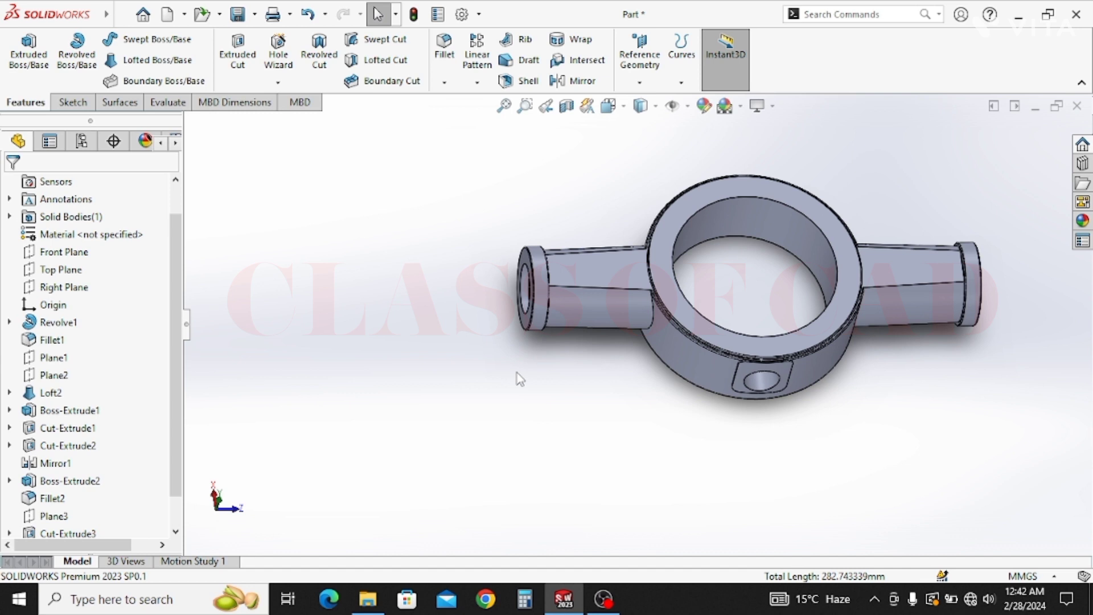
Start a thread on the circular edge of one handle's inner bore, with a blind depth of 15 mm.
{"action": "middle_click_drag", "start_coordinate": [592, 373], "coordinate": [805, 451]}
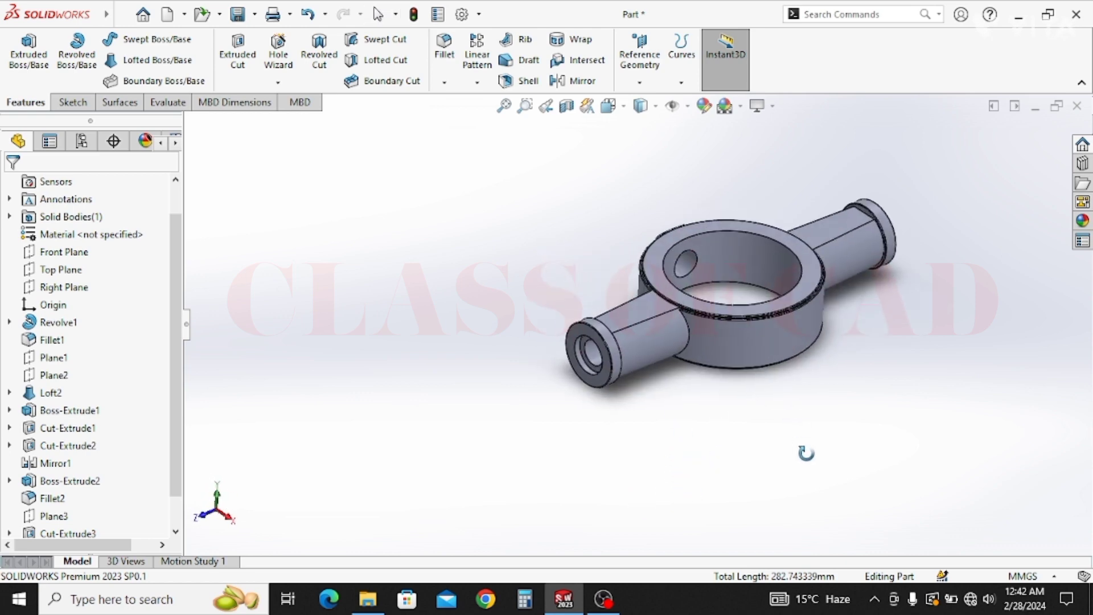
{"action": "scroll", "coordinate": [647, 378], "scroll_direction": "down", "scroll_amount": 6}
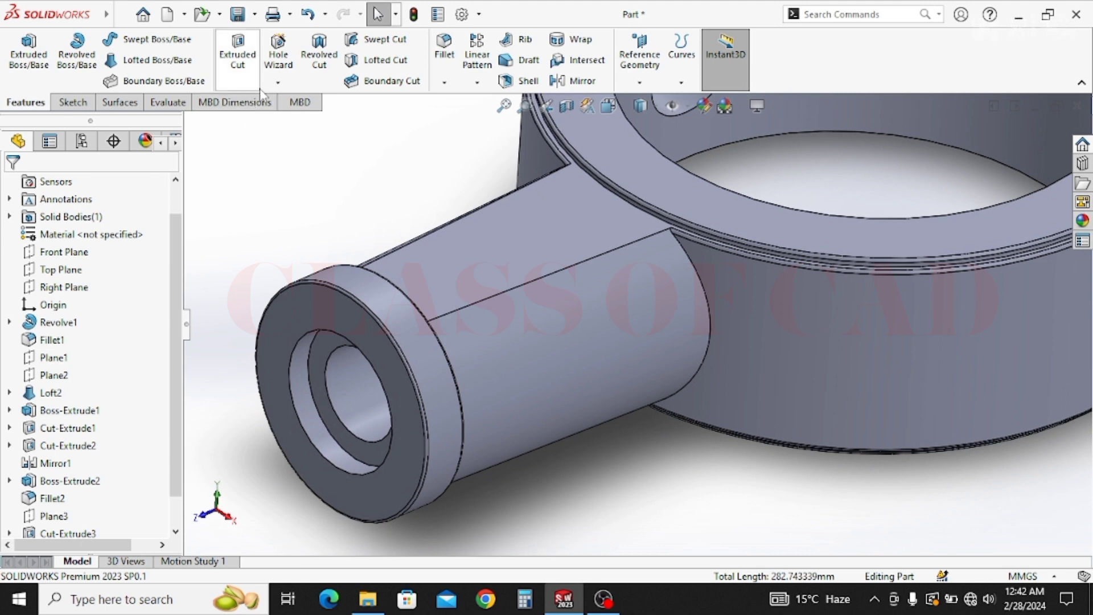
{"action": "left_click", "coordinate": [283, 85]}
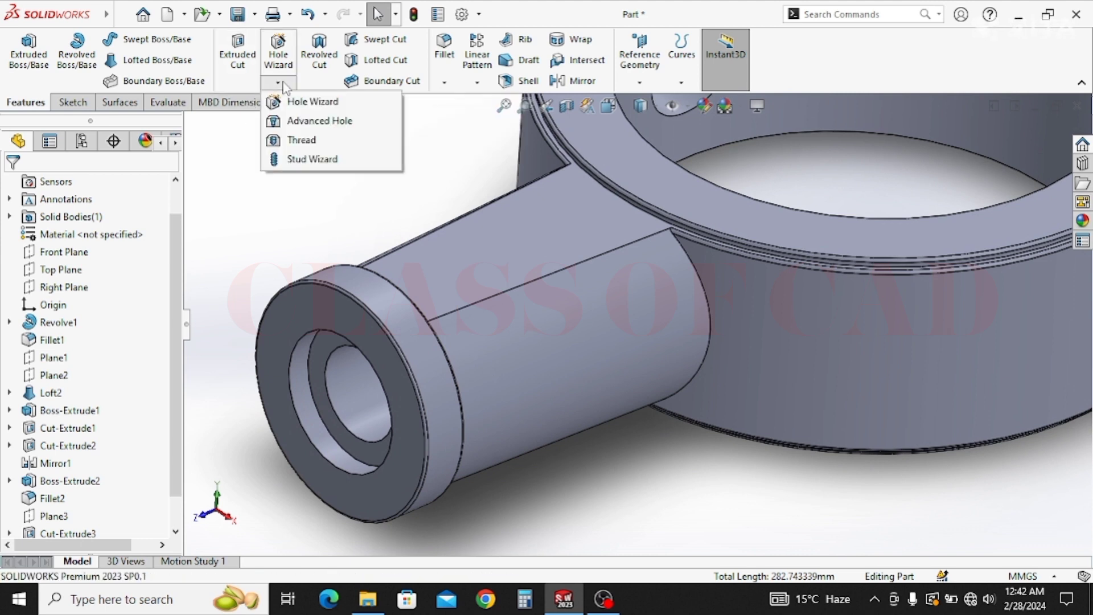
{"action": "left_click", "coordinate": [296, 142]}
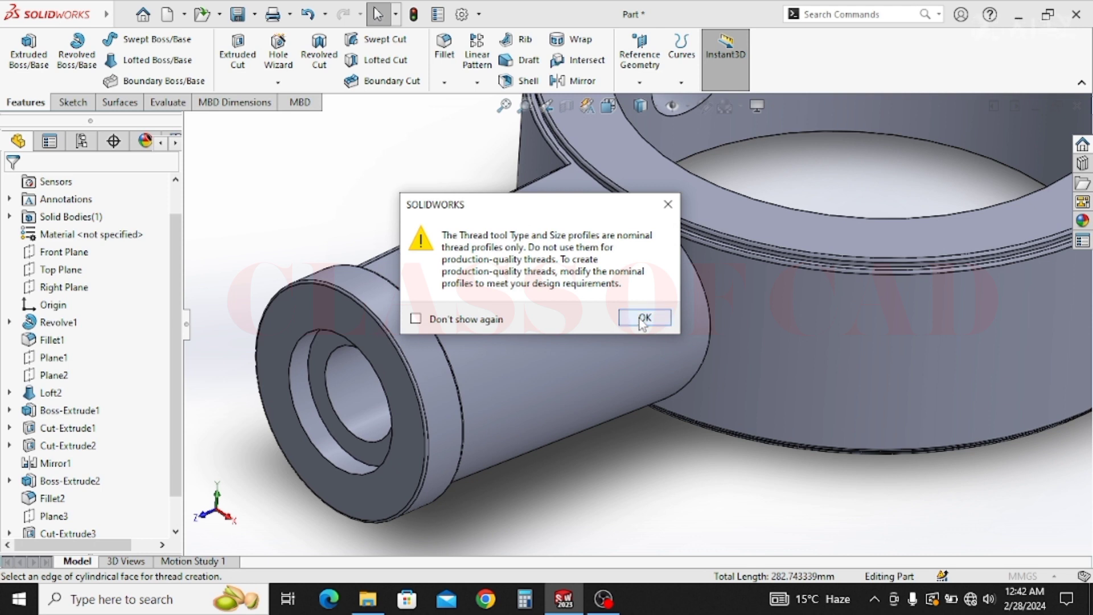
{"action": "left_click", "coordinate": [645, 318]}
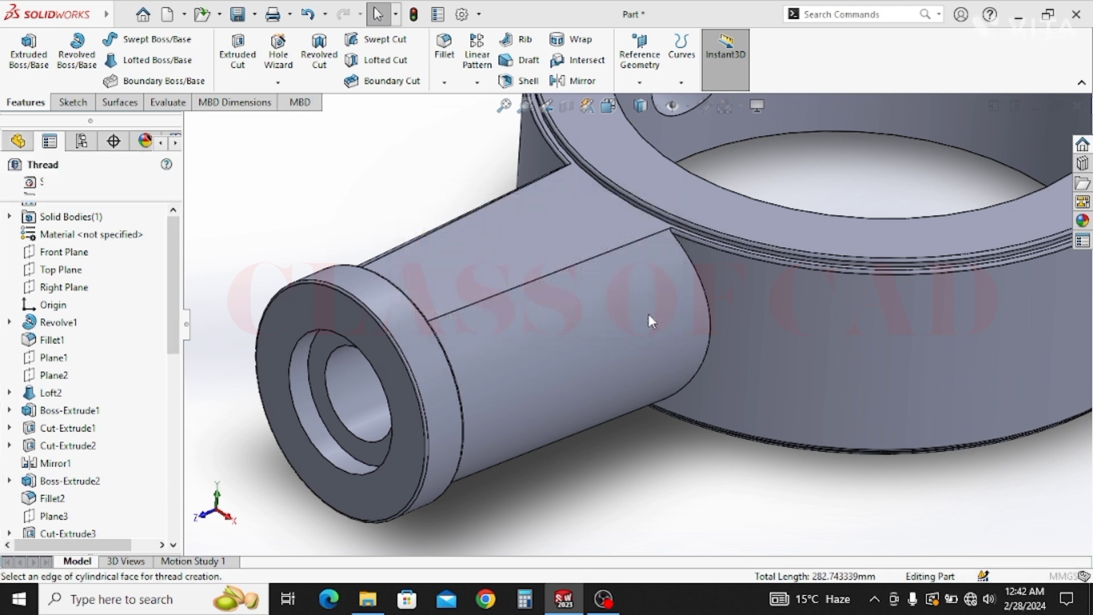
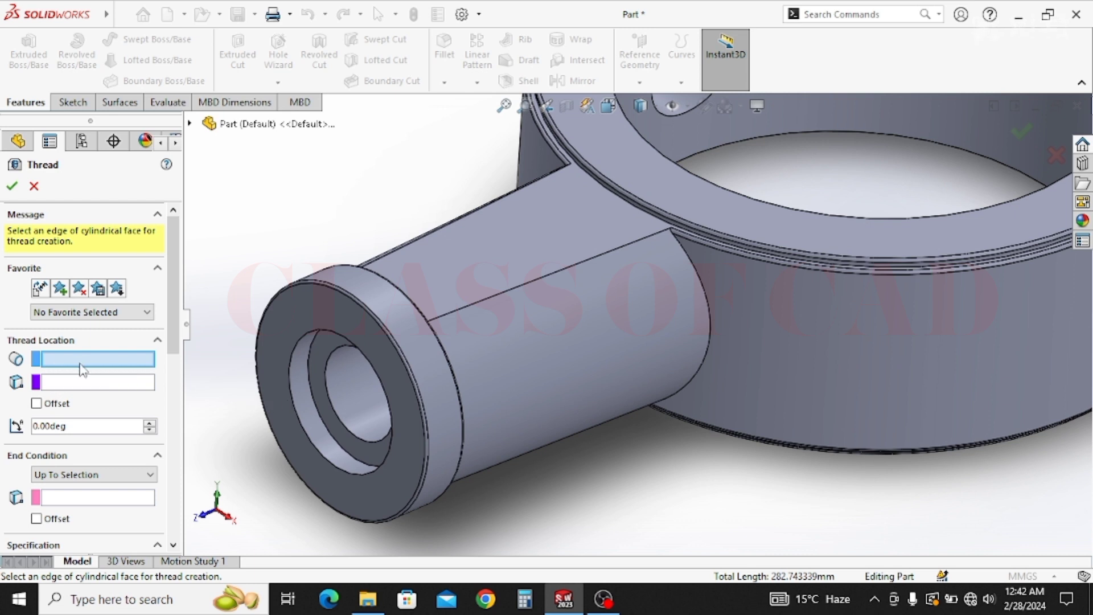
{"action": "left_click", "coordinate": [330, 404]}
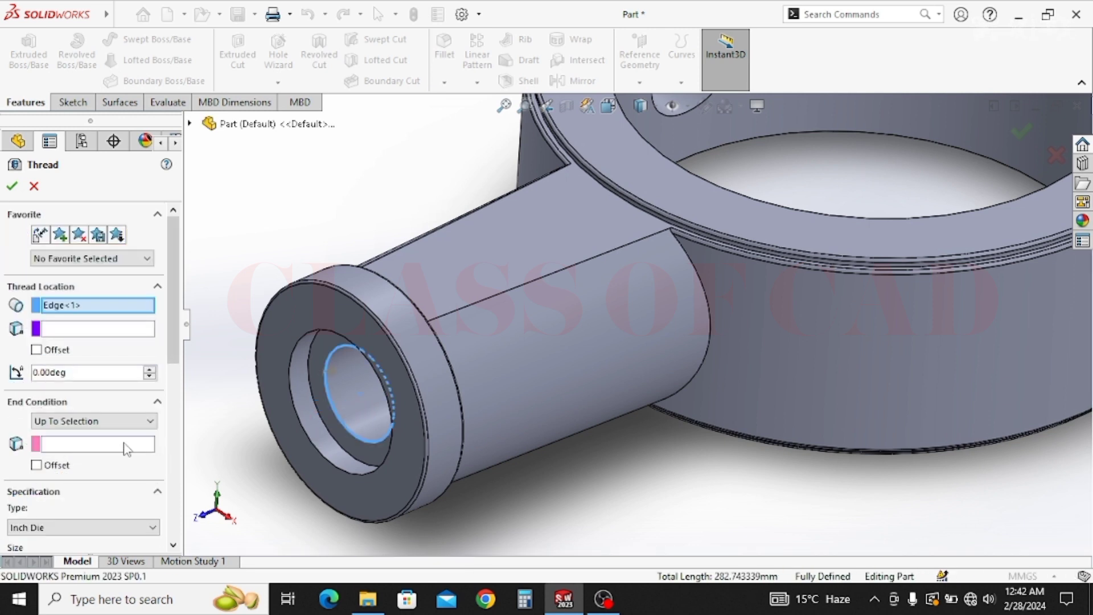
{"action": "left_click", "coordinate": [111, 422]}
{"action": "left_click", "coordinate": [86, 435]}
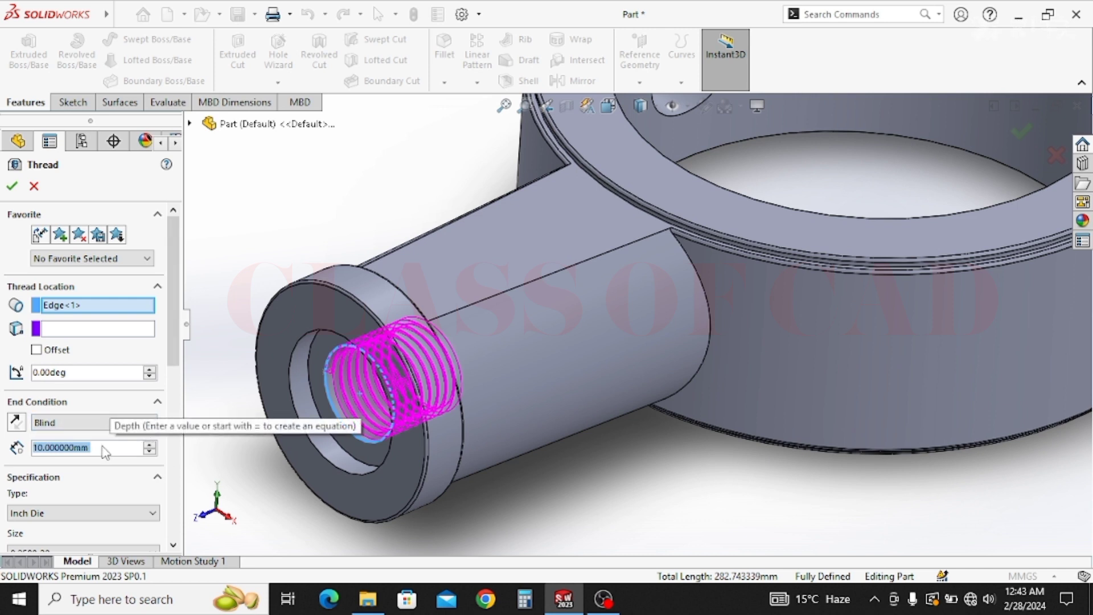
{"action": "type", "text": "15"}
{"action": "key", "text": "Return"}
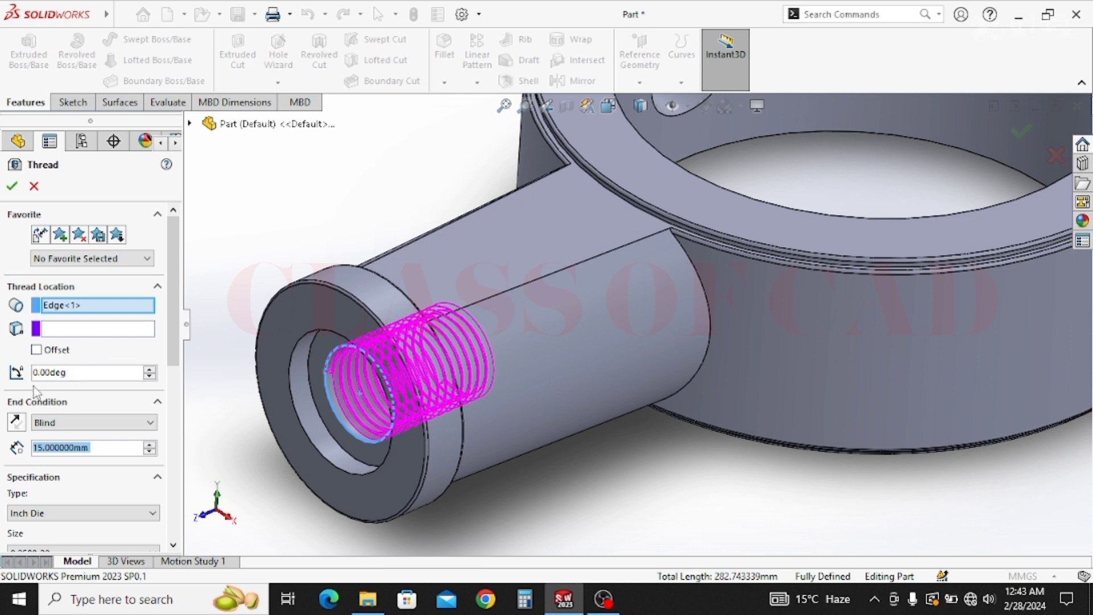
Try to create the Inch Die 0.2500-20 bore thread as a cut thread and override its pitch to 1.5 mm.
{"action": "left_click_drag", "start_coordinate": [174, 337], "coordinate": [185, 428]}
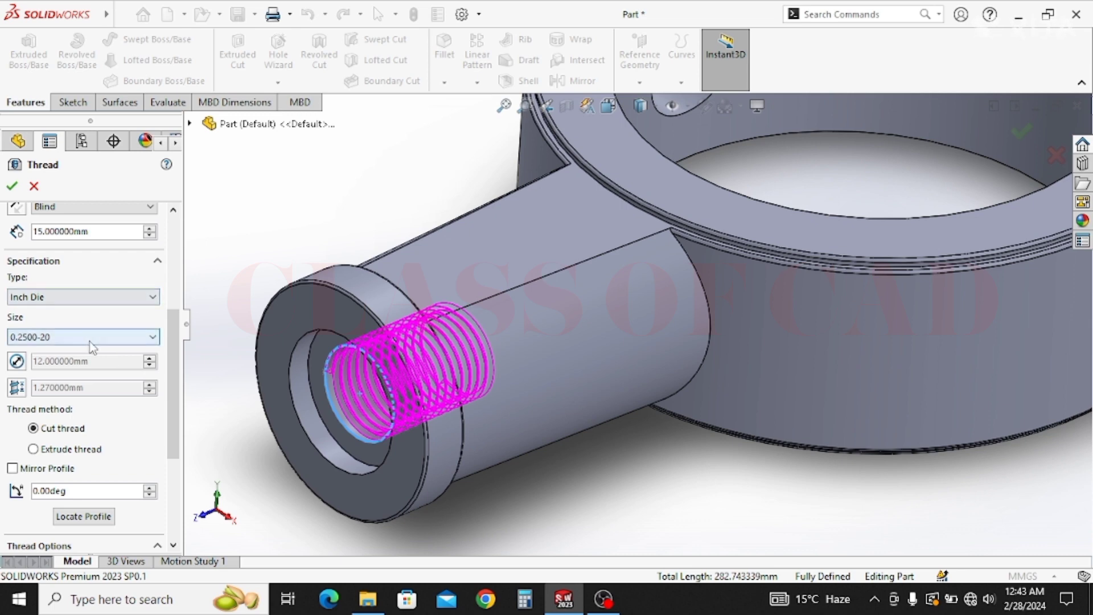
{"action": "scroll", "coordinate": [273, 403], "scroll_direction": "up", "scroll_amount": 3}
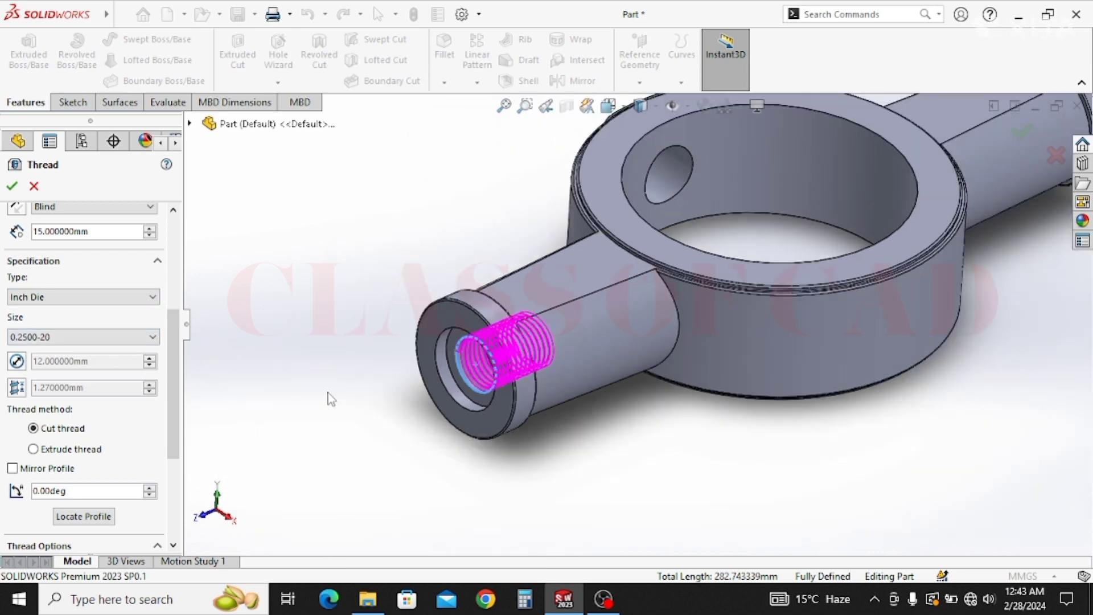
{"action": "left_click", "coordinate": [13, 188]}
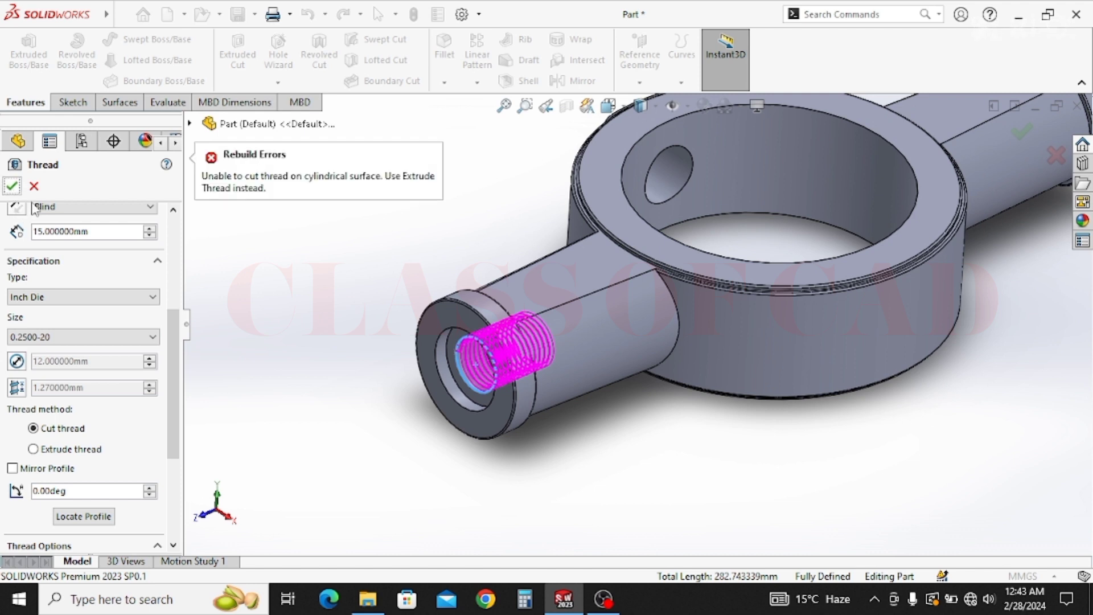
{"action": "left_click", "coordinate": [22, 391]}
{"action": "left_click_drag", "start_coordinate": [101, 390], "coordinate": [3, 396]}
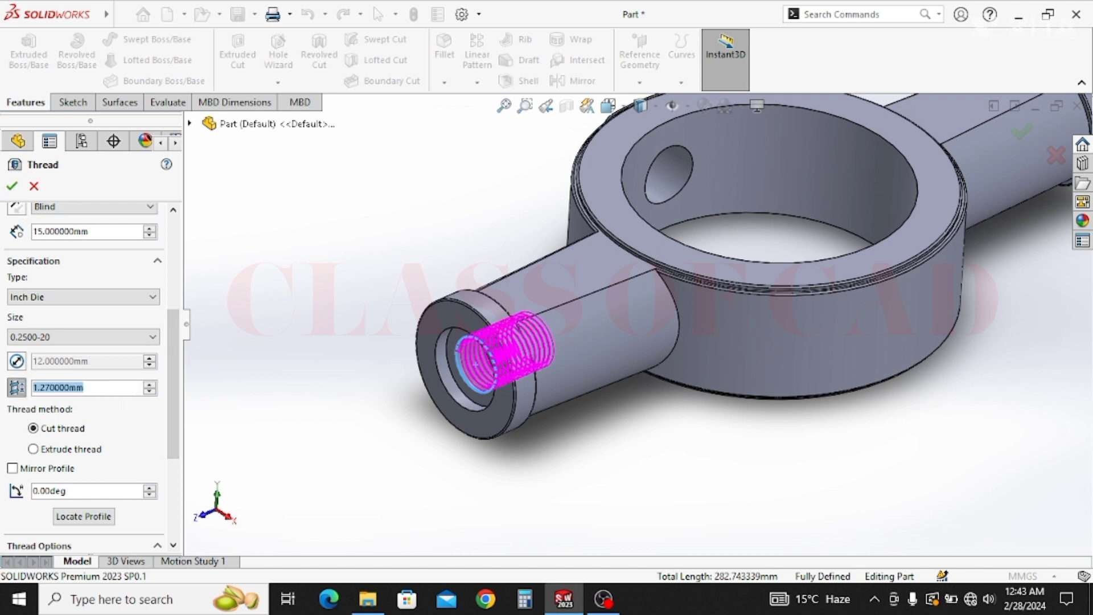
{"action": "type", "text": "1.5"}
{"action": "key", "text": "Return"}
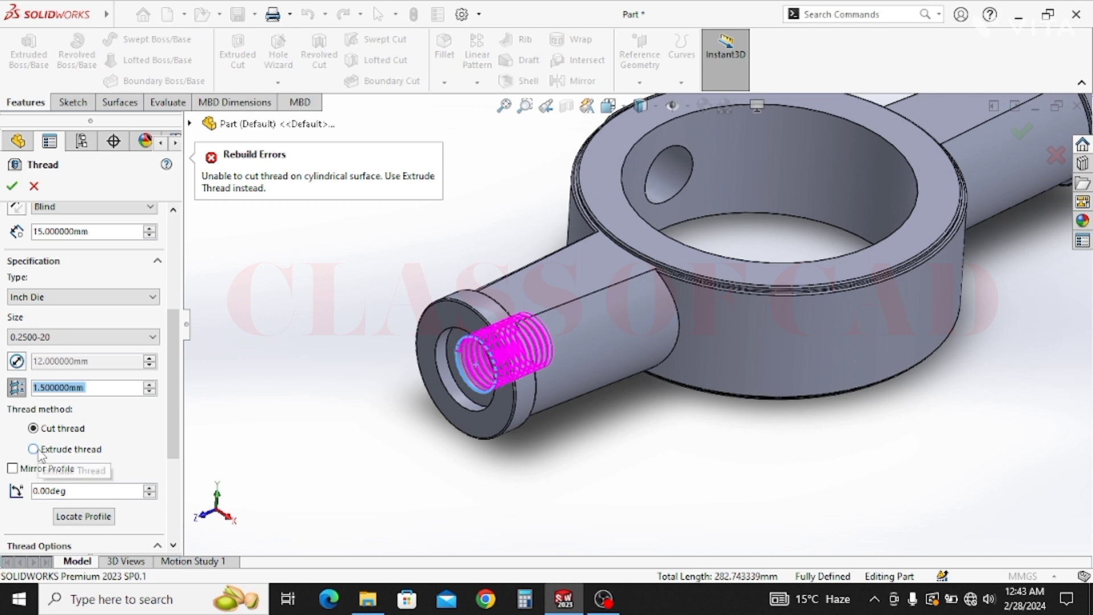
Change the thread method to Extrude thread and create the thread in the handle bore.
{"action": "scroll", "coordinate": [487, 390], "scroll_direction": "down", "scroll_amount": 3}
{"action": "middle_click_drag", "start_coordinate": [481, 390], "coordinate": [419, 402], "text": "ctrl"}
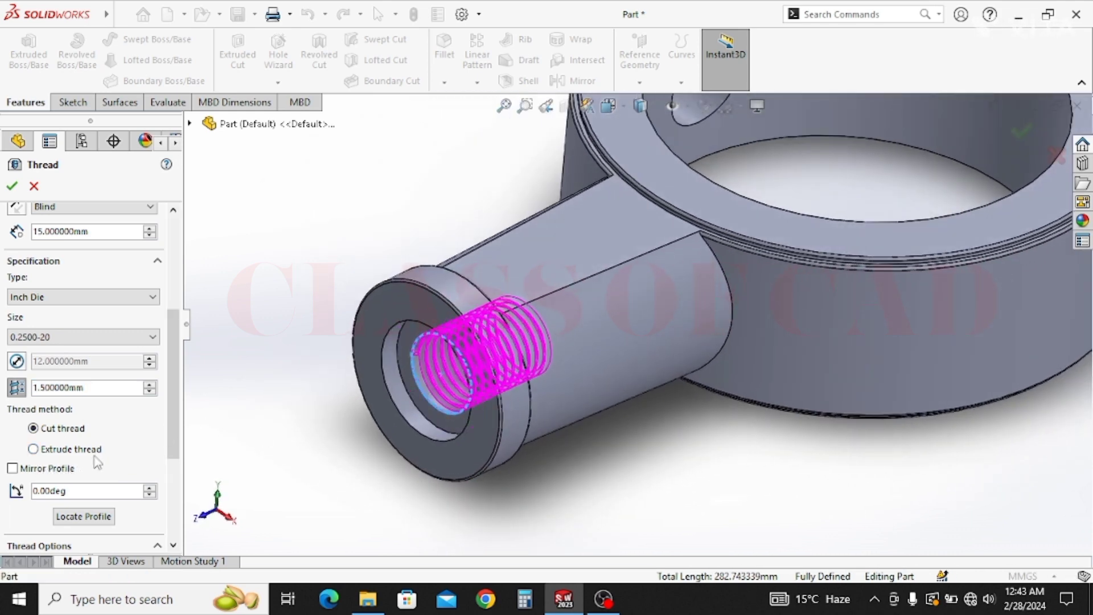
{"action": "left_click", "coordinate": [35, 450]}
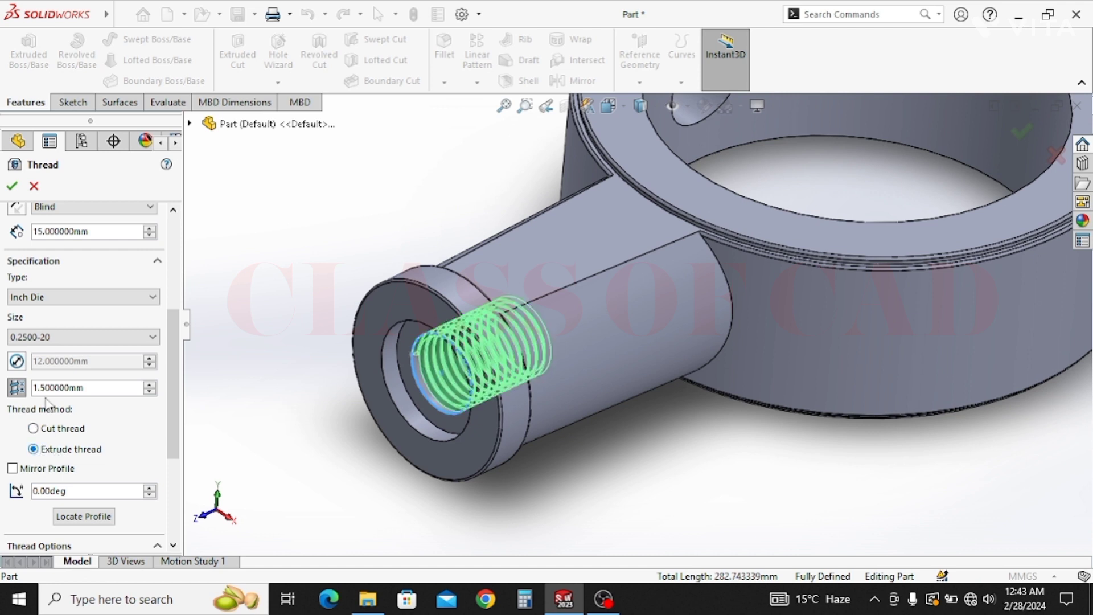
{"action": "left_click", "coordinate": [12, 186]}
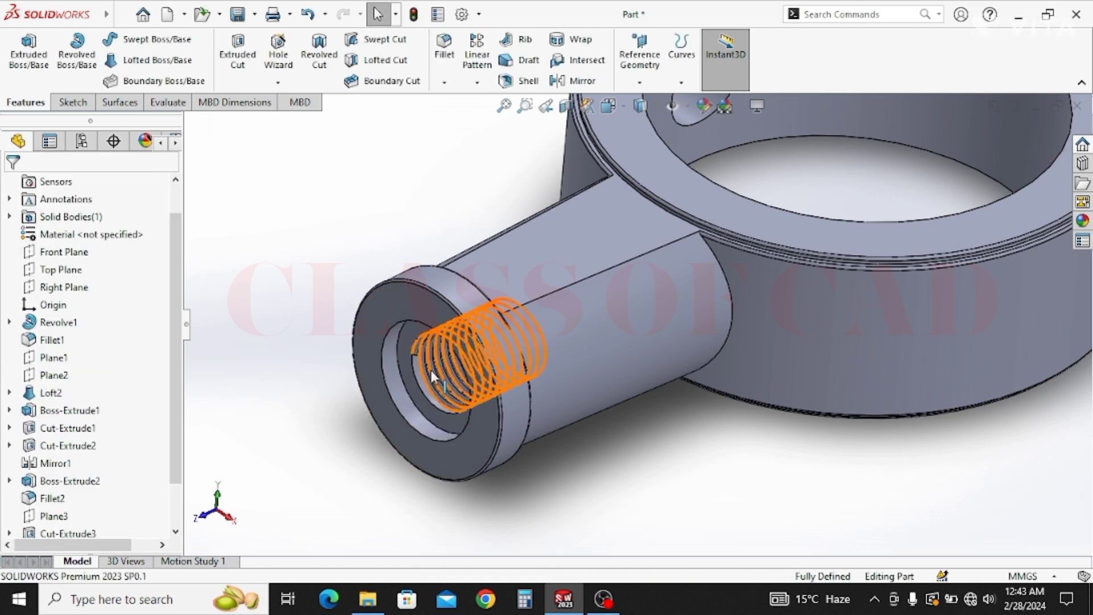
Create an extruded Inch Die 0.2500-20 thread with a blind depth of 15 mm in the opposite handle's bore.
{"action": "scroll", "coordinate": [444, 367], "scroll_direction": "up", "scroll_amount": 2}
{"action": "middle_click_drag", "start_coordinate": [911, 369], "coordinate": [692, 454], "text": "ctrl"}
{"action": "middle_click_drag", "start_coordinate": [921, 334], "coordinate": [722, 349]}
{"action": "middle_click_drag", "start_coordinate": [825, 323], "coordinate": [466, 403], "text": "ctrl"}
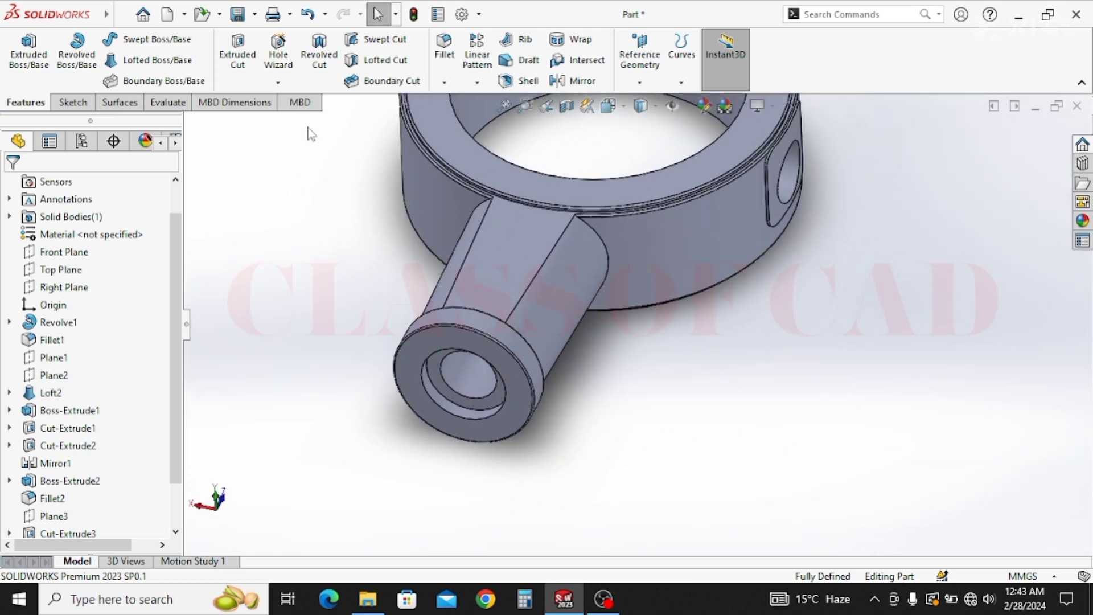
{"action": "left_click", "coordinate": [277, 82]}
{"action": "left_click", "coordinate": [298, 143]}
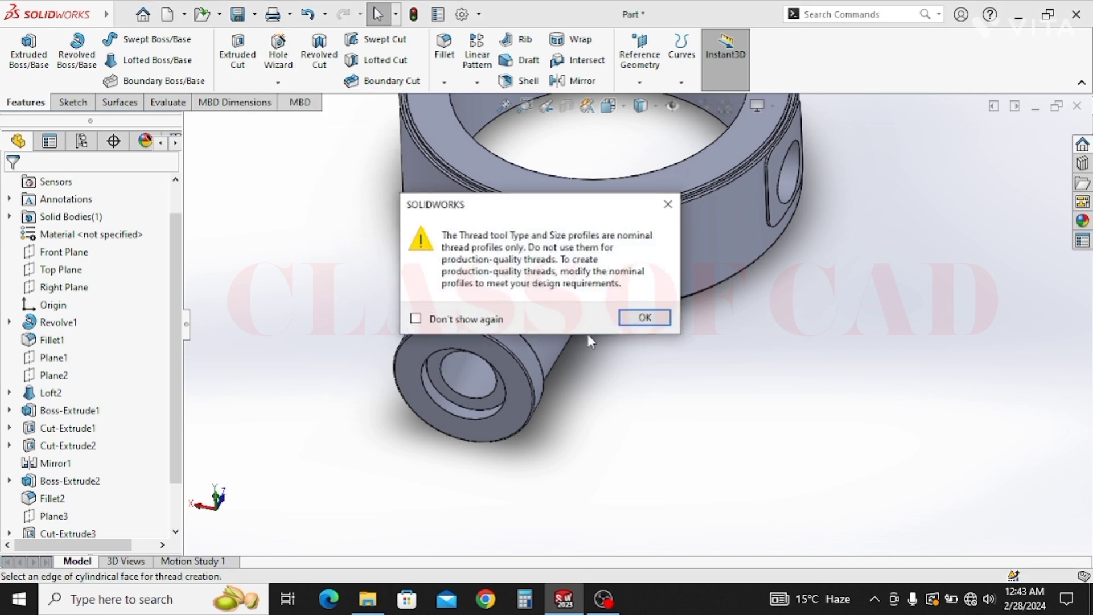
{"action": "left_click", "coordinate": [644, 317]}
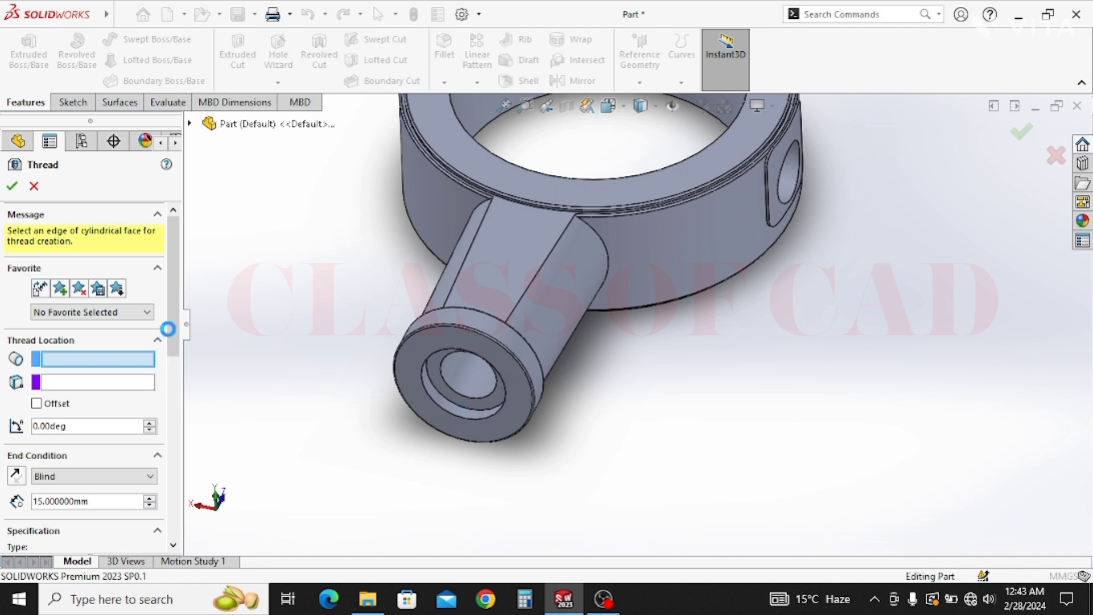
{"action": "scroll", "coordinate": [178, 323], "scroll_direction": "down", "scroll_amount": 3}
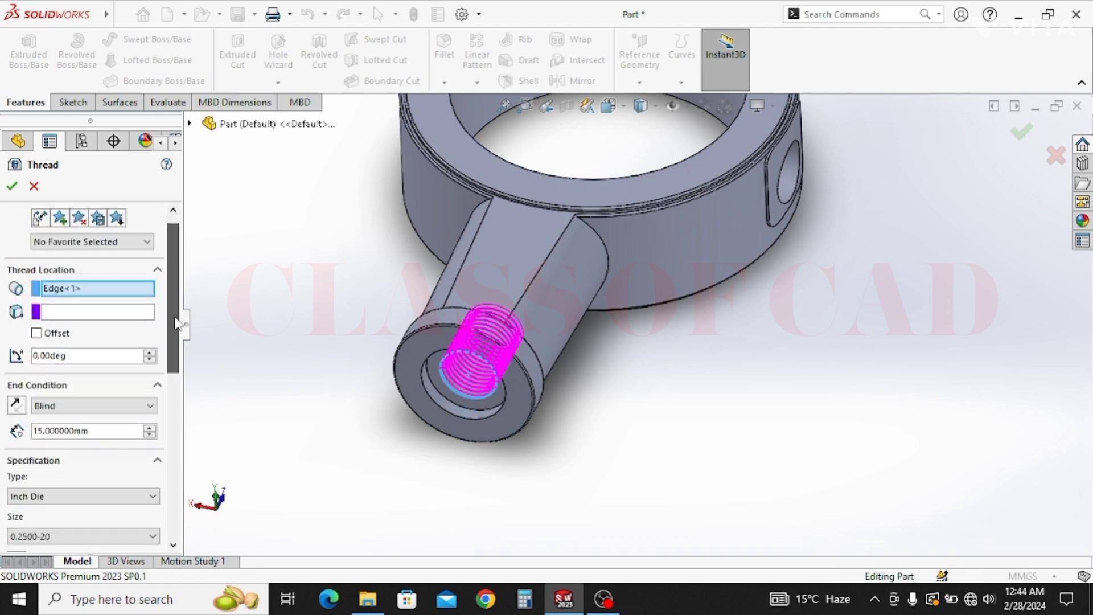
{"action": "left_click_drag", "start_coordinate": [178, 323], "coordinate": [183, 431]}
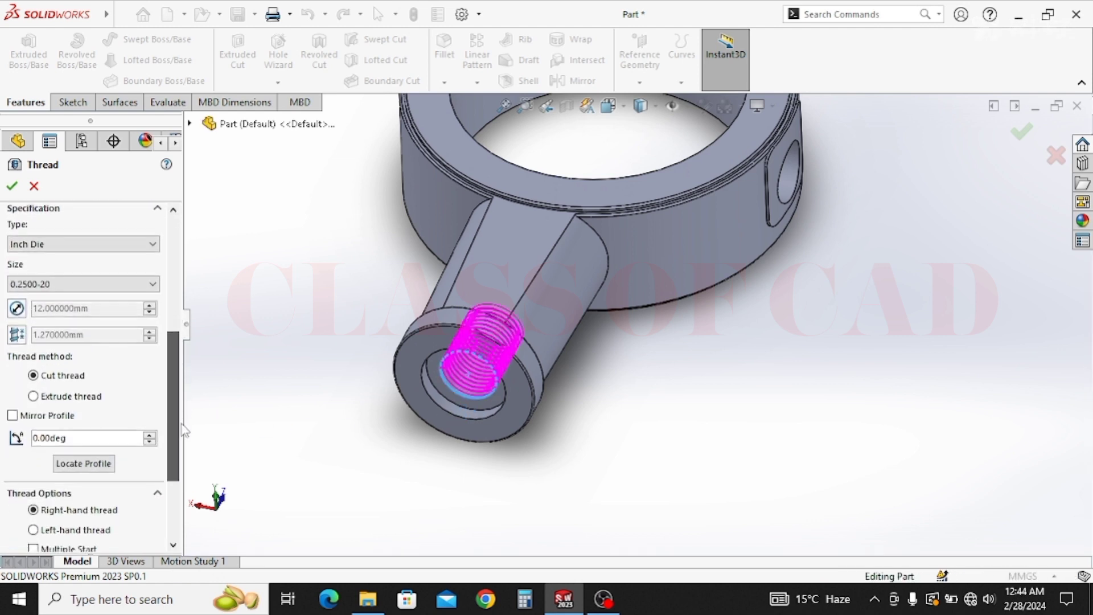
{"action": "left_click", "coordinate": [59, 400]}
{"action": "left_click_drag", "start_coordinate": [174, 408], "coordinate": [181, 298]}
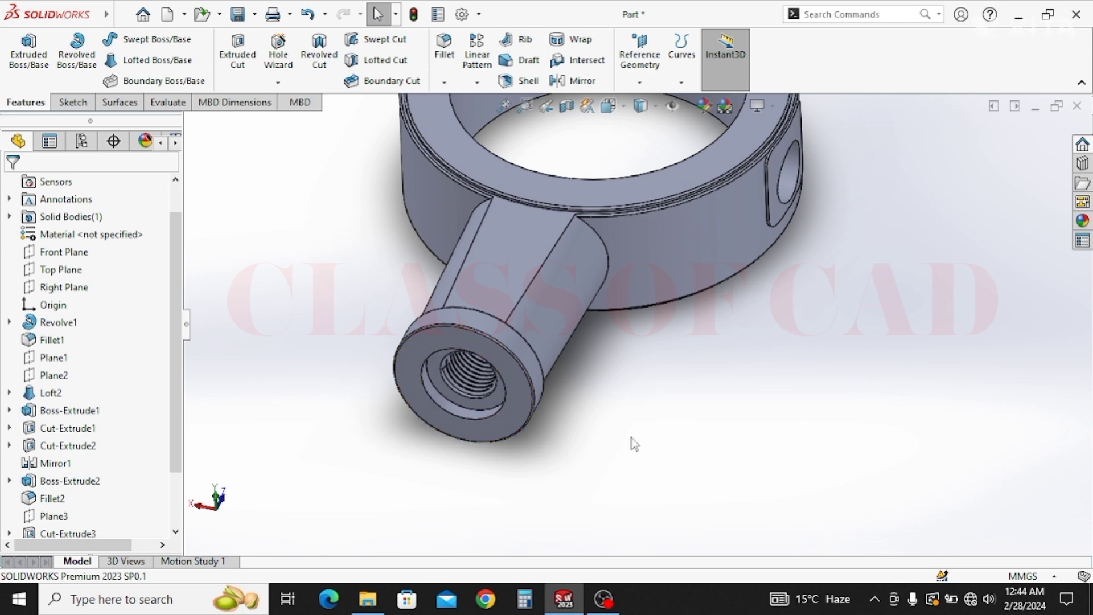
Start a sketch on the flat upper faces of the two handles, viewed squarely with the handles running horizontally.
{"action": "scroll", "coordinate": [717, 349], "scroll_direction": "up", "scroll_amount": 2}
{"action": "middle_click_drag", "start_coordinate": [716, 349], "coordinate": [580, 488], "text": "ctrl"}
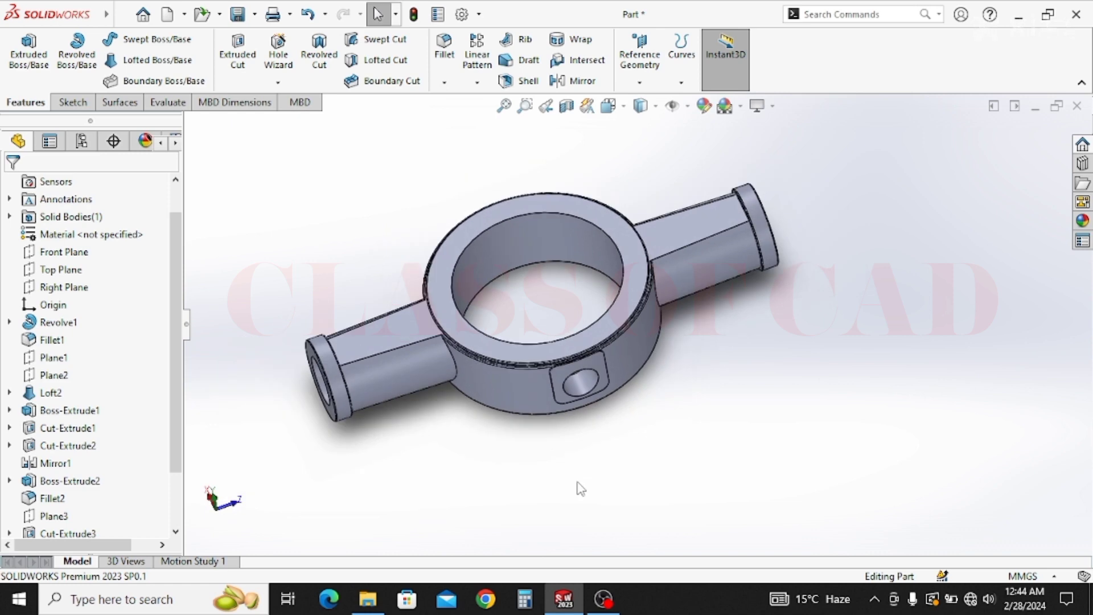
{"action": "left_click", "coordinate": [394, 330]}
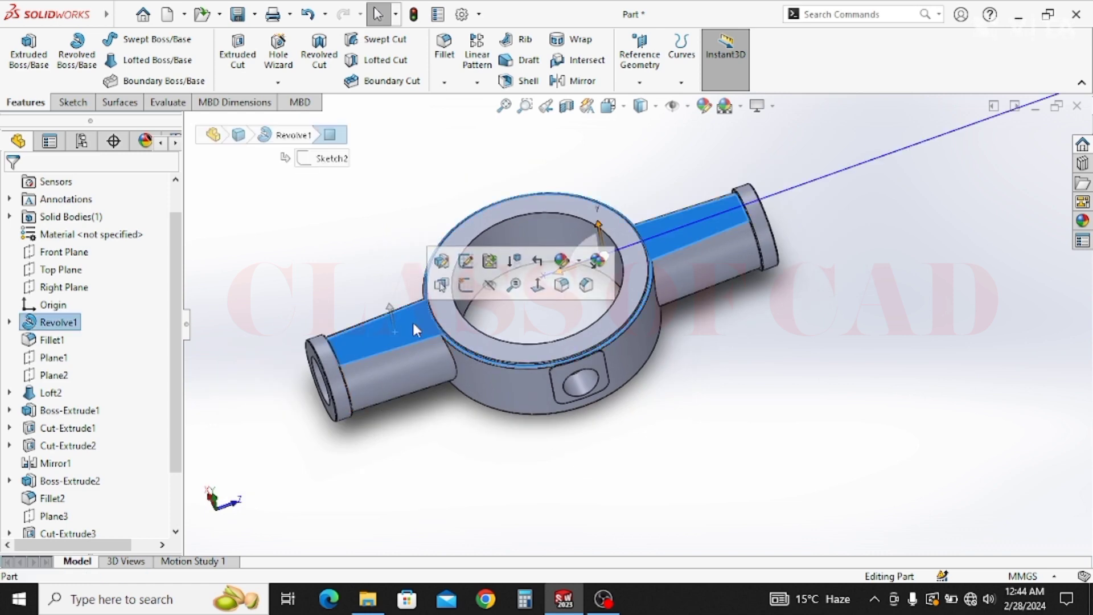
{"action": "left_click", "coordinate": [452, 289]}
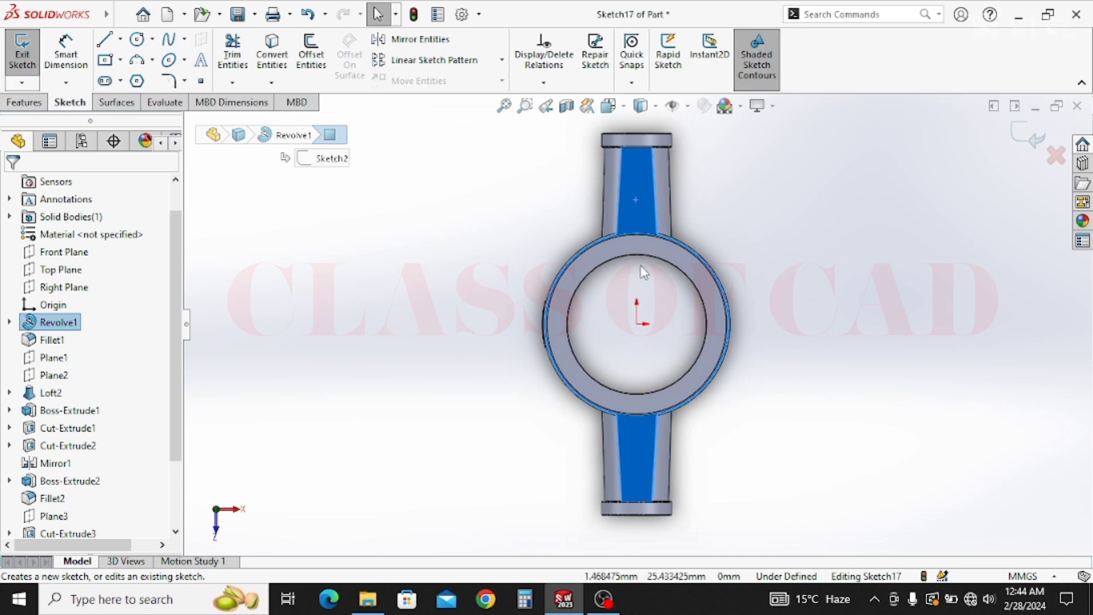
{"action": "middle_click_drag", "start_coordinate": [644, 272], "coordinate": [649, 164]}
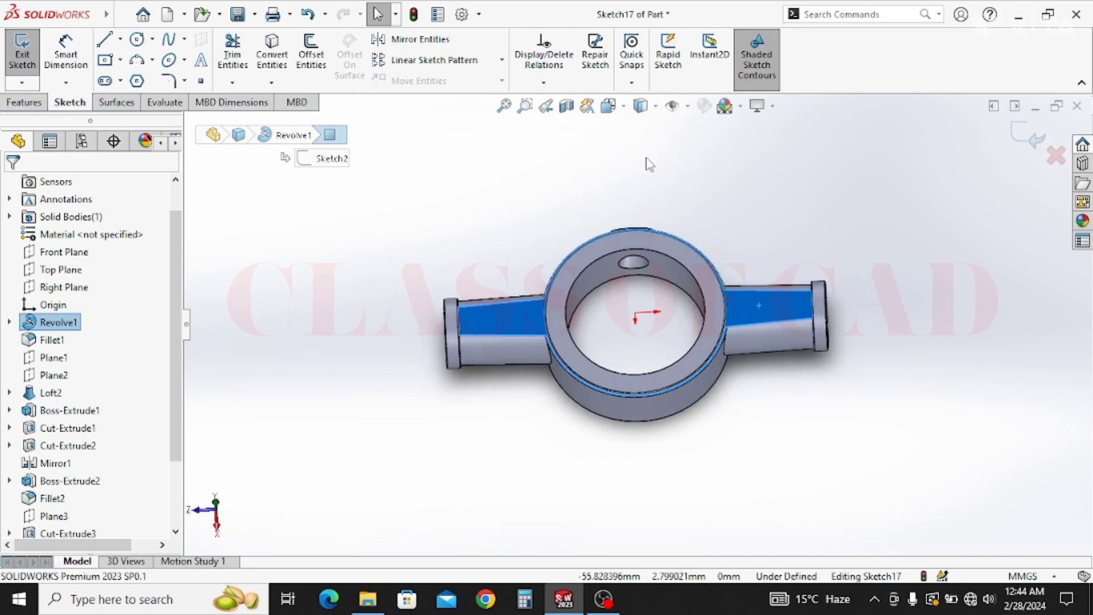
{"action": "left_click", "coordinate": [608, 107]}
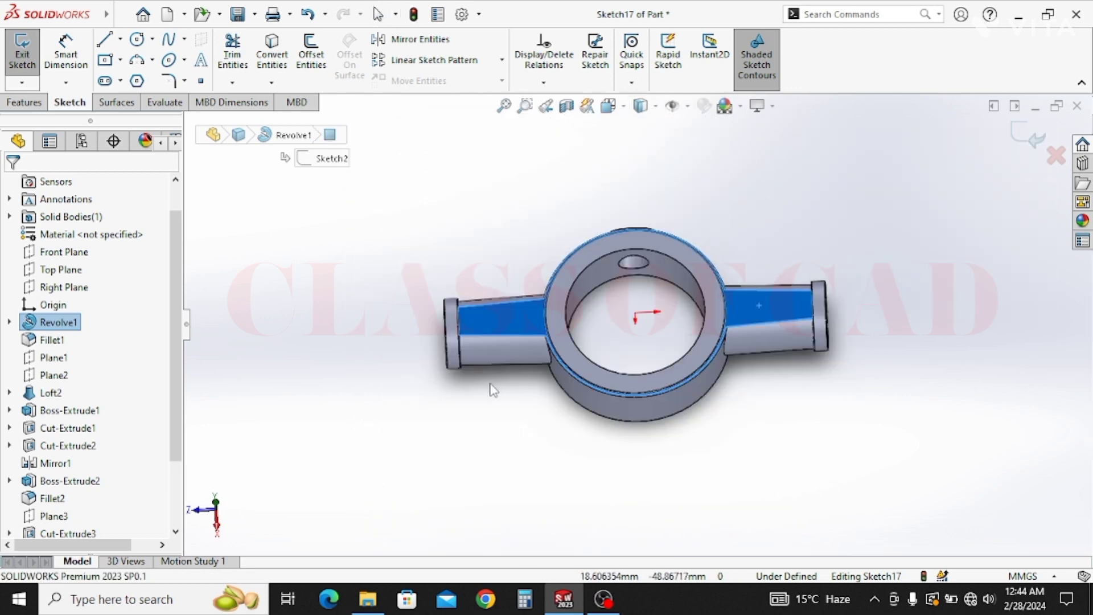
{"action": "key", "text": "ctrl+8"}
Sketch a horizontal construction centerline about 30 mm long on the flat face of the handle on the +Z side.
{"action": "left_click", "coordinate": [120, 39]}
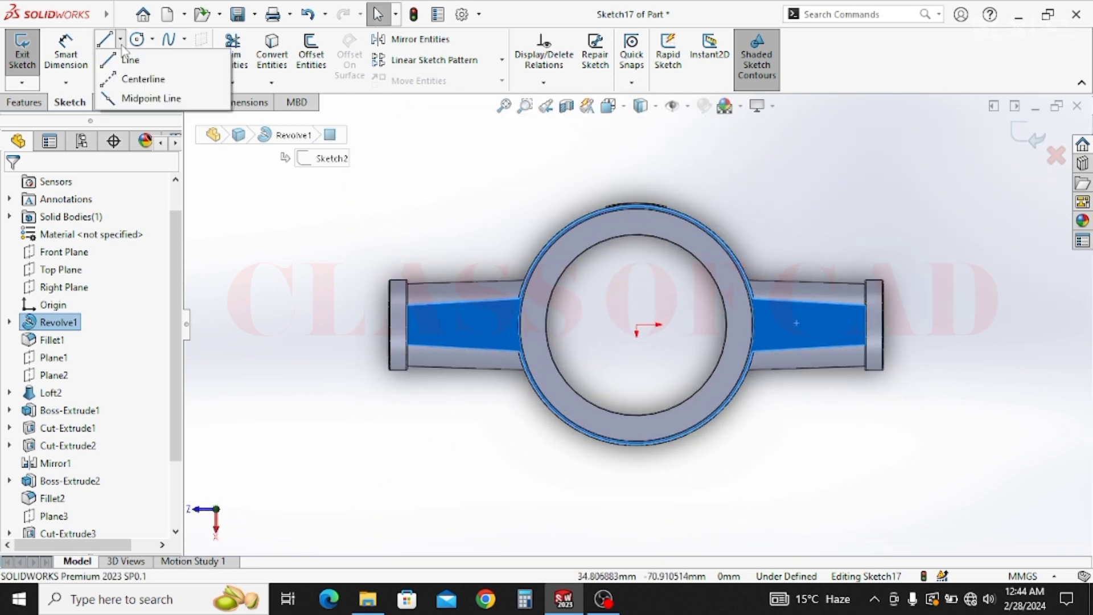
{"action": "left_click", "coordinate": [143, 78]}
{"action": "scroll", "coordinate": [441, 359], "scroll_direction": "down", "scroll_amount": 3}
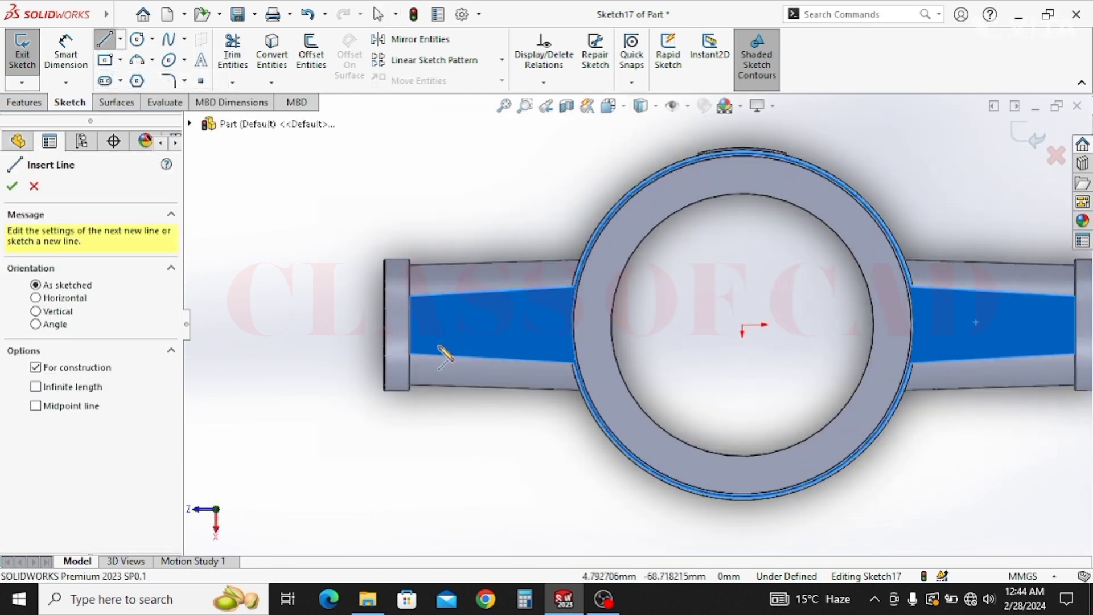
{"action": "left_click", "coordinate": [421, 343]}
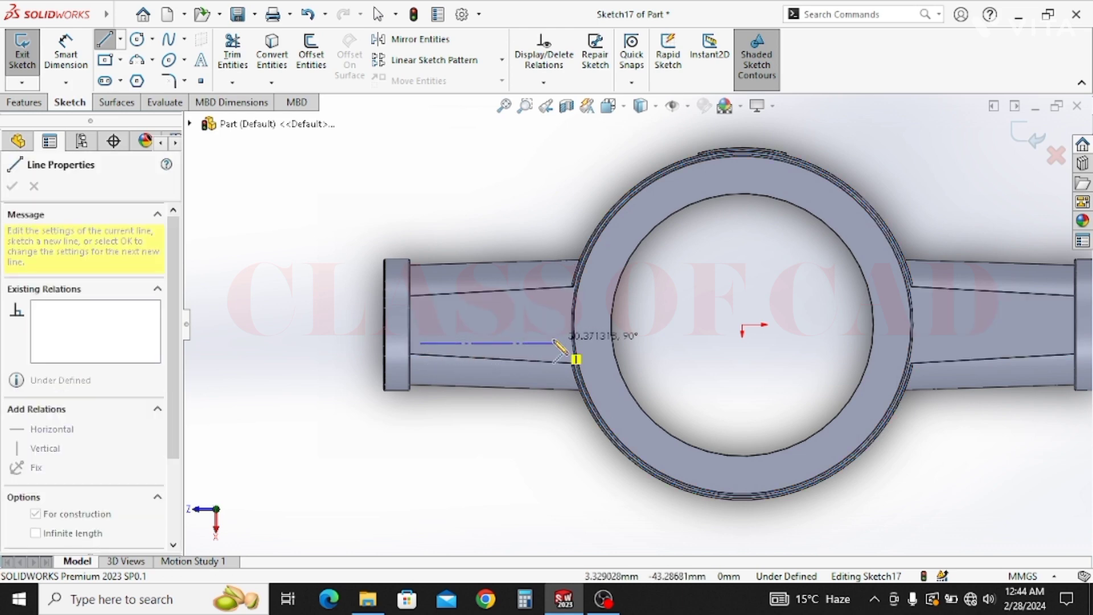
{"action": "left_click", "coordinate": [555, 343]}
{"action": "middle_click_drag", "start_coordinate": [708, 383], "coordinate": [526, 403], "text": "ctrl"}
{"action": "key", "text": "Escape"}
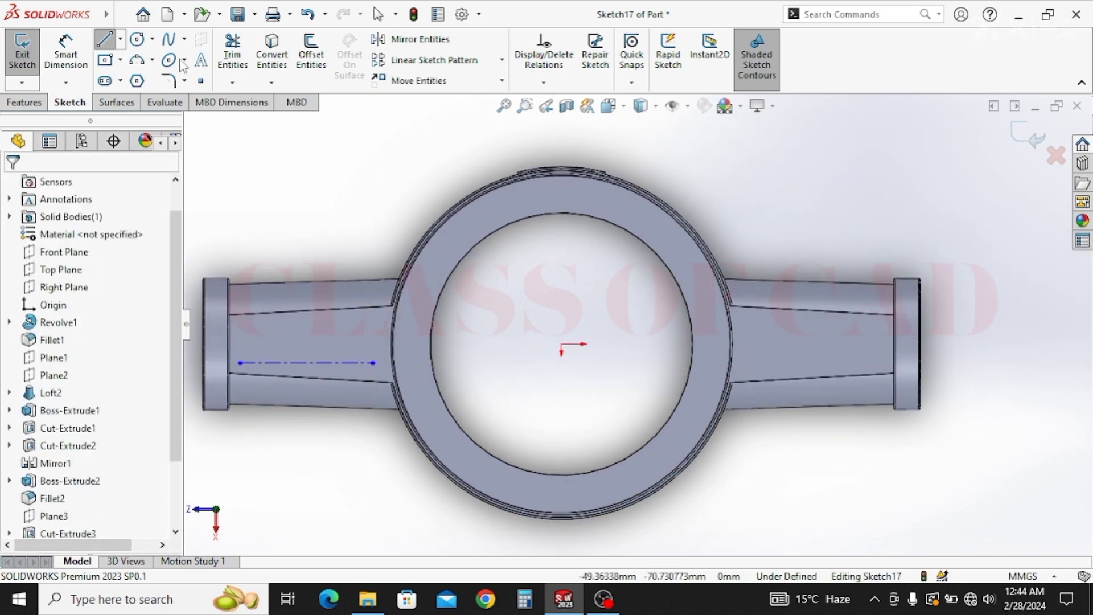
Sketch a second horizontal centerline about 30 mm long on the opposite handle's flat face, level with the first one.
{"action": "left_click", "coordinate": [120, 40]}
{"action": "left_click", "coordinate": [144, 79]}
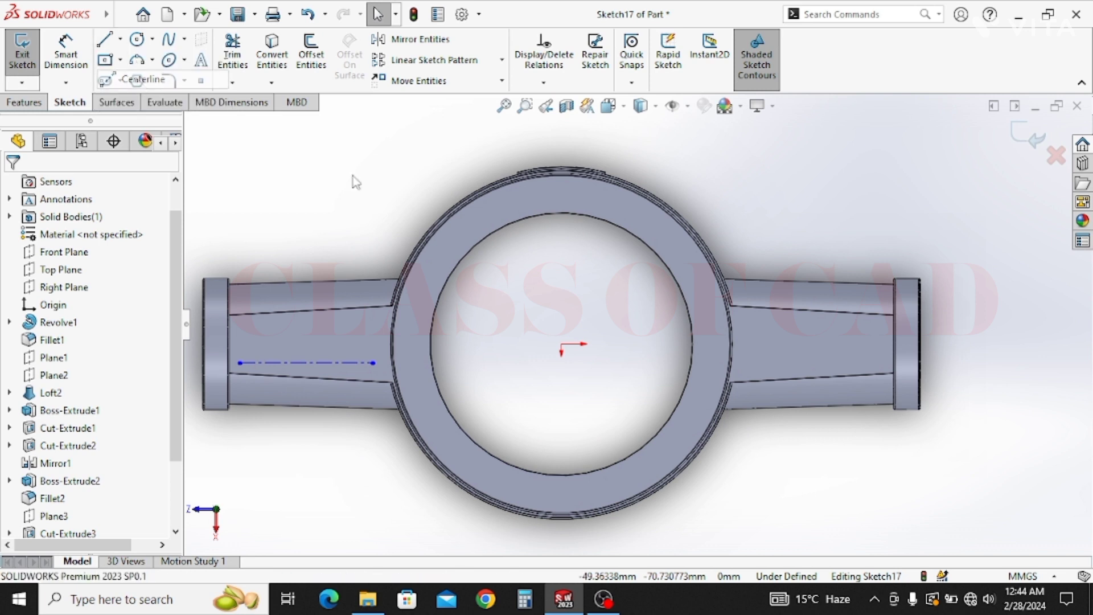
{"action": "left_click", "coordinate": [762, 381]}
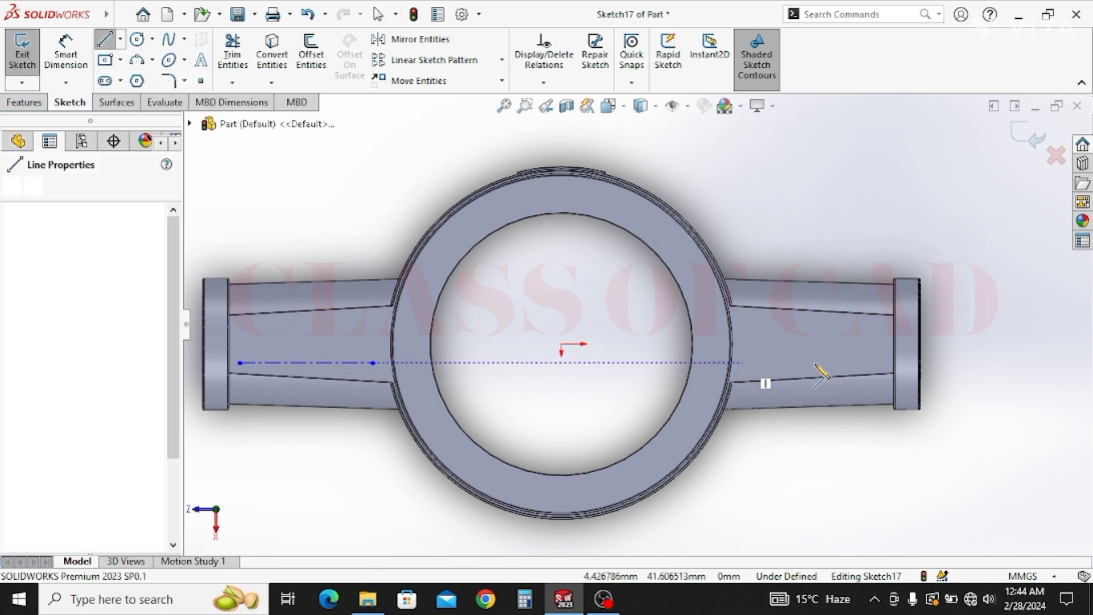
{"action": "left_click", "coordinate": [875, 363]}
{"action": "key", "text": "Escape"}
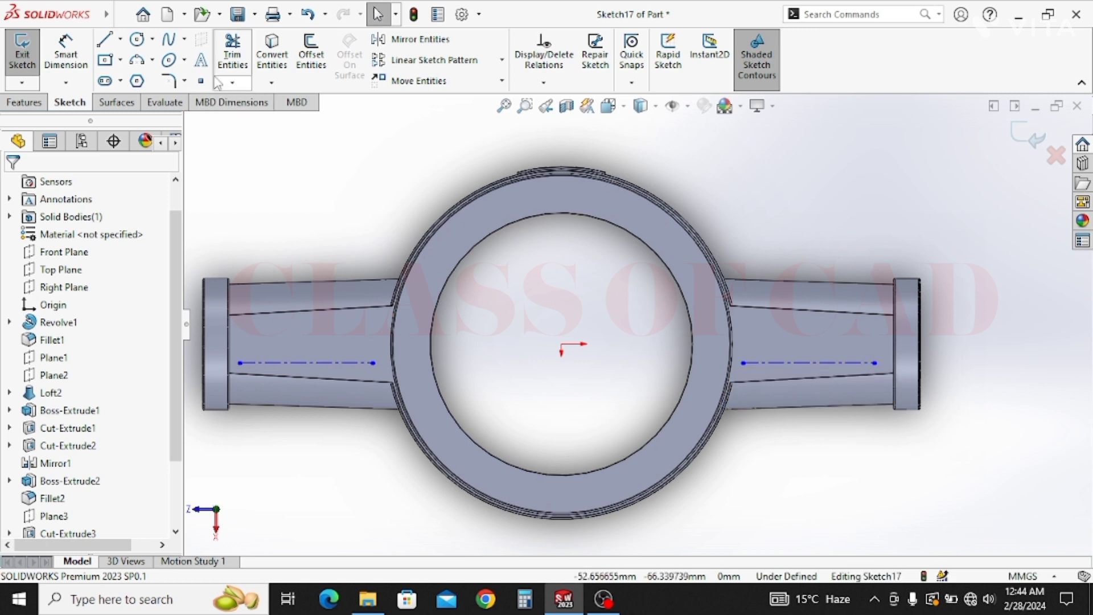
Add sketch text M25 along the first centerline, replacing the document font with a custom, larger text height.
{"action": "left_click", "coordinate": [202, 61]}
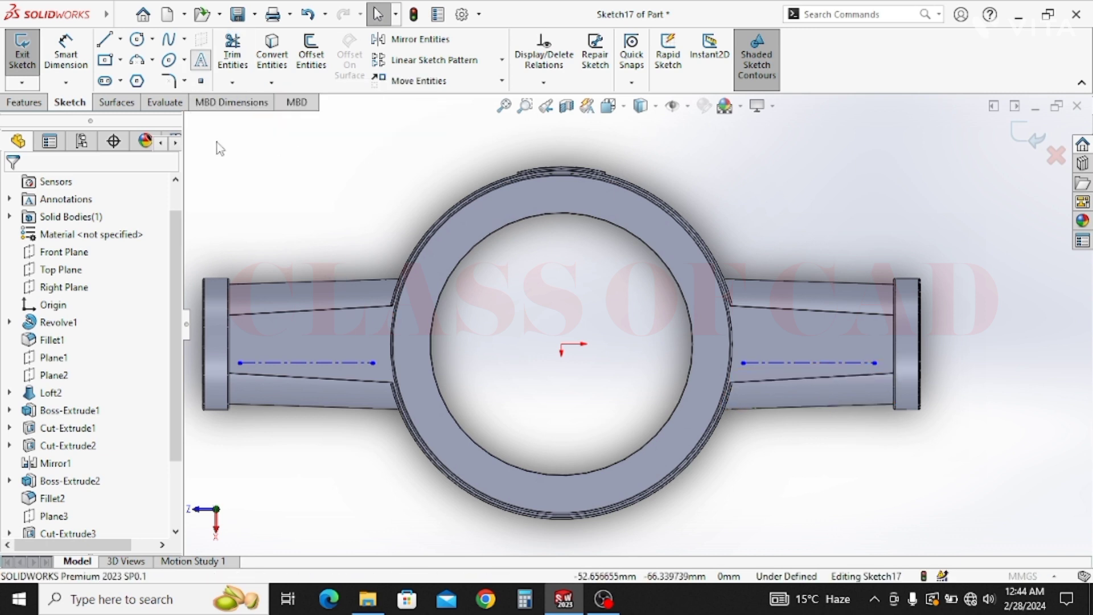
{"action": "left_click", "coordinate": [256, 370]}
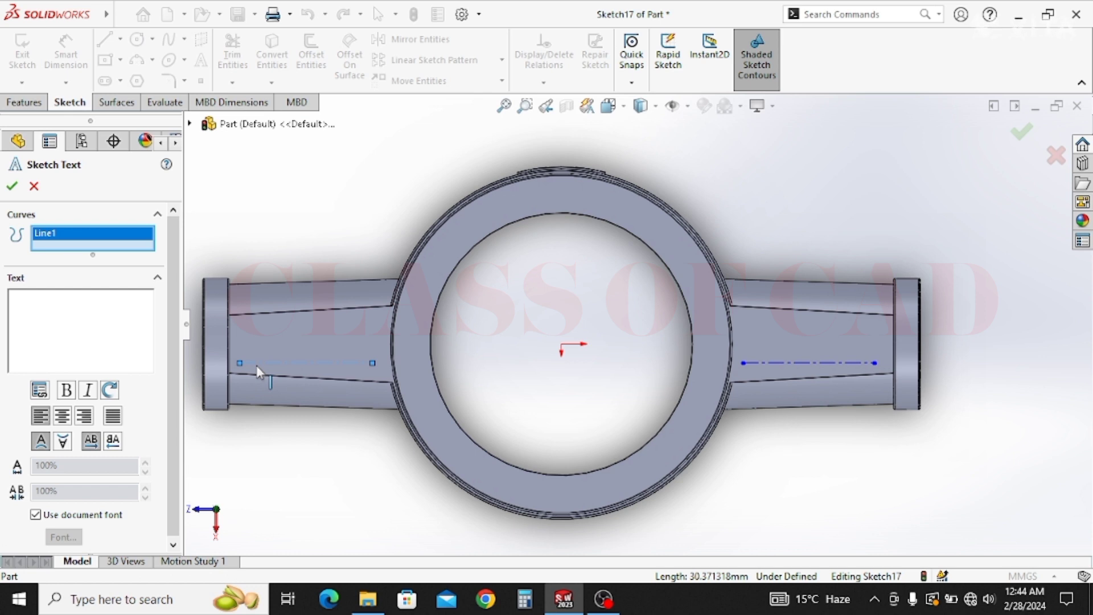
{"action": "left_click", "coordinate": [72, 316]}
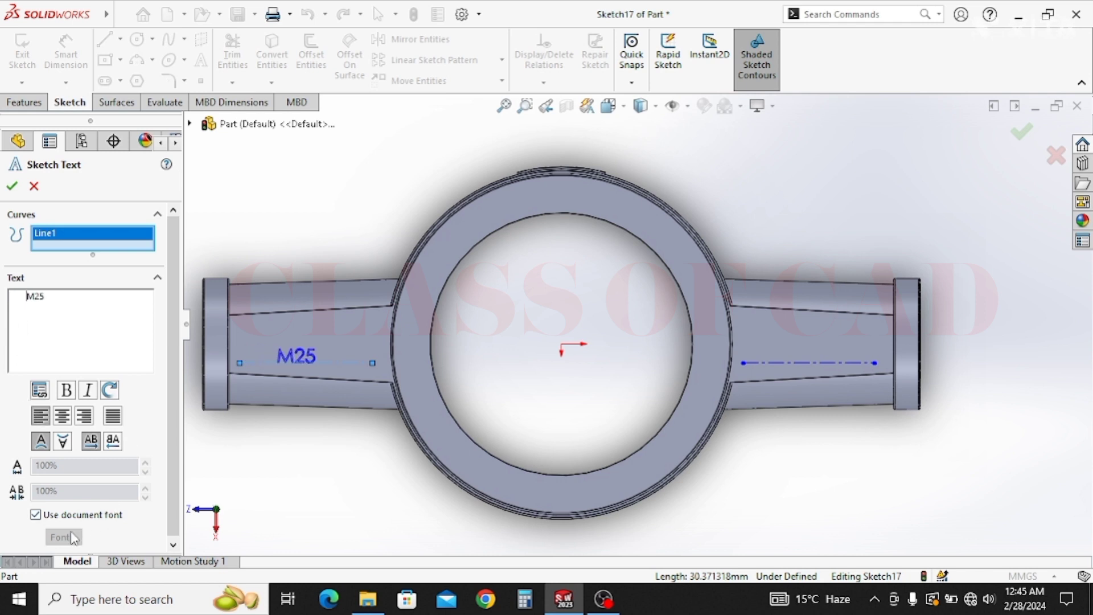
{"action": "left_click", "coordinate": [46, 516]}
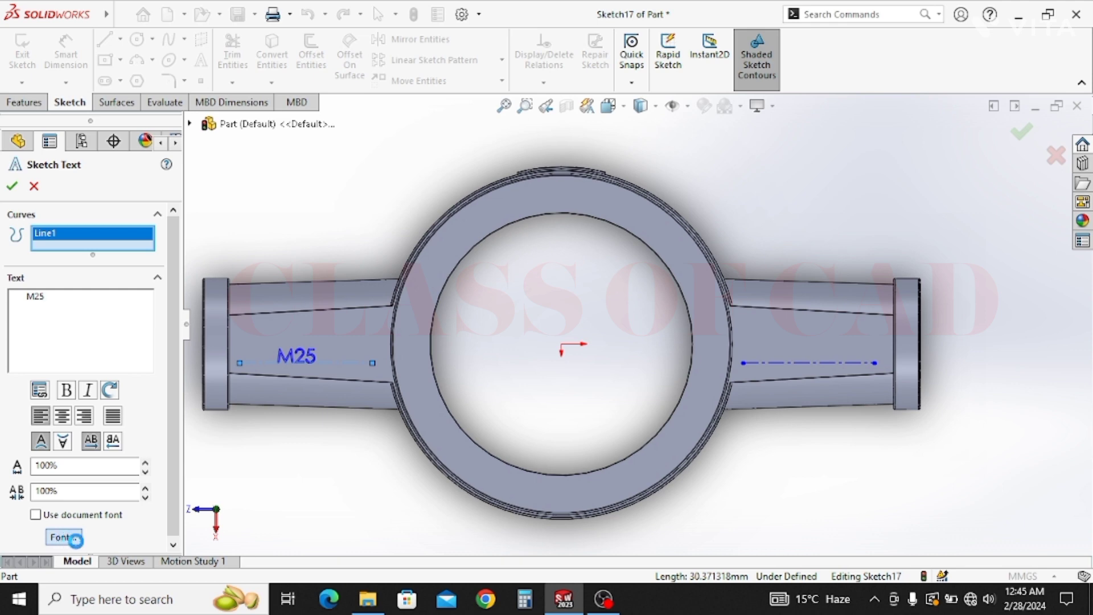
{"action": "left_click", "coordinate": [63, 538]}
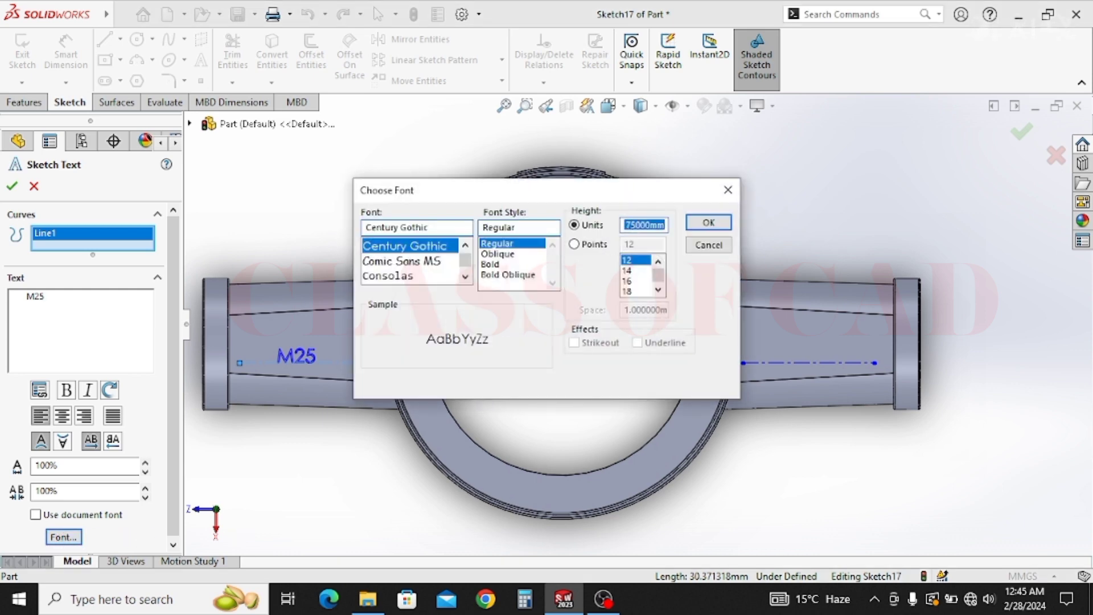
{"action": "key", "text": "Return"}
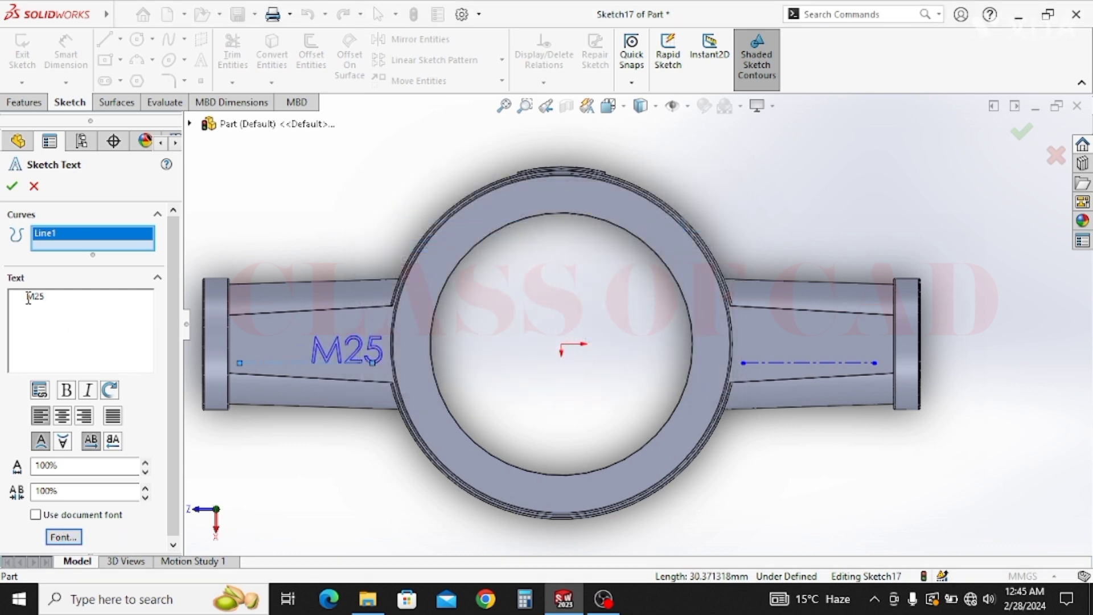
Remove extra leading spaces from the M25 text to shift it toward the middle of the centerline, and accept it.
{"action": "key", "text": "BackSpace"}
{"action": "key", "text": "BackSpace"}
{"action": "key", "text": "BackSpace"}
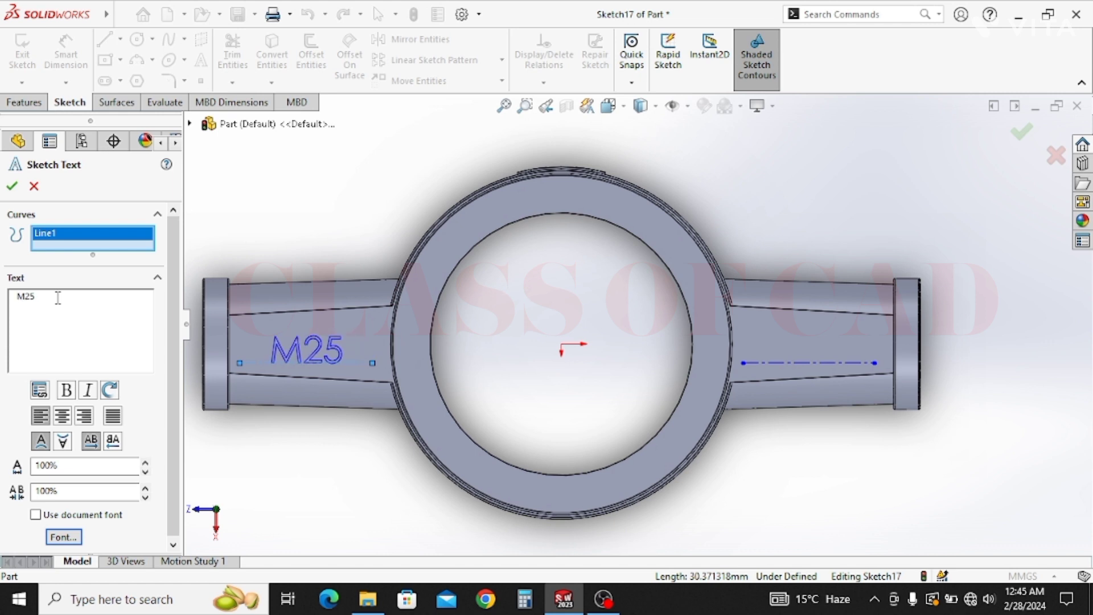
{"action": "left_click", "coordinate": [11, 186]}
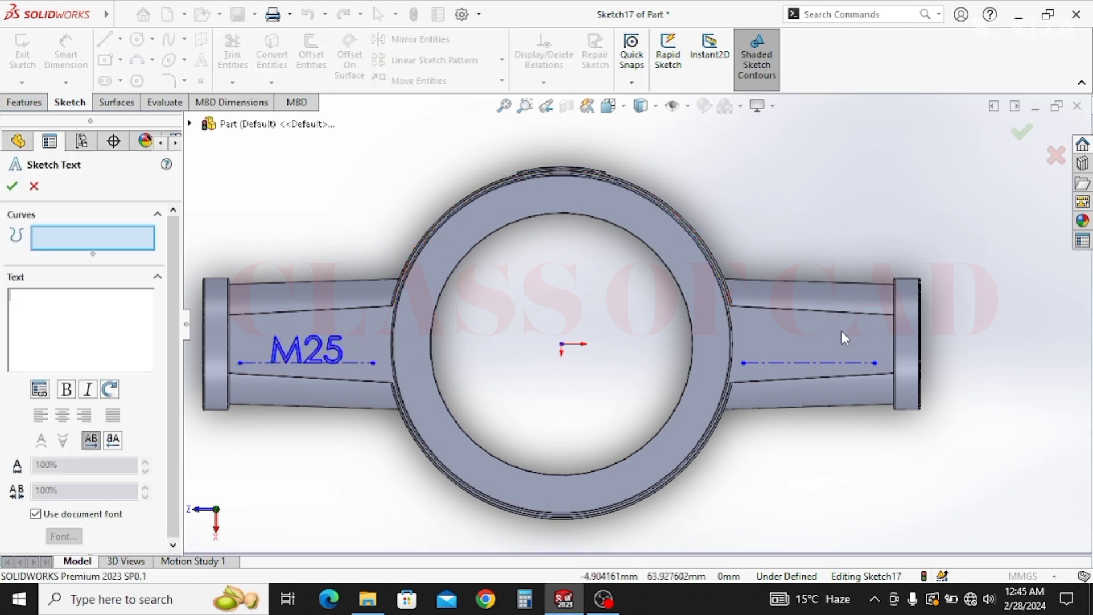
Add sketch text (1") along the second centerline with a custom 6 mm font height, centred on the line with leading spaces.
{"action": "left_click", "coordinate": [812, 364]}
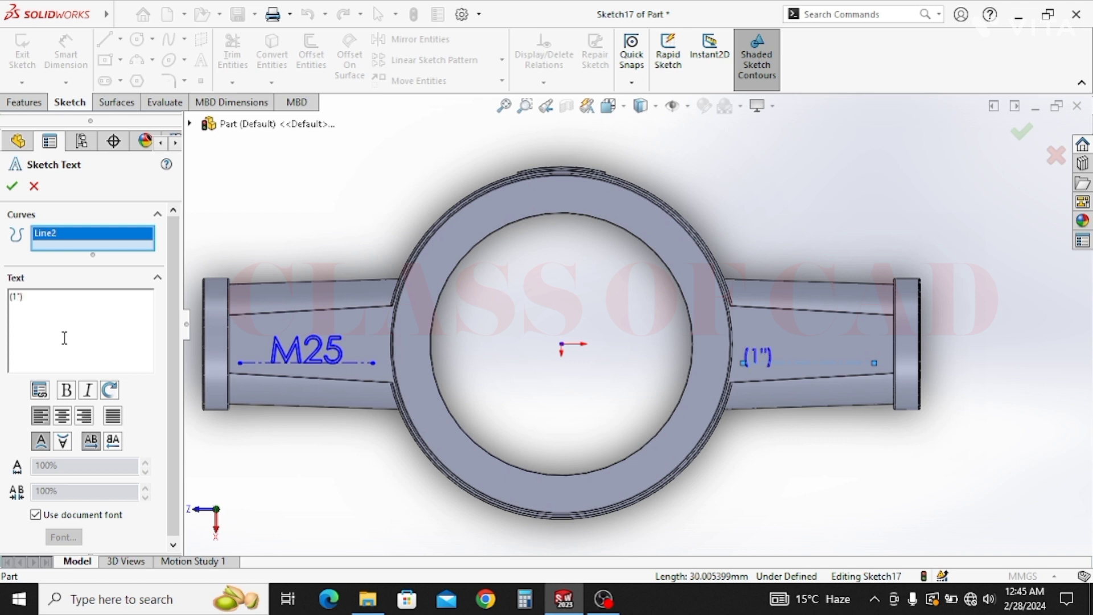
{"action": "left_click", "coordinate": [36, 515]}
{"action": "left_click", "coordinate": [62, 537]}
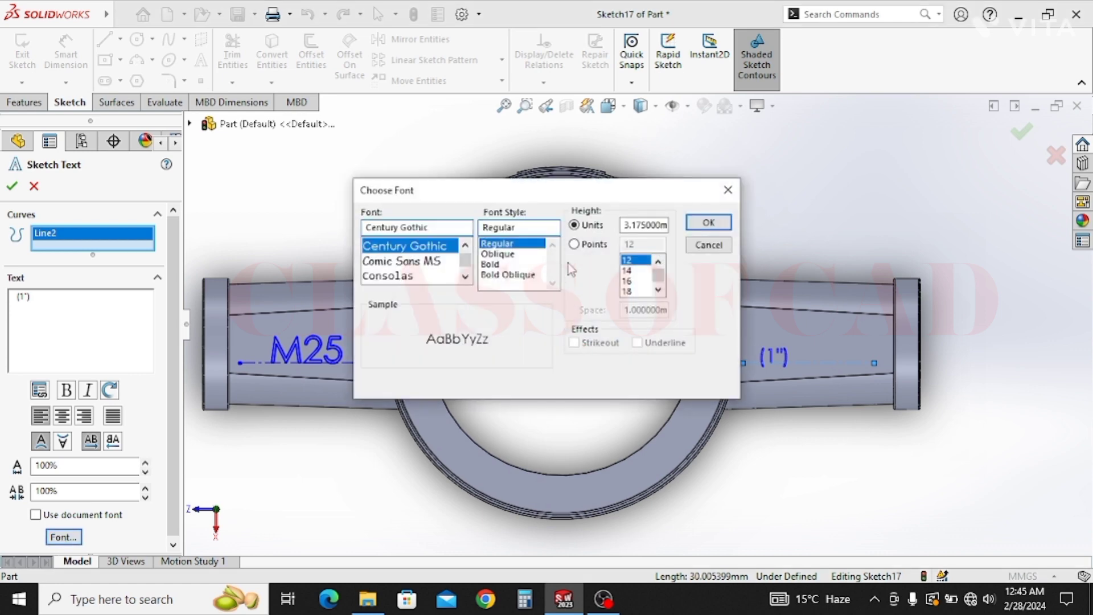
{"action": "type", "text": "6"}
{"action": "key", "text": "Return"}
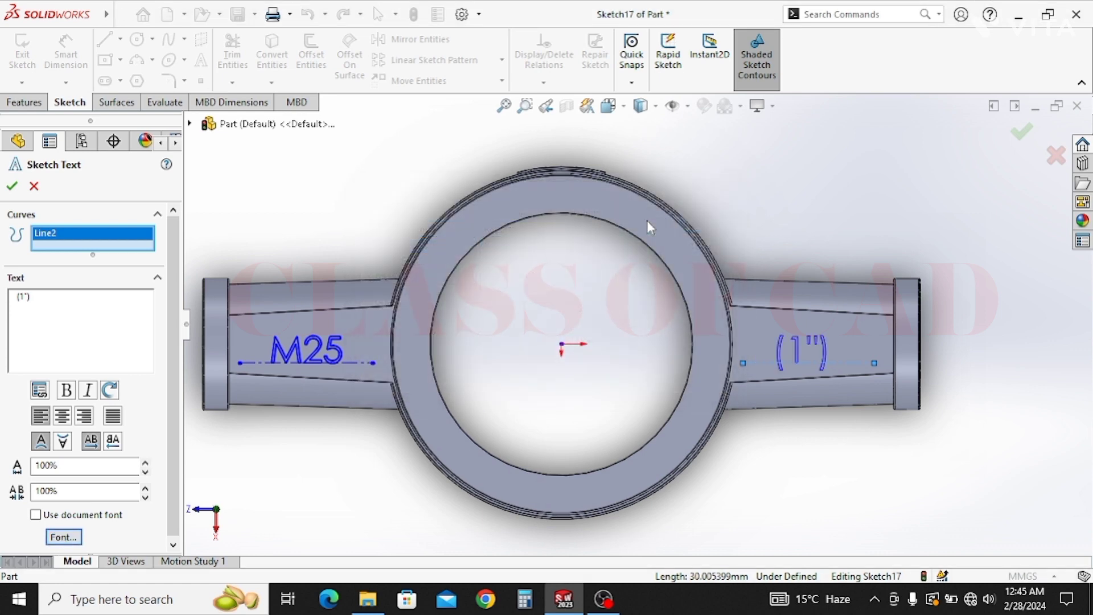
{"action": "left_click", "coordinate": [13, 297]}
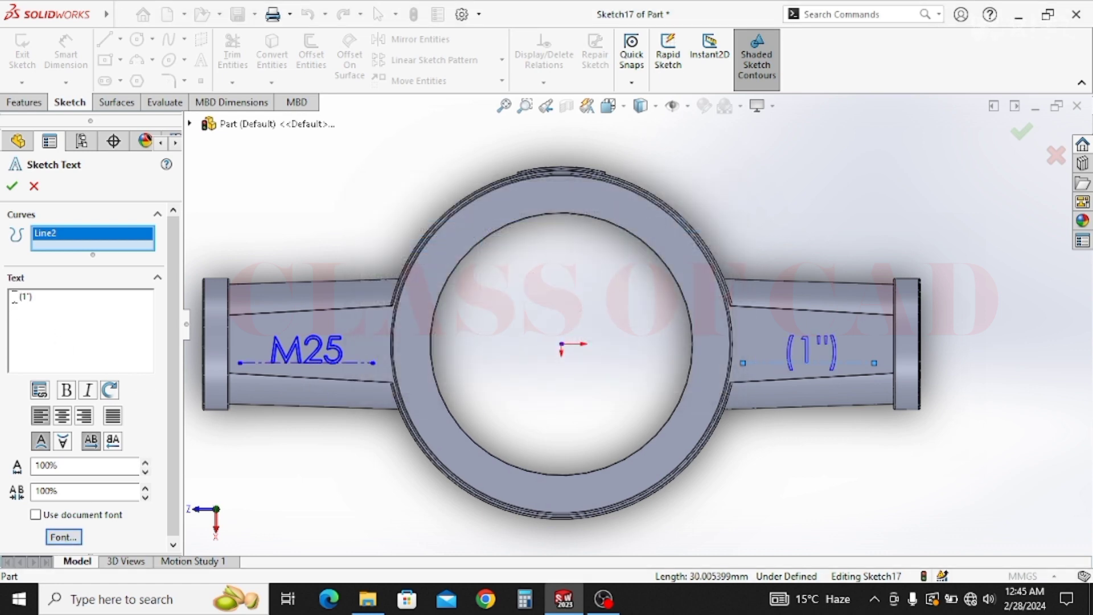
{"action": "left_click", "coordinate": [11, 187]}
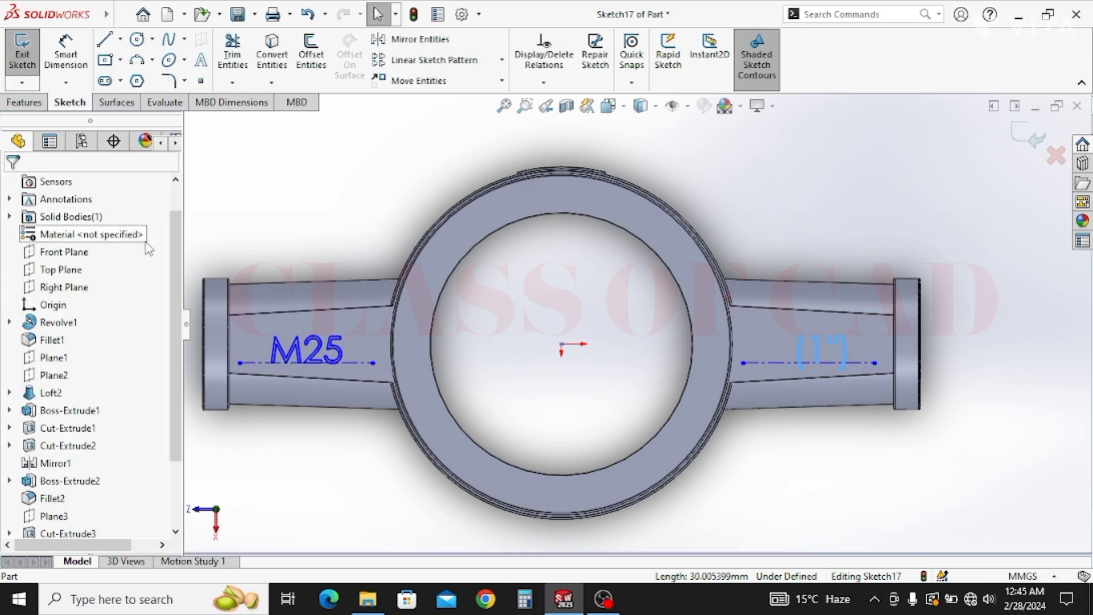
Extrude the M25 and (1") texts as raised lettering with a blind depth of 0.5 mm.
{"action": "left_click", "coordinate": [35, 104]}
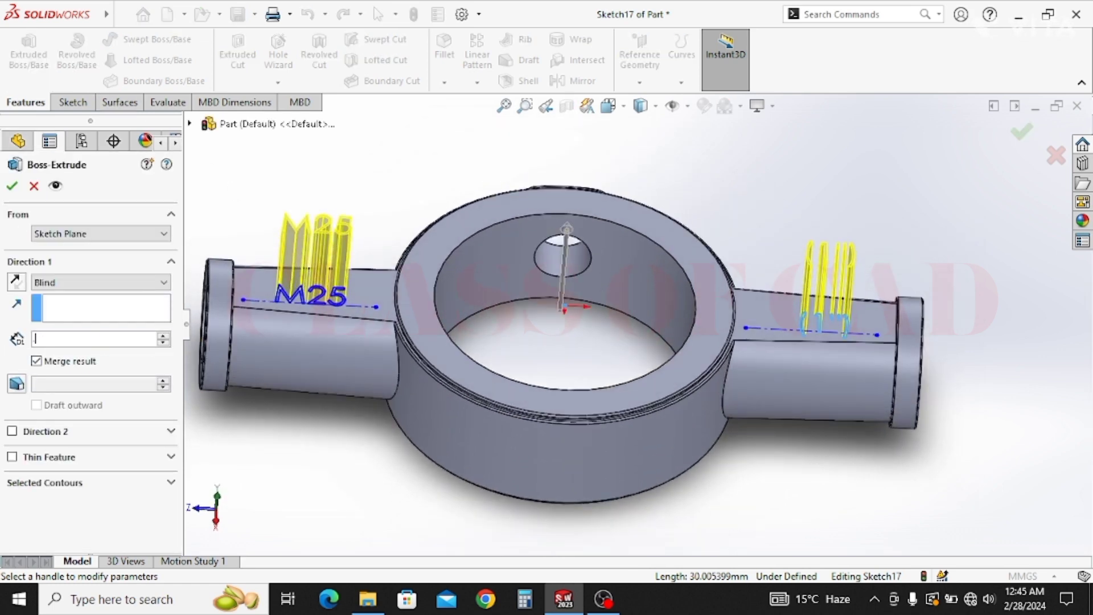
{"action": "type", "text": "0.5"}
{"action": "key", "text": "Return"}
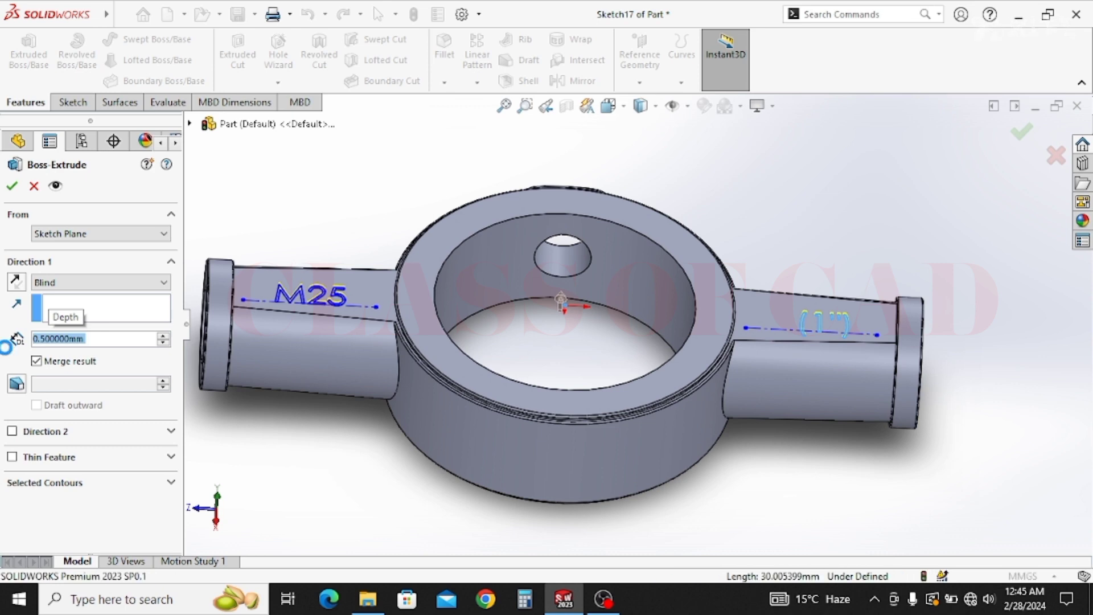
{"action": "middle_click_drag", "start_coordinate": [402, 378], "coordinate": [505, 398]}
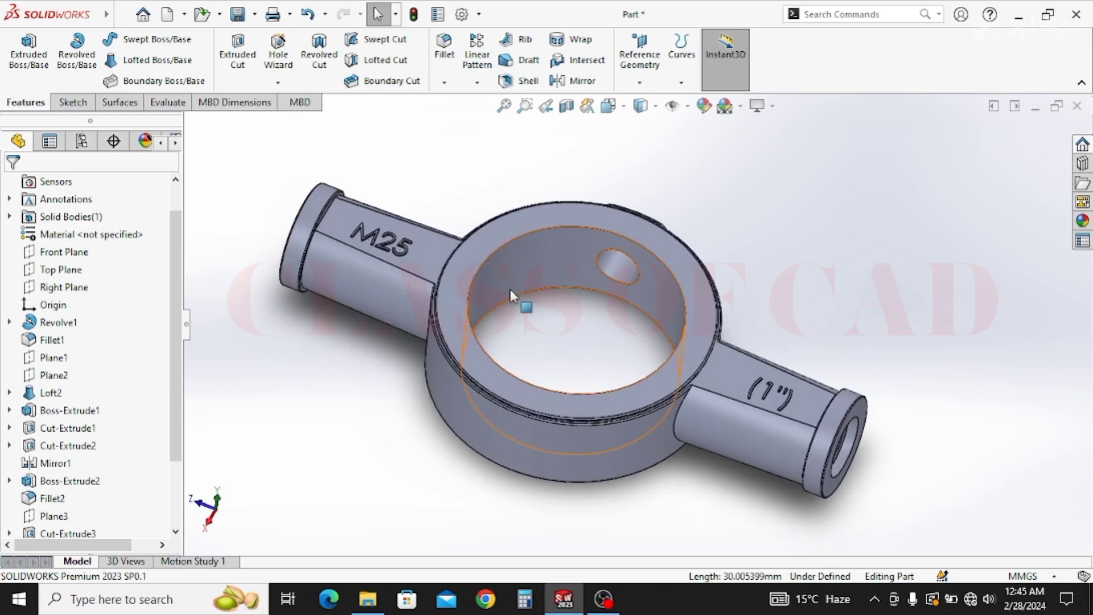
Inspect the lettered handle from above and below, and measure between the ring's lower bore edge and its upper annular face.
{"action": "middle_click_drag", "start_coordinate": [505, 320], "coordinate": [474, 300]}
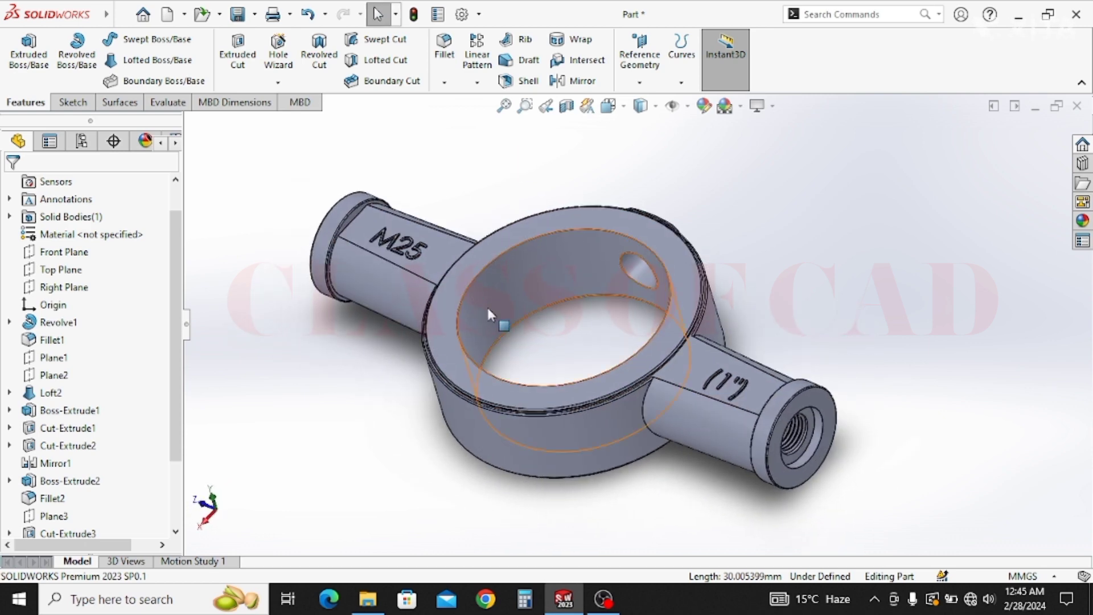
{"action": "scroll", "coordinate": [512, 314], "scroll_direction": "down", "scroll_amount": 3}
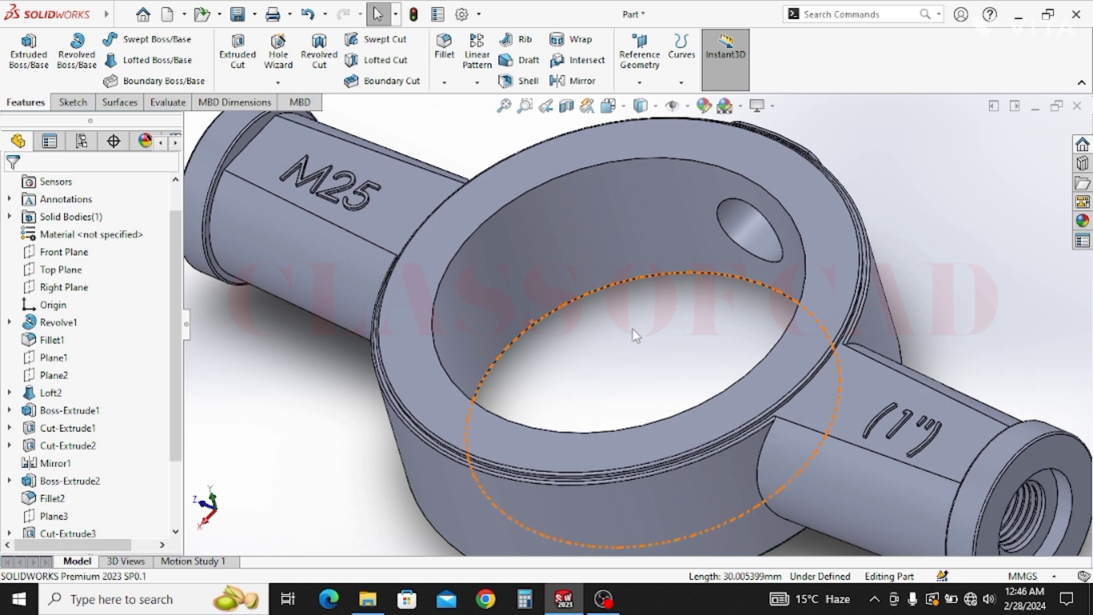
{"action": "scroll", "coordinate": [637, 341], "scroll_direction": "up", "scroll_amount": 3}
{"action": "middle_click_drag", "start_coordinate": [659, 366], "coordinate": [699, 157]}
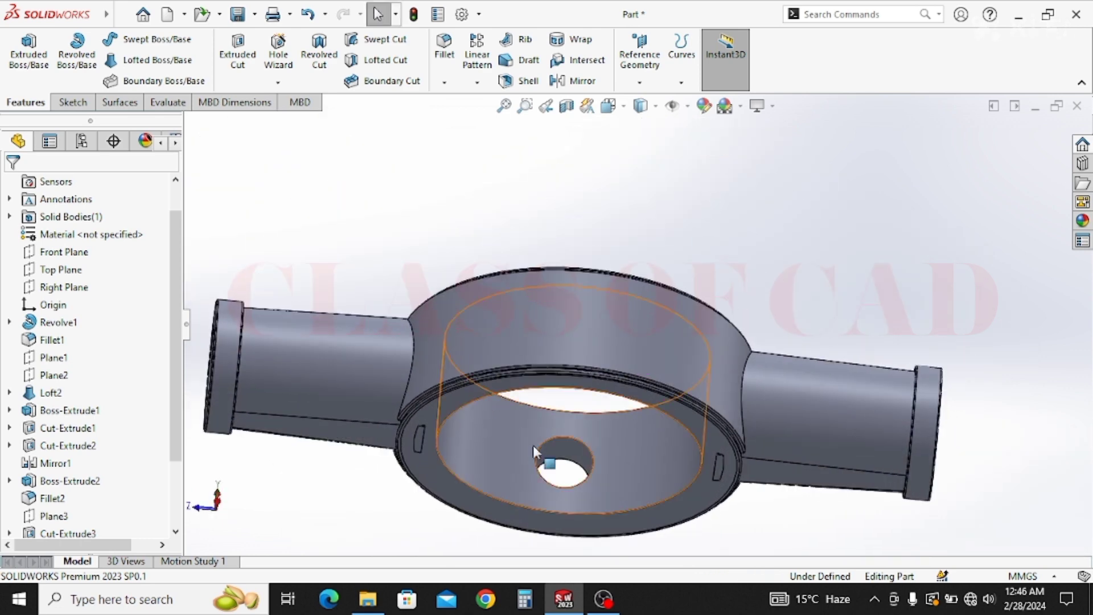
{"action": "middle_click_drag", "start_coordinate": [568, 431], "coordinate": [550, 449]}
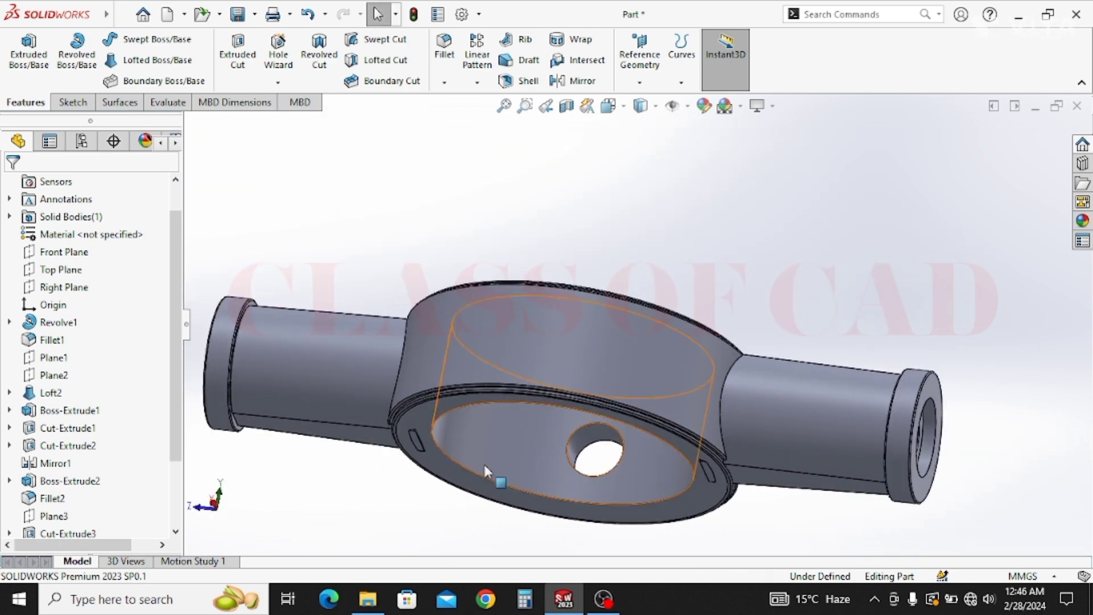
{"action": "left_click", "coordinate": [168, 104]}
{"action": "left_click", "coordinate": [123, 50]}
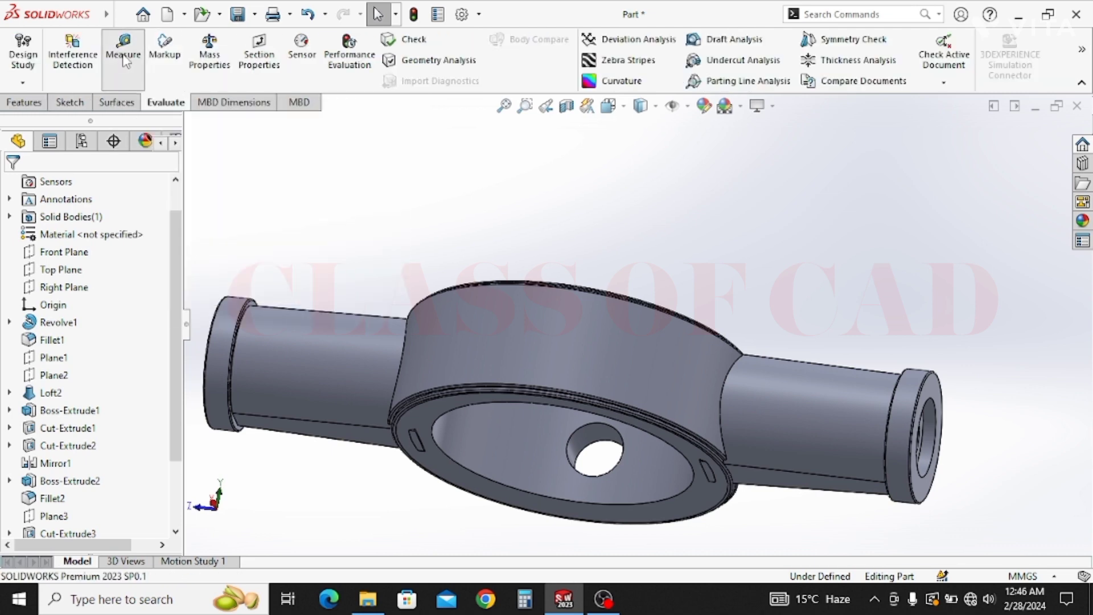
{"action": "left_click", "coordinate": [453, 448]}
{"action": "mouse_move", "coordinate": [515, 370]}
{"action": "middle_mouse_down"}
{"action": "mouse_move", "coordinate": [520, 414]}
{"action": "mouse_move", "coordinate": [501, 364]}
{"action": "middle_mouse_up"}
{"action": "left_click", "coordinate": [454, 356]}
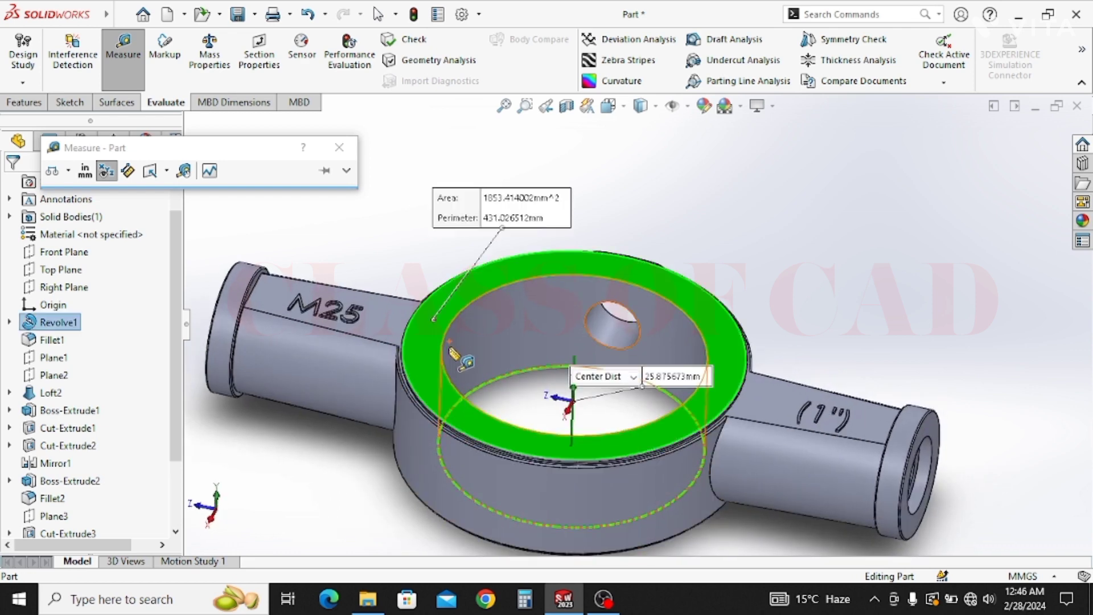
{"action": "mouse_move", "coordinate": [544, 425]}
{"action": "middle_mouse_down"}
{"action": "mouse_move", "coordinate": [555, 436]}
{"action": "mouse_move", "coordinate": [547, 415]}
{"action": "middle_mouse_up"}
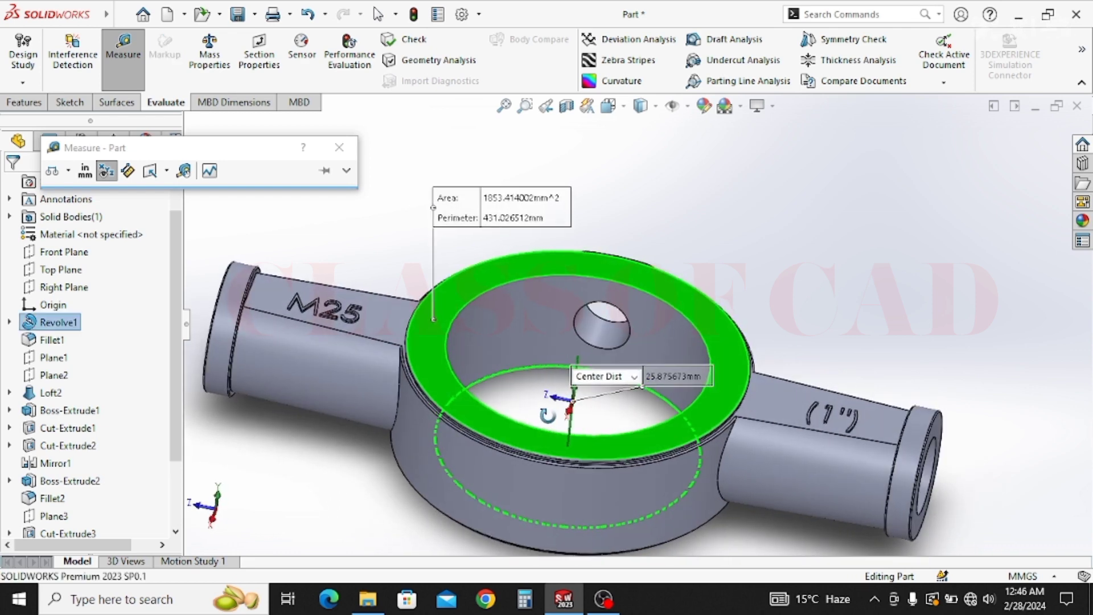
Create a reference plane offset 28.8 mm below the ring's upper annular face, using the flipped offset direction.
{"action": "middle_click_drag", "start_coordinate": [661, 450], "coordinate": [649, 359], "text": "ctrl"}
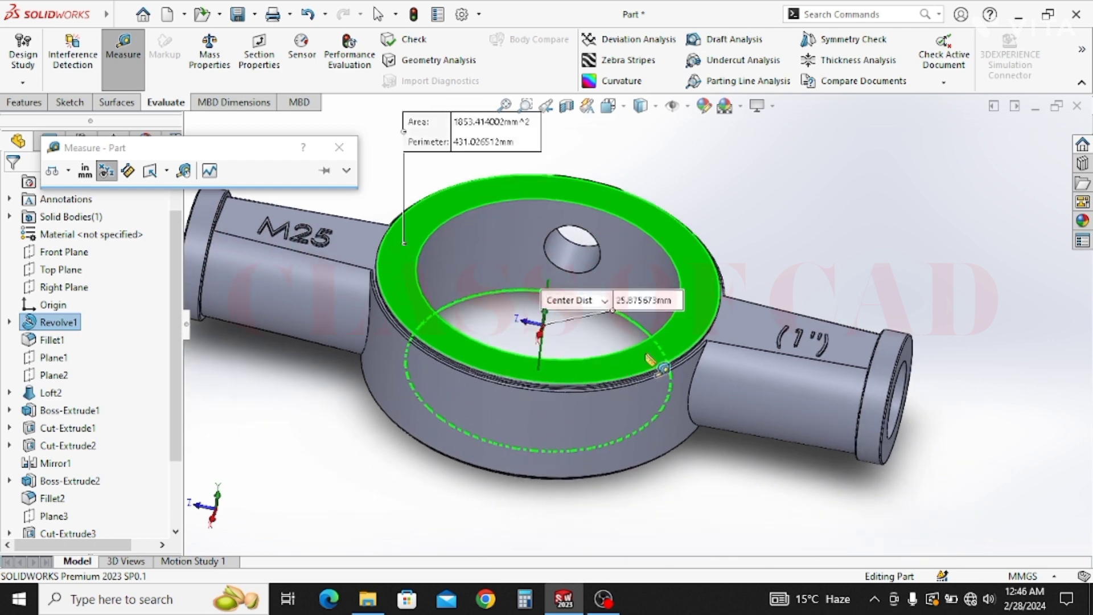
{"action": "key", "text": "Escape"}
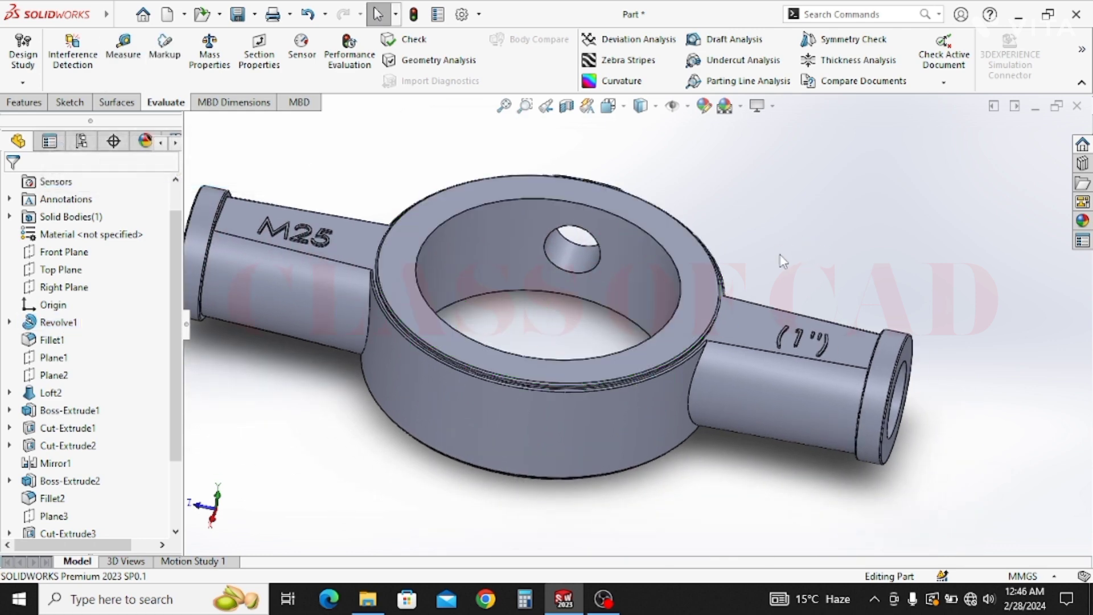
{"action": "left_click", "coordinate": [69, 102]}
{"action": "left_click", "coordinate": [24, 103]}
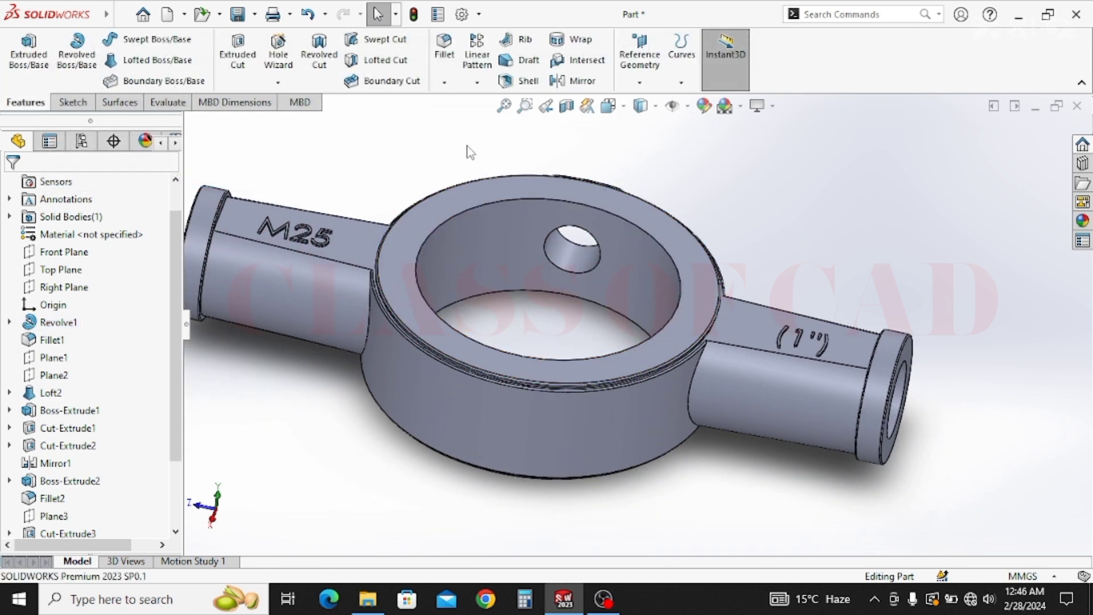
{"action": "left_click", "coordinate": [639, 57]}
{"action": "left_click", "coordinate": [643, 97]}
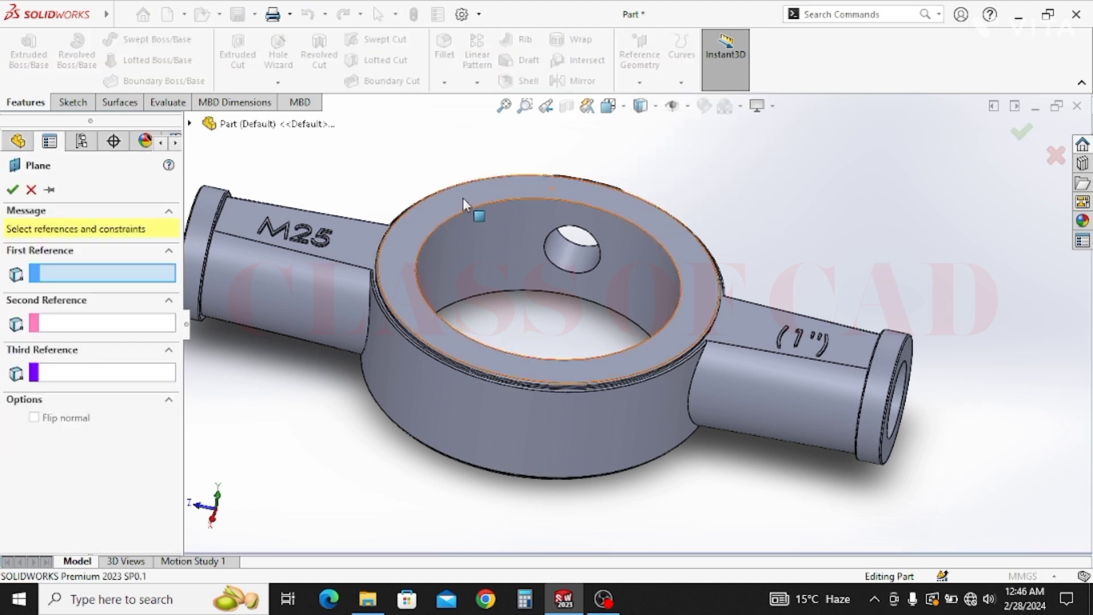
{"action": "left_click", "coordinate": [463, 197]}
{"action": "type", "text": "2"}
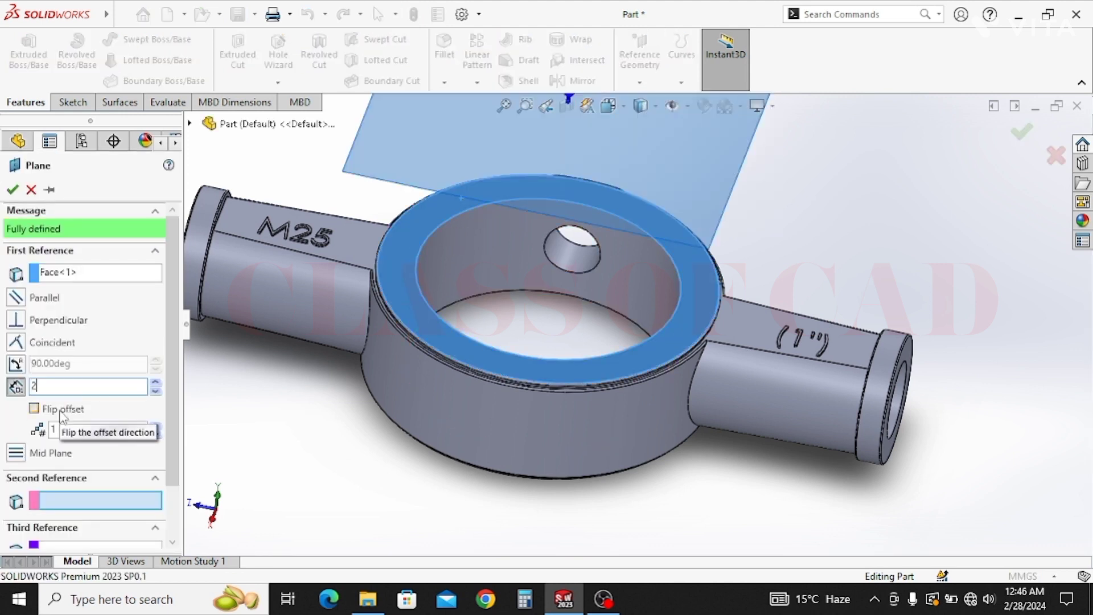
{"action": "type", "text": "8.8"}
{"action": "key", "text": "Return"}
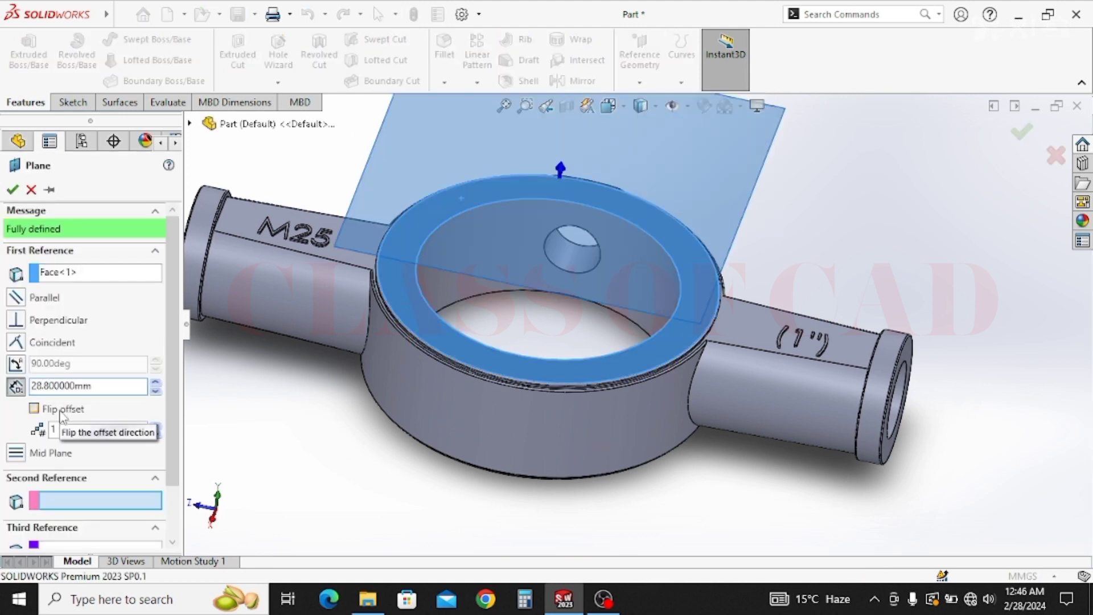
{"action": "left_click", "coordinate": [34, 409]}
{"action": "middle_click_drag", "start_coordinate": [438, 405], "coordinate": [495, 322]}
{"action": "left_click", "coordinate": [13, 189]}
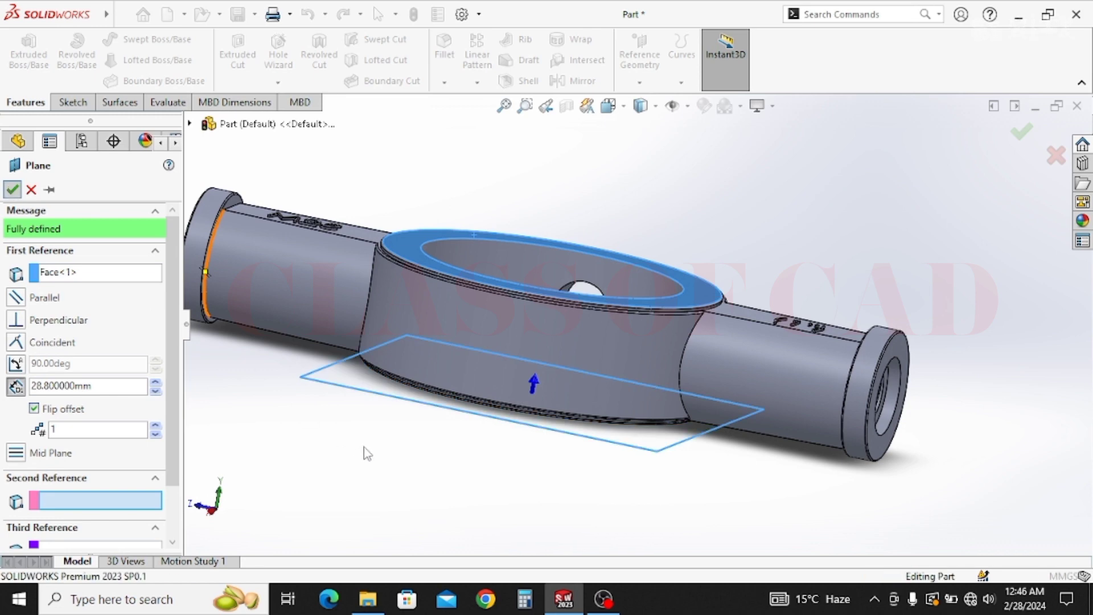
{"action": "middle_click_drag", "start_coordinate": [446, 328], "coordinate": [393, 444]}
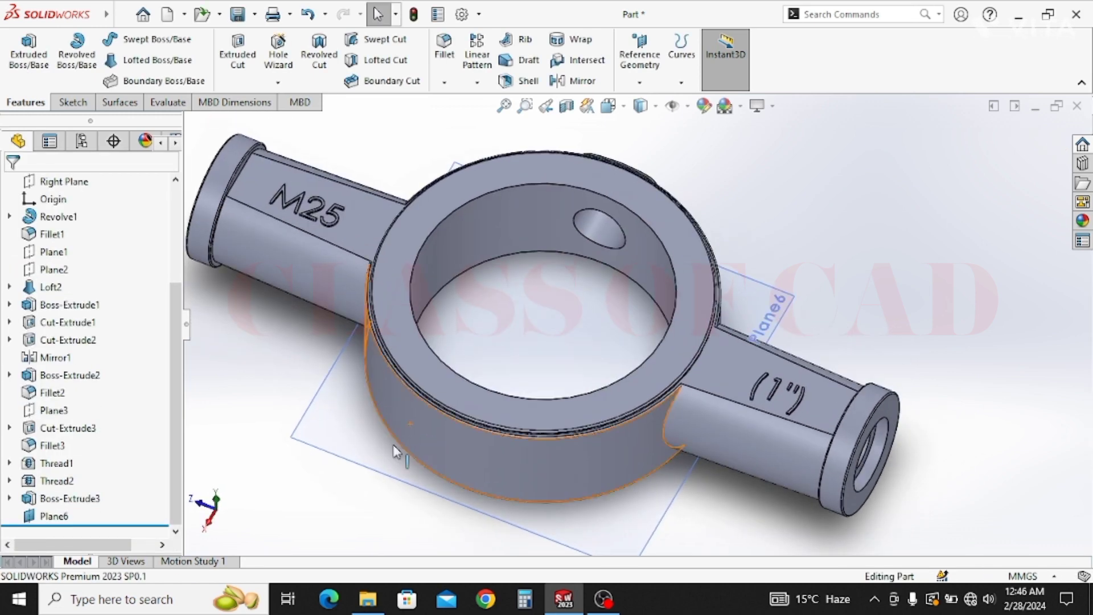
Start a sketch on the new offset plane and convert the ring's lower bore edge into a sketch circle.
{"action": "left_click", "coordinate": [336, 418]}
{"action": "left_click", "coordinate": [403, 364]}
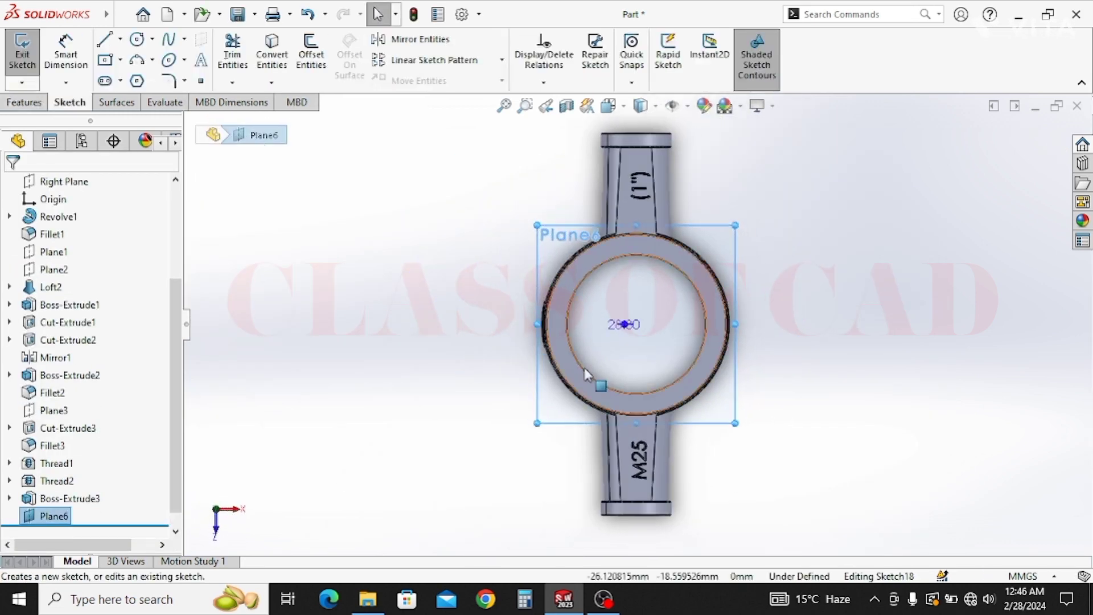
{"action": "scroll", "coordinate": [599, 368], "scroll_direction": "down", "scroll_amount": 5}
{"action": "middle_click_drag", "start_coordinate": [590, 370], "coordinate": [452, 499], "text": "ctrl"}
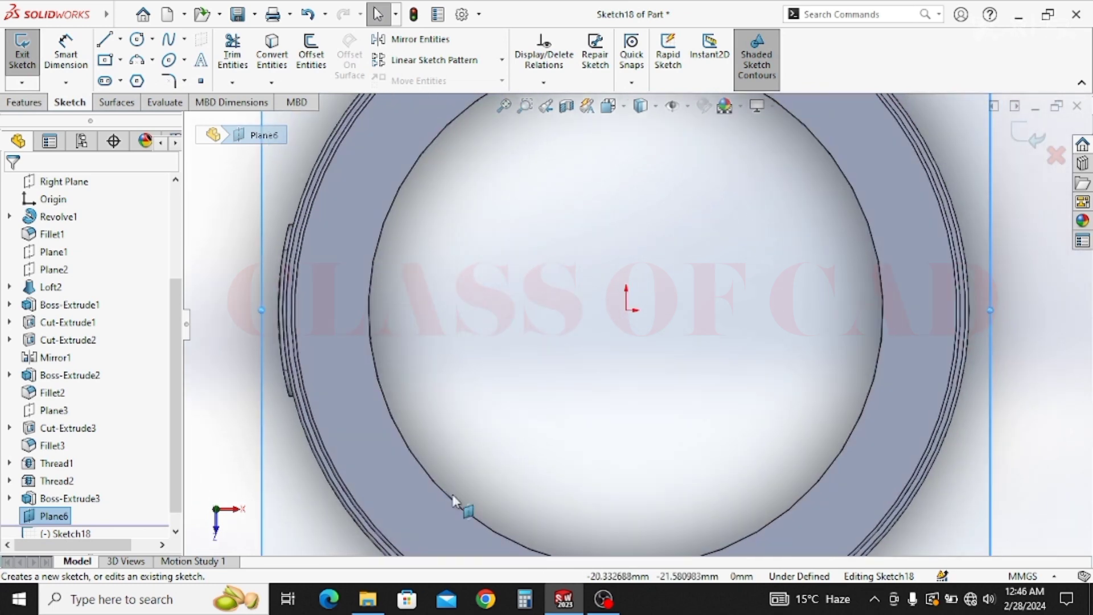
{"action": "middle_click_drag", "start_coordinate": [518, 404], "coordinate": [692, 230]}
{"action": "left_click", "coordinate": [887, 223]}
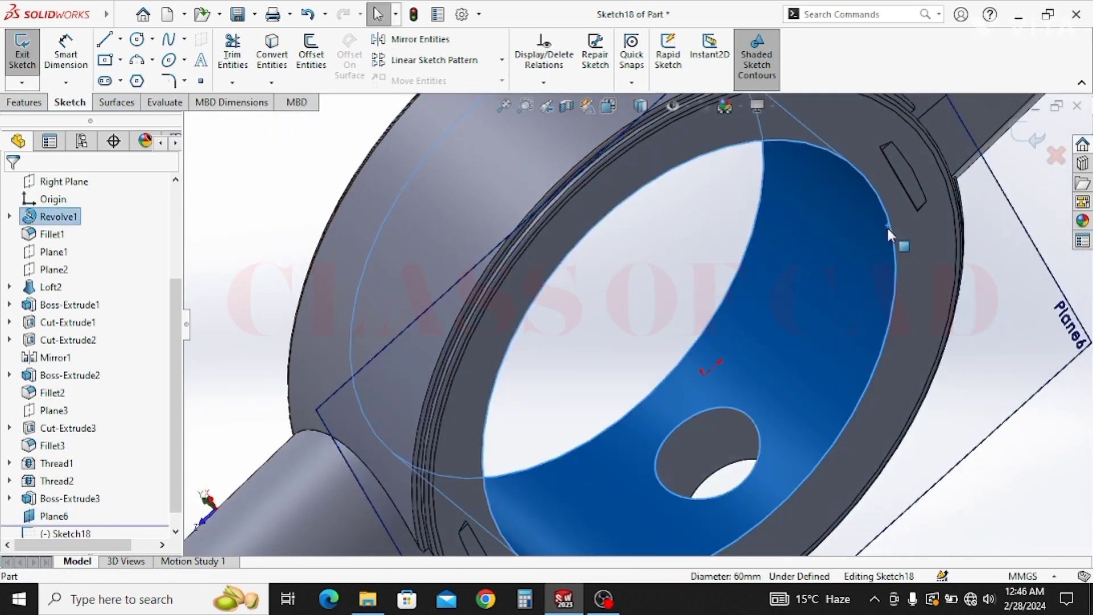
{"action": "left_click", "coordinate": [891, 229]}
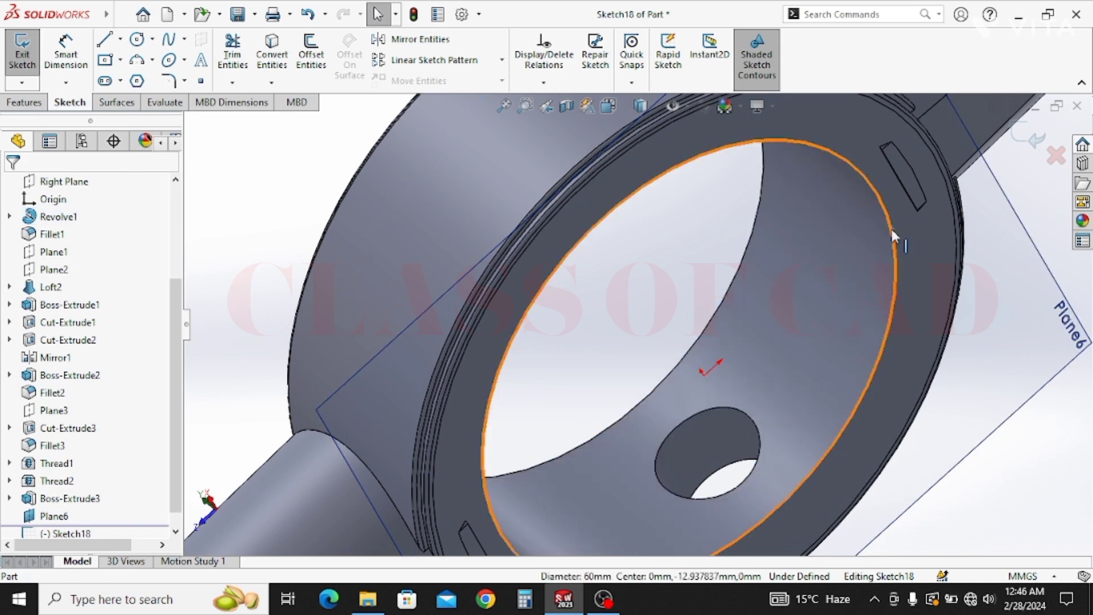
{"action": "left_click", "coordinate": [281, 57]}
Sketch a concentric circle centred on the origin inside the converted bore circle and set its diameter to 52 mm.
{"action": "mouse_move", "coordinate": [581, 197]}
{"action": "middle_mouse_down"}
{"action": "mouse_move", "coordinate": [741, 412]}
{"action": "mouse_move", "coordinate": [612, 402]}
{"action": "mouse_move", "coordinate": [720, 419]}
{"action": "middle_mouse_up"}
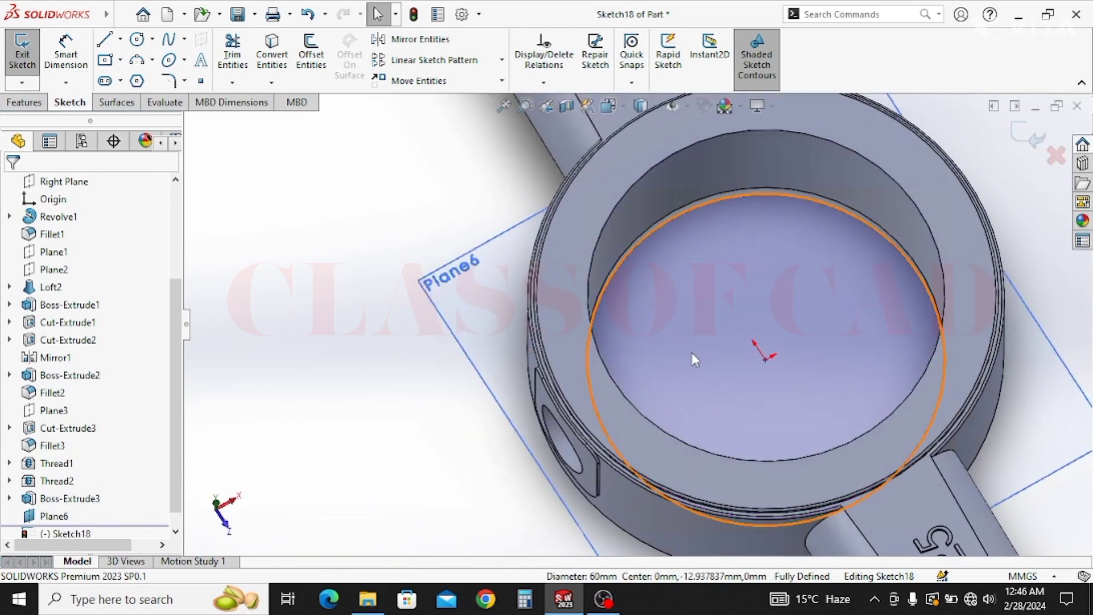
{"action": "key", "text": "ctrl+8"}
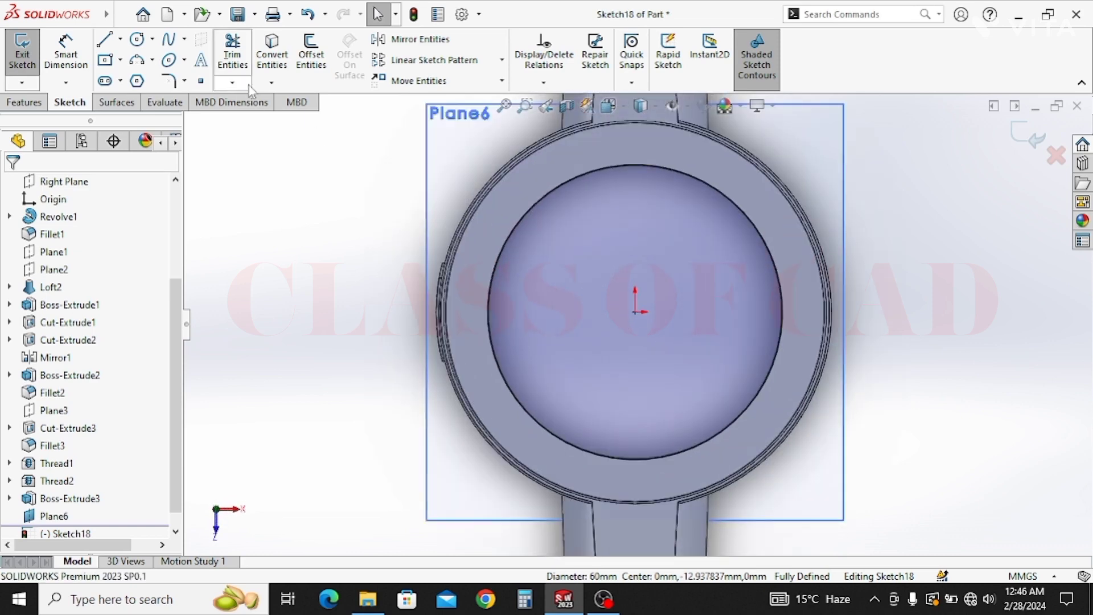
{"action": "left_click", "coordinate": [137, 39]}
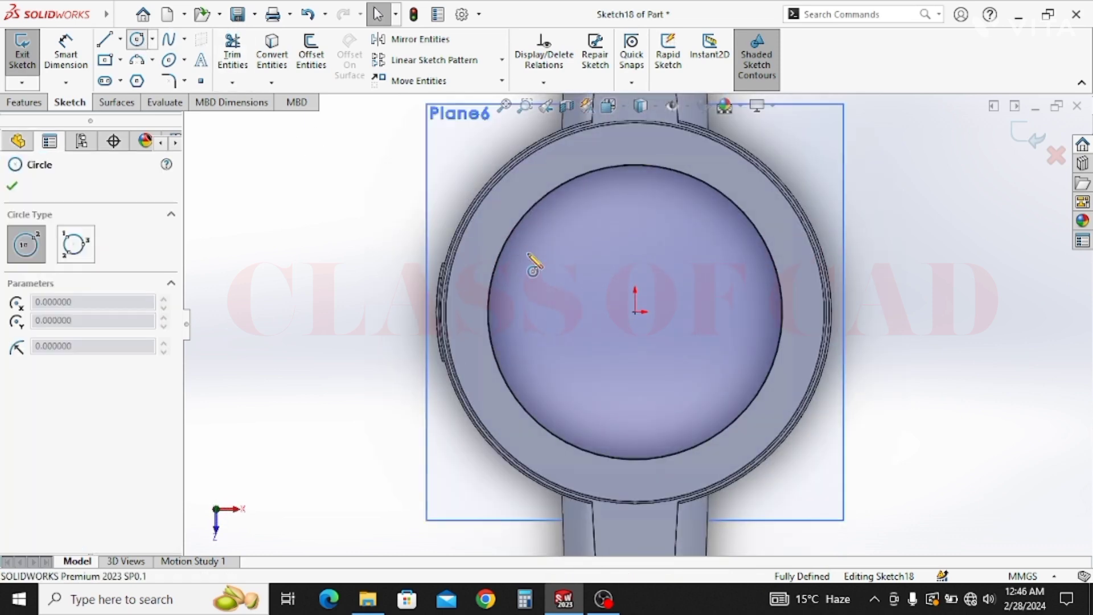
{"action": "left_click", "coordinate": [635, 311]}
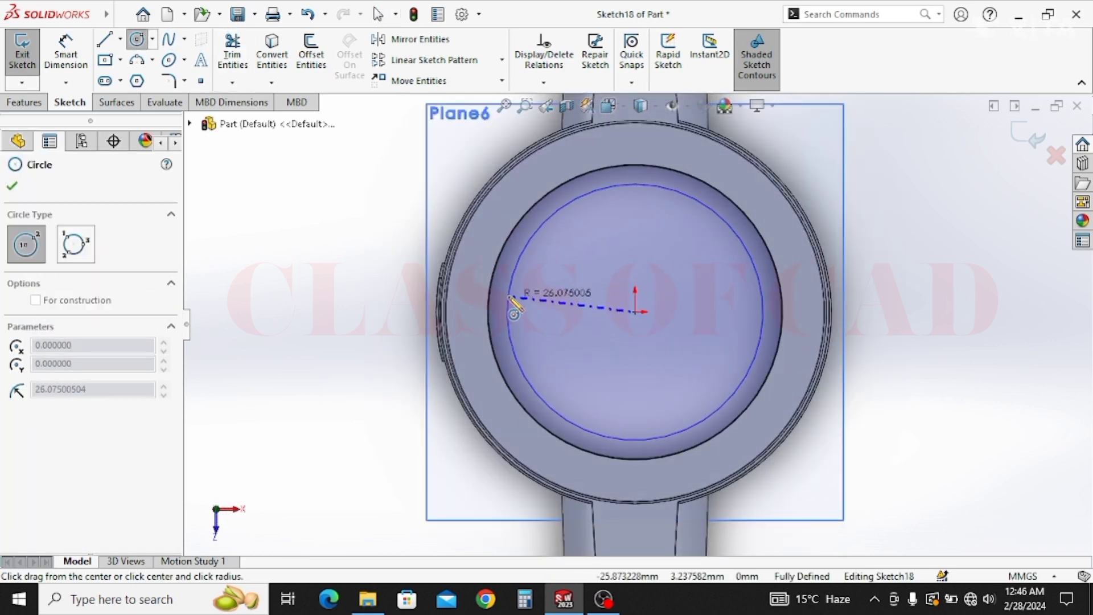
{"action": "left_click", "coordinate": [507, 302]}
{"action": "left_click", "coordinate": [66, 52]}
{"action": "left_click", "coordinate": [514, 280]}
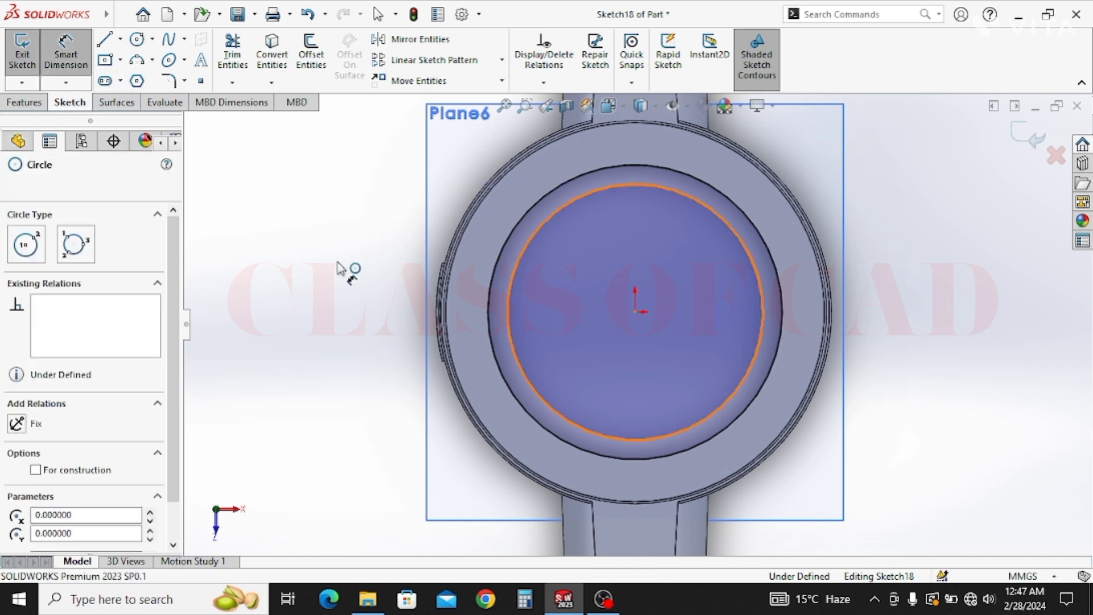
{"action": "left_click", "coordinate": [335, 270]}
{"action": "type", "text": "52"}
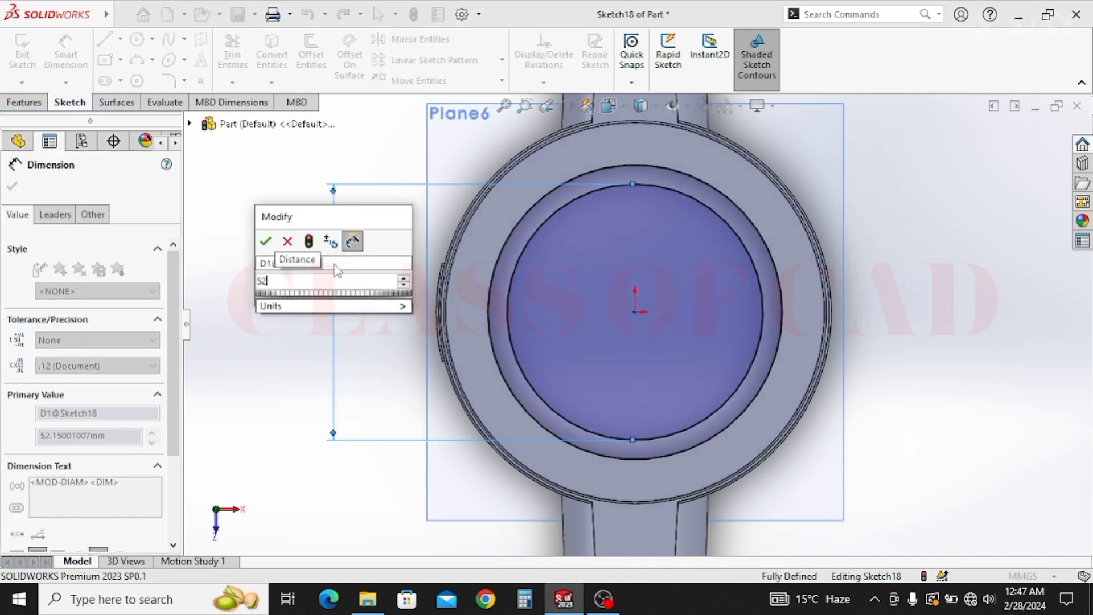
{"action": "key", "text": "Return"}
{"action": "left_click", "coordinate": [12, 186]}
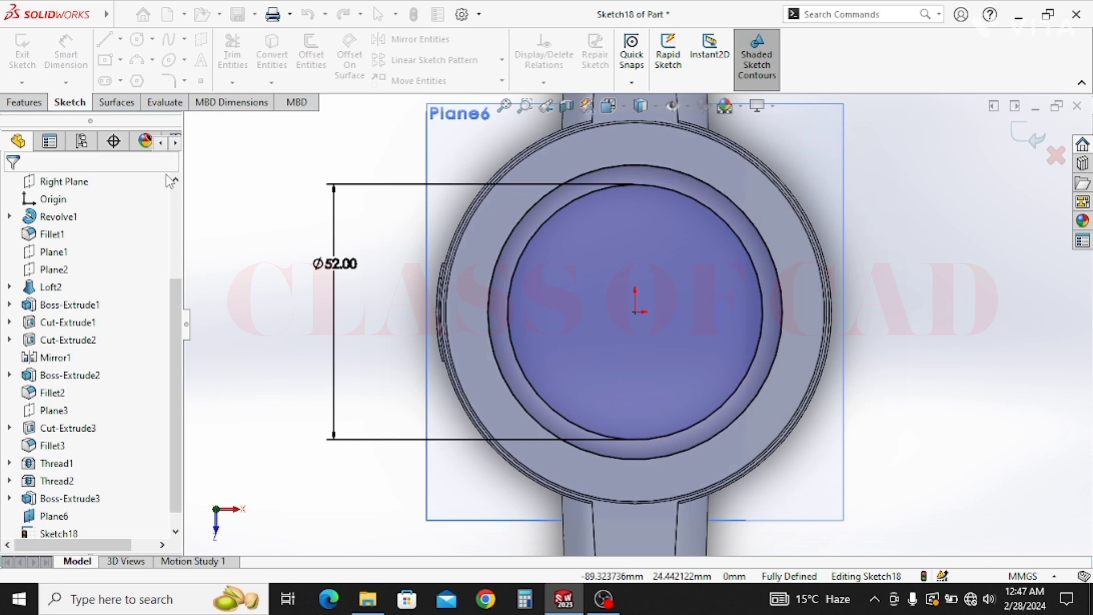
Extrude the annular profile up into the bore as a merged boss with a blind depth of 3 mm.
{"action": "left_click", "coordinate": [28, 103]}
{"action": "left_click", "coordinate": [45, 66]}
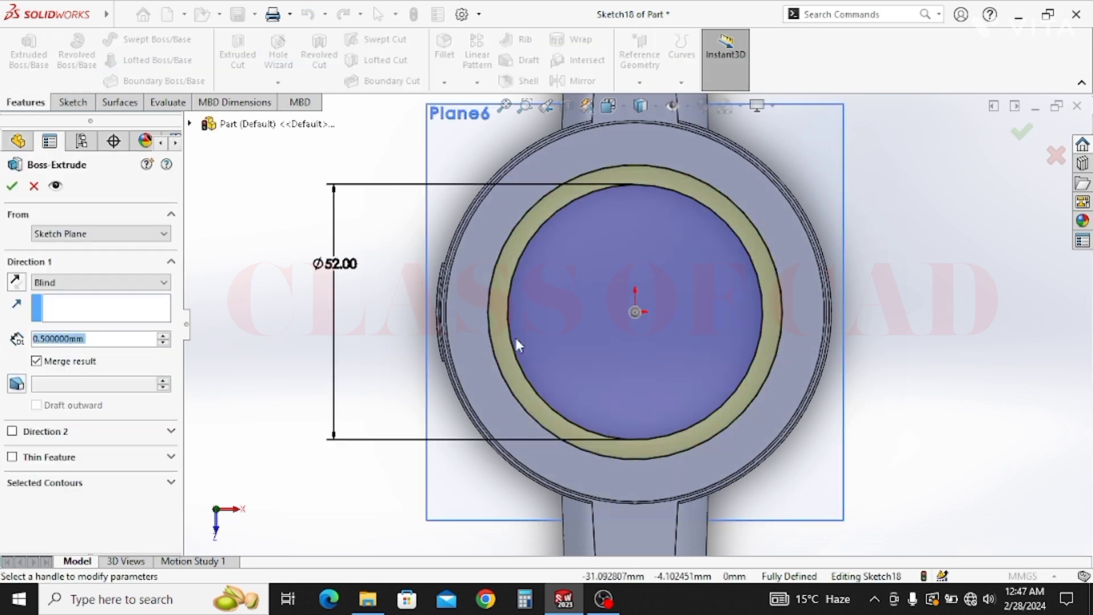
{"action": "middle_click_drag", "start_coordinate": [553, 360], "coordinate": [452, 137]}
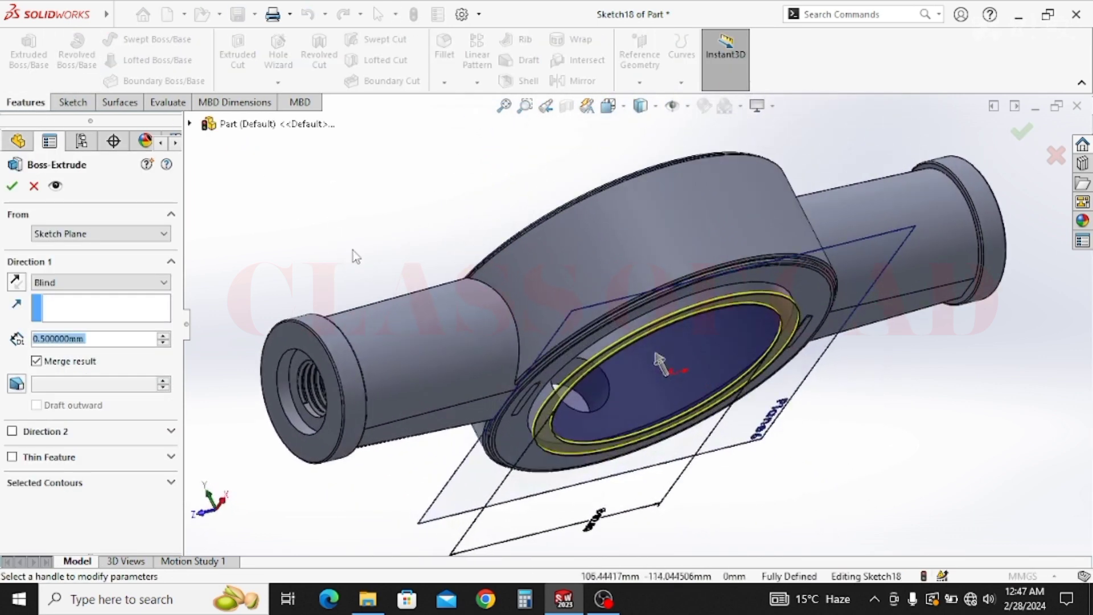
{"action": "left_click", "coordinate": [16, 280]}
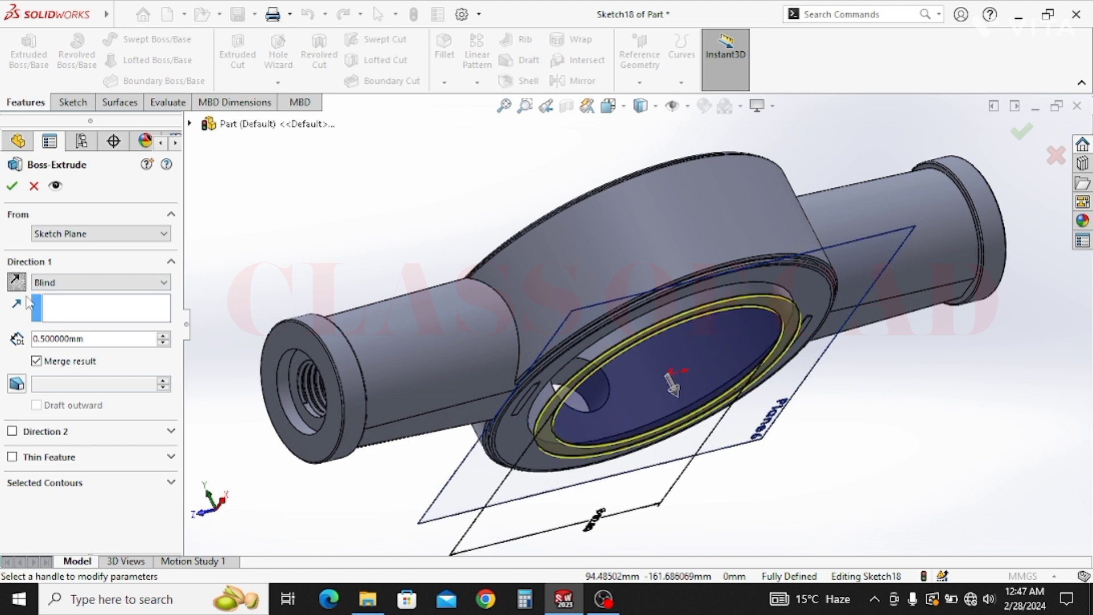
{"action": "left_click", "coordinate": [20, 283]}
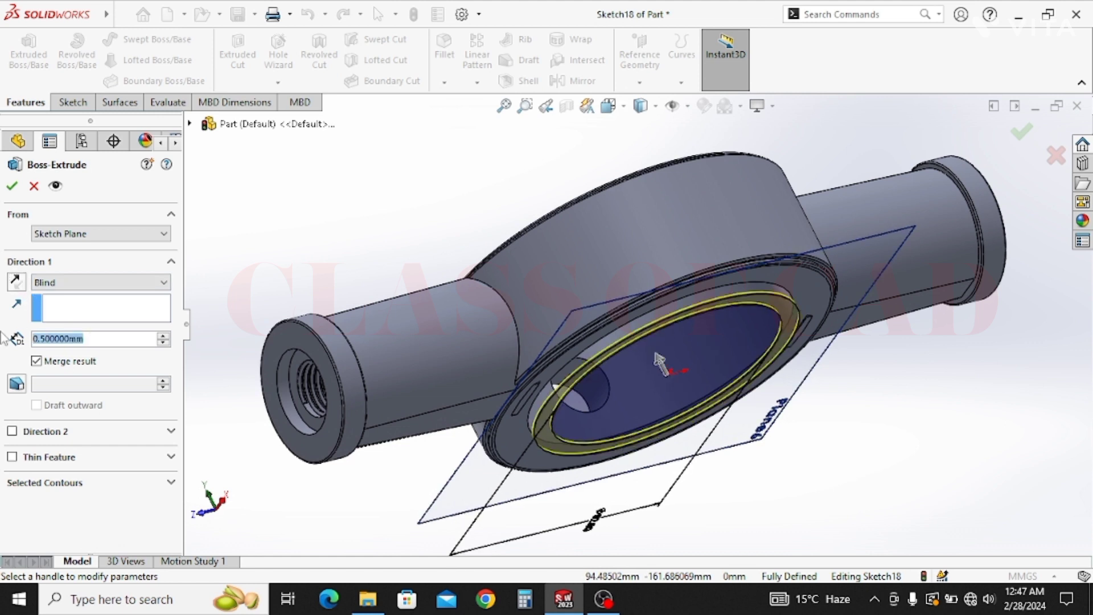
{"action": "type", "text": "3"}
{"action": "key", "text": "Return"}
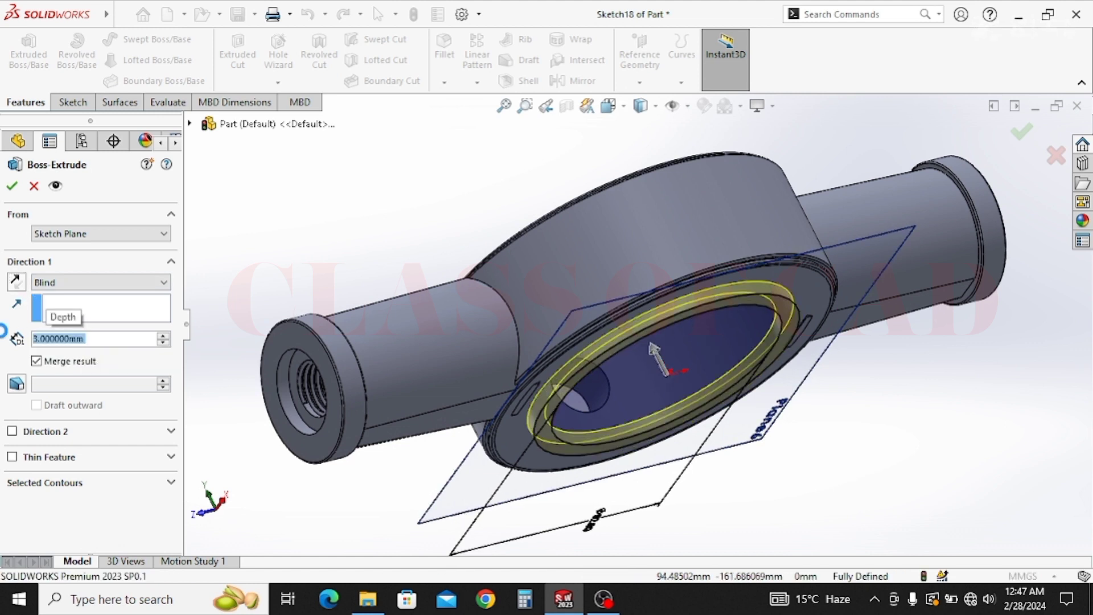
{"action": "key", "text": "Return"}
Hide the offset reference plane used for the inner lip.
{"action": "middle_click_drag", "start_coordinate": [750, 350], "coordinate": [732, 563]}
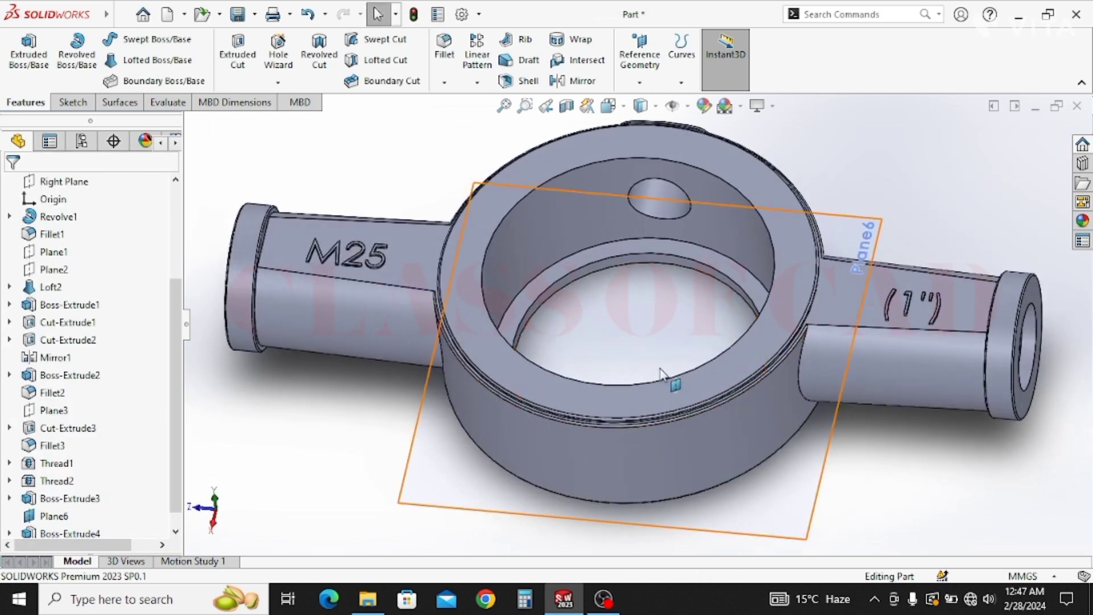
{"action": "scroll", "coordinate": [667, 378], "scroll_direction": "up", "scroll_amount": 1}
{"action": "middle_click_drag", "start_coordinate": [667, 376], "coordinate": [671, 410]}
{"action": "left_click", "coordinate": [769, 478]}
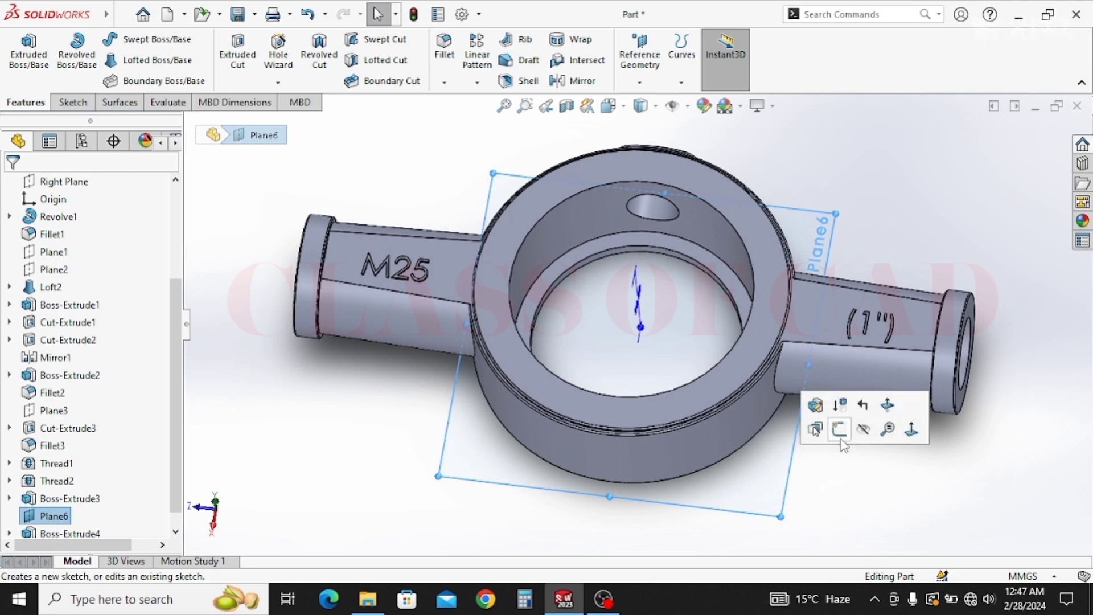
{"action": "left_click", "coordinate": [863, 429]}
Apply a blue-violet color appearance to all features, from the base revolve through the last boss extrusion.
{"action": "middle_click_drag", "start_coordinate": [777, 448], "coordinate": [632, 381]}
{"action": "scroll", "coordinate": [71, 426], "scroll_direction": "down", "scroll_amount": 1}
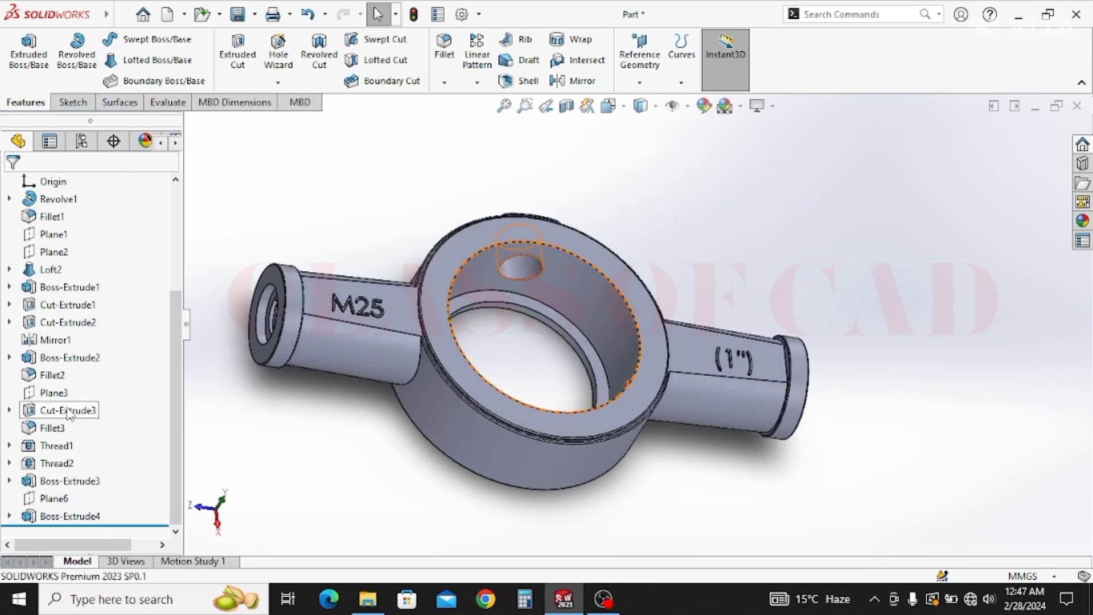
{"action": "scroll", "coordinate": [62, 387], "scroll_direction": "up", "scroll_amount": 5}
{"action": "left_click", "coordinate": [50, 310]}
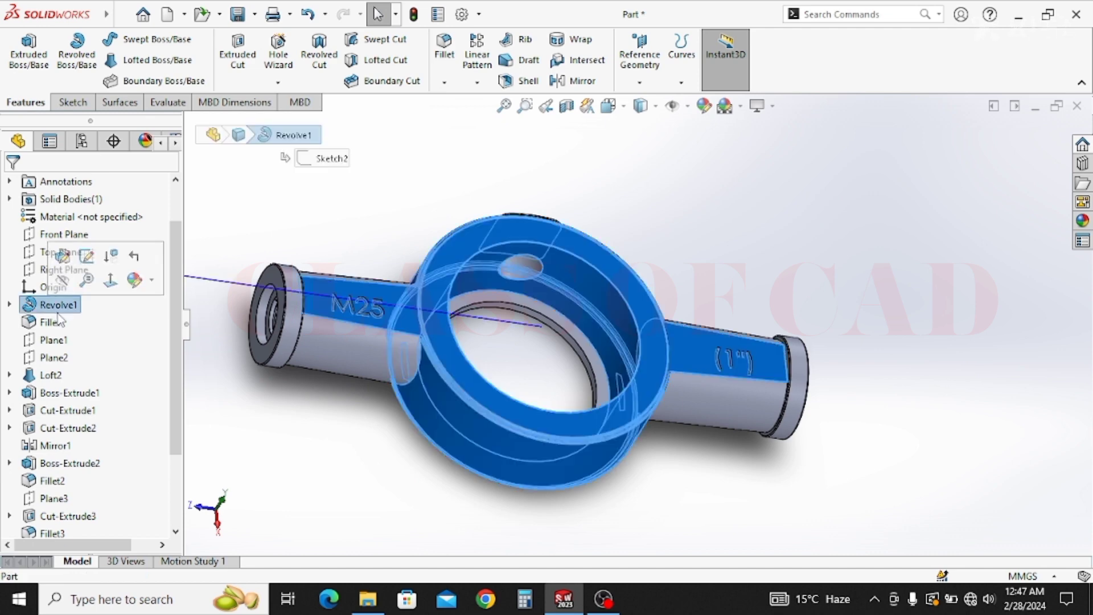
{"action": "scroll", "coordinate": [57, 342], "scroll_direction": "down", "scroll_amount": 3}
{"action": "left_click", "coordinate": [70, 519], "text": "shift"}
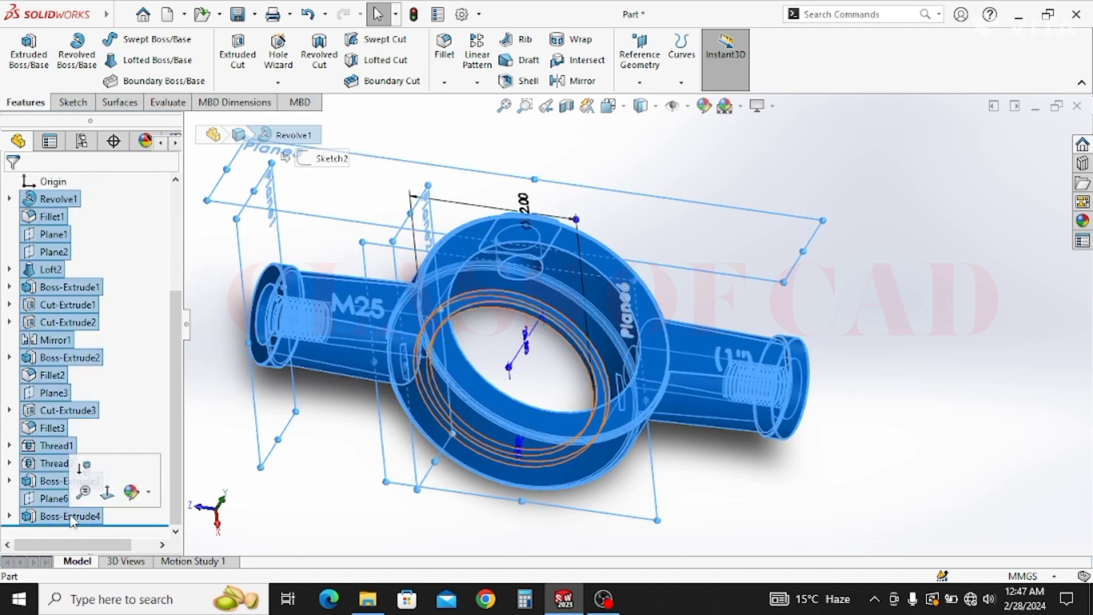
{"action": "right_click", "coordinate": [70, 520]}
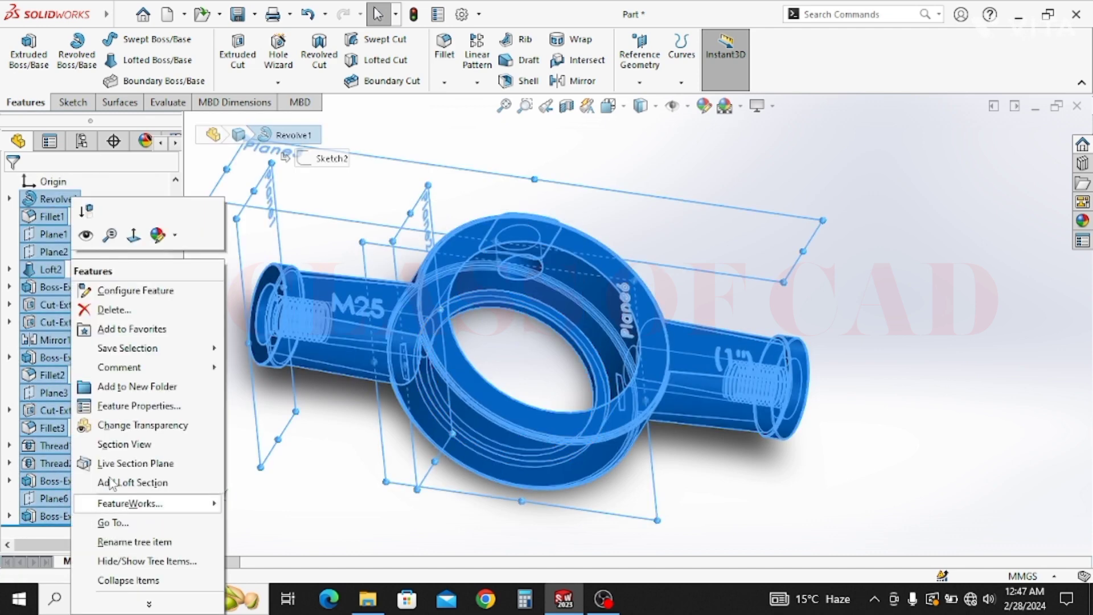
{"action": "left_click", "coordinate": [158, 234]}
{"action": "left_click", "coordinate": [170, 286]}
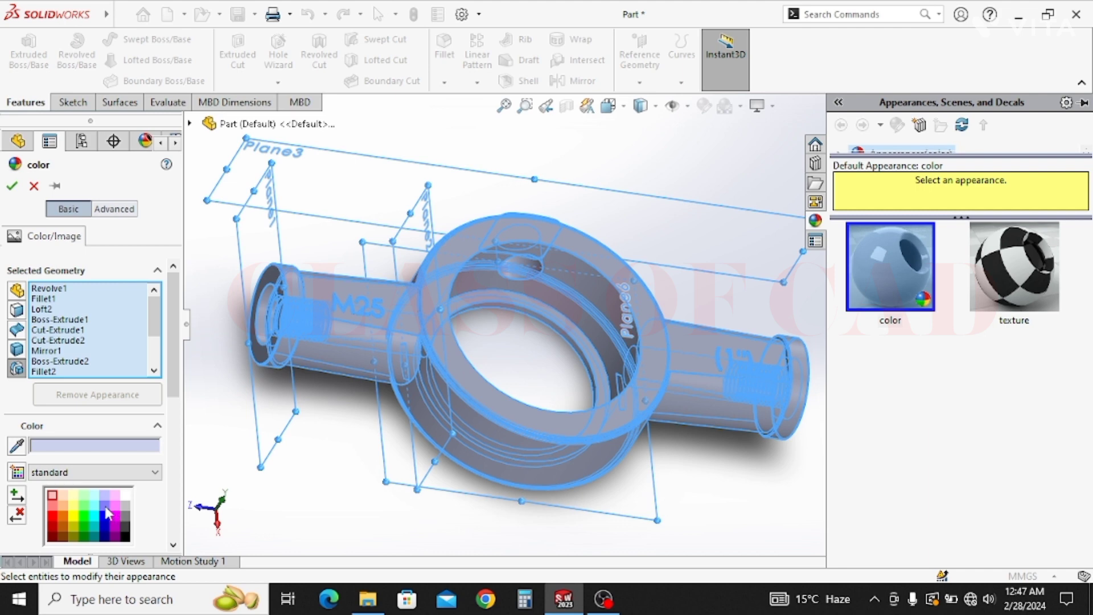
{"action": "left_click", "coordinate": [105, 506]}
{"action": "left_click", "coordinate": [11, 186]}
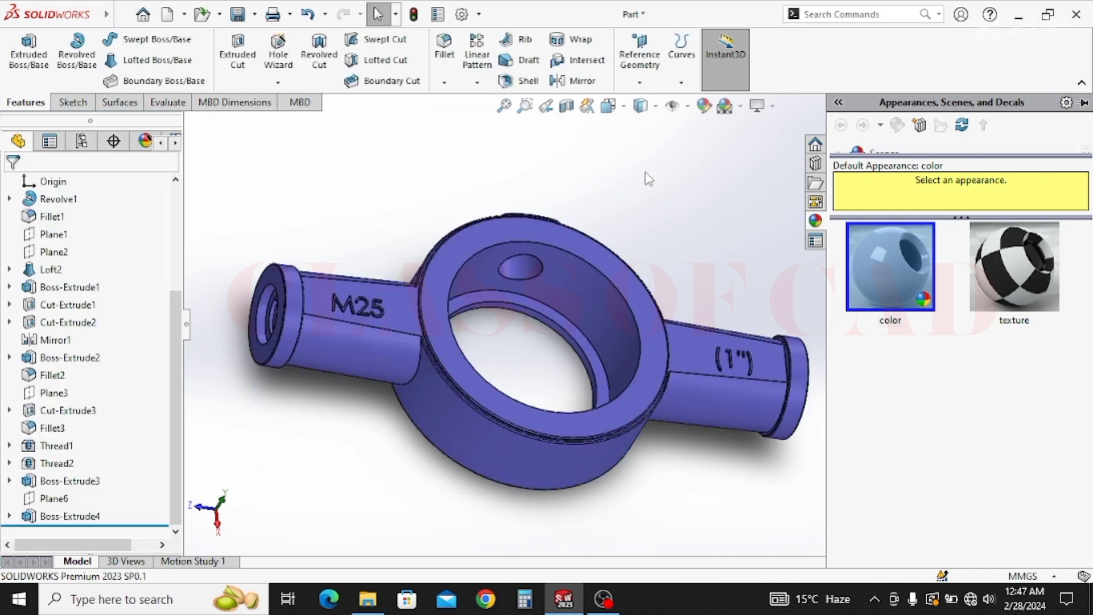
Review the colored die handle from several angles and close the part without saving the changes.
{"action": "middle_click_drag", "start_coordinate": [568, 327], "coordinate": [573, 335]}
{"action": "scroll", "coordinate": [575, 340], "scroll_direction": "down", "scroll_amount": 3}
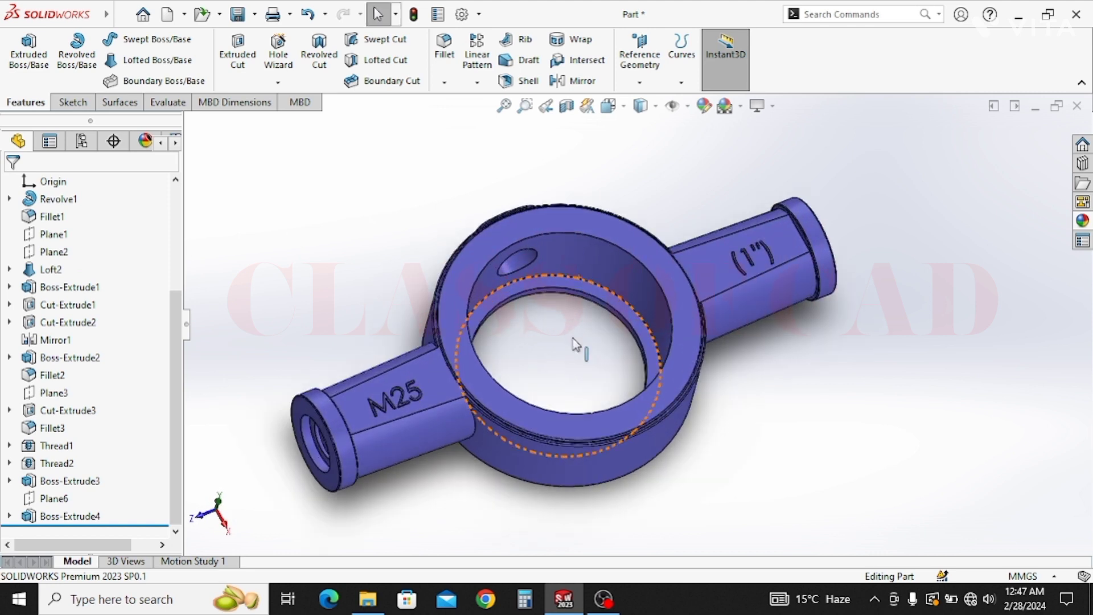
{"action": "middle_click_drag", "start_coordinate": [580, 383], "coordinate": [569, 330]}
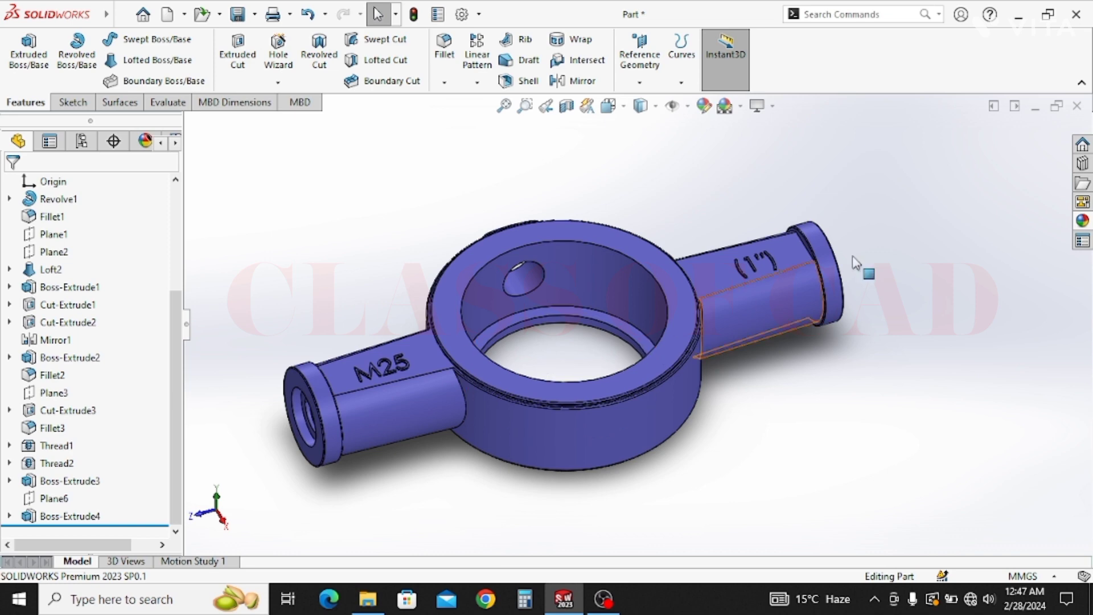
{"action": "left_click", "coordinate": [1078, 109]}
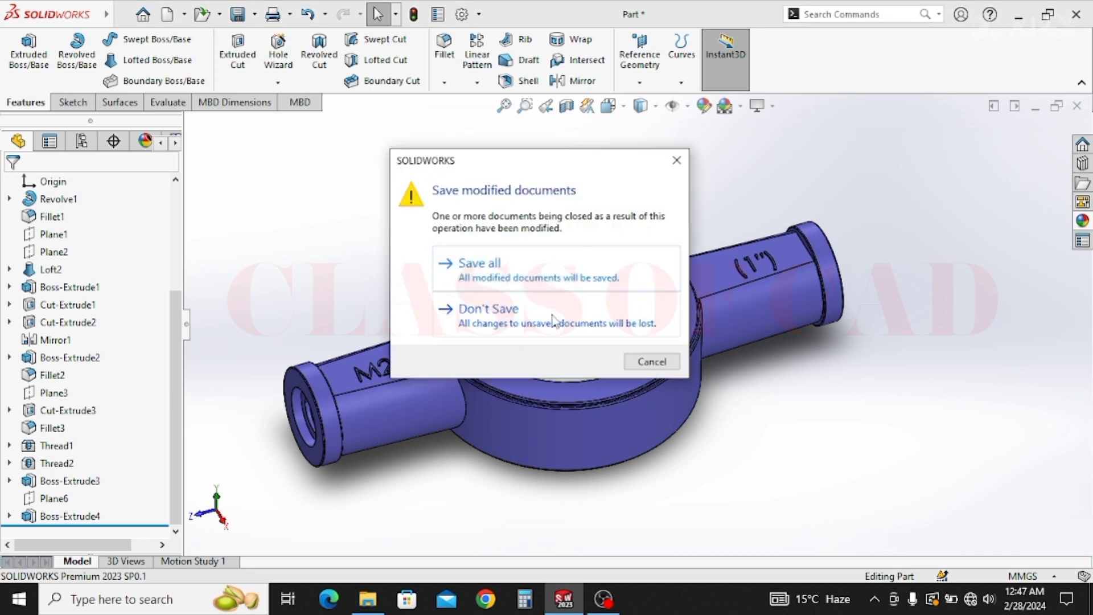
{"action": "left_click", "coordinate": [556, 317]}
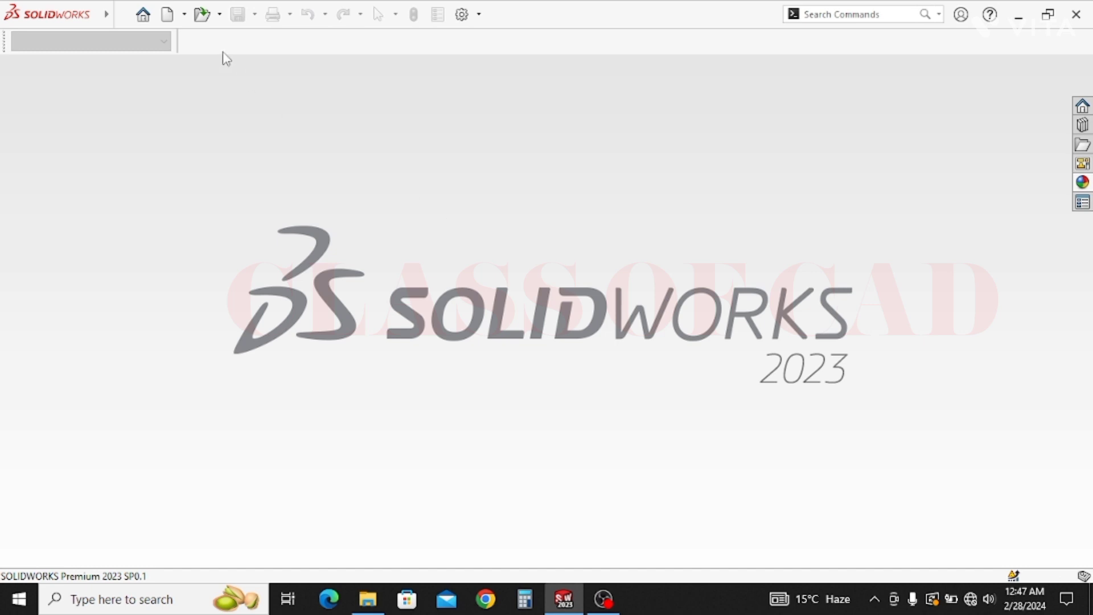
Create a new part and sketch a circle about 113 mm in diameter on the Right Plane, centred on the origin.
{"action": "left_click", "coordinate": [166, 14]}
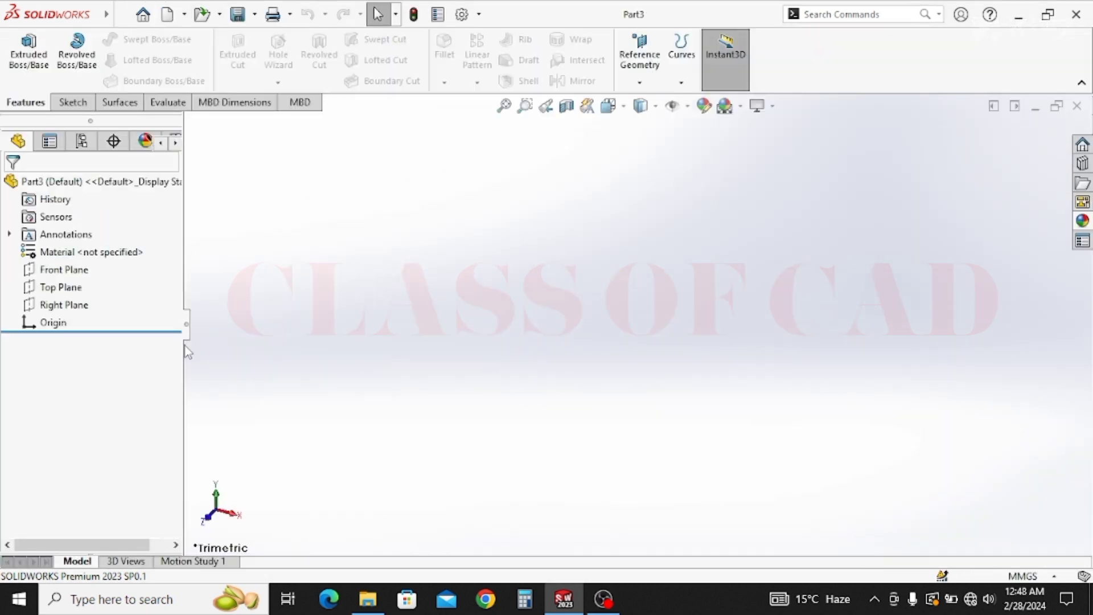
{"action": "left_click", "coordinate": [78, 306]}
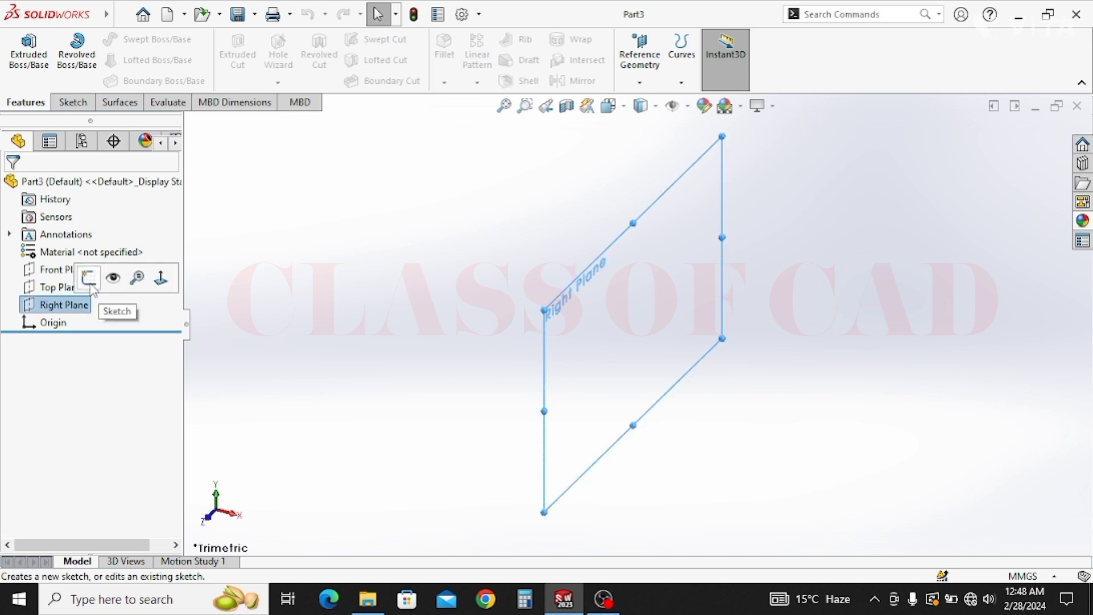
{"action": "left_click", "coordinate": [112, 281]}
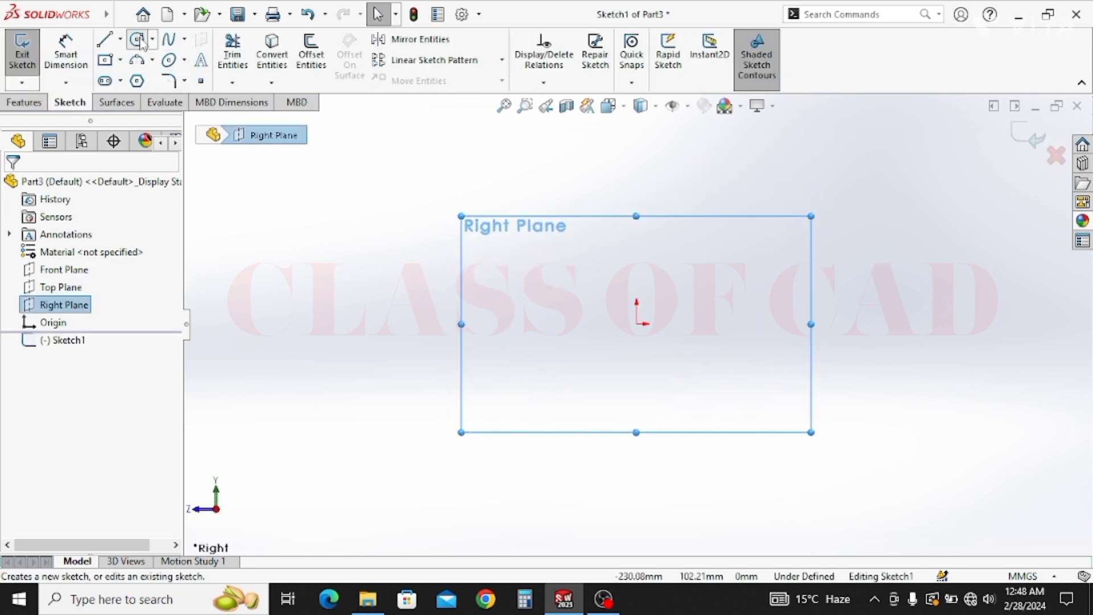
{"action": "left_click", "coordinate": [137, 39]}
{"action": "left_click", "coordinate": [637, 324]}
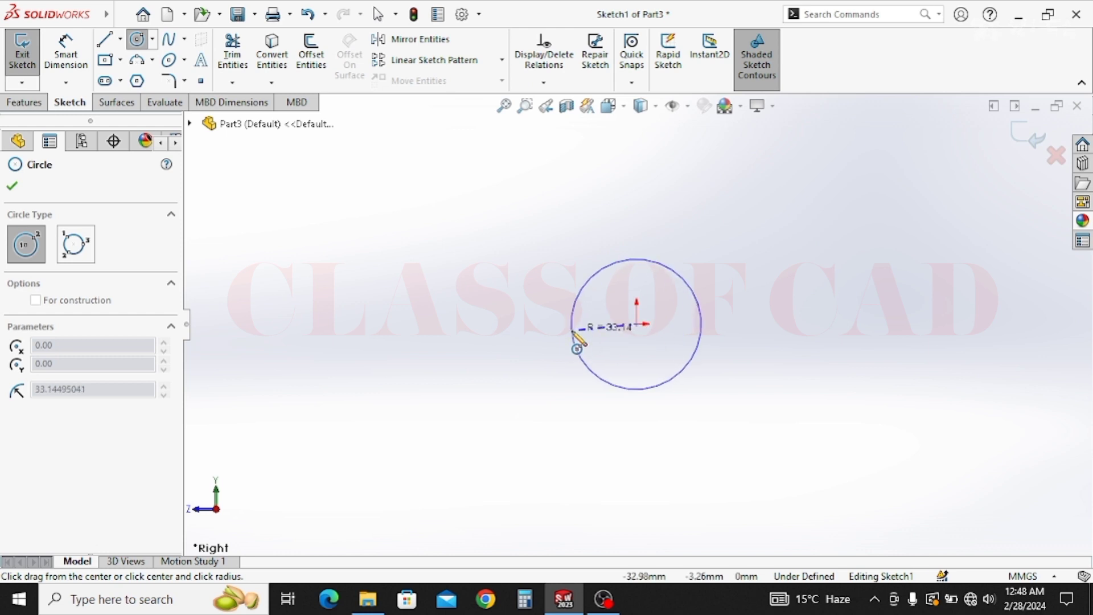
{"action": "left_click", "coordinate": [526, 342]}
{"action": "left_click", "coordinate": [25, 101]}
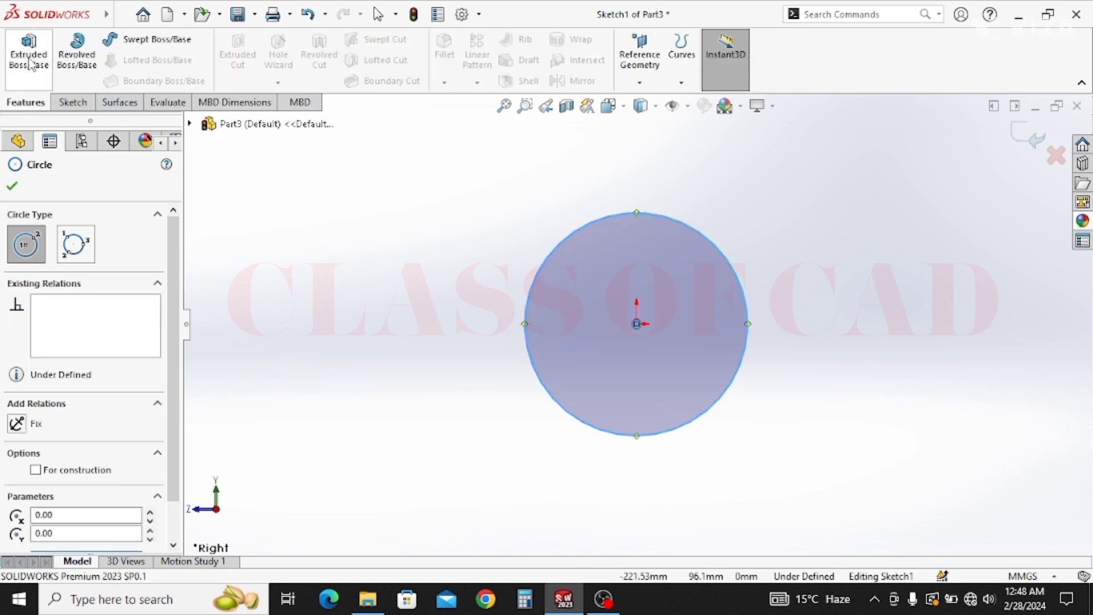
{"action": "left_click", "coordinate": [29, 59]}
{"action": "key", "text": "Escape"}
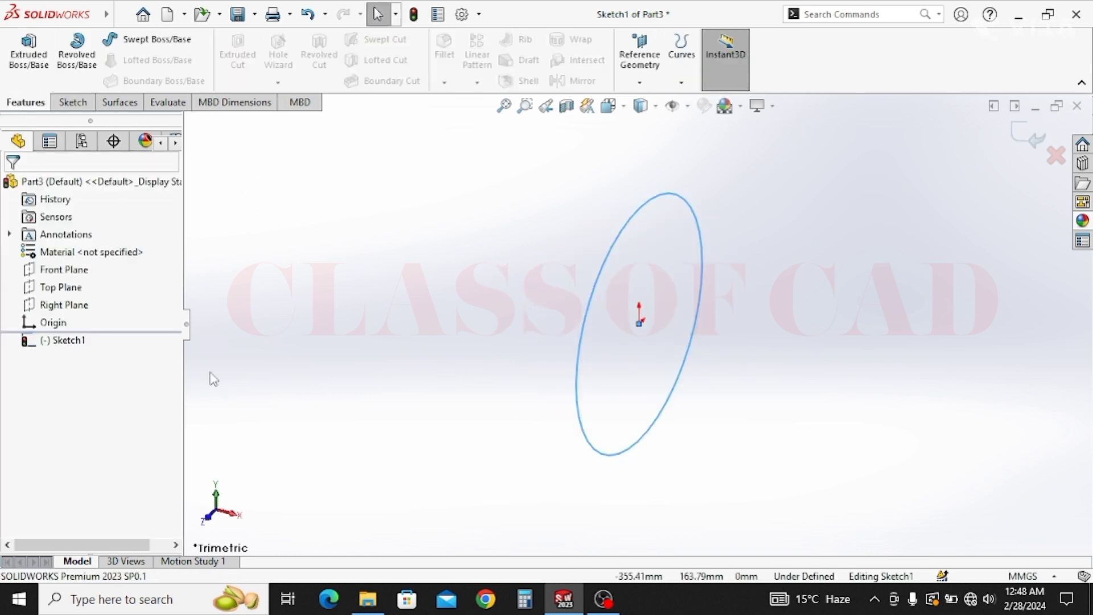
Set the sketched circle's diameter to 22 mm.
{"action": "left_click", "coordinate": [73, 102]}
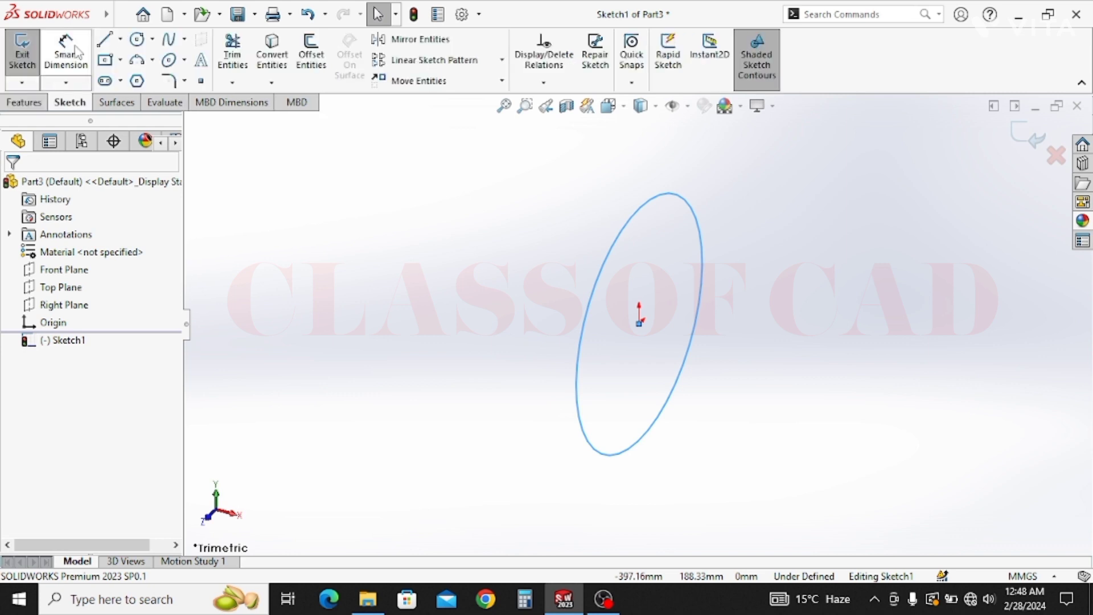
{"action": "left_click", "coordinate": [580, 340]}
{"action": "left_click", "coordinate": [513, 349]}
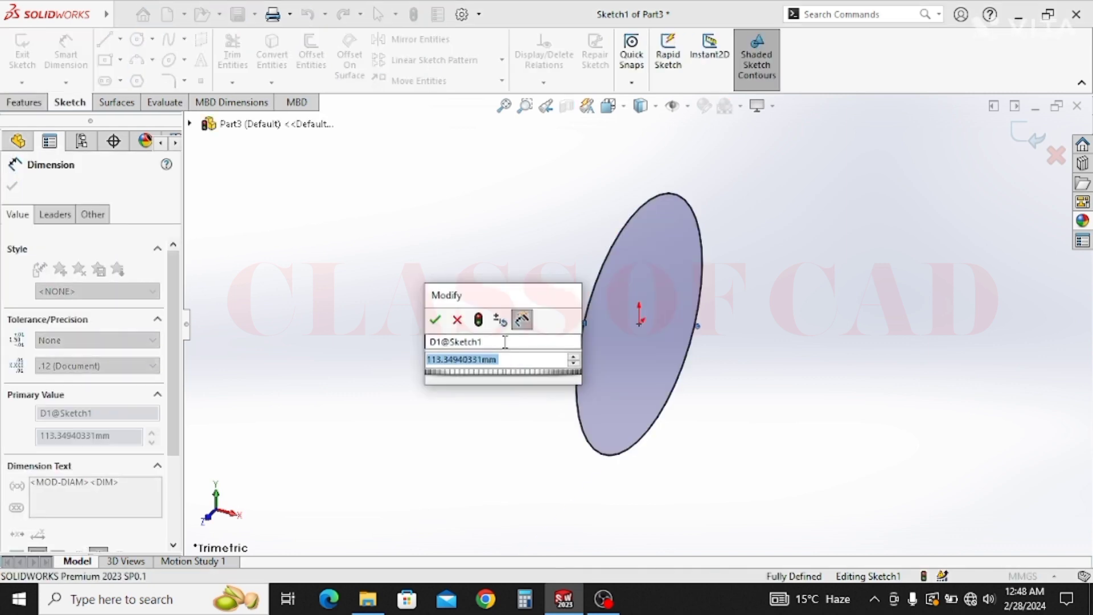
{"action": "type", "text": "22"}
{"action": "key", "text": "Return"}
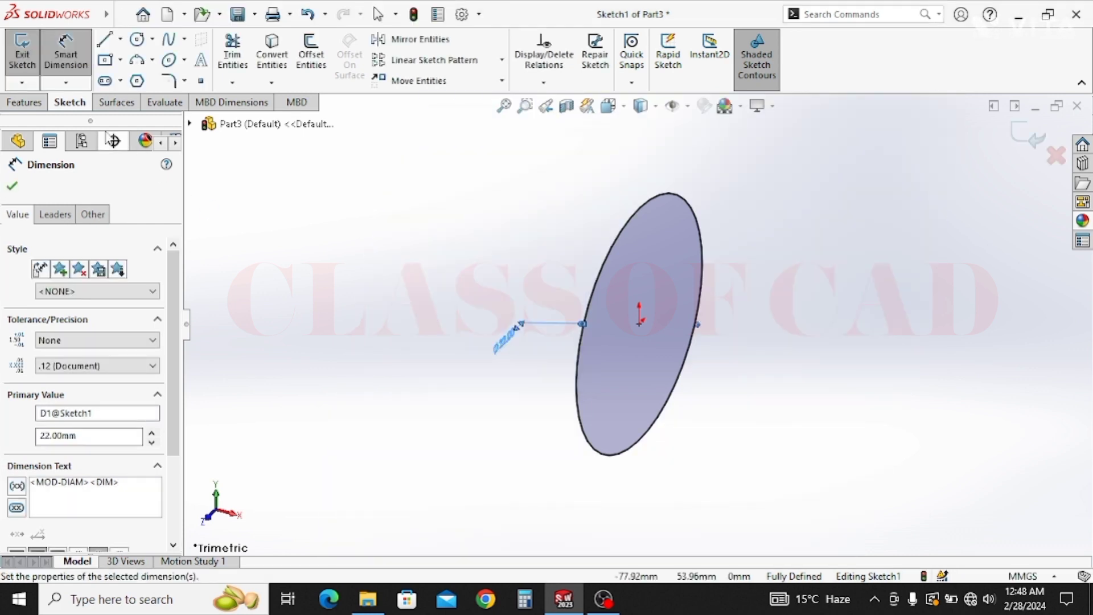
Extrude the 22 mm circle into a disc with a blind depth of 8 mm.
{"action": "left_click", "coordinate": [24, 102]}
{"action": "left_click", "coordinate": [44, 59]}
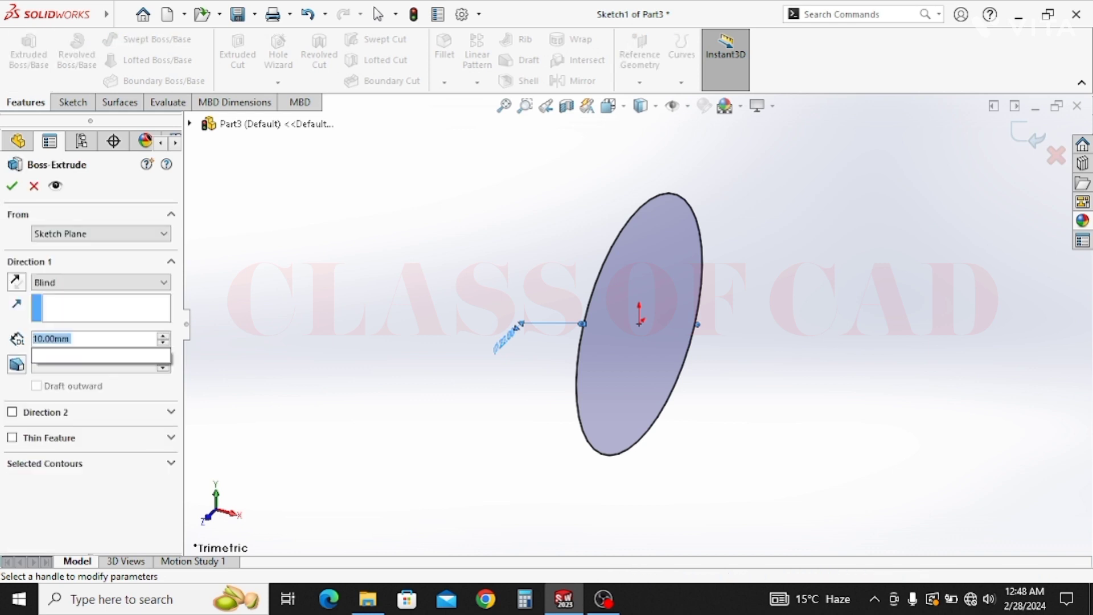
{"action": "key", "text": "Return"}
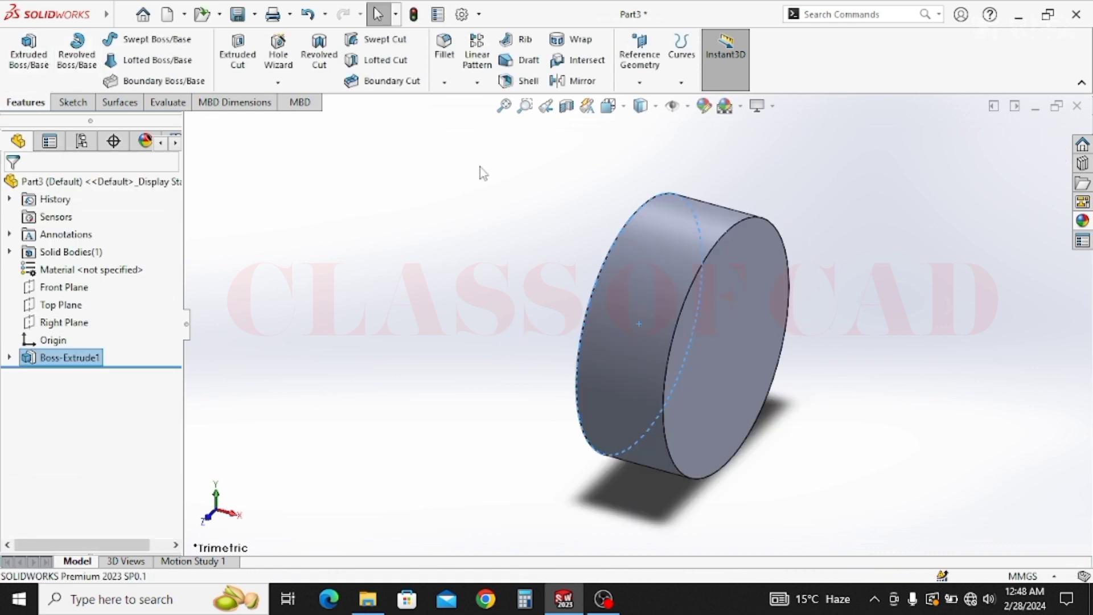
Start a sketch on the disc's extruded end face and draw a circle about 7 mm in diameter centred on the origin.
{"action": "left_click", "coordinate": [788, 332]}
{"action": "left_click", "coordinate": [847, 277]}
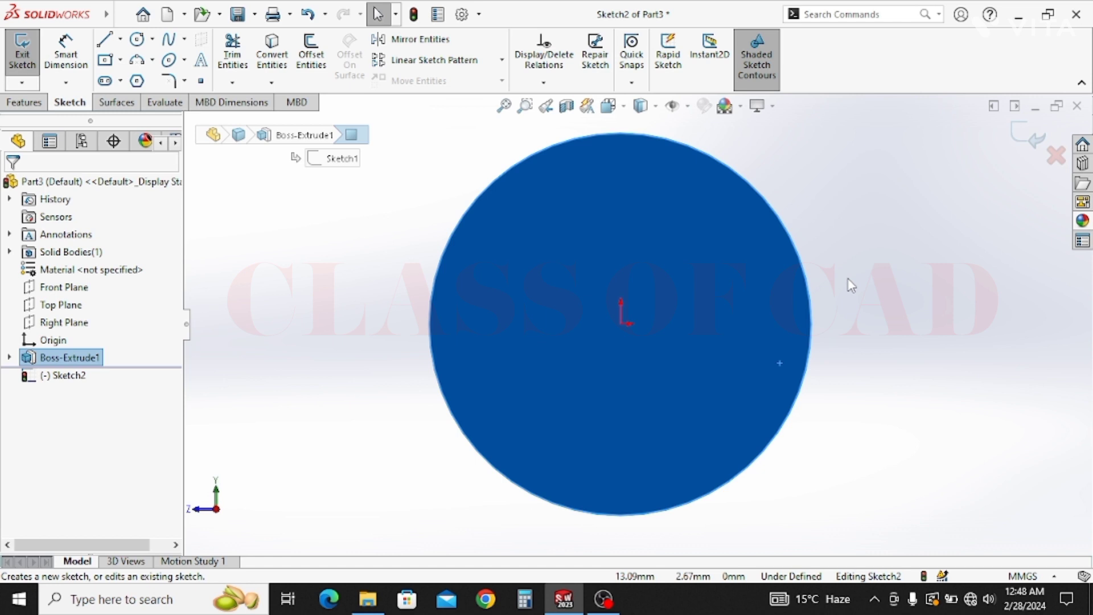
{"action": "mouse_move", "coordinate": [106, 14]}
{"action": "left_click", "coordinate": [181, 12]}
{"action": "left_click", "coordinate": [136, 38]}
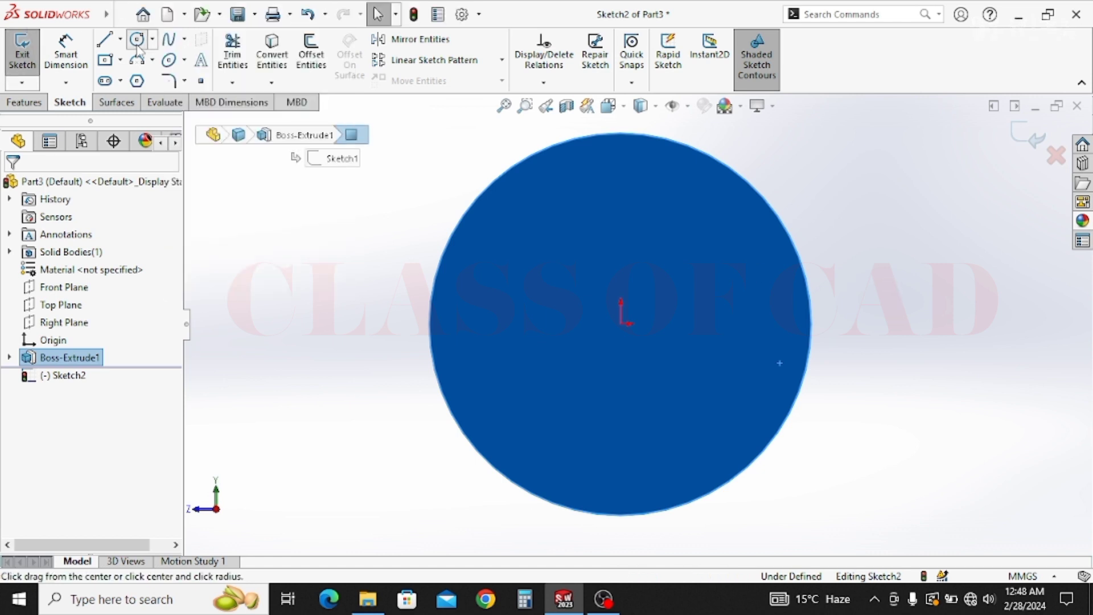
{"action": "left_click_drag", "start_coordinate": [622, 324], "coordinate": [565, 340]}
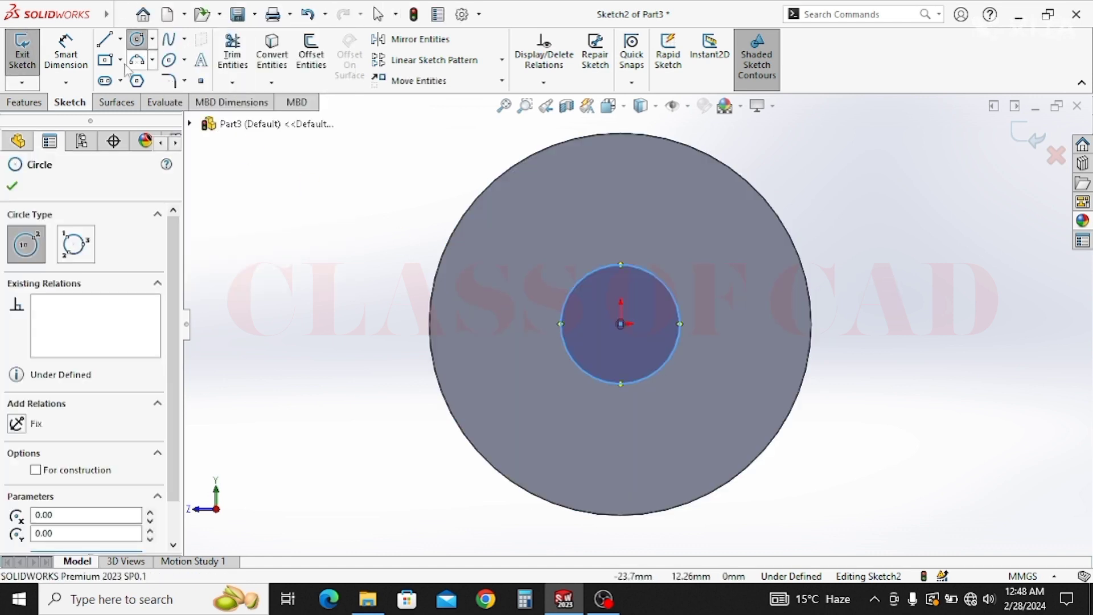
Dimension the inner circle on the disc face to a diameter of 13 mm.
{"action": "key", "text": "d"}
{"action": "left_click", "coordinate": [567, 340]}
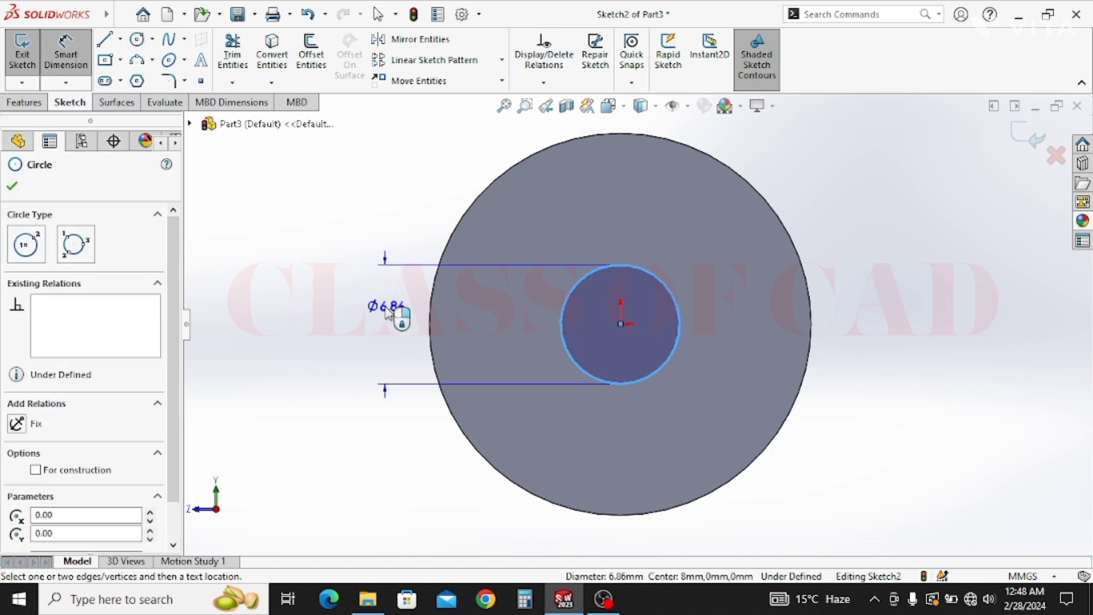
{"action": "left_click", "coordinate": [398, 316]}
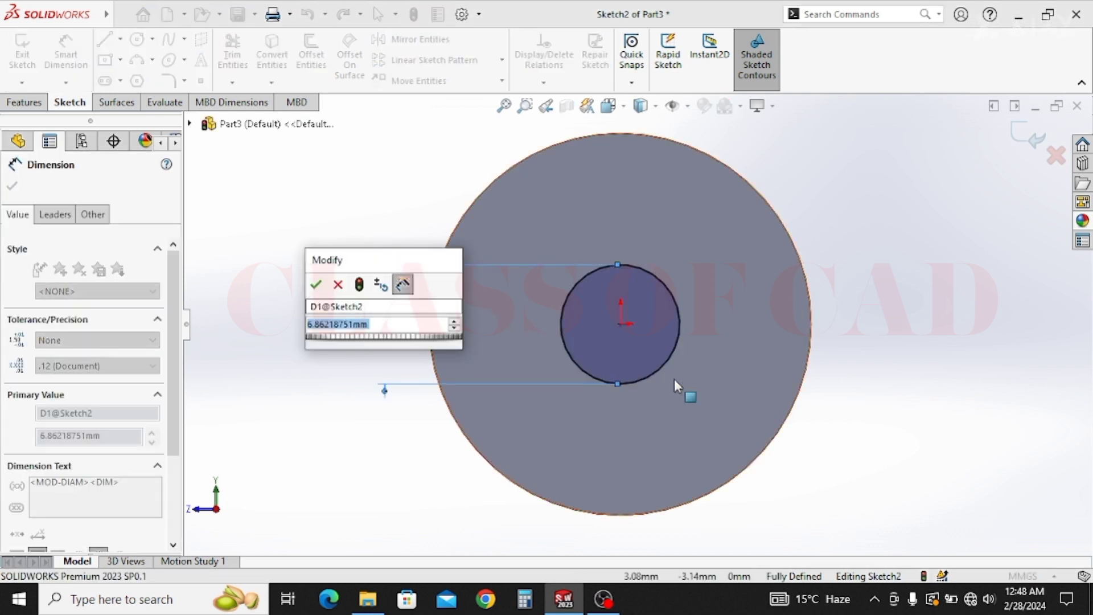
{"action": "type", "text": "13"}
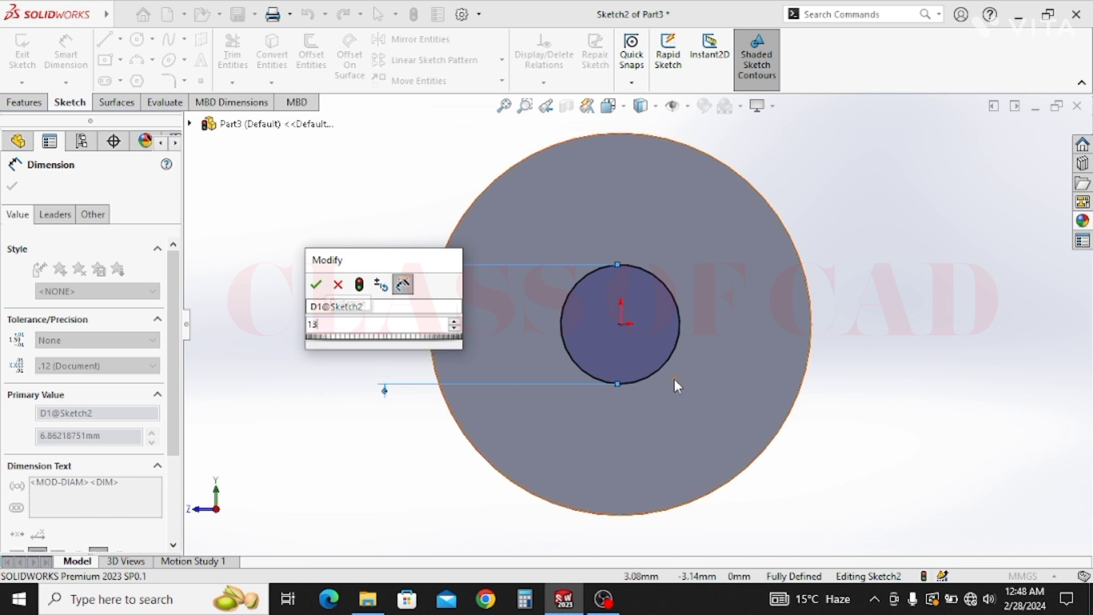
{"action": "key", "text": "Return"}
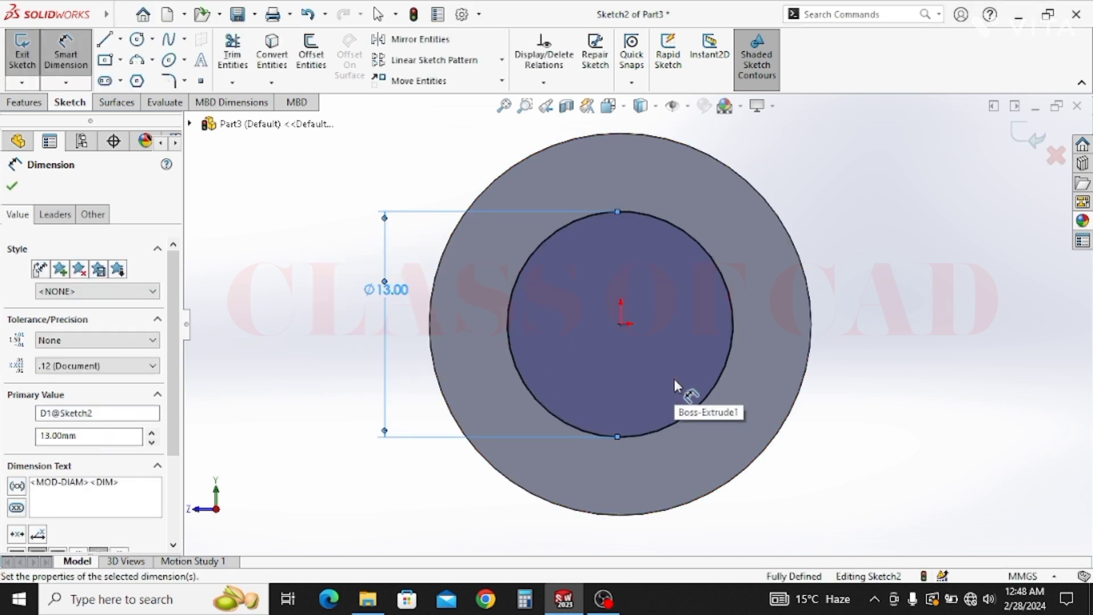
Extrude the 13 mm circle outward from the disc as a 20 mm long cylindrical shank.
{"action": "left_click", "coordinate": [25, 102]}
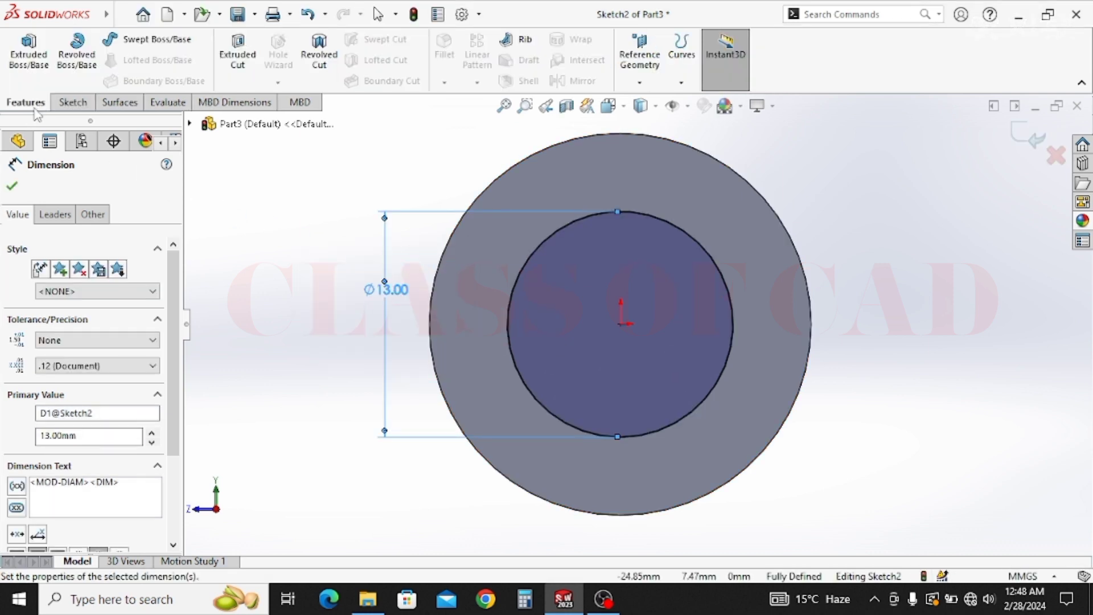
{"action": "left_click", "coordinate": [29, 54]}
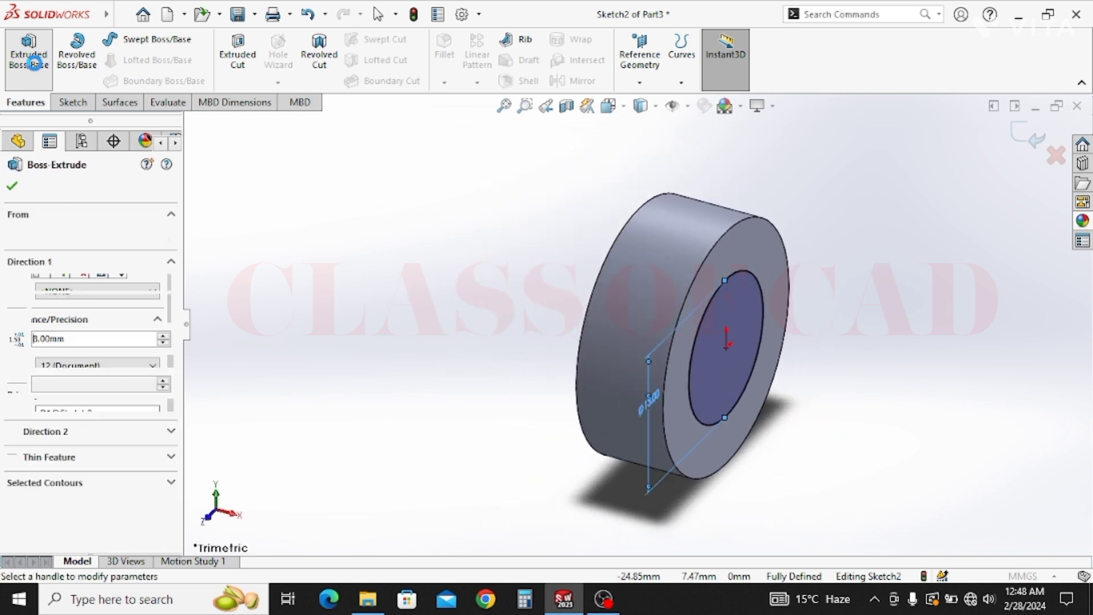
{"action": "type", "text": "20"}
{"action": "key", "text": "Return"}
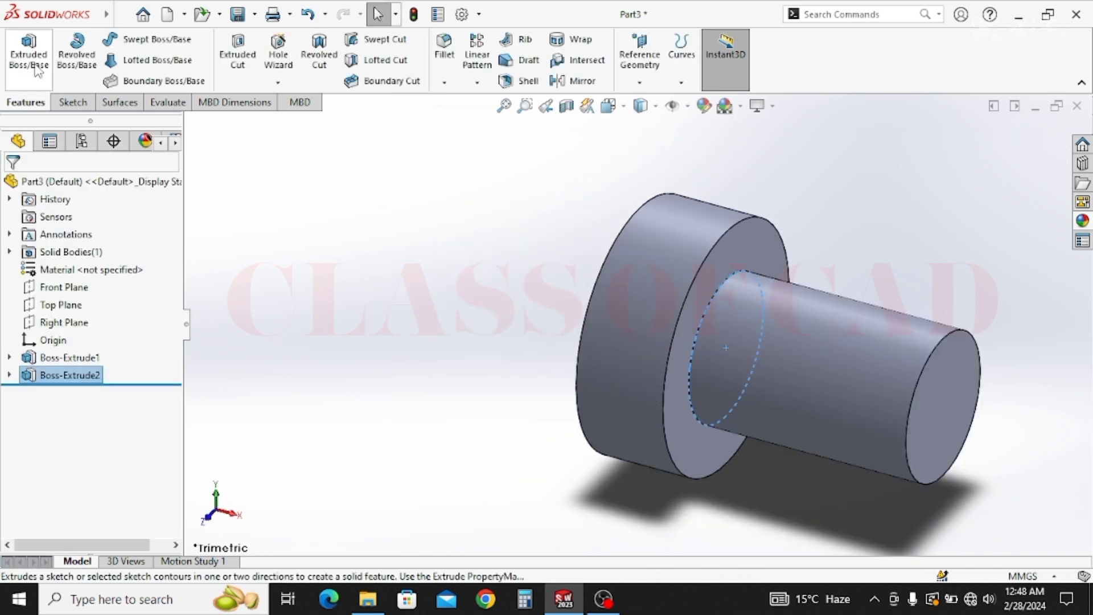
Sketch a closed triangle about 1.9 mm wide on the disc's outer flat face, straddling its upper edge with the tip pointing toward the centre.
{"action": "mouse_move", "coordinate": [723, 350]}
{"action": "middle_mouse_down"}
{"action": "mouse_move", "coordinate": [764, 378]}
{"action": "mouse_move", "coordinate": [710, 434]}
{"action": "mouse_move", "coordinate": [666, 390]}
{"action": "middle_mouse_up"}
{"action": "left_click", "coordinate": [636, 330]}
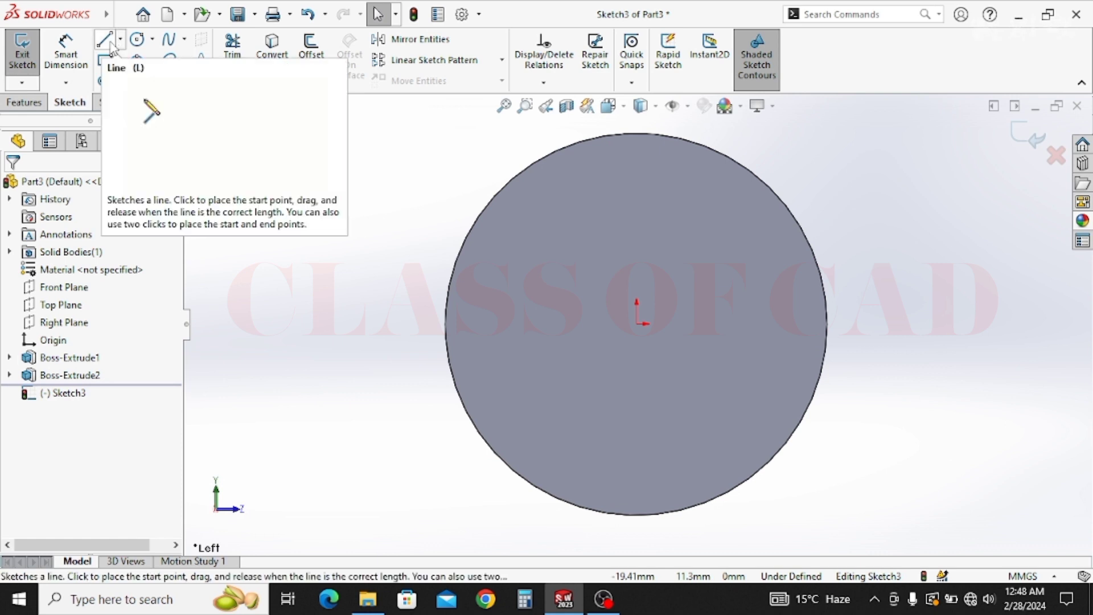
{"action": "left_click", "coordinate": [111, 46]}
{"action": "scroll", "coordinate": [586, 231], "scroll_direction": "down", "scroll_amount": 5}
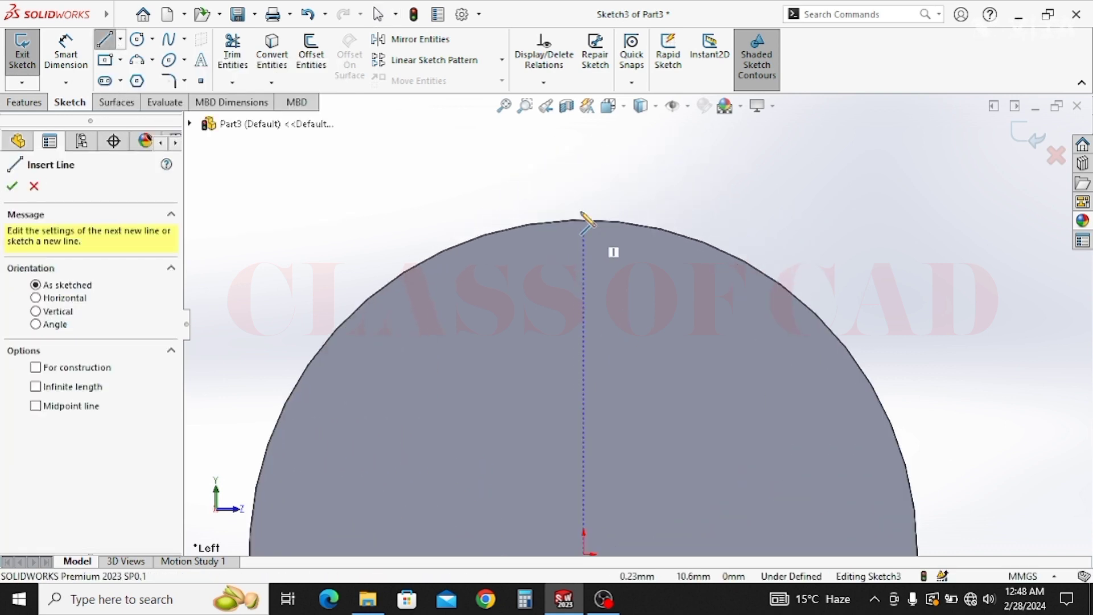
{"action": "left_click", "coordinate": [548, 212]}
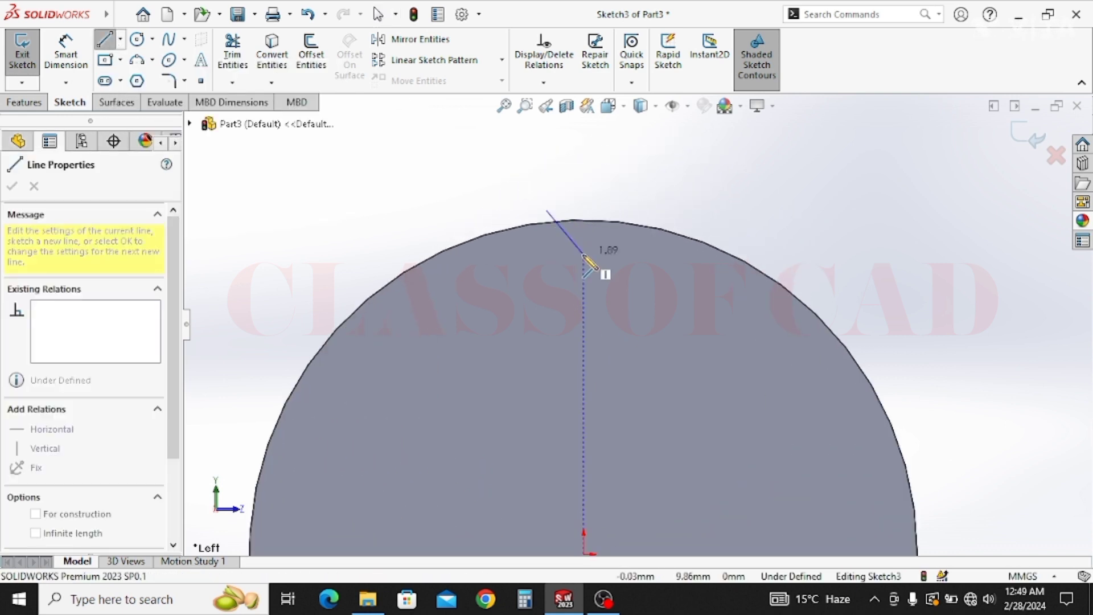
{"action": "left_click", "coordinate": [583, 255]}
{"action": "left_click", "coordinate": [613, 211]}
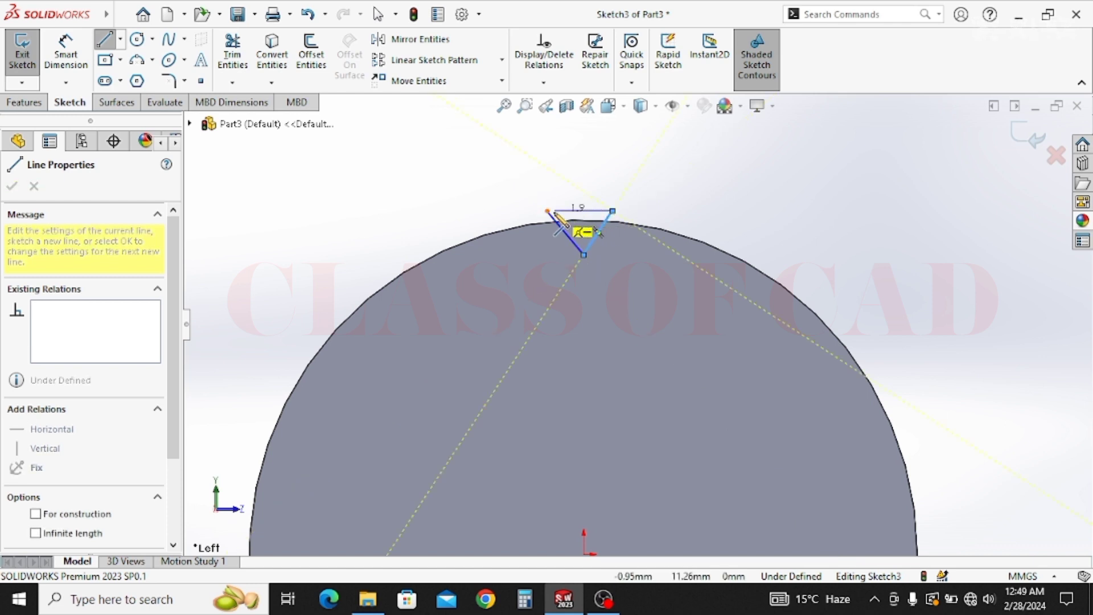
{"action": "left_click", "coordinate": [548, 211]}
{"action": "key", "text": "Escape"}
Add a vertical relation between the triangle's inner vertex and the origin.
{"action": "left_click", "coordinate": [583, 254]}
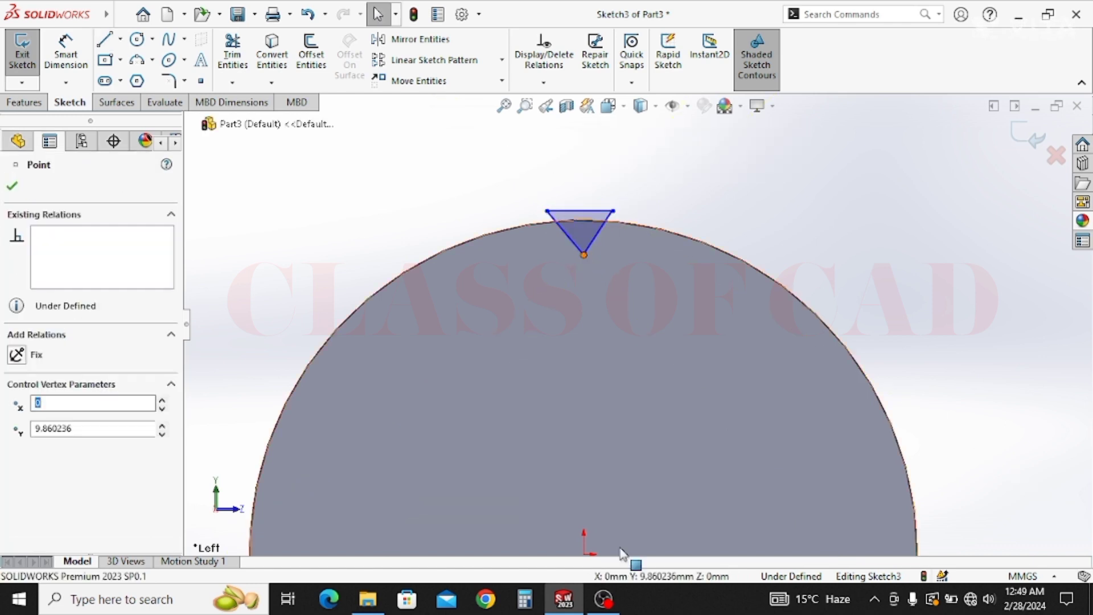
{"action": "left_click", "coordinate": [584, 553], "text": "ctrl"}
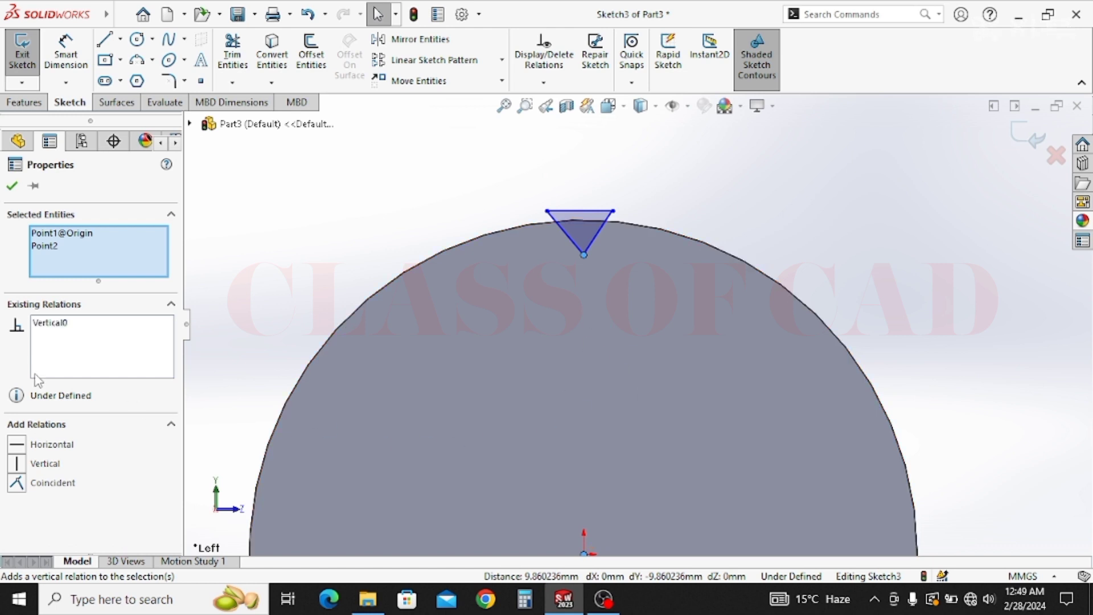
{"action": "left_click", "coordinate": [12, 185]}
Draw a vertical centerline from the origin up through the triangle, ending above it.
{"action": "left_click", "coordinate": [120, 39]}
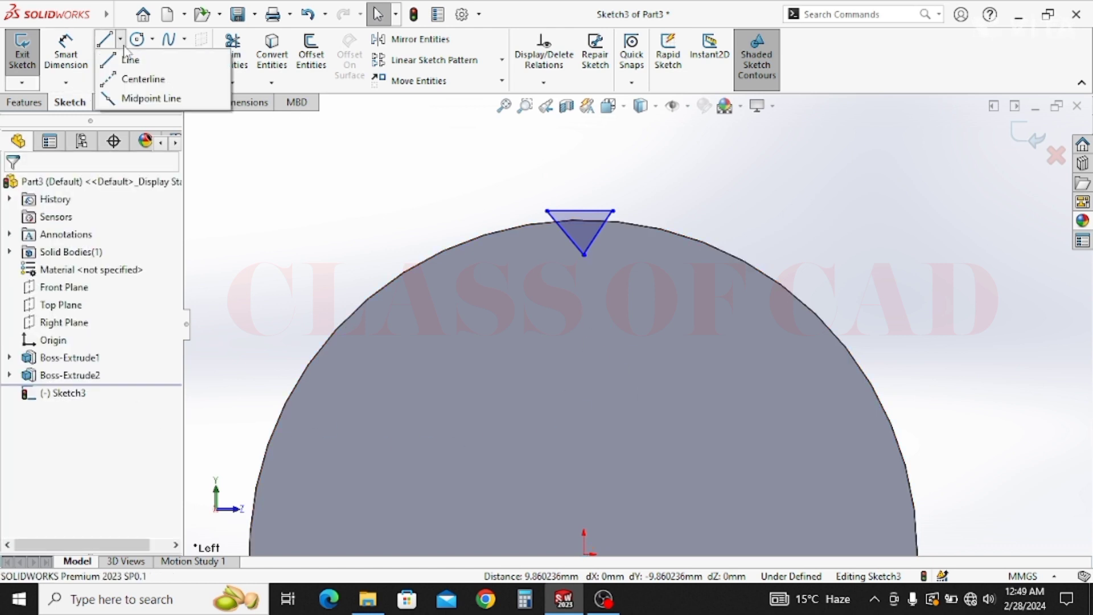
{"action": "left_click", "coordinate": [128, 84]}
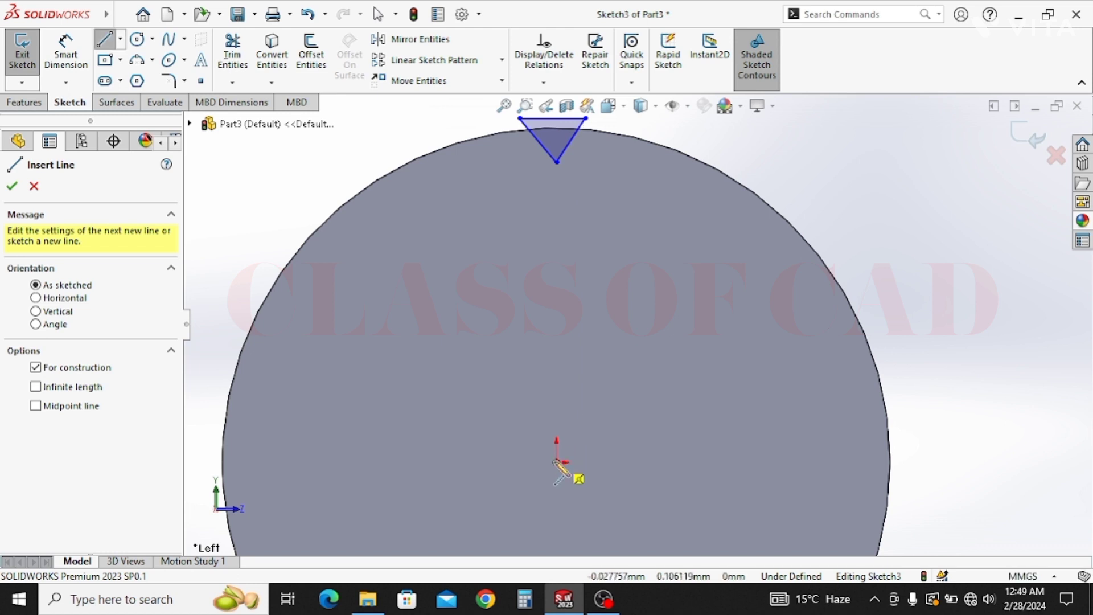
{"action": "middle_click_drag", "start_coordinate": [582, 318], "coordinate": [582, 427], "text": "ctrl"}
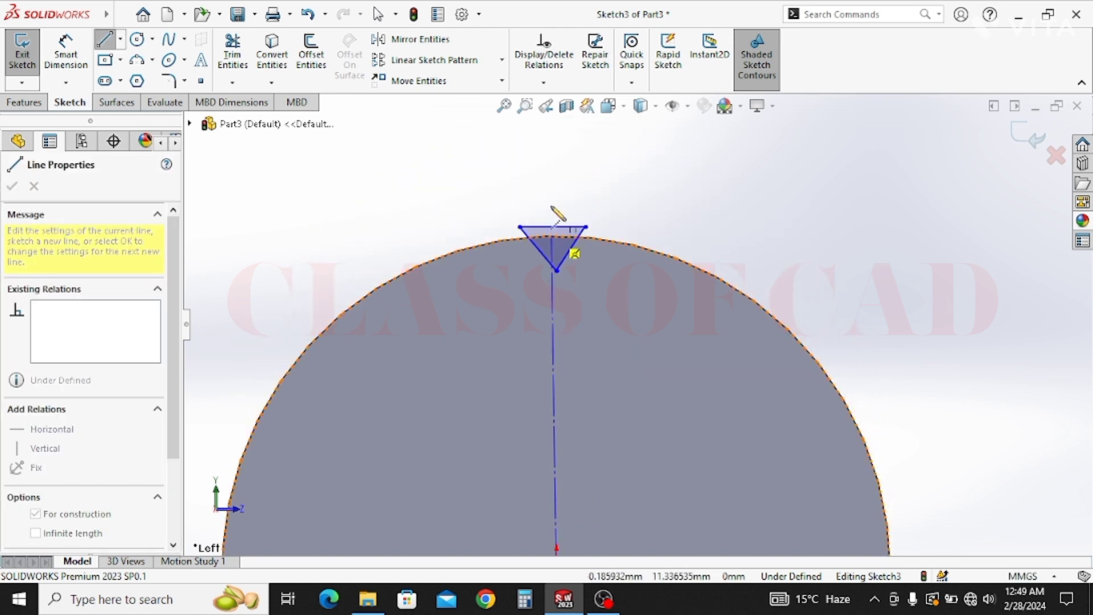
{"action": "left_click", "coordinate": [556, 162]}
{"action": "key", "text": "Escape"}
Make the triangle's two outer vertices symmetric about the vertical centerline.
{"action": "left_click", "coordinate": [520, 227]}
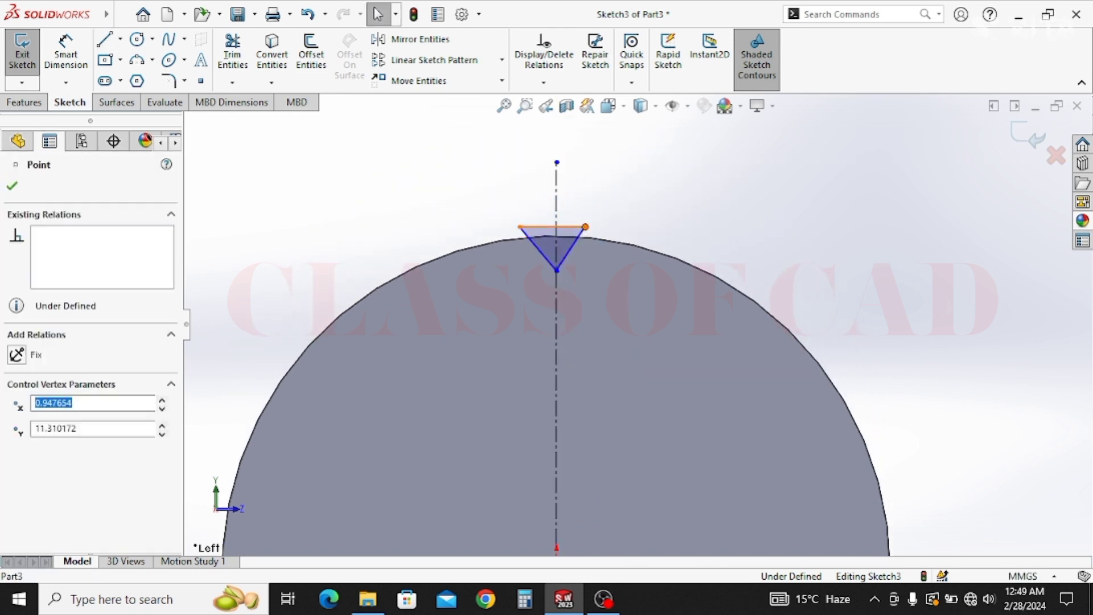
{"action": "left_click", "coordinate": [586, 227], "text": "ctrl"}
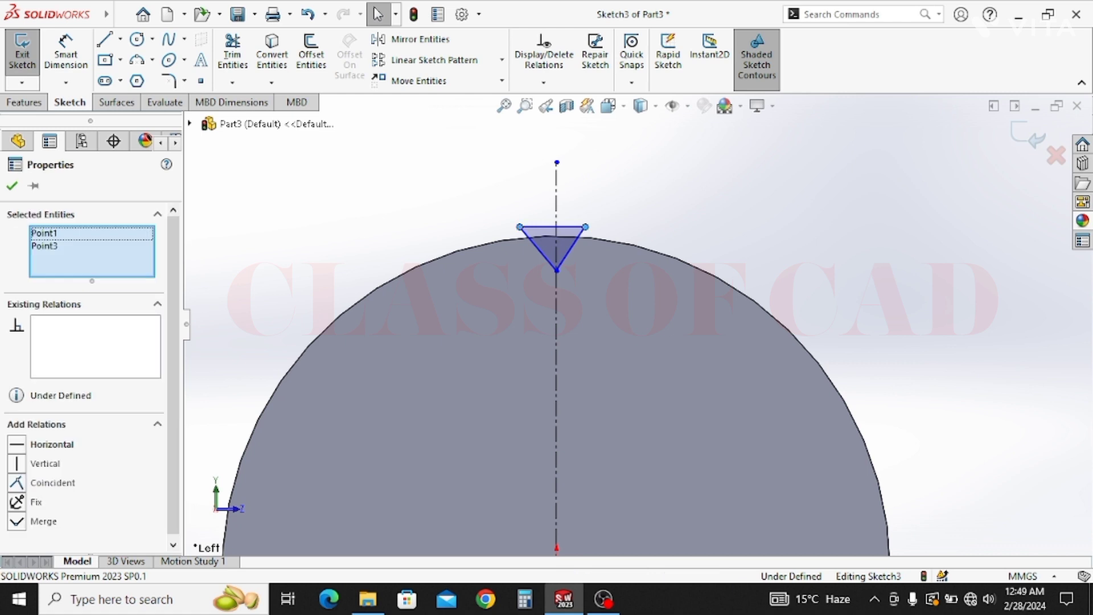
{"action": "left_click", "coordinate": [556, 195], "text": "ctrl"}
{"action": "left_click", "coordinate": [604, 137]}
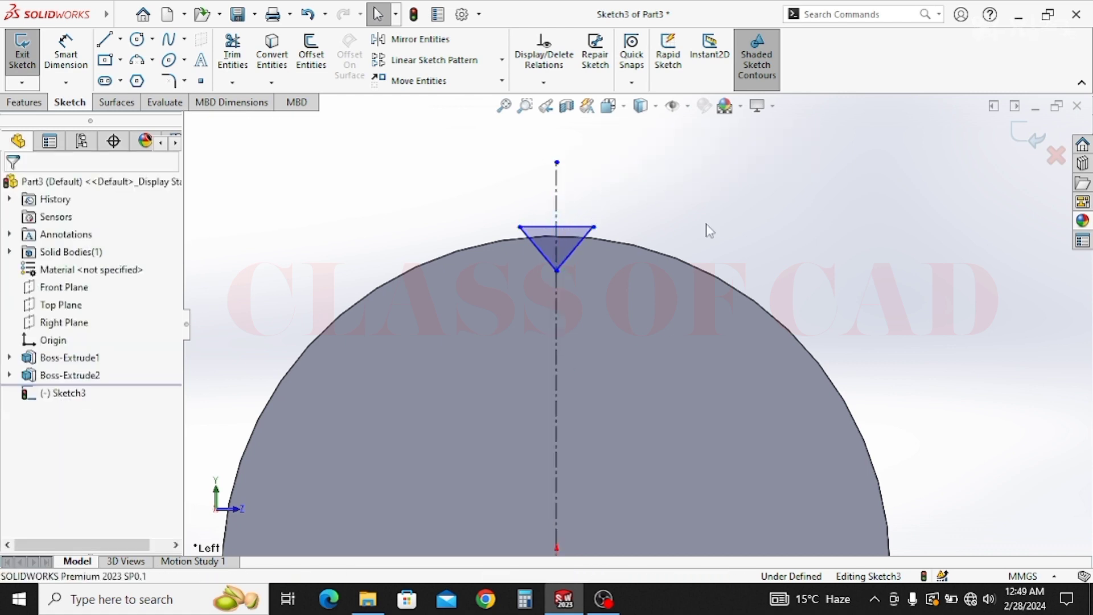
Cut-extrude the triangle 20 mm blind along the head to form a V-shaped notch in its rim.
{"action": "scroll", "coordinate": [609, 319], "scroll_direction": "up", "scroll_amount": 2}
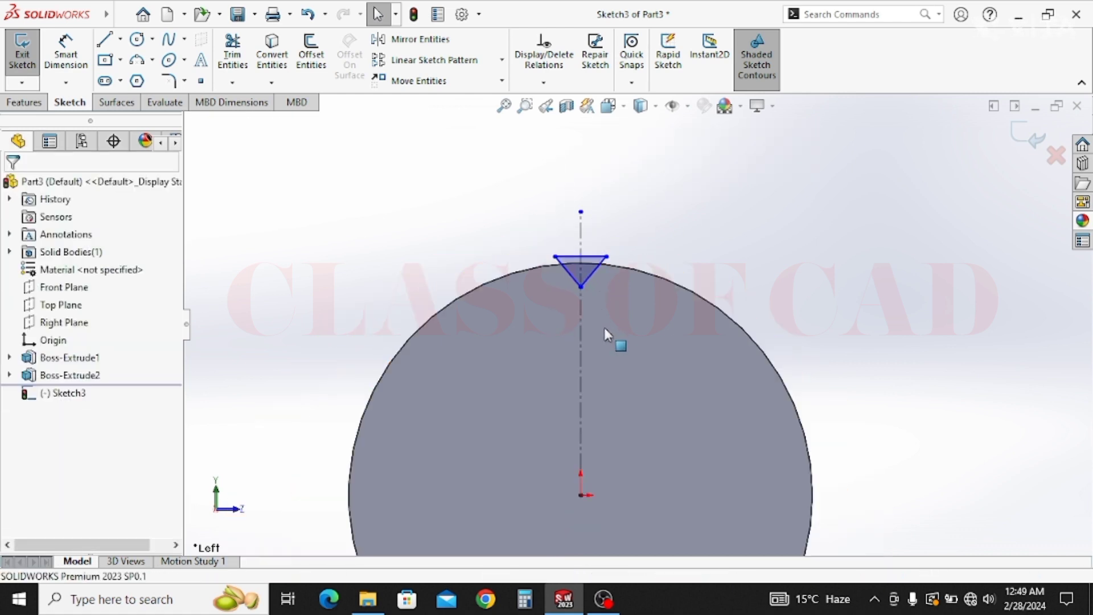
{"action": "left_click", "coordinate": [24, 102]}
{"action": "left_click", "coordinate": [237, 56]}
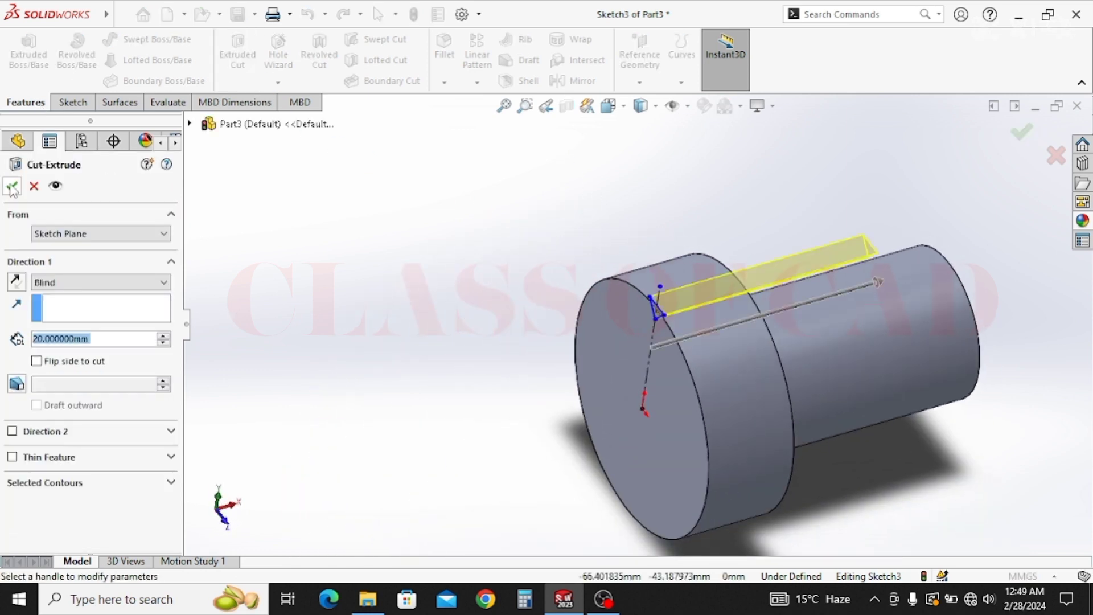
{"action": "left_click", "coordinate": [12, 187]}
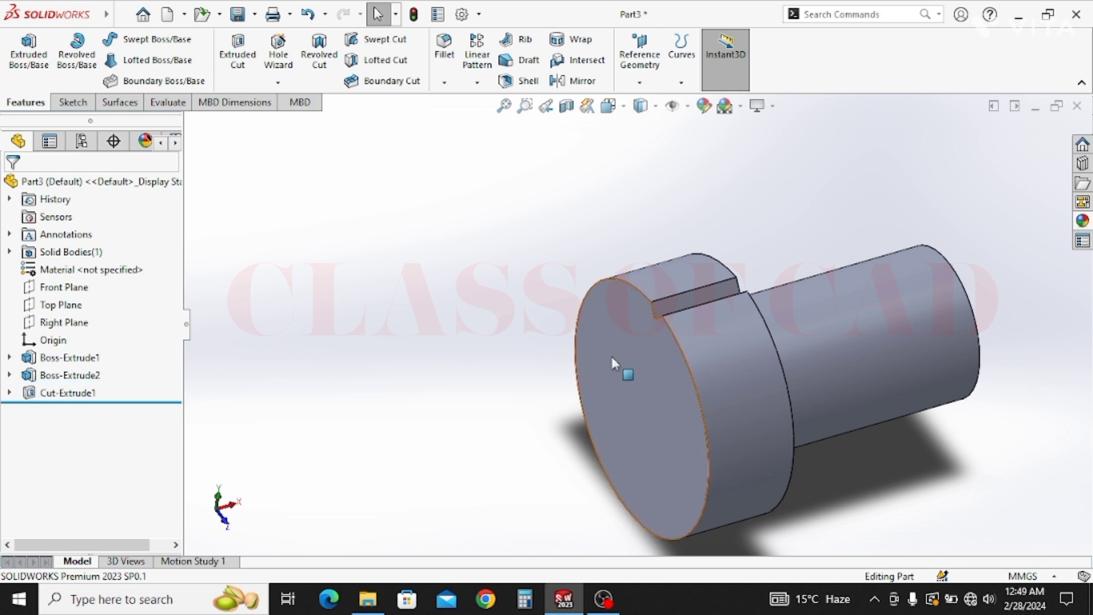
Circular-pattern the notch cut around the head's circular edge with 25 equally spaced instances over 360 degrees.
{"action": "left_click", "coordinate": [63, 392]}
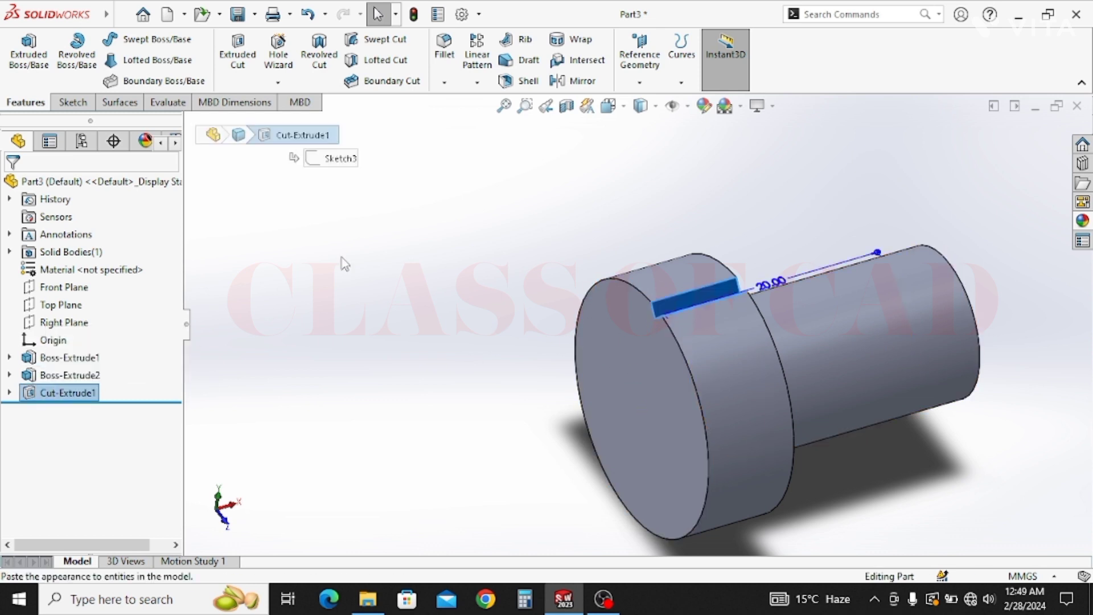
{"action": "left_click", "coordinate": [478, 82]}
{"action": "left_click", "coordinate": [490, 120]}
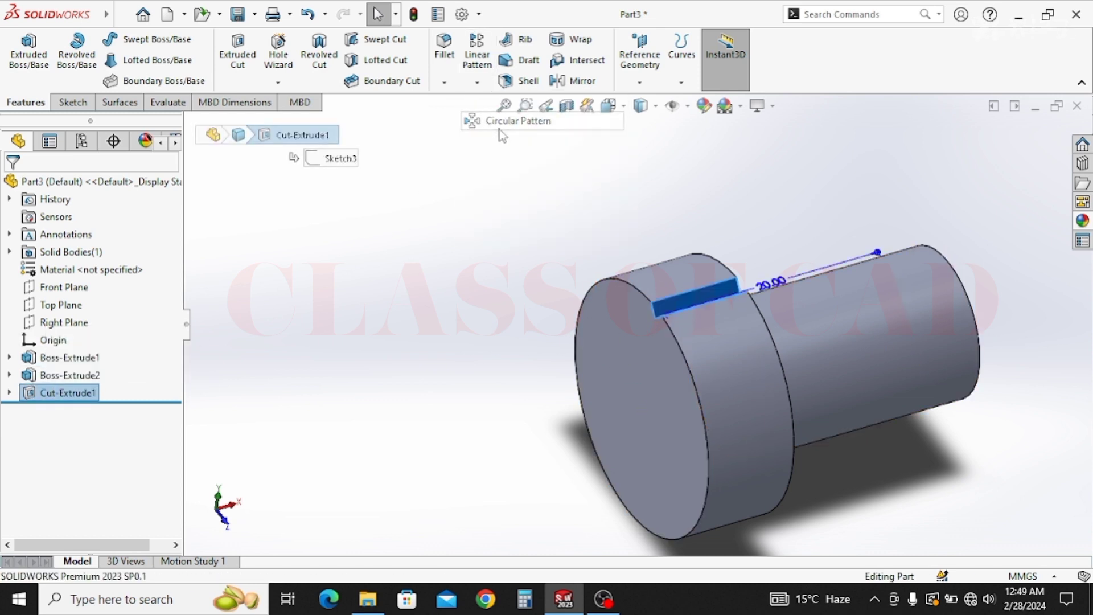
{"action": "left_click", "coordinate": [682, 353]}
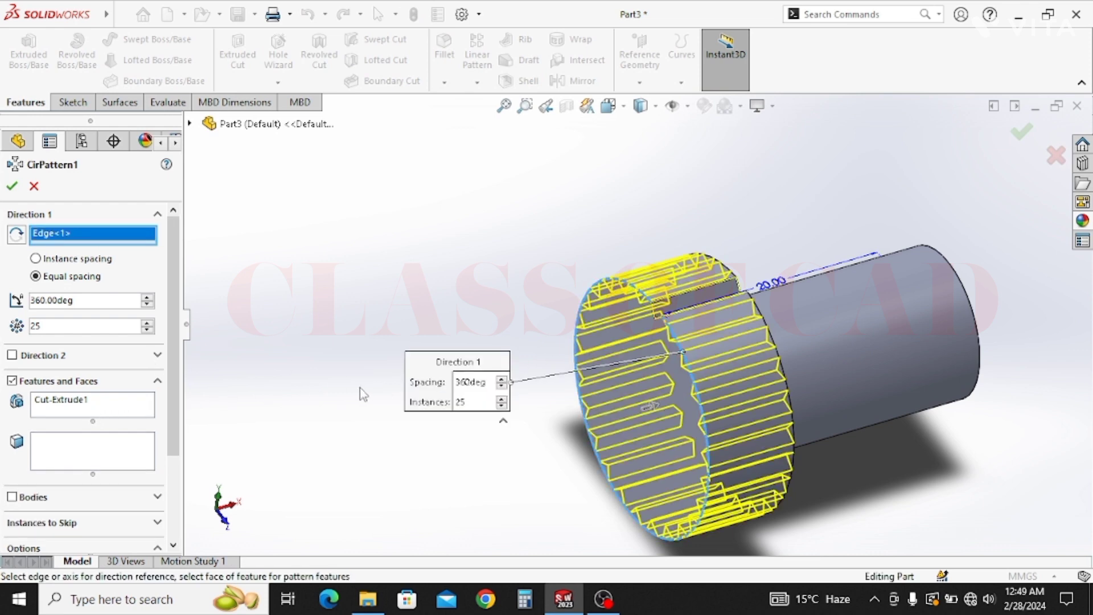
{"action": "left_click", "coordinate": [12, 187]}
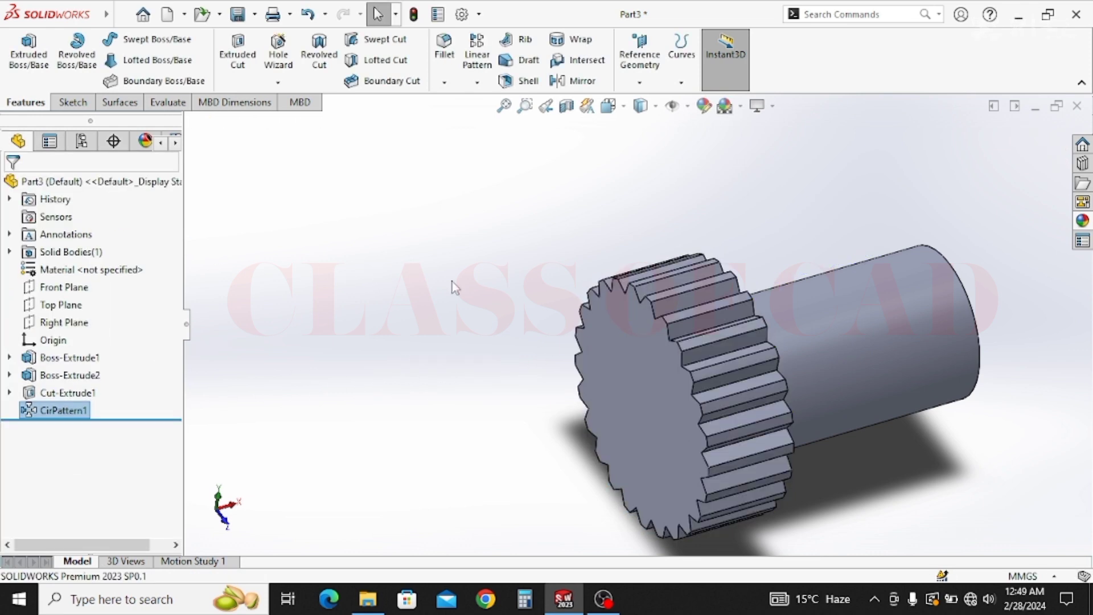
Chamfer the circular edge at the shank's free end with a distance of 5 mm at 45 degrees.
{"action": "middle_click_drag", "start_coordinate": [727, 383], "coordinate": [764, 374]}
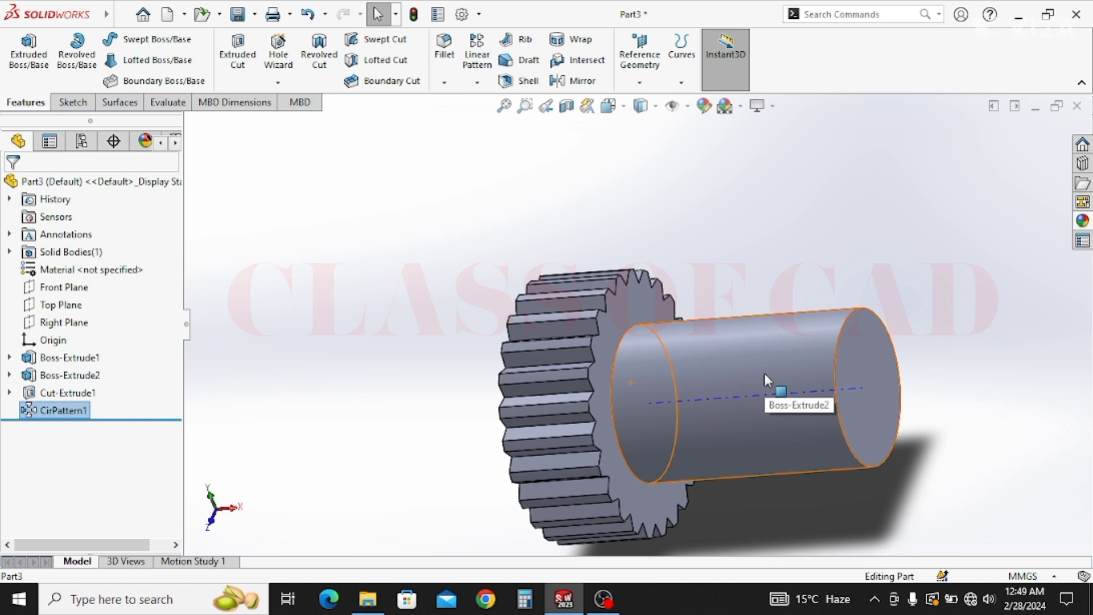
{"action": "left_click", "coordinate": [445, 83]}
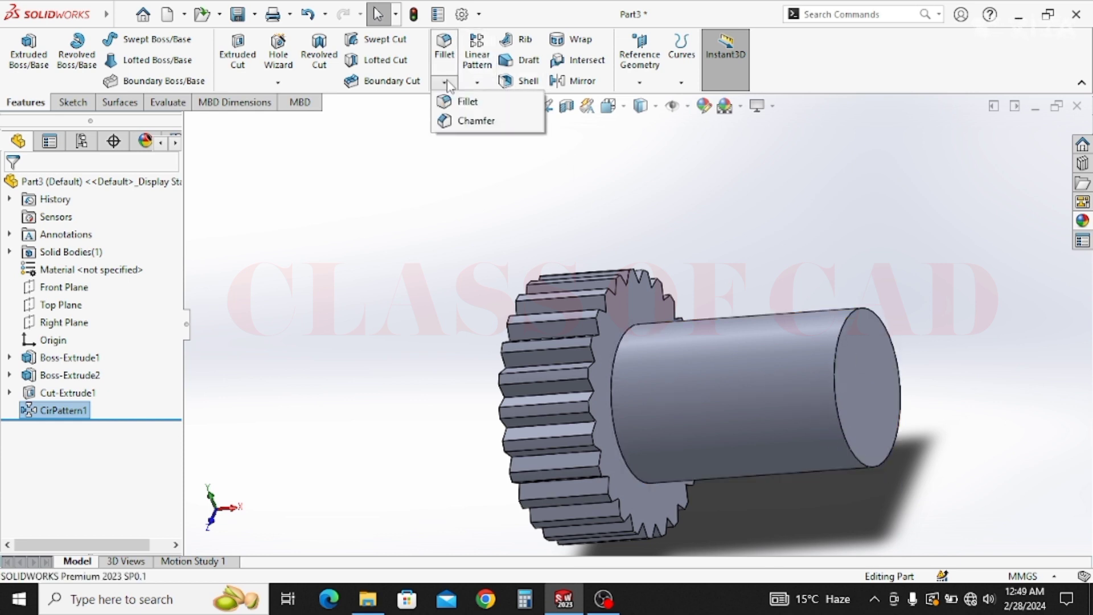
{"action": "left_click", "coordinate": [476, 121]}
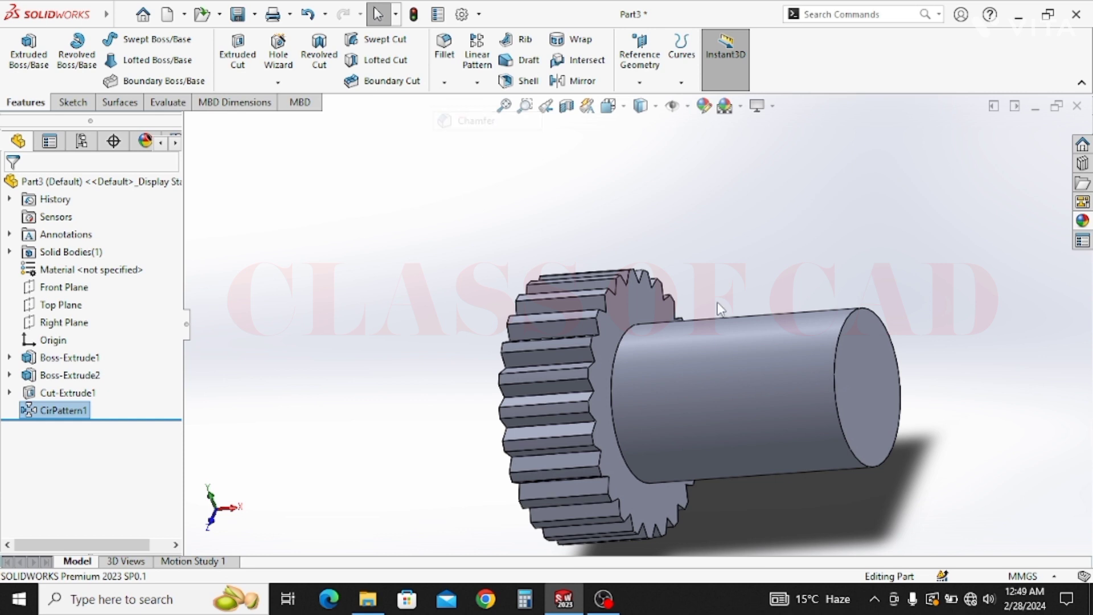
{"action": "left_click", "coordinate": [833, 367]}
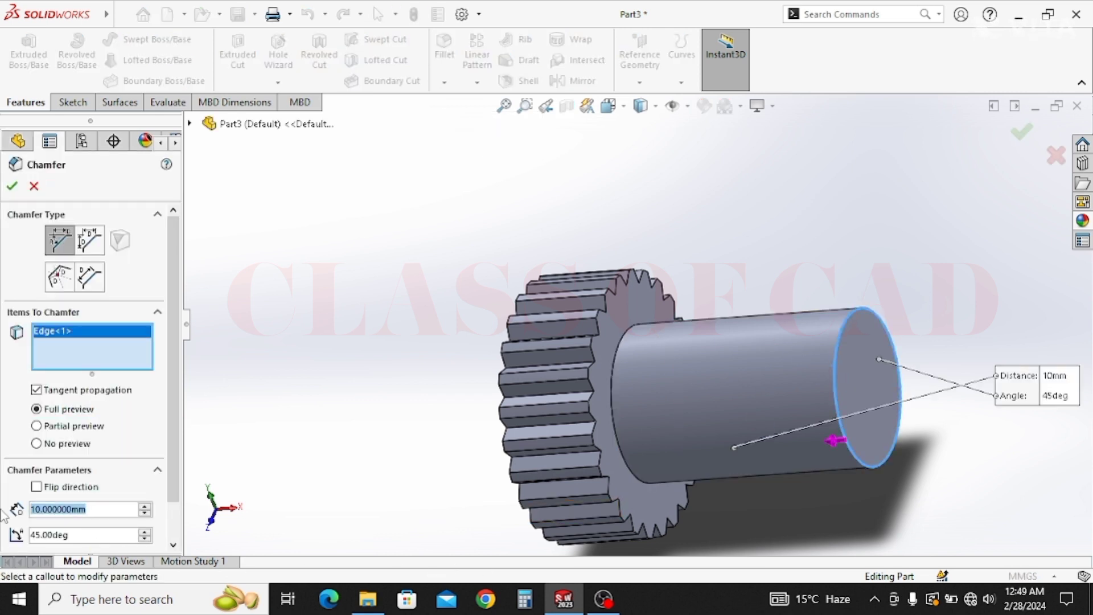
{"action": "type", "text": "5"}
{"action": "key", "text": "Return"}
{"action": "key", "text": "Return"}
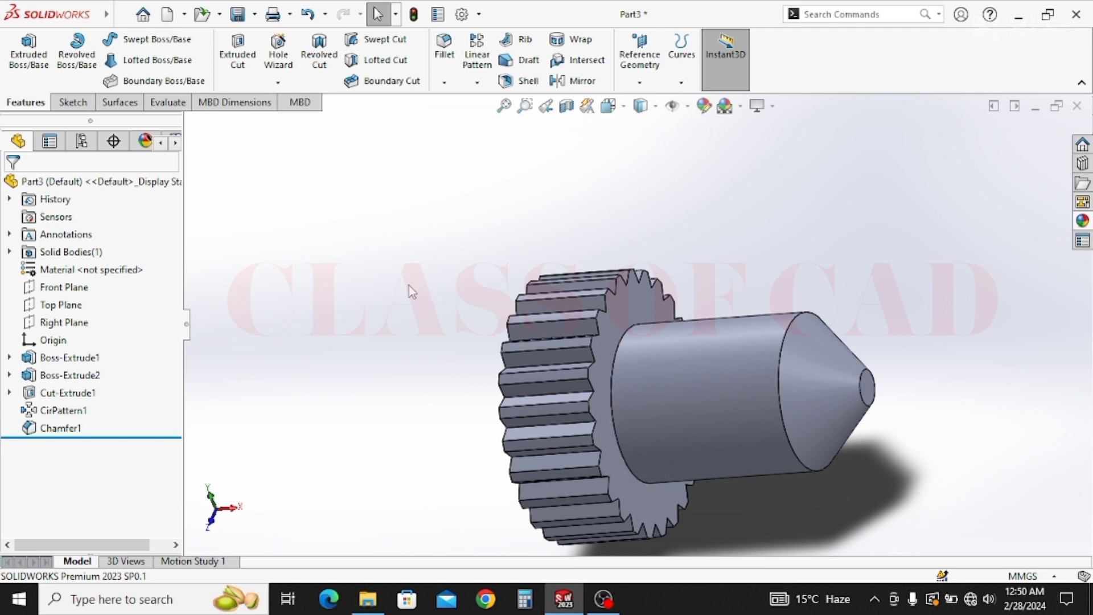
Cut a 15 mm blind Inch Die 0.2500-20 thread on the cylindrical shank, starting from its edge at the toothed head.
{"action": "left_click", "coordinate": [278, 82]}
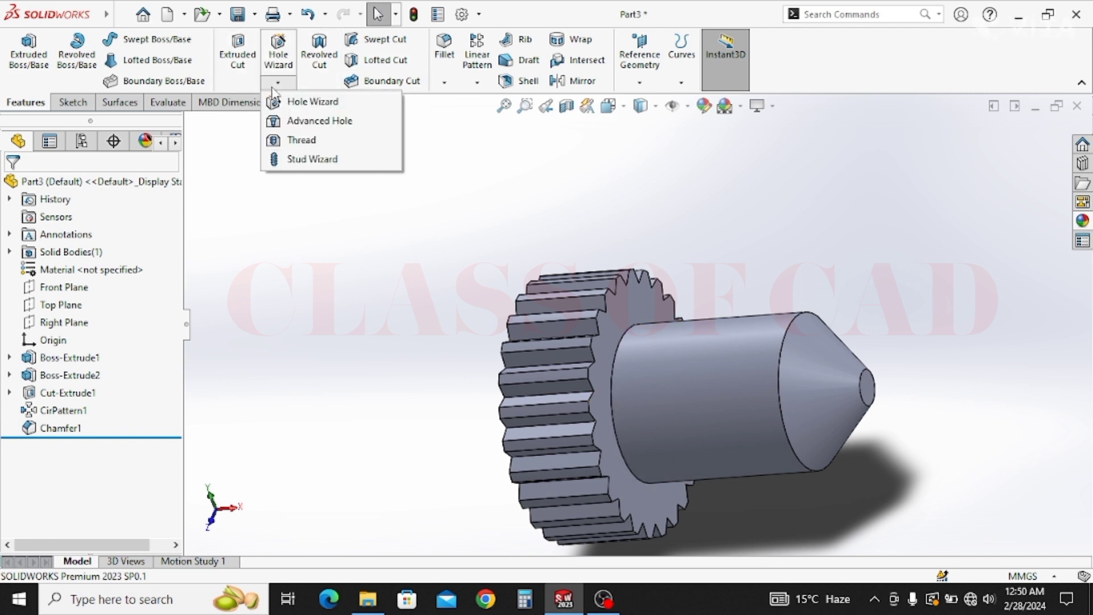
{"action": "left_click", "coordinate": [297, 140]}
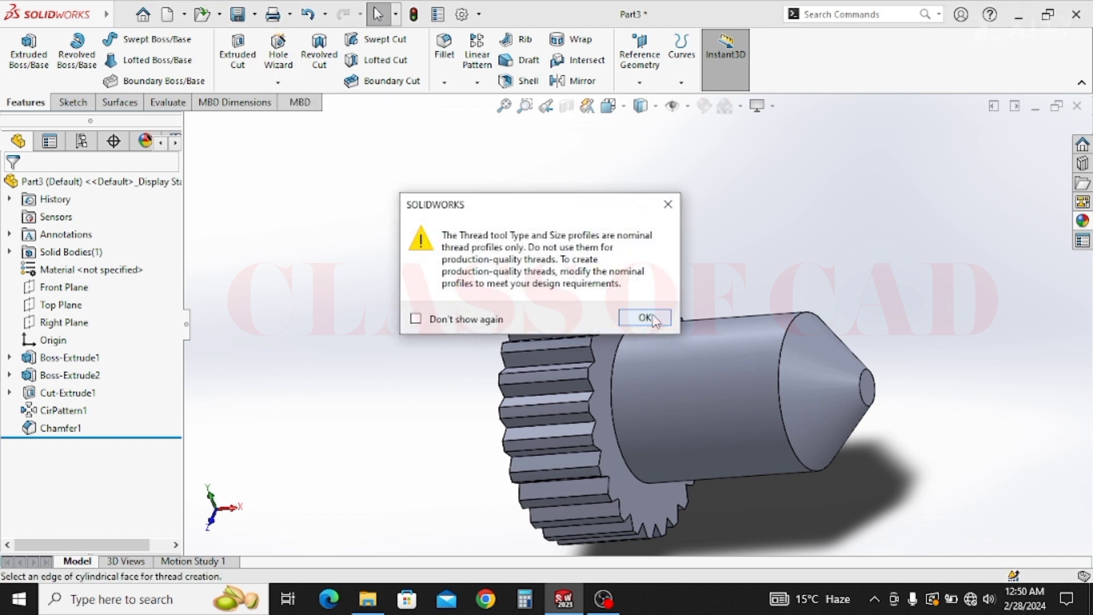
{"action": "left_click", "coordinate": [645, 318]}
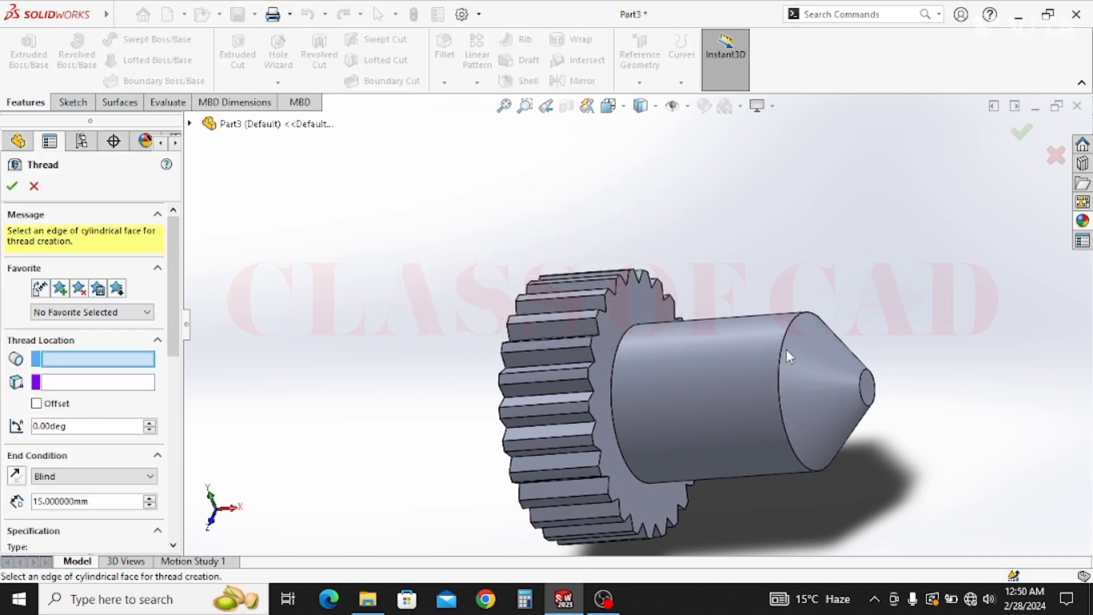
{"action": "left_click", "coordinate": [616, 367]}
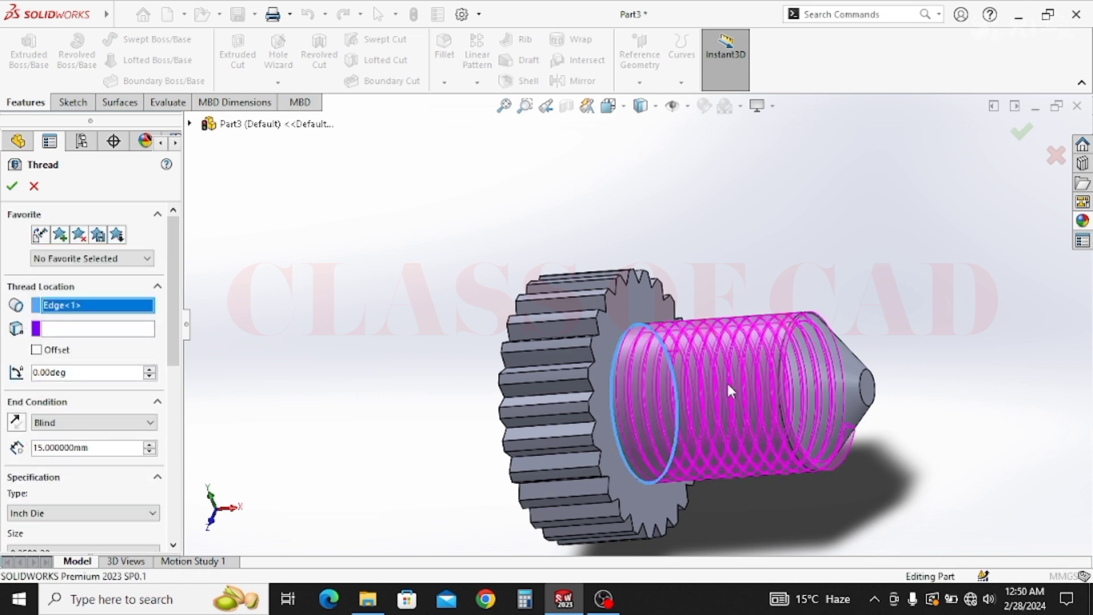
{"action": "middle_click_drag", "start_coordinate": [762, 421], "coordinate": [729, 473]}
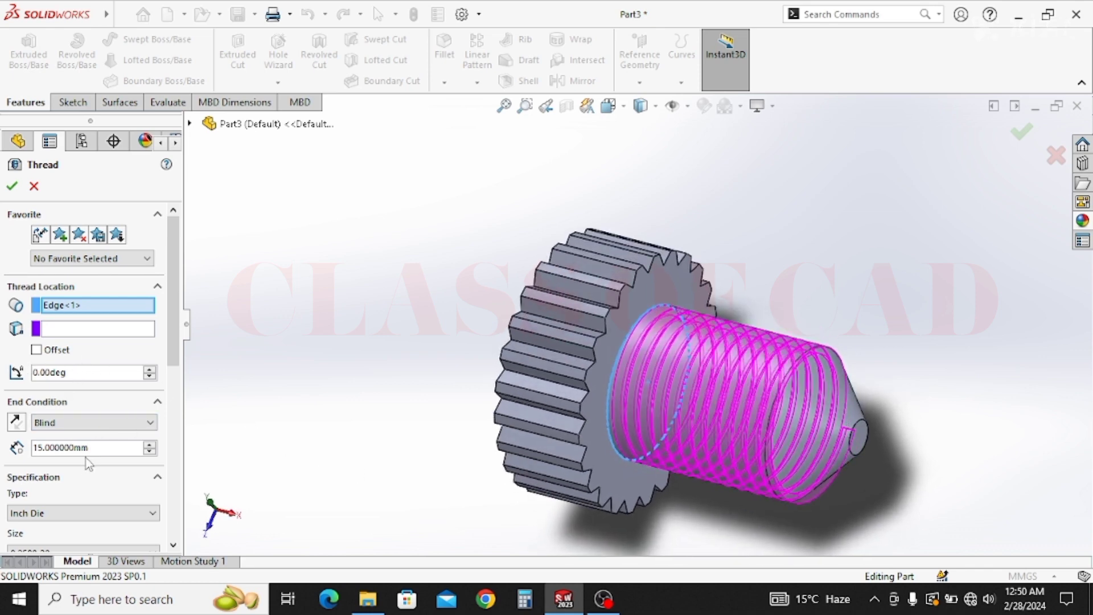
{"action": "middle_click_drag", "start_coordinate": [720, 502], "coordinate": [761, 485]}
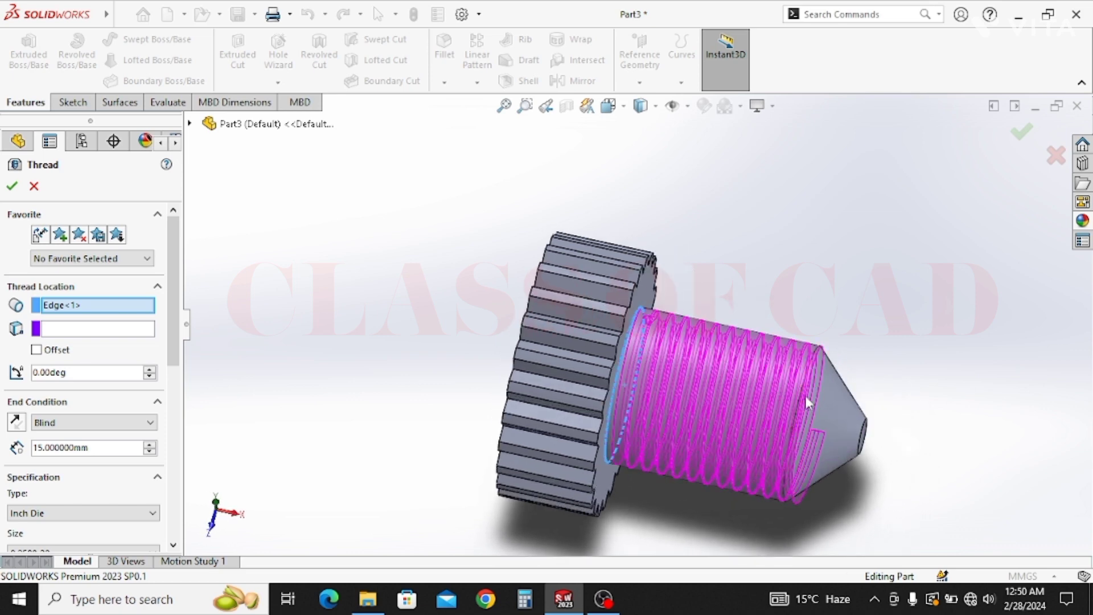
{"action": "left_click_drag", "start_coordinate": [172, 343], "coordinate": [186, 429]}
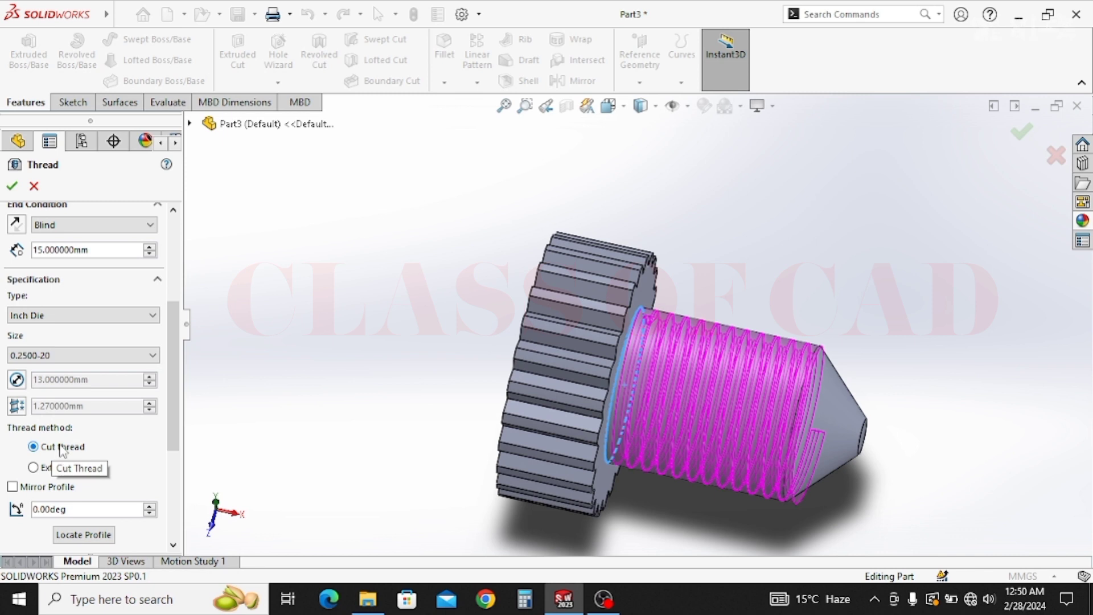
{"action": "scroll", "coordinate": [118, 486], "scroll_direction": "down", "scroll_amount": 3}
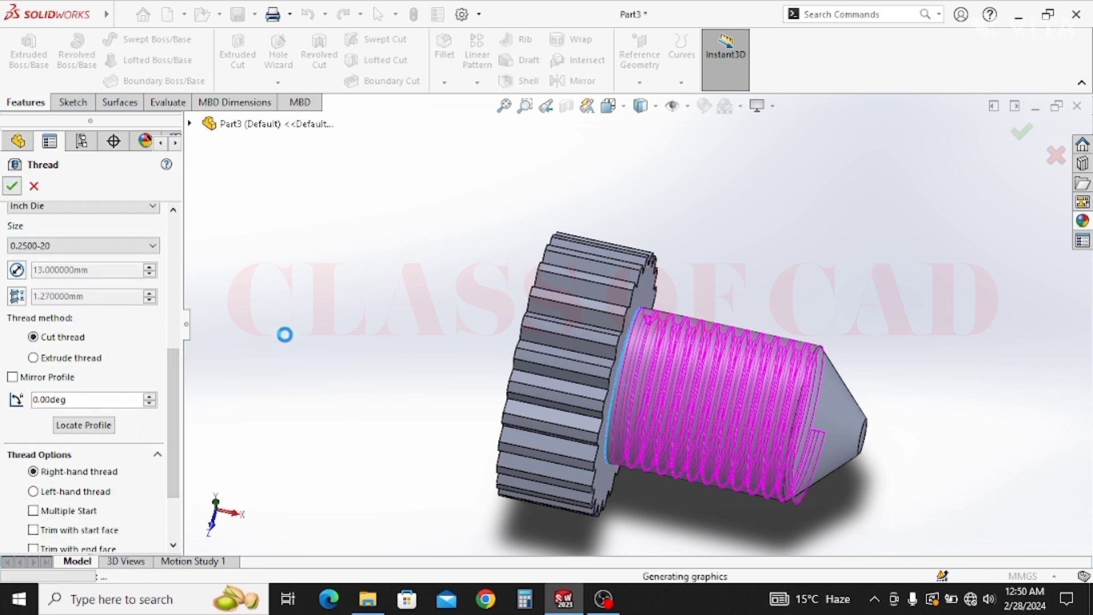
{"action": "middle_click_drag", "start_coordinate": [772, 432], "coordinate": [571, 440]}
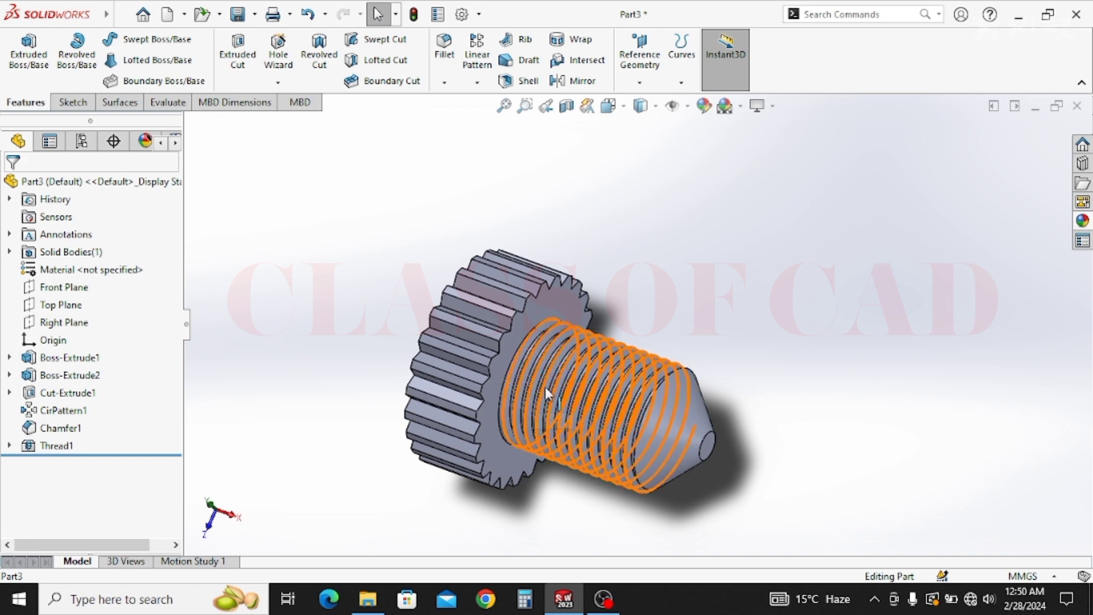
Close the threaded part and create a new part document.
{"action": "left_click", "coordinate": [1078, 107]}
{"action": "left_click", "coordinate": [592, 328]}
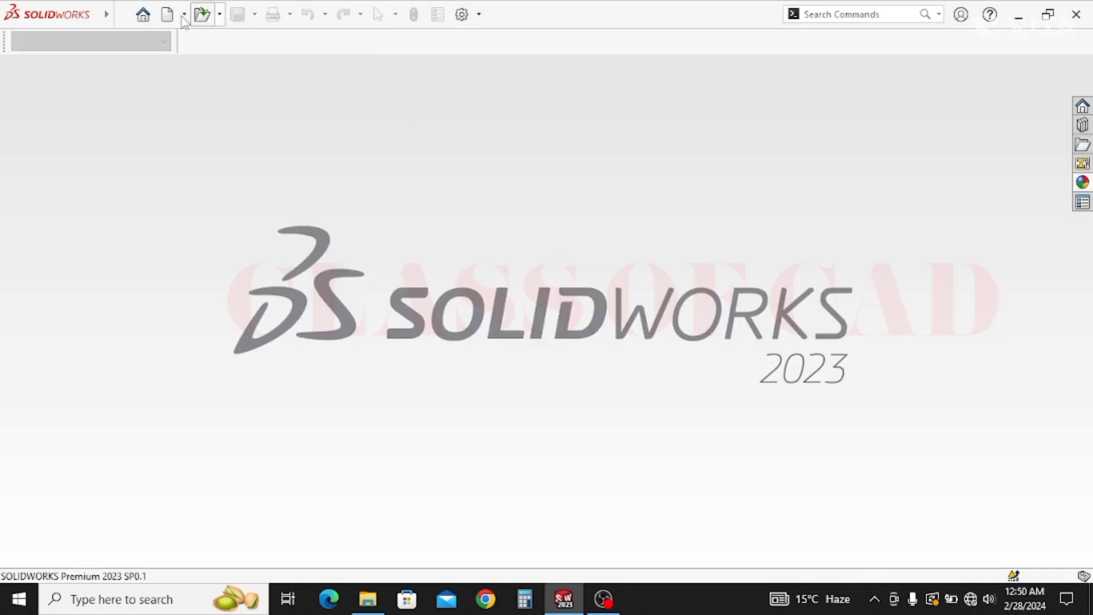
{"action": "left_click", "coordinate": [169, 16]}
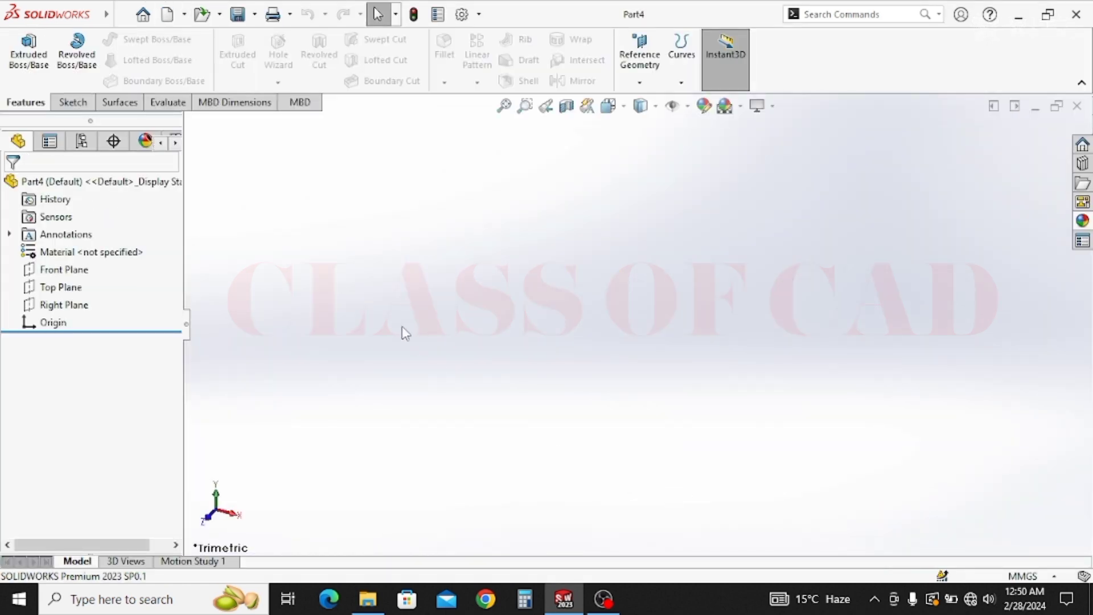
Sketch a circle about 35 mm in diameter on the Right Plane, centred on the origin.
{"action": "left_click", "coordinate": [73, 102]}
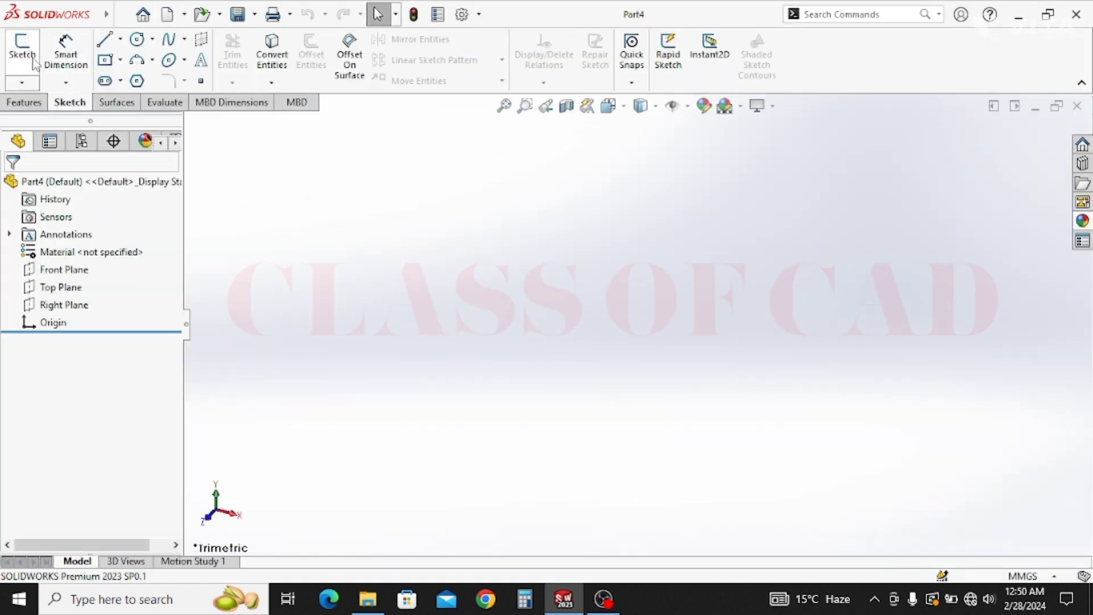
{"action": "left_click", "coordinate": [36, 102]}
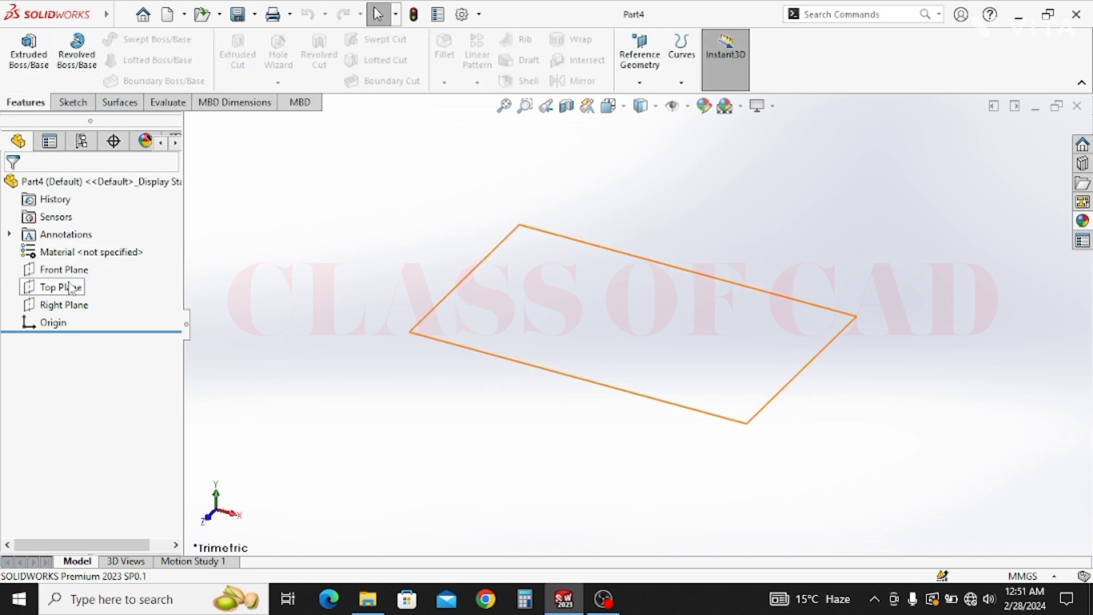
{"action": "left_click", "coordinate": [64, 304]}
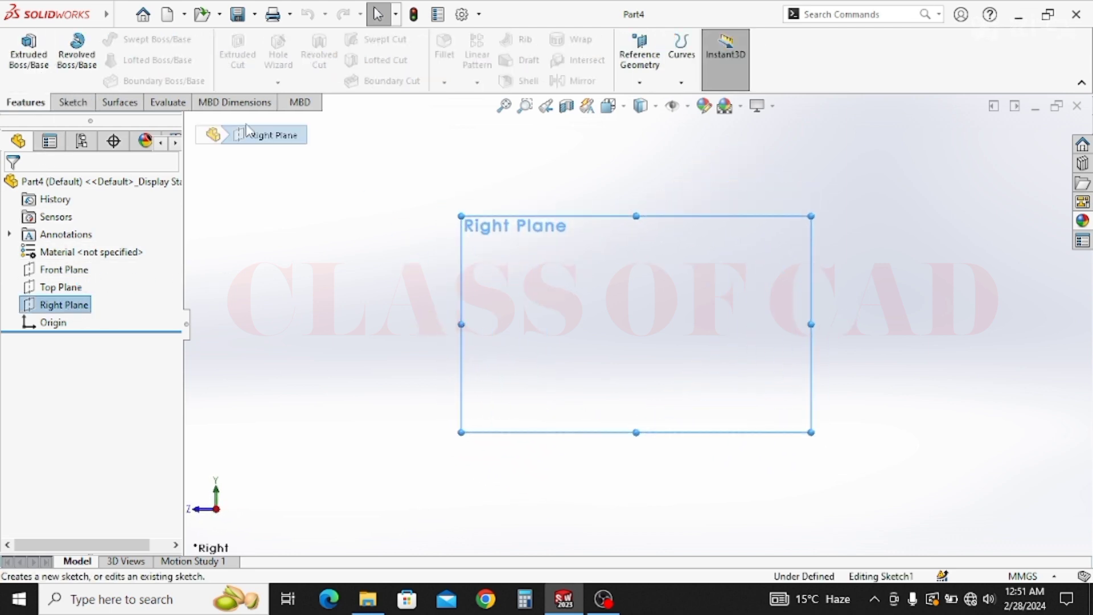
{"action": "left_click", "coordinate": [136, 39]}
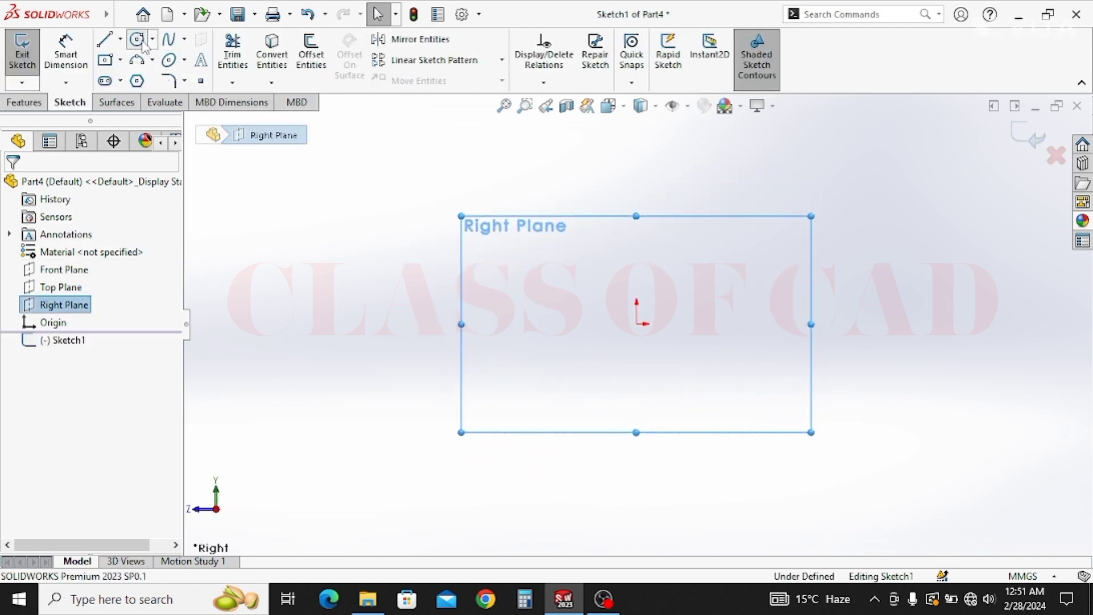
{"action": "left_click", "coordinate": [635, 324]}
{"action": "left_click", "coordinate": [605, 338]}
Dimension the circle's diameter as 13 mm.
{"action": "left_click", "coordinate": [79, 55]}
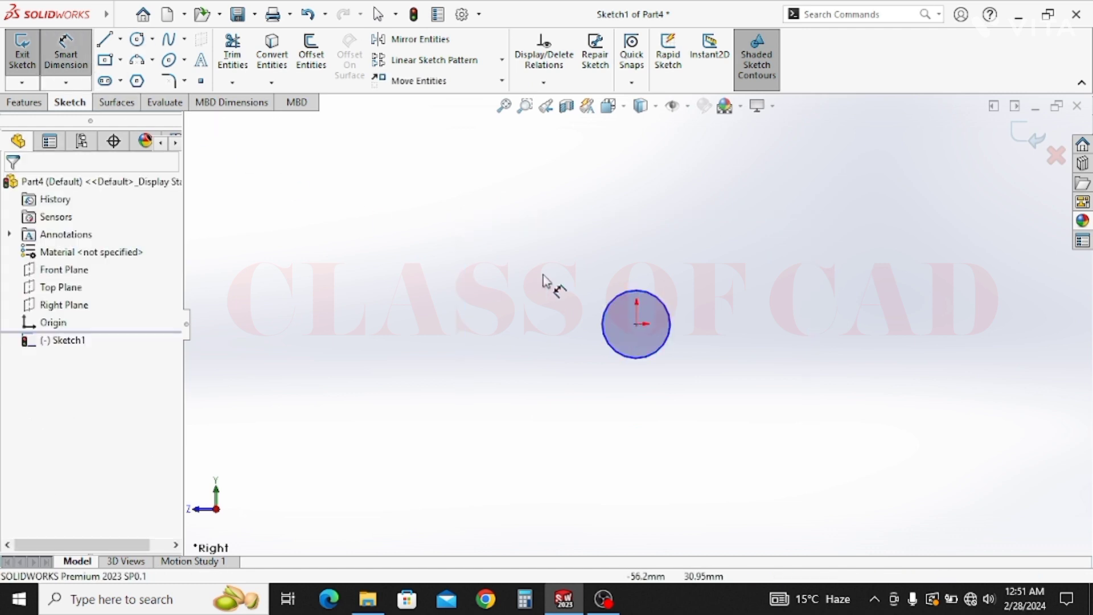
{"action": "left_click", "coordinate": [606, 333]}
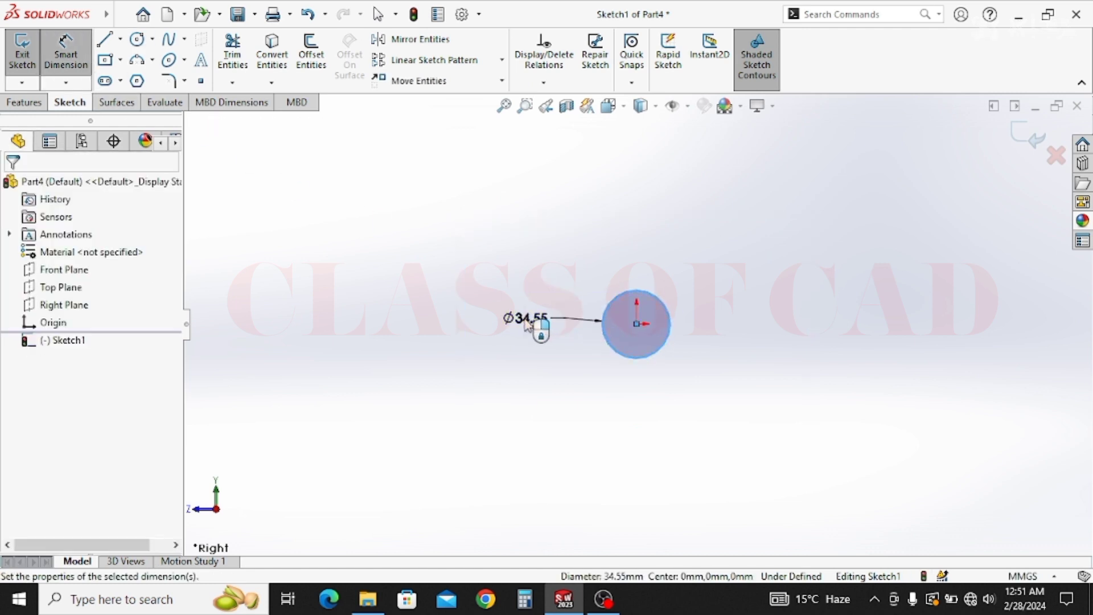
{"action": "left_click", "coordinate": [525, 324]}
{"action": "type", "text": "13"}
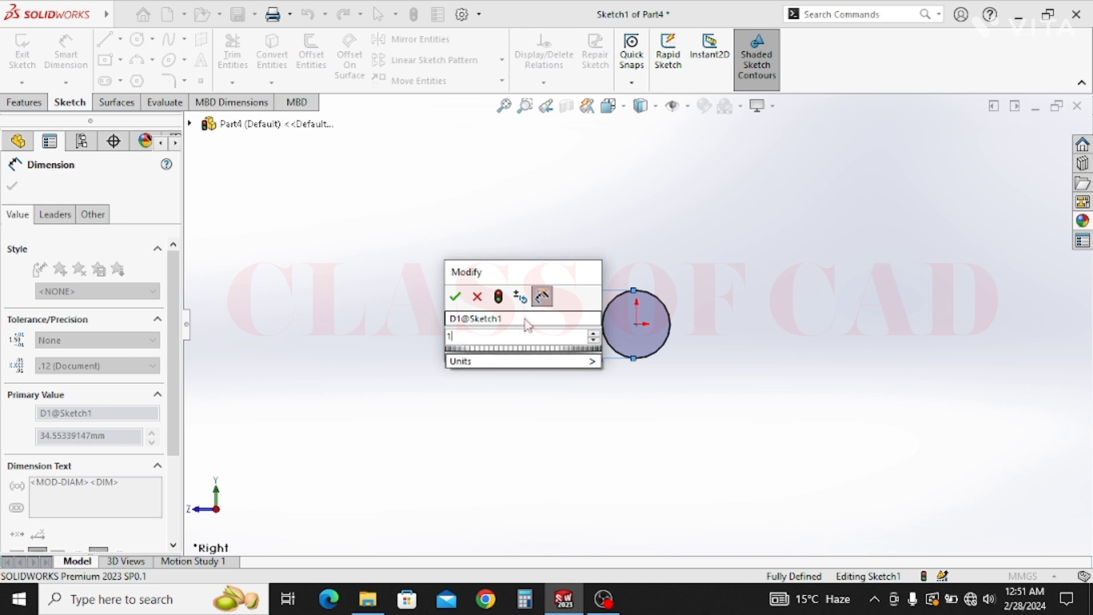
{"action": "key", "text": "Return"}
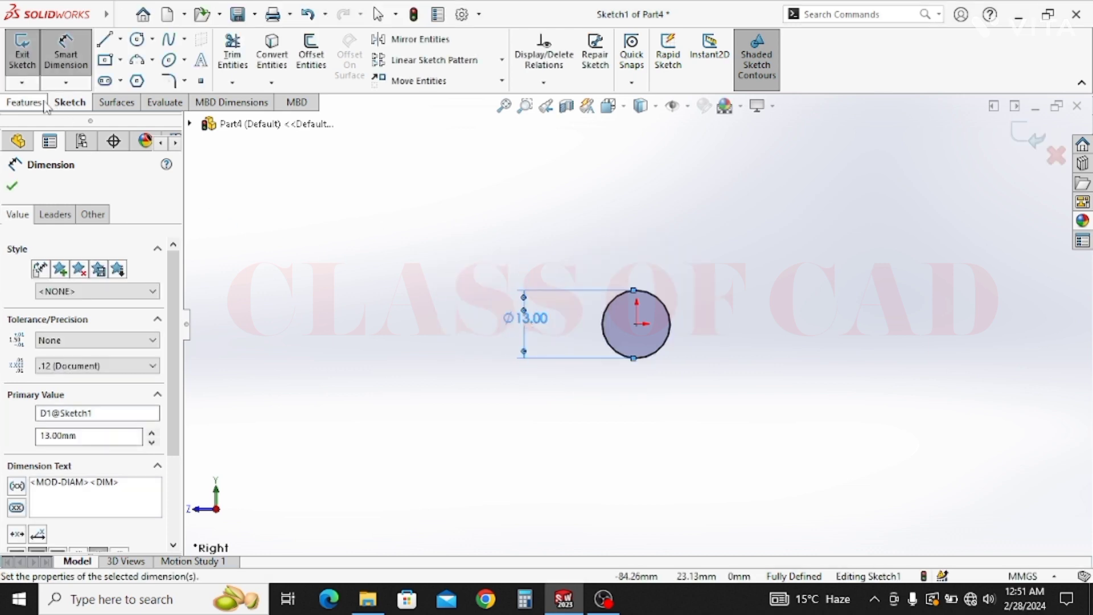
Extrude the circle 150 mm with the Mid Plane end condition to form a rod.
{"action": "left_click", "coordinate": [24, 102]}
{"action": "left_click", "coordinate": [43, 54]}
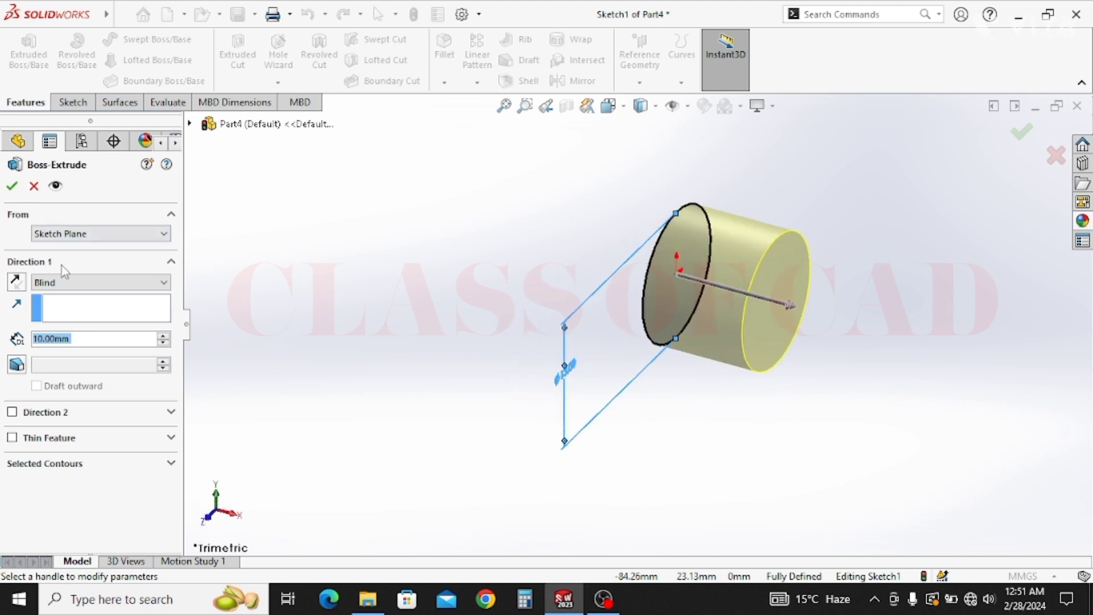
{"action": "type", "text": "150"}
{"action": "key", "text": "Return"}
{"action": "left_click", "coordinate": [65, 284]}
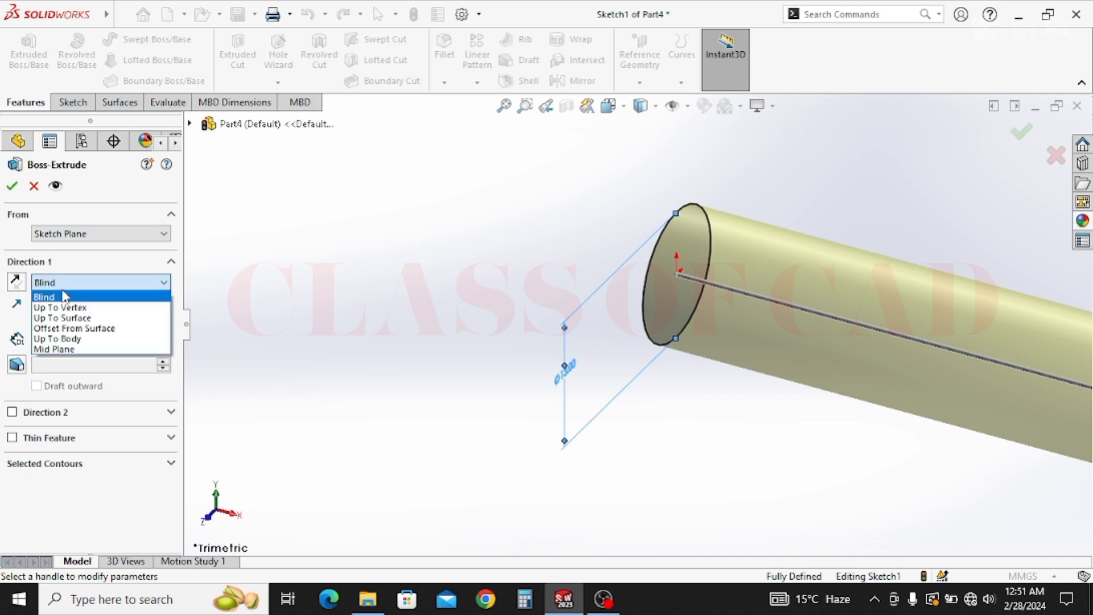
{"action": "left_click", "coordinate": [67, 349]}
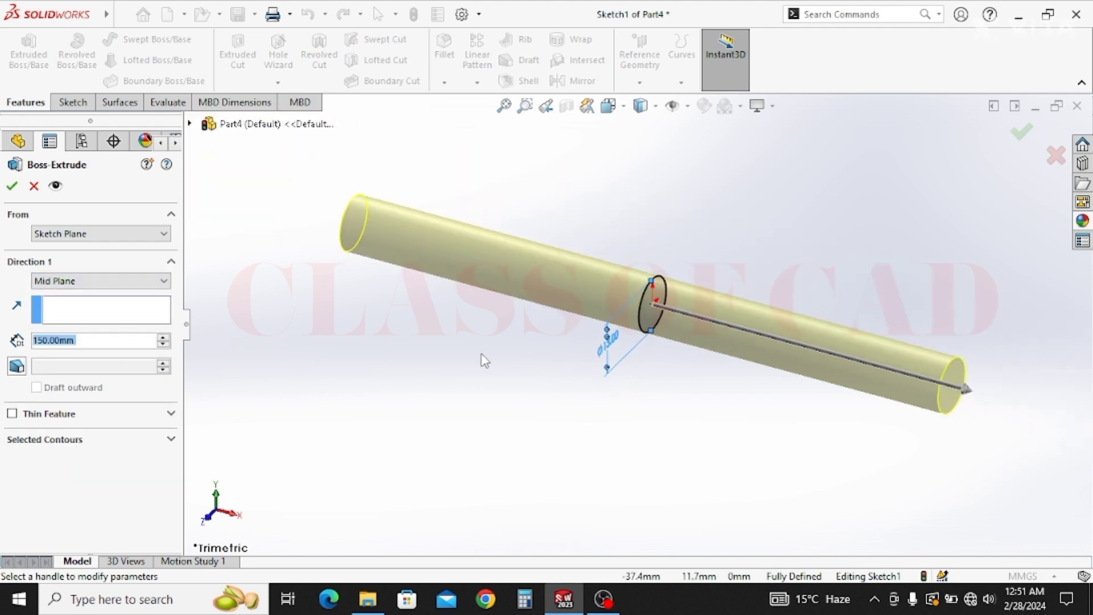
{"action": "left_click", "coordinate": [12, 187]}
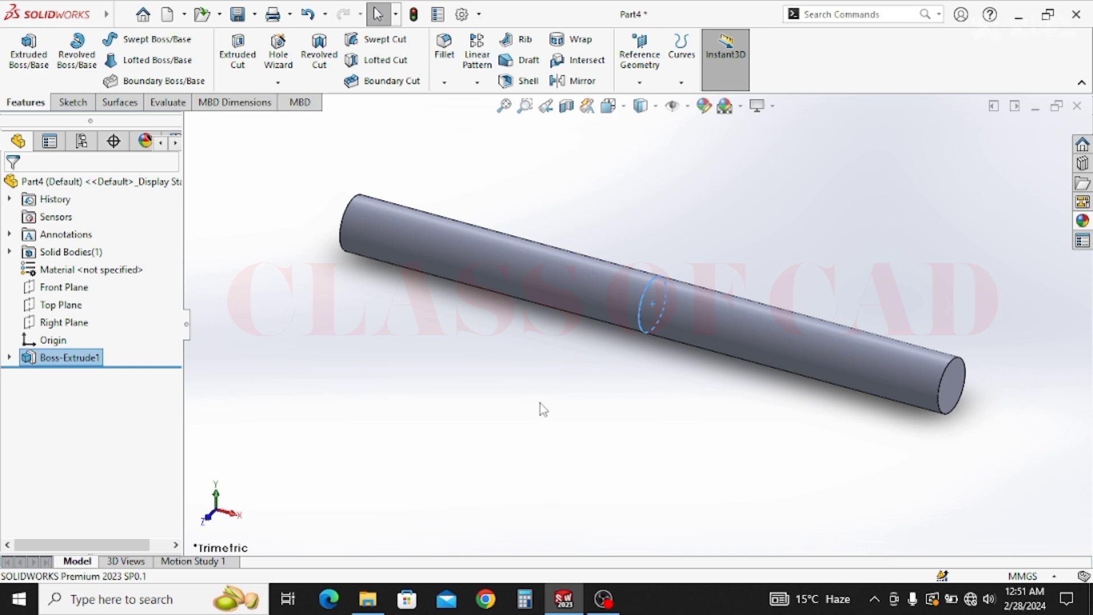
{"action": "left_click", "coordinate": [476, 373]}
{"action": "mouse_move", "coordinate": [476, 373]}
{"action": "middle_mouse_down"}
{"action": "mouse_move", "coordinate": [501, 361]}
{"action": "mouse_move", "coordinate": [535, 471]}
{"action": "middle_mouse_up"}
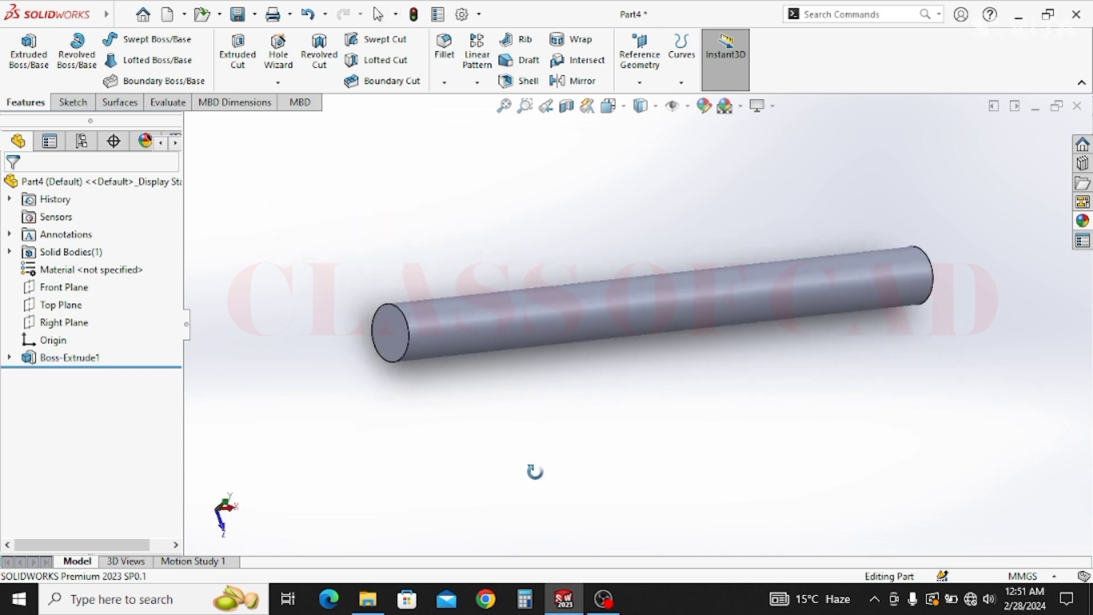
{"action": "scroll", "coordinate": [392, 345], "scroll_direction": "down", "scroll_amount": 2}
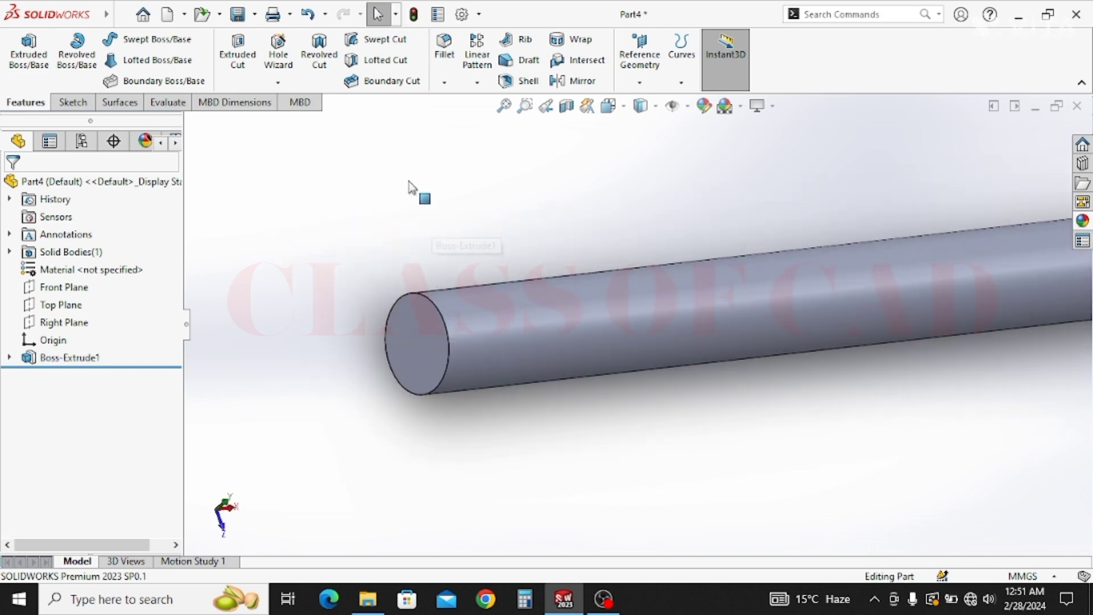
{"action": "left_click", "coordinate": [478, 83]}
{"action": "left_click", "coordinate": [278, 83]}
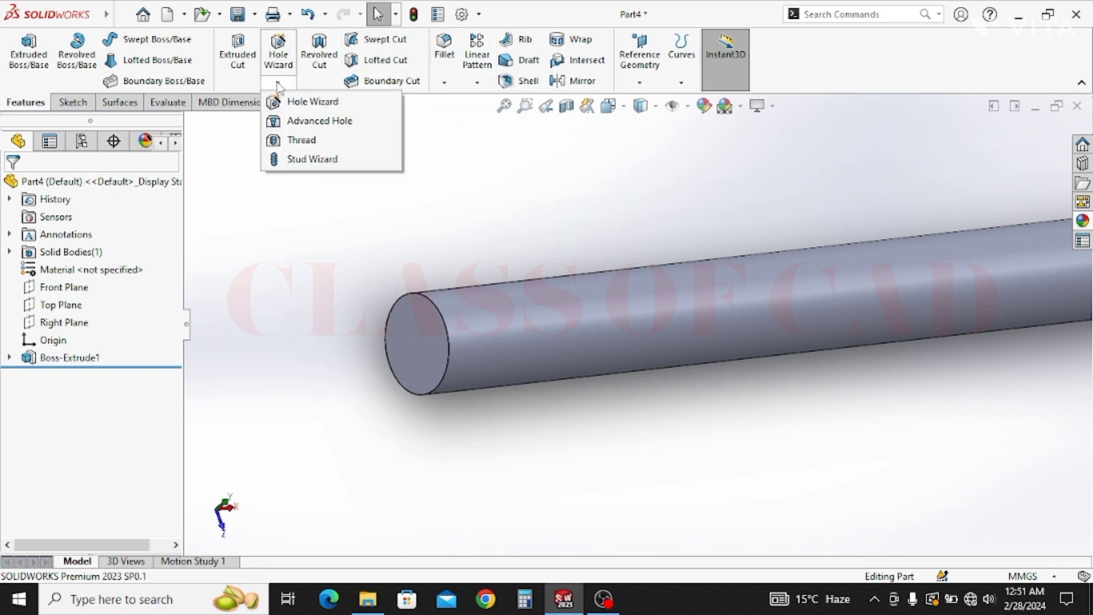
{"action": "left_click", "coordinate": [289, 140]}
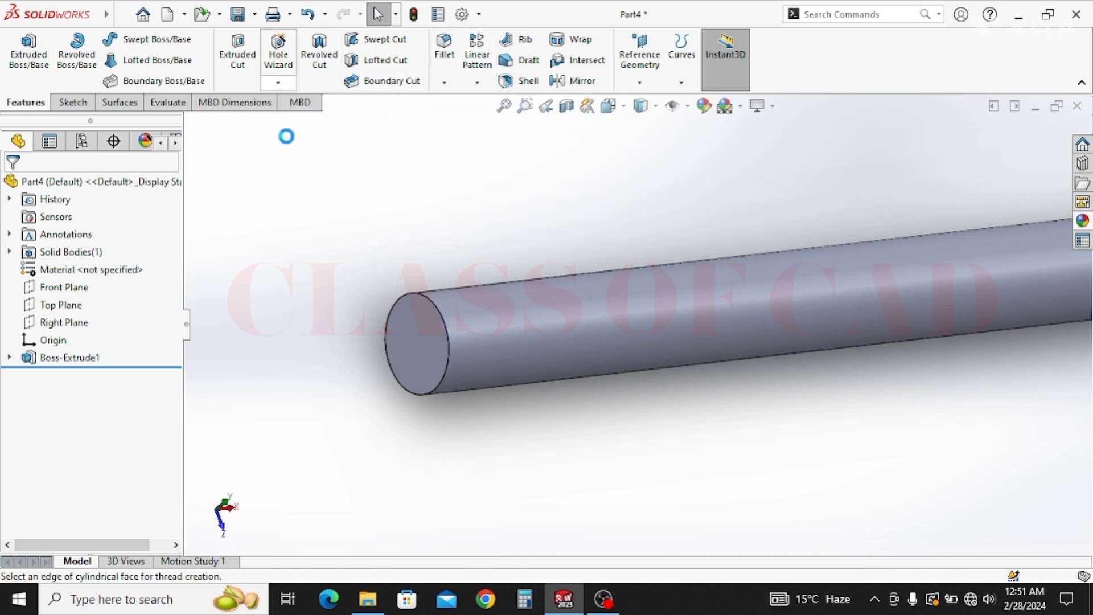
{"action": "left_click", "coordinate": [645, 317]}
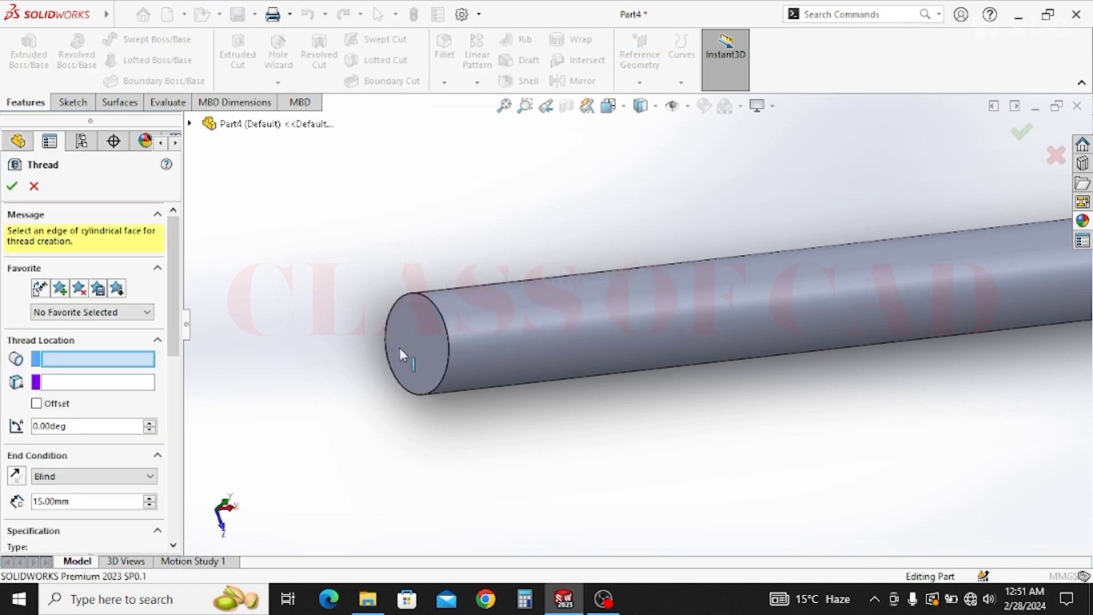
{"action": "left_click", "coordinate": [448, 330]}
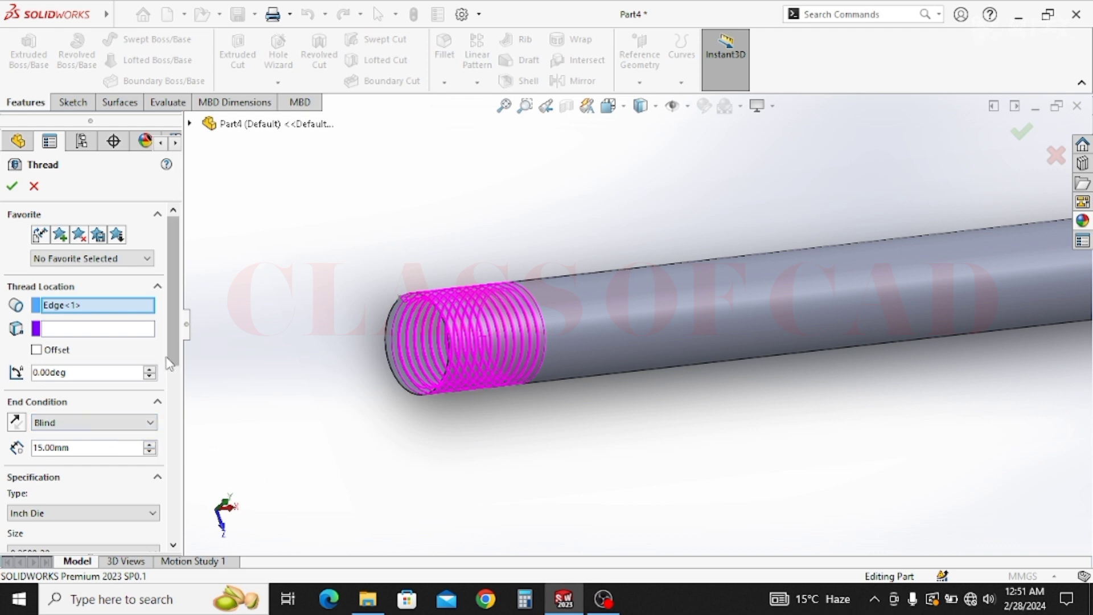
{"action": "left_click_drag", "start_coordinate": [179, 362], "coordinate": [190, 465]}
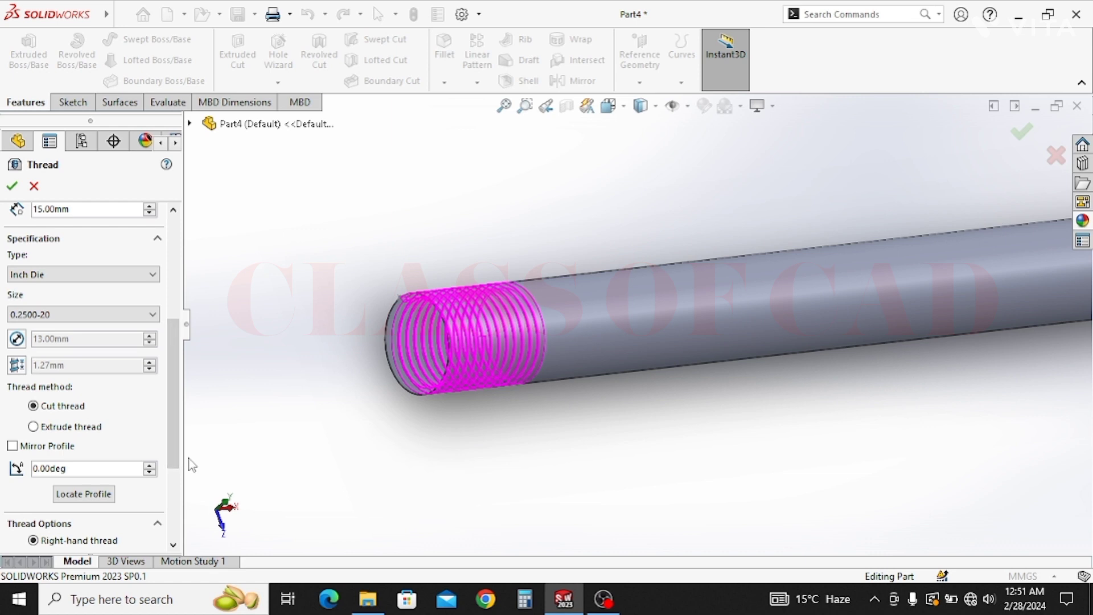
{"action": "left_click", "coordinate": [17, 368]}
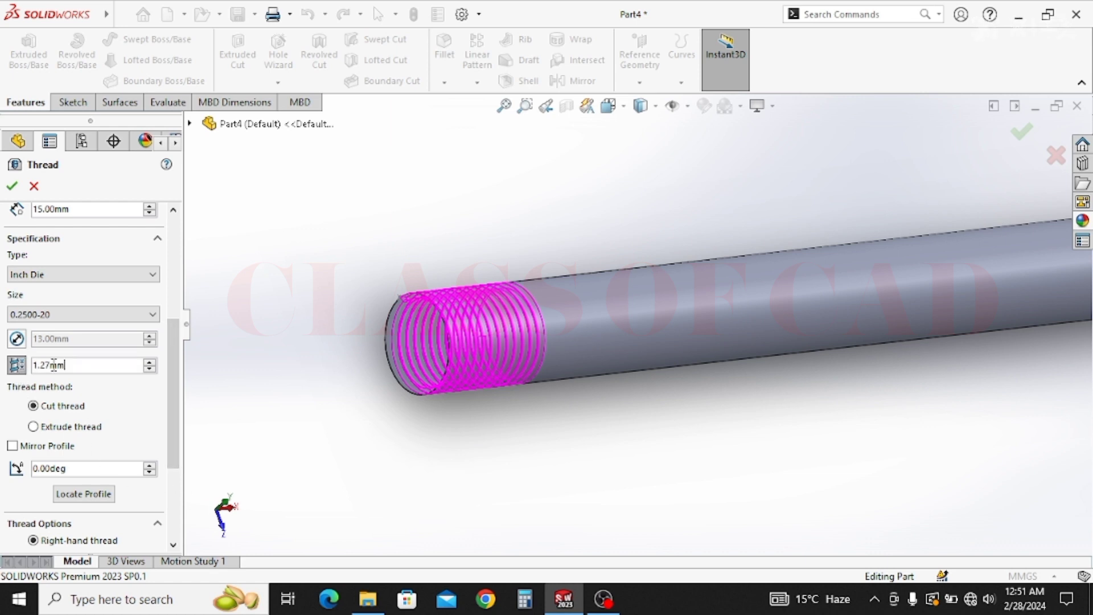
{"action": "type", "text": "1"}
{"action": "key", "text": "Tab"}
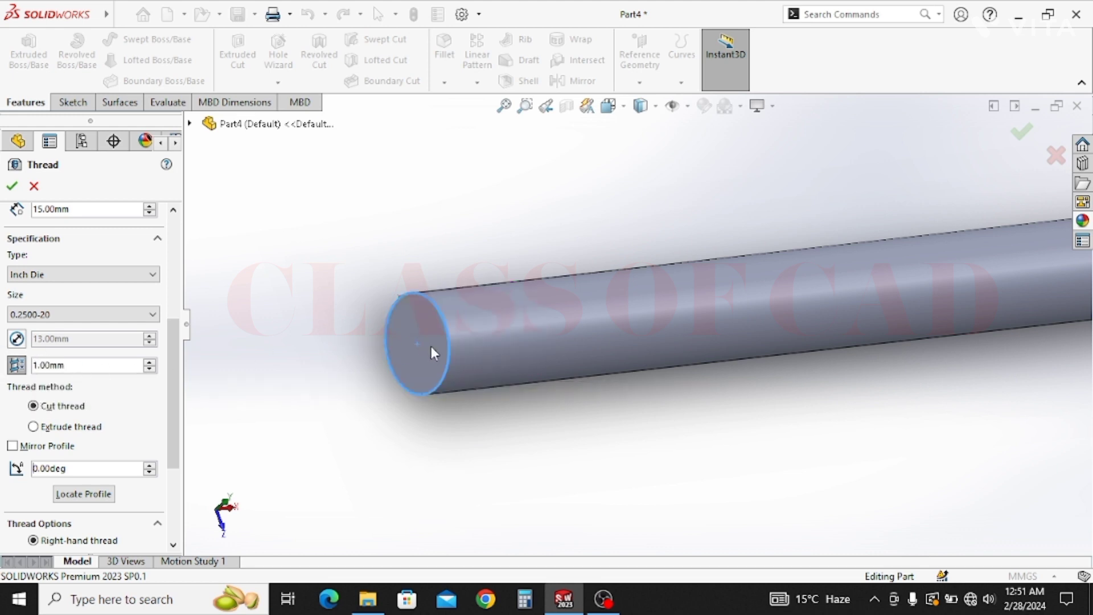
{"action": "left_click_drag", "start_coordinate": [66, 365], "coordinate": [88, 381]}
{"action": "key", "text": "Escape"}
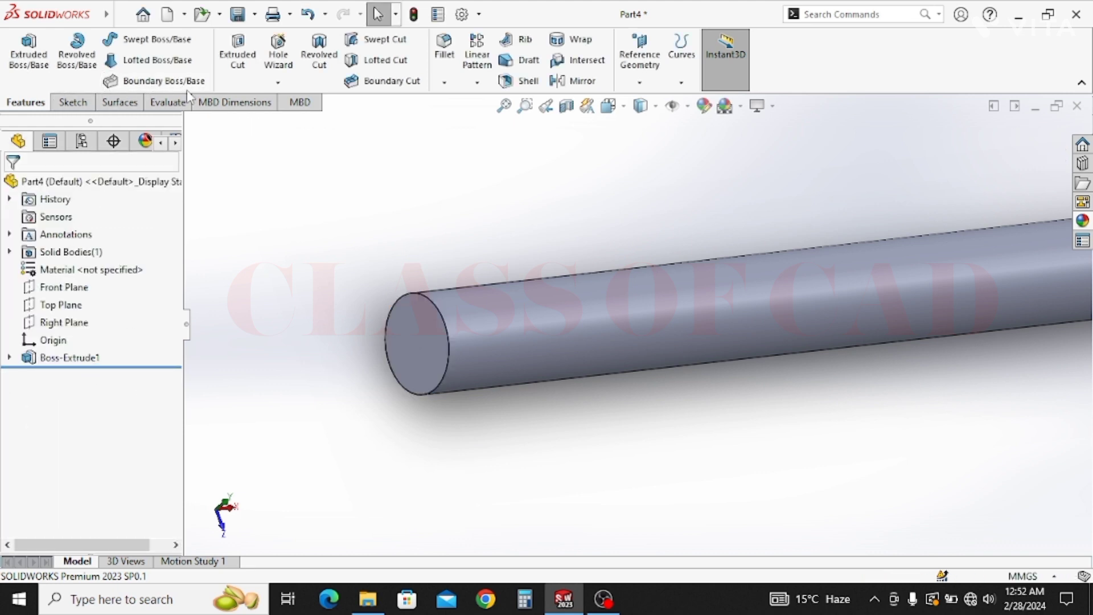
Cut a right-hand Inch Die 0.2500-20 thread 15 mm long, with the Blind end condition, from the rod's near end edge.
{"action": "left_click", "coordinate": [278, 83]}
{"action": "left_click", "coordinate": [300, 139]}
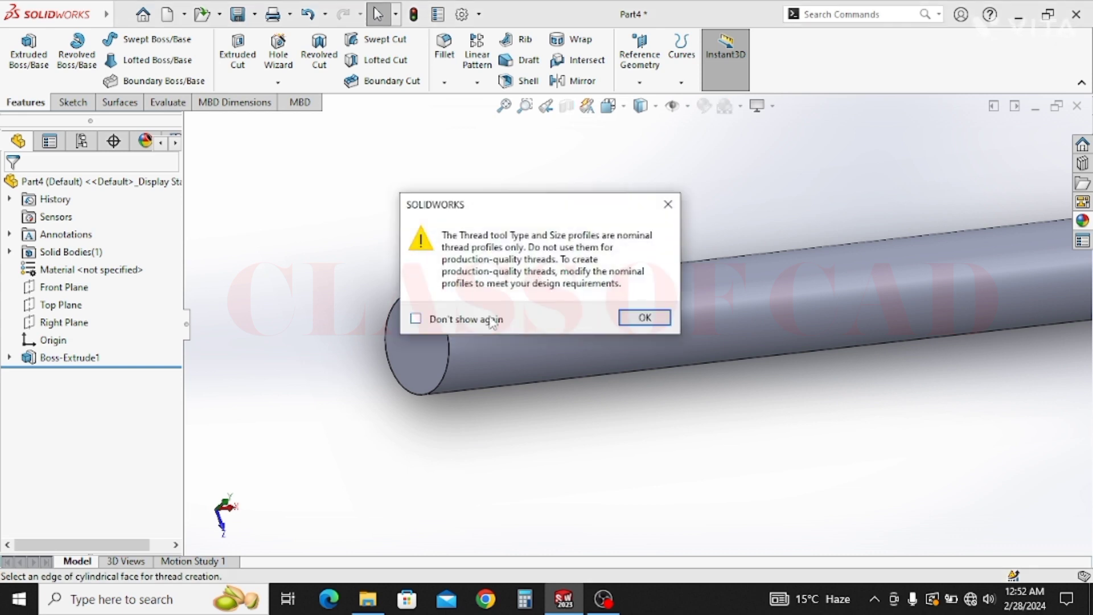
{"action": "left_click", "coordinate": [644, 317]}
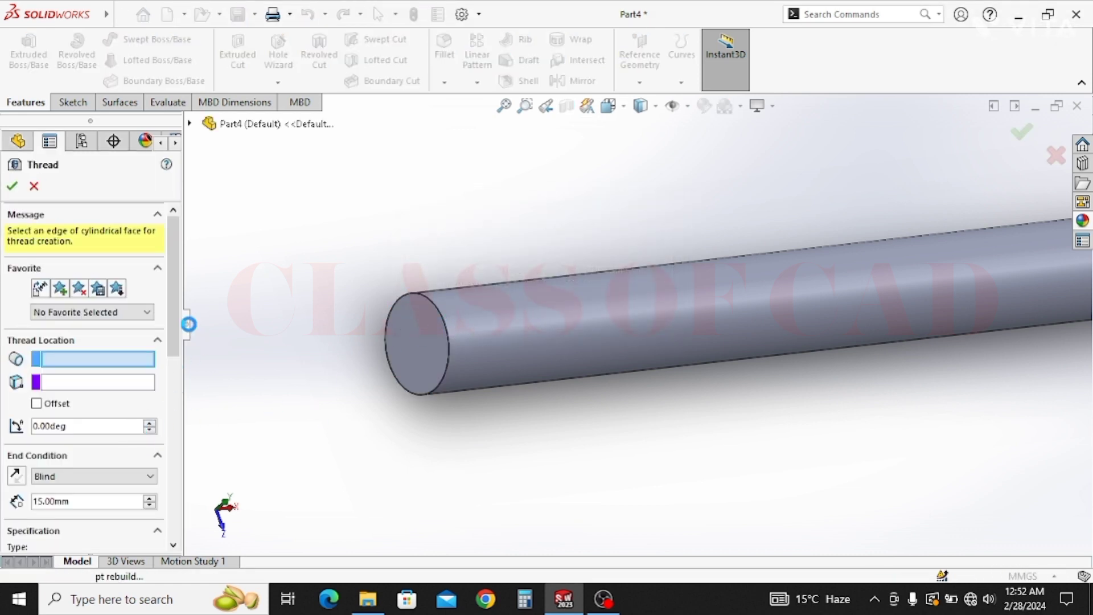
{"action": "left_click_drag", "start_coordinate": [175, 321], "coordinate": [168, 434]}
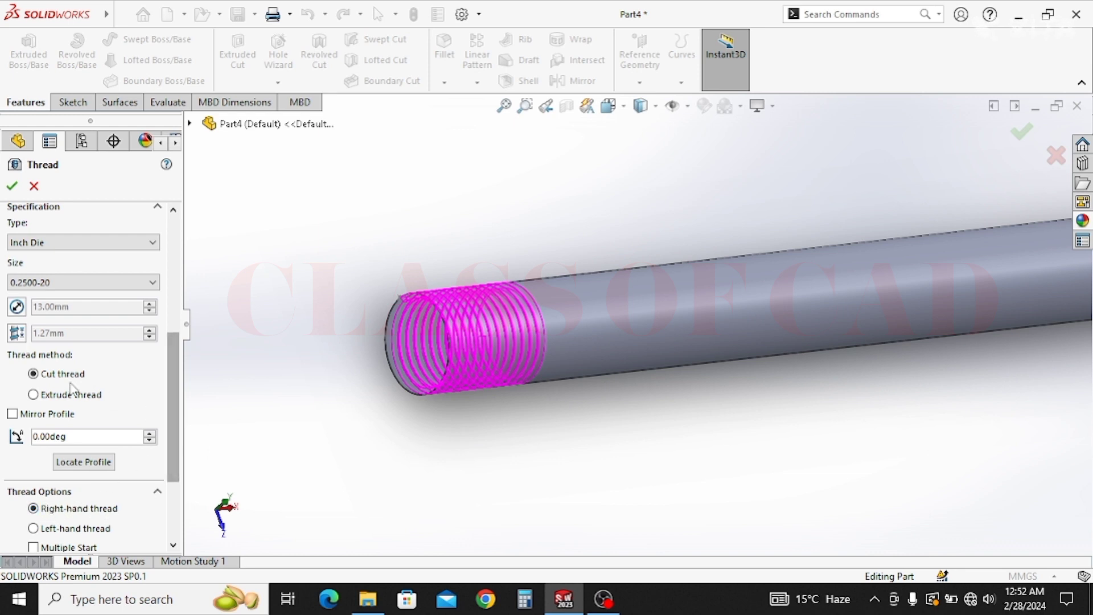
{"action": "left_click", "coordinate": [11, 188]}
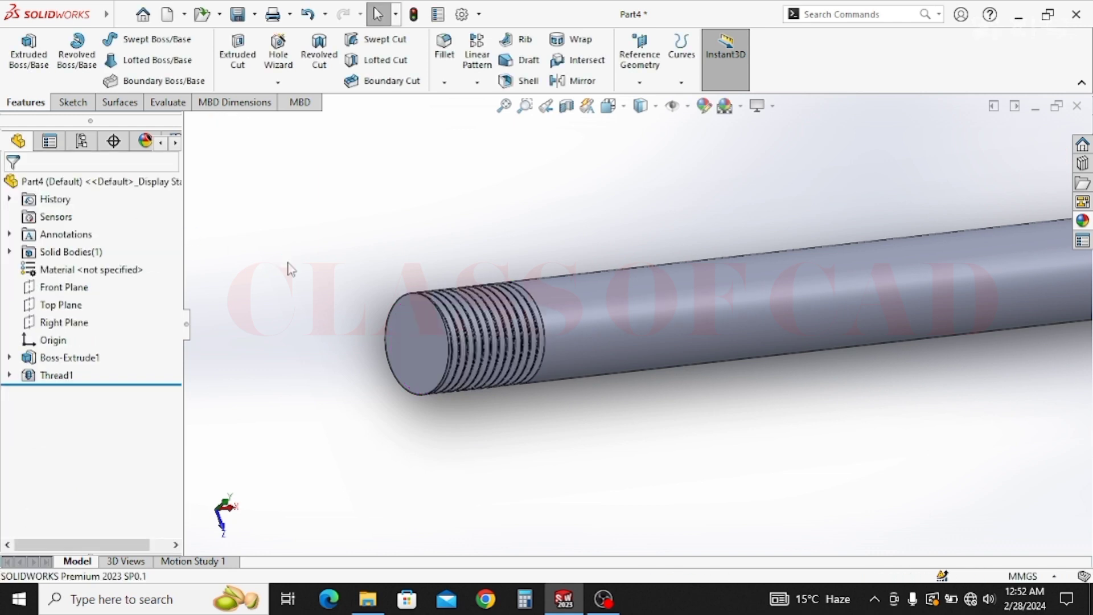
Sketch a circle about 10.8 mm in diameter on the rod's unthreaded end face, centred on the origin.
{"action": "scroll", "coordinate": [521, 337], "scroll_direction": "up", "scroll_amount": 5}
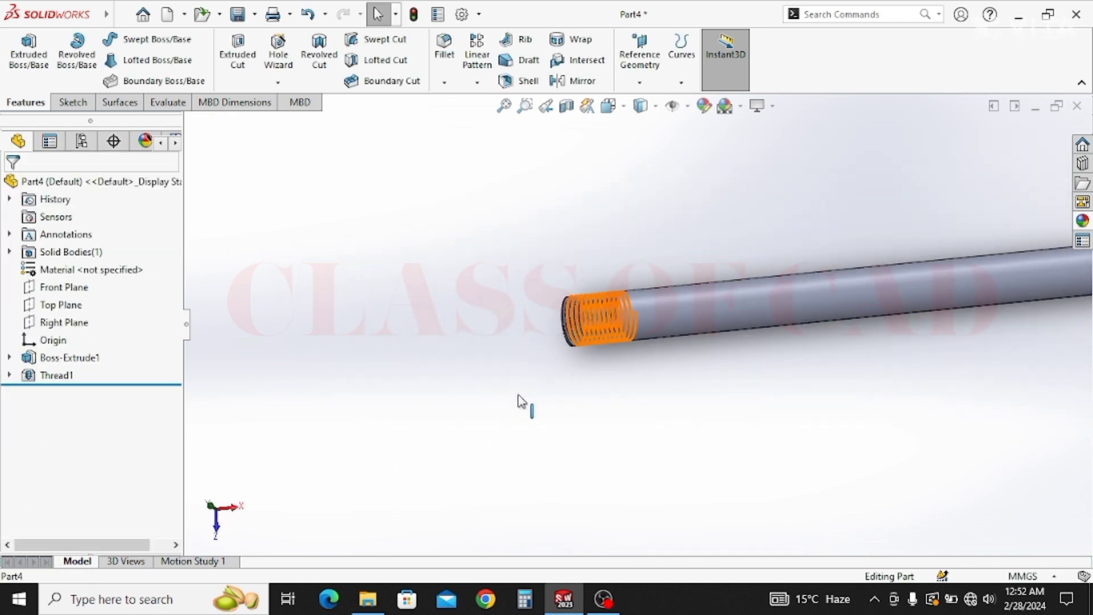
{"action": "middle_click_drag", "start_coordinate": [1082, 369], "coordinate": [516, 311]}
{"action": "left_click", "coordinate": [516, 311]}
{"action": "left_click", "coordinate": [588, 264]}
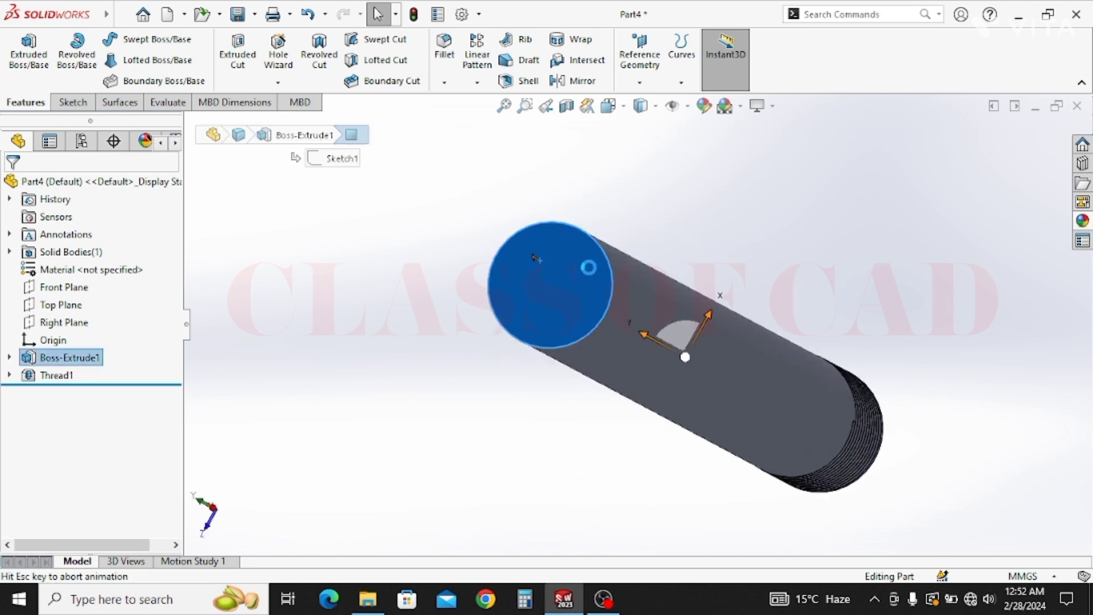
{"action": "left_click", "coordinate": [137, 38]}
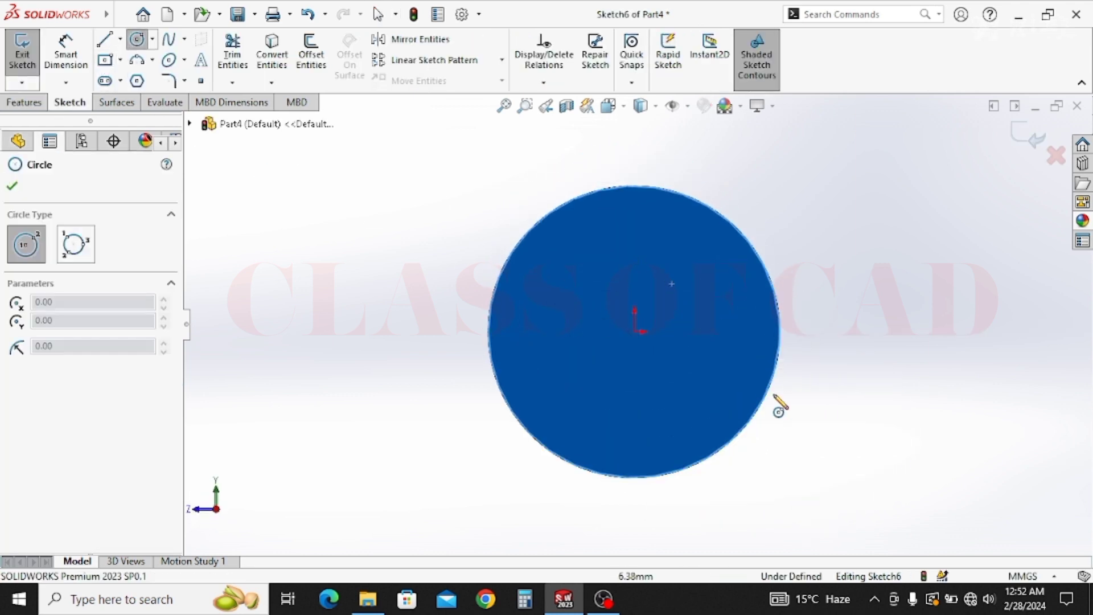
{"action": "left_click", "coordinate": [635, 332]}
{"action": "left_click", "coordinate": [748, 289]}
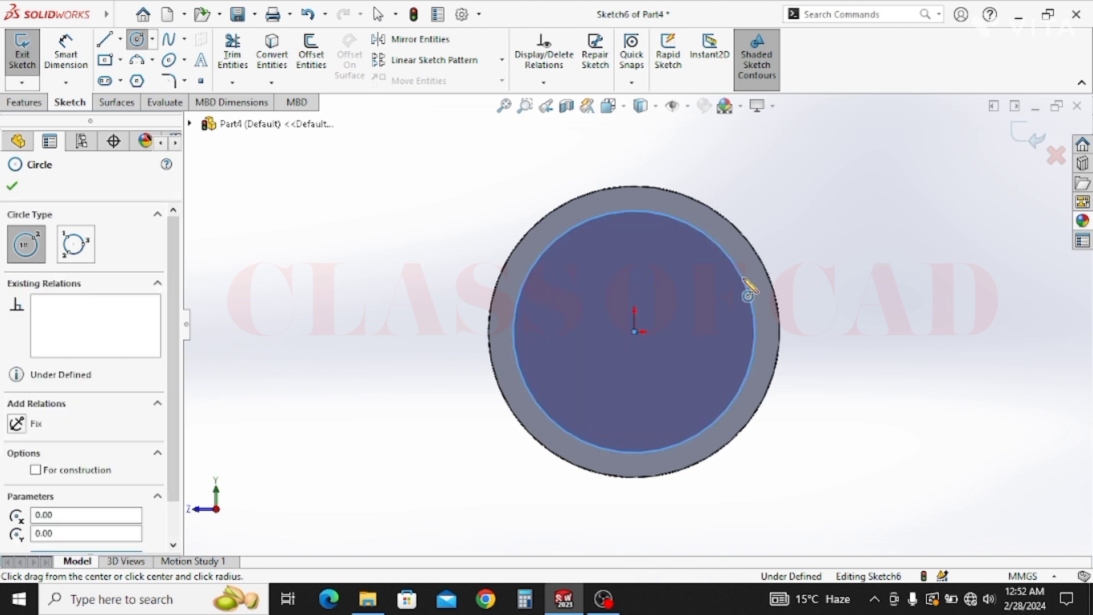
{"action": "key", "text": "Escape"}
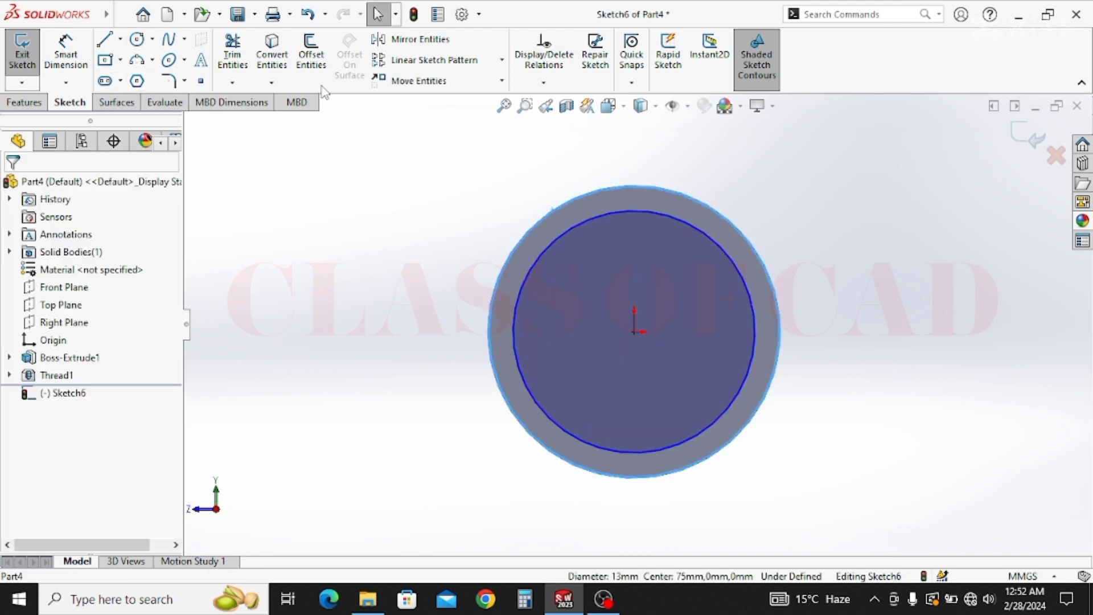
Dimension the end-face circle's diameter as 14 mm.
{"action": "left_click", "coordinate": [85, 60]}
{"action": "left_click", "coordinate": [515, 295]}
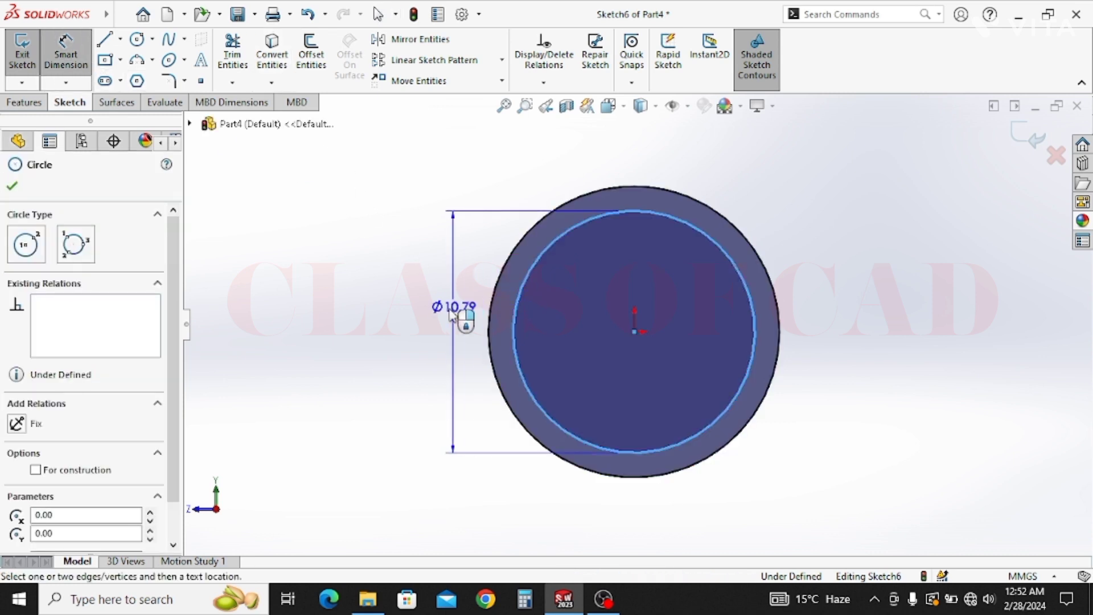
{"action": "left_click", "coordinate": [453, 310]}
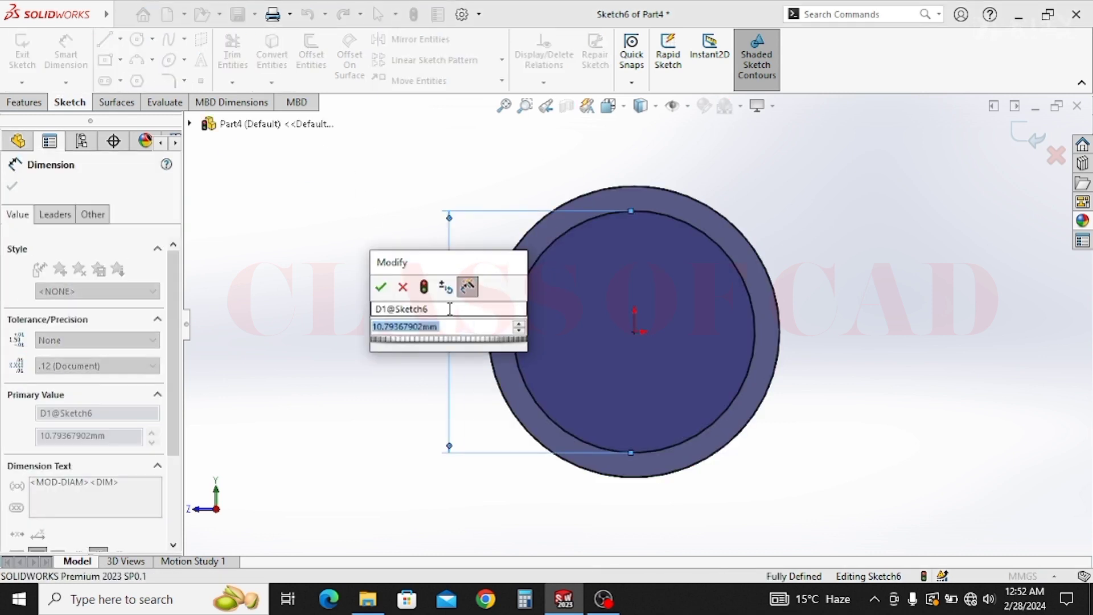
{"action": "type", "text": "14"}
{"action": "key", "text": "Return"}
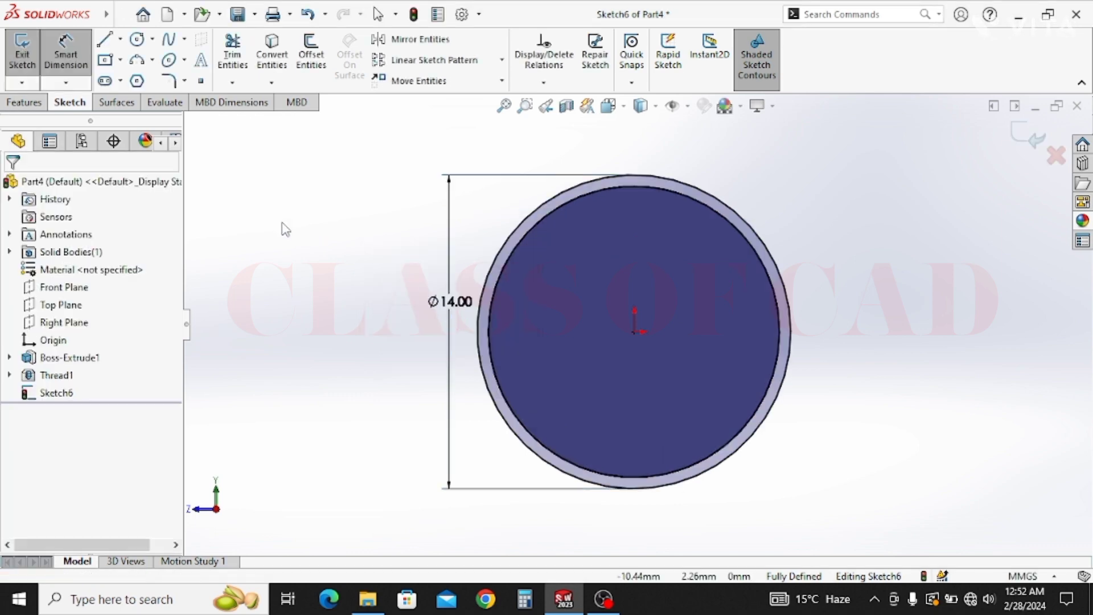
{"action": "key", "text": "Escape"}
Extrude the 14 mm circle 60 mm with the Blind end condition, reversed back along the rod and merged with it.
{"action": "scroll", "coordinate": [583, 270], "scroll_direction": "down", "scroll_amount": 2}
{"action": "scroll", "coordinate": [582, 271], "scroll_direction": "up", "scroll_amount": 1}
{"action": "middle_click_drag", "start_coordinate": [582, 270], "coordinate": [597, 276]}
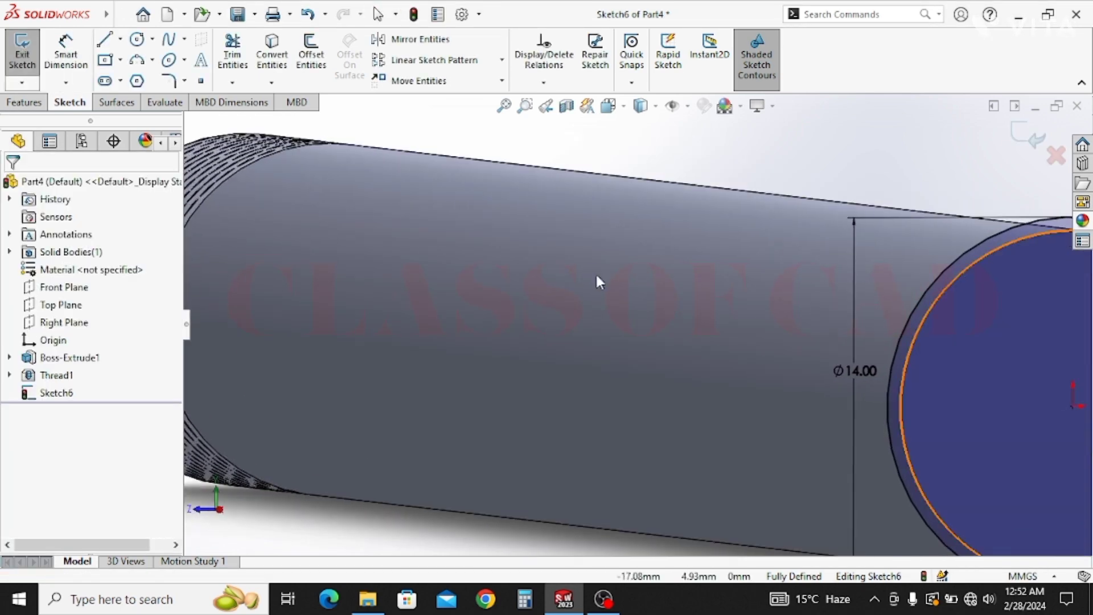
{"action": "scroll", "coordinate": [606, 279], "scroll_direction": "up", "scroll_amount": 3}
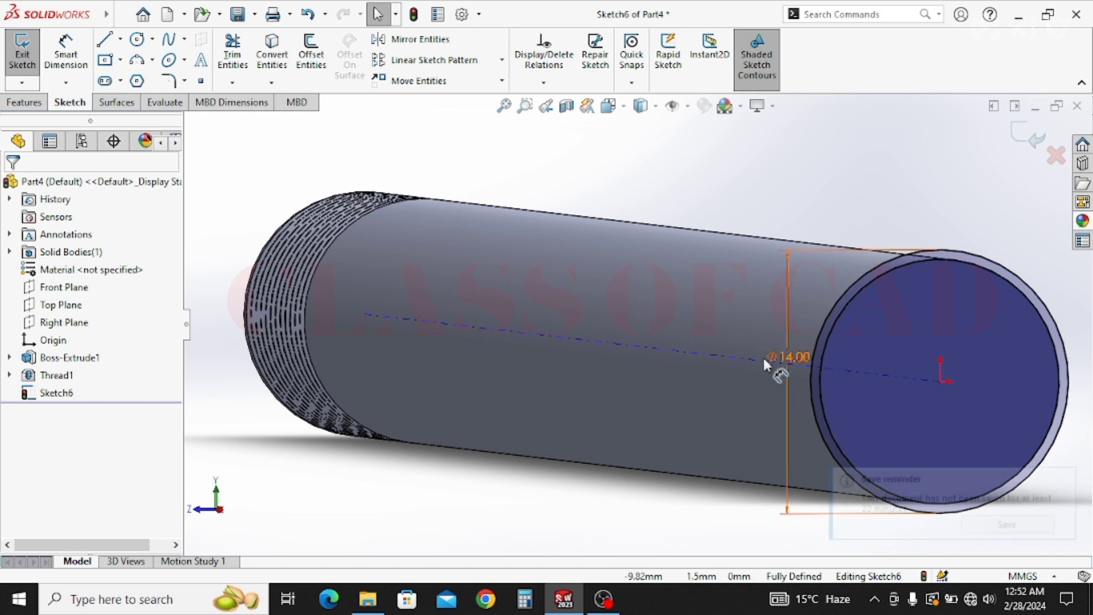
{"action": "left_click", "coordinate": [23, 103]}
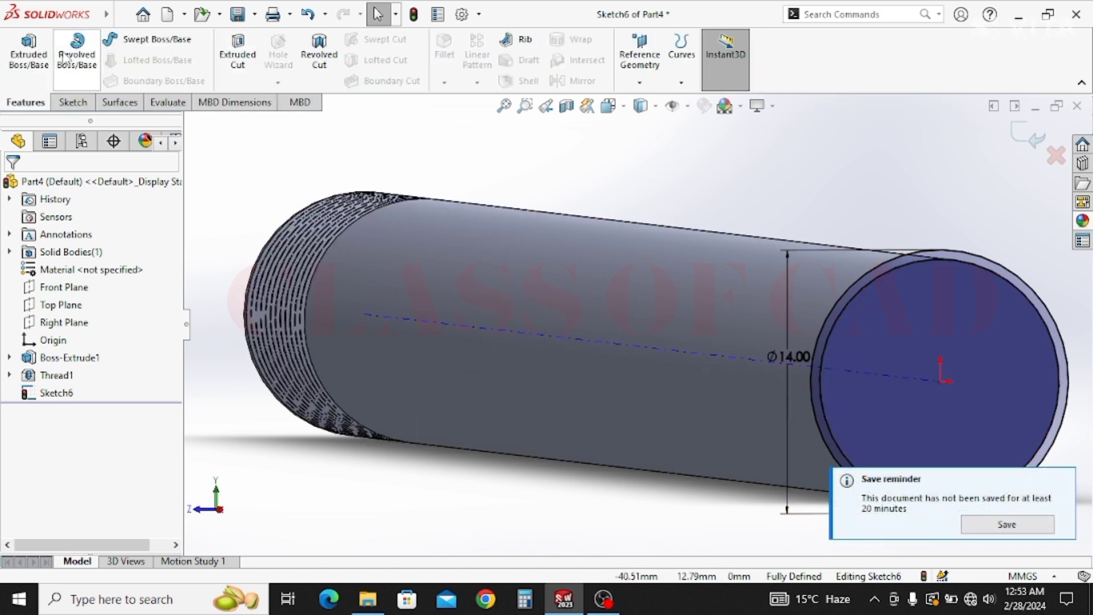
{"action": "left_click", "coordinate": [29, 52]}
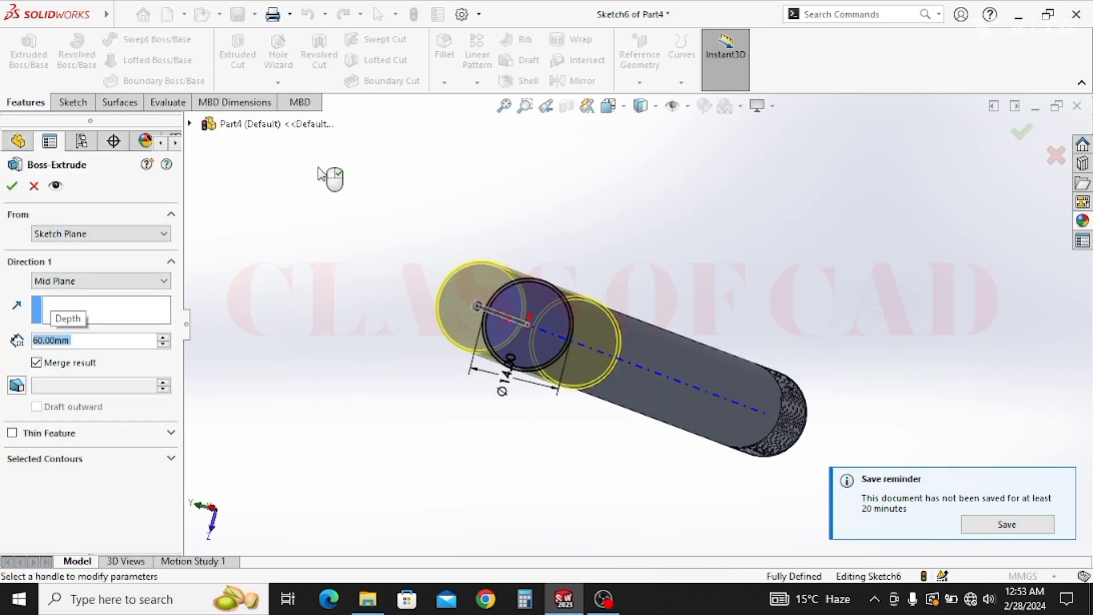
{"action": "left_click", "coordinate": [100, 280]}
{"action": "left_click", "coordinate": [67, 291]}
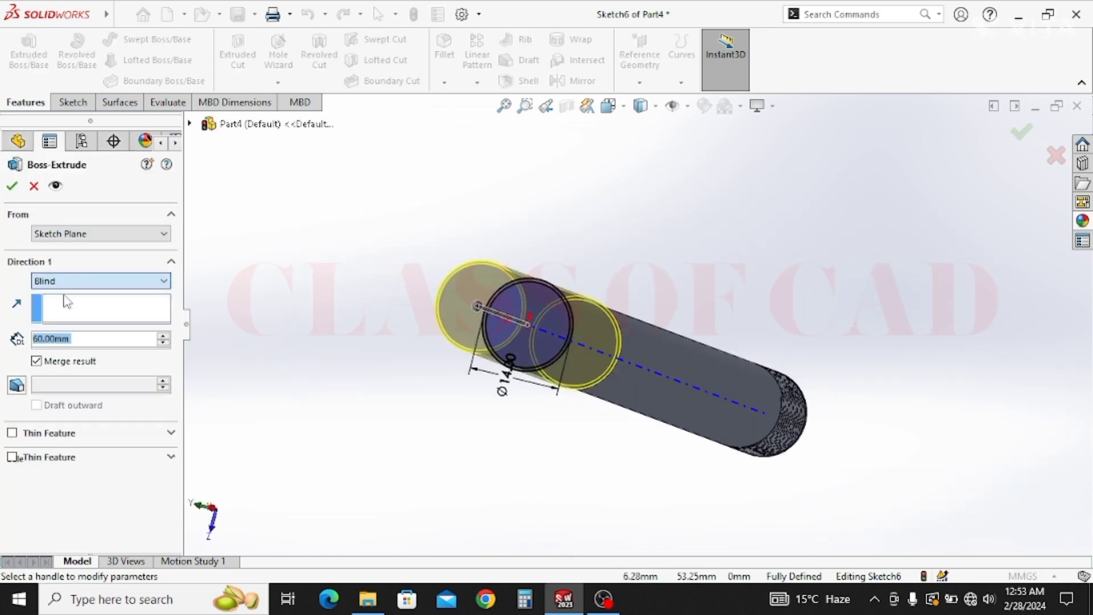
{"action": "middle_click_drag", "start_coordinate": [580, 348], "coordinate": [633, 406]}
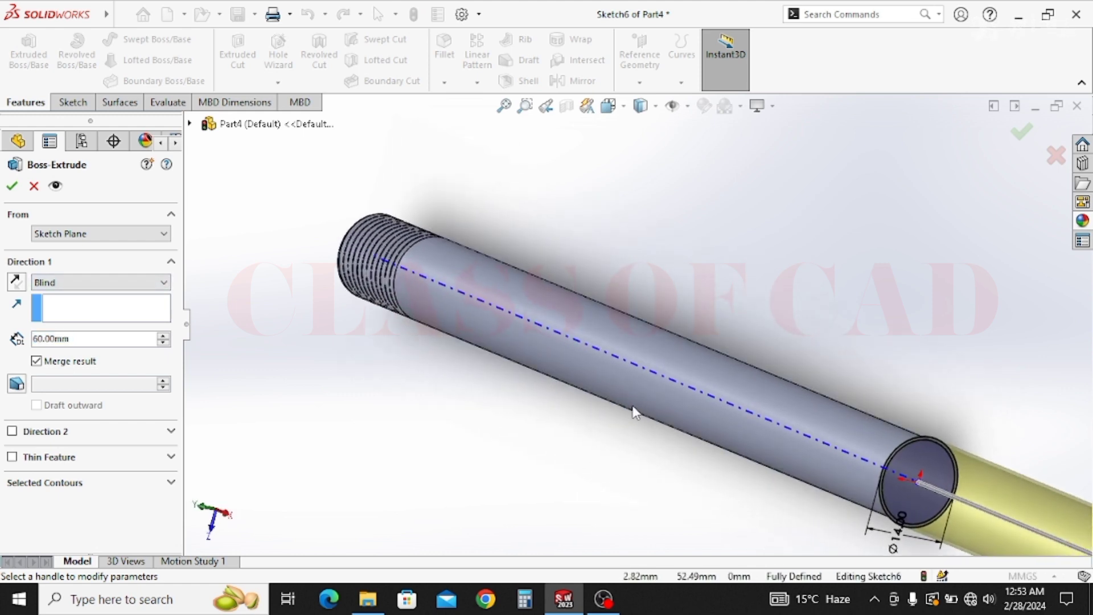
{"action": "left_click", "coordinate": [16, 280]}
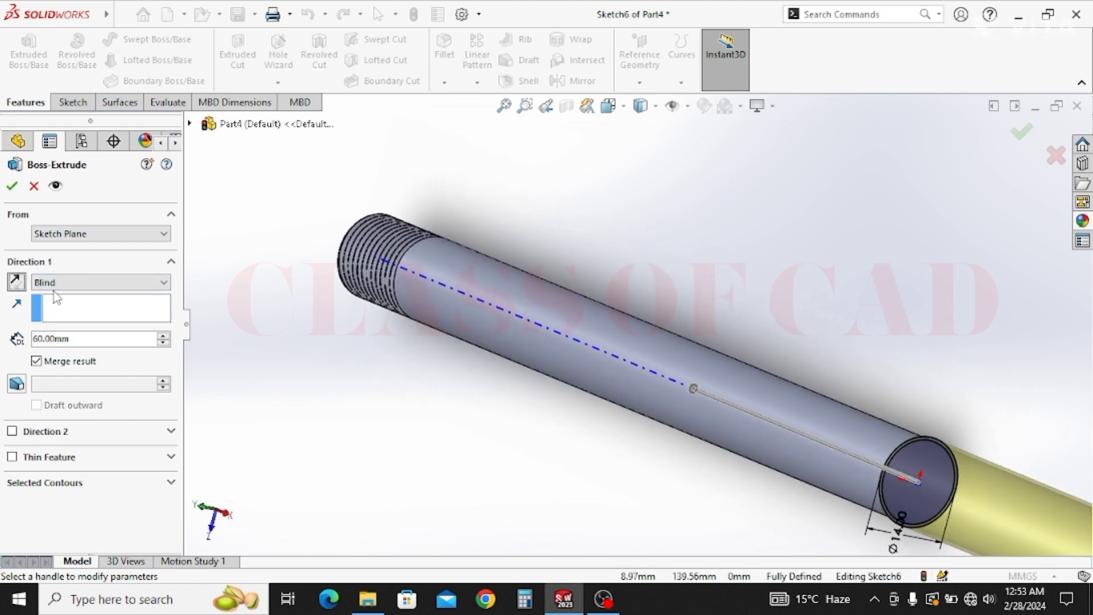
{"action": "left_click", "coordinate": [13, 191]}
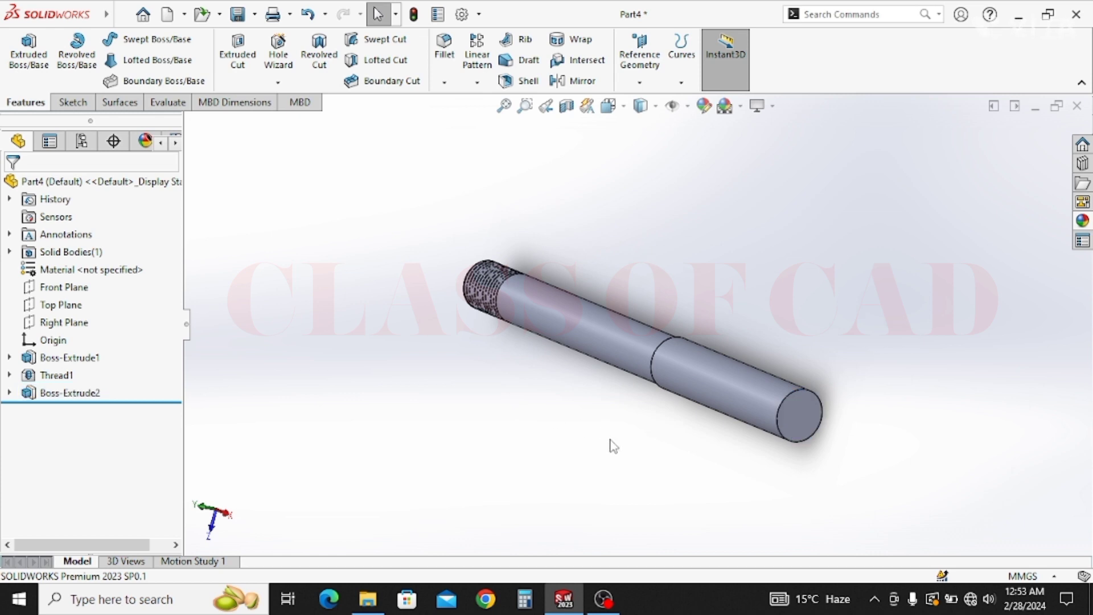
Start a sketch on the thicker section's end face and convert its circular edge into a sketch circle.
{"action": "middle_click_drag", "start_coordinate": [841, 443], "coordinate": [613, 453]}
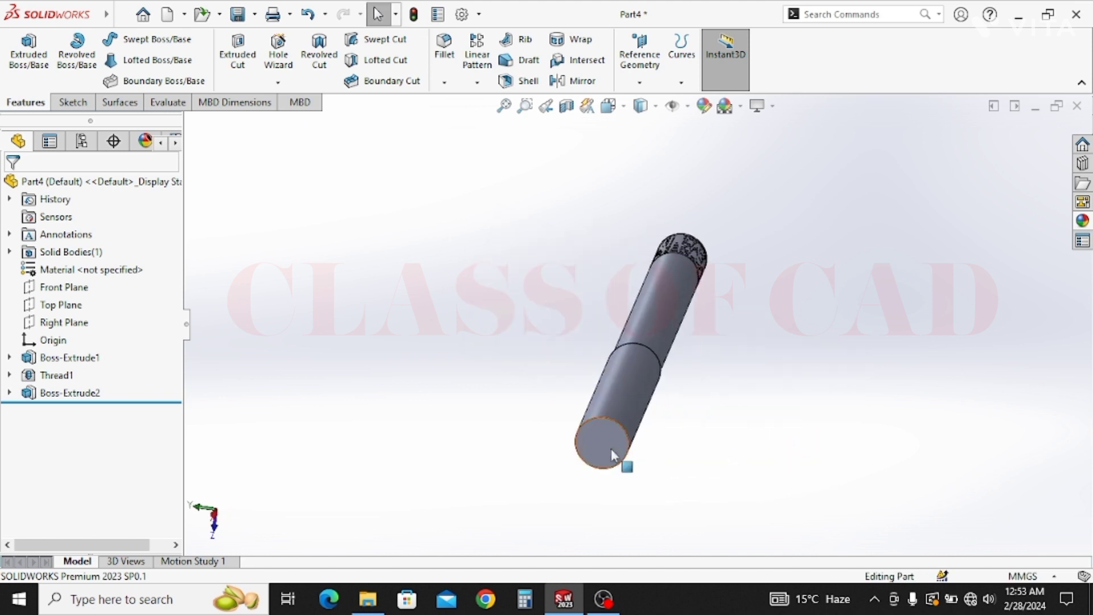
{"action": "scroll", "coordinate": [618, 433], "scroll_direction": "down", "scroll_amount": 3}
{"action": "left_click", "coordinate": [622, 405]}
{"action": "left_click", "coordinate": [695, 347]}
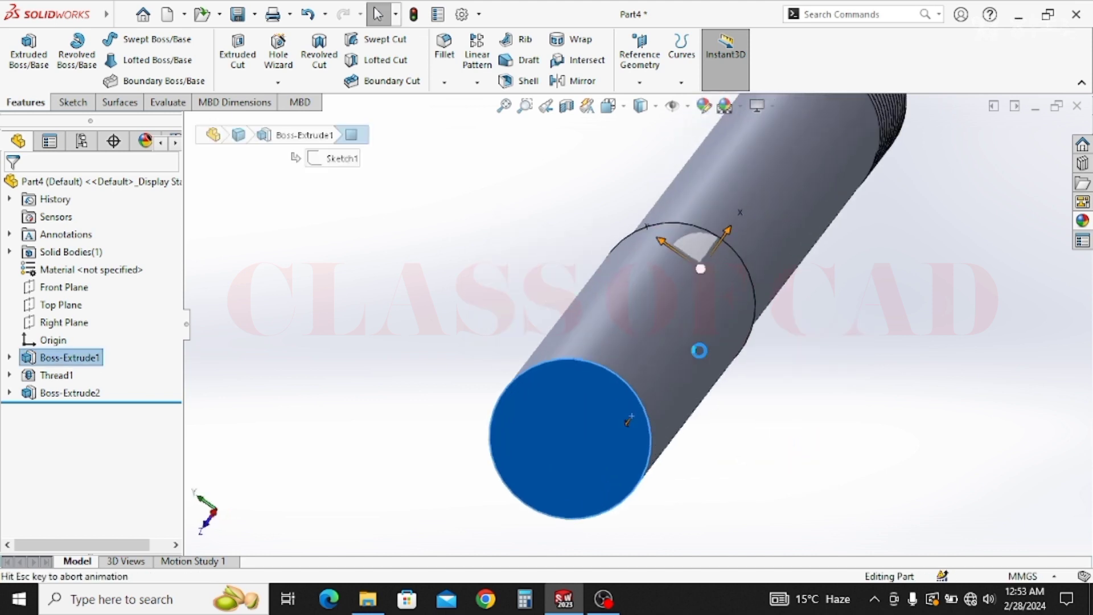
{"action": "left_click", "coordinate": [374, 173]}
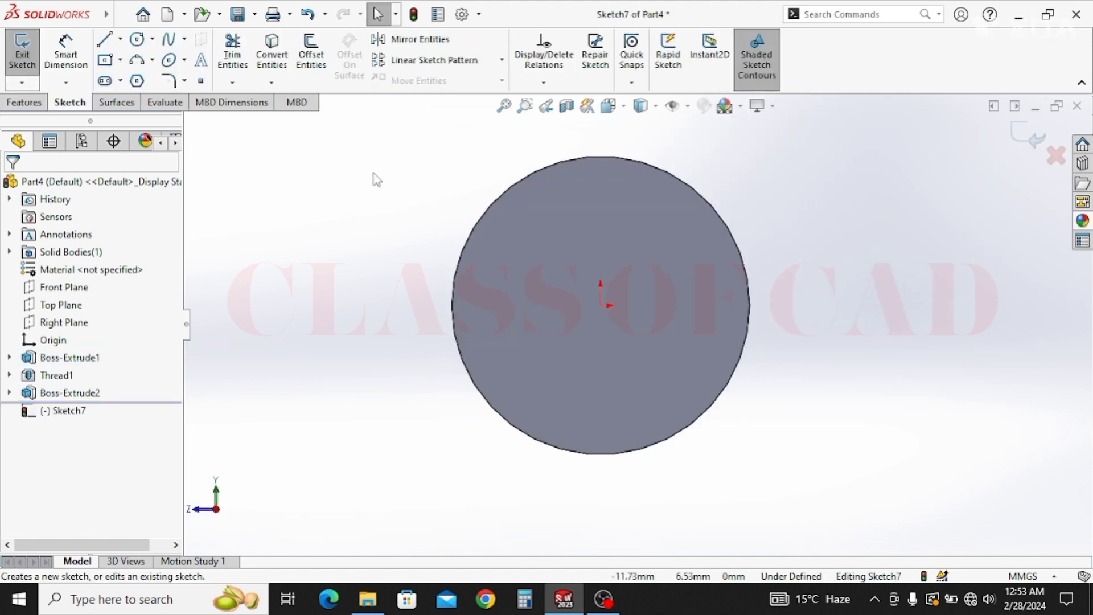
{"action": "left_click", "coordinate": [504, 195]}
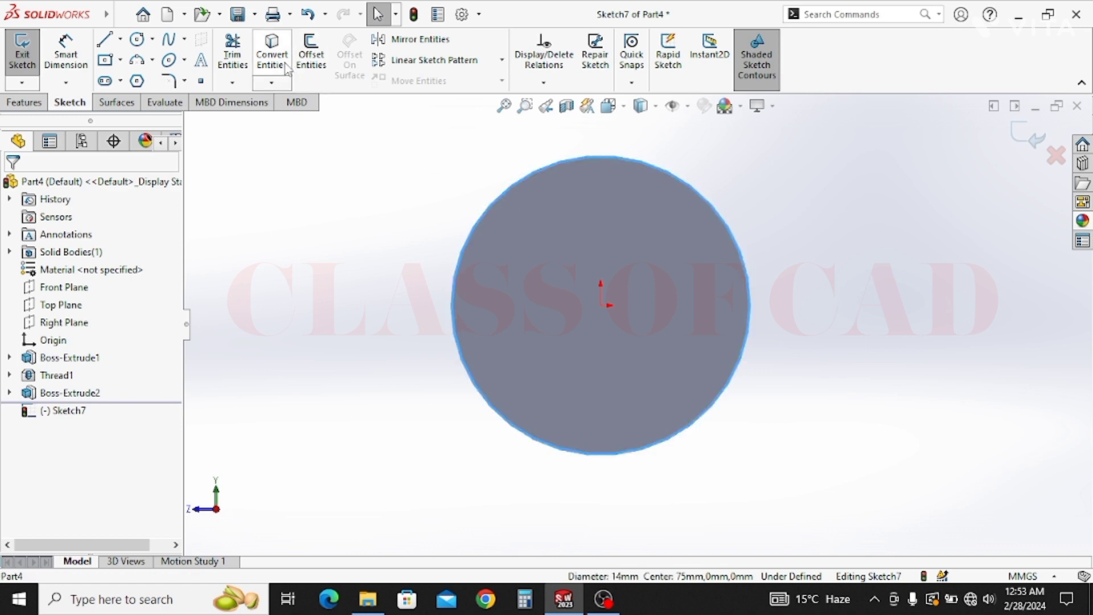
{"action": "key", "text": "ctrl+7"}
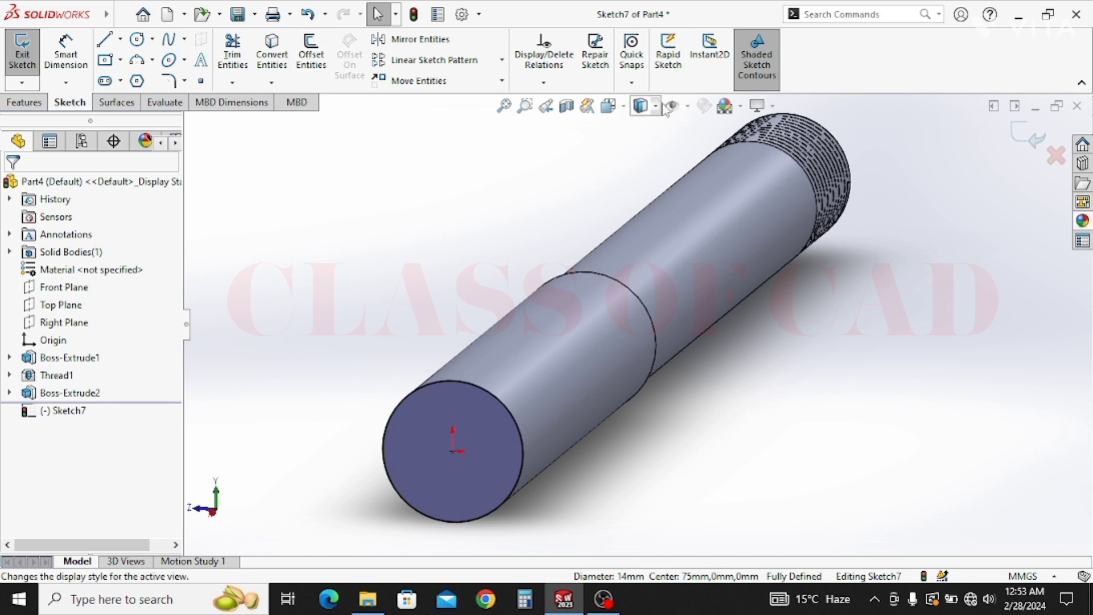
Start a helix from the converted circle, defined by Pitch and Revolution, with a constant 120 mm pitch and reversed direction.
{"action": "left_click", "coordinate": [26, 103]}
{"action": "left_click", "coordinate": [681, 57]}
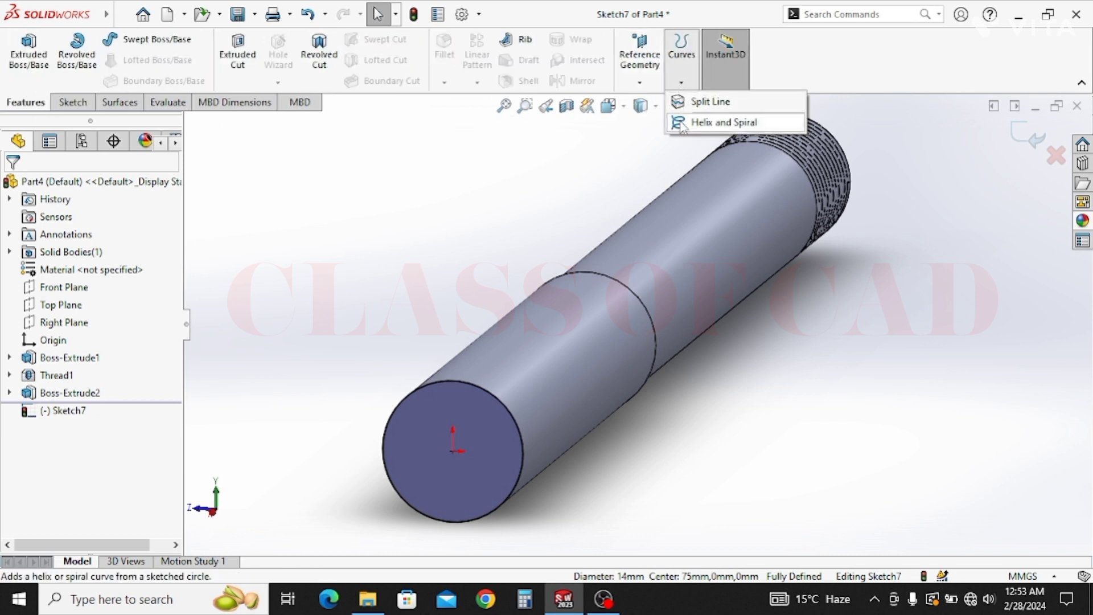
{"action": "left_click", "coordinate": [682, 124]}
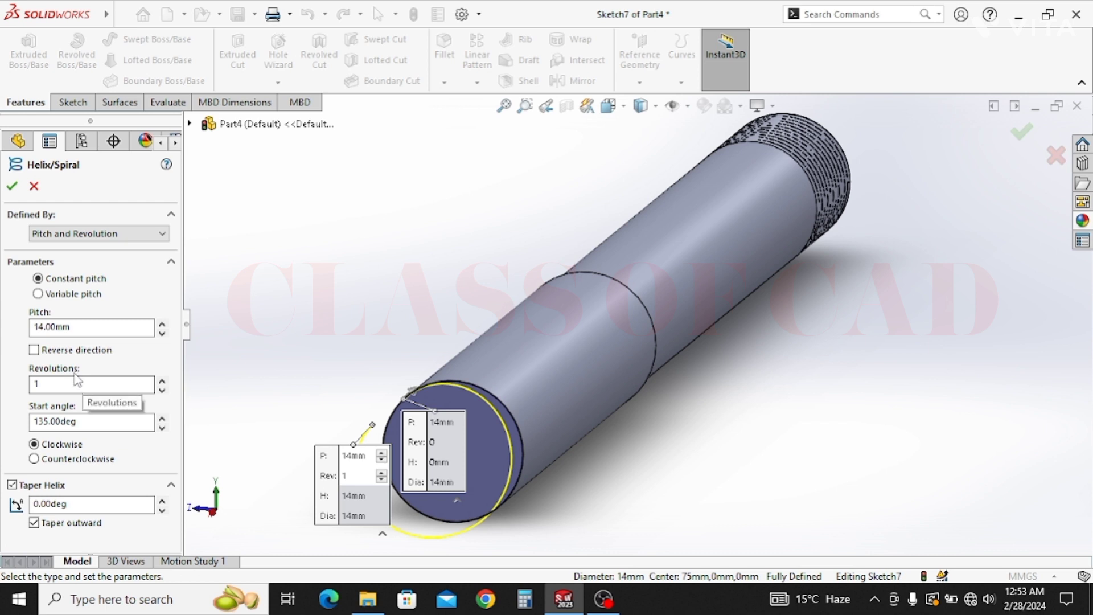
{"action": "left_click", "coordinate": [86, 328]}
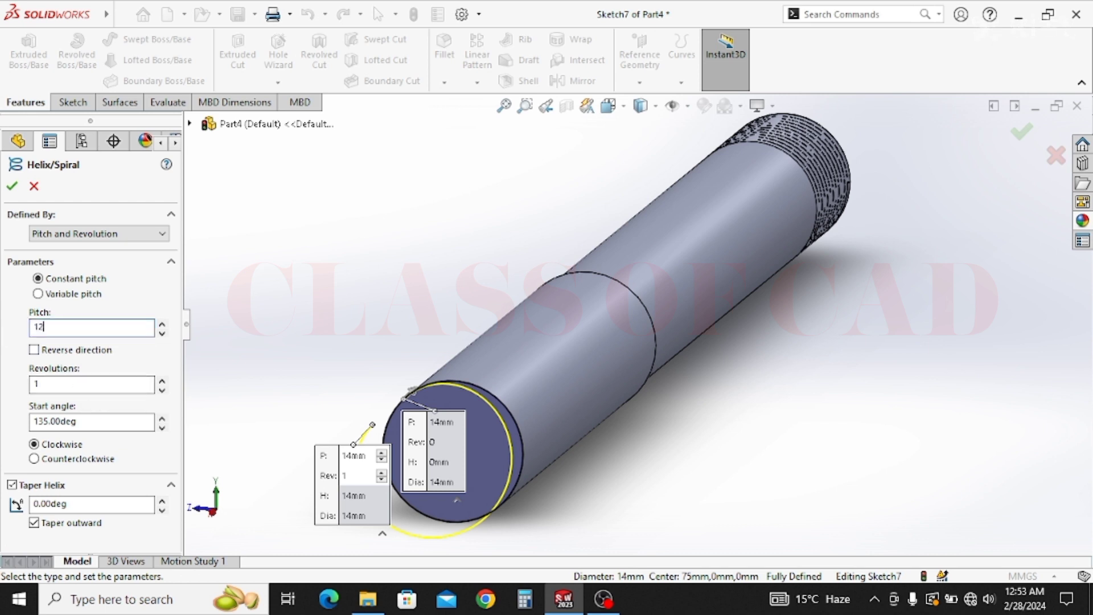
{"action": "key", "text": "Return"}
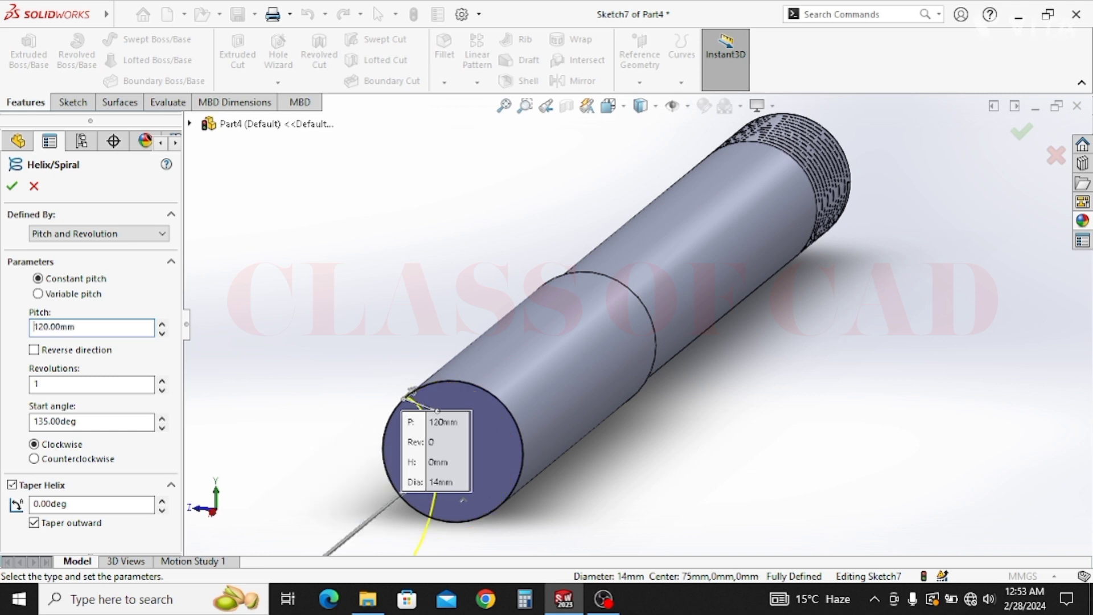
{"action": "left_click", "coordinate": [40, 351]}
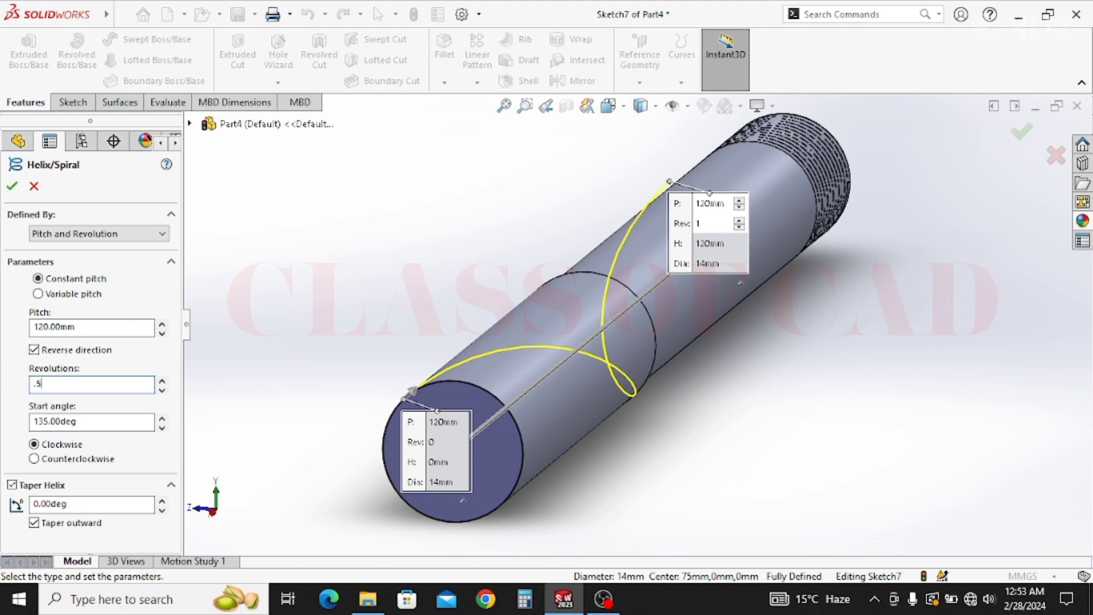
Set the helix to 0.5 revolutions with a 0° start angle, clockwise, and create it.
{"action": "type", "text": ".5"}
{"action": "key", "text": "Return"}
{"action": "middle_click_drag", "start_coordinate": [642, 406], "coordinate": [609, 425]}
{"action": "scroll", "coordinate": [587, 438], "scroll_direction": "up", "scroll_amount": 3}
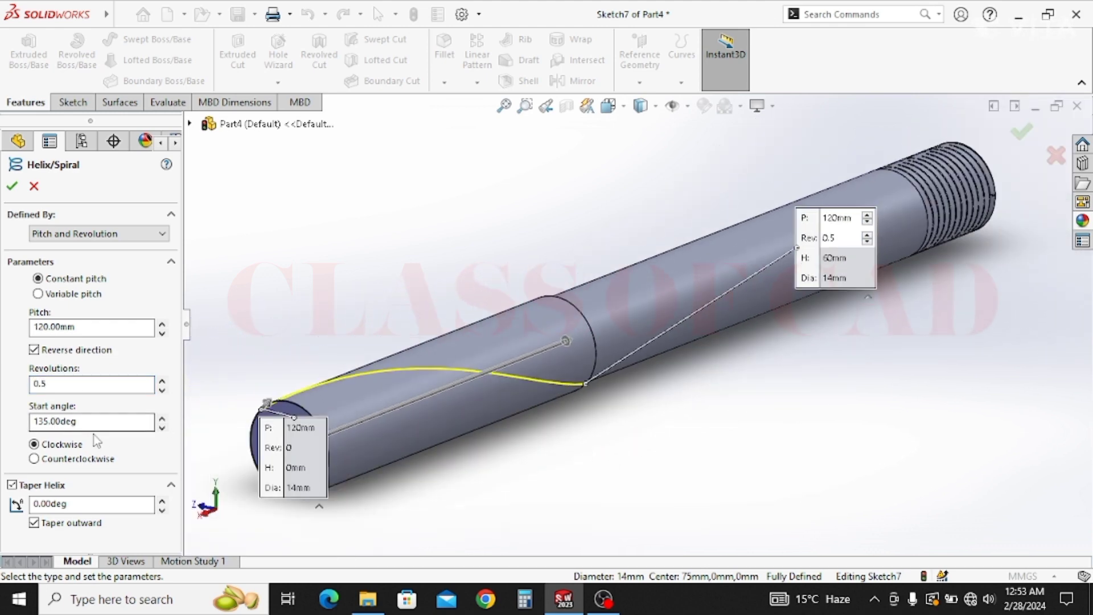
{"action": "left_click_drag", "start_coordinate": [80, 421], "coordinate": [2, 424]}
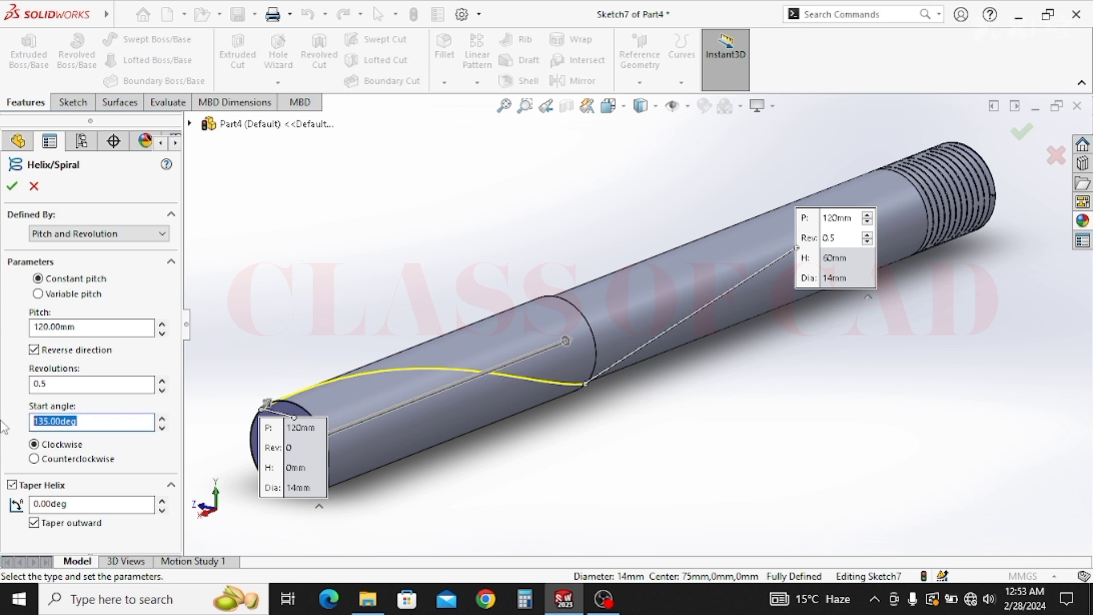
{"action": "key", "text": "Tab"}
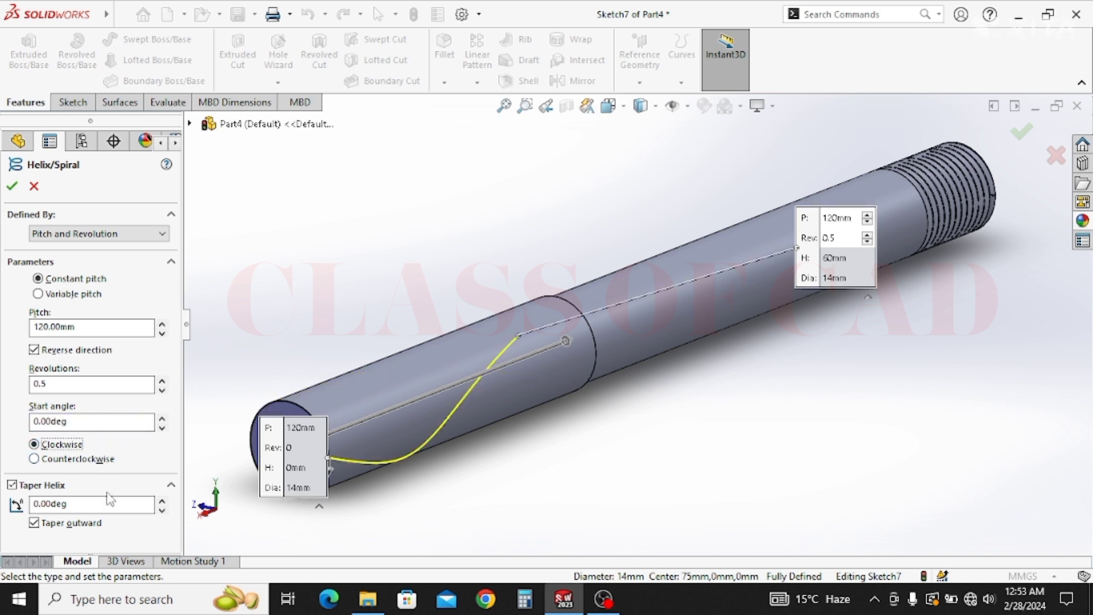
{"action": "left_click", "coordinate": [12, 186]}
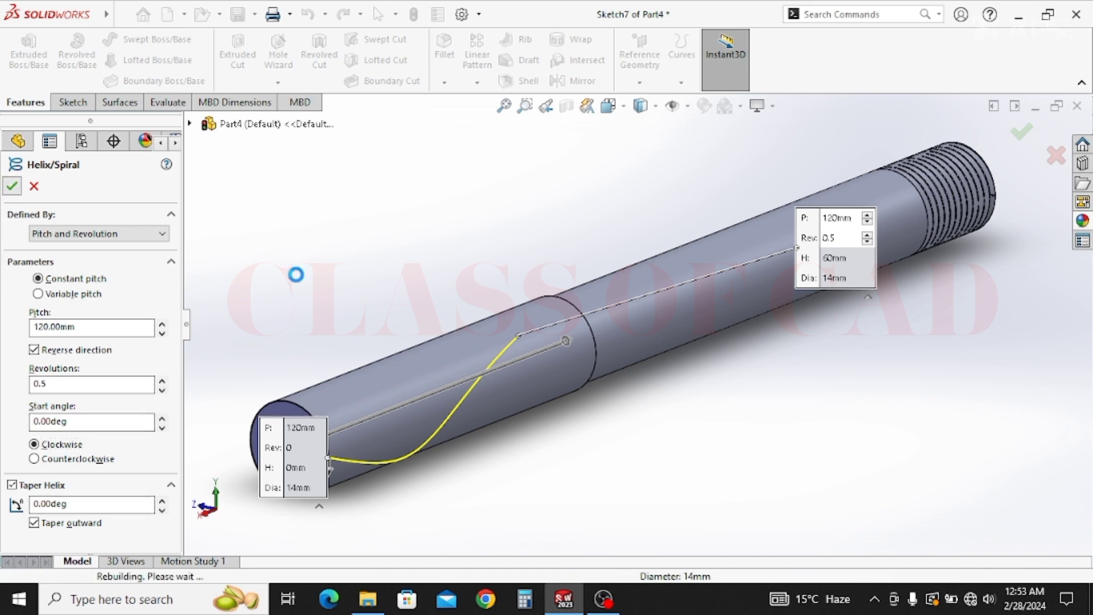
{"action": "left_click", "coordinate": [369, 286]}
{"action": "scroll", "coordinate": [337, 458], "scroll_direction": "down", "scroll_amount": 5}
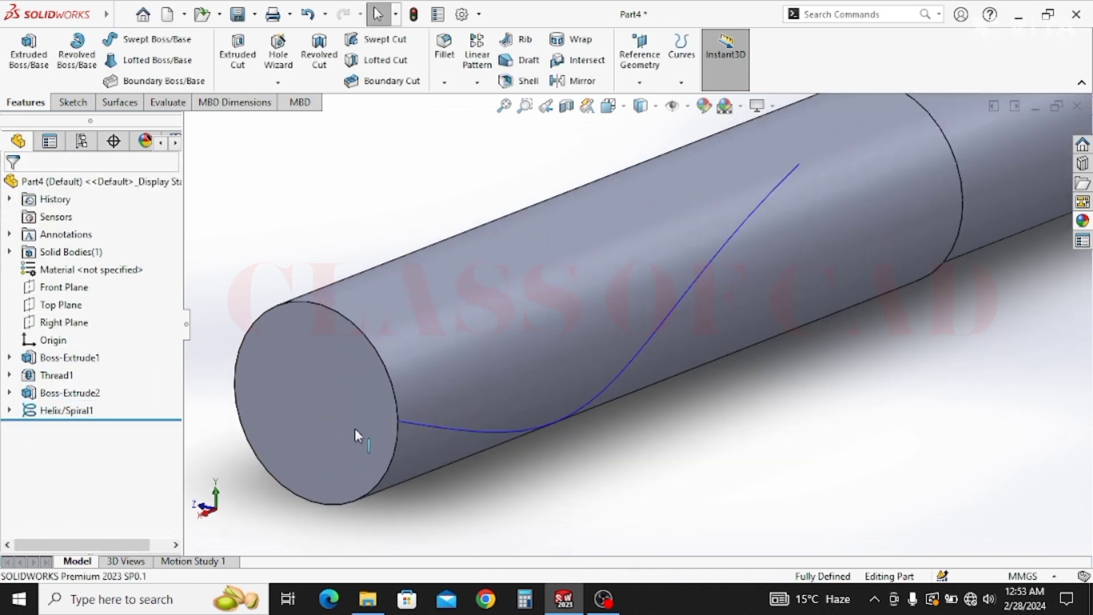
Start a sketch on the thicker section's end face and draw a horizontal centerline from the origin to just past the circular edge.
{"action": "left_click", "coordinate": [354, 428]}
{"action": "left_click", "coordinate": [425, 383]}
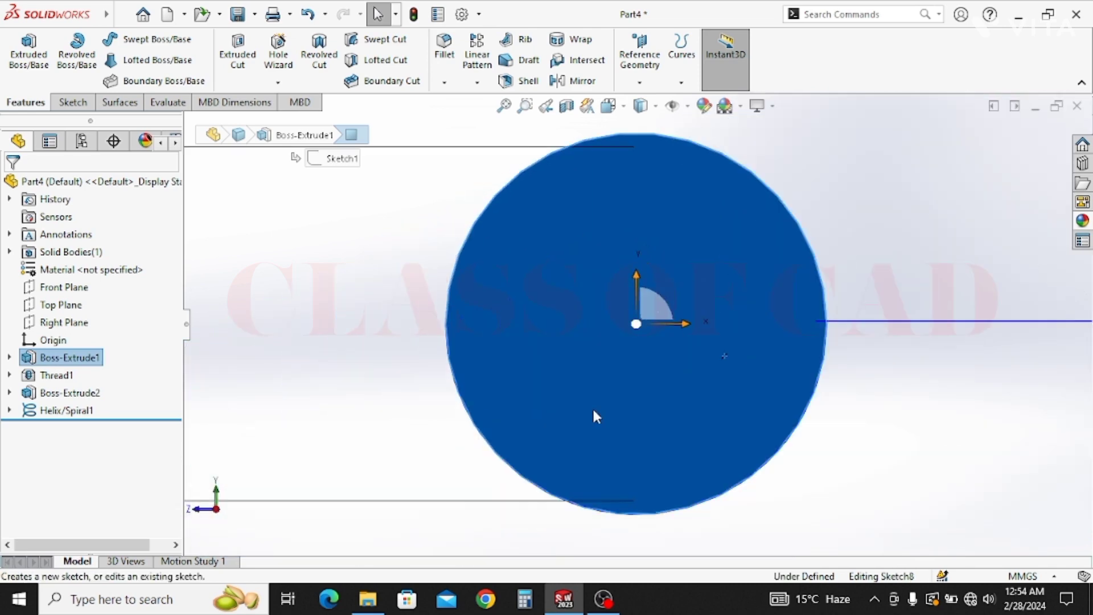
{"action": "scroll", "coordinate": [848, 333], "scroll_direction": "down", "scroll_amount": 3}
{"action": "scroll", "coordinate": [848, 334], "scroll_direction": "up", "scroll_amount": 5}
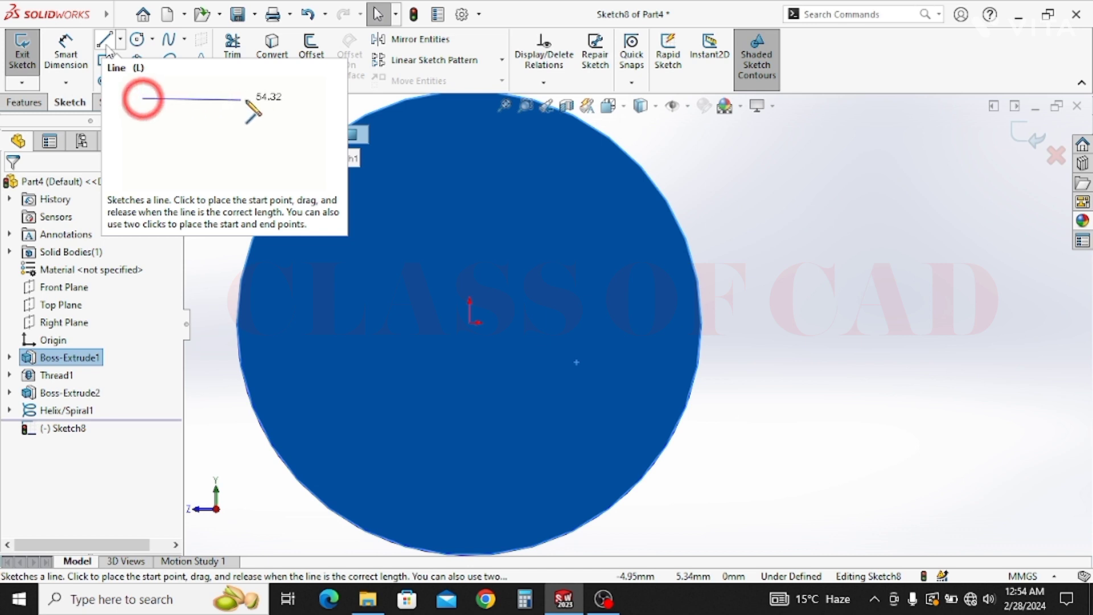
{"action": "left_click", "coordinate": [120, 40]}
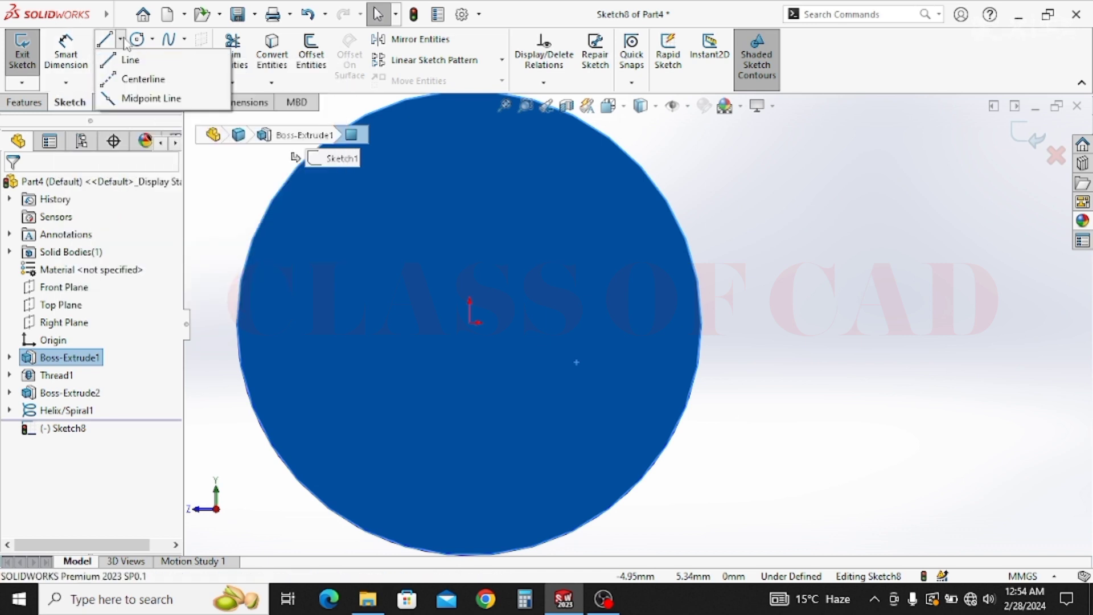
{"action": "left_click", "coordinate": [140, 78]}
{"action": "left_click", "coordinate": [471, 323]}
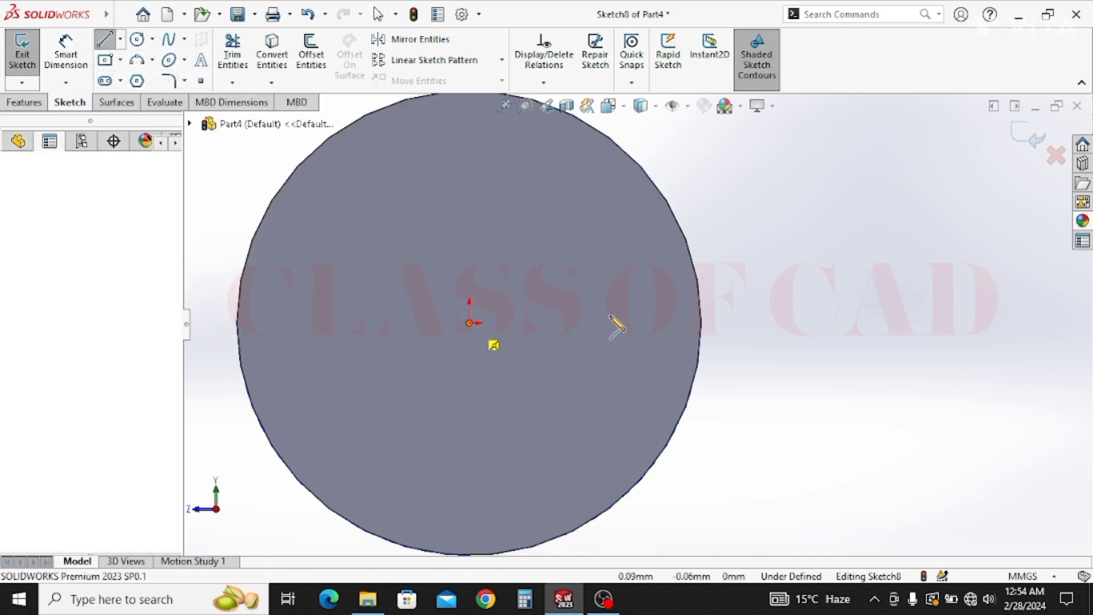
{"action": "double_click", "coordinate": [713, 323]}
Sketch a closed four-line diamond profile about 0.8 mm wide on the centerline, straddling the face's circular edge.
{"action": "left_click", "coordinate": [101, 48]}
{"action": "left_click", "coordinate": [103, 43]}
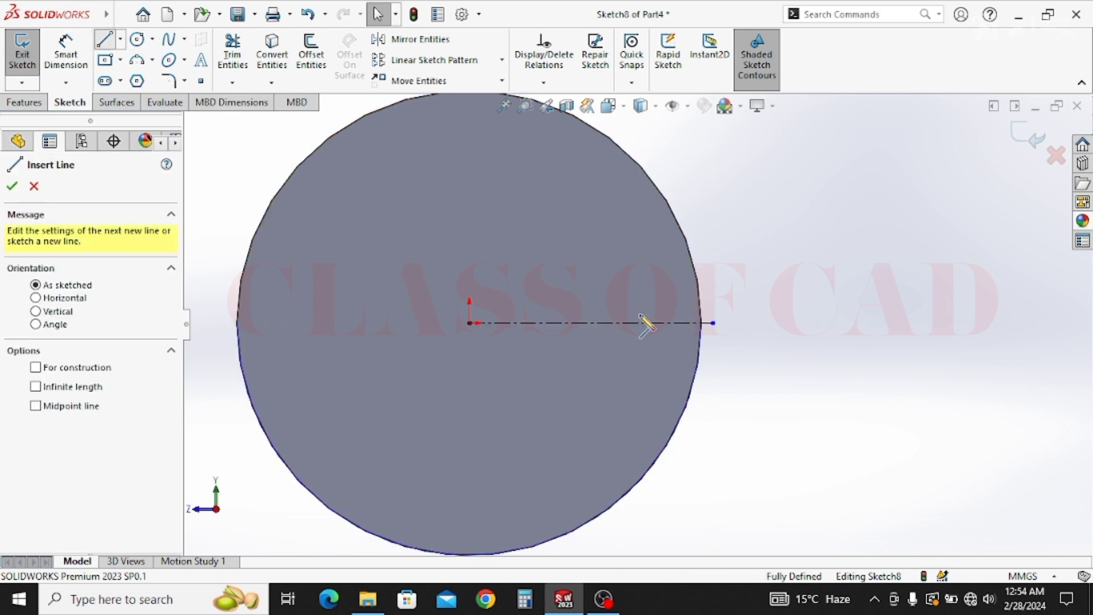
{"action": "scroll", "coordinate": [718, 336], "scroll_direction": "down", "scroll_amount": 3}
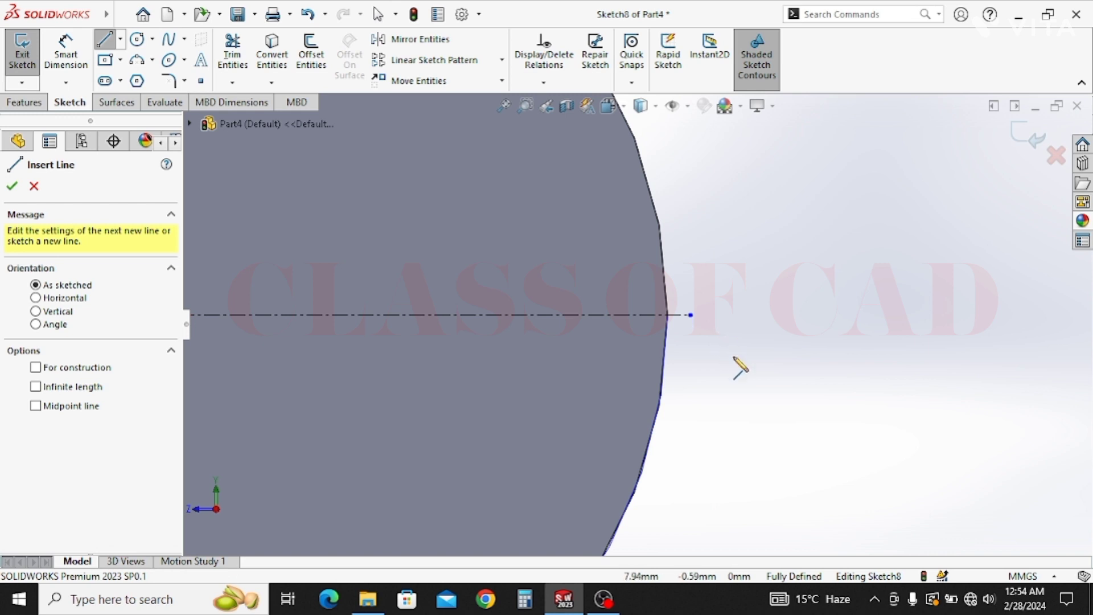
{"action": "left_click", "coordinate": [644, 315]}
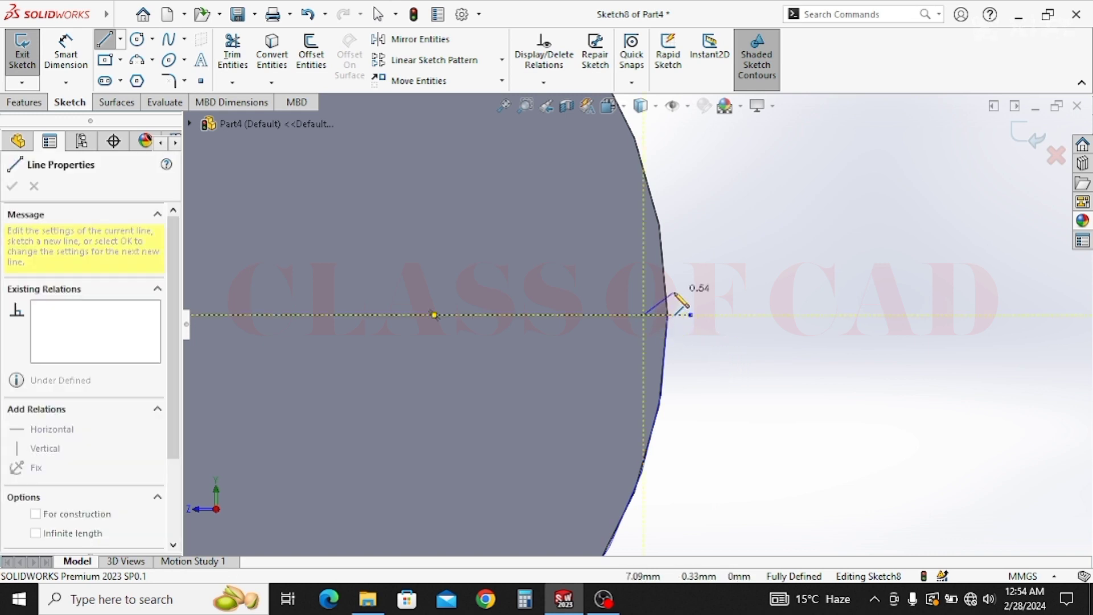
{"action": "left_click", "coordinate": [674, 293]}
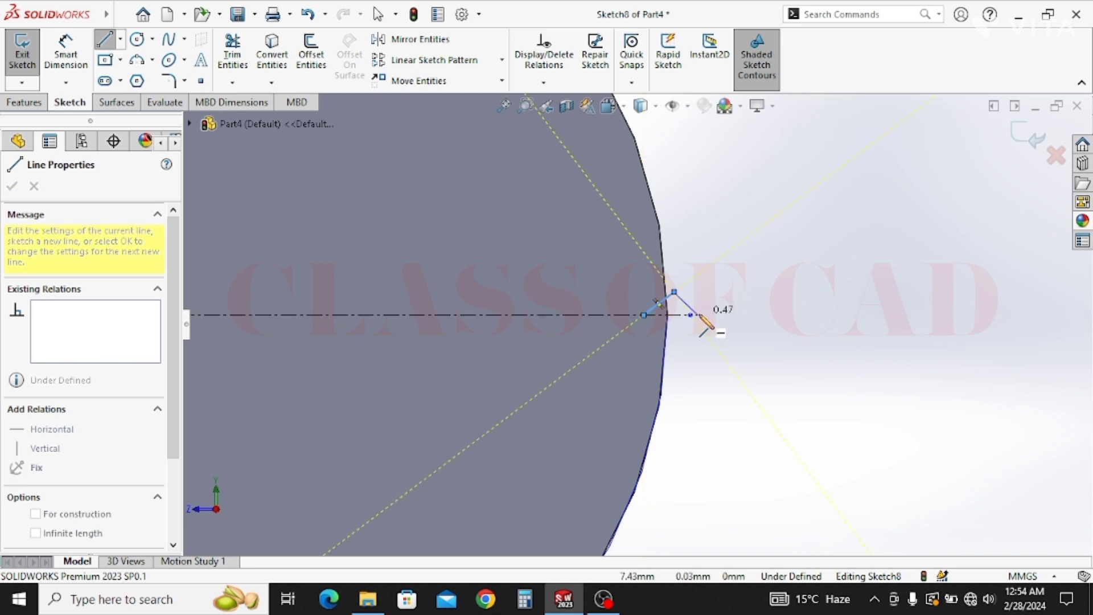
{"action": "left_click", "coordinate": [699, 315]}
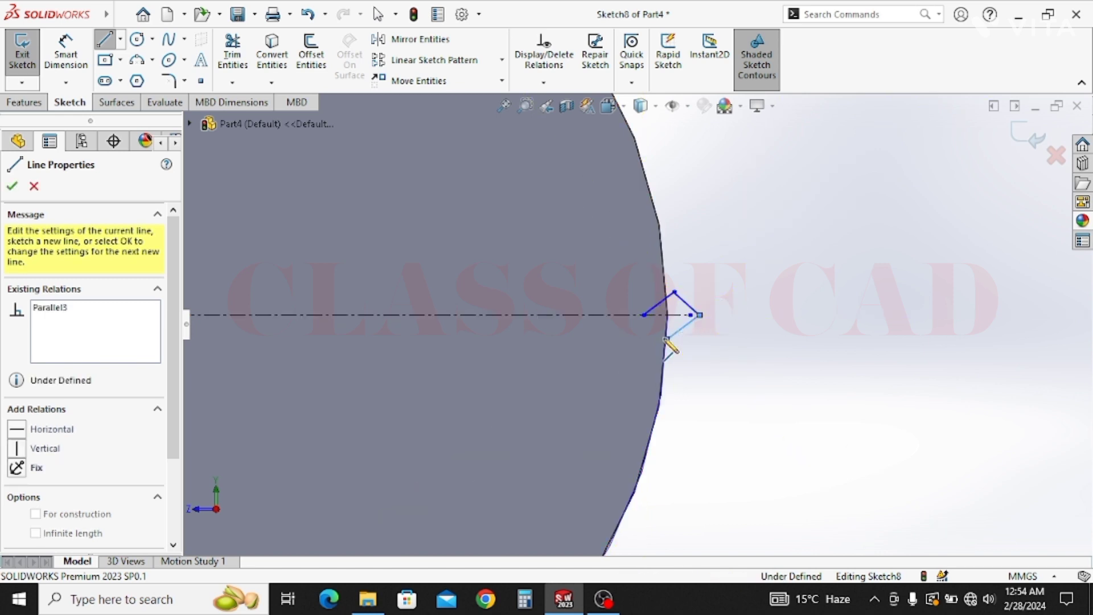
{"action": "left_click", "coordinate": [644, 315]}
{"action": "key", "text": "Escape"}
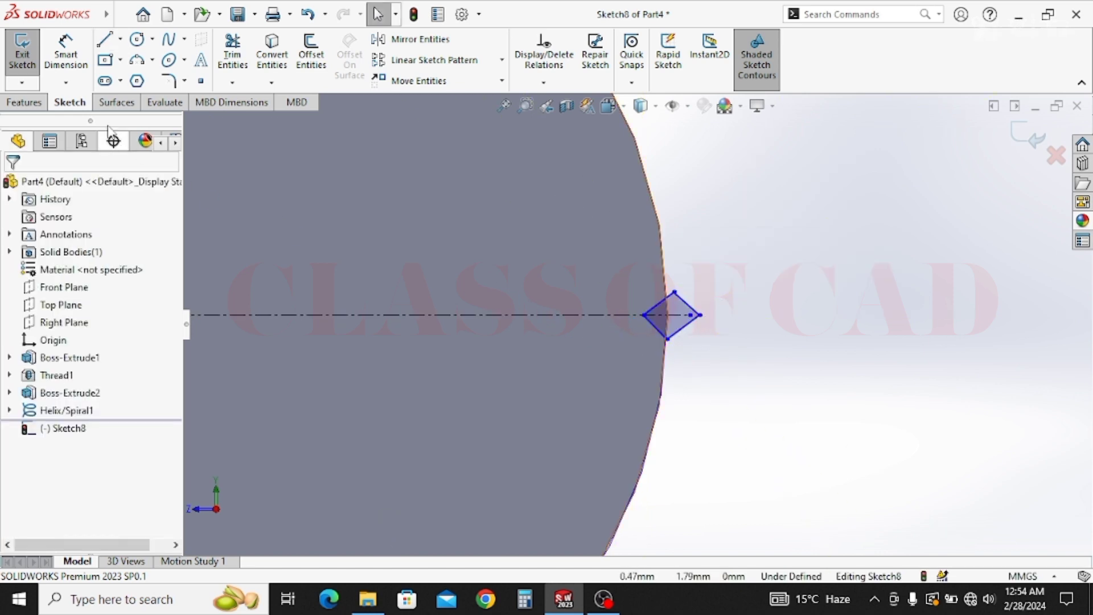
Dimension the distance between the diamond's two corners along the centerline and set it to 2 mm.
{"action": "left_click", "coordinate": [83, 69]}
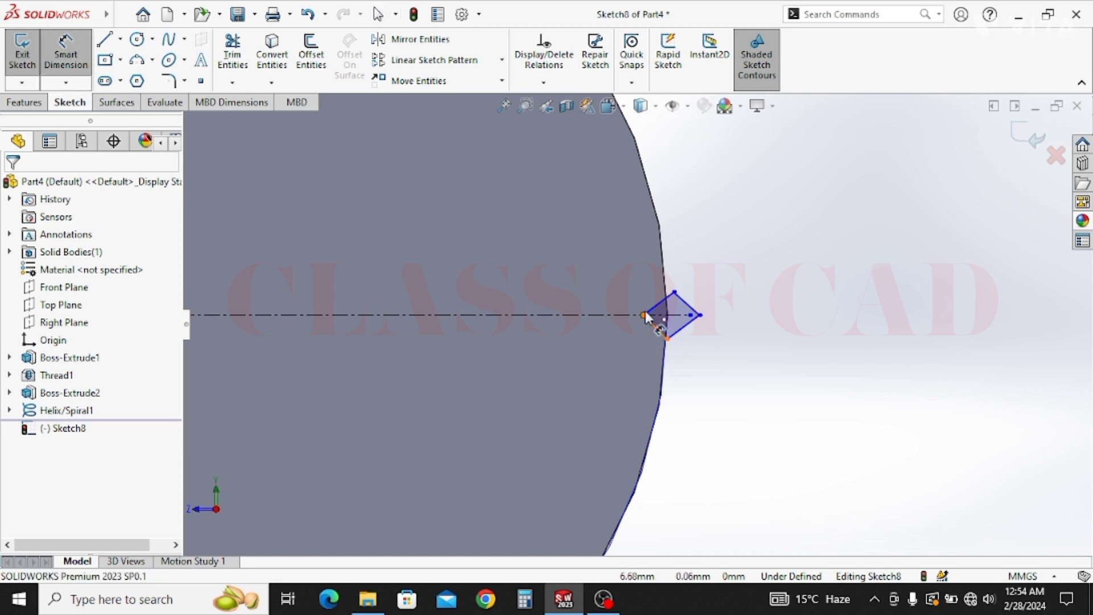
{"action": "left_click", "coordinate": [644, 315]}
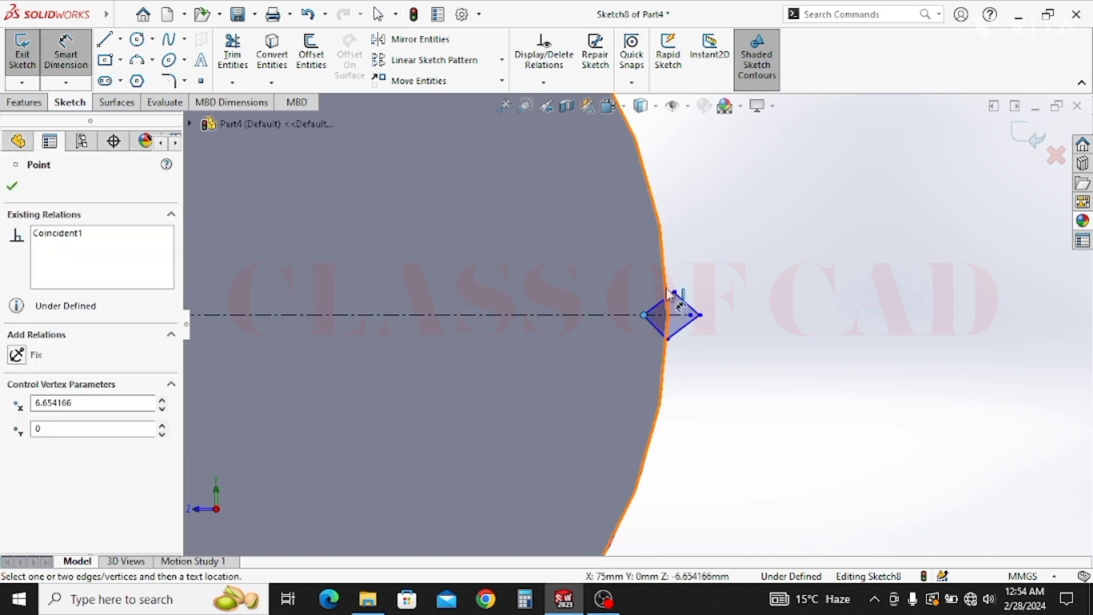
{"action": "left_click", "coordinate": [669, 316]}
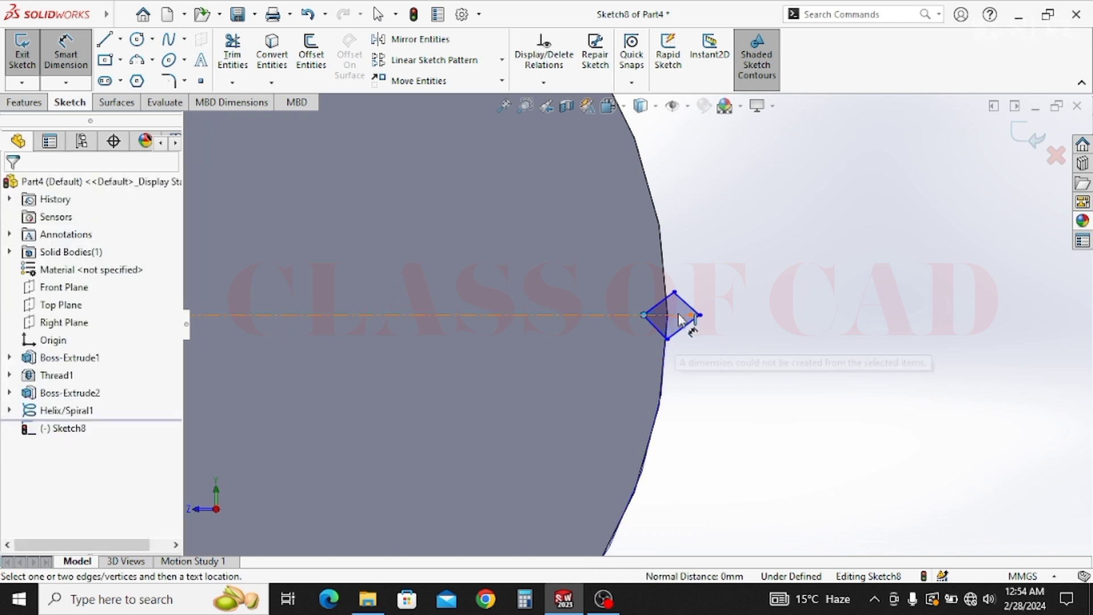
{"action": "left_click", "coordinate": [700, 315]}
{"action": "left_click", "coordinate": [689, 265]}
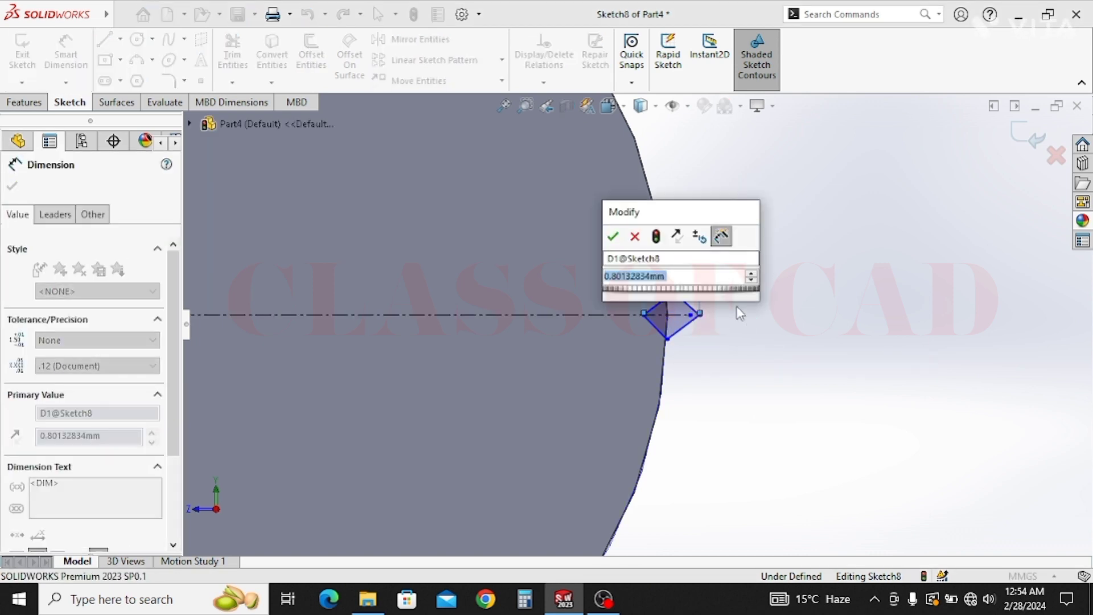
{"action": "type", "text": "2"}
{"action": "key", "text": "Return"}
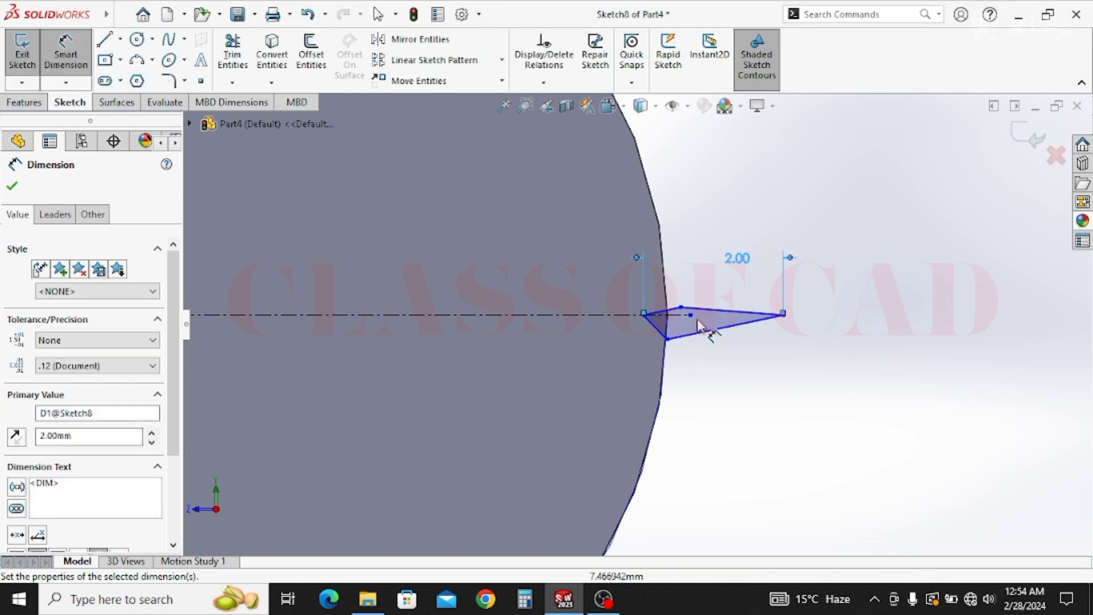
{"action": "key", "text": "Escape"}
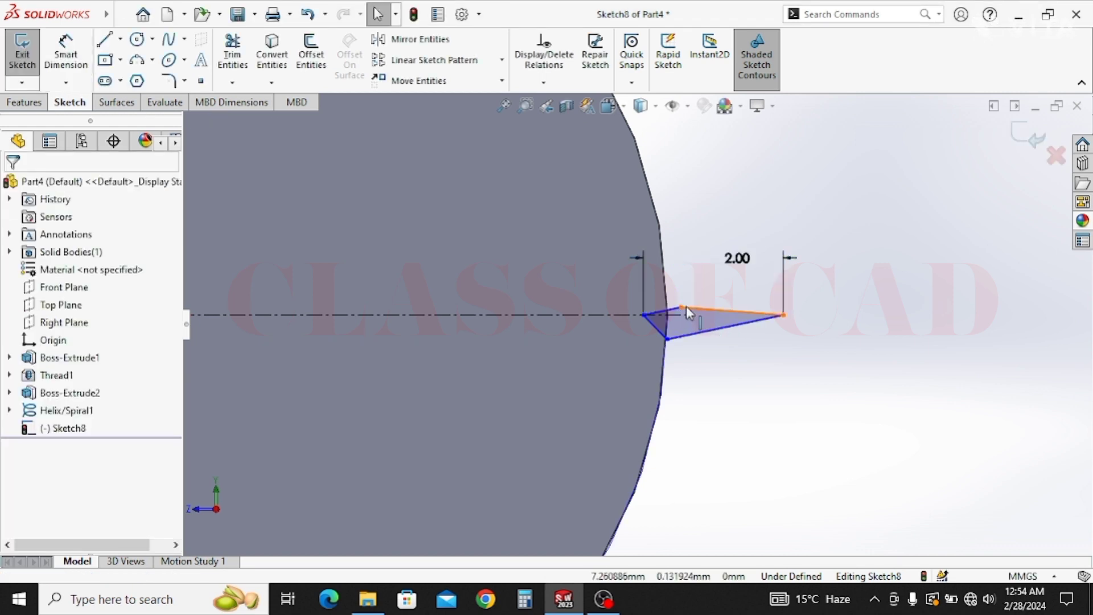
Try to reshape the stretched diamond by moving its upper, outer and inner corners around the circular edge.
{"action": "mouse_move", "coordinate": [685, 306]}
{"action": "left_mouse_down"}
{"action": "mouse_move", "coordinate": [691, 289]}
{"action": "mouse_move", "coordinate": [672, 275]}
{"action": "left_mouse_up"}
{"action": "left_click_drag", "start_coordinate": [738, 214], "coordinate": [715, 309]}
{"action": "left_click", "coordinate": [577, 314]}
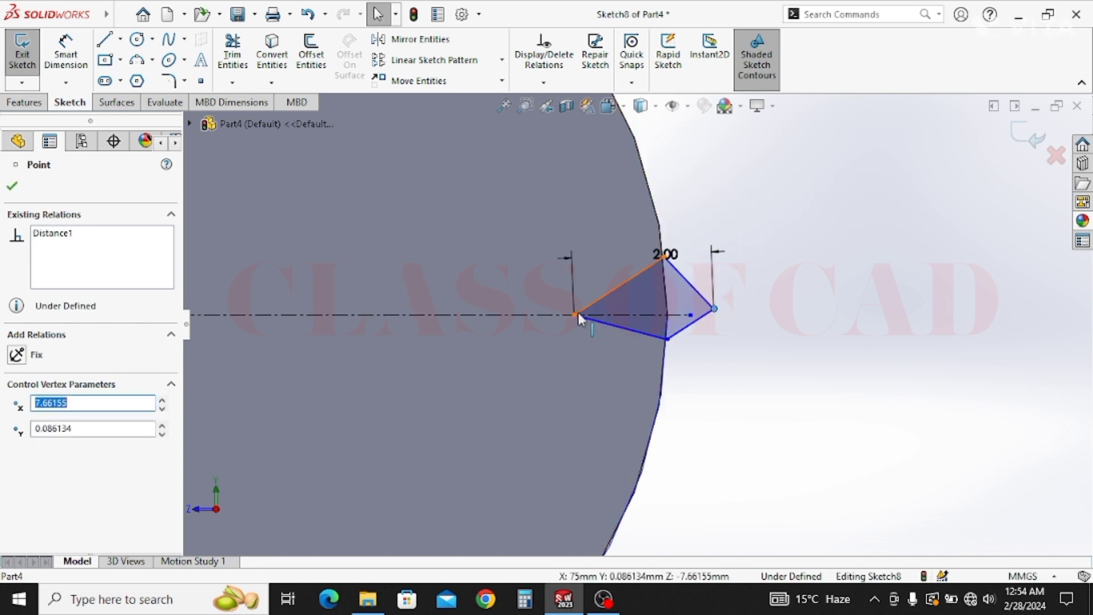
{"action": "left_click_drag", "start_coordinate": [576, 314], "coordinate": [607, 316]}
{"action": "scroll", "coordinate": [638, 322], "scroll_direction": "up", "scroll_amount": 7}
{"action": "scroll", "coordinate": [652, 353], "scroll_direction": "down", "scroll_amount": 7}
{"action": "key", "text": "Escape"}
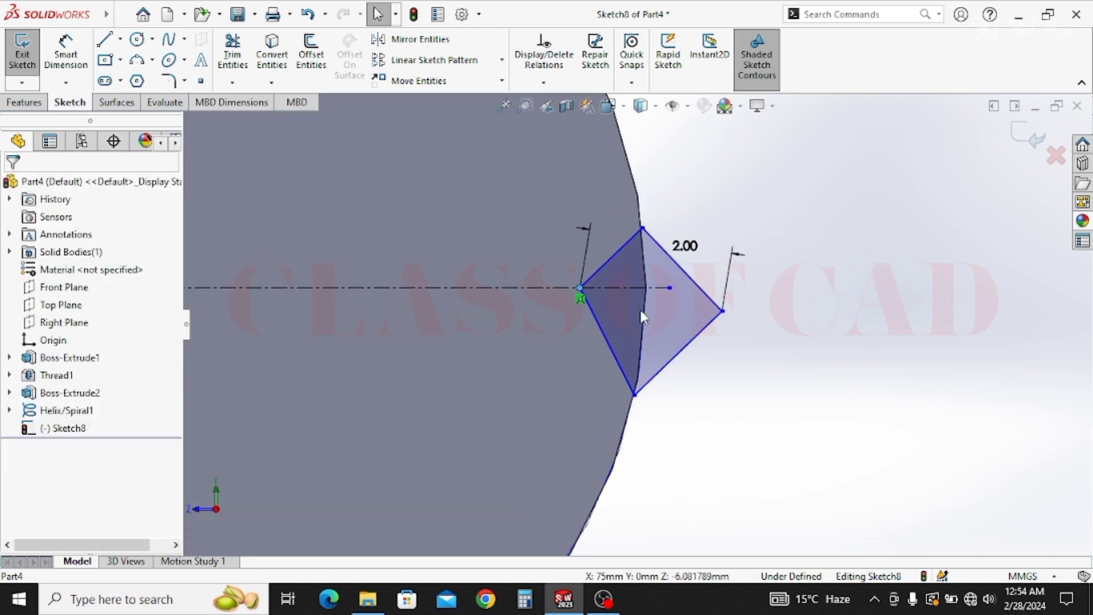
Undo the corner moves and the 2 mm dimension on the diamond profile.
{"action": "key", "text": "ctrl+z"}
{"action": "key", "text": "ctrl+z"}
{"action": "key", "text": "ctrl+z"}
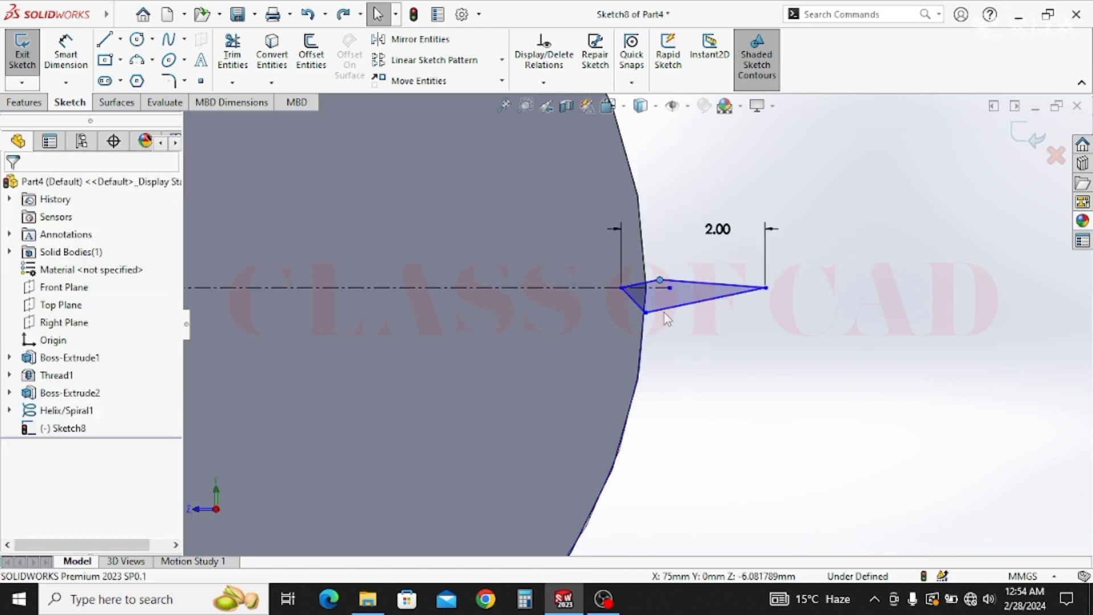
{"action": "key", "text": "ctrl+z"}
{"action": "key", "text": "ctrl+z"}
{"action": "key", "text": "ctrl+z"}
{"action": "key", "text": "ctrl+z"}
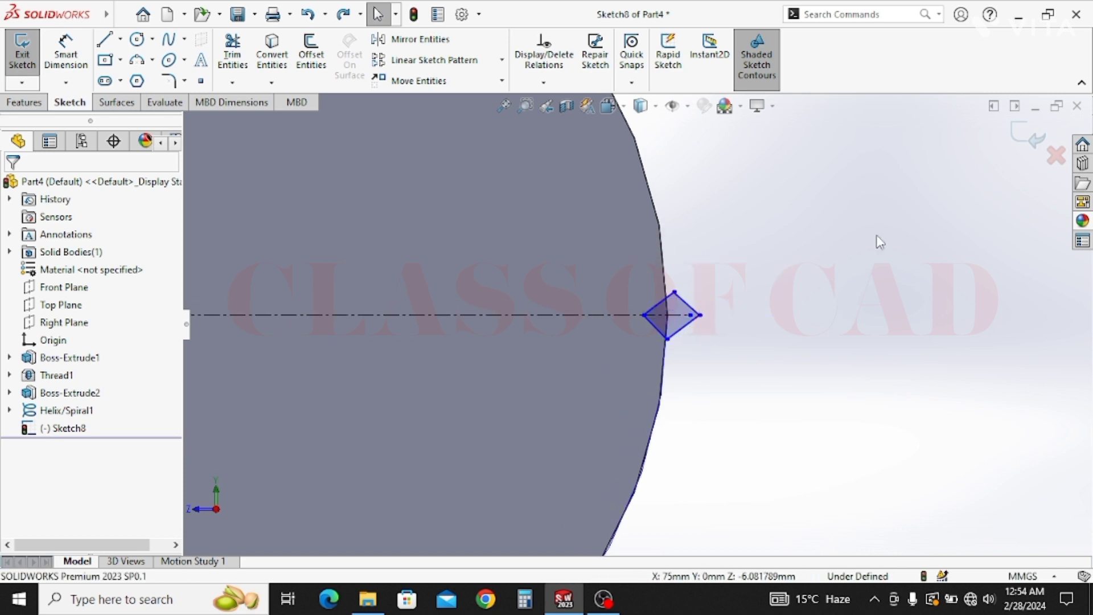
Exit the diamond profile sketch and delete it from the model.
{"action": "left_click", "coordinate": [1030, 139]}
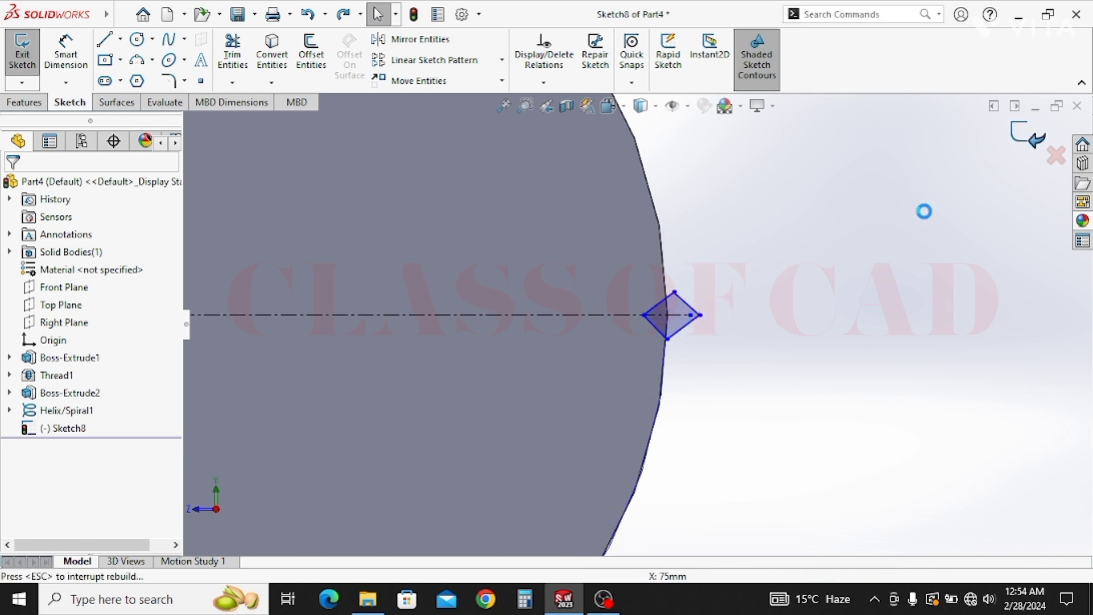
{"action": "left_click", "coordinate": [78, 428]}
{"action": "key", "text": "Delete"}
{"action": "key", "text": "Return"}
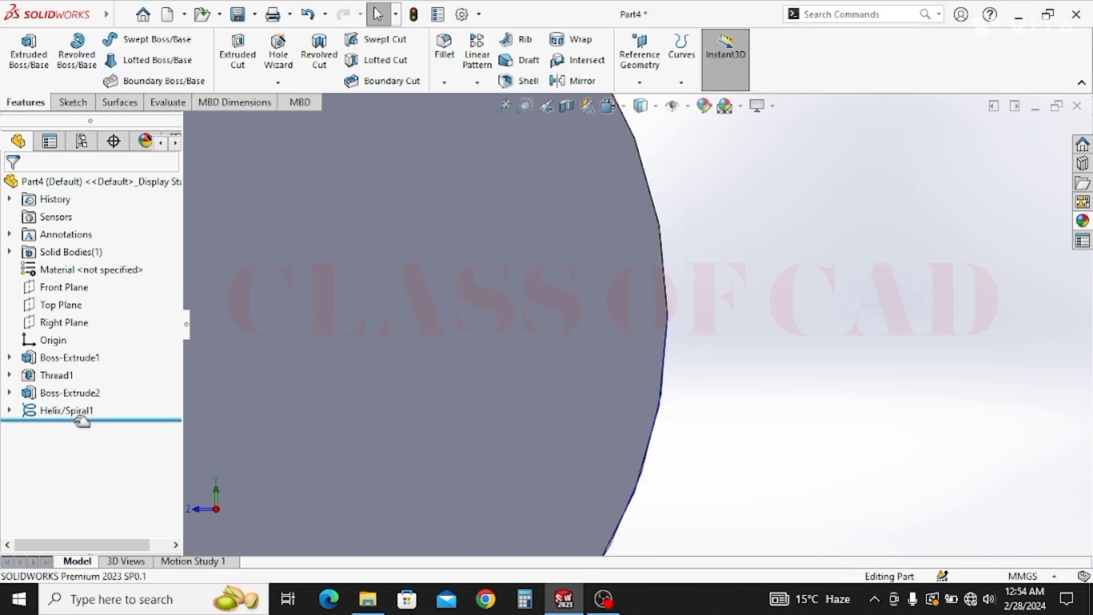
Start a new sketch on the thicker section's end face.
{"action": "scroll", "coordinate": [637, 329], "scroll_direction": "up", "scroll_amount": 3}
{"action": "scroll", "coordinate": [470, 228], "scroll_direction": "up", "scroll_amount": 8}
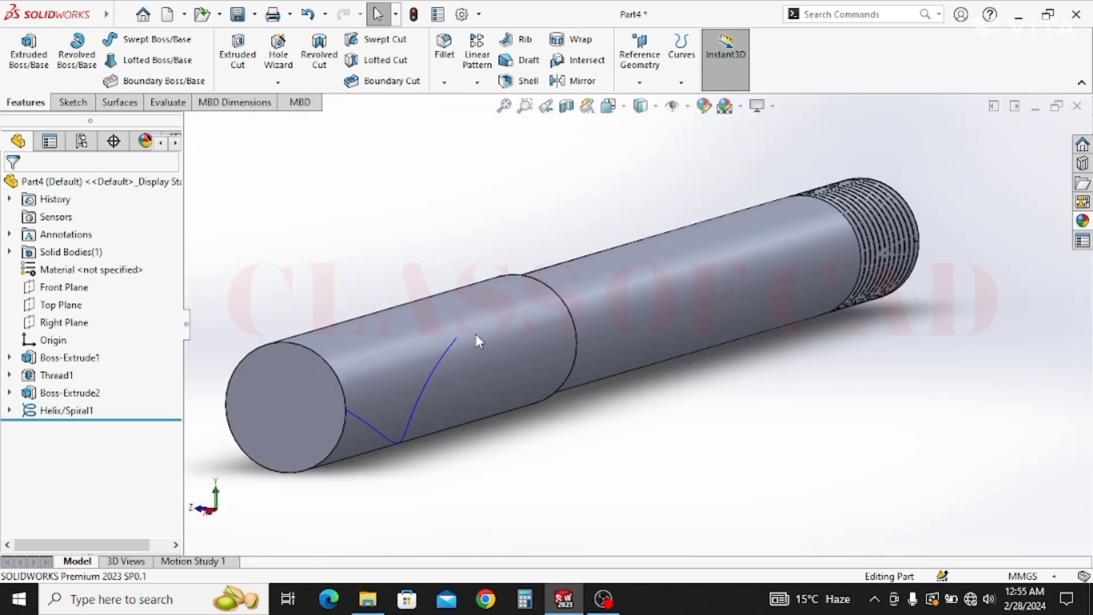
{"action": "left_click", "coordinate": [449, 364]}
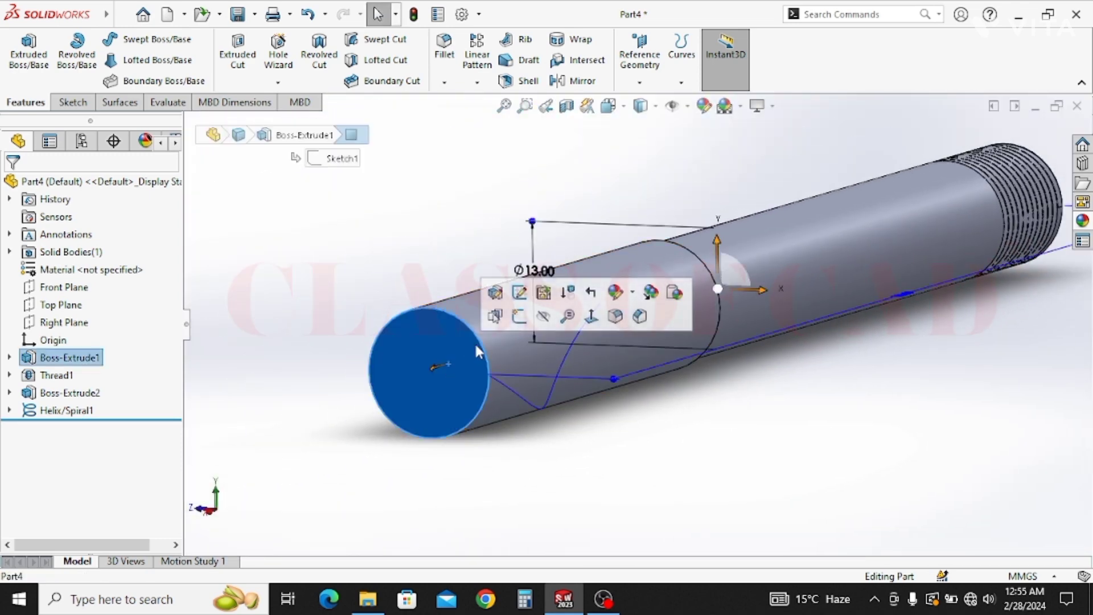
{"action": "left_click", "coordinate": [525, 323]}
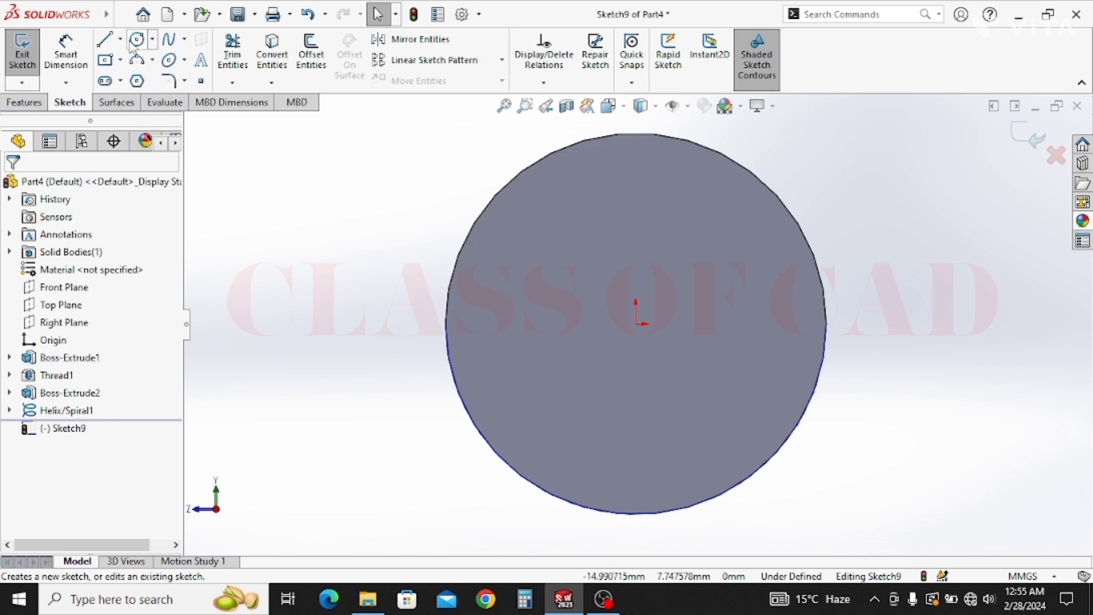
{"action": "left_click", "coordinate": [138, 39]}
{"action": "left_click", "coordinate": [636, 324]}
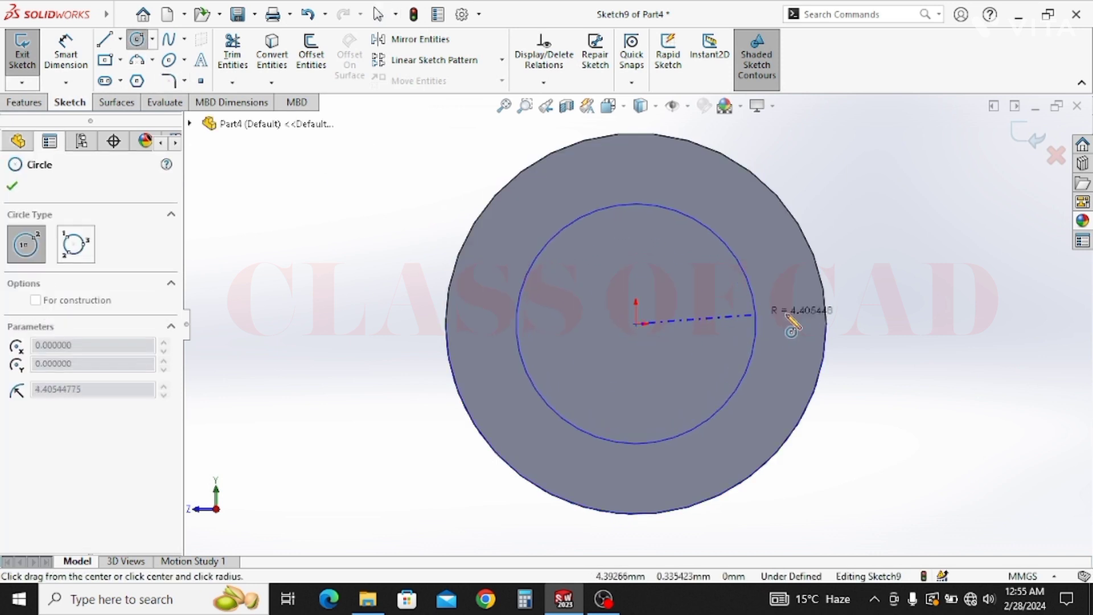
{"action": "left_click", "coordinate": [824, 311]}
{"action": "key", "text": "Escape"}
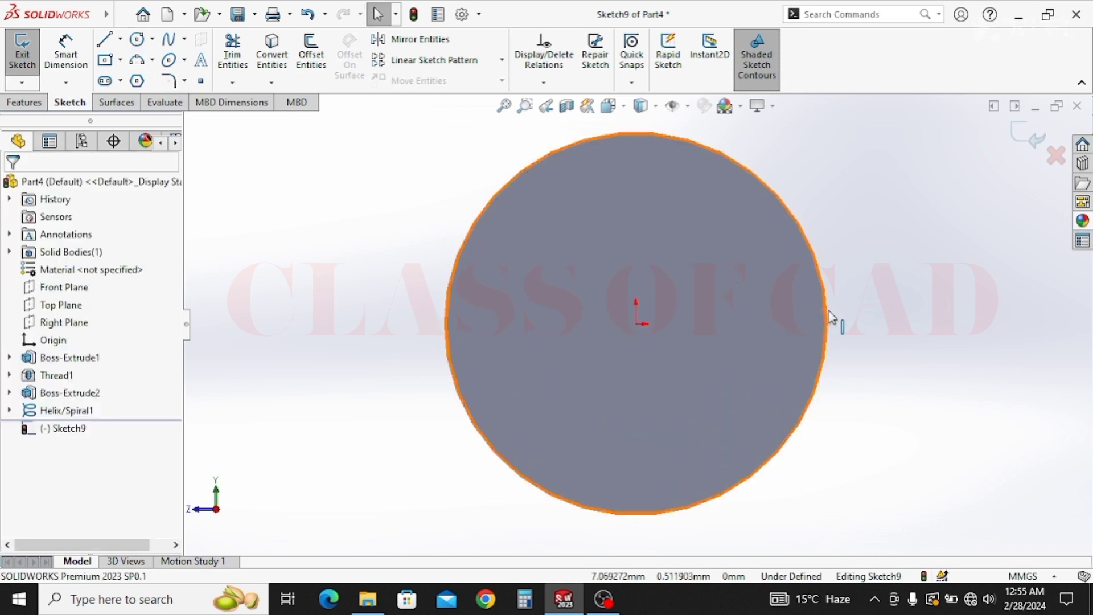
Convert the end face's outer edge into a sketch circle and add a concentric inner circle with a 13 mm diameter.
{"action": "left_click", "coordinate": [273, 61]}
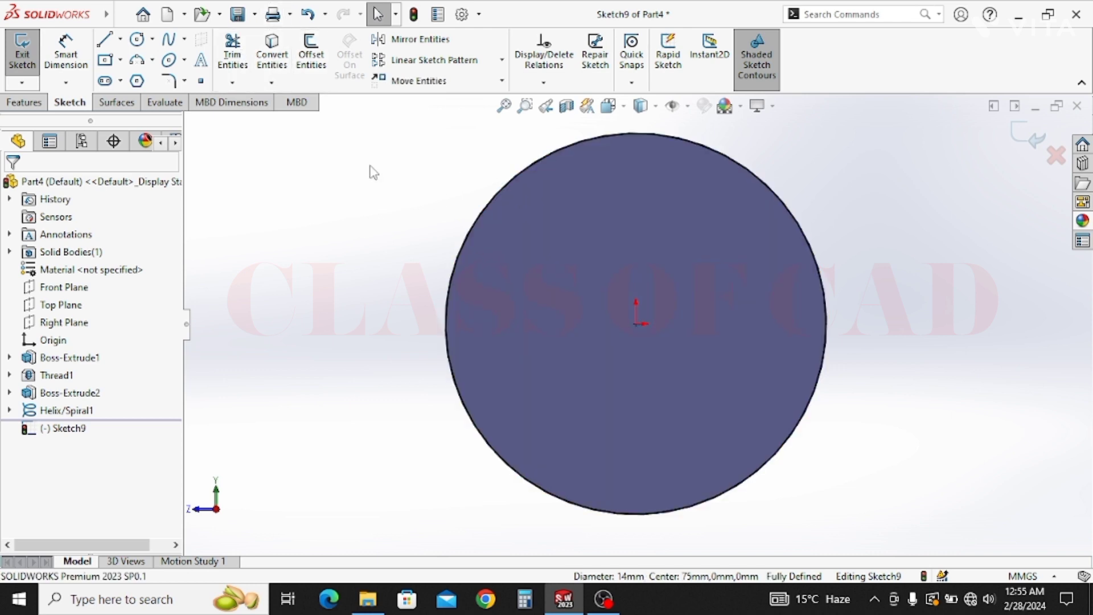
{"action": "left_click", "coordinate": [636, 323]}
{"action": "left_click", "coordinate": [702, 332]}
{"action": "left_click", "coordinate": [75, 43]}
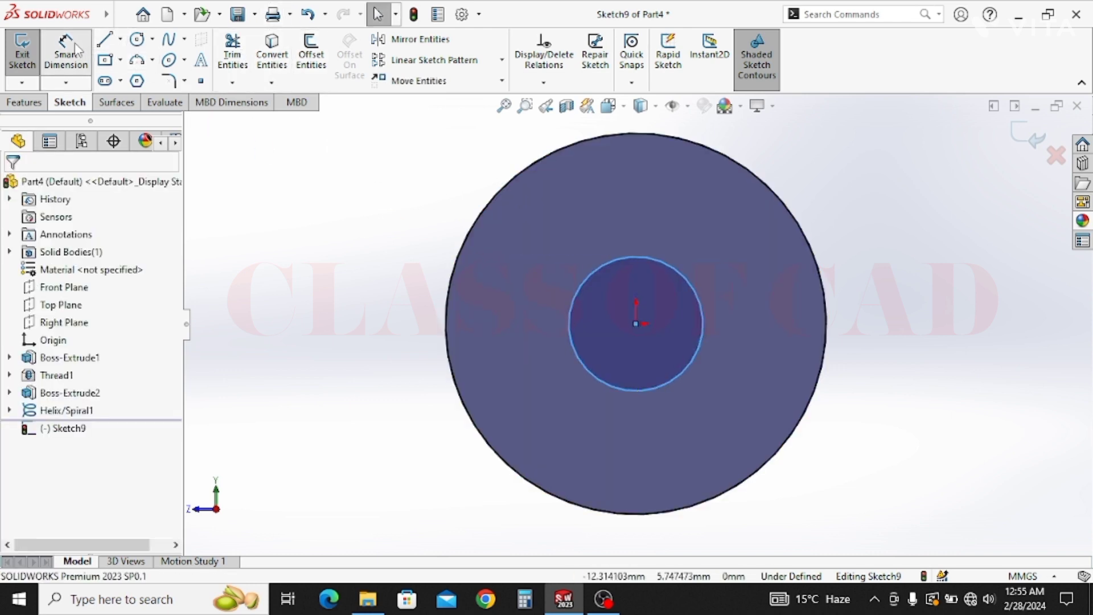
{"action": "left_click", "coordinate": [574, 303]}
{"action": "left_click", "coordinate": [416, 296]}
{"action": "type", "text": "13"}
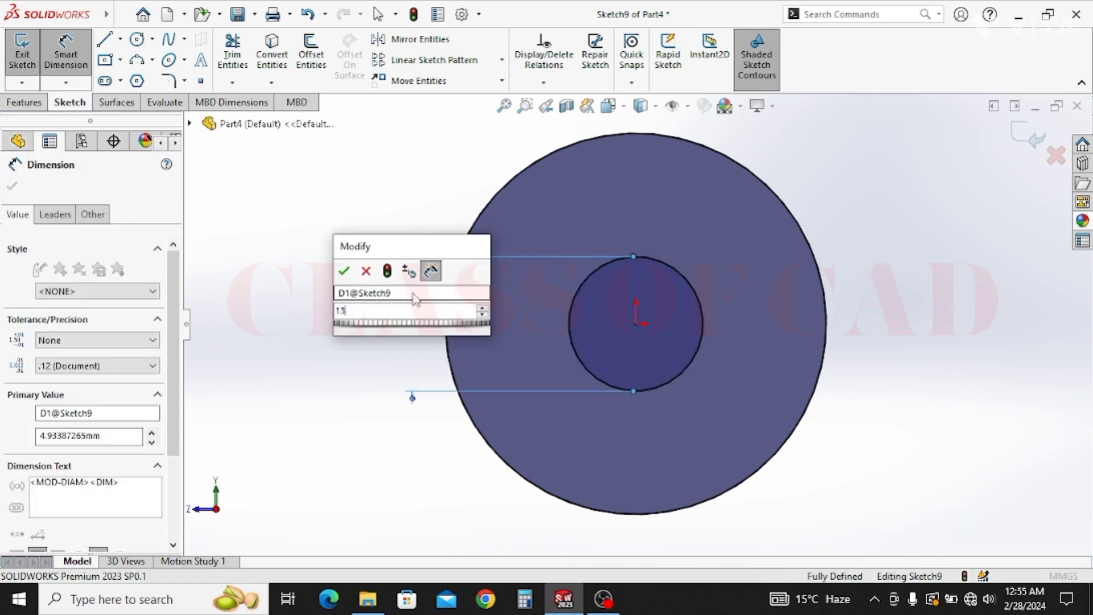
{"action": "key", "text": "Return"}
{"action": "left_click", "coordinate": [31, 105]}
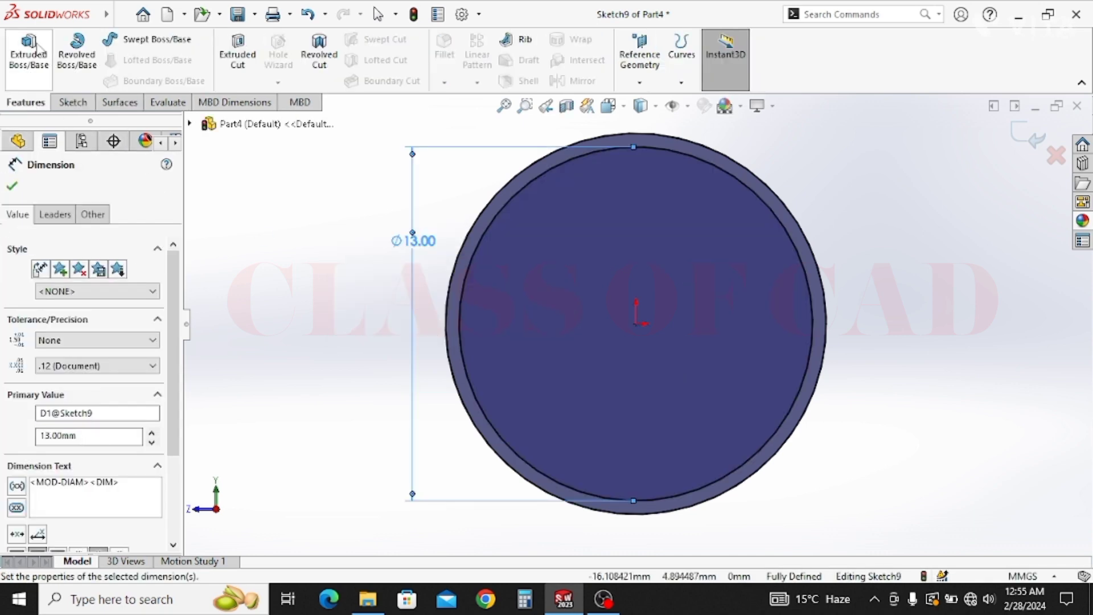
{"action": "left_click", "coordinate": [32, 61]}
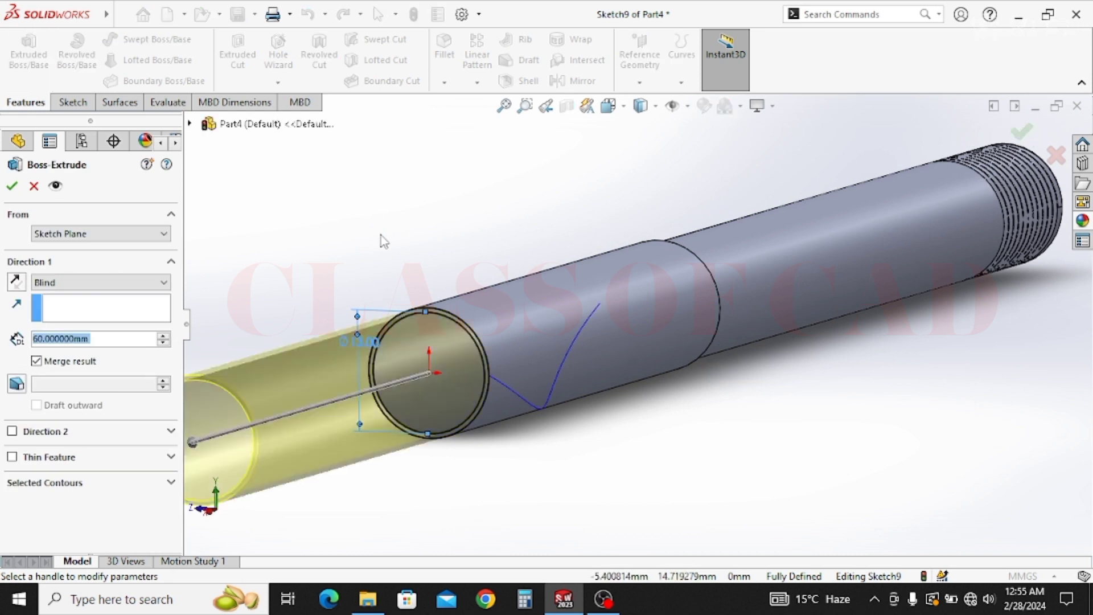
{"action": "type", "text": "1"}
{"action": "key", "text": "Return"}
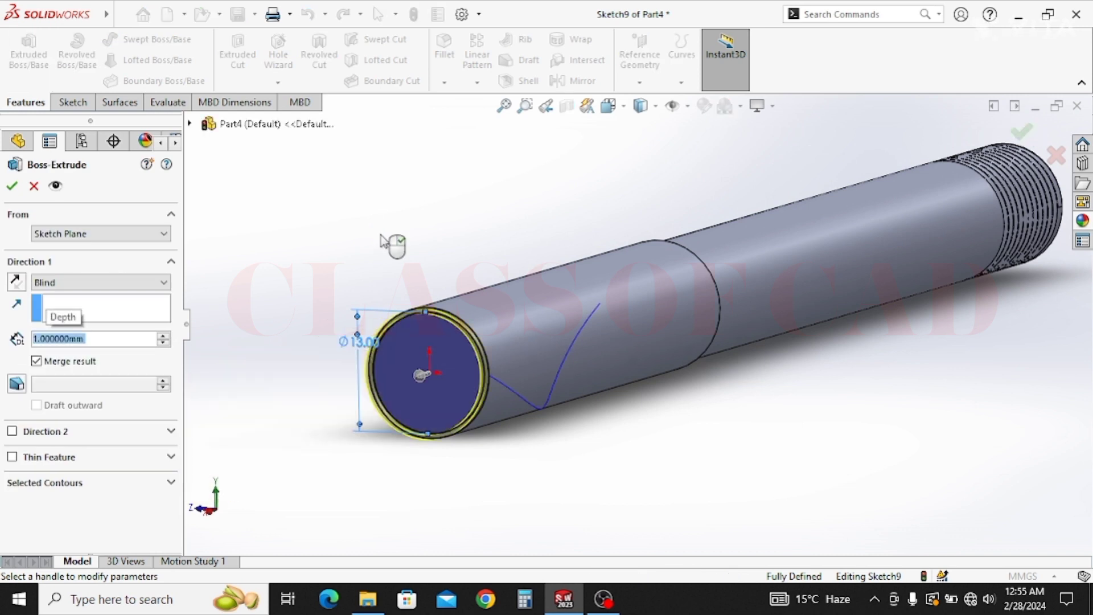
{"action": "left_click", "coordinate": [14, 283]}
{"action": "left_click", "coordinate": [12, 186]}
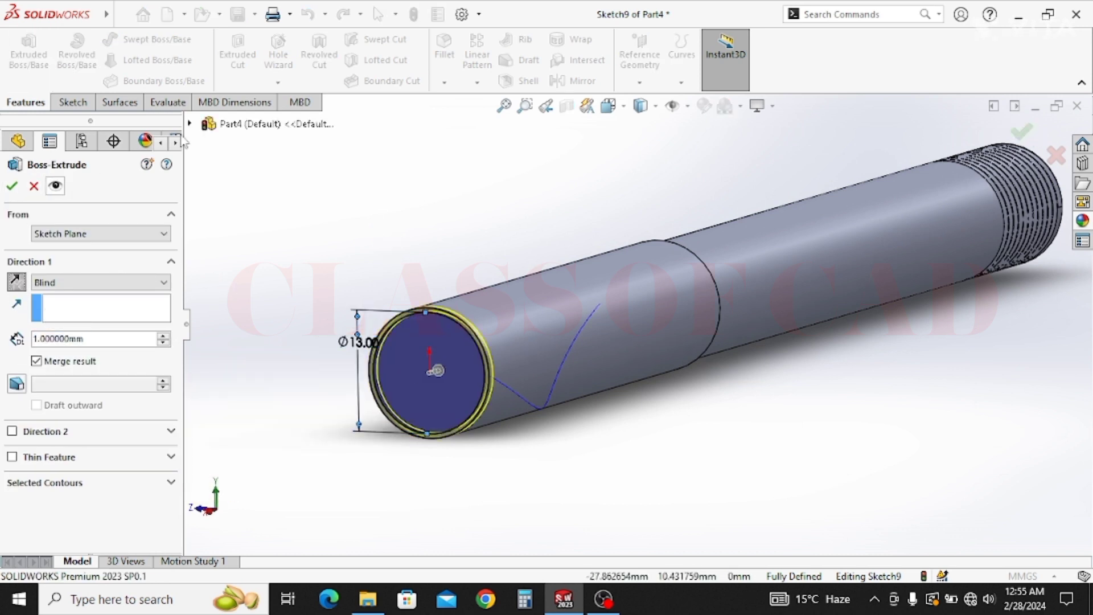
Cut the ring between the two circles 1 mm deep into the thicker section's end.
{"action": "left_click", "coordinate": [238, 57]}
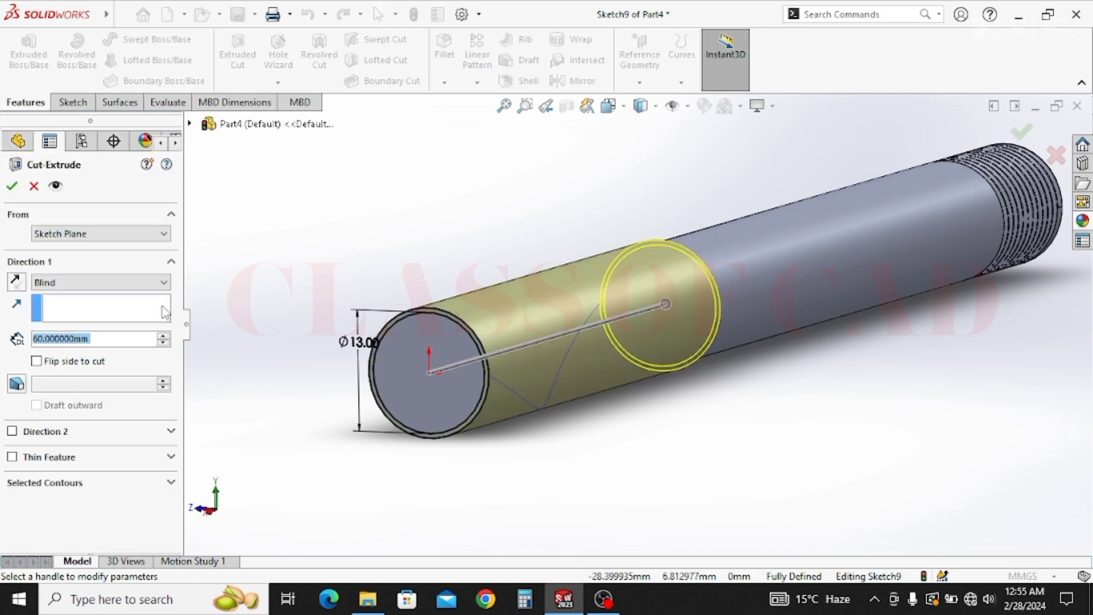
{"action": "type", "text": "1"}
{"action": "key", "text": "Return"}
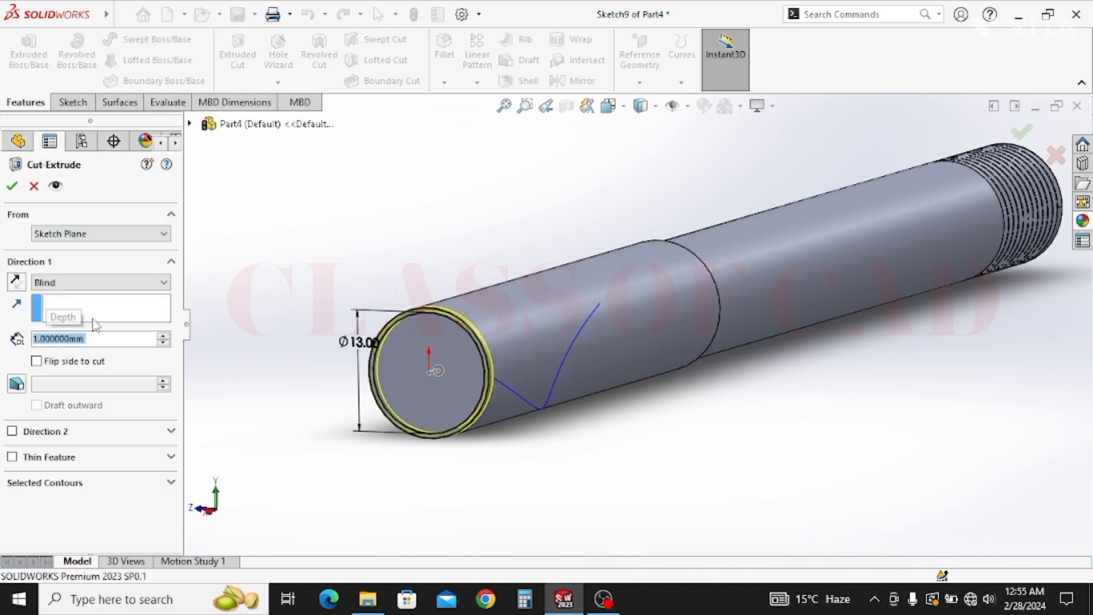
{"action": "key", "text": "Return"}
Start a sketch on the recessed ring face and draw a closed diamond from the helix's start point outward across the outer edge.
{"action": "scroll", "coordinate": [557, 431], "scroll_direction": "down", "scroll_amount": 8}
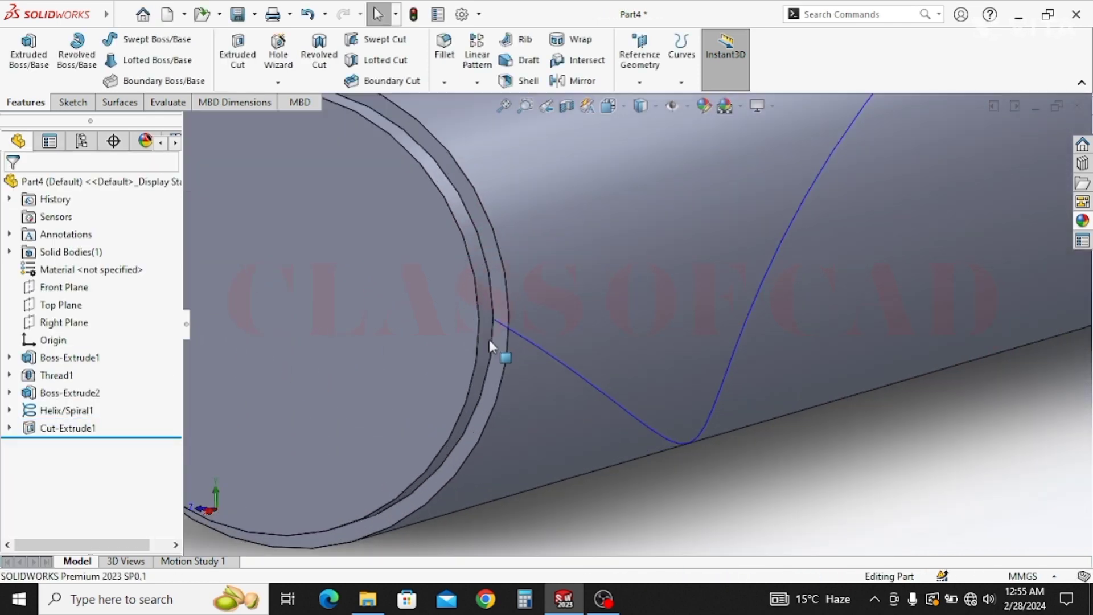
{"action": "left_click", "coordinate": [503, 340]}
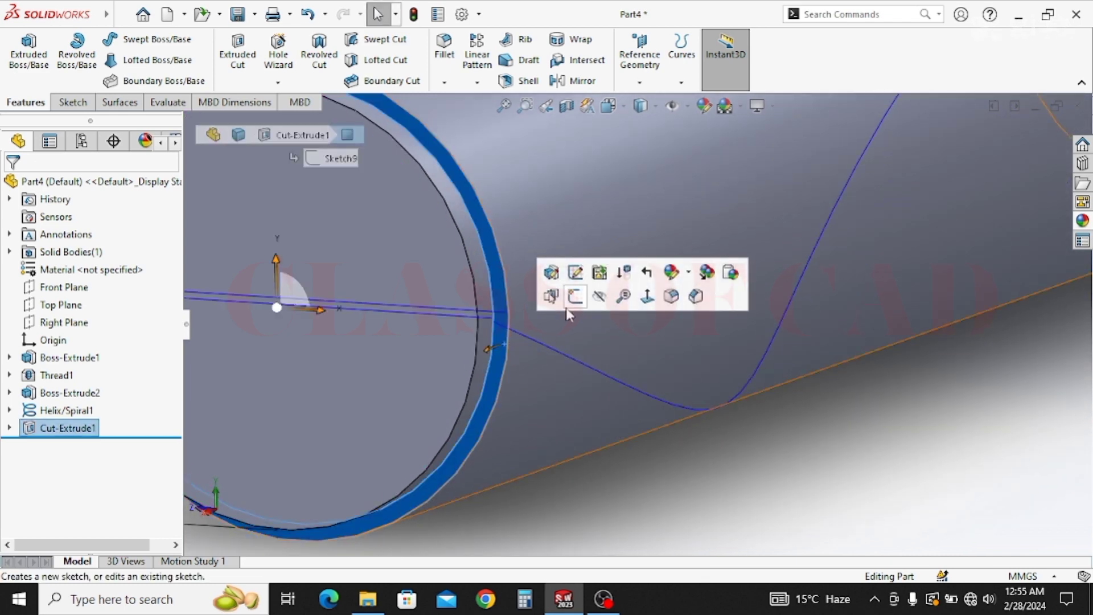
{"action": "left_click", "coordinate": [574, 295]}
{"action": "scroll", "coordinate": [793, 335], "scroll_direction": "down", "scroll_amount": 6}
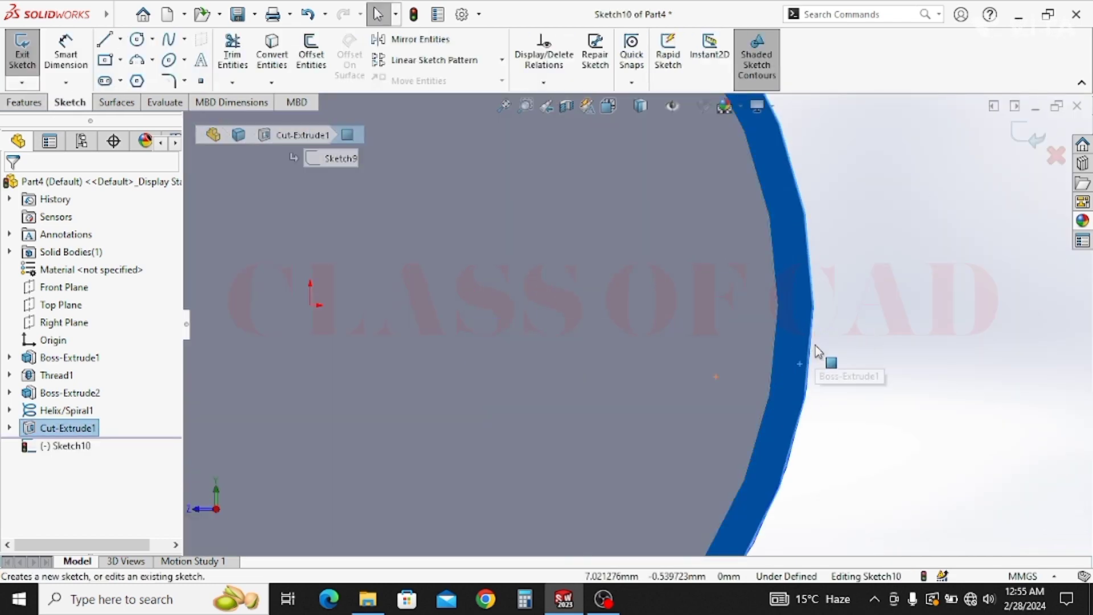
{"action": "key", "text": "l"}
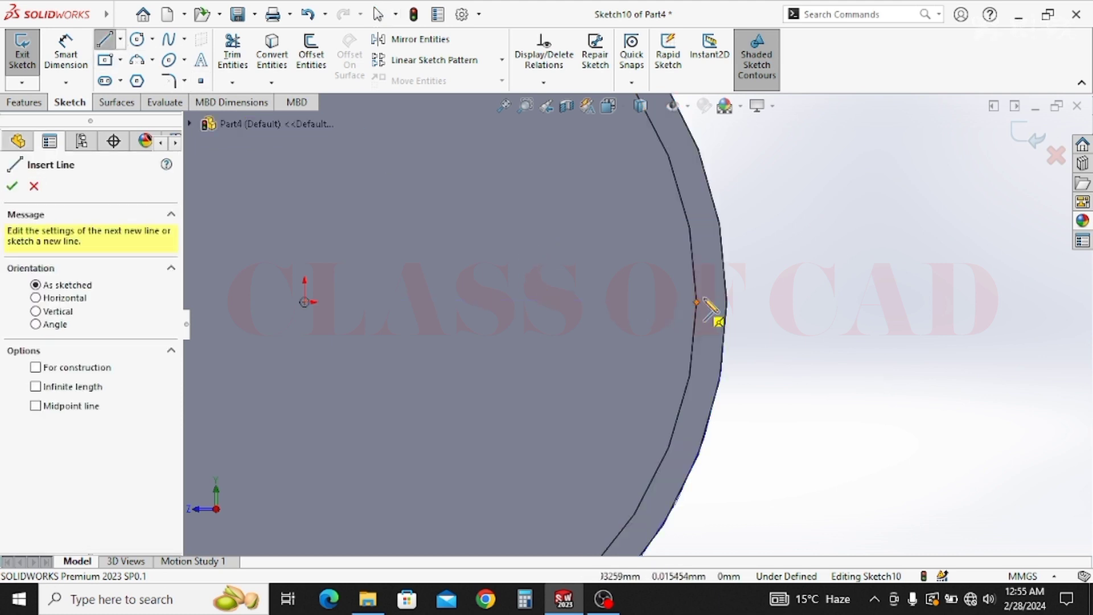
{"action": "left_click", "coordinate": [696, 302]}
{"action": "left_click", "coordinate": [725, 273]}
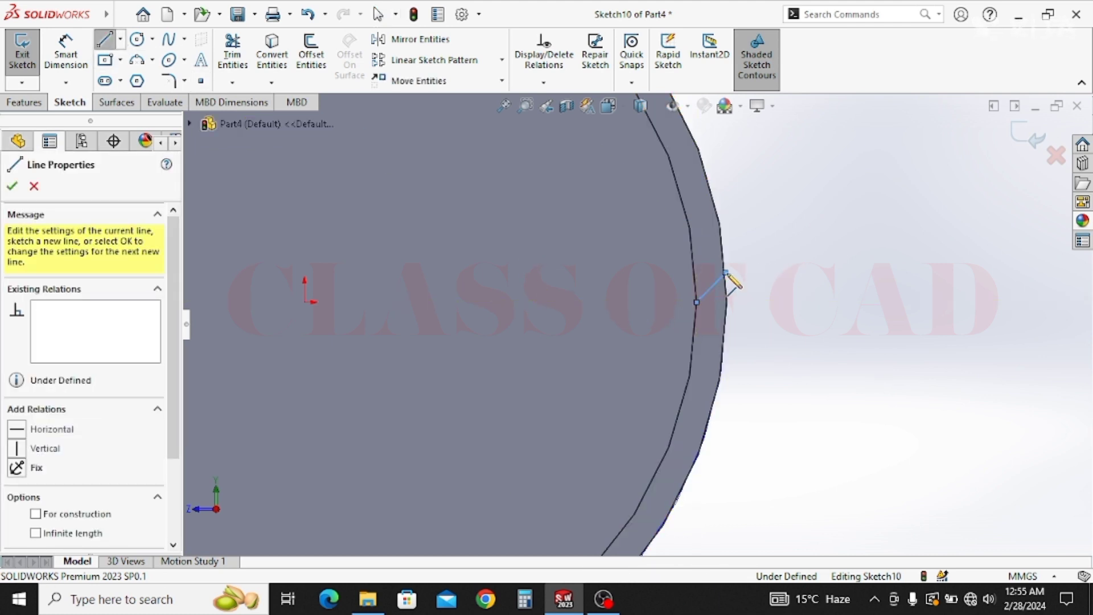
{"action": "left_click", "coordinate": [755, 303]}
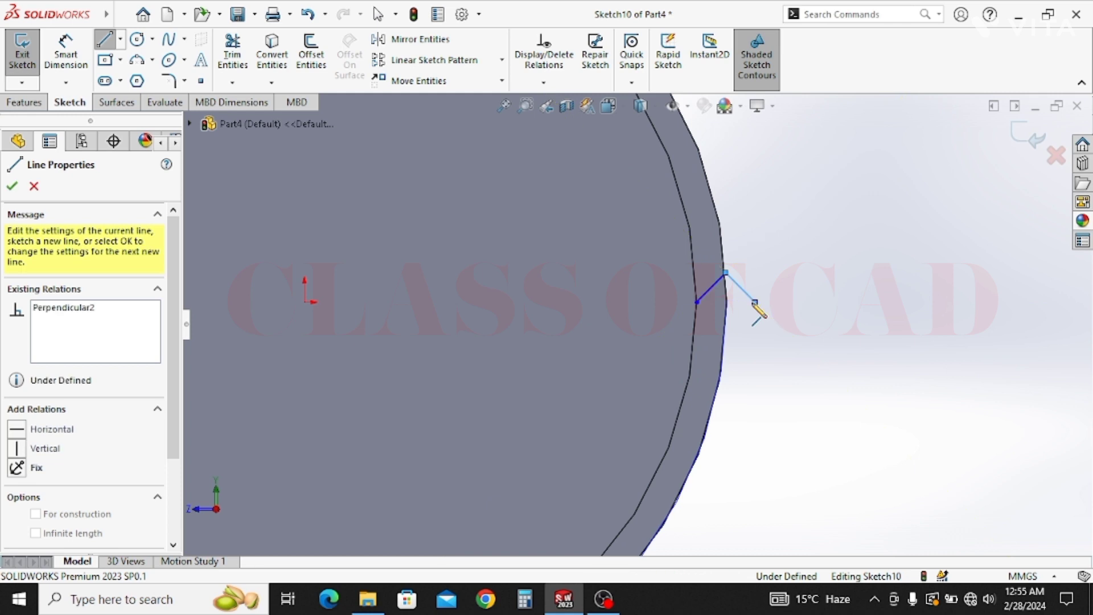
{"action": "left_click", "coordinate": [727, 328]}
{"action": "left_click", "coordinate": [697, 302]}
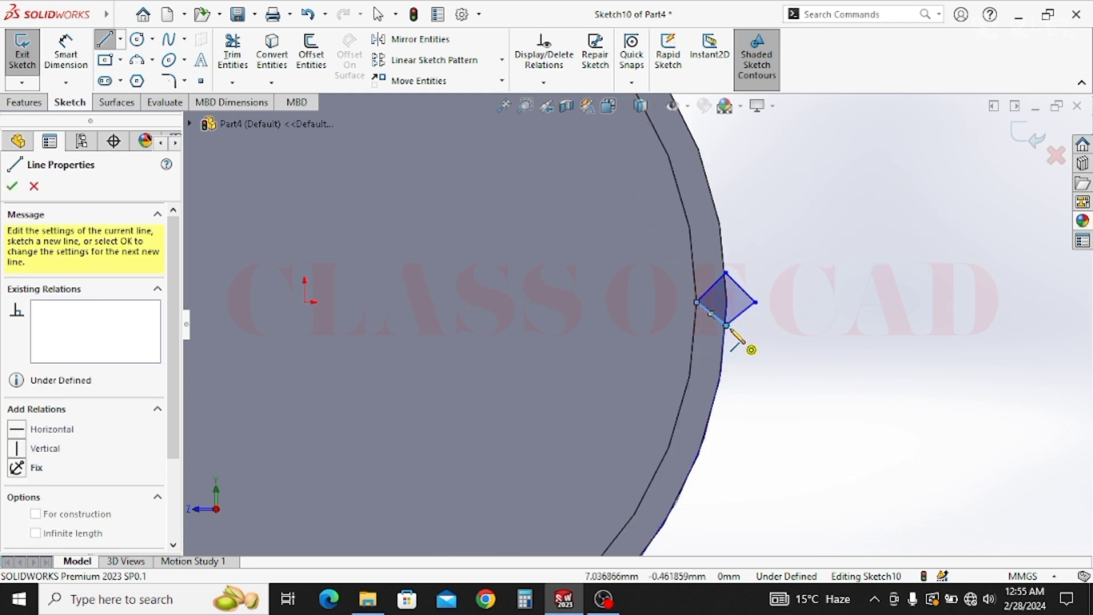
{"action": "key", "text": "Escape"}
Make the diamond's two lower sides equal and its two upper sides equal in length, and exit the sketch.
{"action": "left_click", "coordinate": [721, 321]}
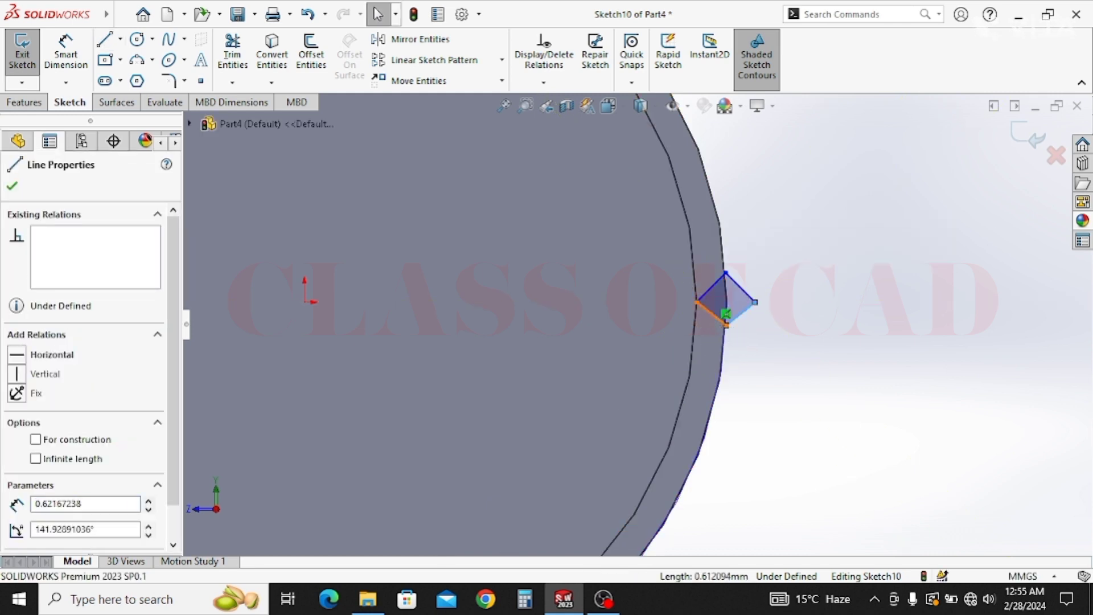
{"action": "left_click", "coordinate": [740, 288], "text": "ctrl"}
{"action": "left_click", "coordinate": [900, 246]}
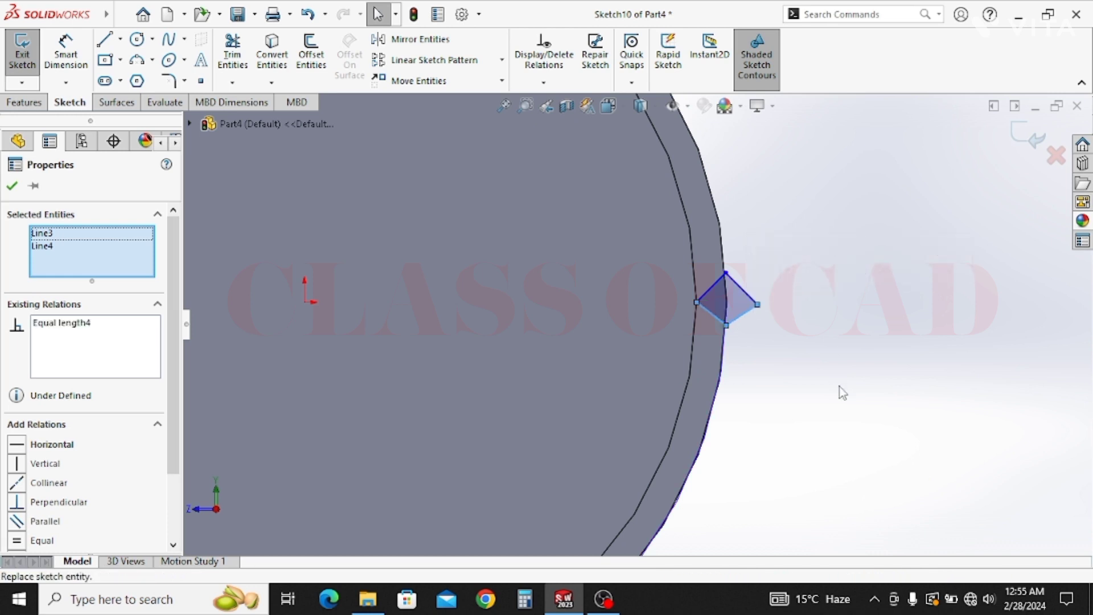
{"action": "left_click", "coordinate": [839, 387]}
{"action": "left_click", "coordinate": [749, 304]}
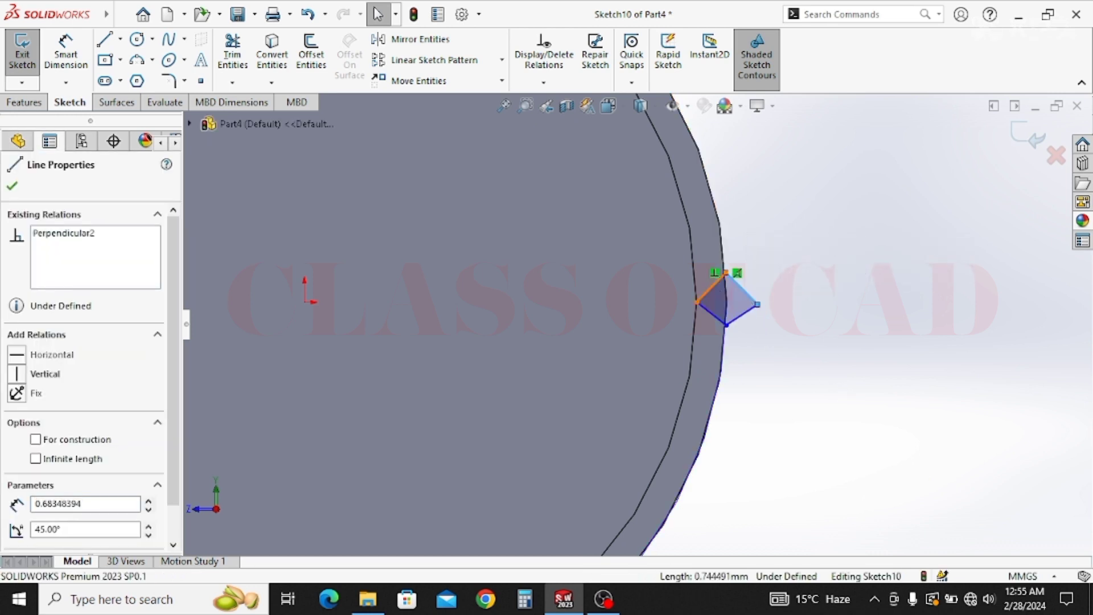
{"action": "left_click", "coordinate": [713, 284], "text": "ctrl"}
{"action": "left_click", "coordinate": [880, 218]}
{"action": "left_click", "coordinate": [786, 358]}
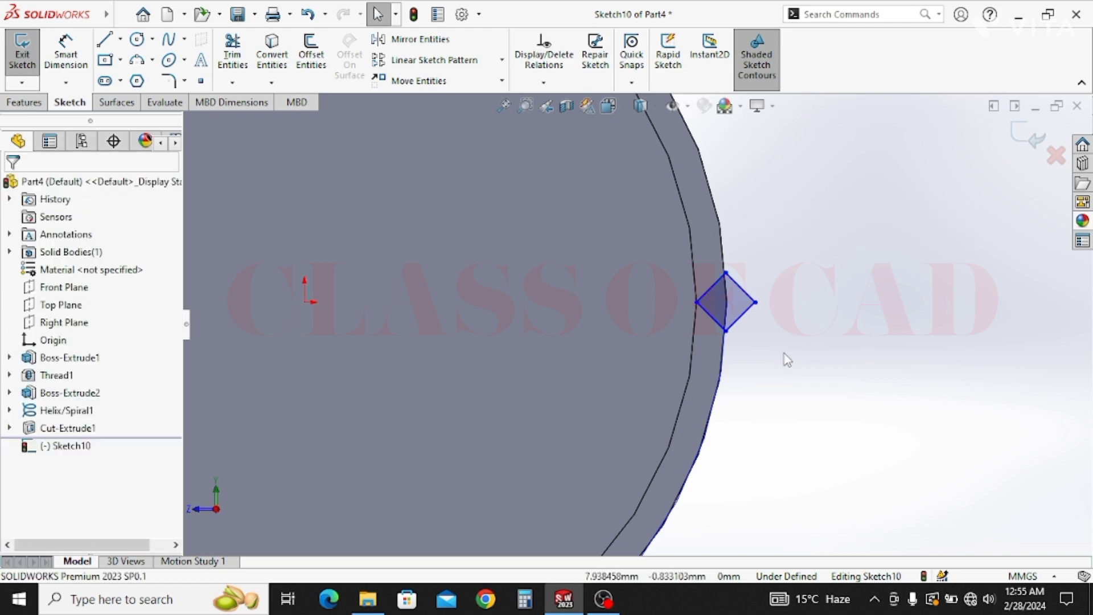
{"action": "key", "text": "z"}
{"action": "key", "text": "z"}
{"action": "key", "text": "z"}
{"action": "key", "text": "z"}
{"action": "key", "text": "z"}
{"action": "left_click", "coordinate": [1031, 137]}
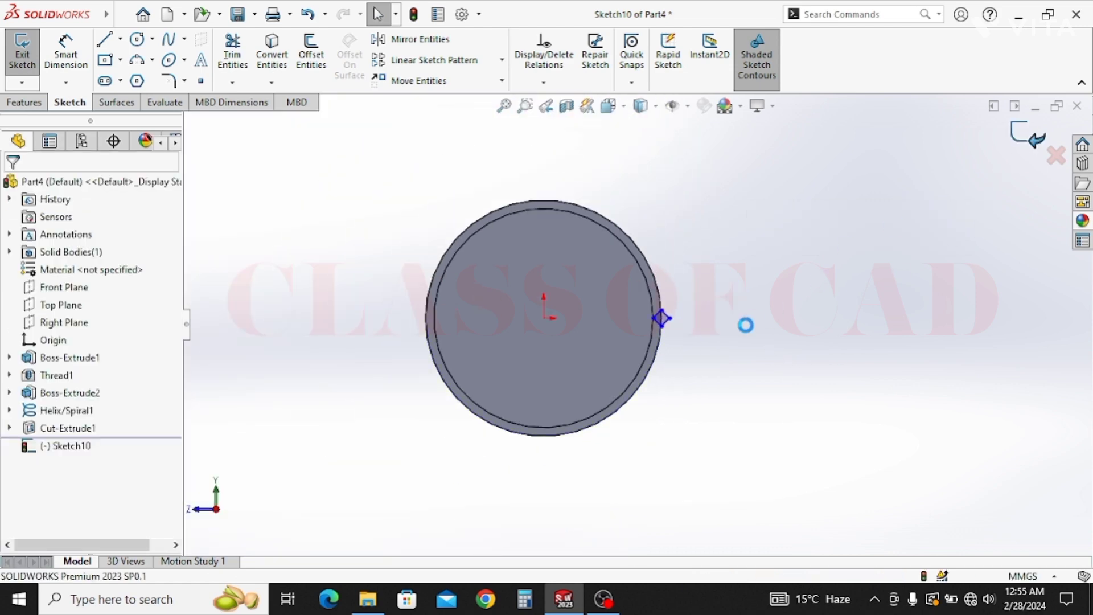
Start a swept cut with the diamond sketch as the profile and the helix as the path.
{"action": "mouse_move", "coordinate": [715, 367]}
{"action": "middle_mouse_down"}
{"action": "mouse_move", "coordinate": [682, 387]}
{"action": "mouse_move", "coordinate": [685, 400]}
{"action": "middle_mouse_up"}
{"action": "scroll", "coordinate": [685, 400], "scroll_direction": "up", "scroll_amount": 3}
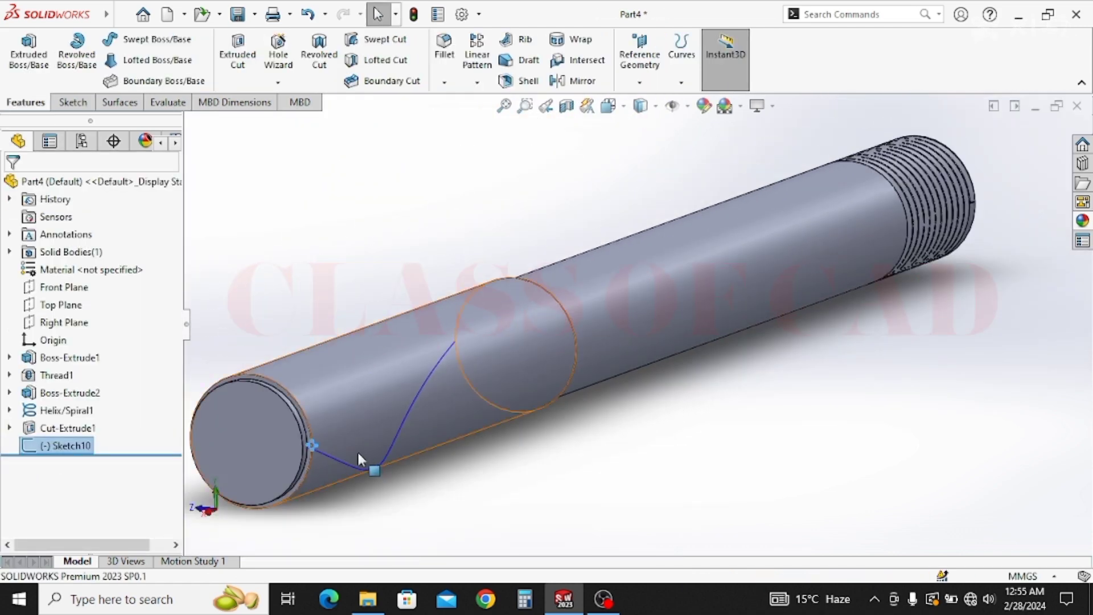
{"action": "scroll", "coordinate": [325, 472], "scroll_direction": "down", "scroll_amount": 4}
{"action": "mouse_move", "coordinate": [325, 471]}
{"action": "middle_mouse_down", "text": "ctrl"}
{"action": "mouse_move", "coordinate": [409, 428]}
{"action": "mouse_move", "coordinate": [423, 404]}
{"action": "middle_mouse_up", "text": "ctrl"}
{"action": "left_click", "coordinate": [494, 459]}
{"action": "scroll", "coordinate": [415, 365], "scroll_direction": "down", "scroll_amount": 6}
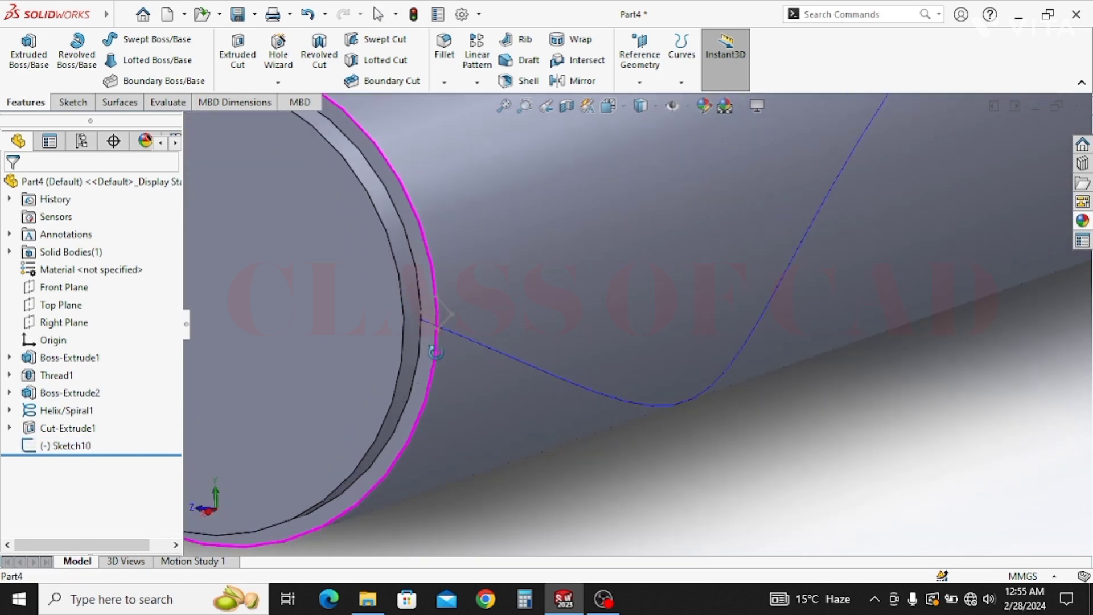
{"action": "middle_click_drag", "start_coordinate": [408, 343], "coordinate": [425, 357]}
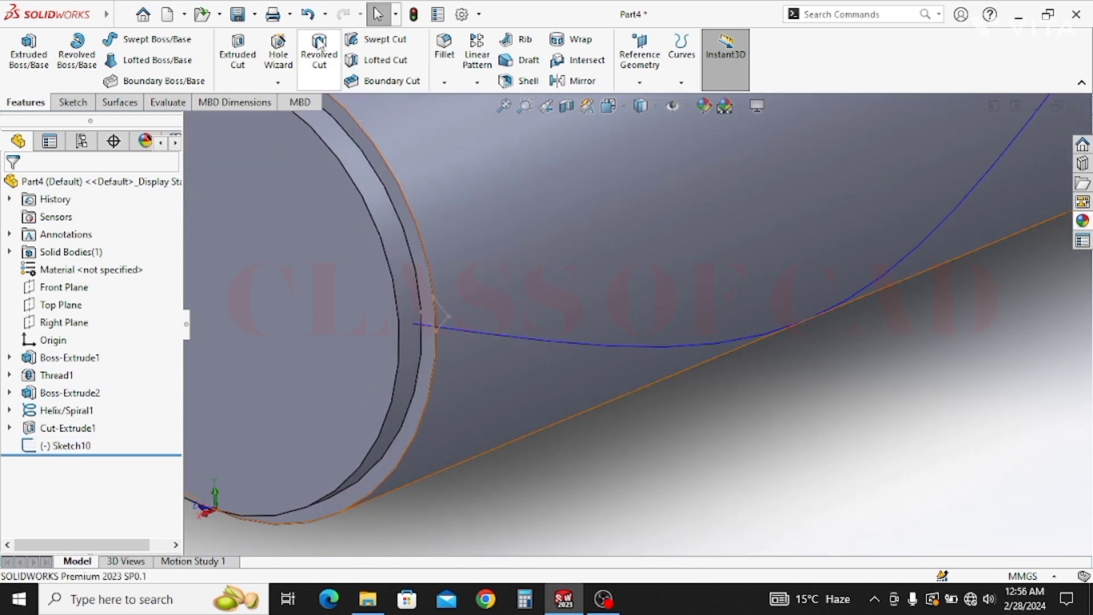
{"action": "left_click", "coordinate": [385, 44]}
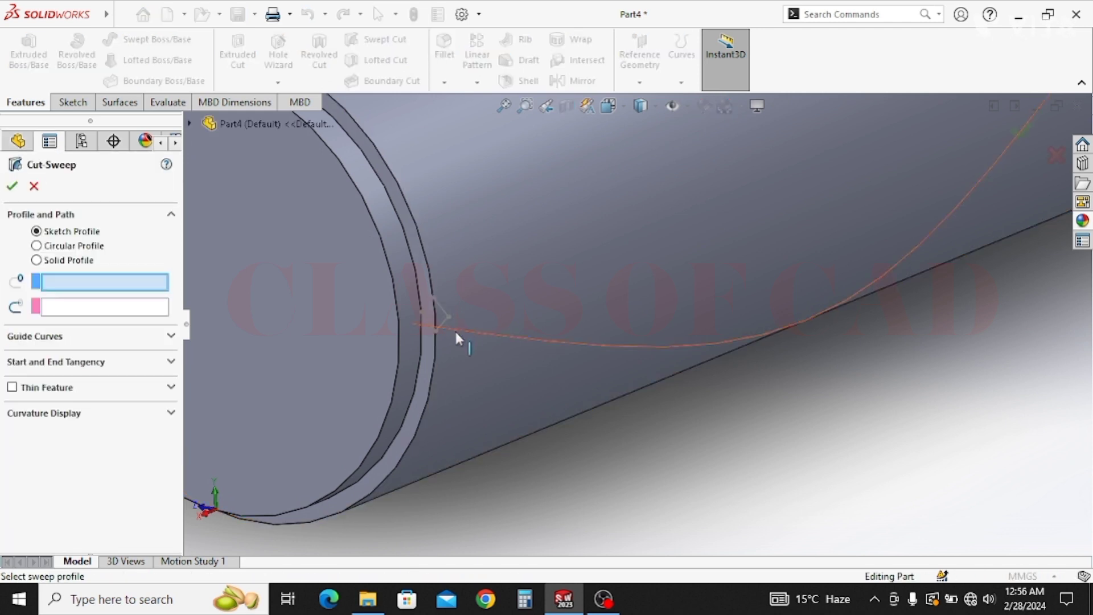
{"action": "left_click", "coordinate": [443, 310]}
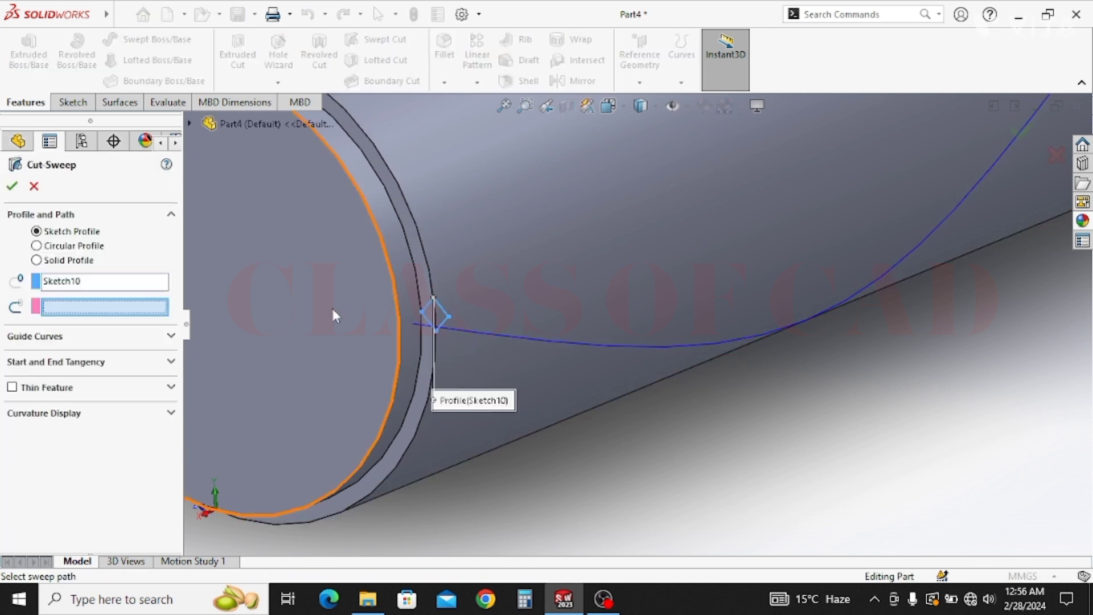
{"action": "left_click", "coordinate": [470, 333]}
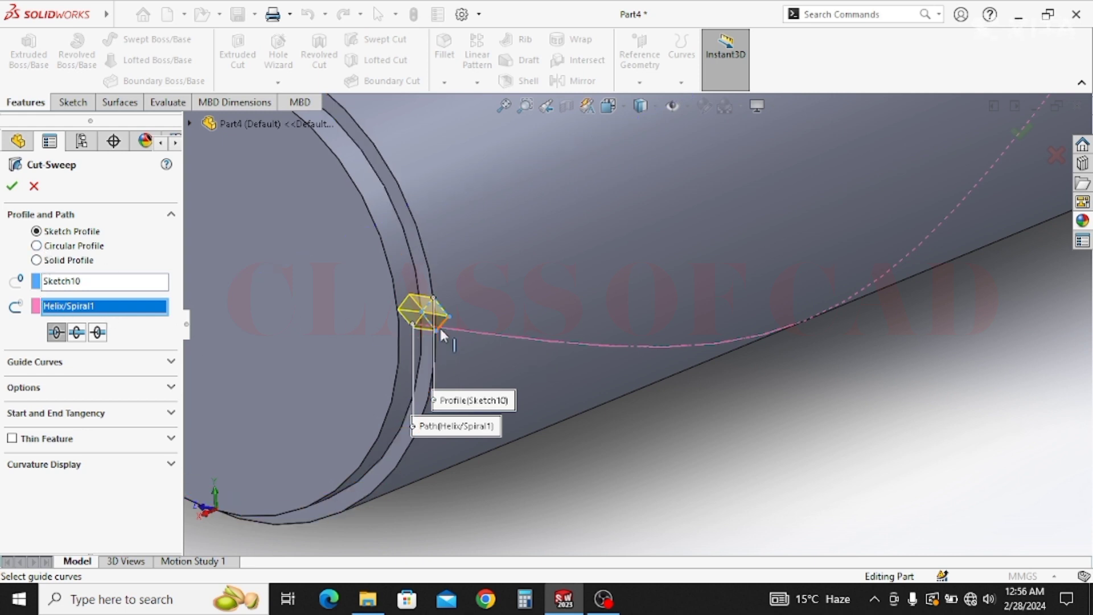
Set the swept cut to run only in the second direction along the helix and apply it.
{"action": "left_click", "coordinate": [76, 332]}
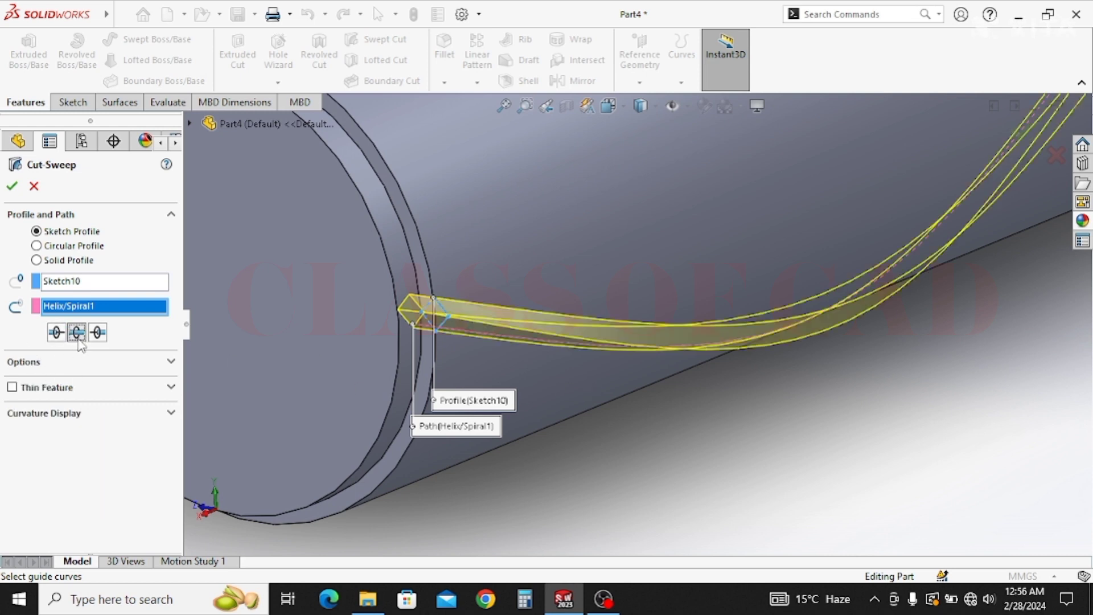
{"action": "left_click", "coordinate": [98, 334]}
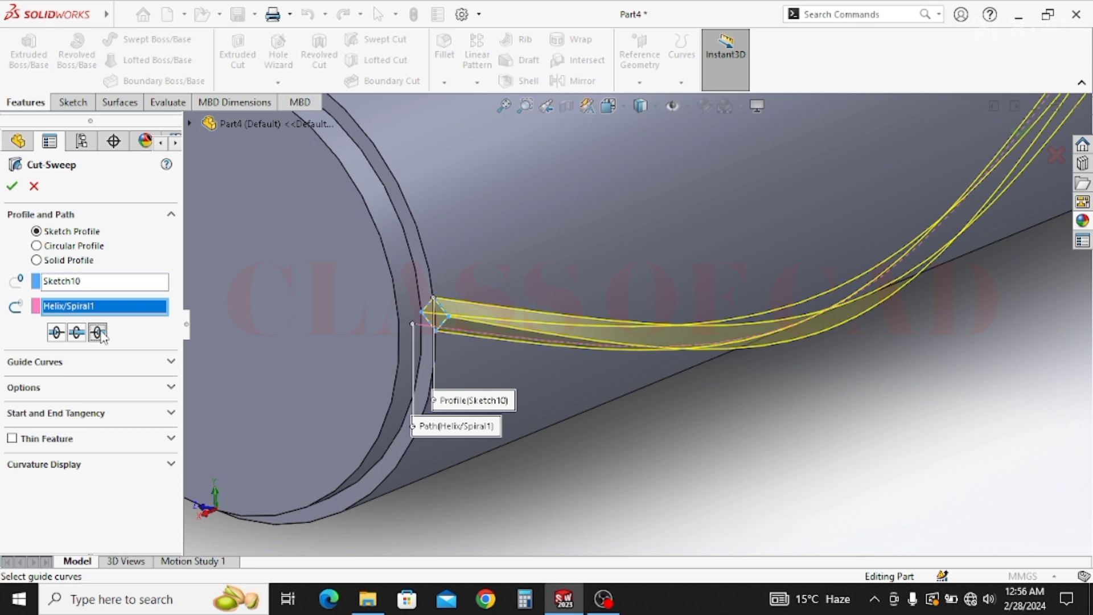
{"action": "scroll", "coordinate": [637, 336], "scroll_direction": "up", "scroll_amount": 5}
{"action": "middle_click_drag", "start_coordinate": [733, 311], "coordinate": [575, 415], "text": "ctrl"}
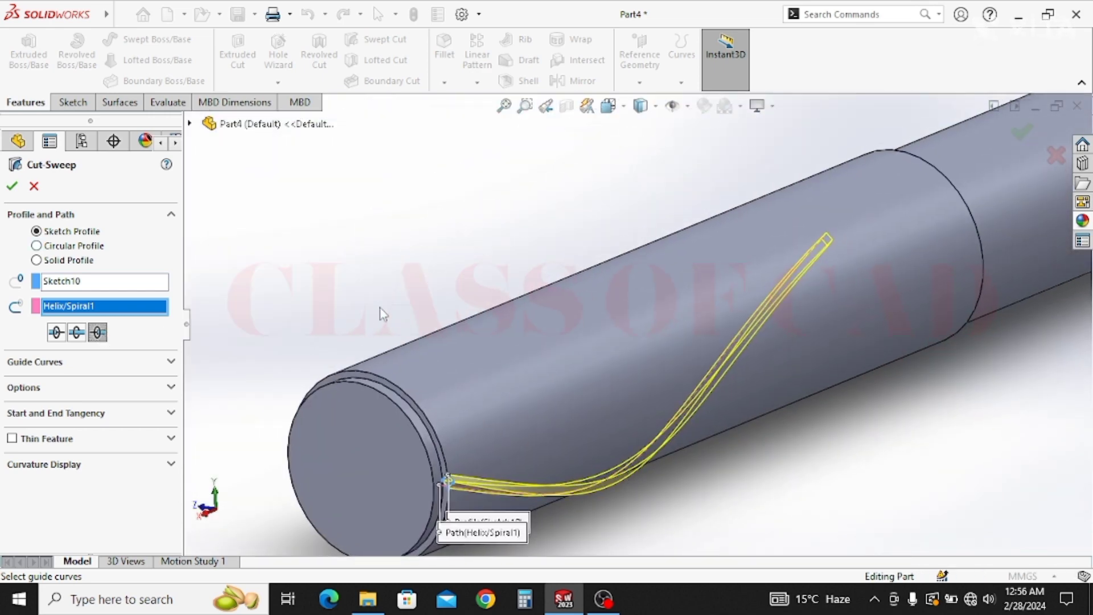
{"action": "middle_click_drag", "start_coordinate": [652, 275], "coordinate": [590, 309]}
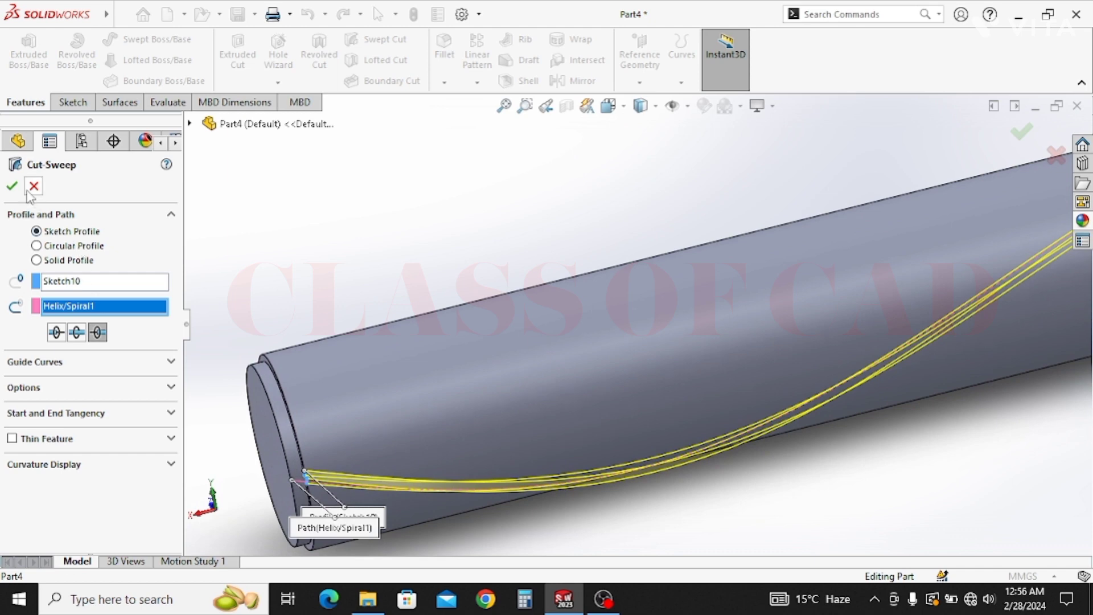
{"action": "left_click", "coordinate": [370, 273]}
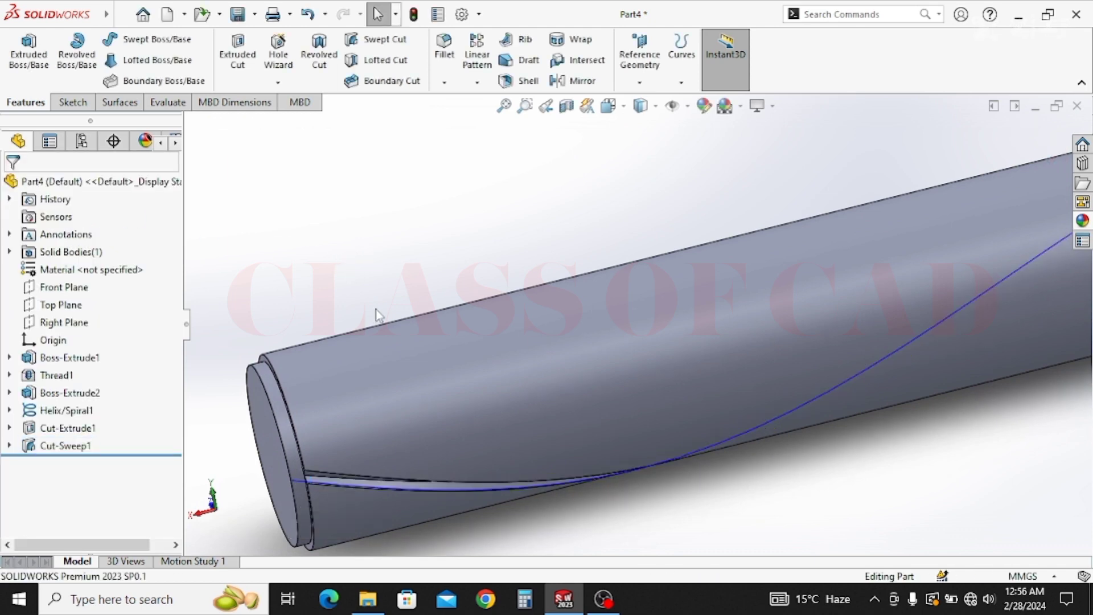
Start a new sketch on the recessed ring face at the thicker section's grooved end.
{"action": "scroll", "coordinate": [427, 370], "scroll_direction": "up", "scroll_amount": 2}
{"action": "middle_click_drag", "start_coordinate": [433, 375], "coordinate": [375, 386]}
{"action": "scroll", "coordinate": [422, 320], "scroll_direction": "down", "scroll_amount": 3}
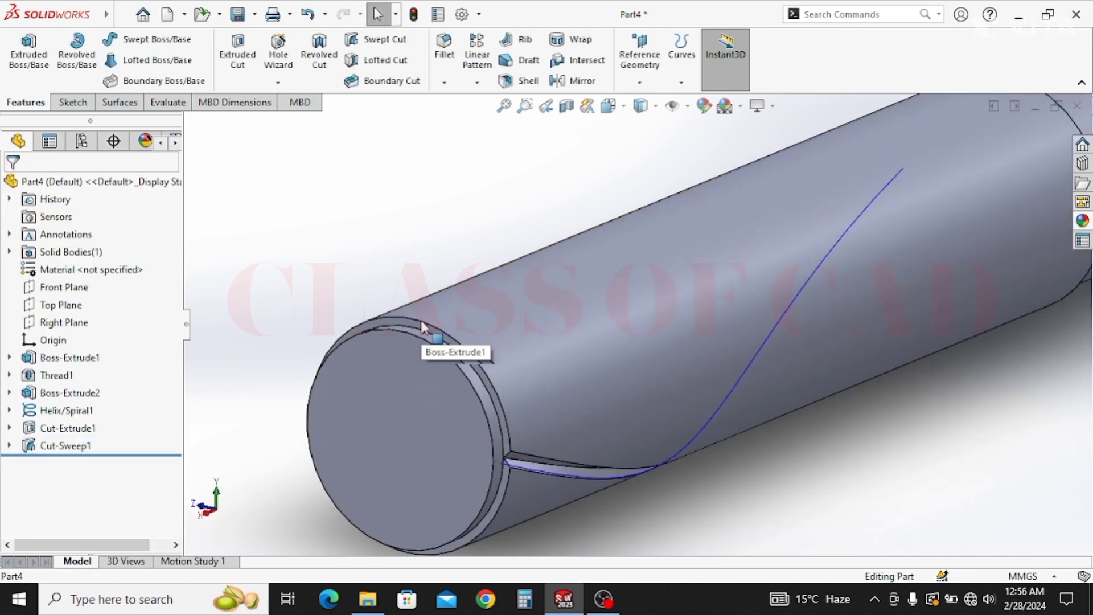
{"action": "left_click", "coordinate": [415, 317]}
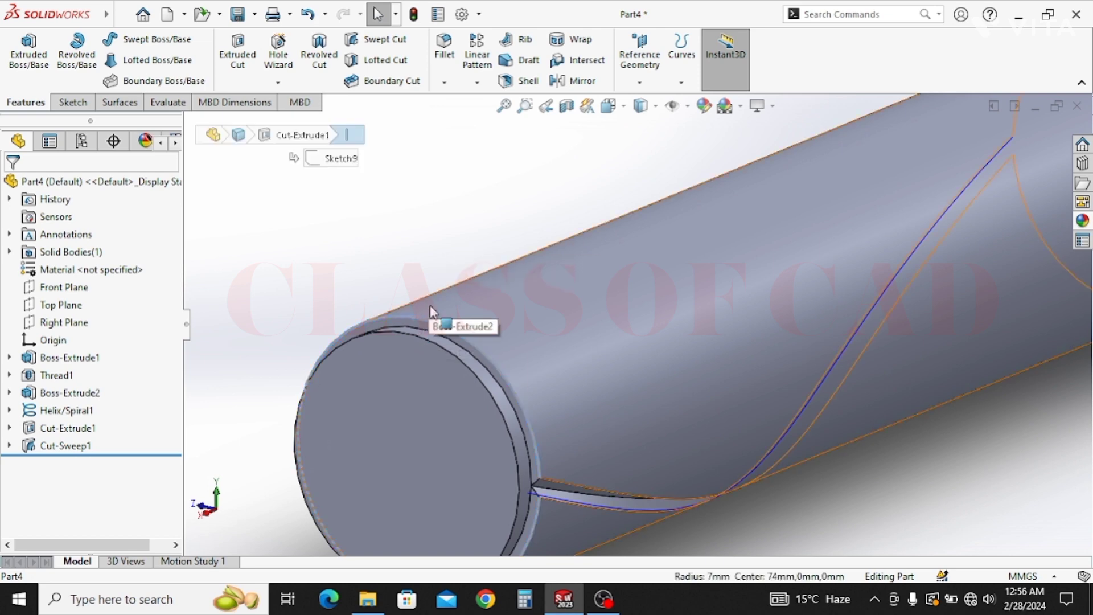
{"action": "left_click", "coordinate": [439, 330]}
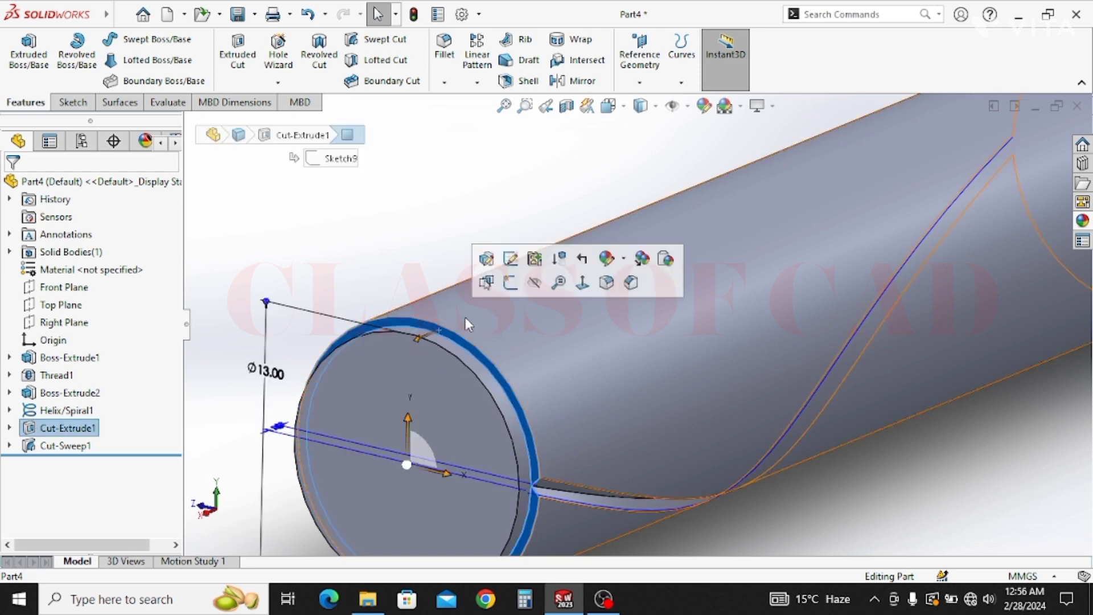
{"action": "left_click", "coordinate": [505, 286]}
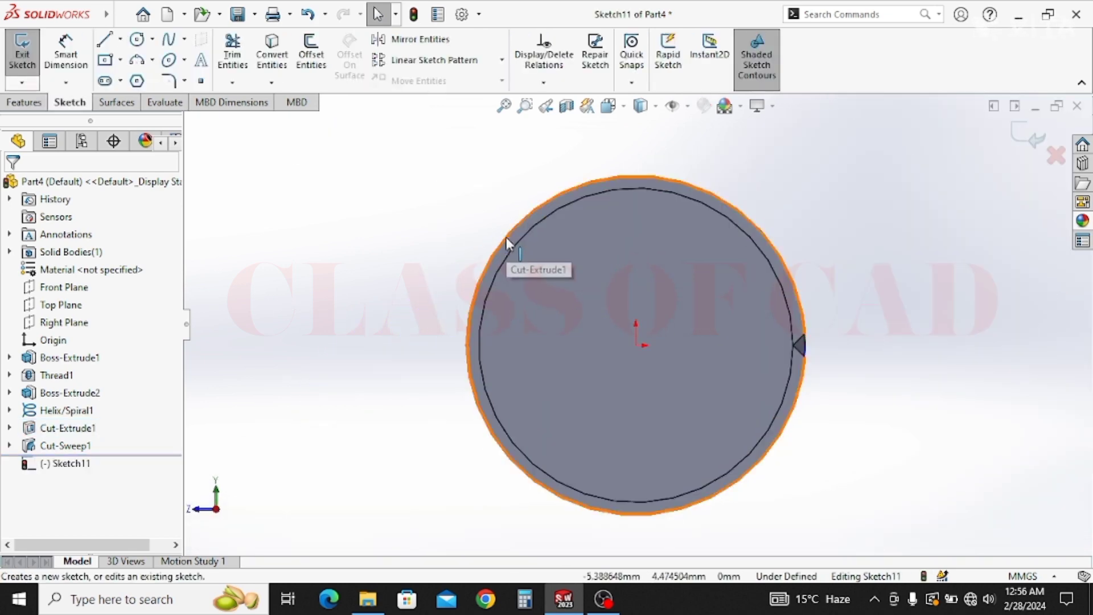
Sketch a circle centred on the origin and set its diameter to 14 mm.
{"action": "left_click", "coordinate": [506, 238]}
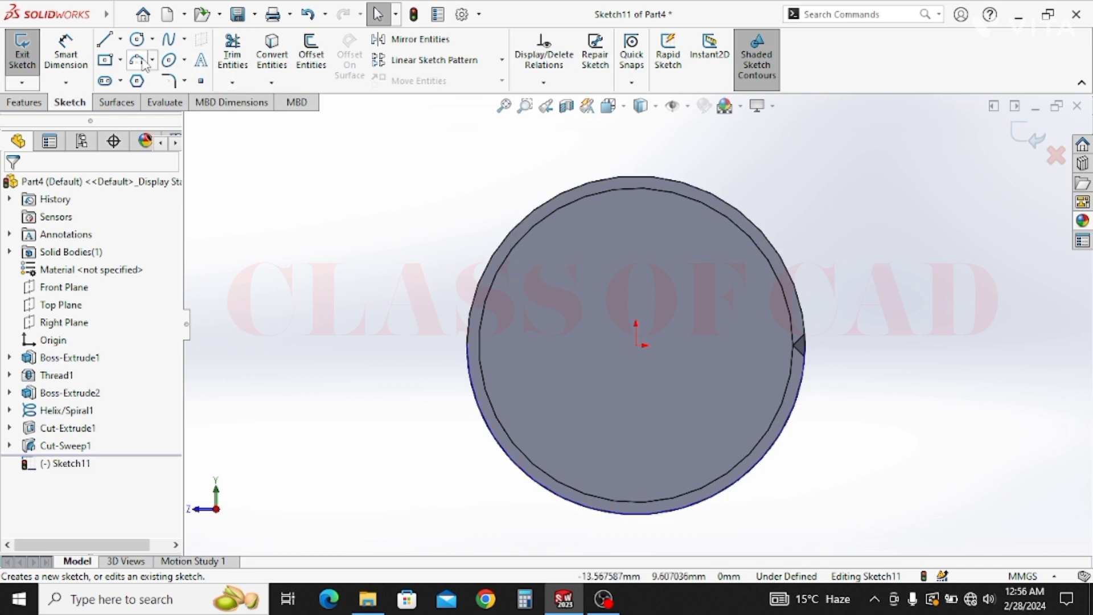
{"action": "left_click", "coordinate": [138, 40]}
{"action": "left_click", "coordinate": [636, 345]}
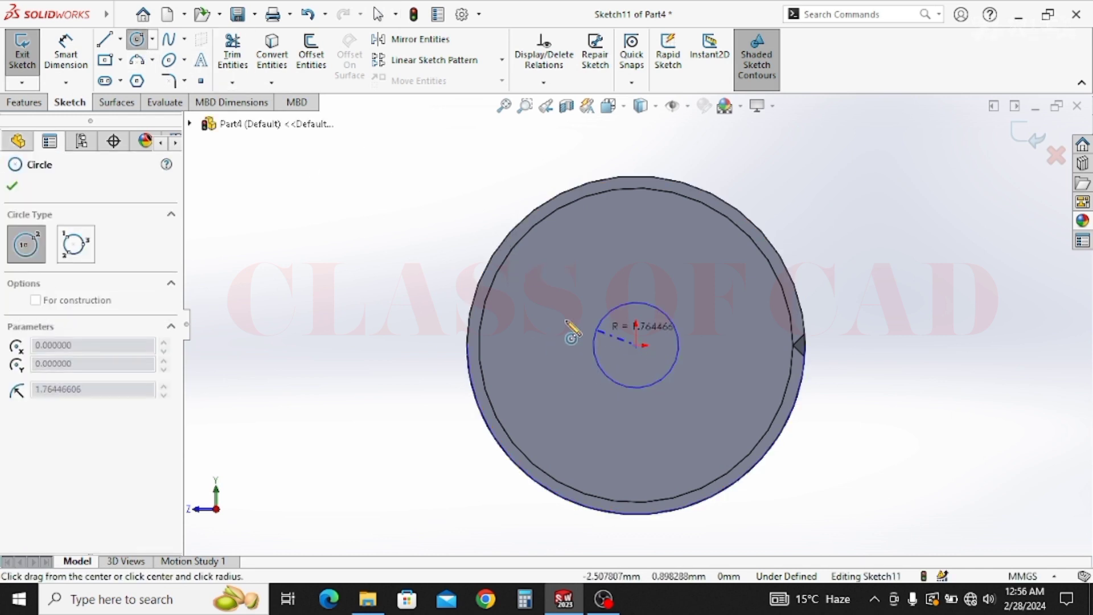
{"action": "left_click", "coordinate": [511, 302]}
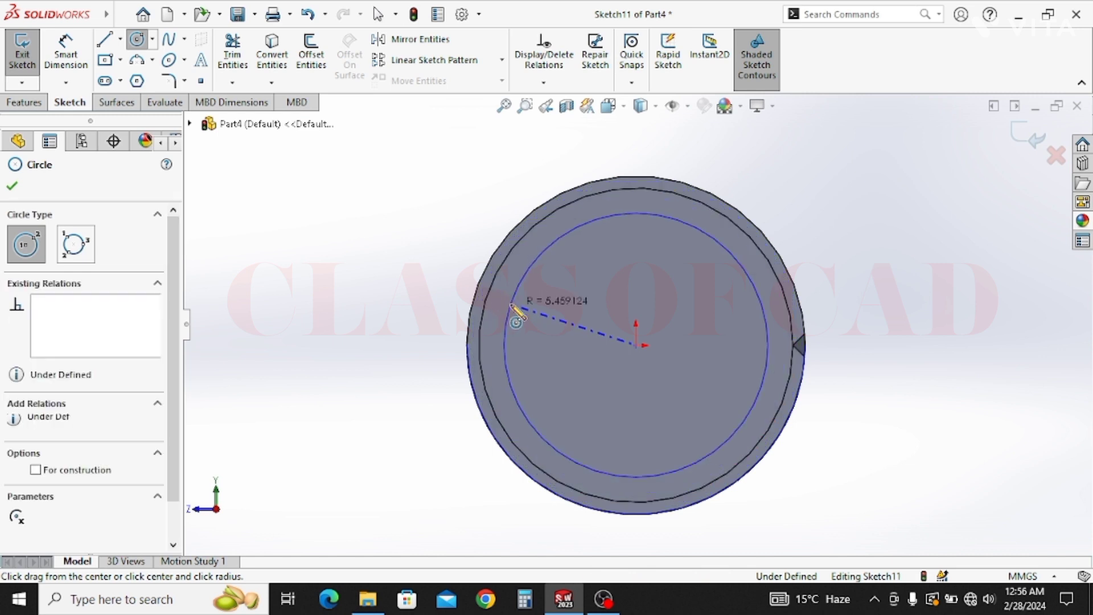
{"action": "left_click", "coordinate": [83, 68]}
{"action": "left_click", "coordinate": [517, 305]}
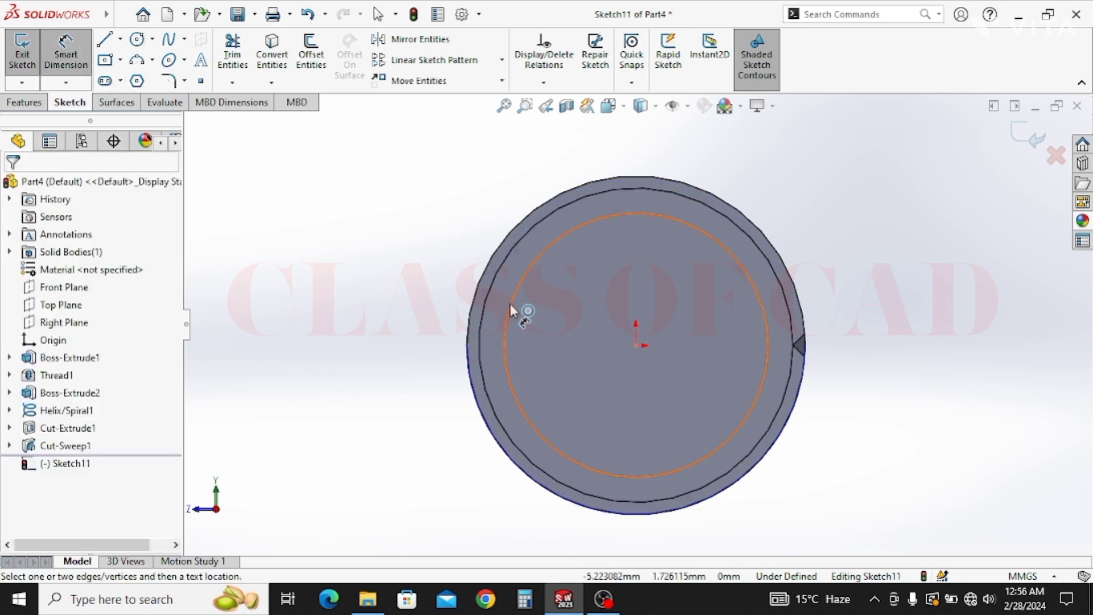
{"action": "left_click", "coordinate": [432, 311]}
{"action": "type", "text": "14"}
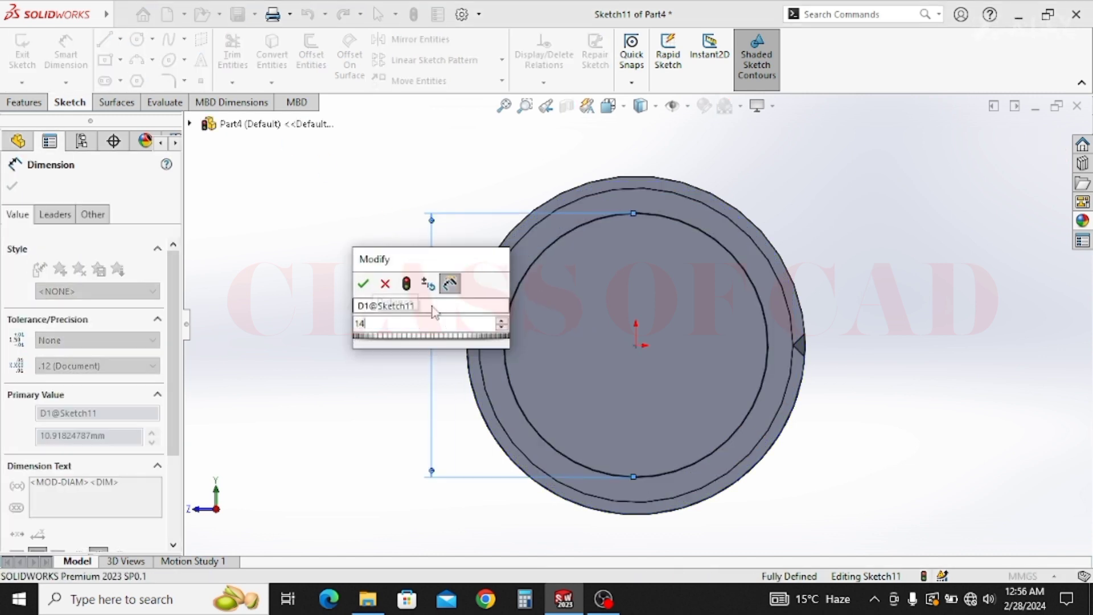
{"action": "key", "text": "Return"}
{"action": "key", "text": "Escape"}
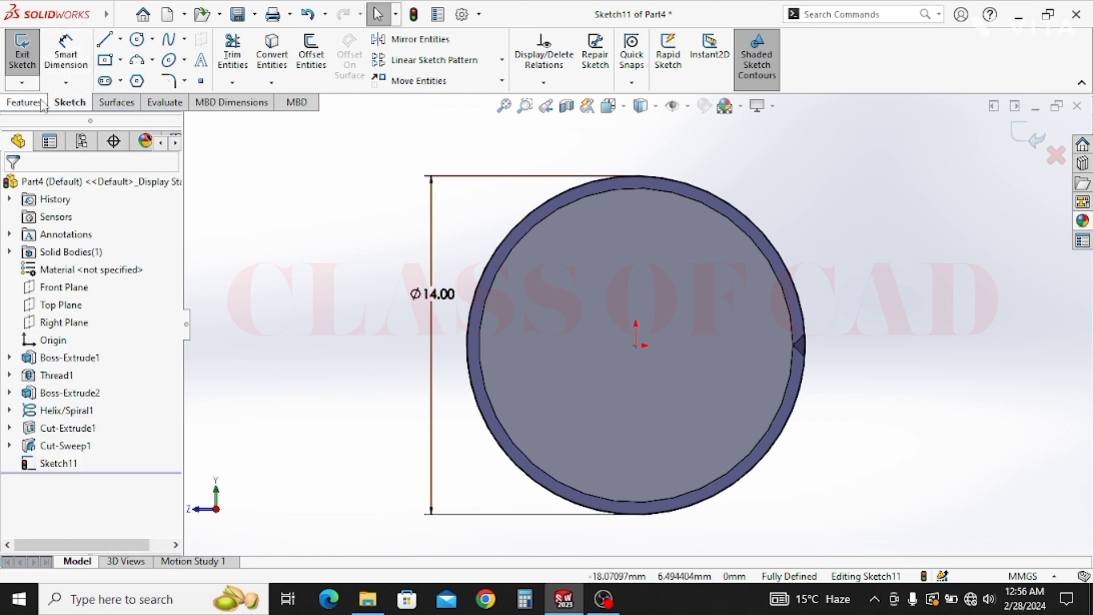
Create a reversed, counterclockwise helix from the 14 mm circle with a 120 mm pitch, 0.5 revolutions and a 180° start angle.
{"action": "left_click", "coordinate": [25, 103]}
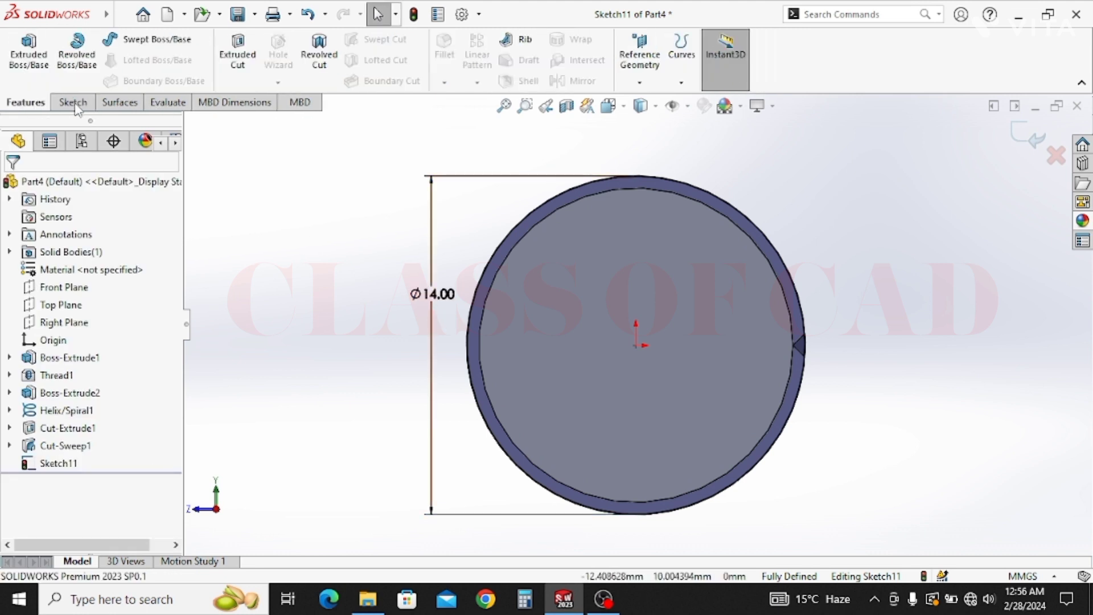
{"action": "left_click", "coordinate": [680, 84]}
{"action": "left_click", "coordinate": [715, 123]}
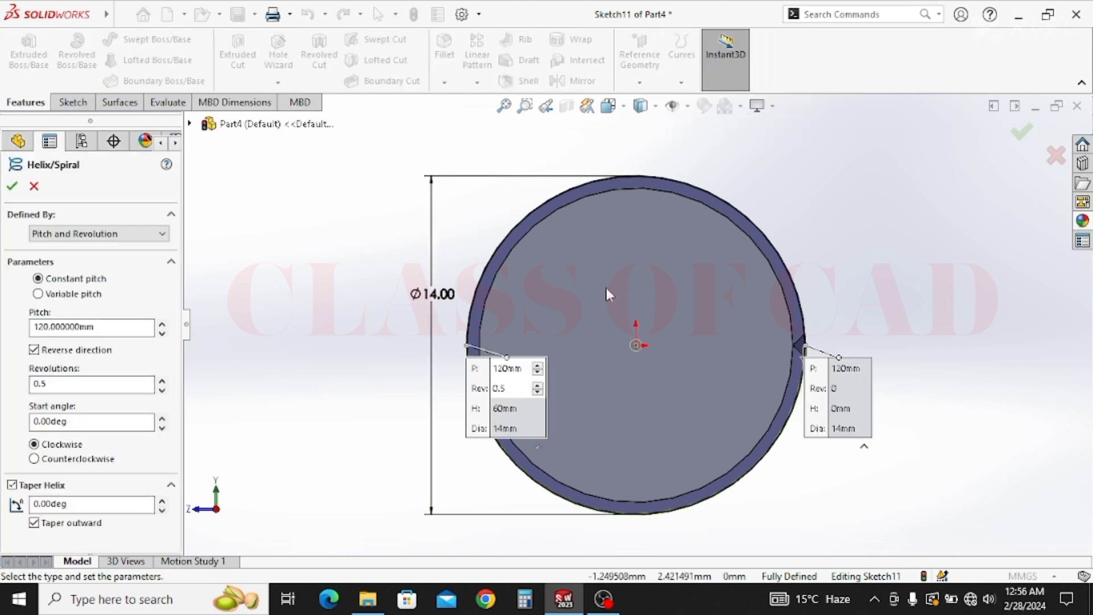
{"action": "middle_click_drag", "start_coordinate": [605, 288], "coordinate": [598, 349]}
{"action": "scroll", "coordinate": [588, 369], "scroll_direction": "up", "scroll_amount": 5}
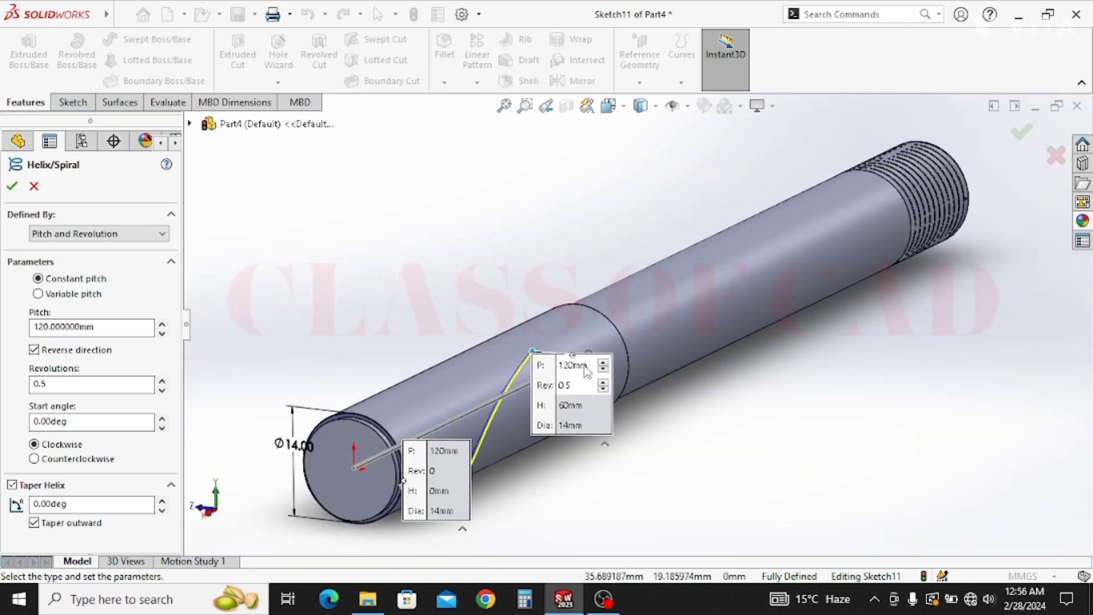
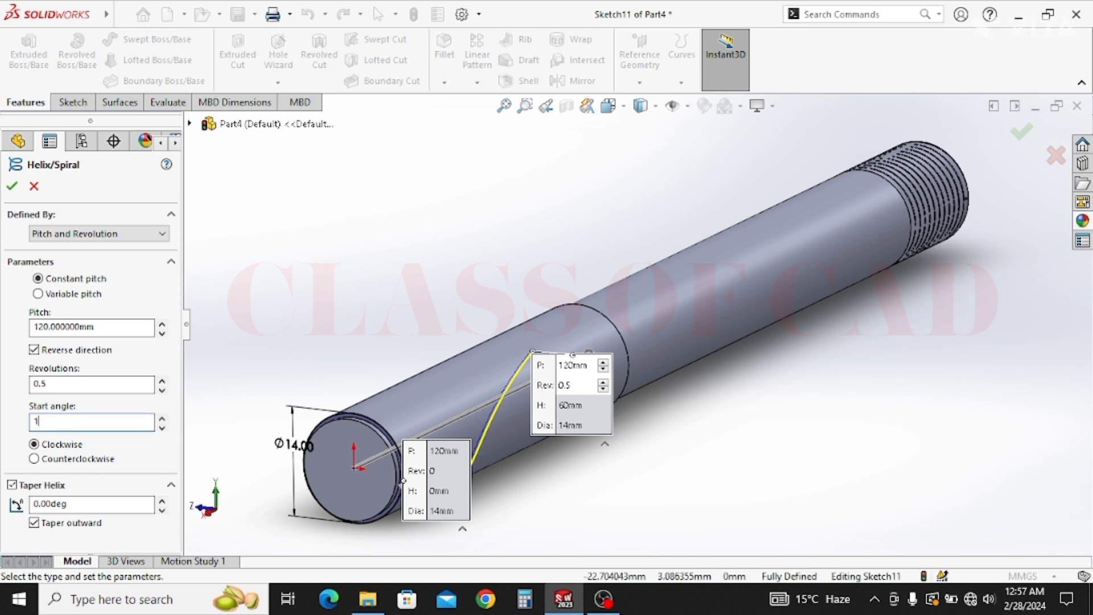
{"action": "key", "text": "Tab"}
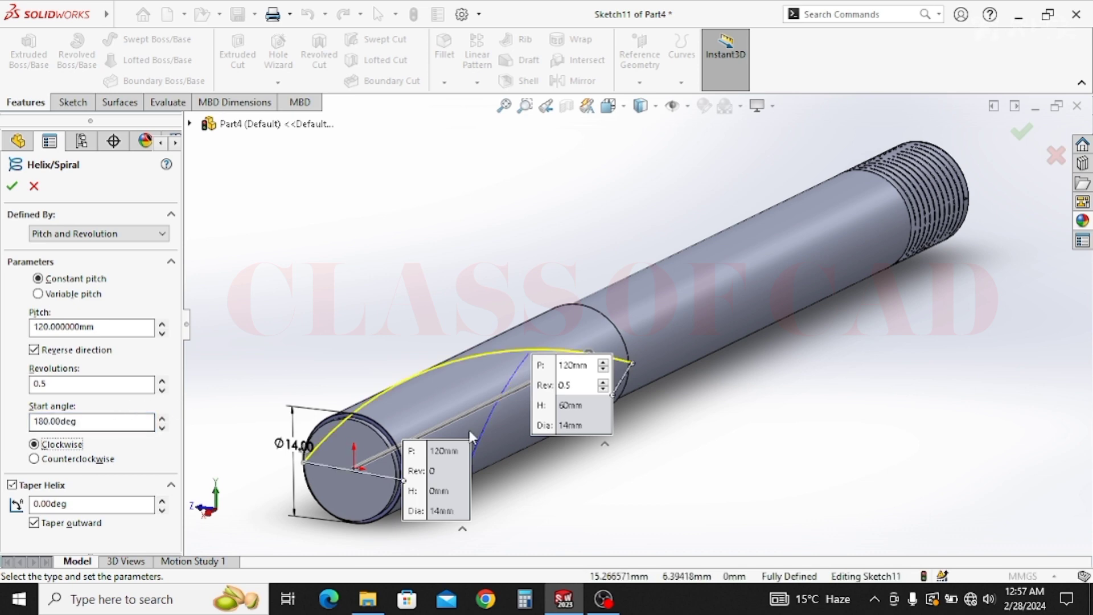
{"action": "middle_click_drag", "start_coordinate": [469, 429], "coordinate": [591, 443]}
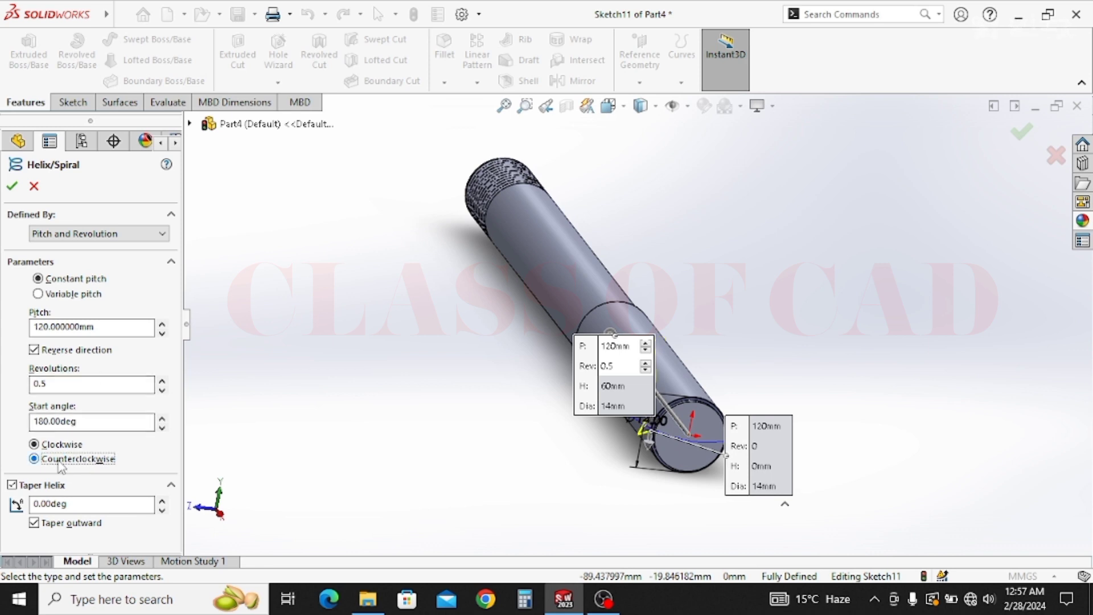
{"action": "left_click", "coordinate": [12, 188]}
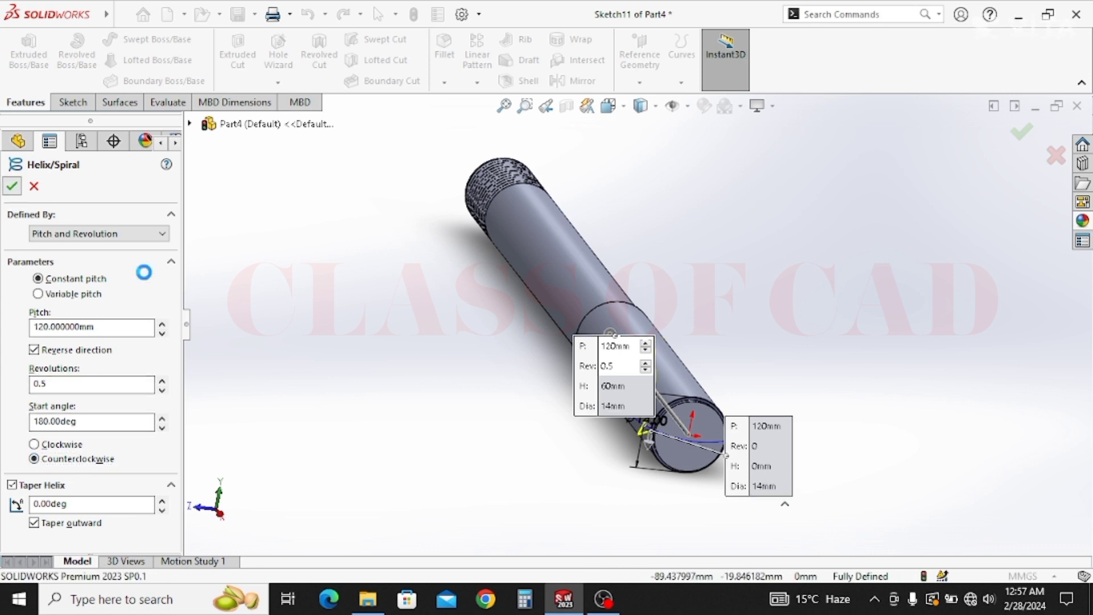
Start a new sketch on the recessed ring face at the thicker section's end.
{"action": "scroll", "coordinate": [671, 453], "scroll_direction": "down", "scroll_amount": 5}
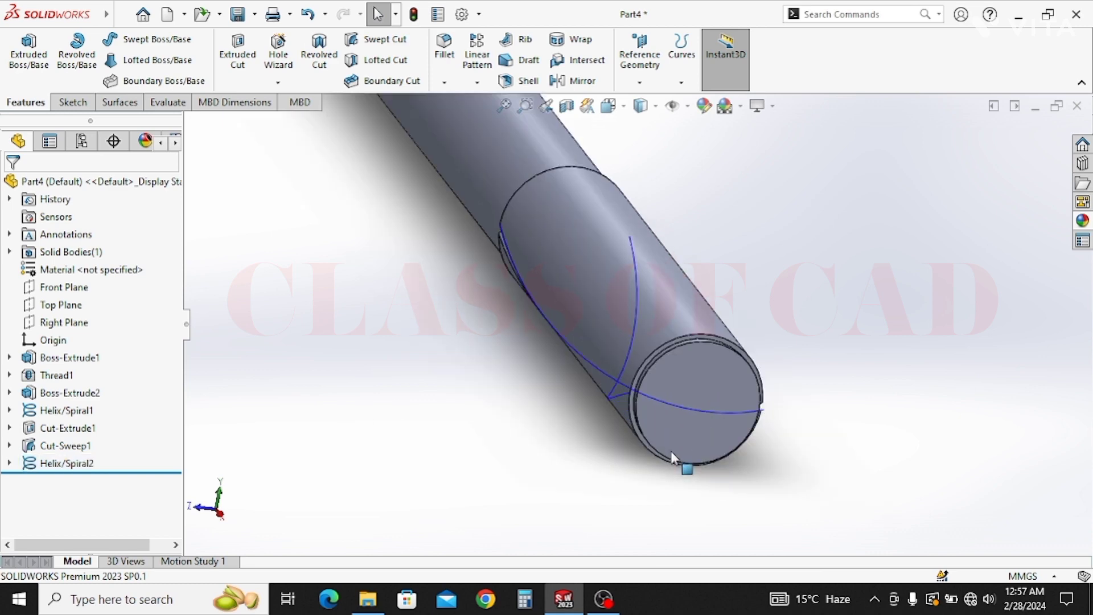
{"action": "middle_click_drag", "start_coordinate": [672, 453], "coordinate": [628, 327]}
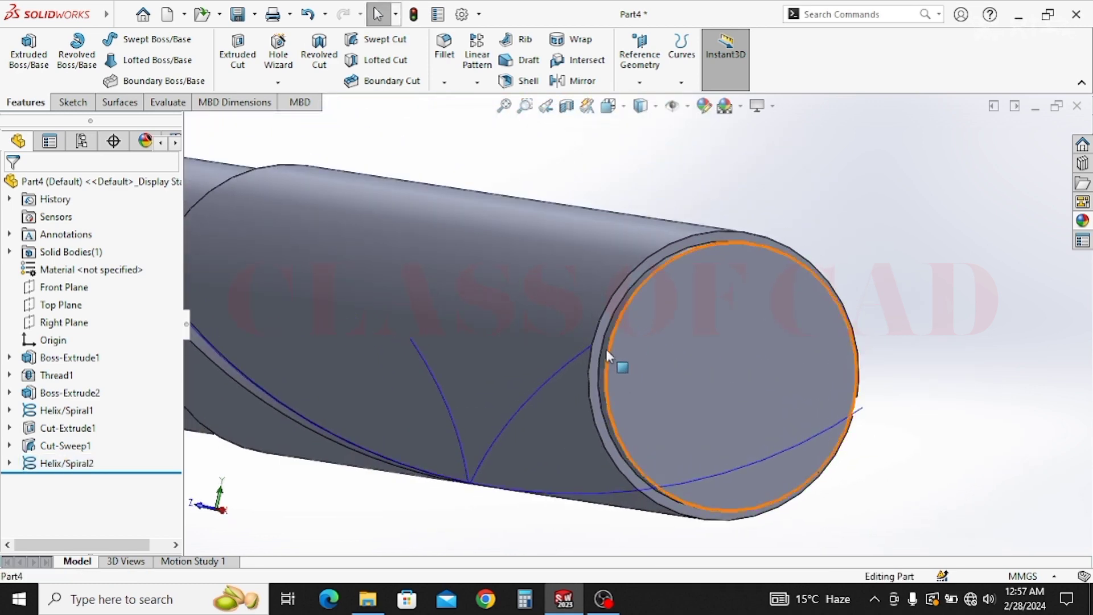
{"action": "scroll", "coordinate": [598, 350], "scroll_direction": "down", "scroll_amount": 3}
{"action": "left_click", "coordinate": [594, 343]}
{"action": "left_click", "coordinate": [643, 297]}
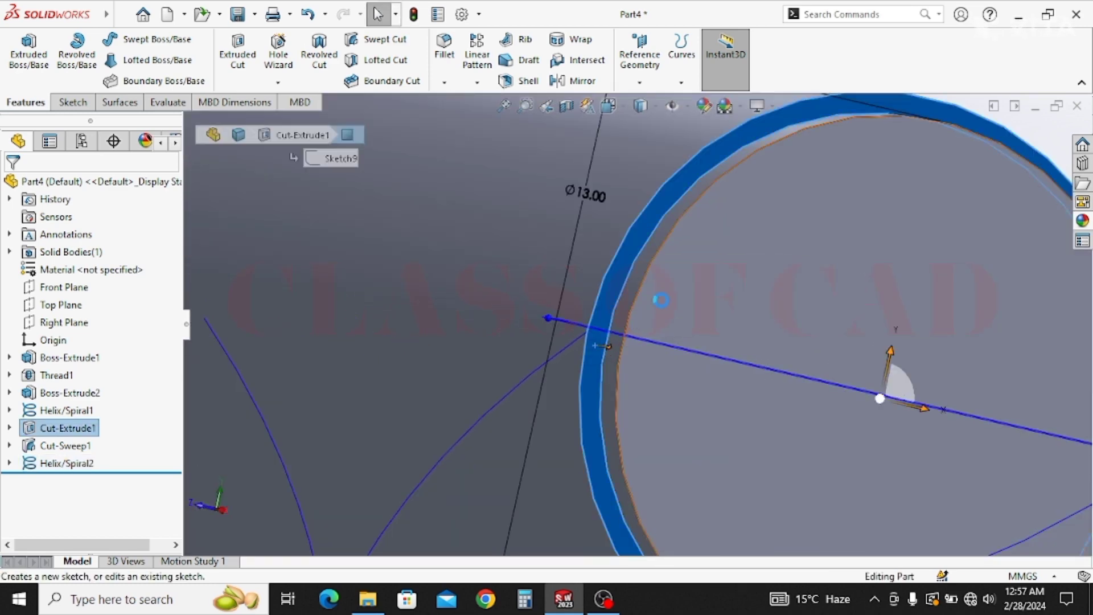
{"action": "key", "text": "Escape"}
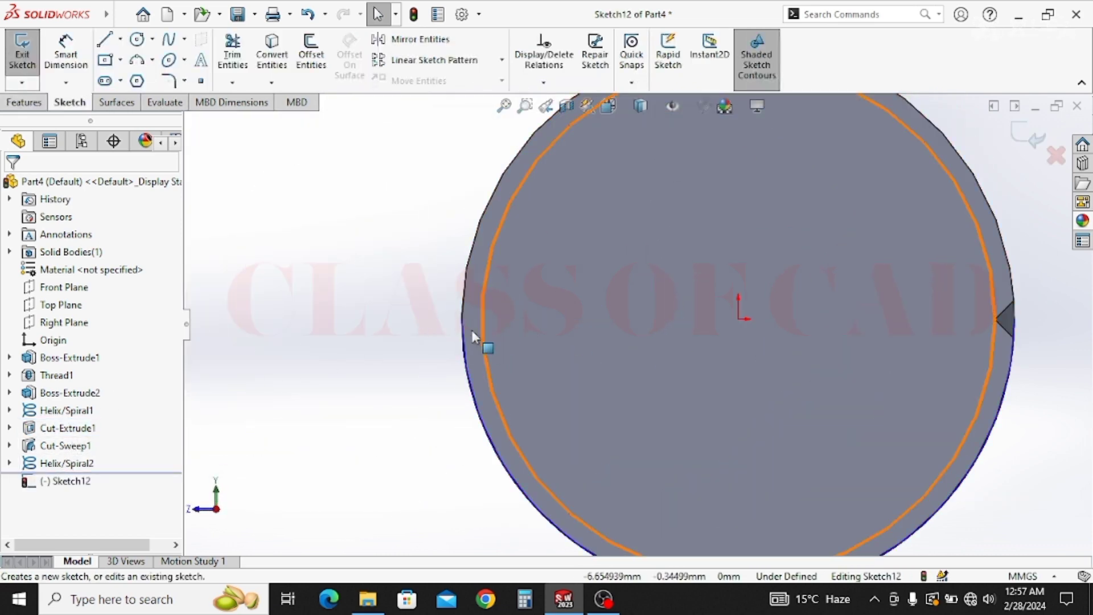
Draw a horizontal centerline from the origin to just beyond the rod's outer edge, on the side opposite the existing groove.
{"action": "left_click", "coordinate": [120, 39]}
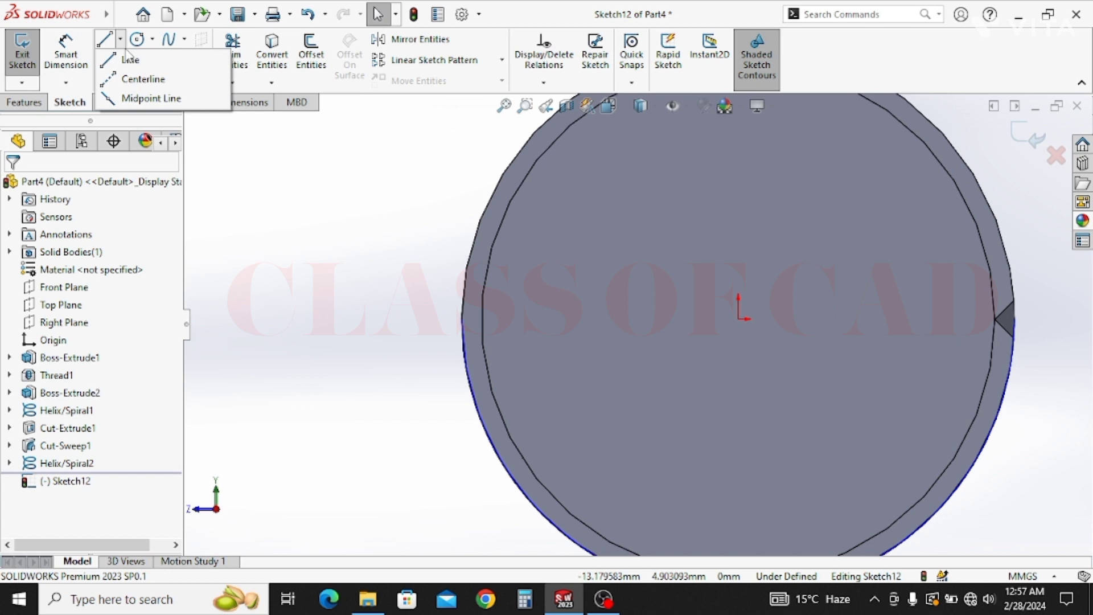
{"action": "left_click", "coordinate": [133, 78]}
{"action": "left_click", "coordinate": [738, 318]}
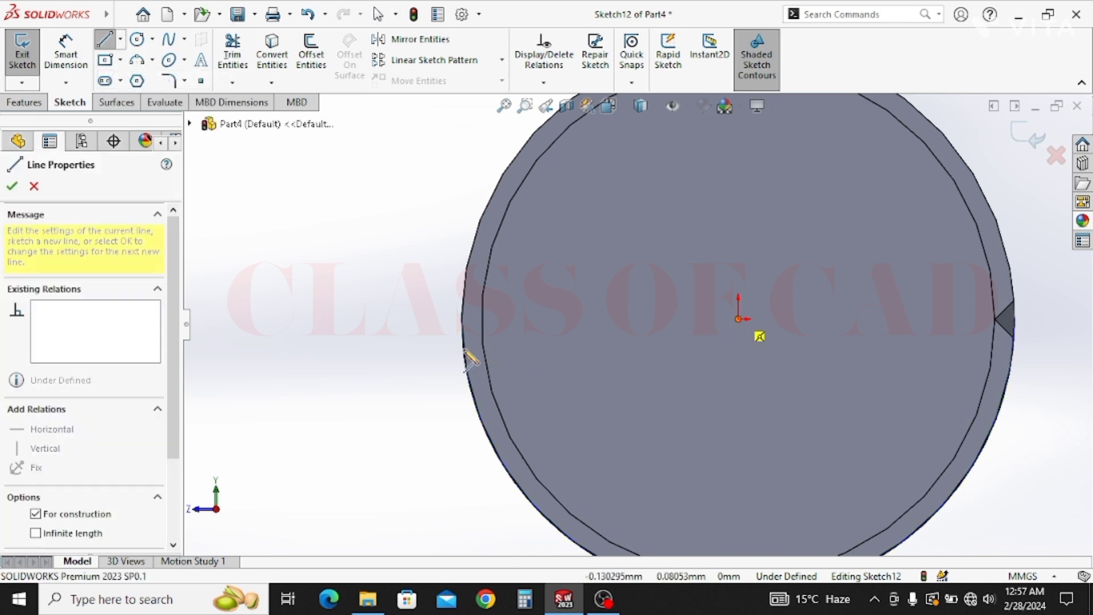
{"action": "left_click", "coordinate": [430, 324]}
{"action": "key", "text": "Escape"}
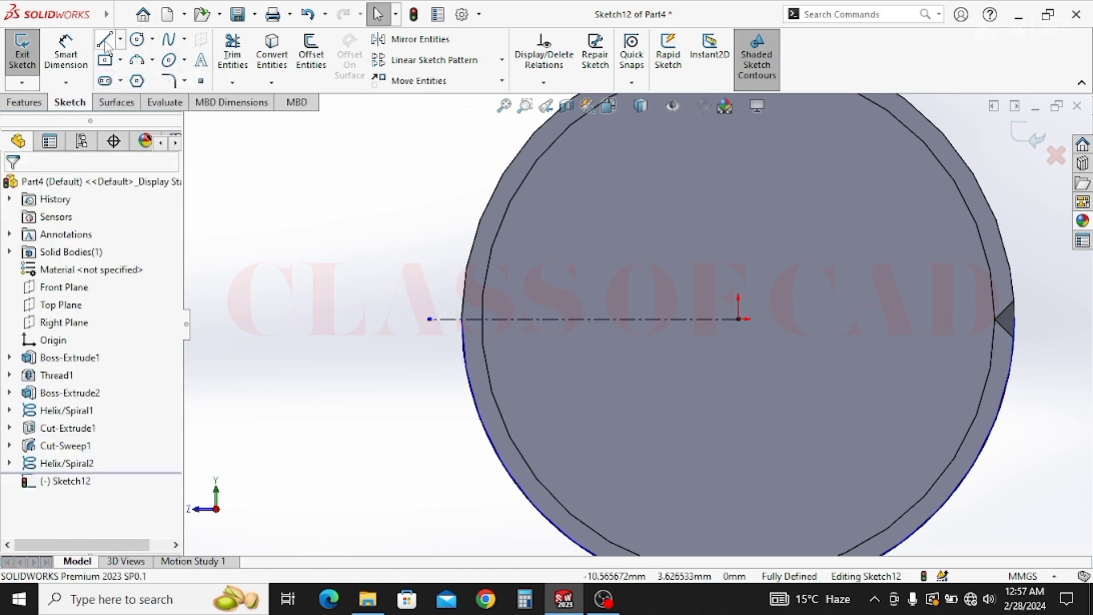
Sketch a four-line diamond on the centerline, straddling the outer edge with its inner corner on the inner circle.
{"action": "left_click", "coordinate": [105, 40]}
{"action": "scroll", "coordinate": [447, 311], "scroll_direction": "down", "scroll_amount": 1}
{"action": "scroll", "coordinate": [484, 316], "scroll_direction": "down", "scroll_amount": 2}
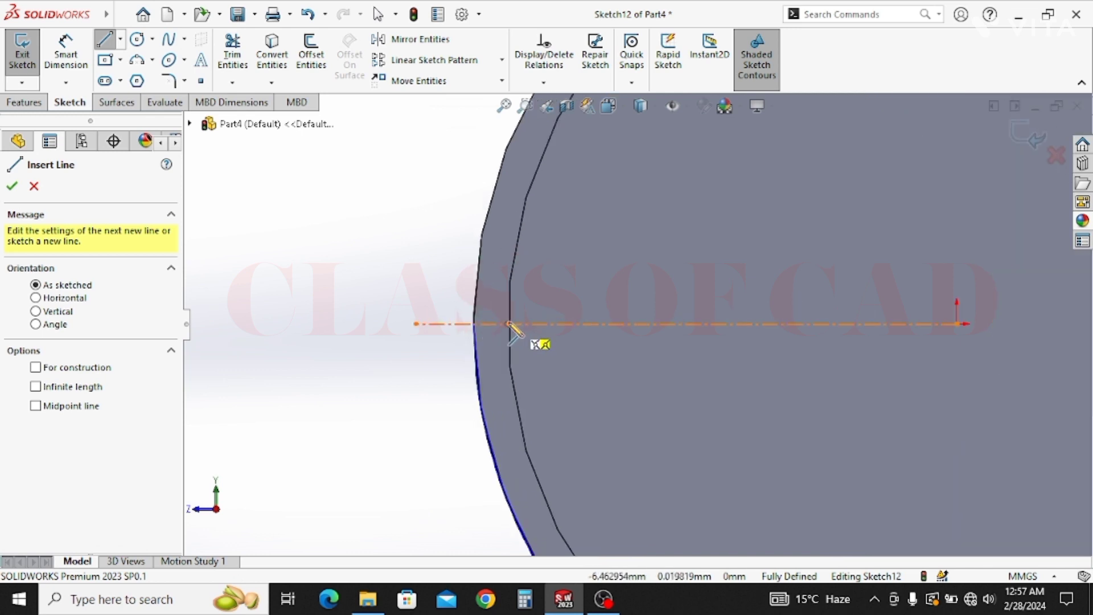
{"action": "left_click", "coordinate": [508, 324]}
{"action": "left_click", "coordinate": [475, 283]}
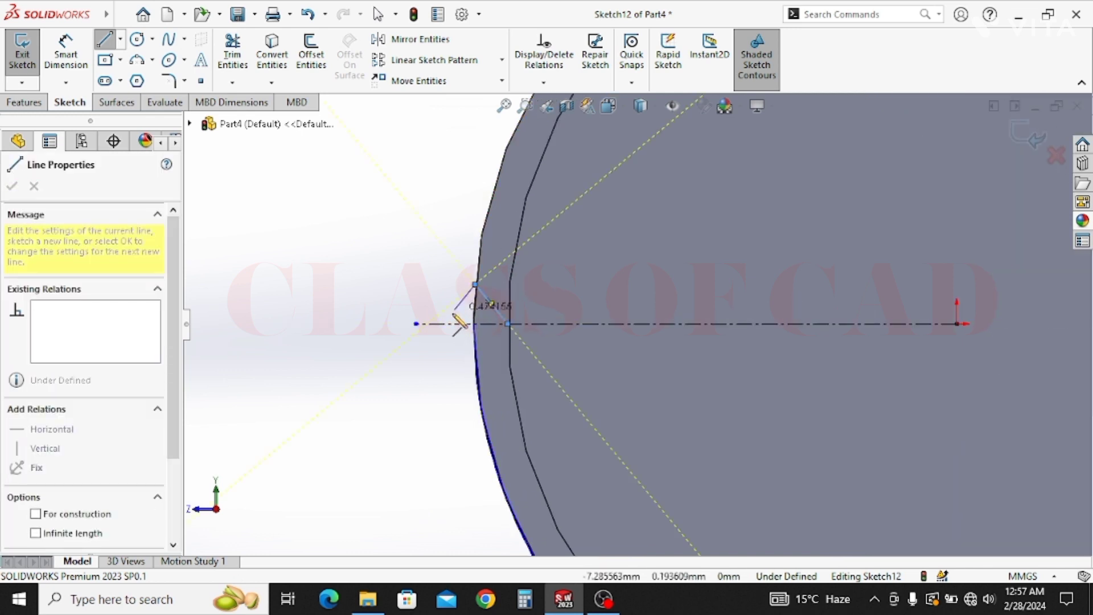
{"action": "left_click", "coordinate": [439, 324]}
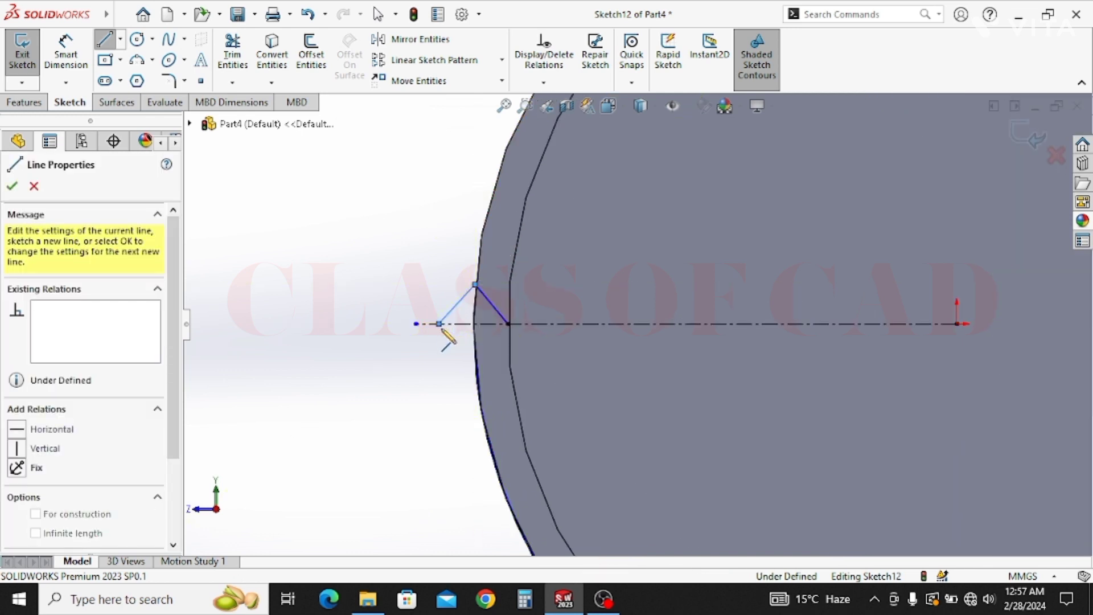
{"action": "left_click", "coordinate": [475, 357]}
{"action": "left_click", "coordinate": [509, 324]}
{"action": "key", "text": "Escape"}
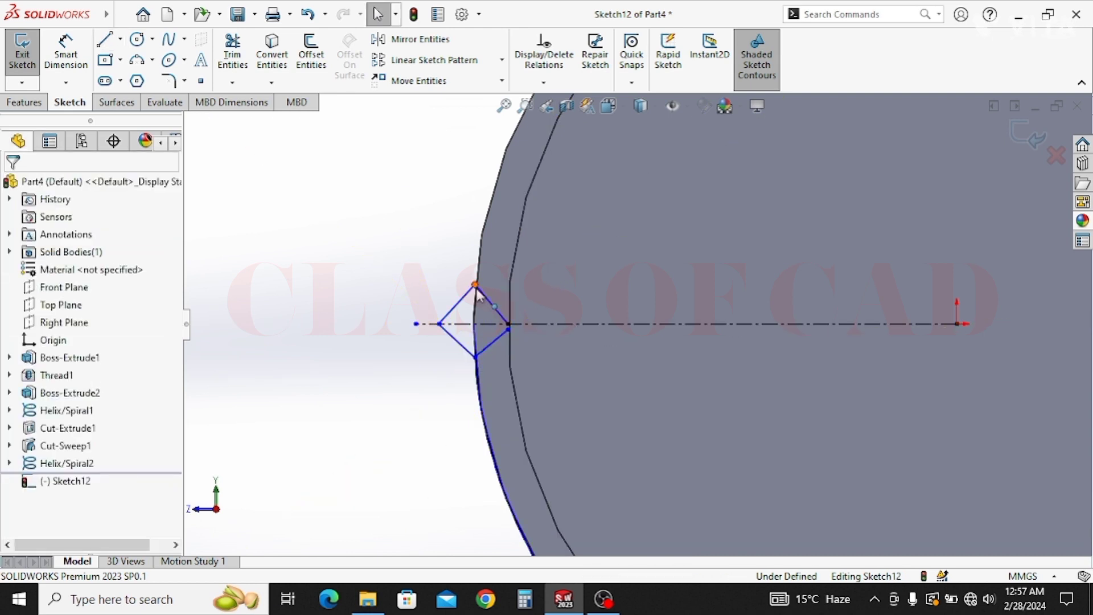
Make the diamond's two upper sides equal and its two lower sides equal, and exit the sketch.
{"action": "left_click", "coordinate": [486, 300]}
{"action": "left_click", "coordinate": [462, 298], "text": "ctrl"}
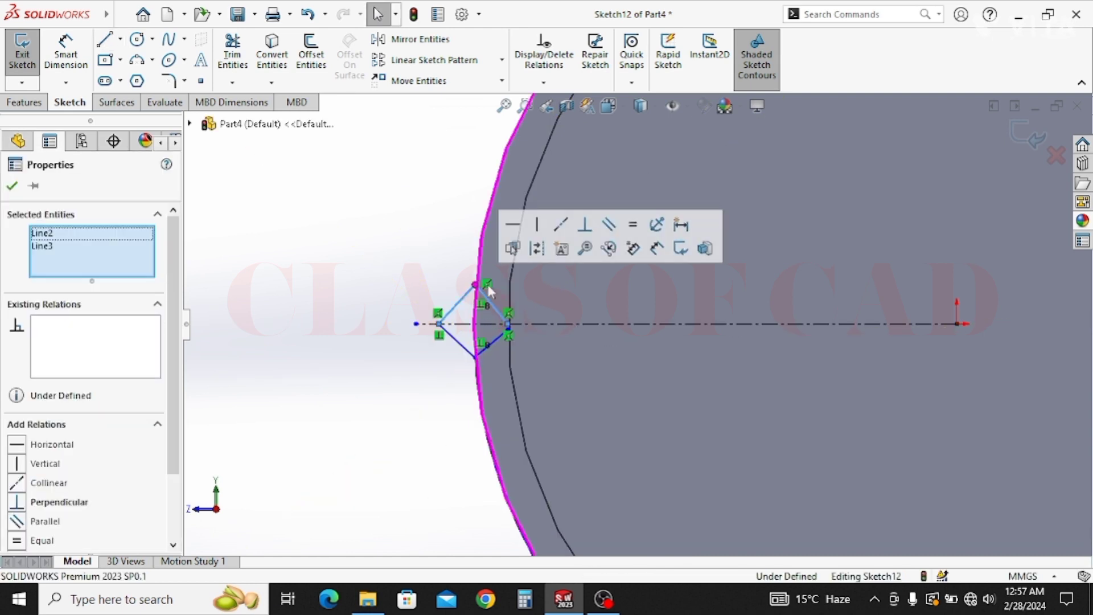
{"action": "left_click", "coordinate": [636, 226]}
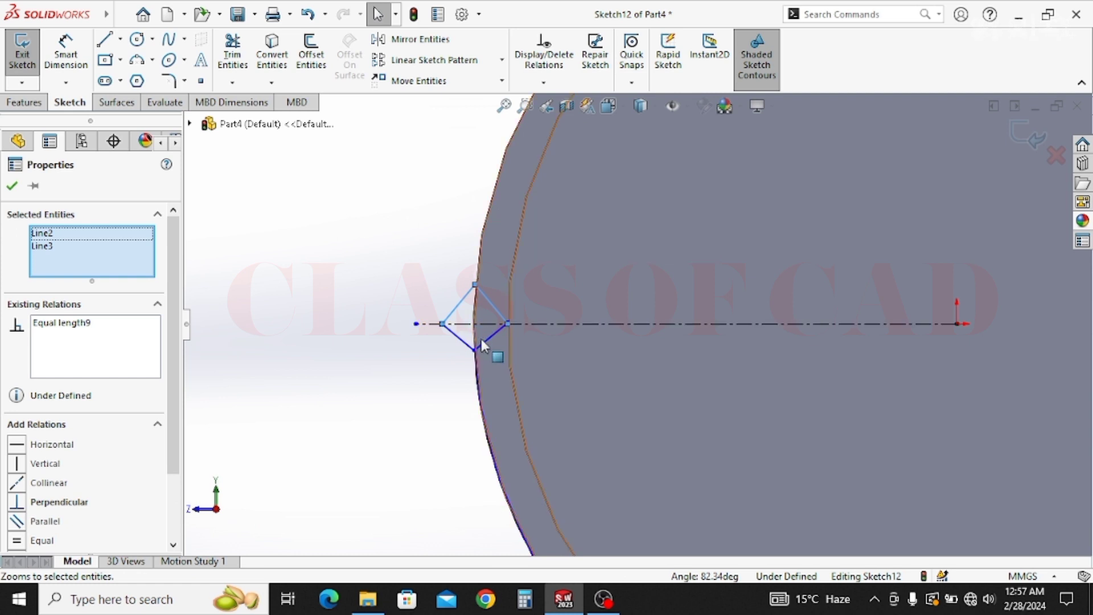
{"action": "left_click", "coordinate": [484, 342]}
{"action": "left_click", "coordinate": [457, 336], "text": "ctrl"}
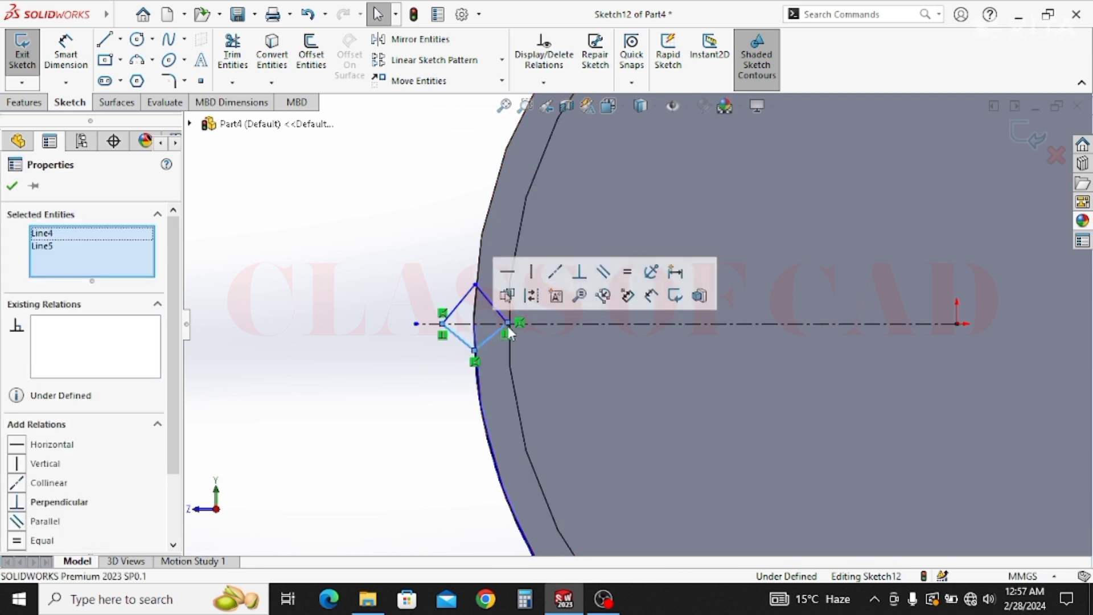
{"action": "left_click", "coordinate": [625, 273]}
{"action": "left_click", "coordinate": [453, 373]}
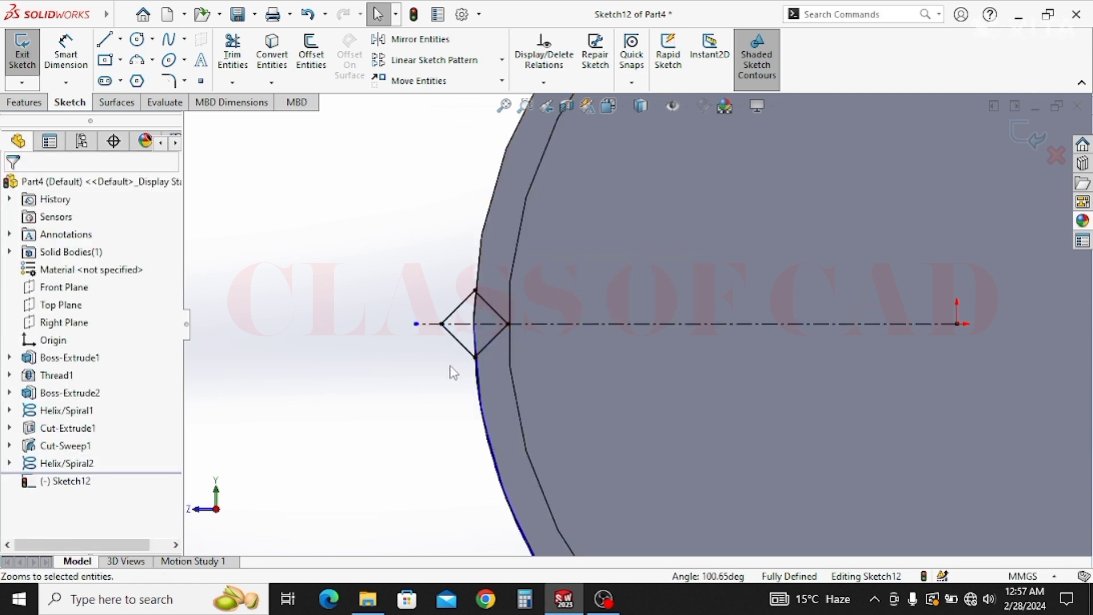
{"action": "left_click", "coordinate": [1025, 137]}
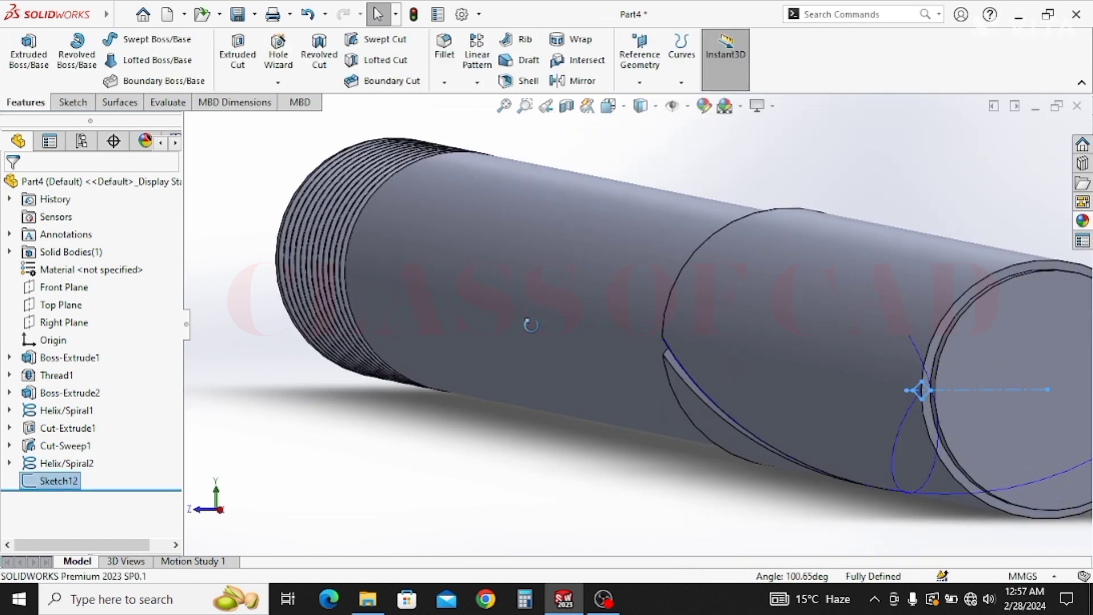
Create a swept cut using the new diamond sketch as the profile and the counterclockwise helix as the path.
{"action": "mouse_move", "coordinate": [531, 325]}
{"action": "middle_mouse_down"}
{"action": "mouse_move", "coordinate": [545, 351]}
{"action": "mouse_move", "coordinate": [447, 337]}
{"action": "middle_mouse_up"}
{"action": "scroll", "coordinate": [546, 351], "scroll_direction": "up", "scroll_amount": 2}
{"action": "key", "text": "Escape"}
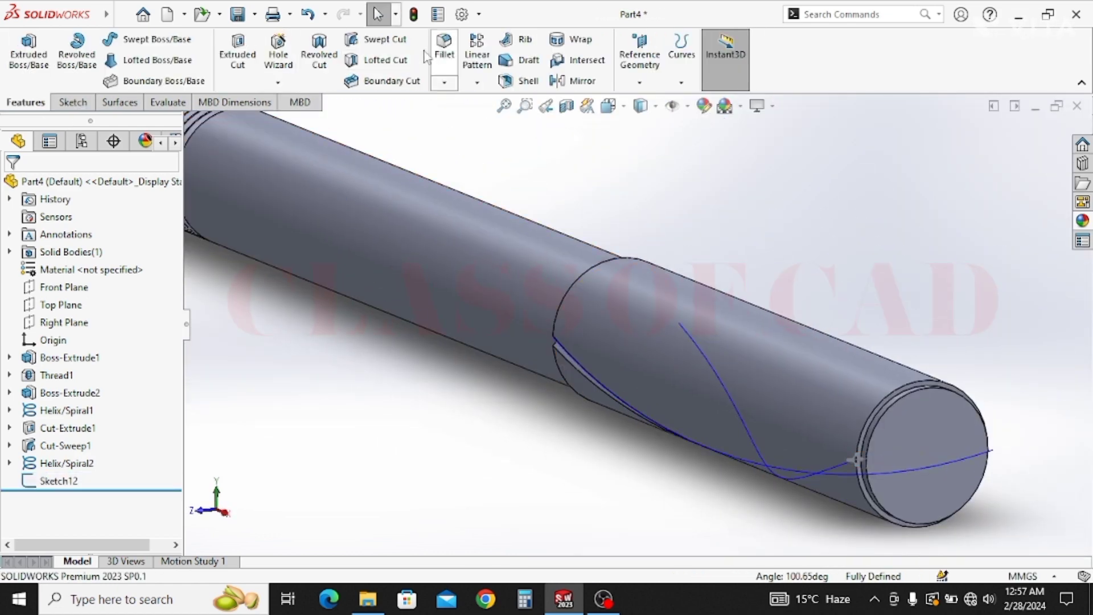
{"action": "left_click", "coordinate": [384, 41]}
{"action": "scroll", "coordinate": [825, 450], "scroll_direction": "down", "scroll_amount": 3}
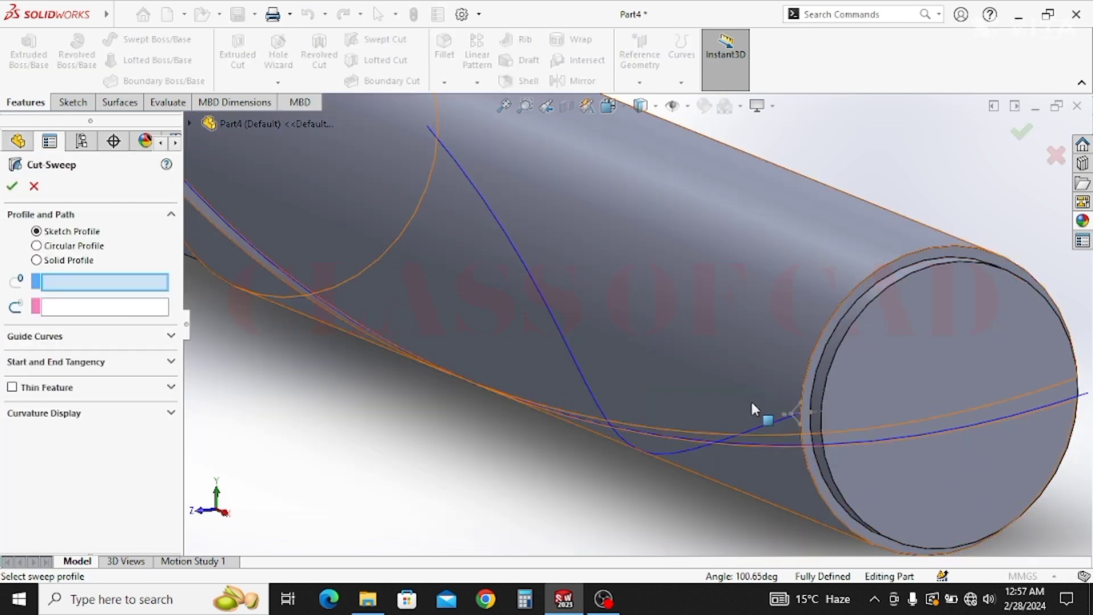
{"action": "left_click", "coordinate": [792, 411]}
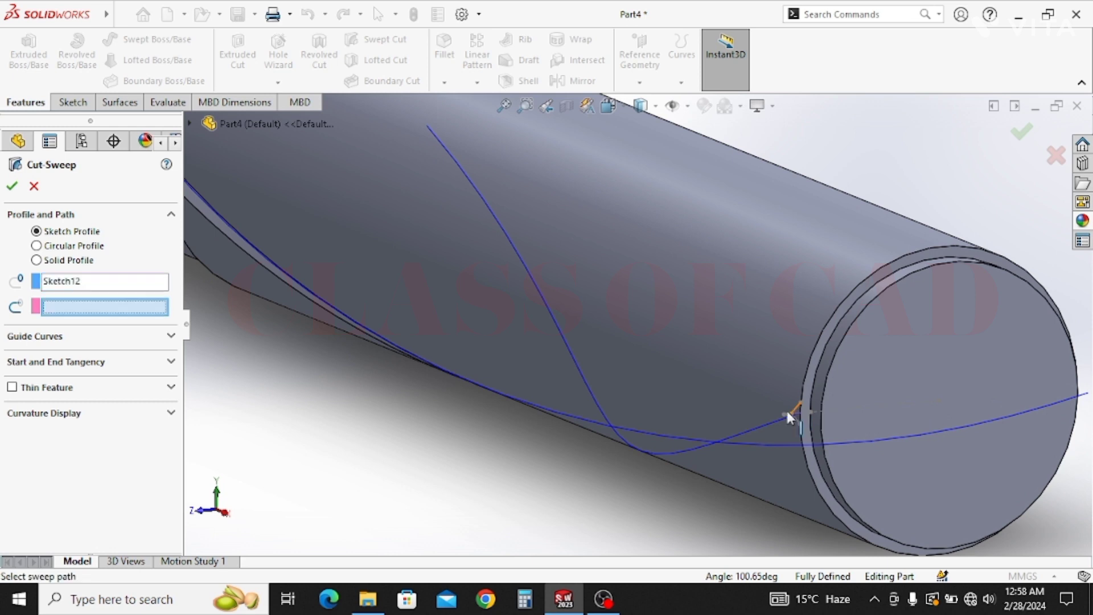
{"action": "left_click", "coordinate": [757, 425]}
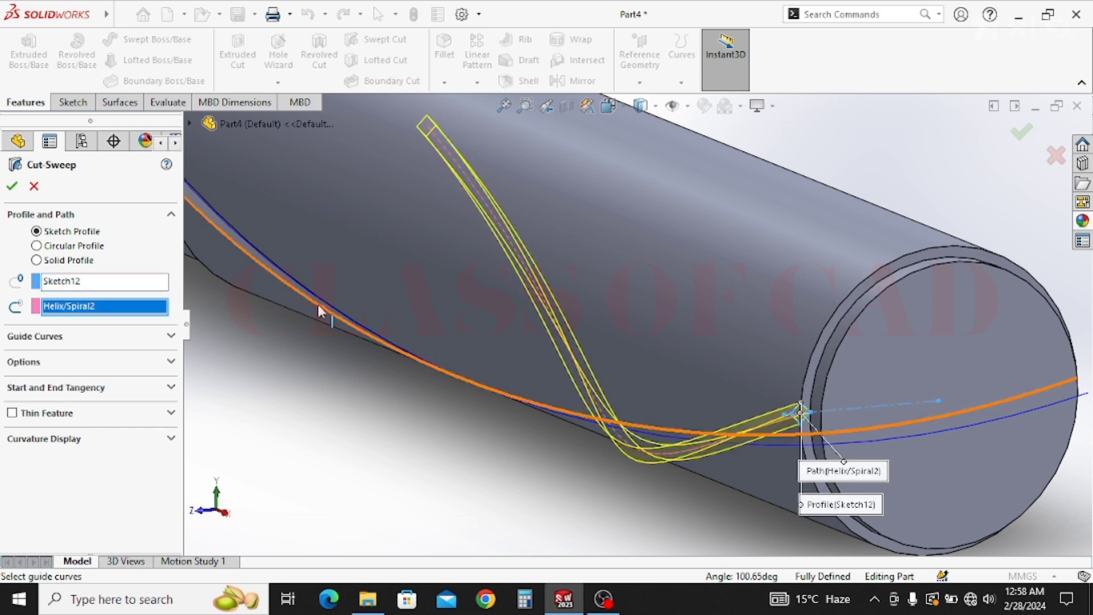
{"action": "left_click", "coordinate": [10, 187]}
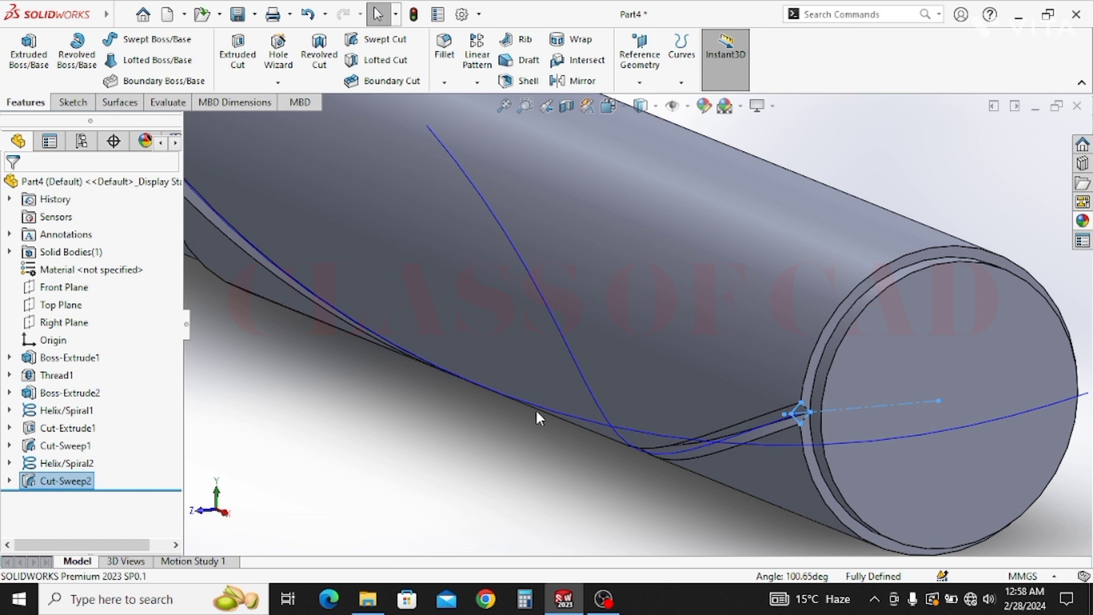
{"action": "key", "text": "f"}
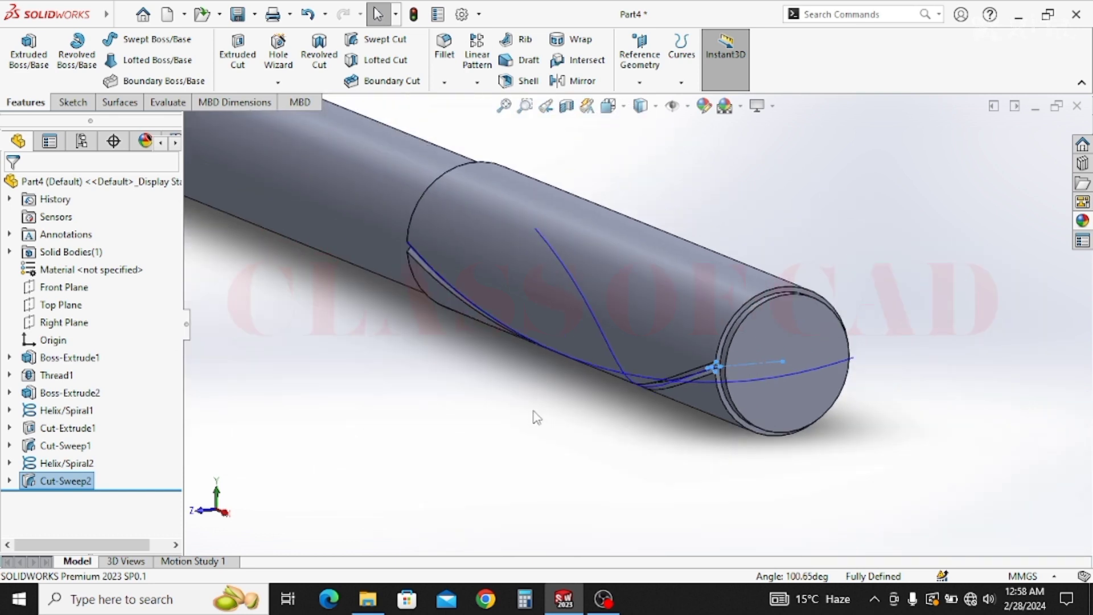
{"action": "left_click", "coordinate": [536, 411]}
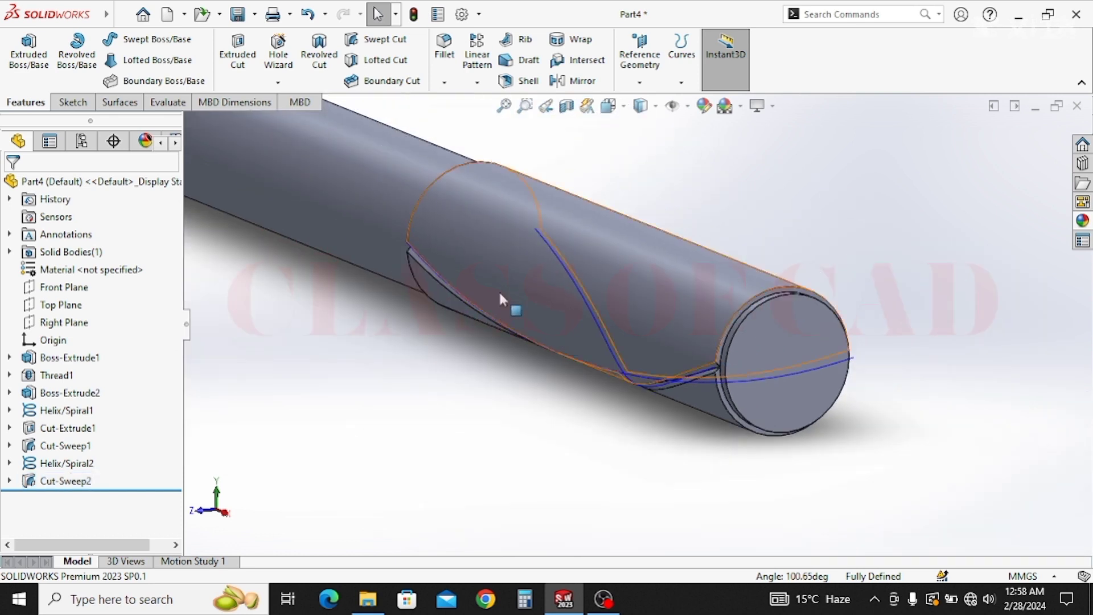
Start a circular pattern and select both helical swept cuts as the features to repeat.
{"action": "left_click", "coordinate": [484, 83]}
{"action": "left_click", "coordinate": [503, 118]}
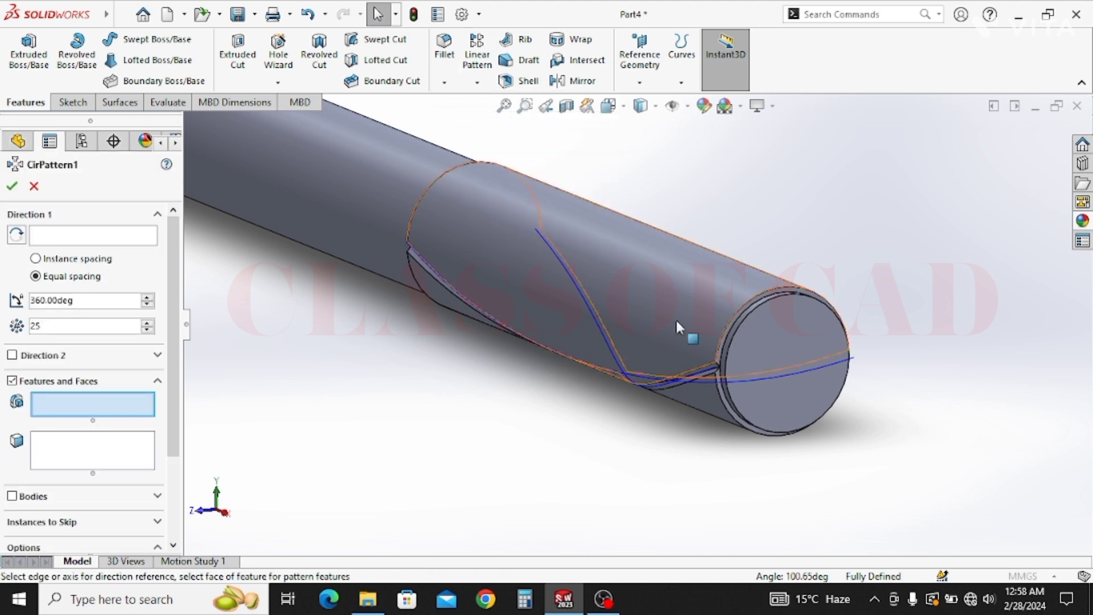
{"action": "scroll", "coordinate": [695, 357], "scroll_direction": "down", "scroll_amount": 5}
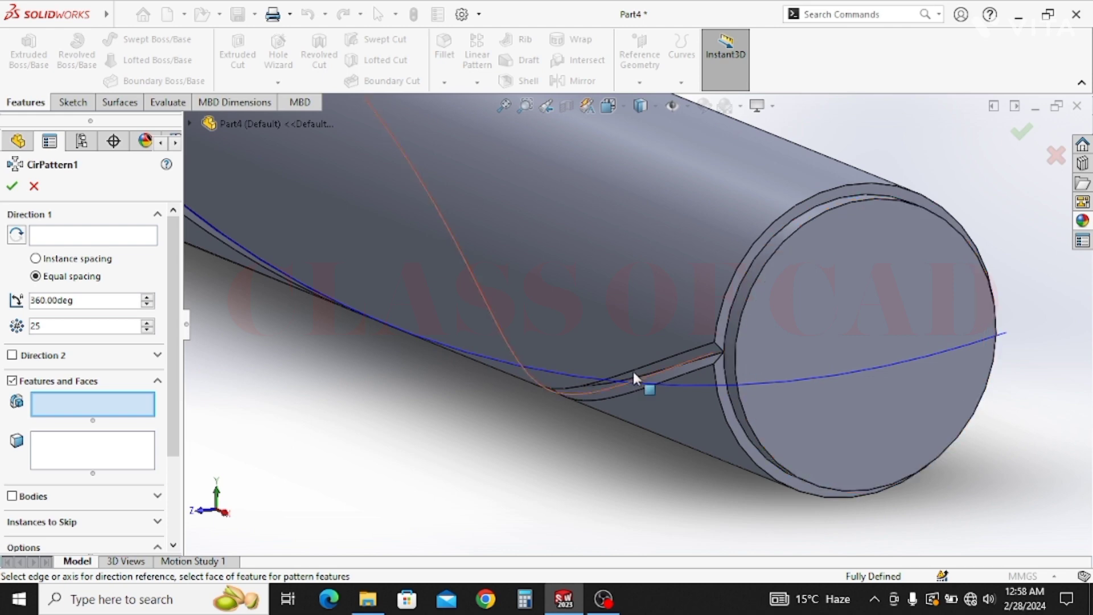
{"action": "left_click", "coordinate": [695, 350]}
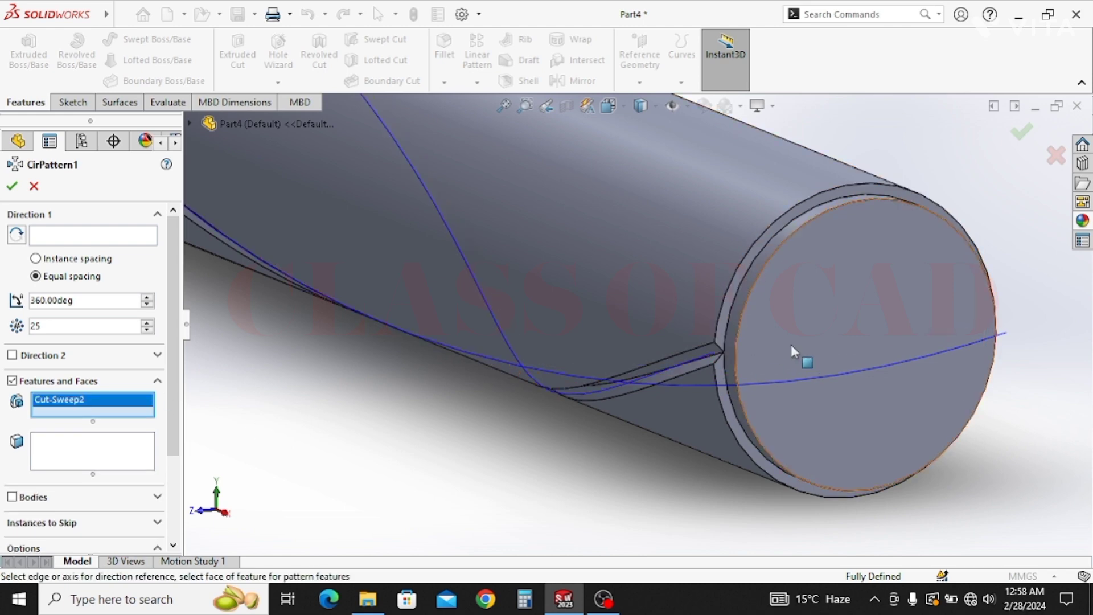
{"action": "middle_click_drag", "start_coordinate": [712, 353], "coordinate": [397, 322]}
{"action": "left_click", "coordinate": [1057, 329]}
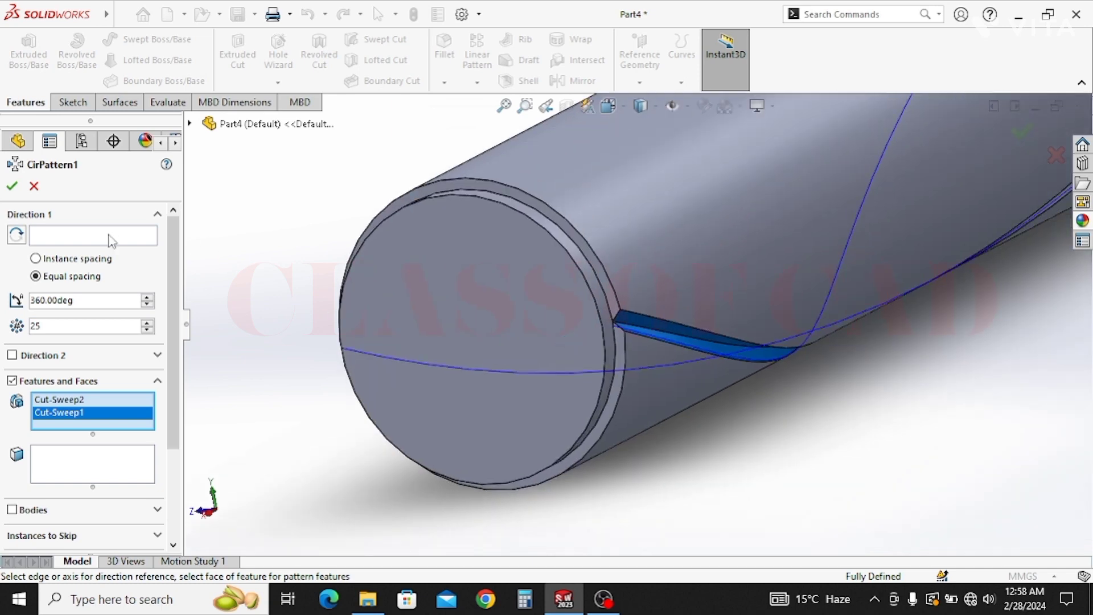
Pattern the cuts around the rod's circular end edge with 17 equally spaced instances over 360 degrees.
{"action": "left_click", "coordinate": [111, 235]}
{"action": "left_click", "coordinate": [593, 252]}
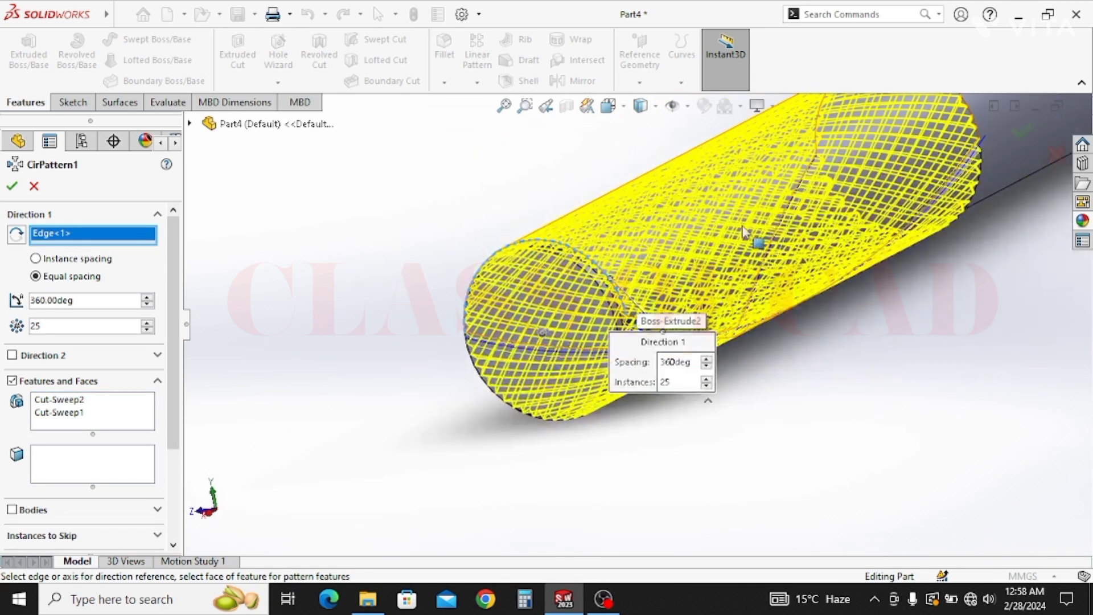
{"action": "scroll", "coordinate": [606, 302], "scroll_direction": "up", "scroll_amount": 2}
{"action": "middle_click_drag", "start_coordinate": [602, 293], "coordinate": [535, 333]}
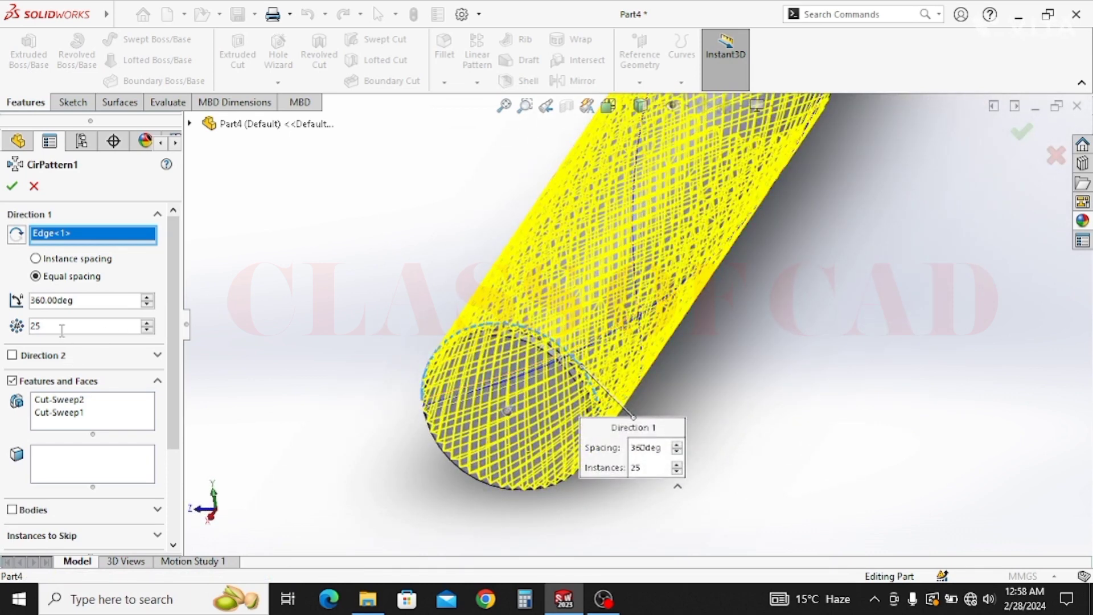
{"action": "type", "text": "17"}
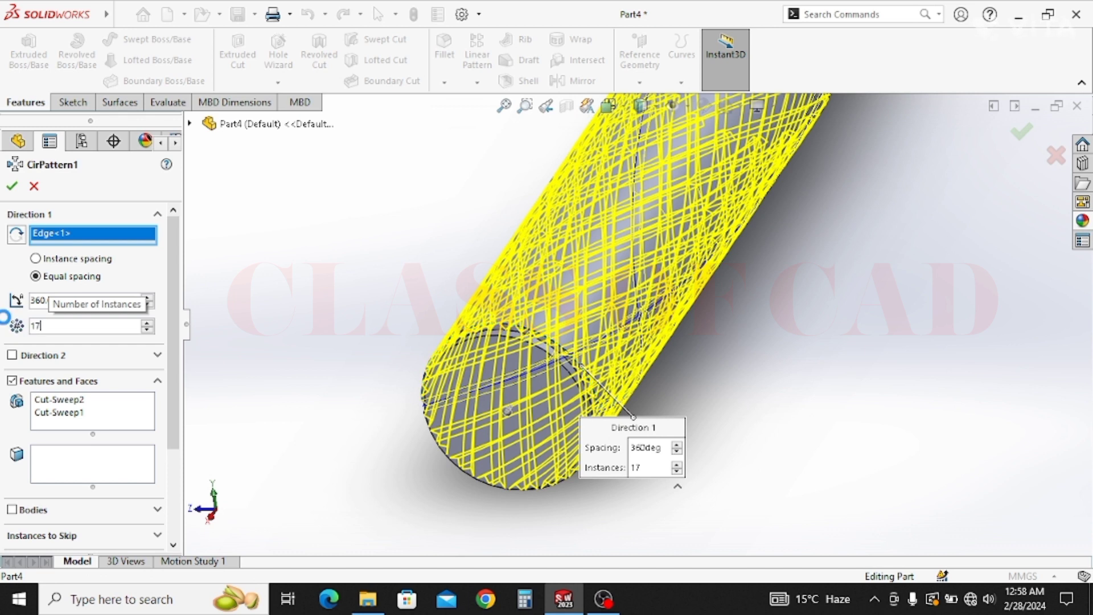
{"action": "key", "text": "Return"}
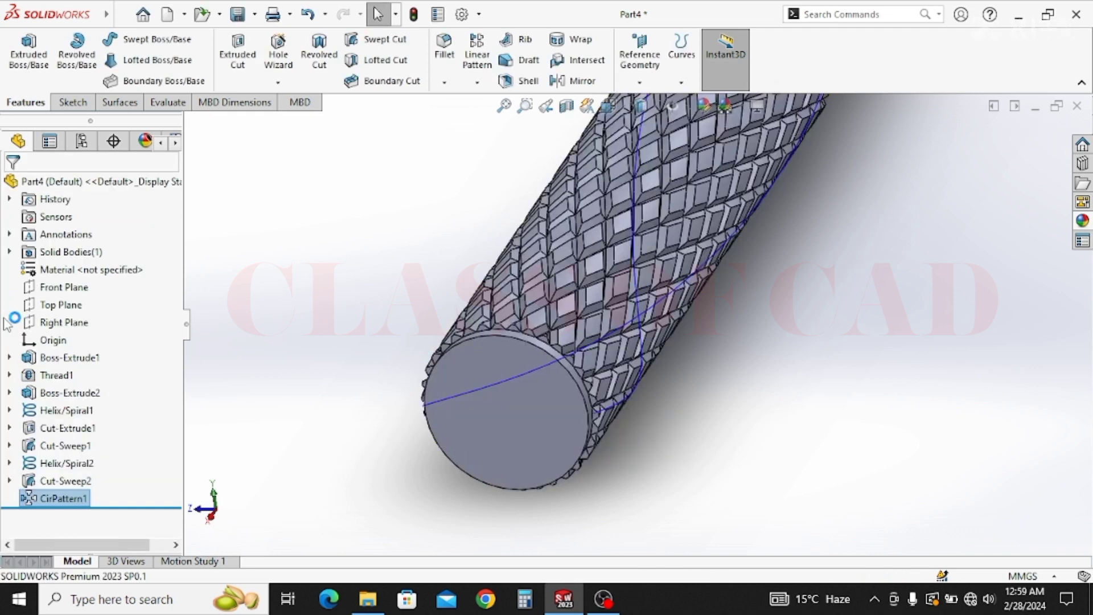
Hide both helix curves on the knurled section.
{"action": "scroll", "coordinate": [522, 353], "scroll_direction": "up", "scroll_amount": 5}
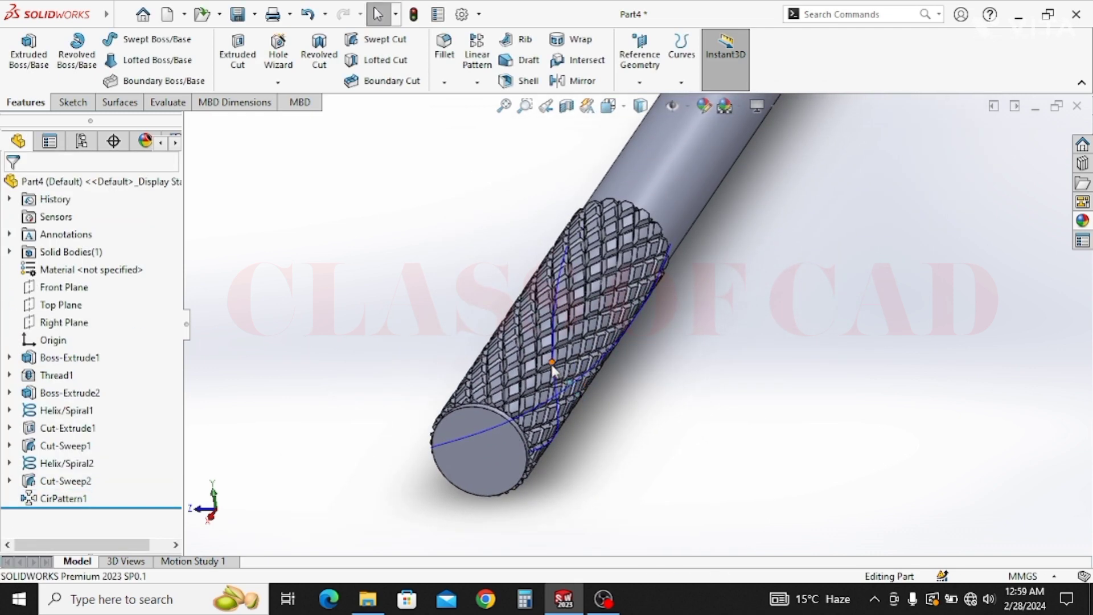
{"action": "left_click", "coordinate": [552, 377]}
{"action": "left_click", "coordinate": [633, 335]}
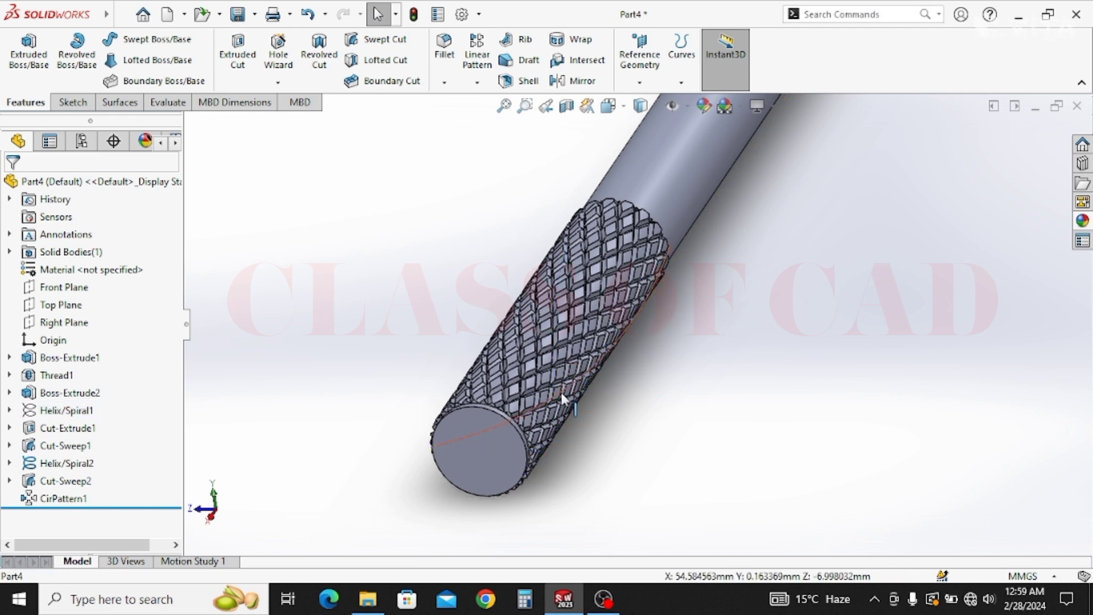
{"action": "left_click", "coordinate": [574, 382]}
{"action": "left_click", "coordinate": [631, 343]}
{"action": "middle_click_drag", "start_coordinate": [646, 398], "coordinate": [583, 434]}
{"action": "scroll", "coordinate": [285, 419], "scroll_direction": "down", "scroll_amount": 3}
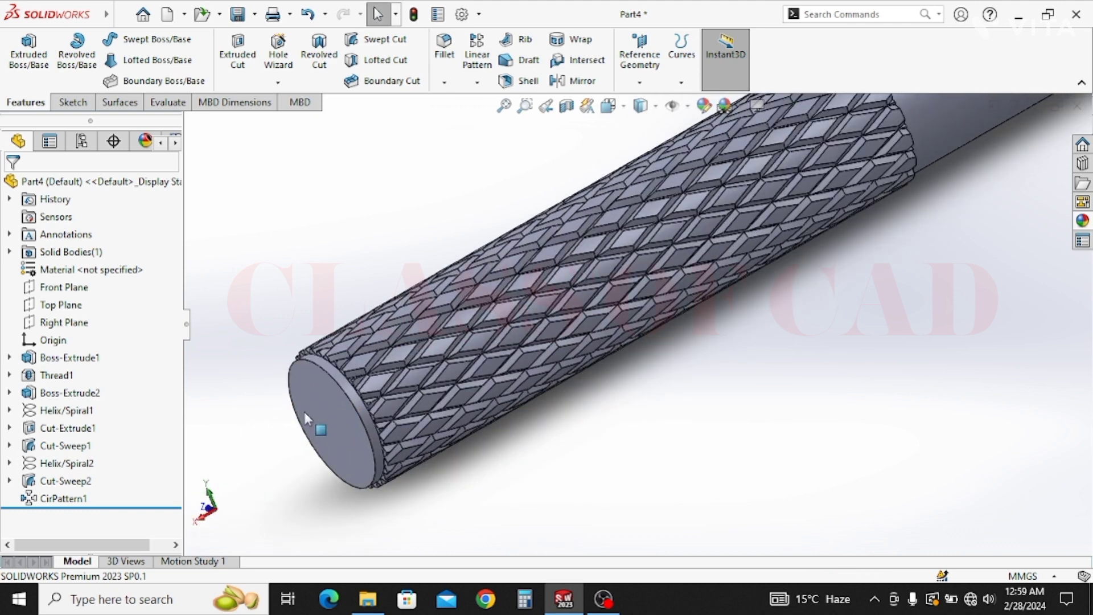
Add an 8 mm high dome to the flat end face of the knurled section.
{"action": "left_click", "coordinate": [333, 391]}
{"action": "left_click", "coordinate": [371, 254]}
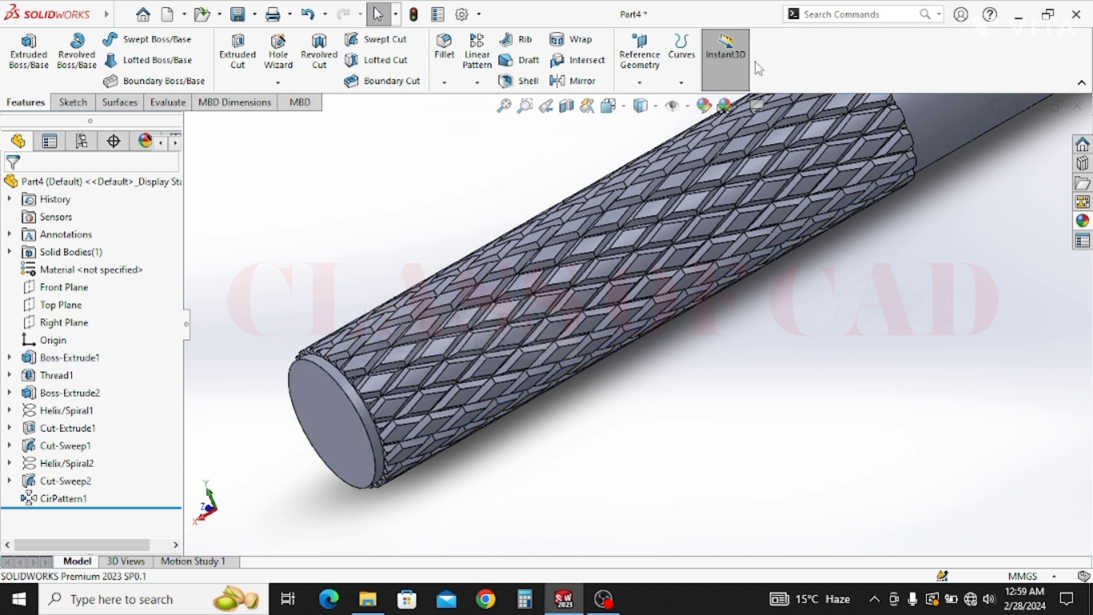
{"action": "left_click", "coordinate": [820, 20]}
{"action": "type", "text": "dOM"}
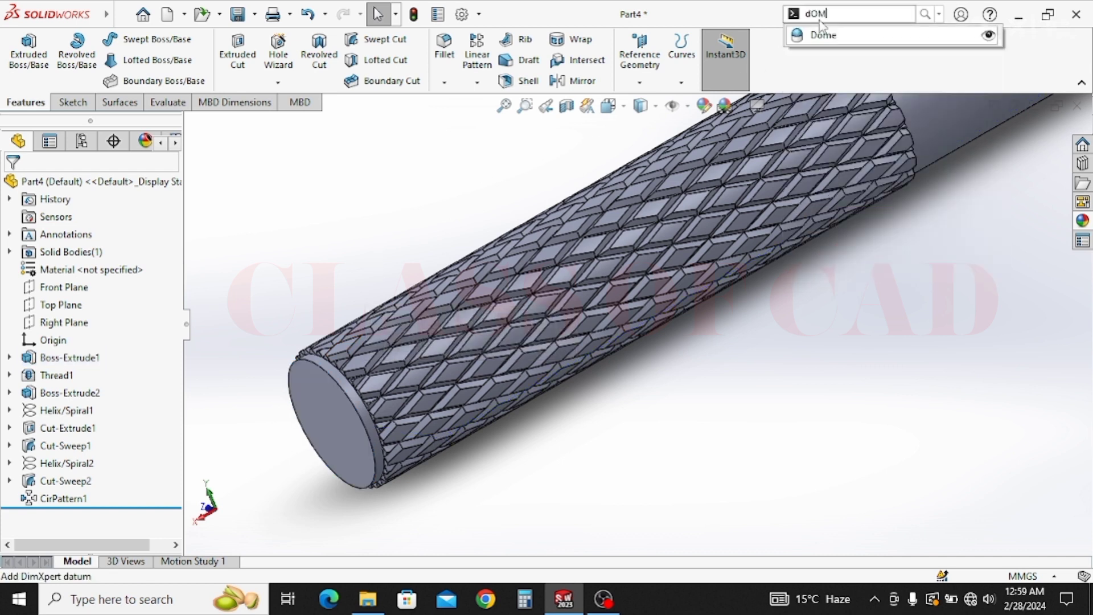
{"action": "left_click", "coordinate": [823, 35]}
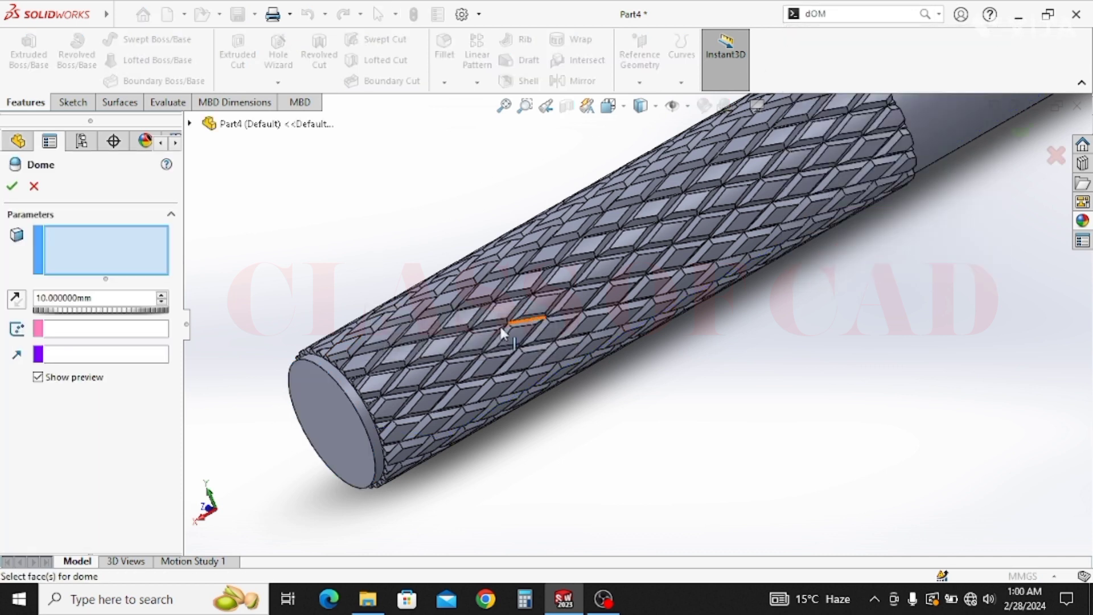
{"action": "left_click", "coordinate": [300, 399]}
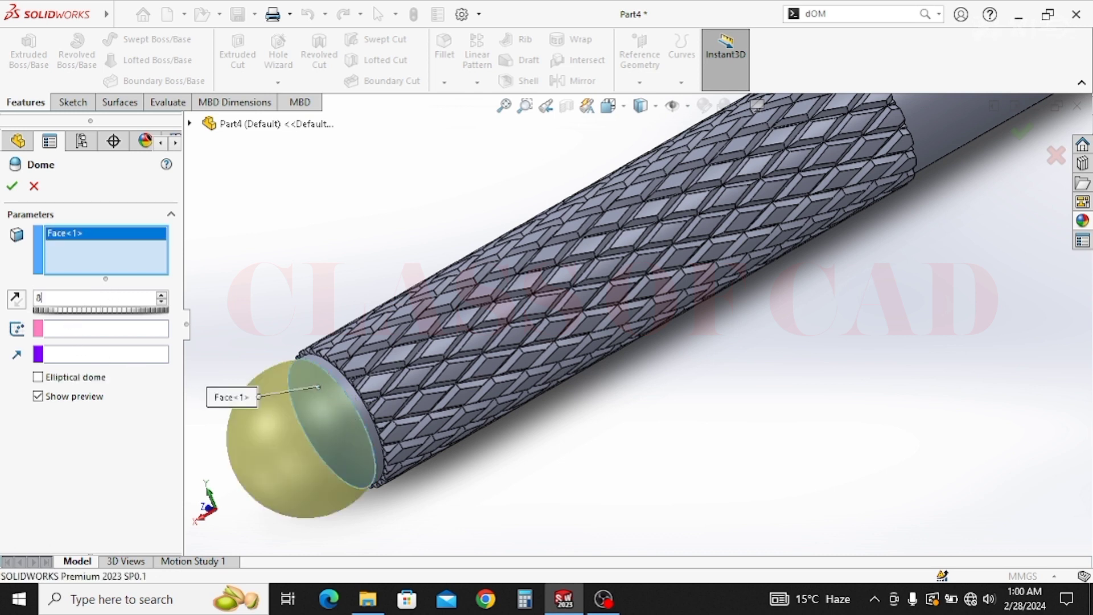
{"action": "type", "text": "8"}
{"action": "key", "text": "Return"}
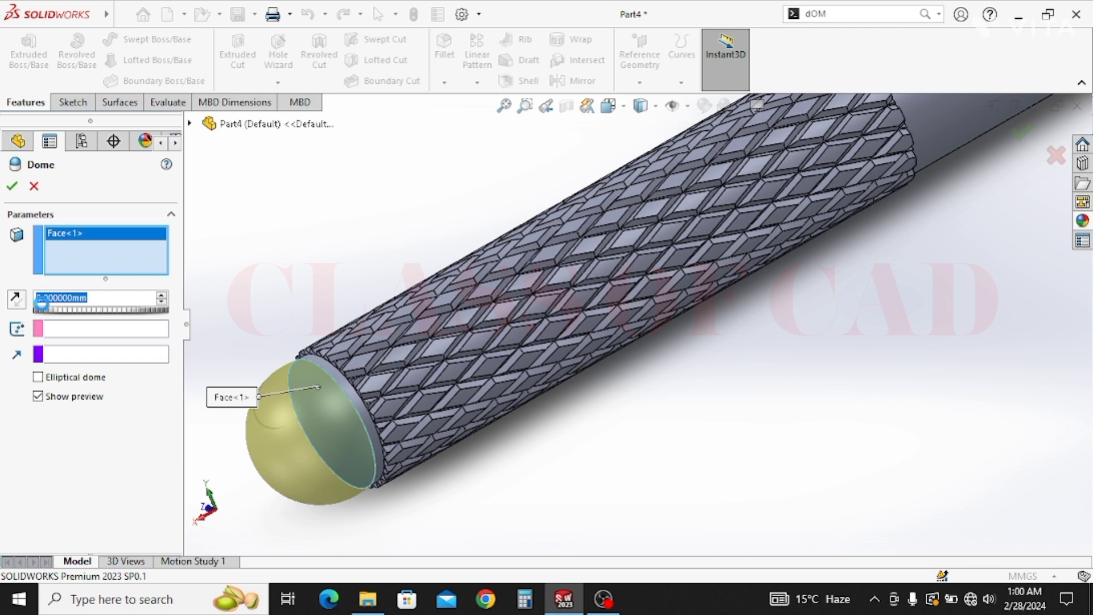
Close the finished rod part without saving it and create a new part.
{"action": "scroll", "coordinate": [325, 368], "scroll_direction": "up", "scroll_amount": 5}
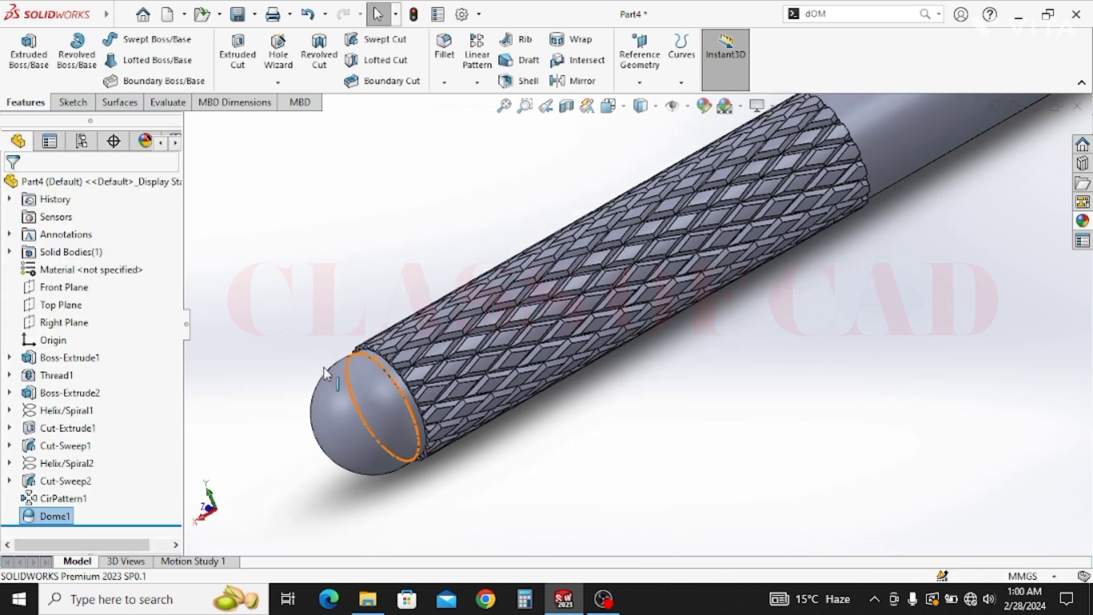
{"action": "middle_click_drag", "start_coordinate": [702, 283], "coordinate": [550, 399]}
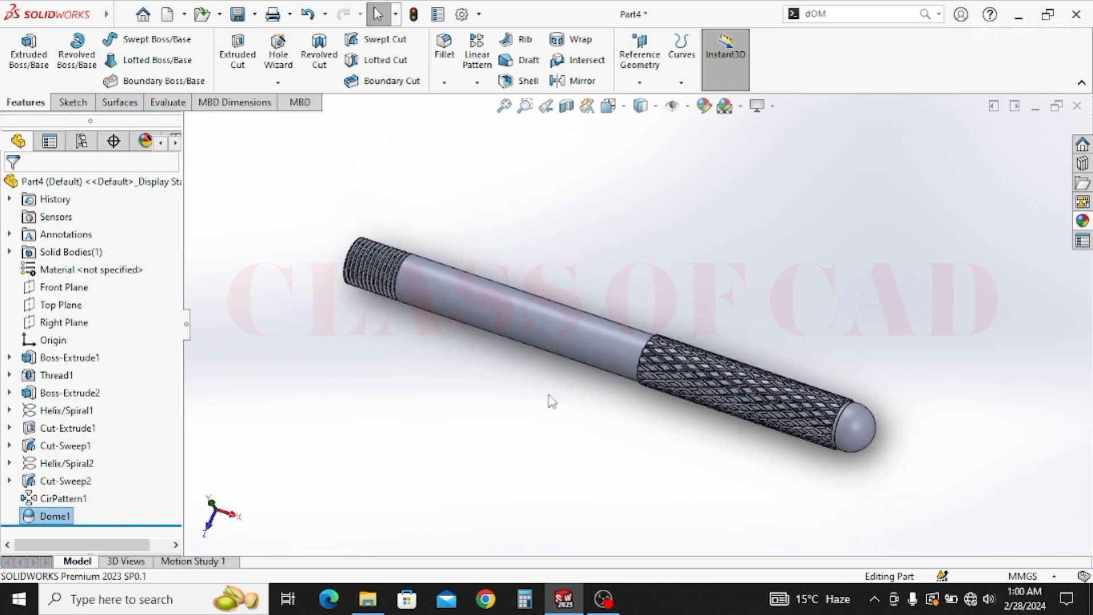
{"action": "middle_click_drag", "start_coordinate": [567, 336], "coordinate": [567, 371]}
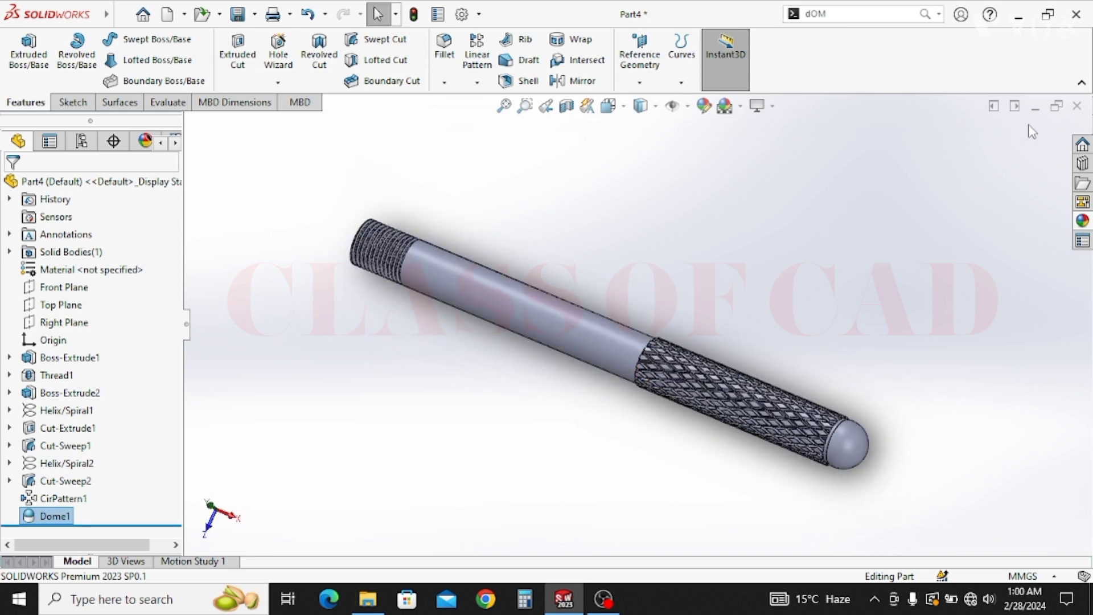
{"action": "left_click", "coordinate": [1076, 107]}
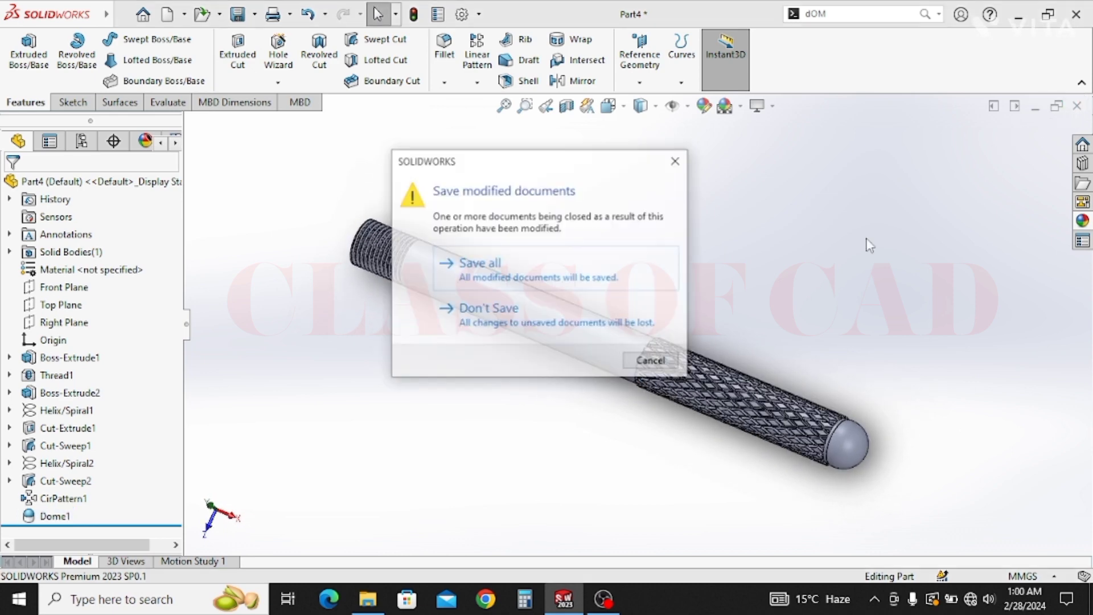
{"action": "left_click", "coordinate": [516, 326]}
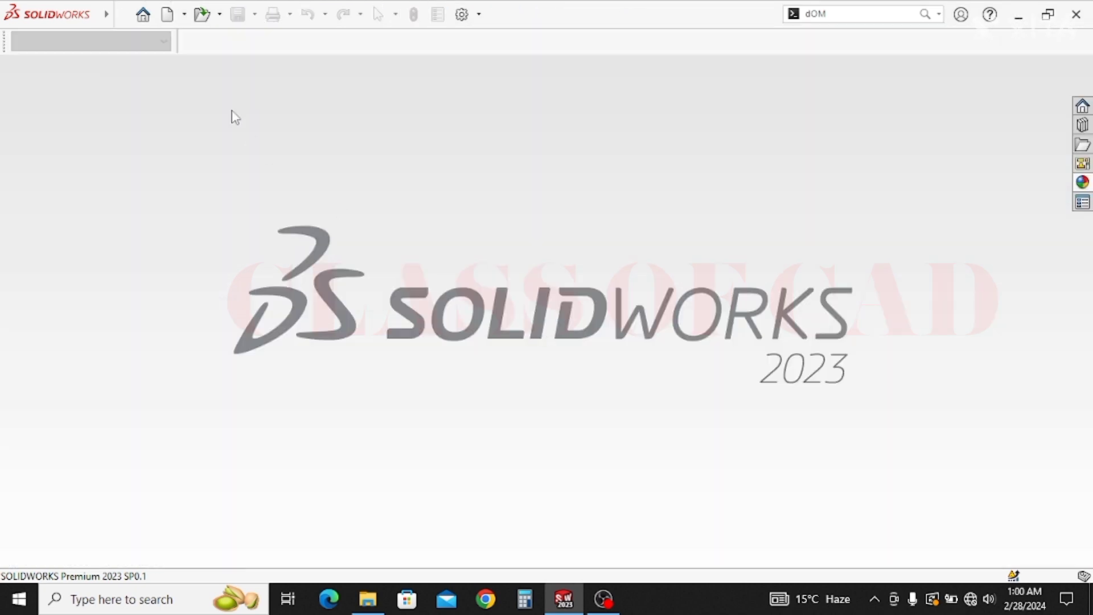
{"action": "left_click", "coordinate": [166, 14]}
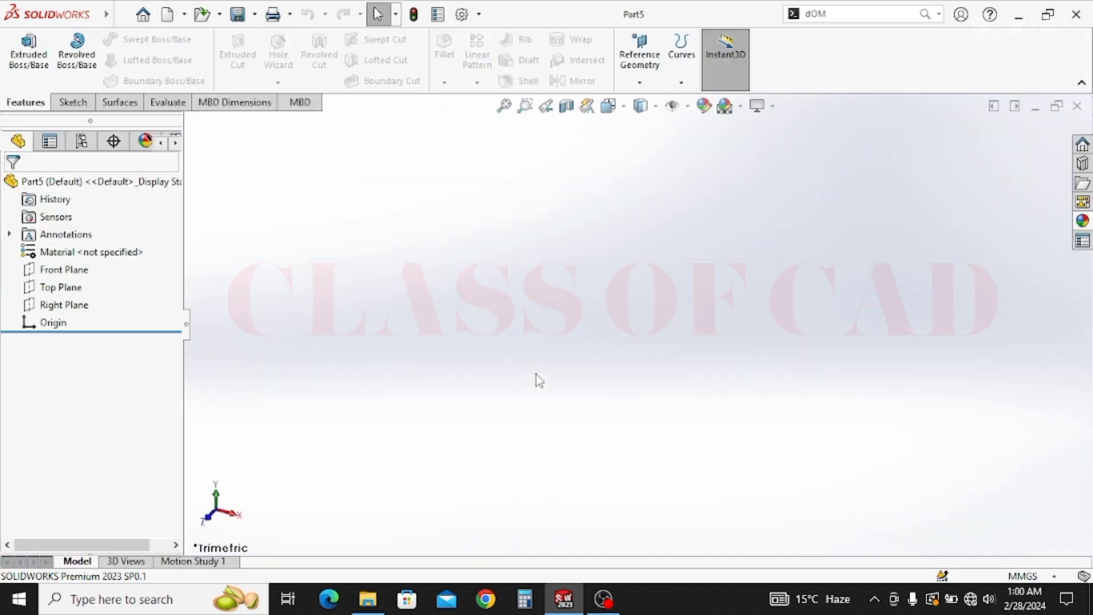
Sketch a circle about 134 mm in diameter on the Top Plane, centred on the origin.
{"action": "left_click", "coordinate": [74, 103]}
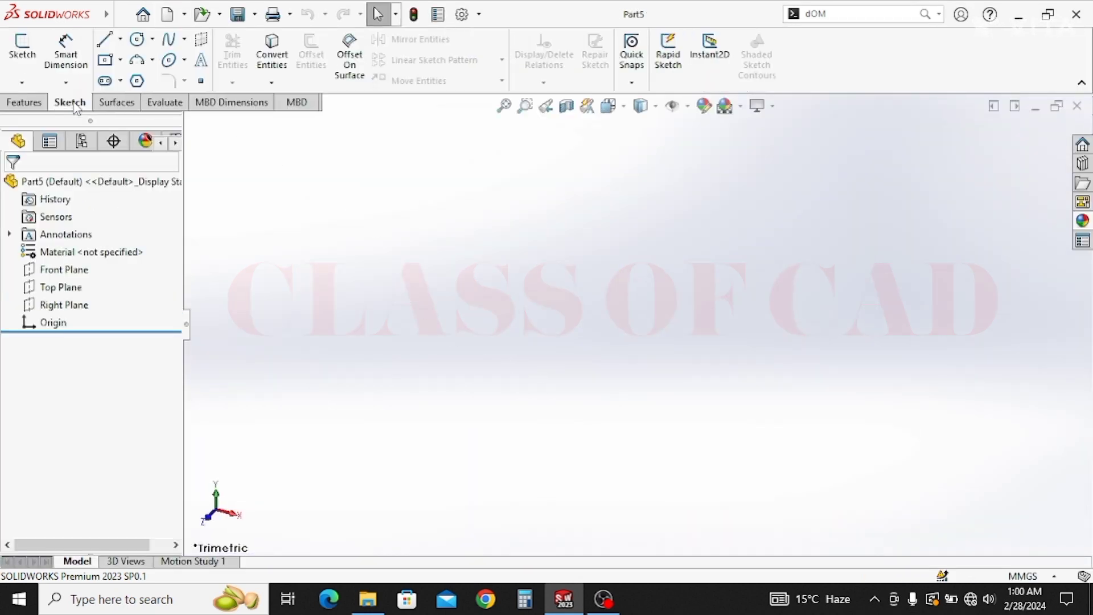
{"action": "left_click", "coordinate": [23, 47]}
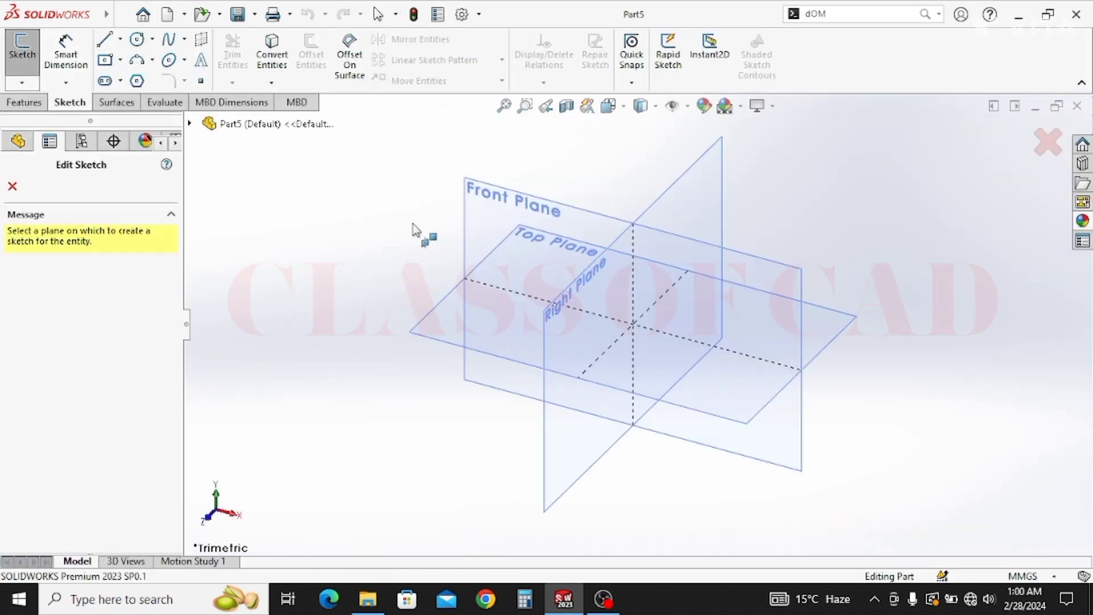
{"action": "left_click", "coordinate": [444, 313]}
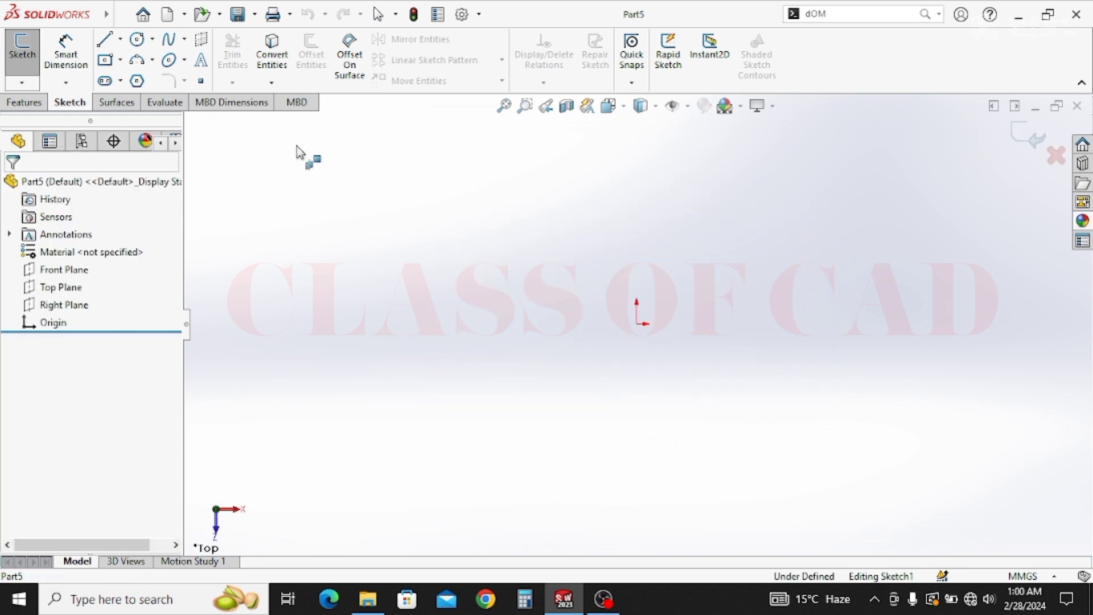
{"action": "left_click", "coordinate": [137, 40]}
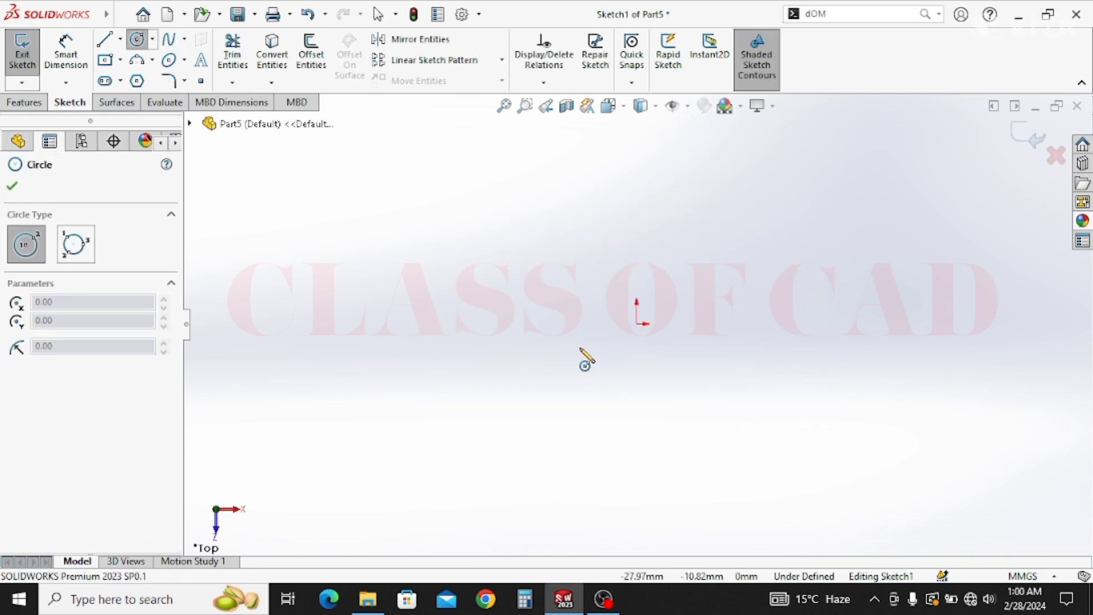
{"action": "left_click", "coordinate": [636, 324]}
{"action": "left_click", "coordinate": [495, 348]}
Dimension the circle's diameter as 59.5 mm.
{"action": "left_click", "coordinate": [67, 55]}
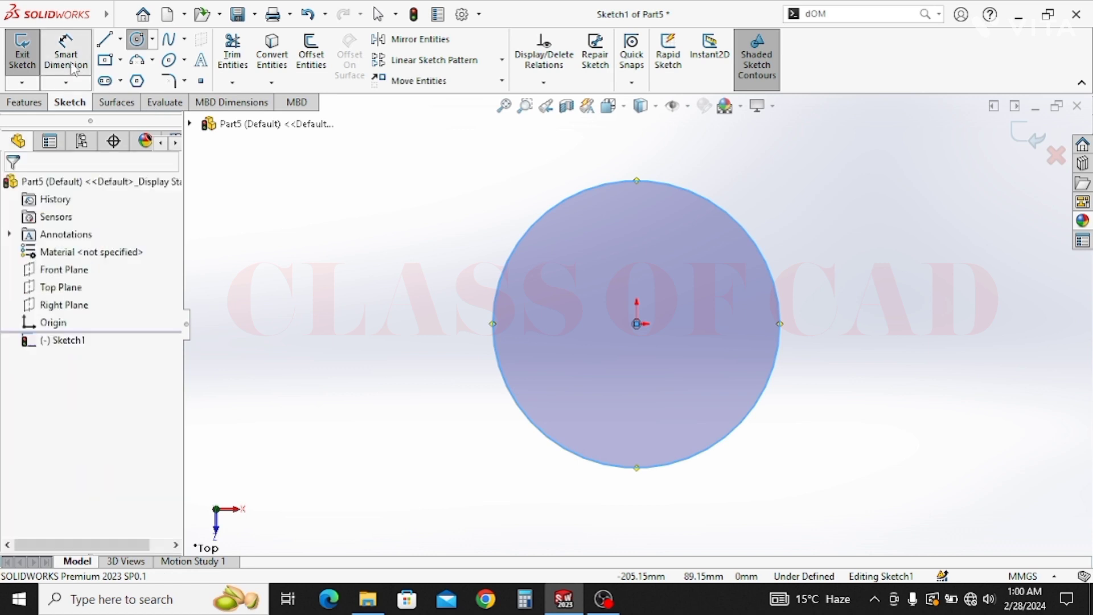
{"action": "left_click", "coordinate": [496, 329]}
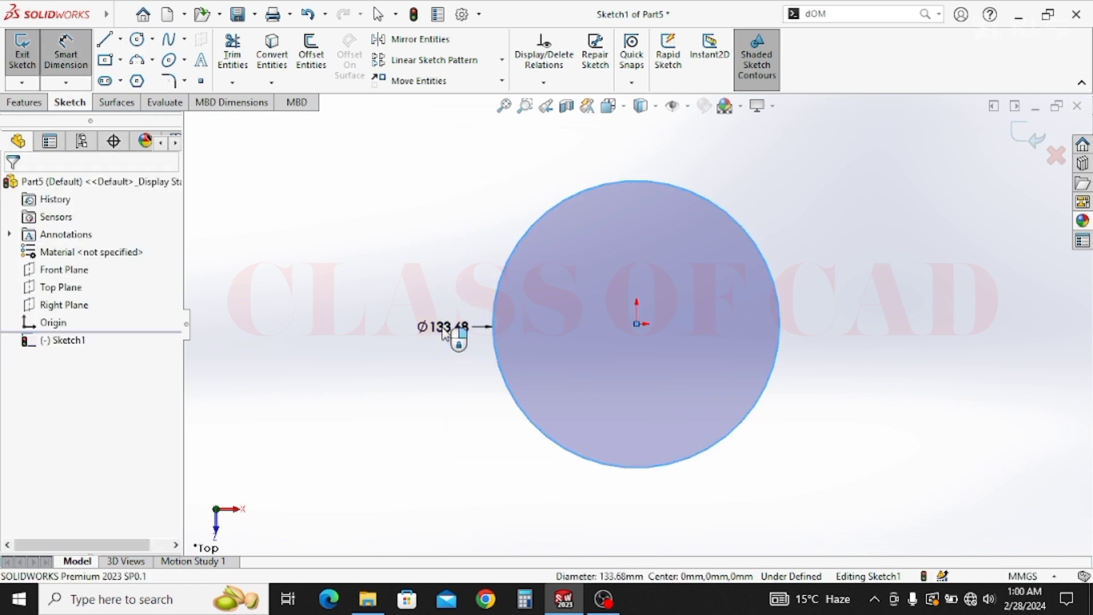
{"action": "left_click", "coordinate": [444, 329]}
{"action": "type", "text": "59"}
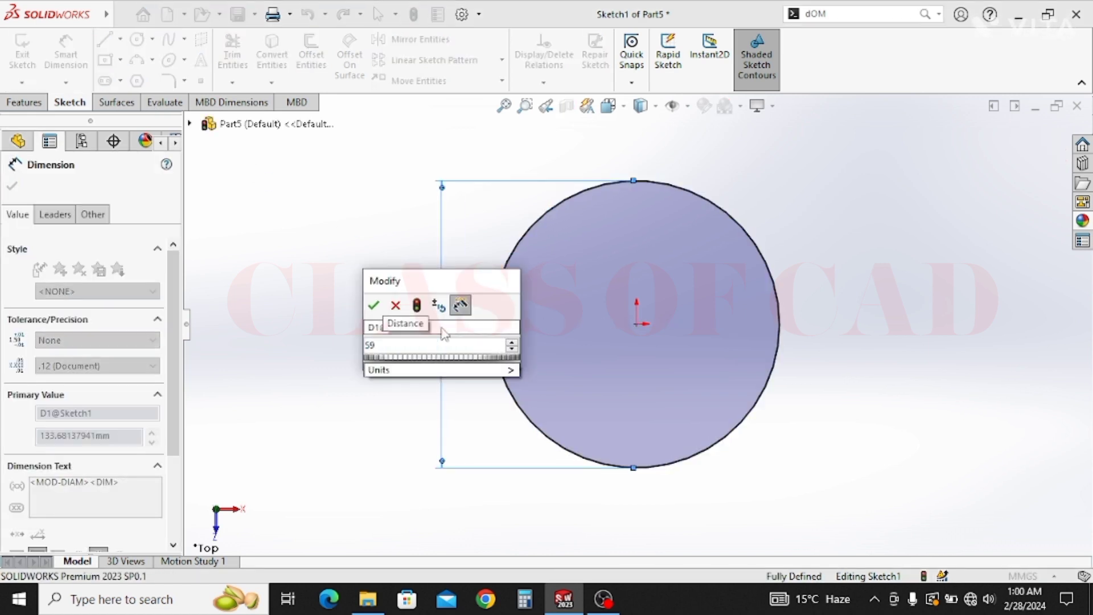
{"action": "type", "text": ".5"}
{"action": "key", "text": "Return"}
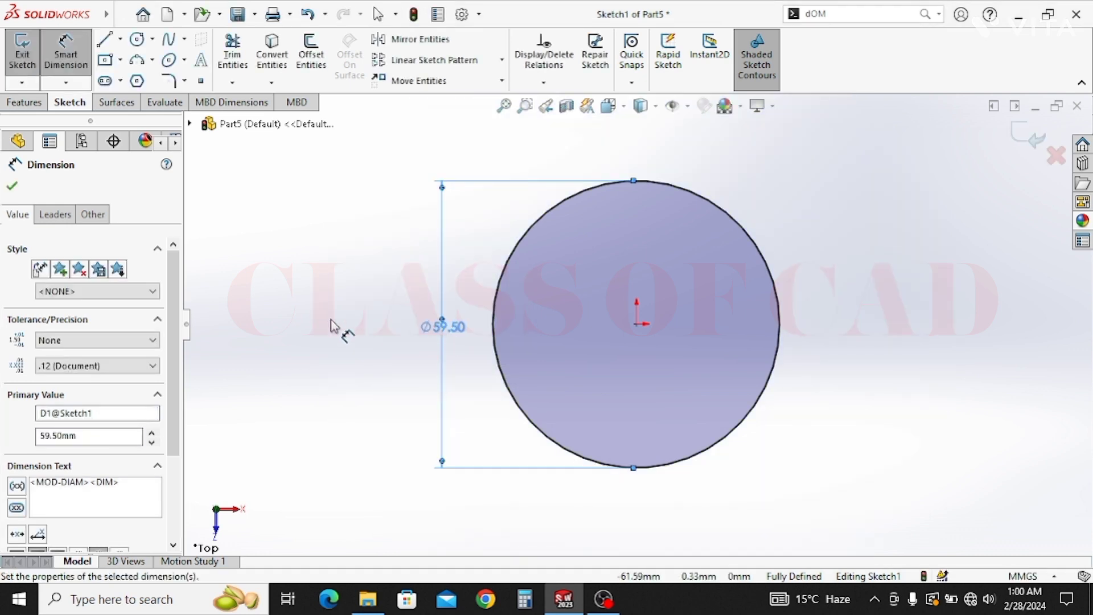
Extrude the 59.5 mm circle 25.2 mm as a Mid Plane boss.
{"action": "left_click", "coordinate": [26, 102]}
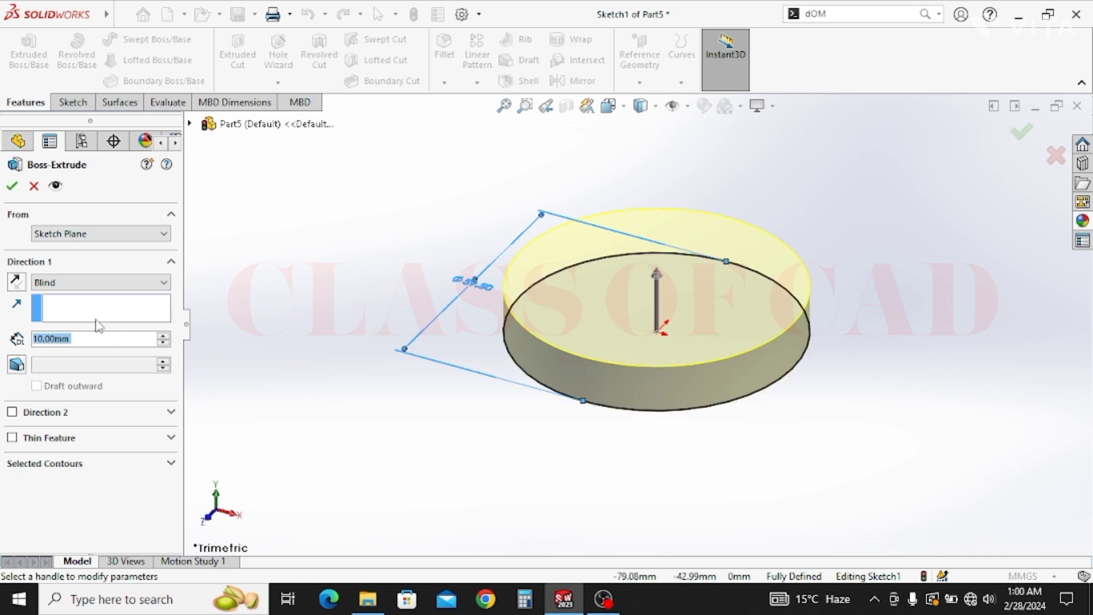
{"action": "key", "text": "Return"}
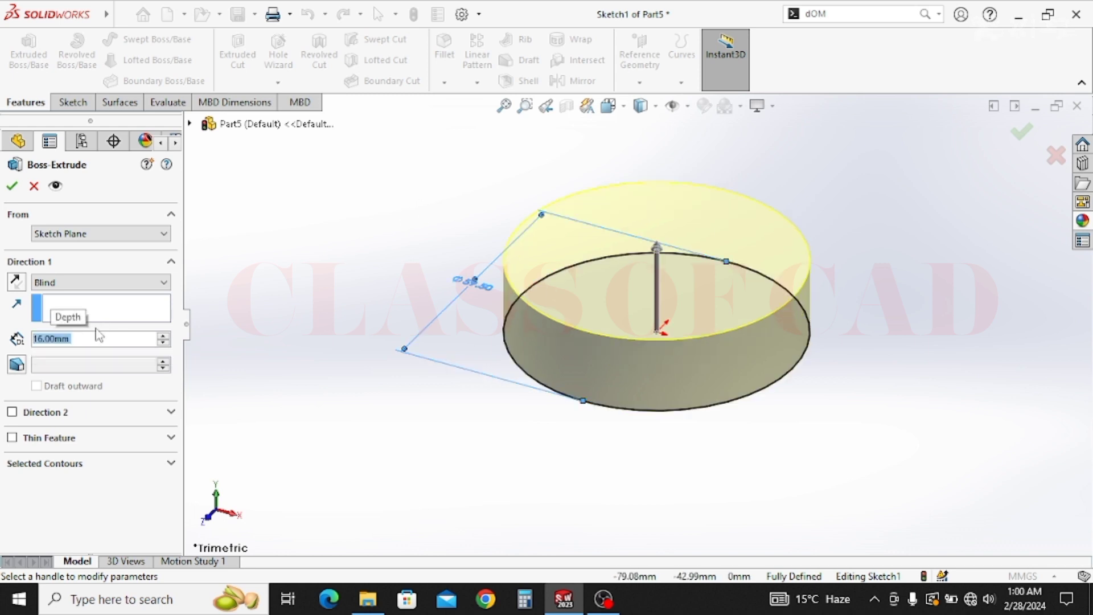
{"action": "type", "text": "25.2"}
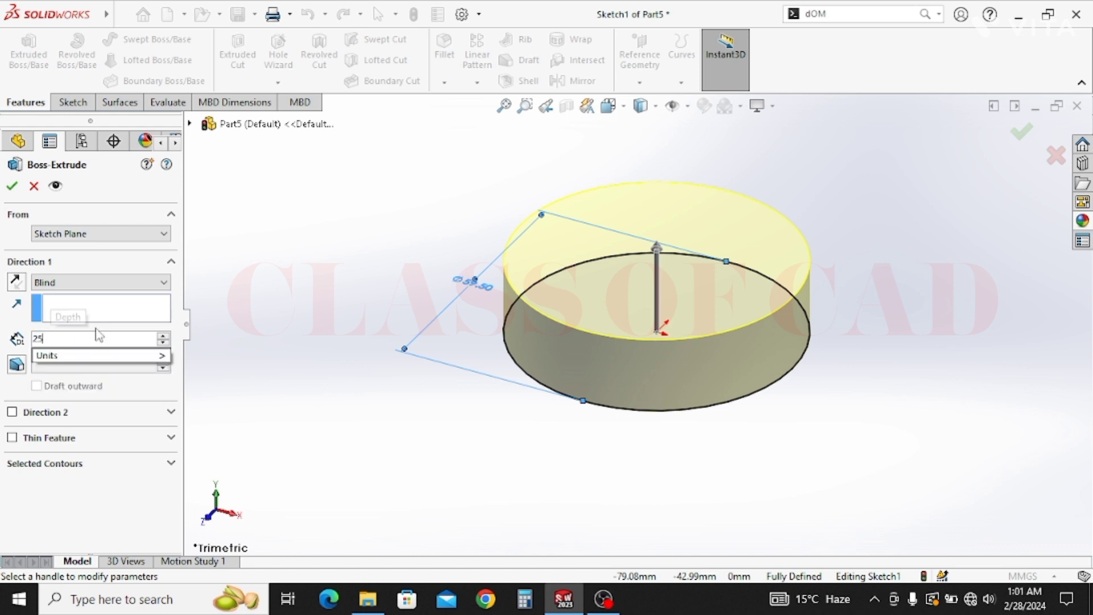
{"action": "key", "text": "Return"}
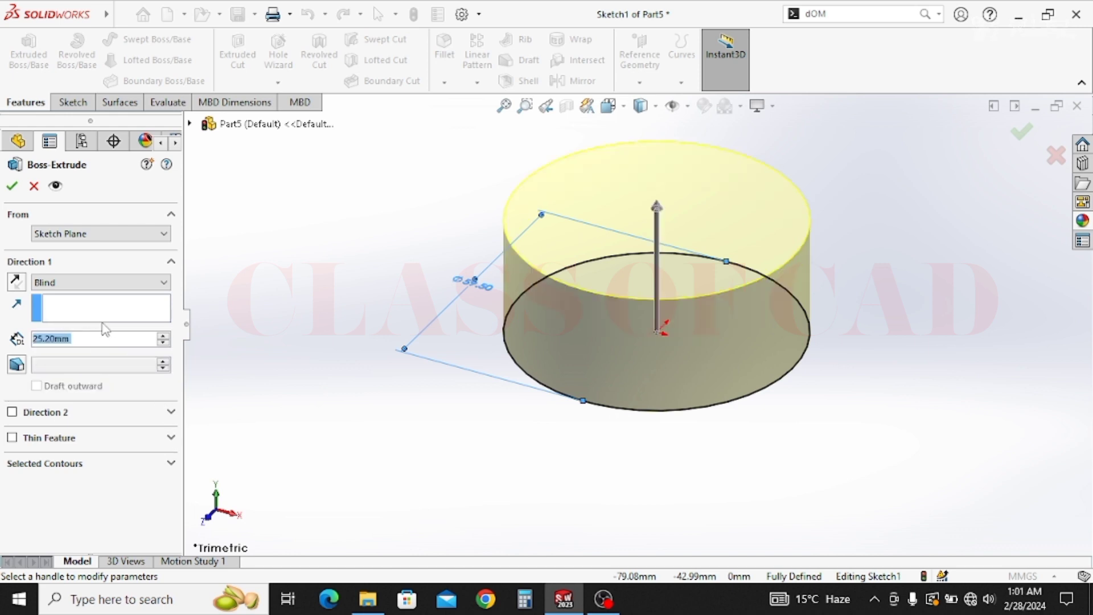
{"action": "left_click", "coordinate": [51, 282]}
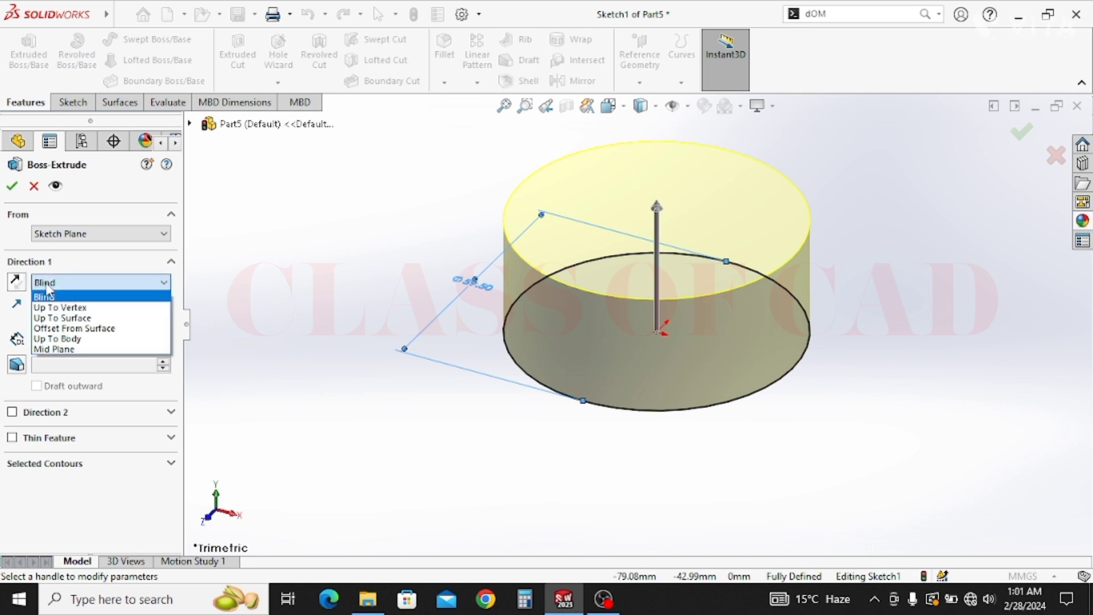
{"action": "left_click", "coordinate": [57, 349]}
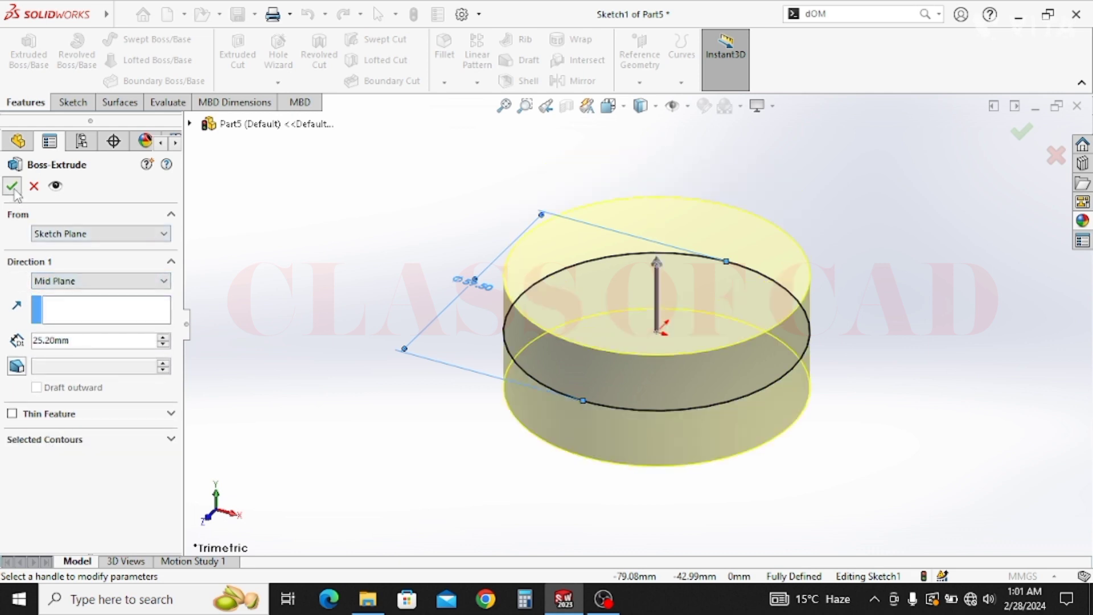
{"action": "left_click", "coordinate": [13, 190]}
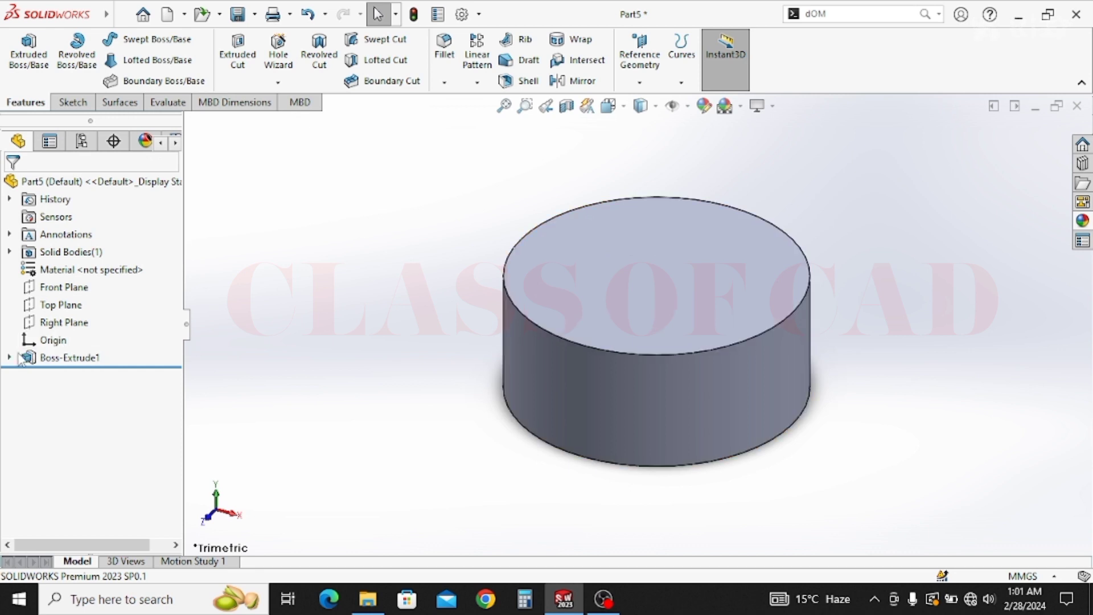
Edit the extrusion's base sketch and add a concentric circle about 16 mm in diameter centred on the origin.
{"action": "left_click", "coordinate": [9, 358]}
{"action": "left_click", "coordinate": [69, 375]}
{"action": "left_click", "coordinate": [80, 326]}
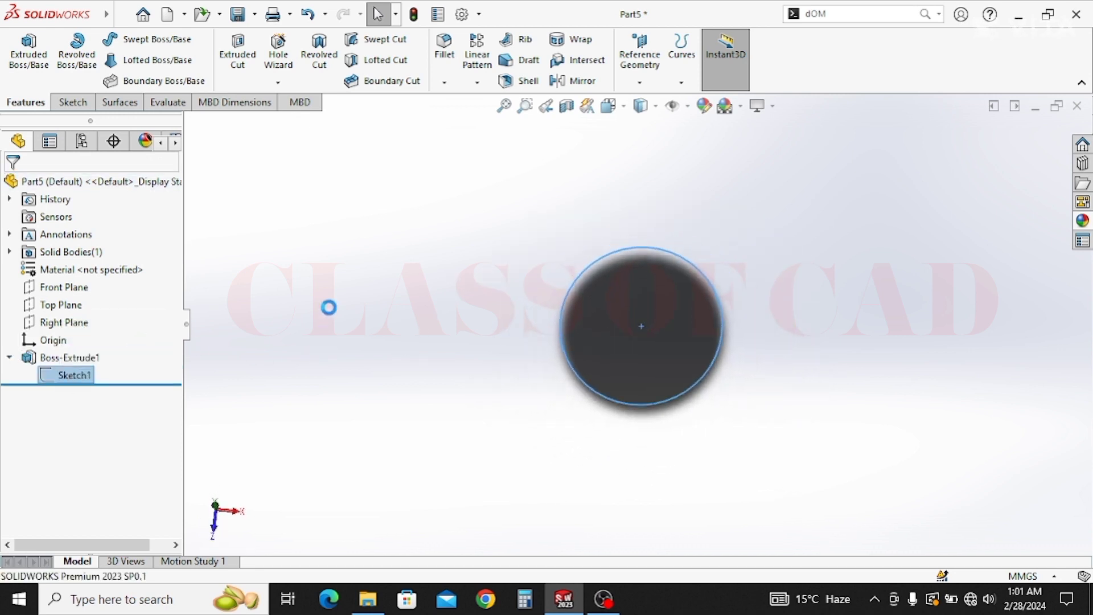
{"action": "left_click", "coordinate": [137, 39]}
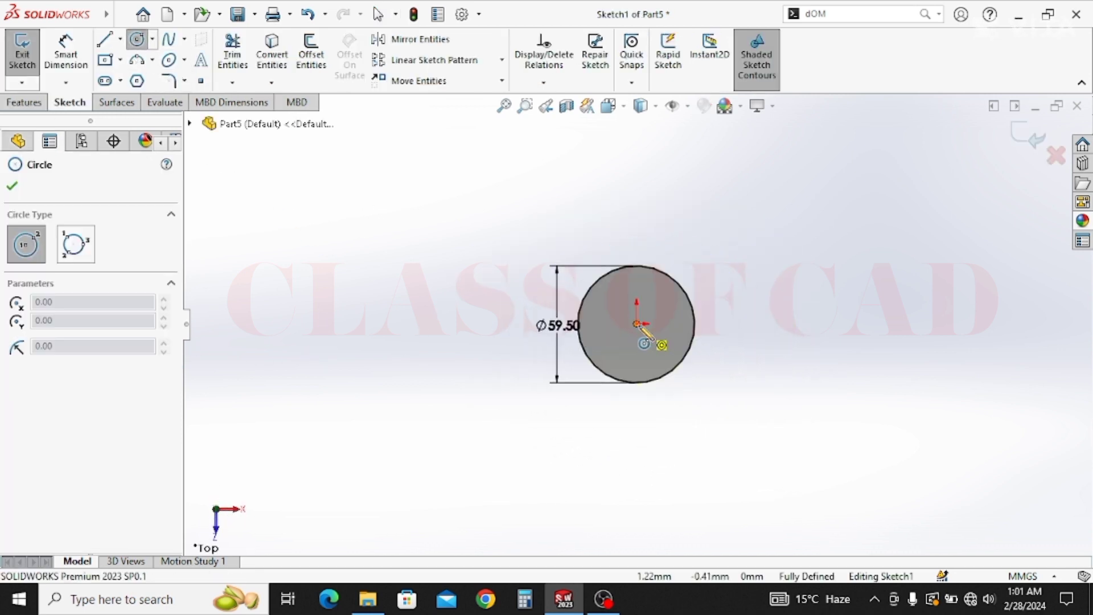
{"action": "left_click_drag", "start_coordinate": [636, 323], "coordinate": [652, 323]}
Dimension the inner circle's diameter as 16 mm and exit the sketch to update the part with a centre hole.
{"action": "left_click", "coordinate": [66, 52]}
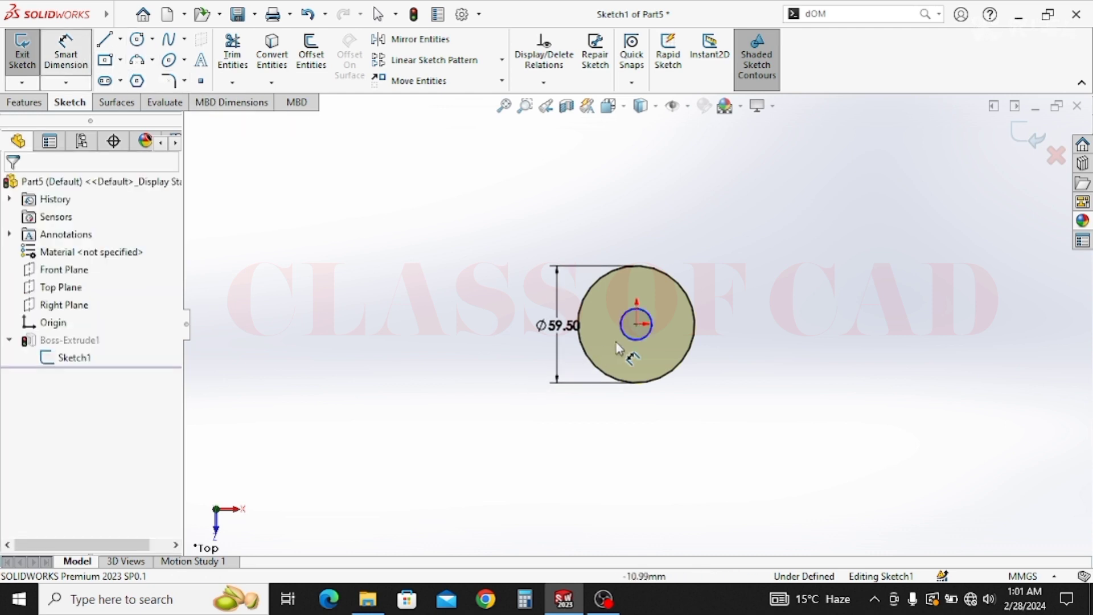
{"action": "left_click", "coordinate": [648, 338]}
{"action": "left_click", "coordinate": [763, 345]}
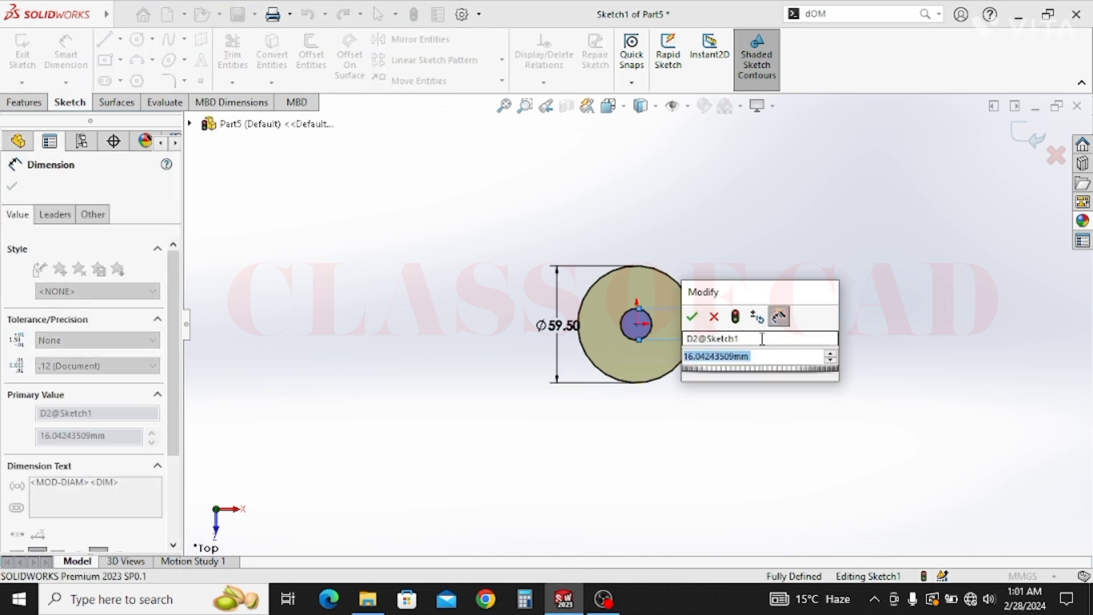
{"action": "key", "text": "Return"}
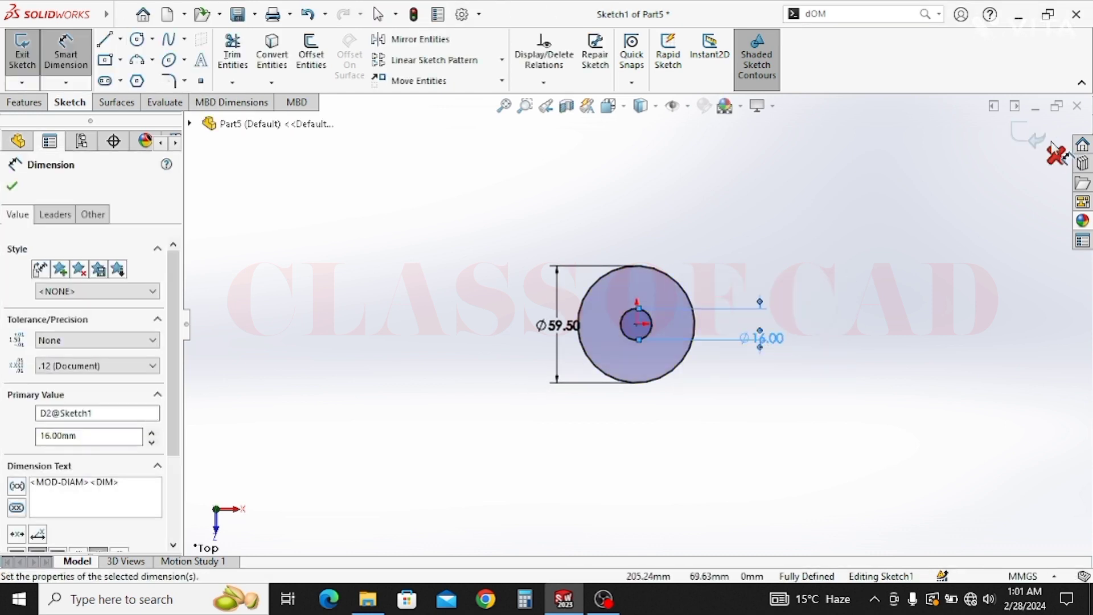
{"action": "left_click", "coordinate": [1024, 132]}
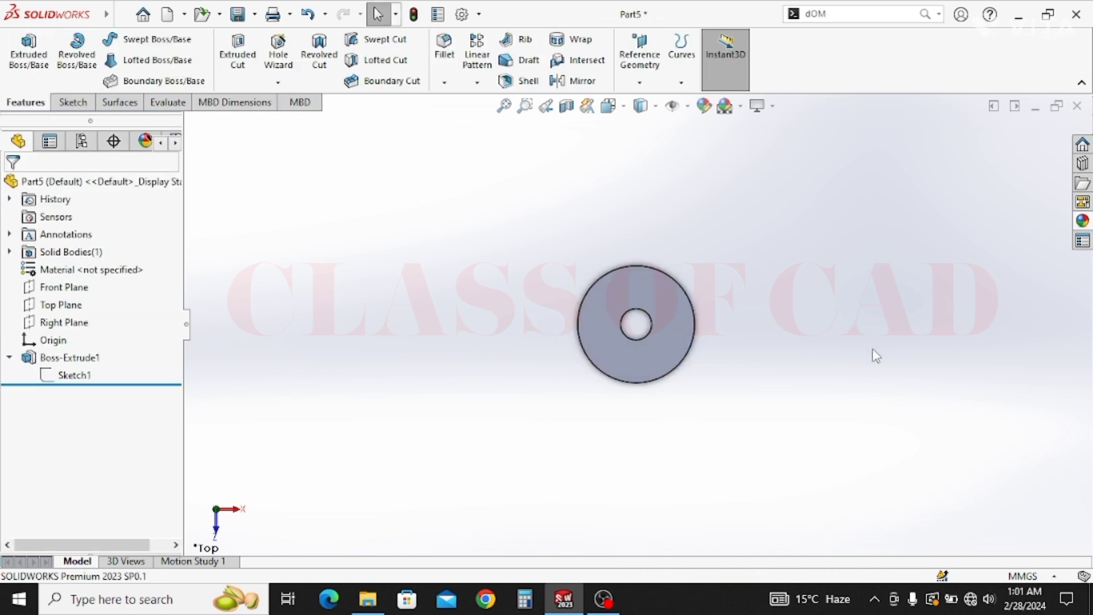
Open a new sketch on the top annular face of the cylinder.
{"action": "middle_click_drag", "start_coordinate": [661, 381], "coordinate": [675, 269]}
{"action": "left_click", "coordinate": [671, 278]}
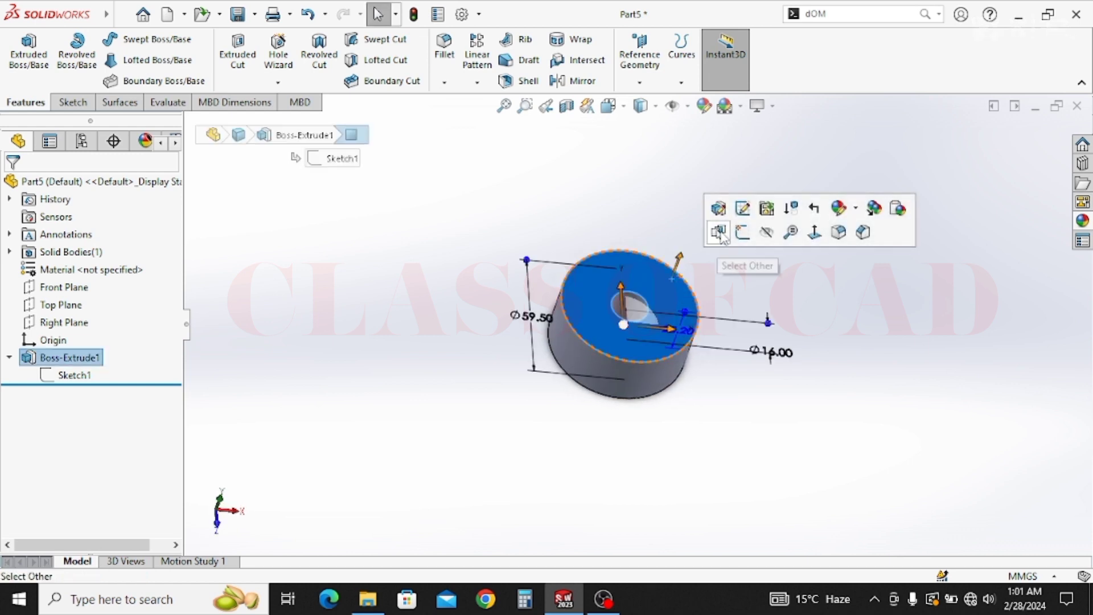
{"action": "left_click", "coordinate": [742, 233]}
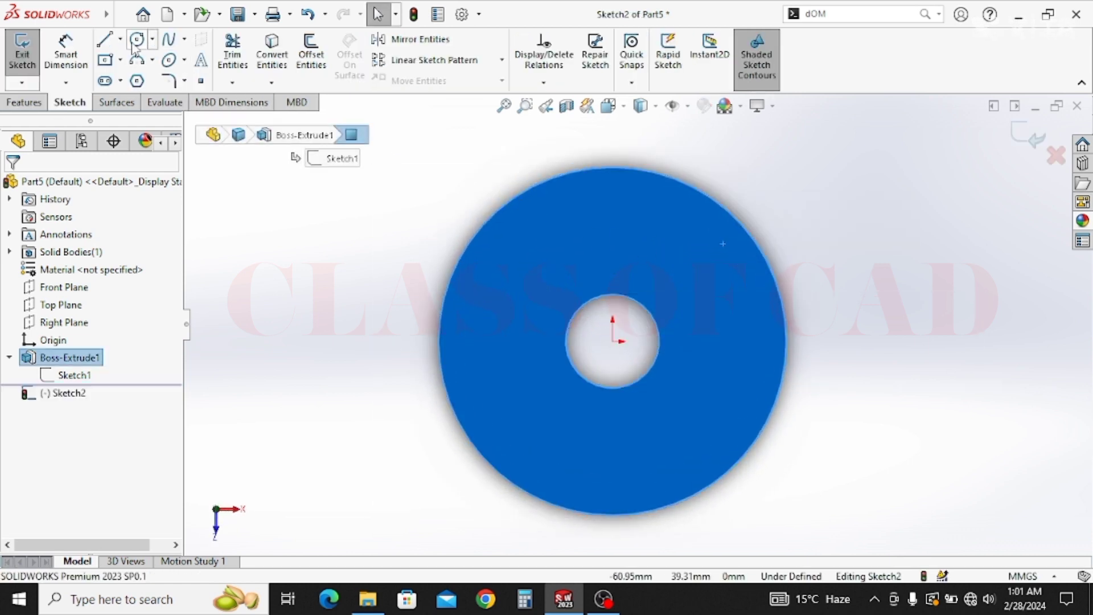
{"action": "left_click", "coordinate": [111, 47]}
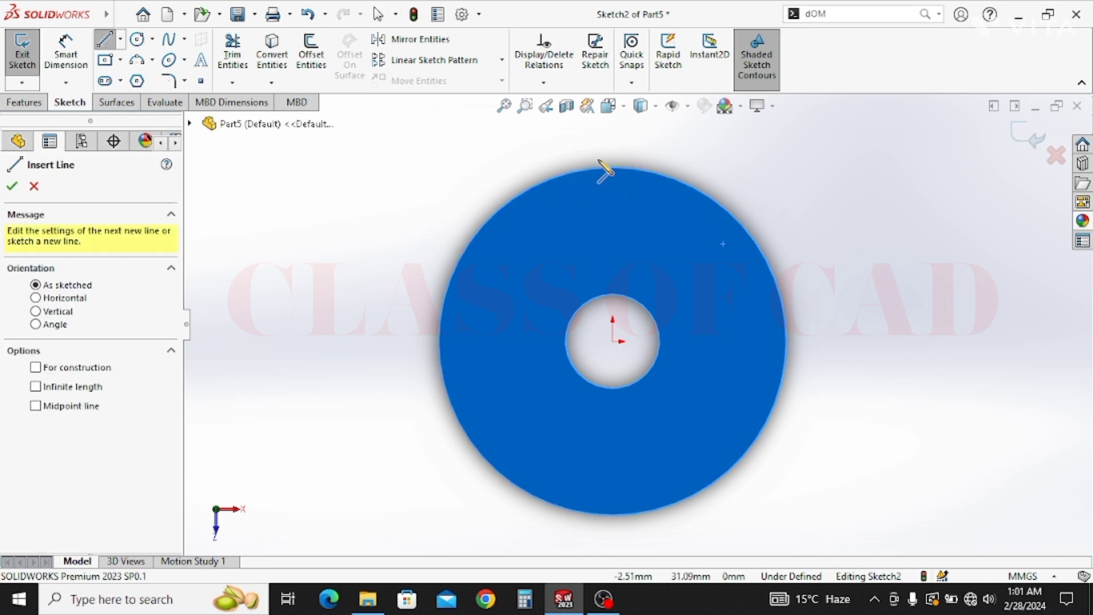
{"action": "left_click", "coordinate": [609, 171]}
{"action": "key", "text": "Escape"}
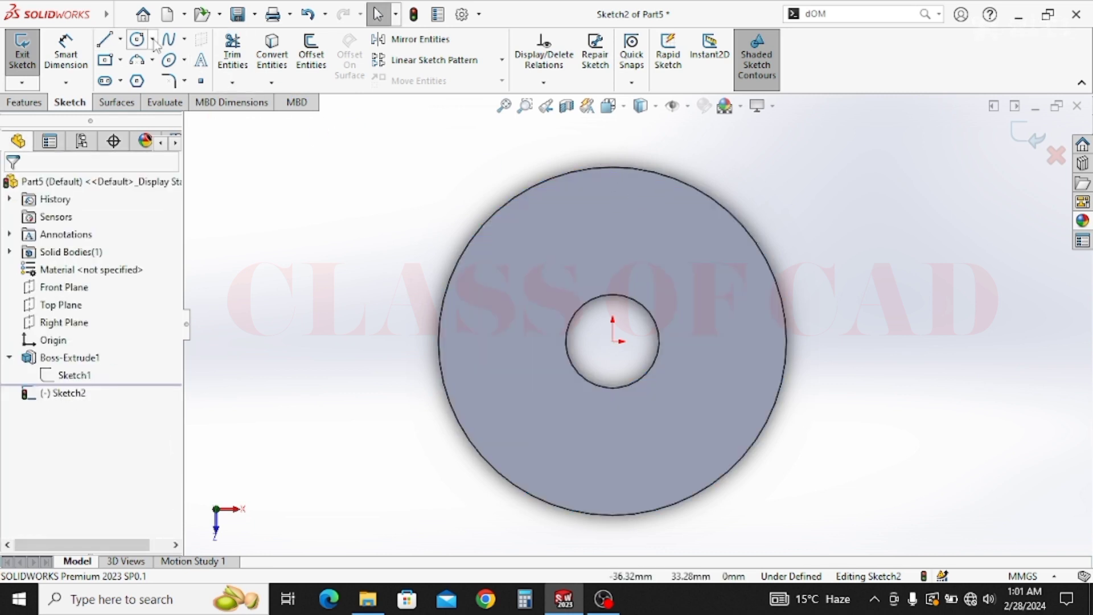
Sketch a vertical centerline from the origin to just beyond the face's outer edge.
{"action": "left_click", "coordinate": [120, 40]}
{"action": "left_click", "coordinate": [132, 78]}
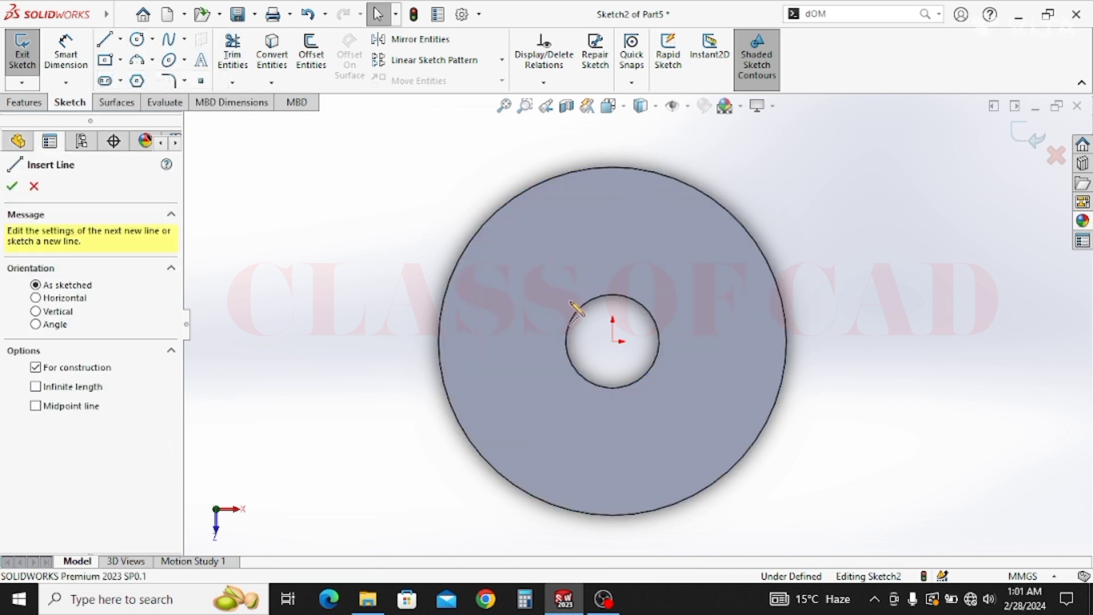
{"action": "left_click", "coordinate": [612, 342]}
{"action": "left_click", "coordinate": [613, 148]}
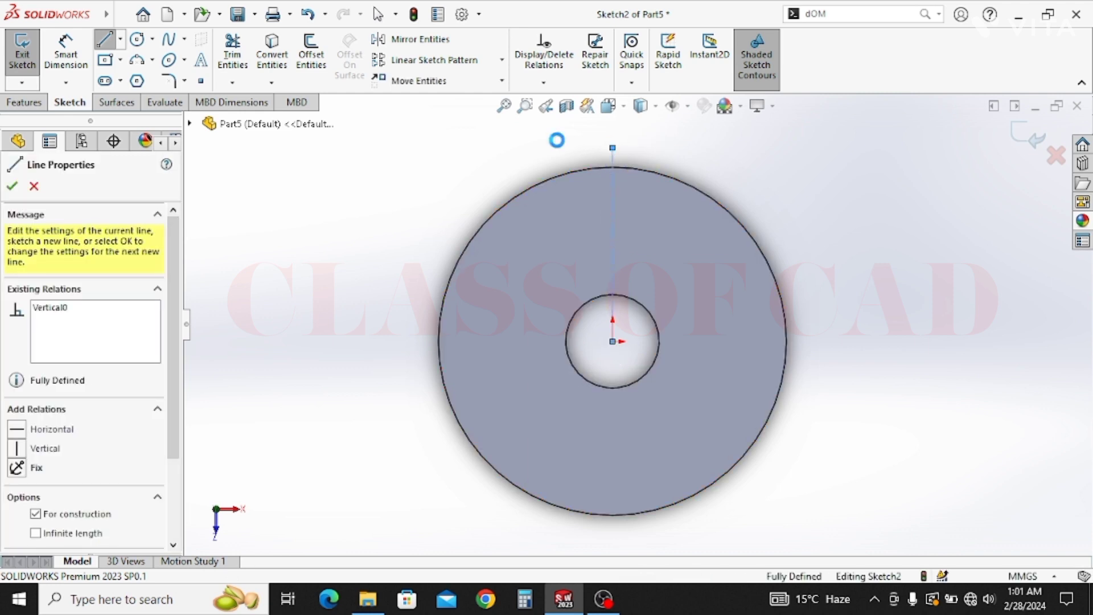
{"action": "key", "text": "Escape"}
Sketch a V of two lines, each about 3.8 mm long, from the outer edge to the centerline and back to the edge.
{"action": "left_click", "coordinate": [104, 39]}
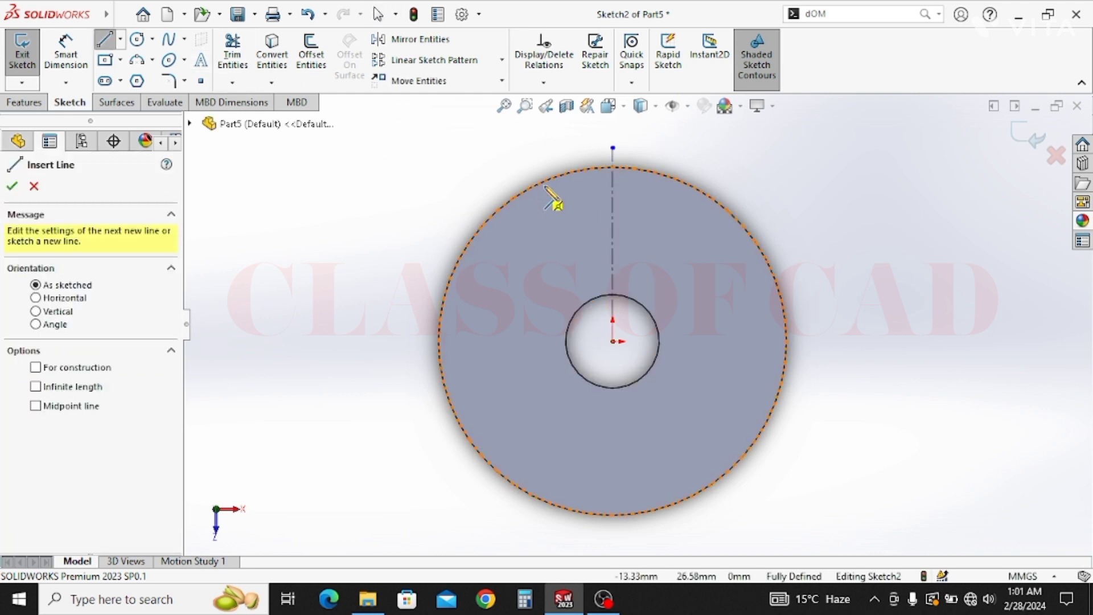
{"action": "left_click", "coordinate": [598, 170]}
{"action": "left_click", "coordinate": [613, 183]}
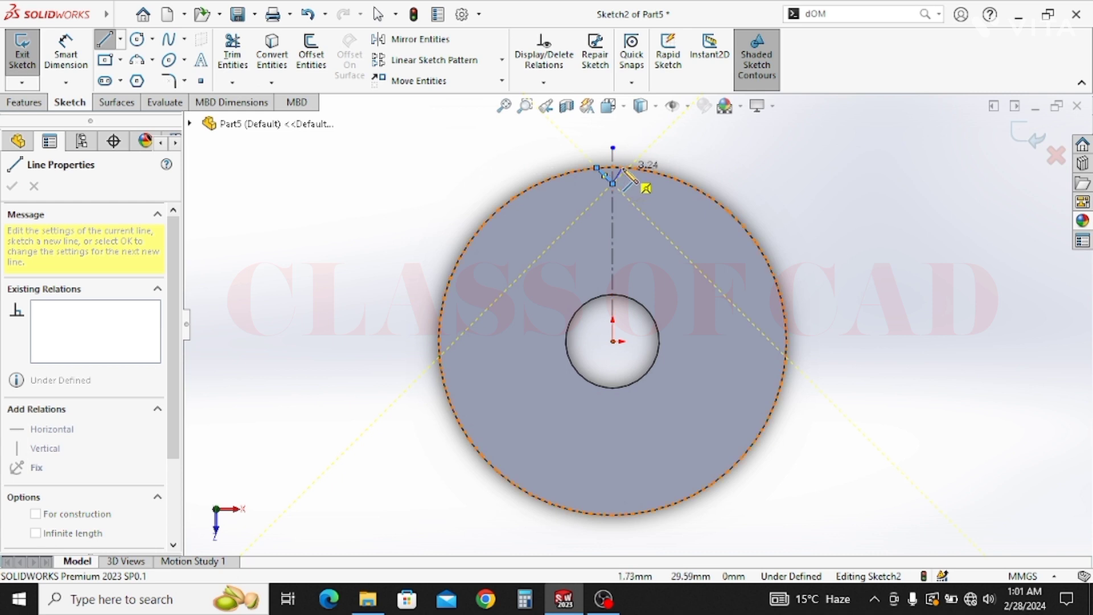
{"action": "left_click", "coordinate": [629, 167]}
{"action": "key", "text": "Escape"}
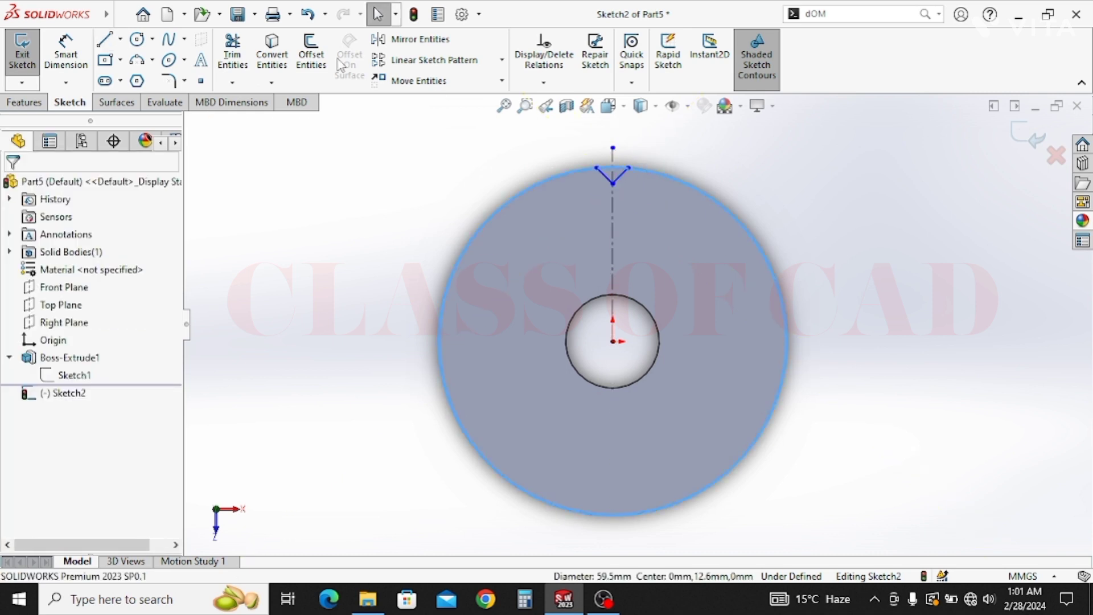
Convert the face's outer edge into the sketch and trim it to the short arc closing the V.
{"action": "left_click", "coordinate": [233, 54]}
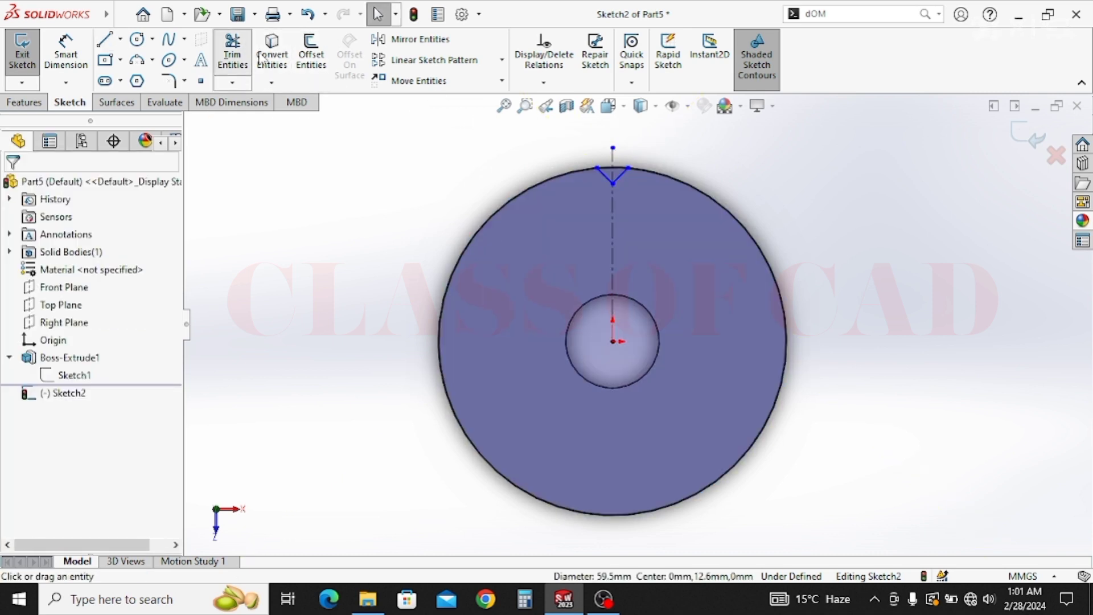
{"action": "left_click", "coordinate": [538, 183]}
{"action": "scroll", "coordinate": [605, 182], "scroll_direction": "down", "scroll_amount": 4}
{"action": "key", "text": "Escape"}
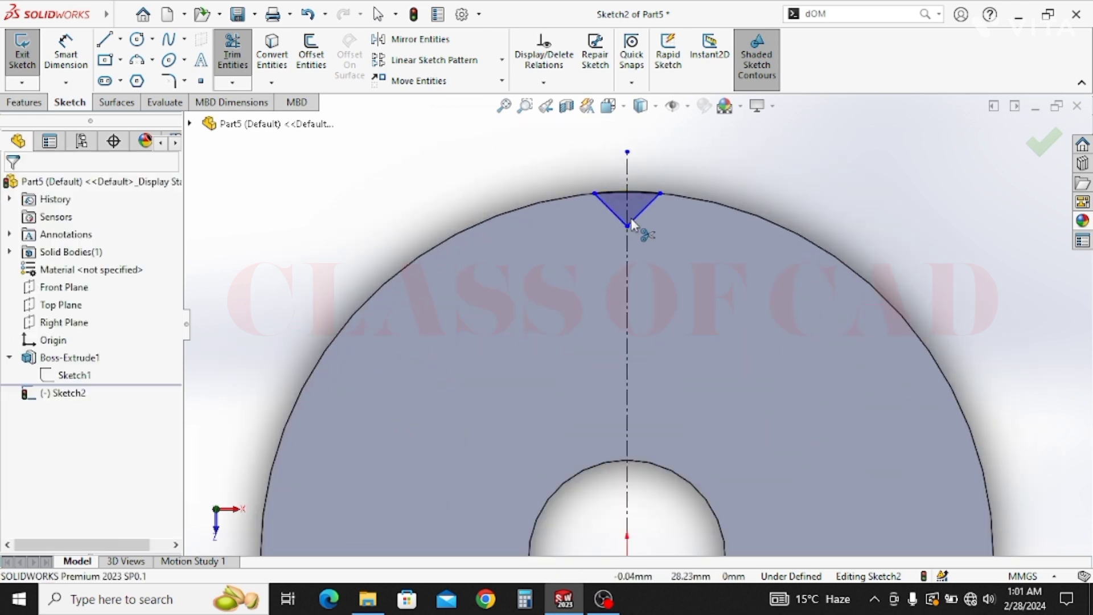
Make the two V lines symmetric about the vertical centerline.
{"action": "left_click", "coordinate": [618, 219]}
{"action": "left_click", "coordinate": [644, 210], "text": "ctrl"}
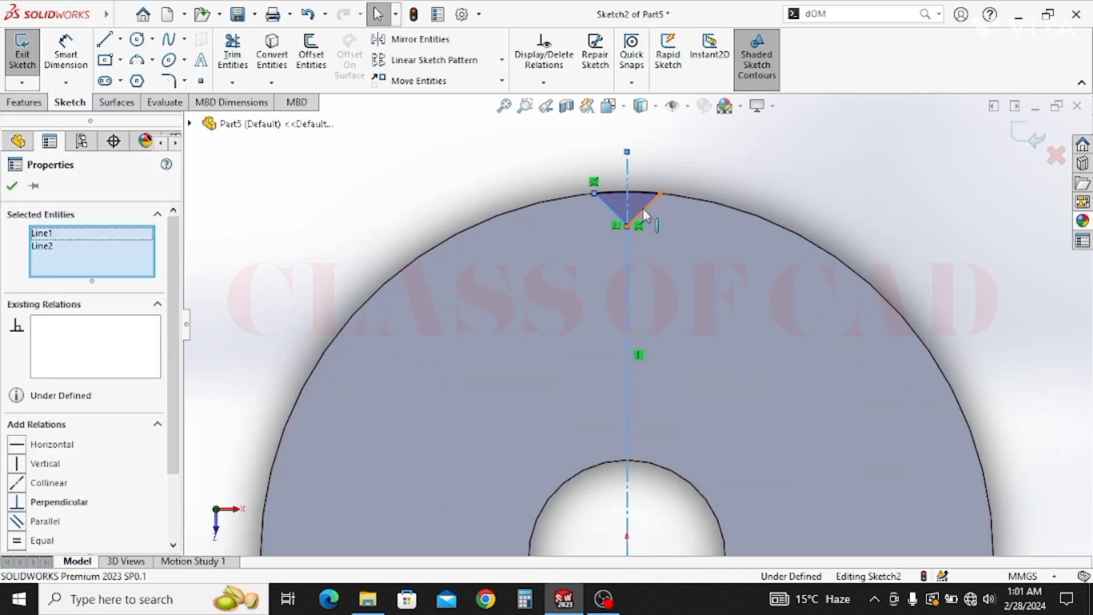
{"action": "left_click", "coordinate": [650, 212]}
{"action": "left_click", "coordinate": [644, 210], "text": "ctrl"}
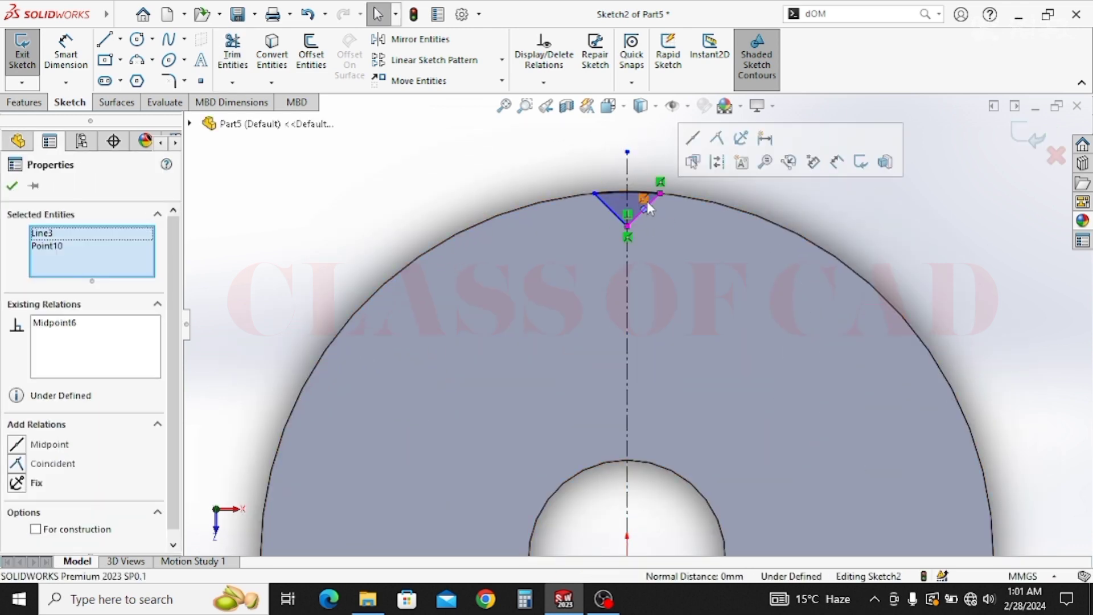
{"action": "left_click", "coordinate": [751, 197]}
{"action": "left_click", "coordinate": [628, 203]}
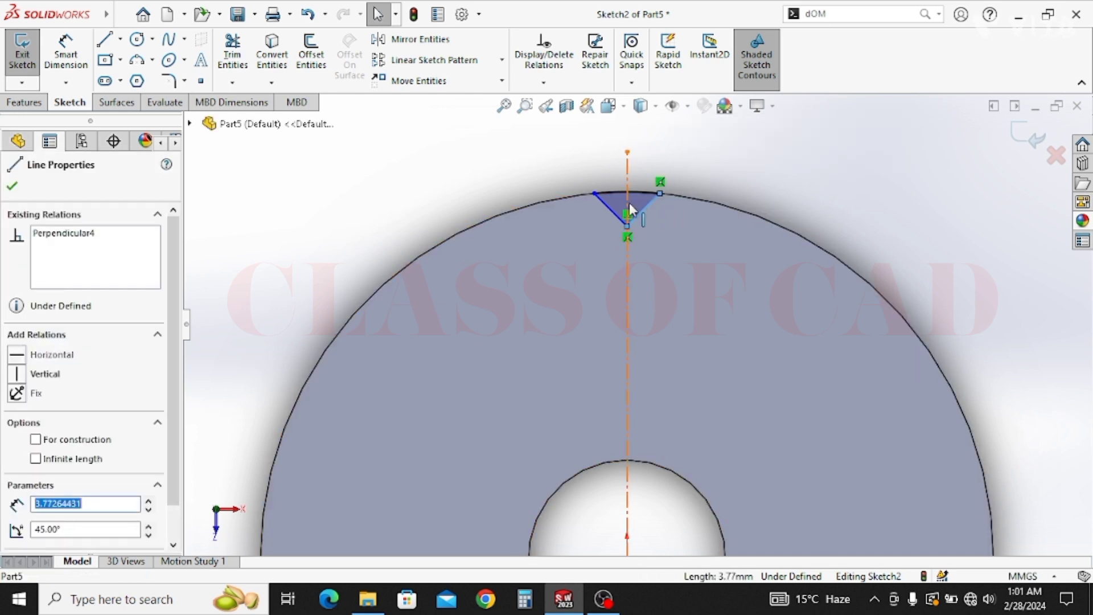
{"action": "left_click", "coordinate": [612, 209], "text": "ctrl"}
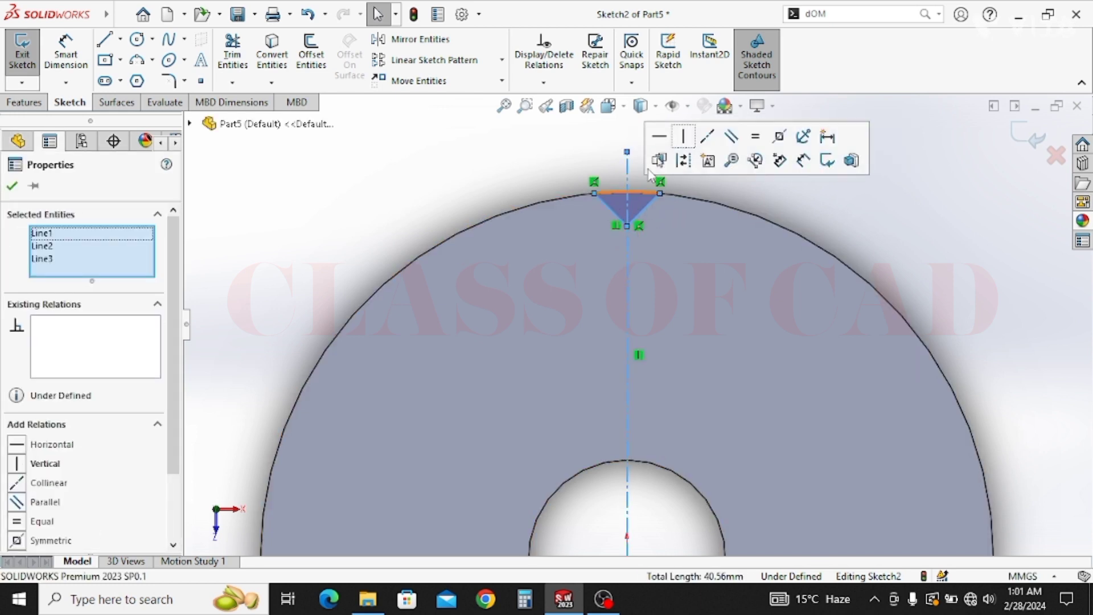
{"action": "left_click", "coordinate": [780, 137]}
{"action": "left_click", "coordinate": [780, 195]}
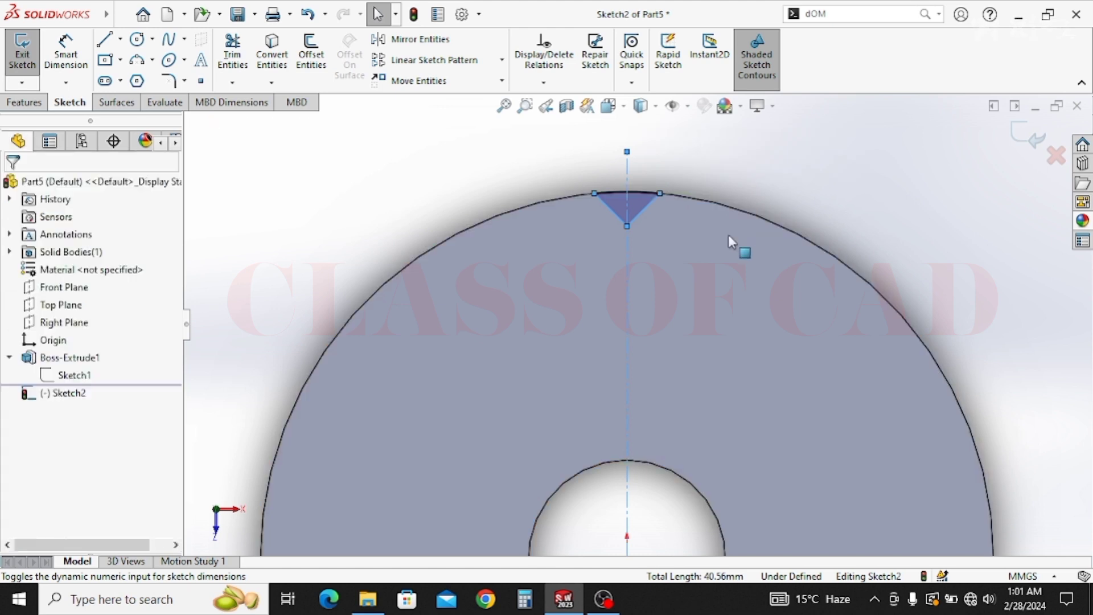
Cut the V profile through the cylinder's full 25.2 mm thickness and show the part in isometric view.
{"action": "scroll", "coordinate": [624, 239], "scroll_direction": "up", "scroll_amount": 4}
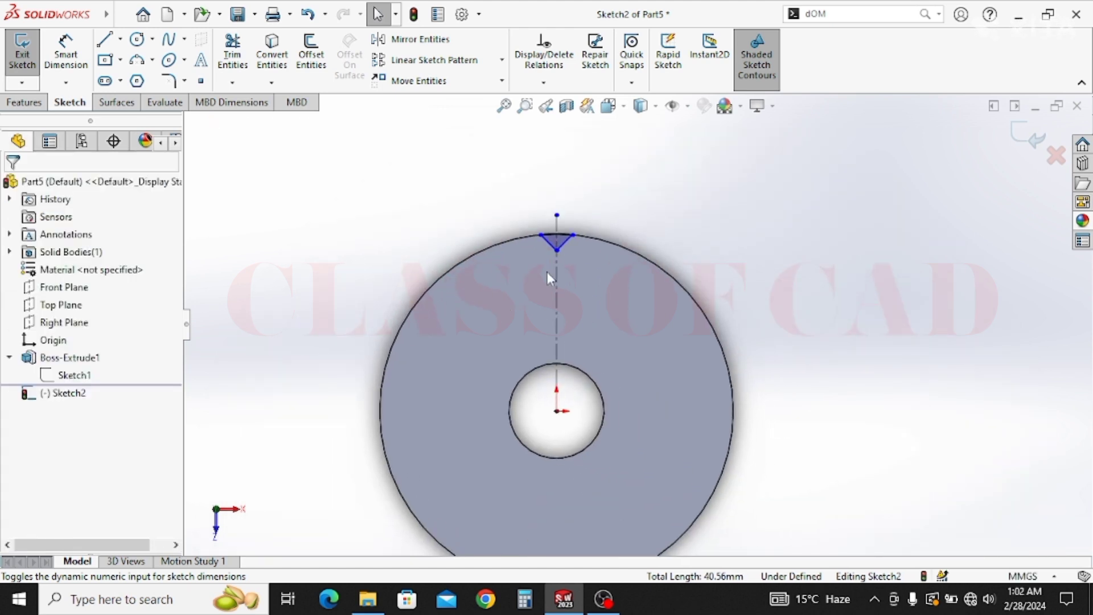
{"action": "left_click", "coordinate": [35, 102]}
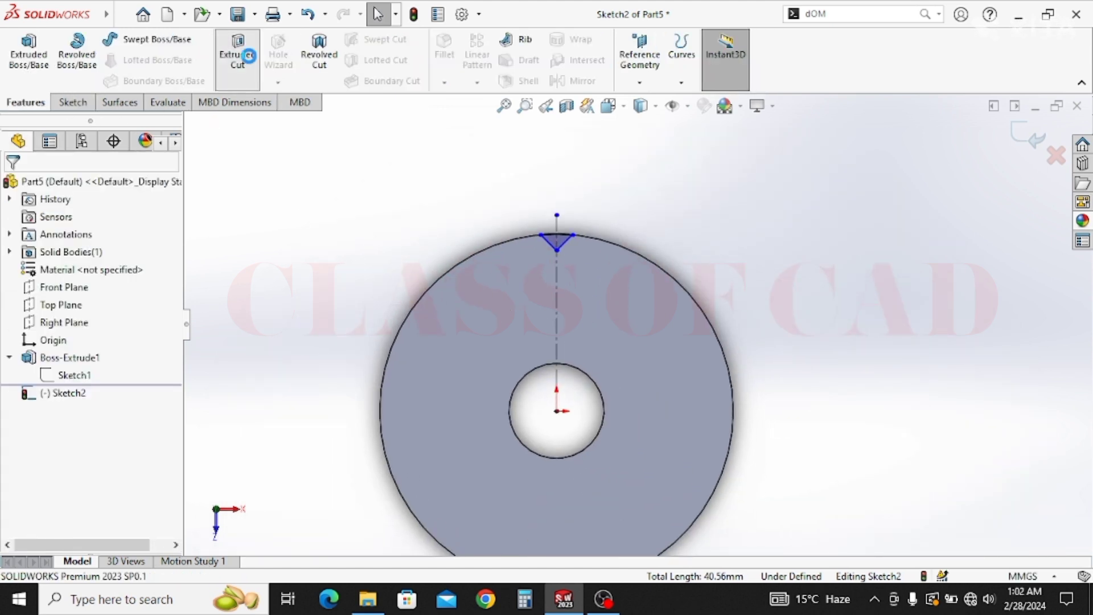
{"action": "left_click", "coordinate": [238, 57]}
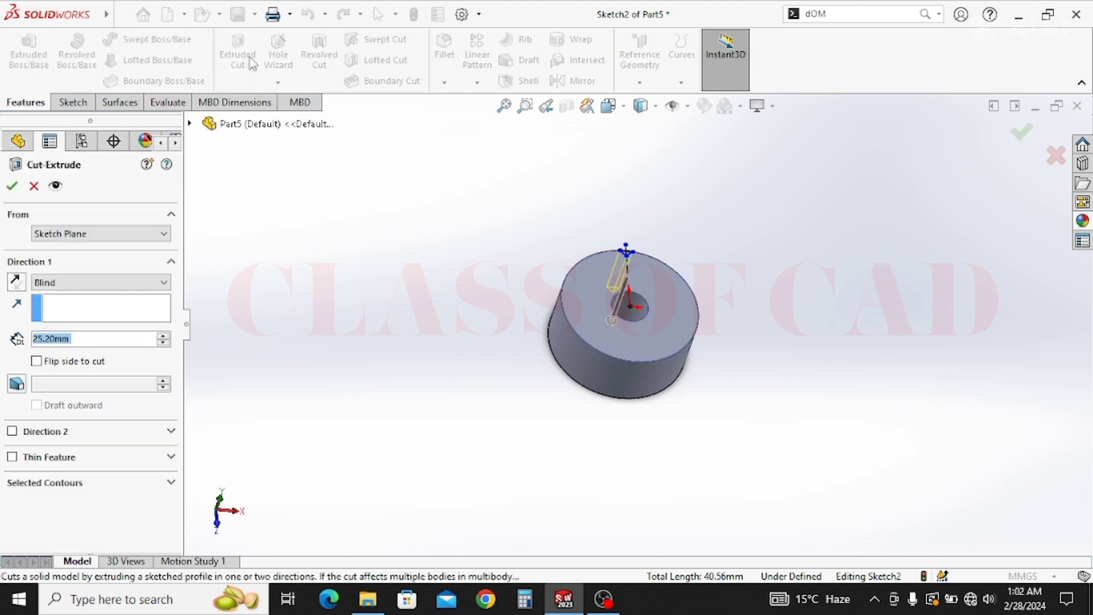
{"action": "left_click", "coordinate": [85, 283]}
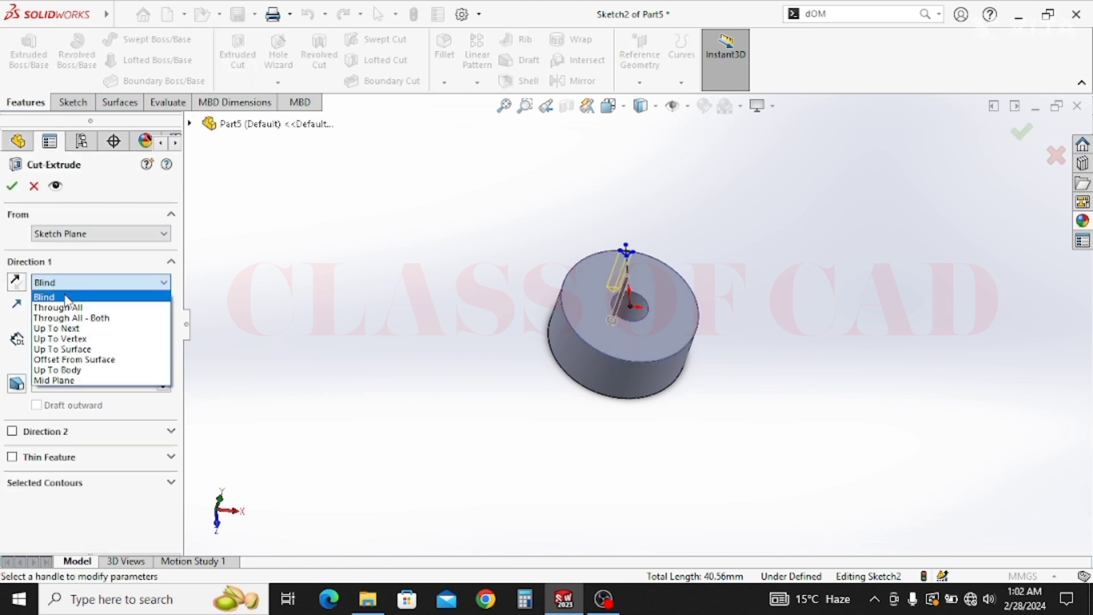
{"action": "left_click", "coordinate": [62, 298]}
{"action": "key", "text": "Return"}
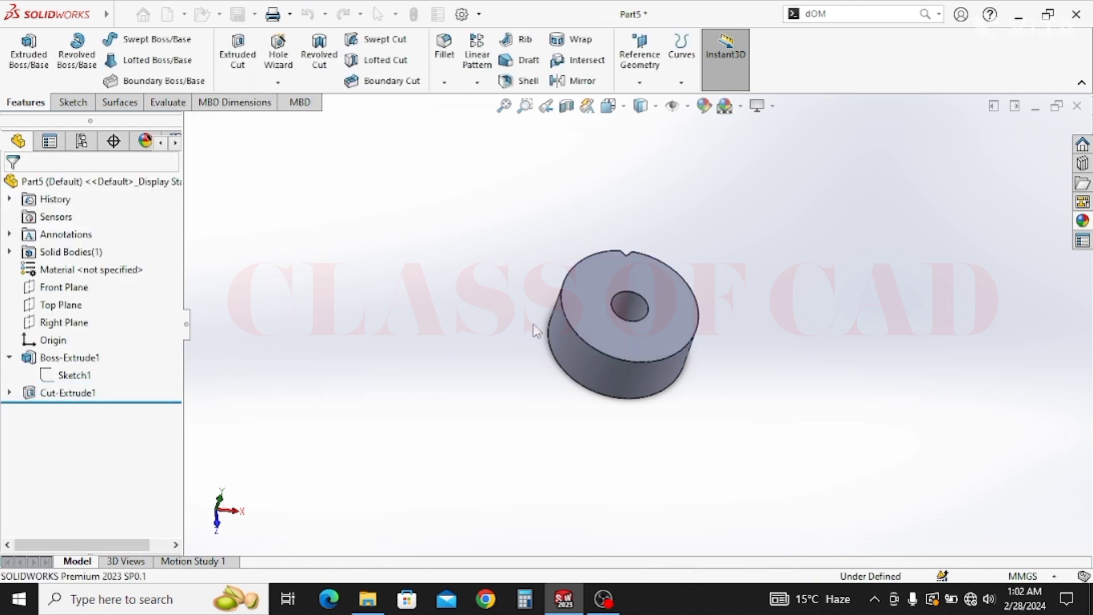
{"action": "key", "text": "ctrl+7"}
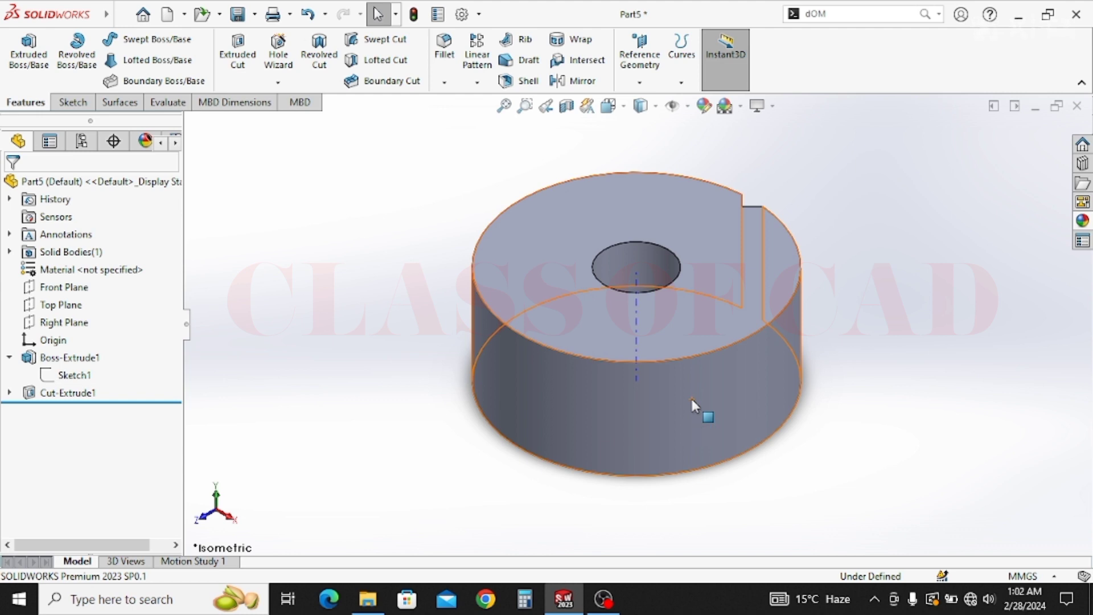
Chamfer the outer edge of the cylinder's top face with a 3 mm distance at 45 degrees.
{"action": "left_click", "coordinate": [444, 82]}
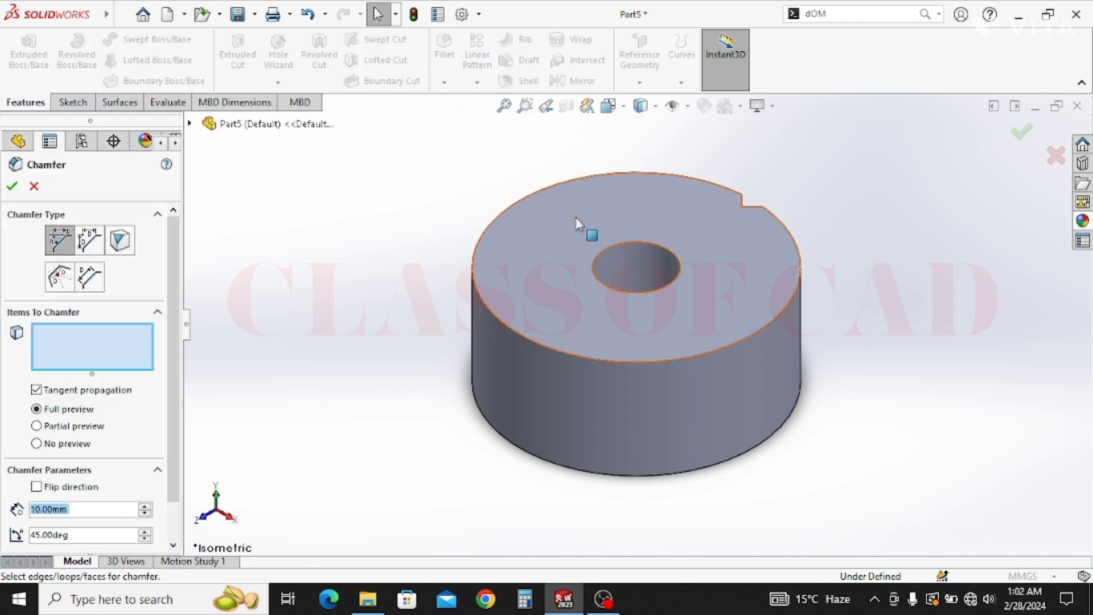
{"action": "left_click", "coordinate": [539, 347]}
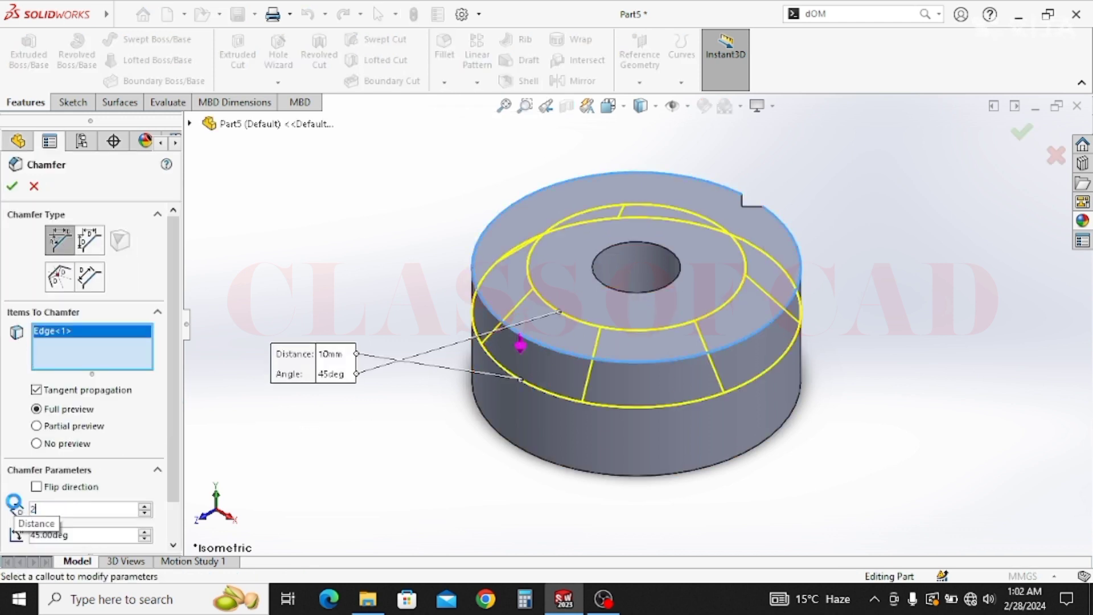
{"action": "key", "text": "Return"}
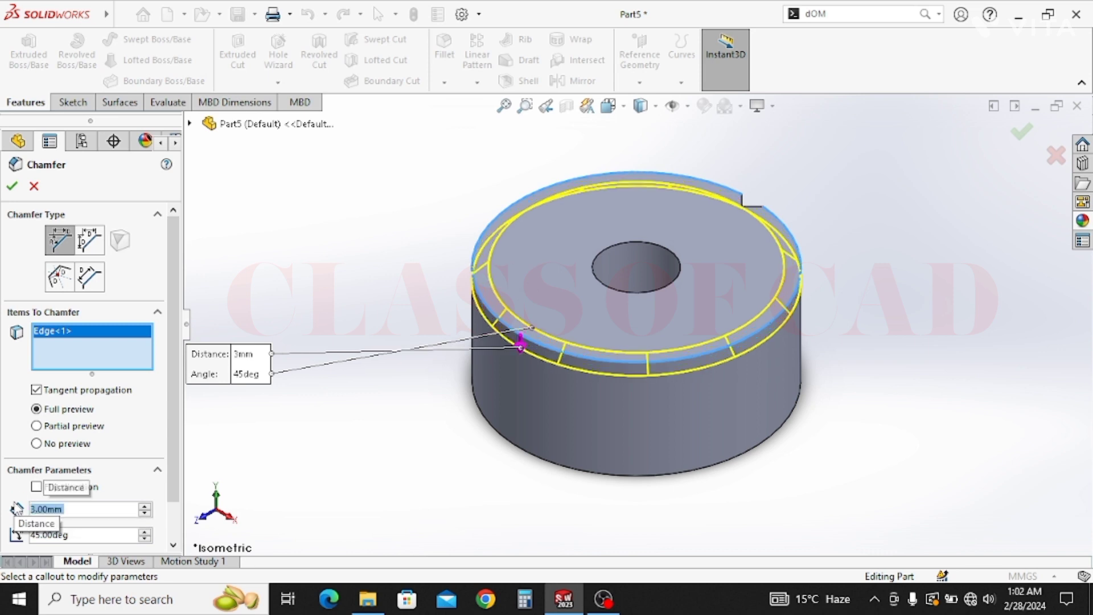
{"action": "key", "text": "Return"}
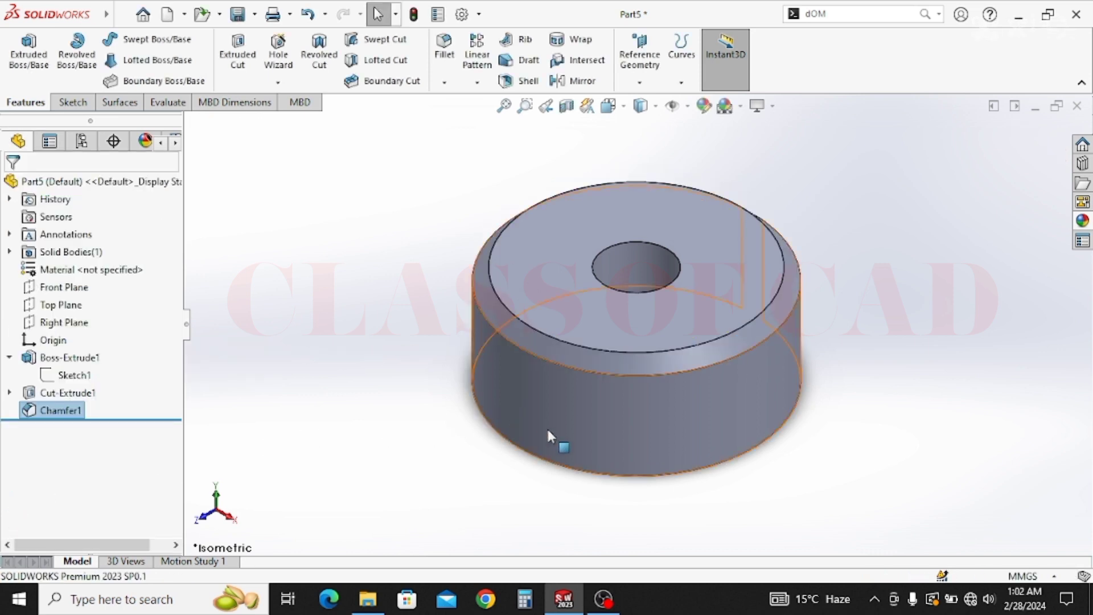
Sketch a circle about 14.7 mm in diameter on the top face, centered about 12.6 mm from the origin toward the notch.
{"action": "middle_click_drag", "start_coordinate": [547, 433], "coordinate": [635, 402]}
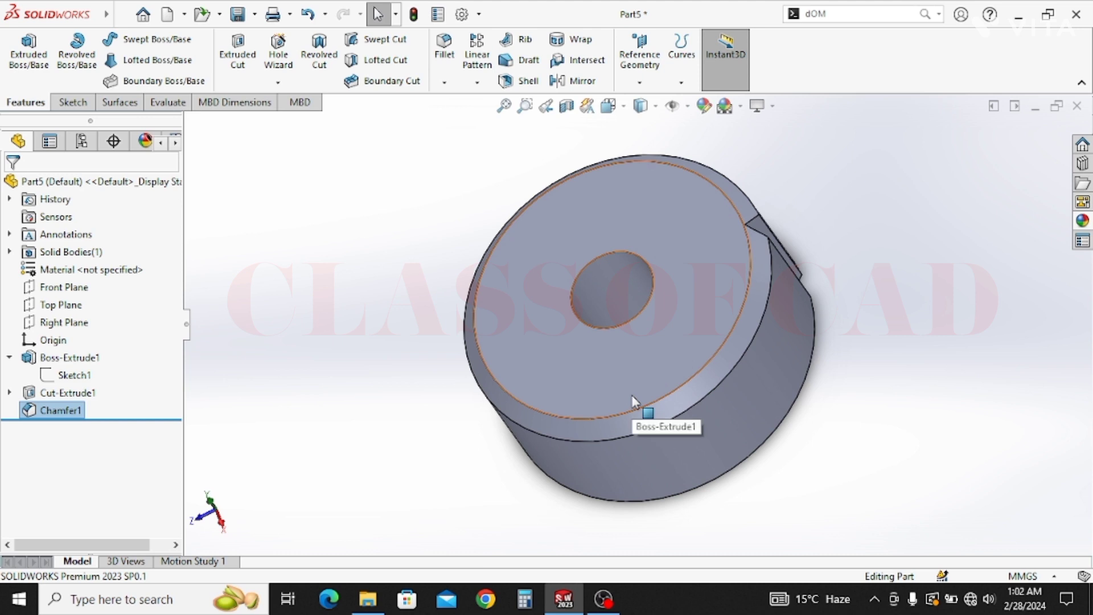
{"action": "left_click", "coordinate": [679, 320]}
{"action": "left_click", "coordinate": [751, 273]}
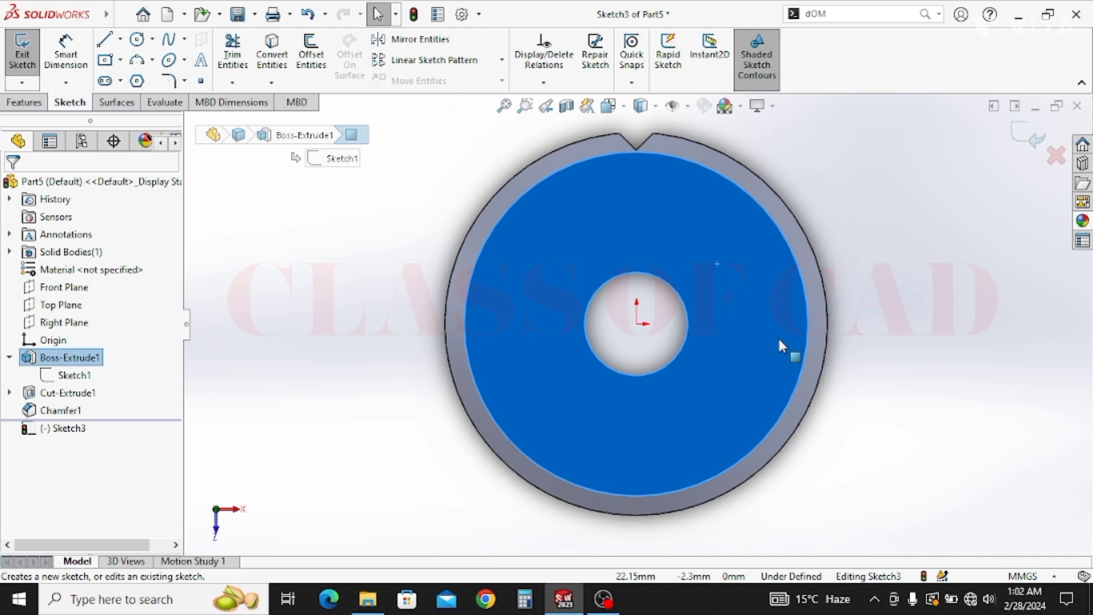
{"action": "left_click", "coordinate": [137, 41]}
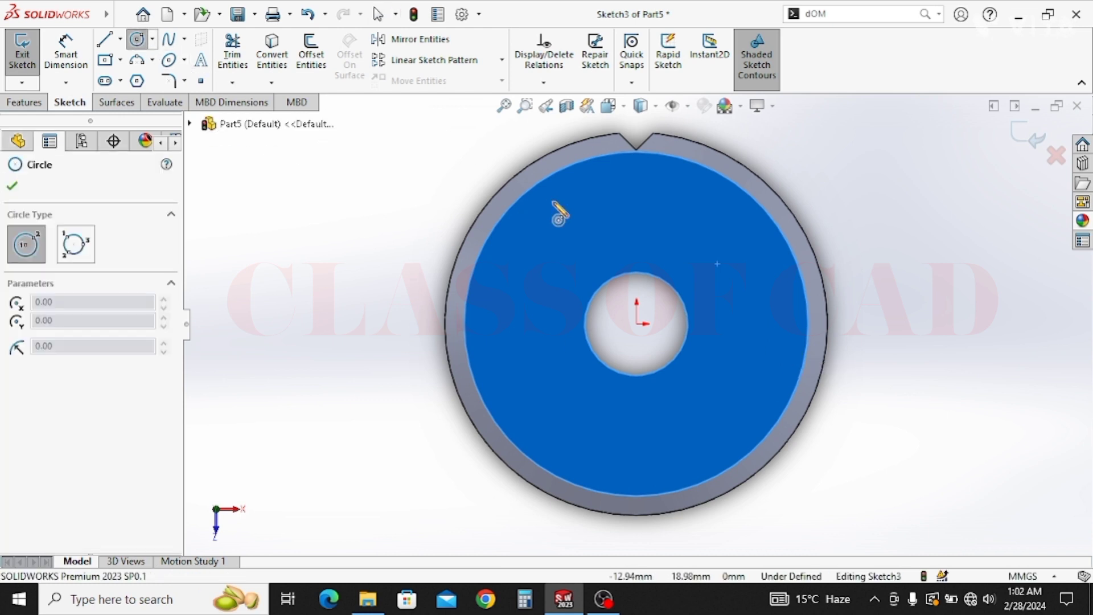
{"action": "mouse_move", "coordinate": [636, 243]}
{"action": "left_mouse_down"}
{"action": "mouse_move", "coordinate": [648, 252]}
{"action": "mouse_move", "coordinate": [644, 296]}
{"action": "mouse_move", "coordinate": [637, 290]}
{"action": "left_mouse_up"}
{"action": "key", "text": "Escape"}
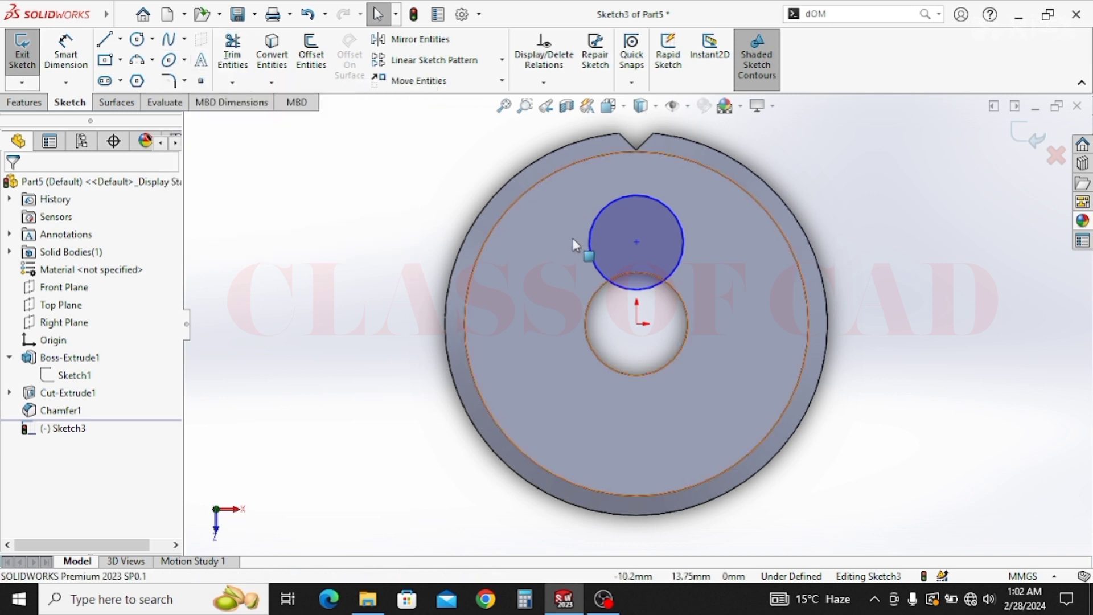
Pattern the sketched circle around the origin into four equally spaced instances over 360 degrees.
{"action": "left_click", "coordinate": [590, 255]}
{"action": "left_click", "coordinate": [502, 60]}
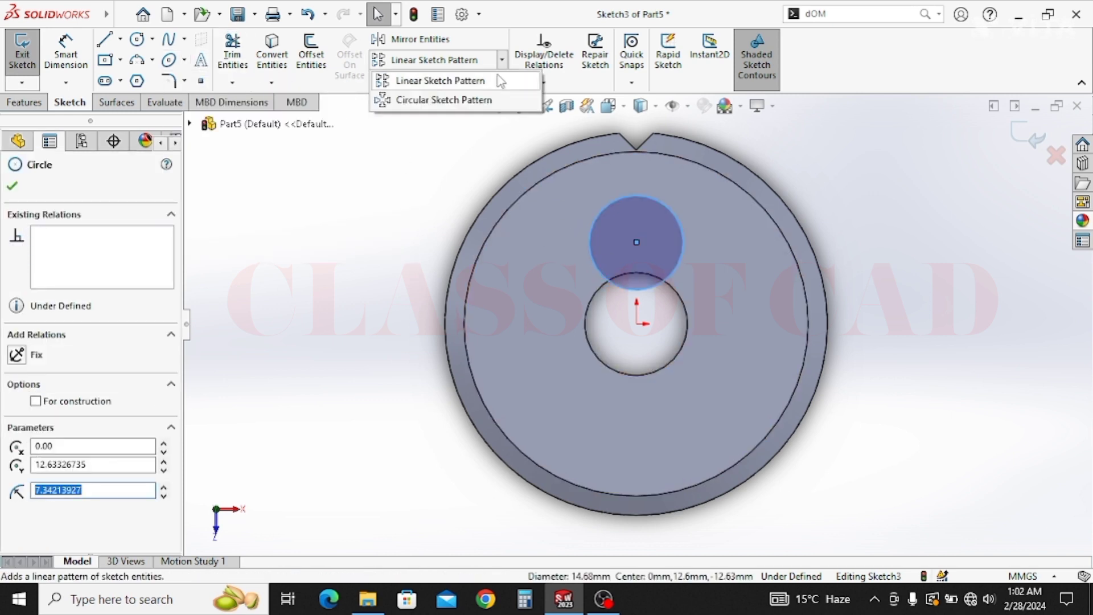
{"action": "left_click", "coordinate": [430, 100]}
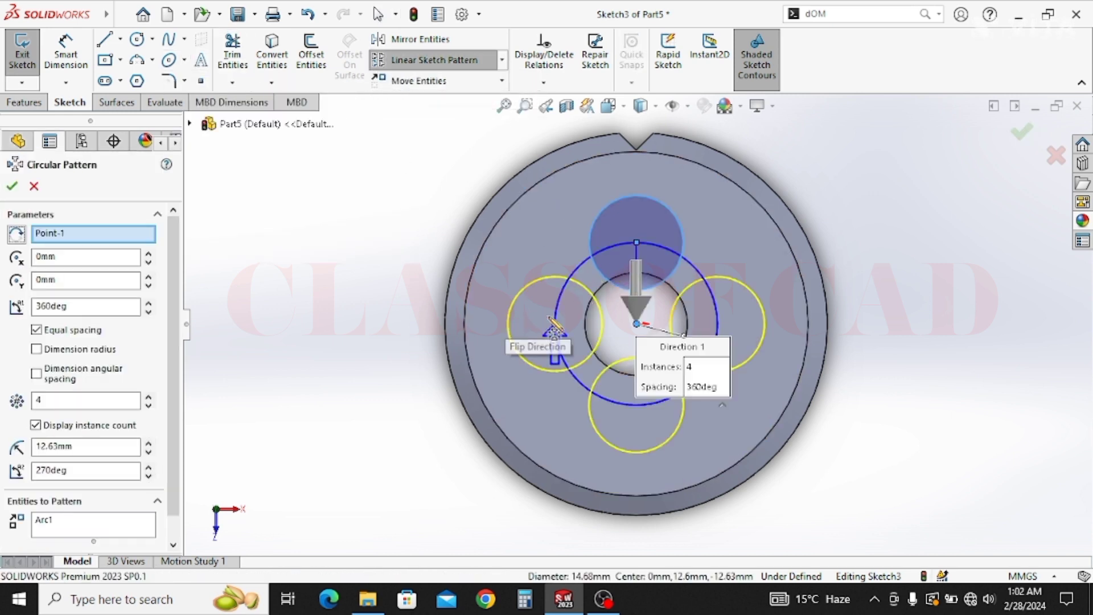
{"action": "left_click", "coordinate": [12, 186]}
Dimension the patterned circle nearest the notch to a 15 mm diameter and close the sketch.
{"action": "left_click", "coordinate": [66, 57]}
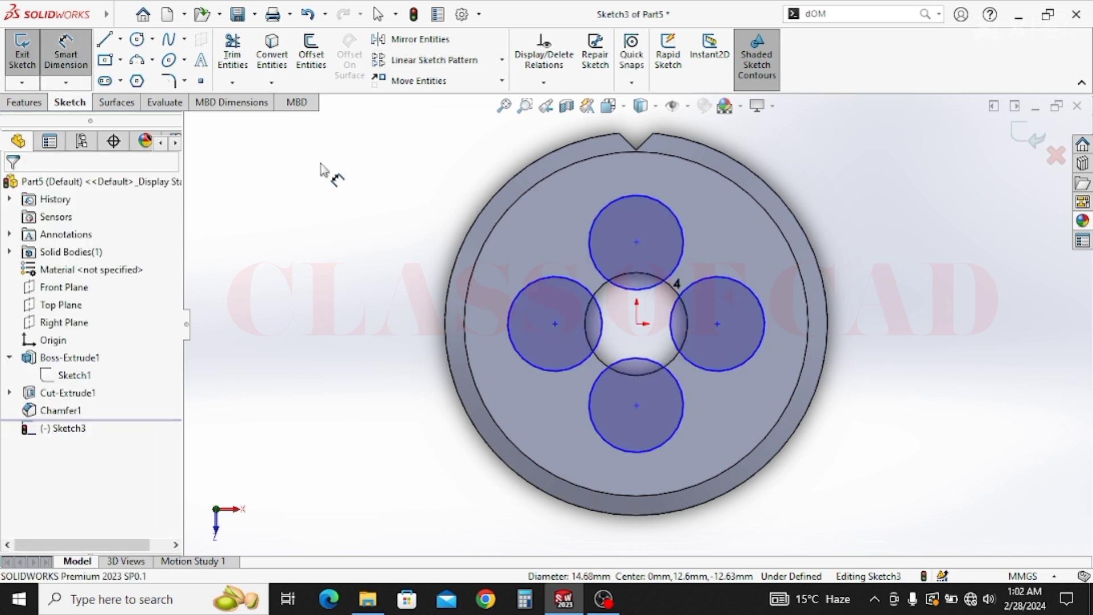
{"action": "left_click", "coordinate": [591, 241]}
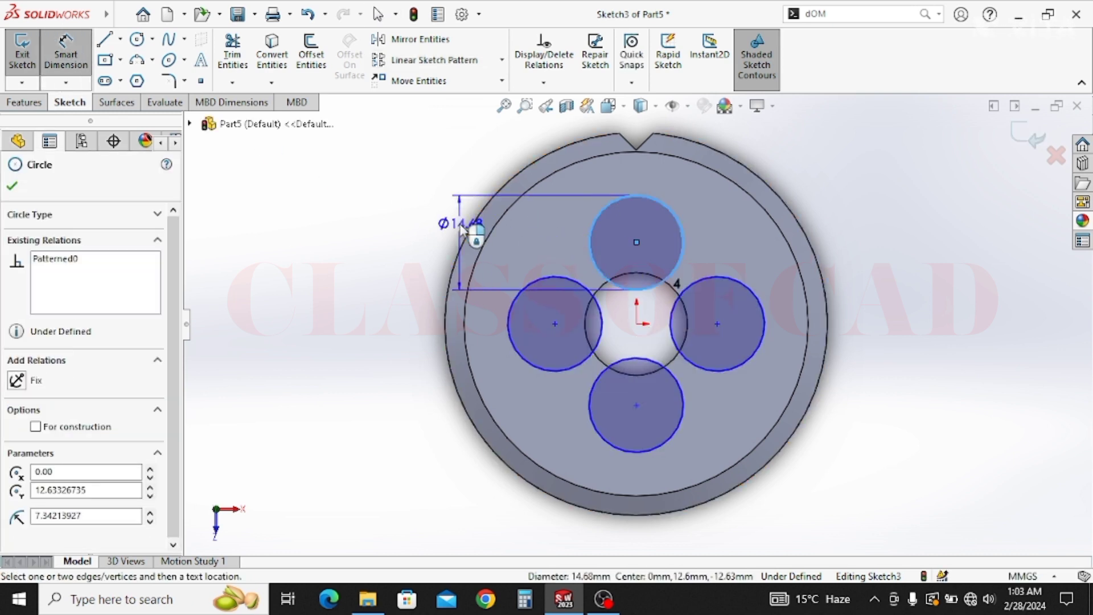
{"action": "left_click", "coordinate": [443, 223]}
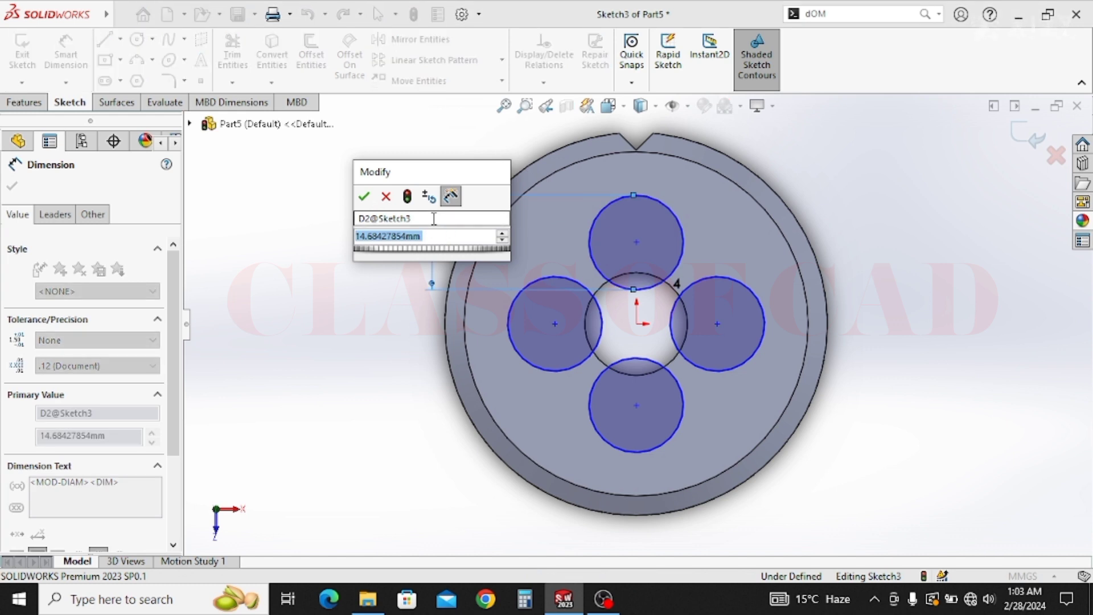
{"action": "type", "text": "15"}
{"action": "key", "text": "Return"}
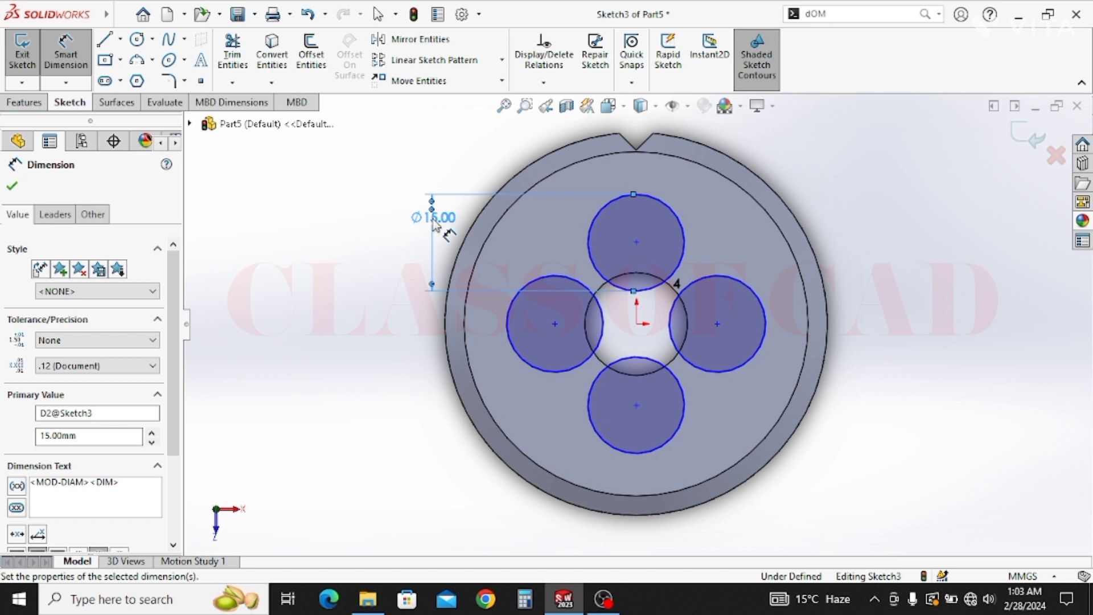
{"action": "key", "text": "Escape"}
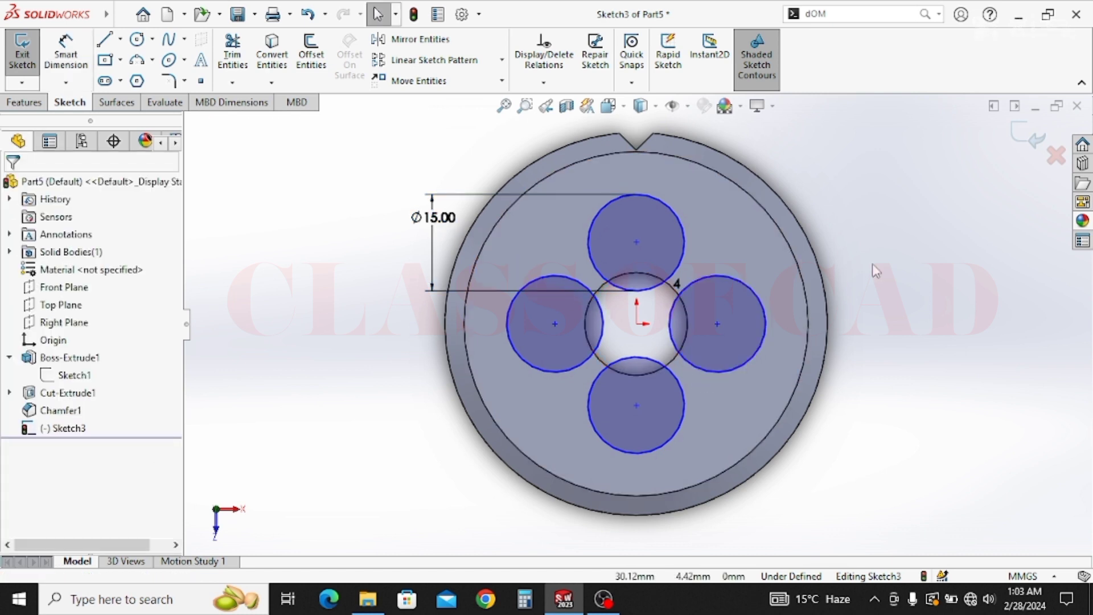
{"action": "left_click", "coordinate": [1020, 138]}
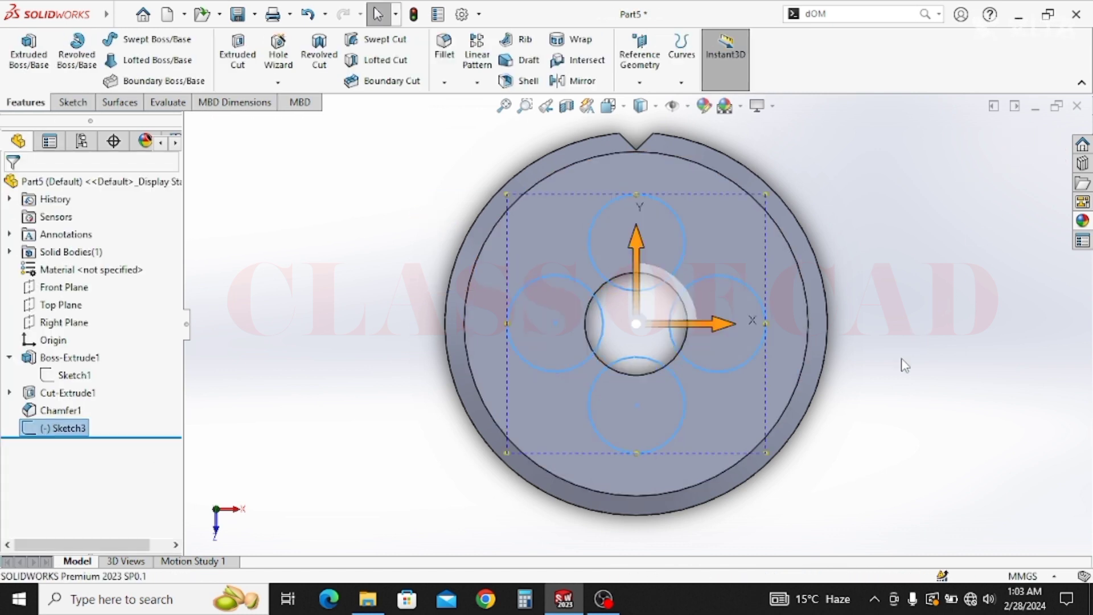
Delete the sketch containing the four patterned circles.
{"action": "mouse_move", "coordinate": [825, 408]}
{"action": "middle_mouse_down"}
{"action": "mouse_move", "coordinate": [843, 319]}
{"action": "mouse_move", "coordinate": [735, 251]}
{"action": "middle_mouse_up"}
{"action": "scroll", "coordinate": [560, 317], "scroll_direction": "down", "scroll_amount": 3}
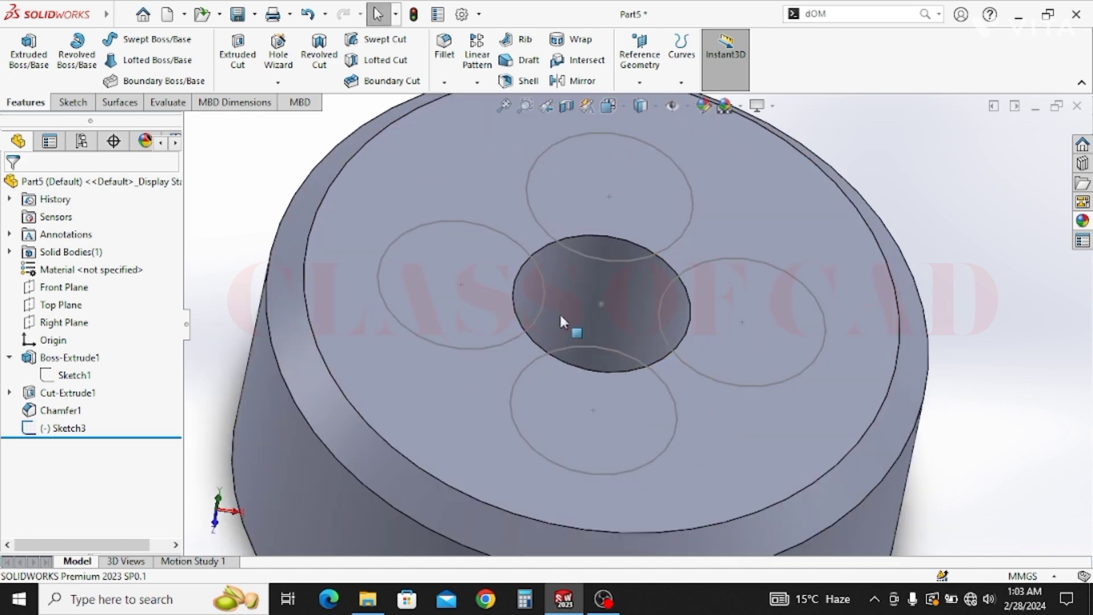
{"action": "left_click", "coordinate": [47, 421]}
{"action": "key", "text": "Delete"}
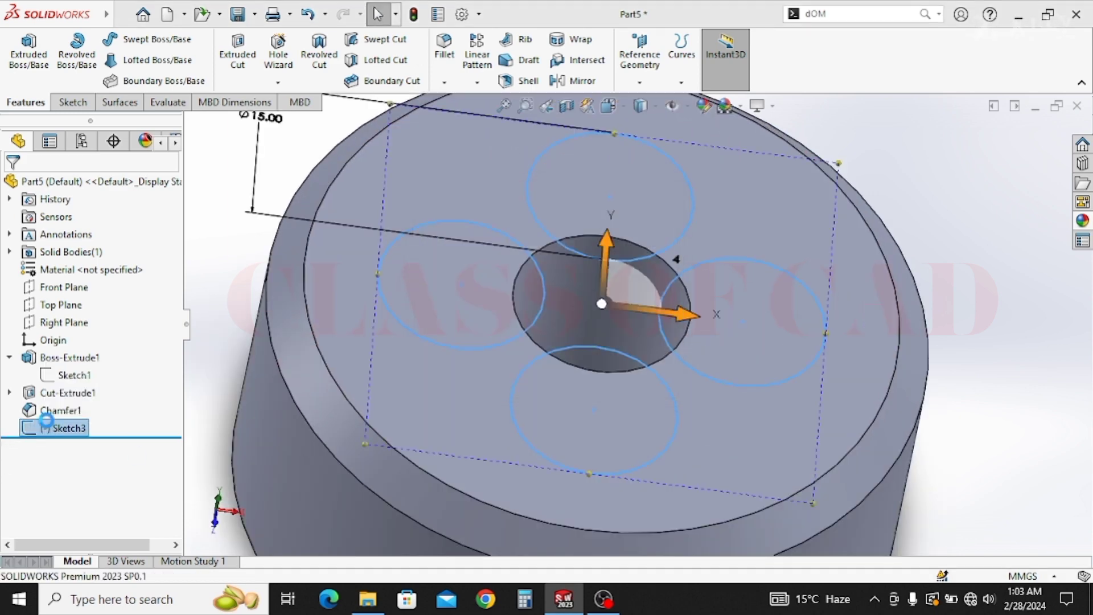
{"action": "key", "text": "Return"}
{"action": "scroll", "coordinate": [610, 350], "scroll_direction": "up", "scroll_amount": 3}
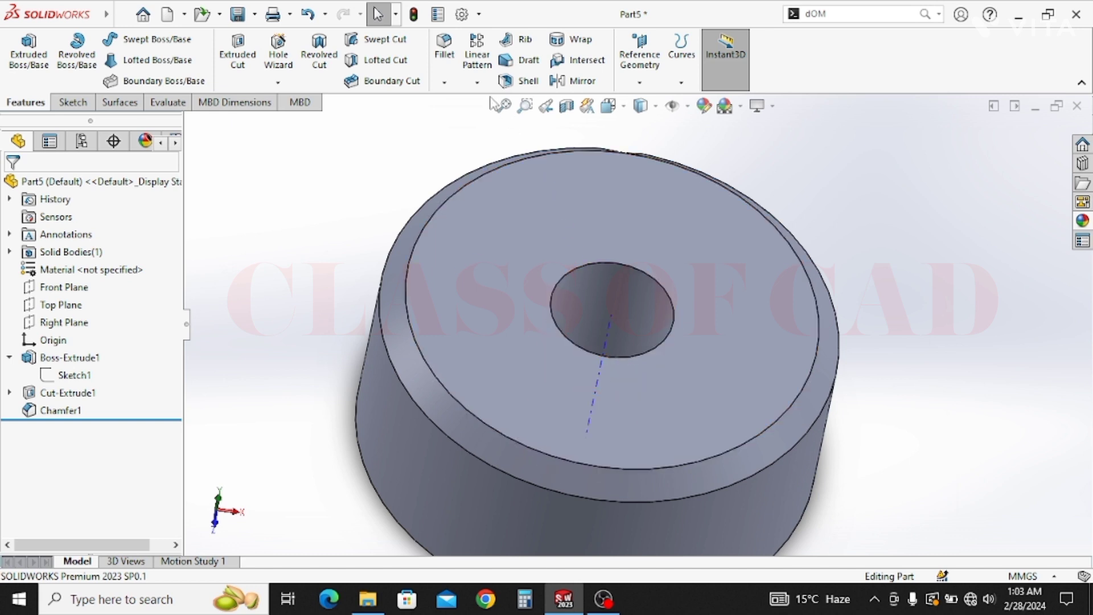
Try to cut a thread in the center hole from its top edge up to the cylinder's bottom face.
{"action": "left_click", "coordinate": [293, 84]}
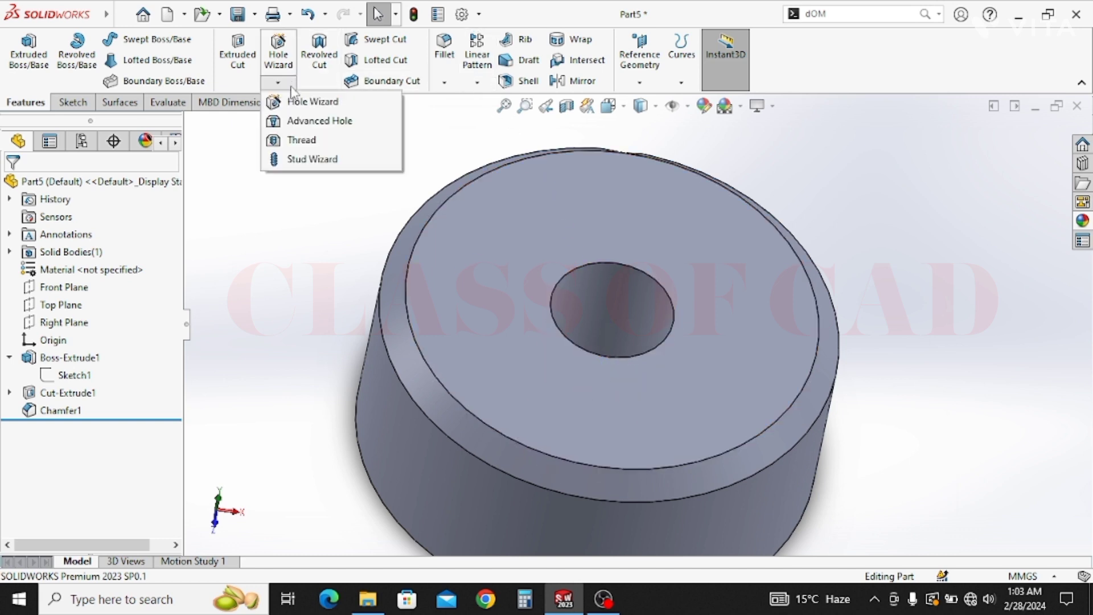
{"action": "left_click", "coordinate": [313, 140]}
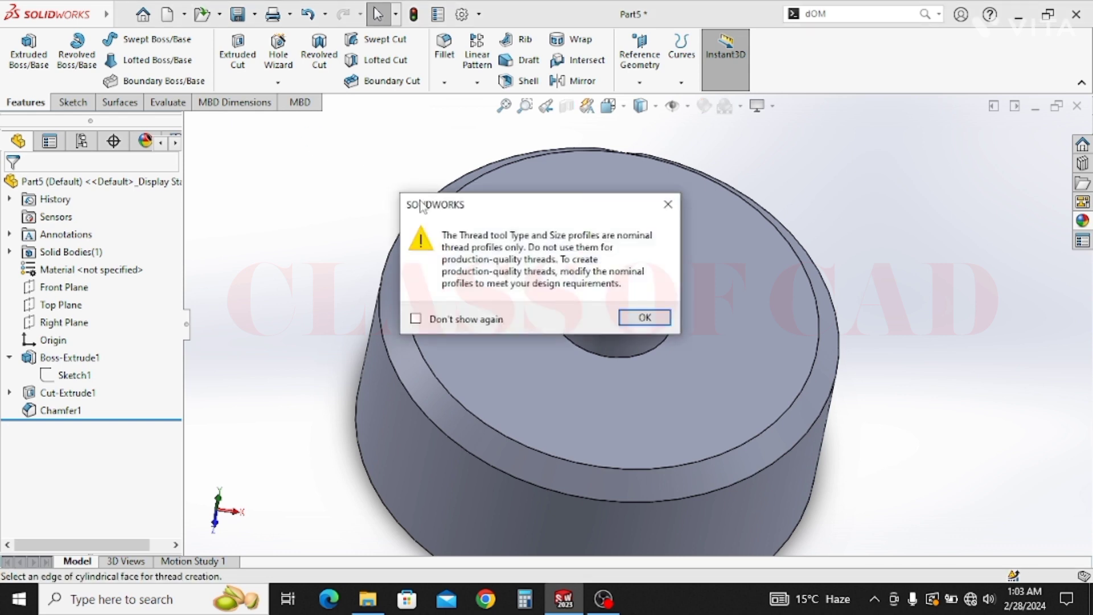
{"action": "key", "text": "Return"}
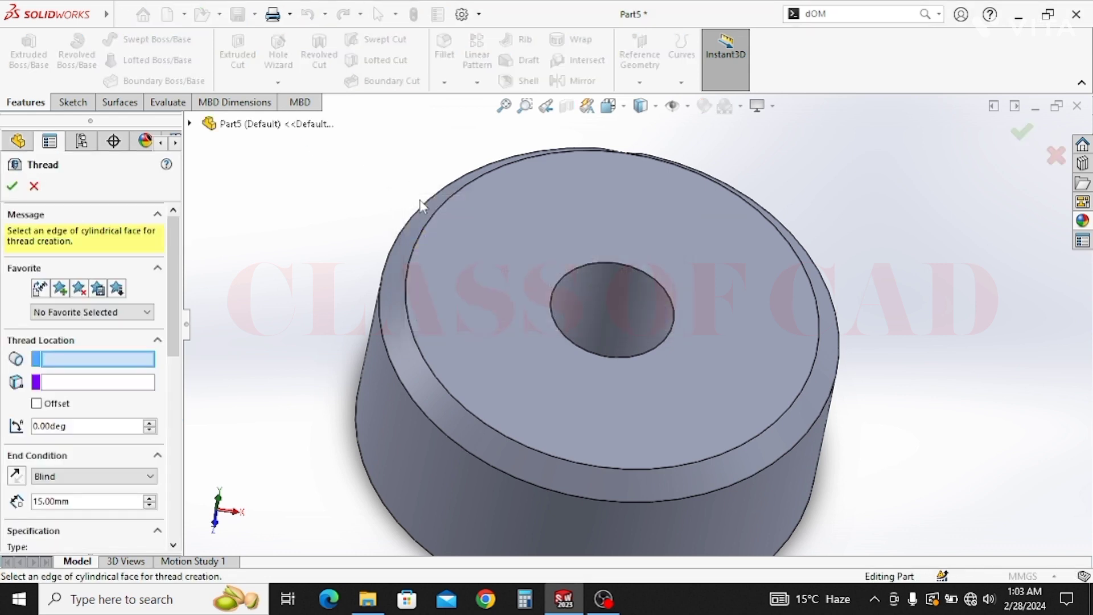
{"action": "left_click", "coordinate": [623, 265]}
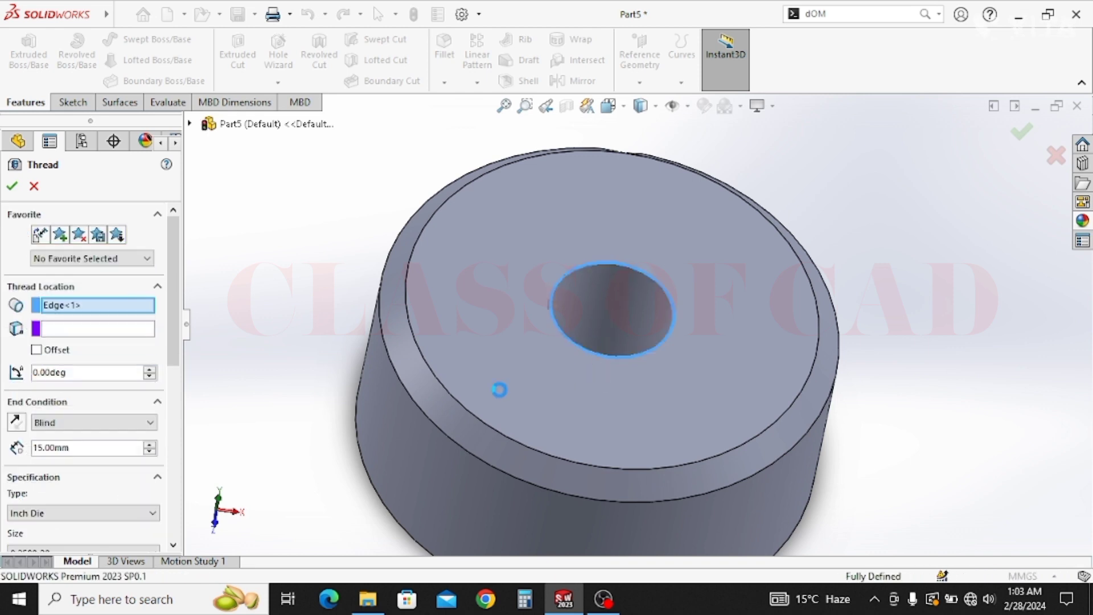
{"action": "left_click", "coordinate": [109, 425]}
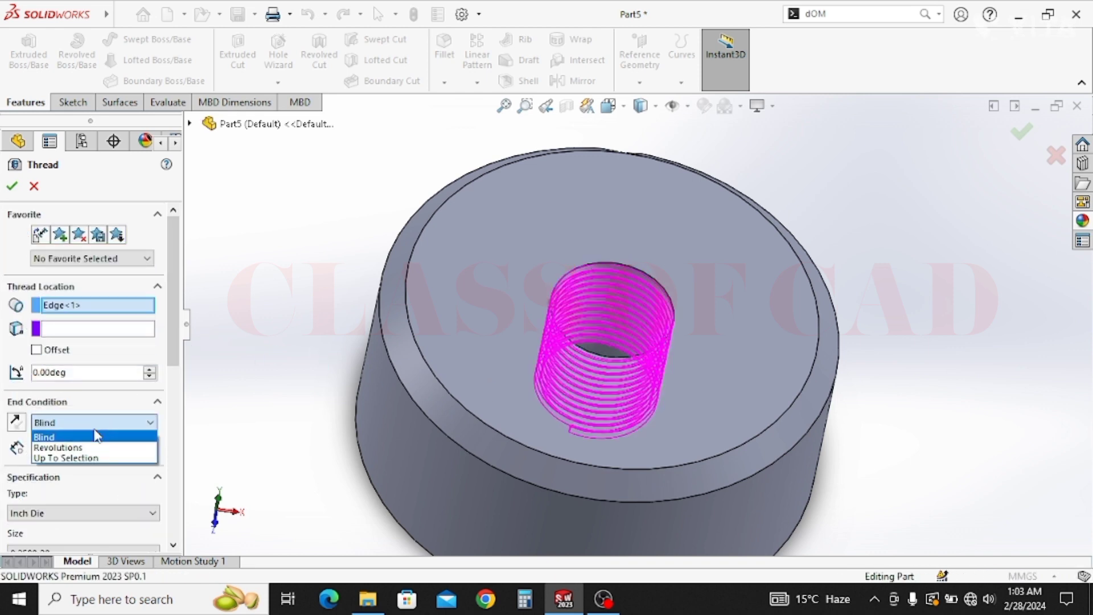
{"action": "left_click", "coordinate": [89, 458]}
{"action": "middle_click_drag", "start_coordinate": [473, 399], "coordinate": [586, 278]}
{"action": "scroll", "coordinate": [427, 509], "scroll_direction": "up", "scroll_amount": 3}
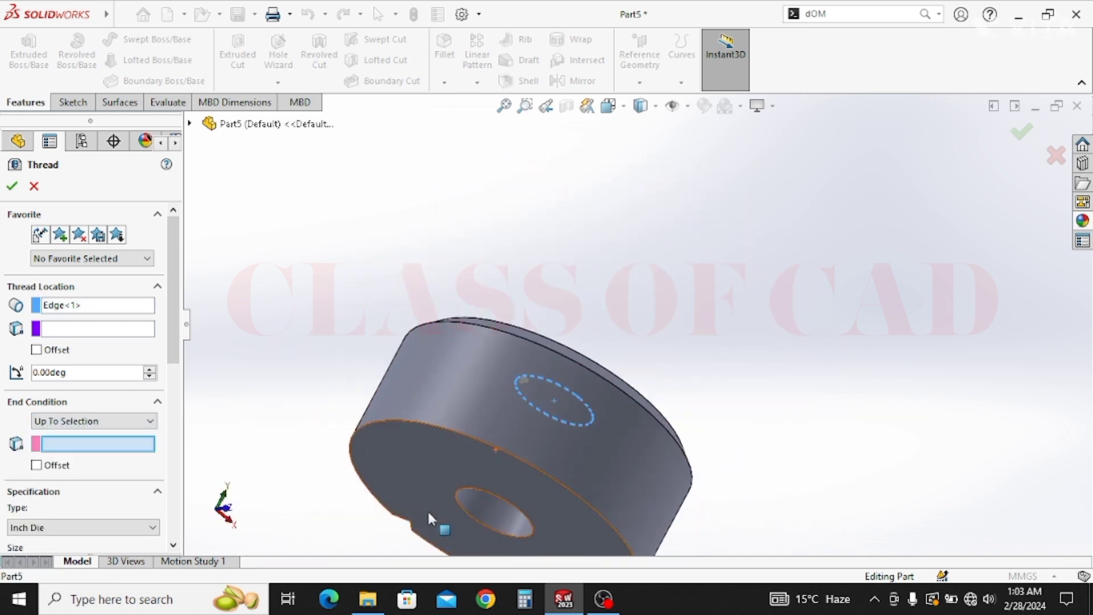
{"action": "left_click", "coordinate": [488, 449]}
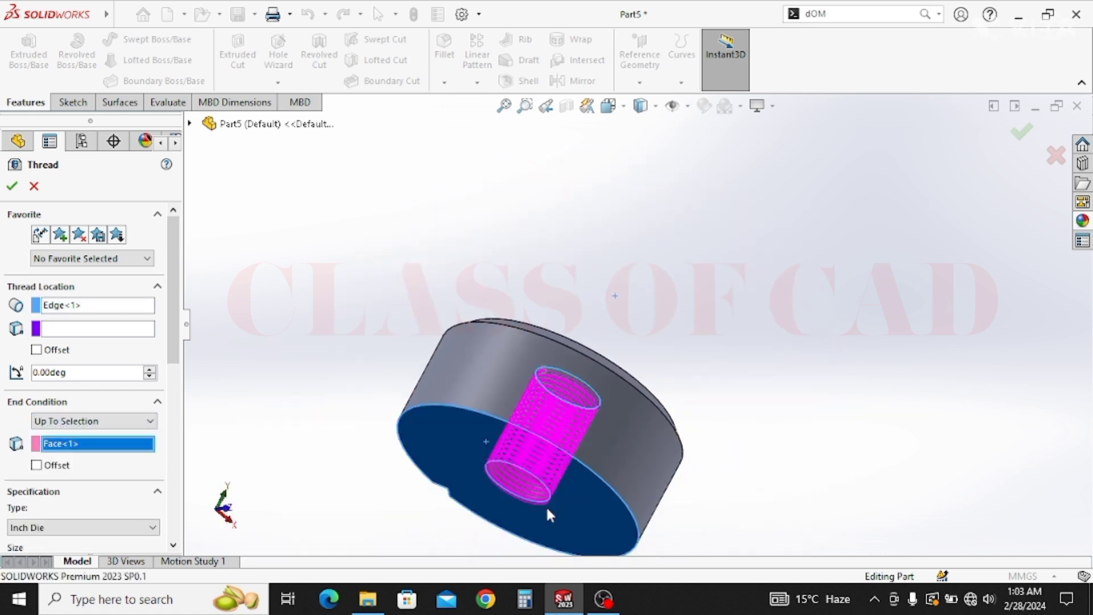
{"action": "middle_click_drag", "start_coordinate": [566, 498], "coordinate": [598, 444]}
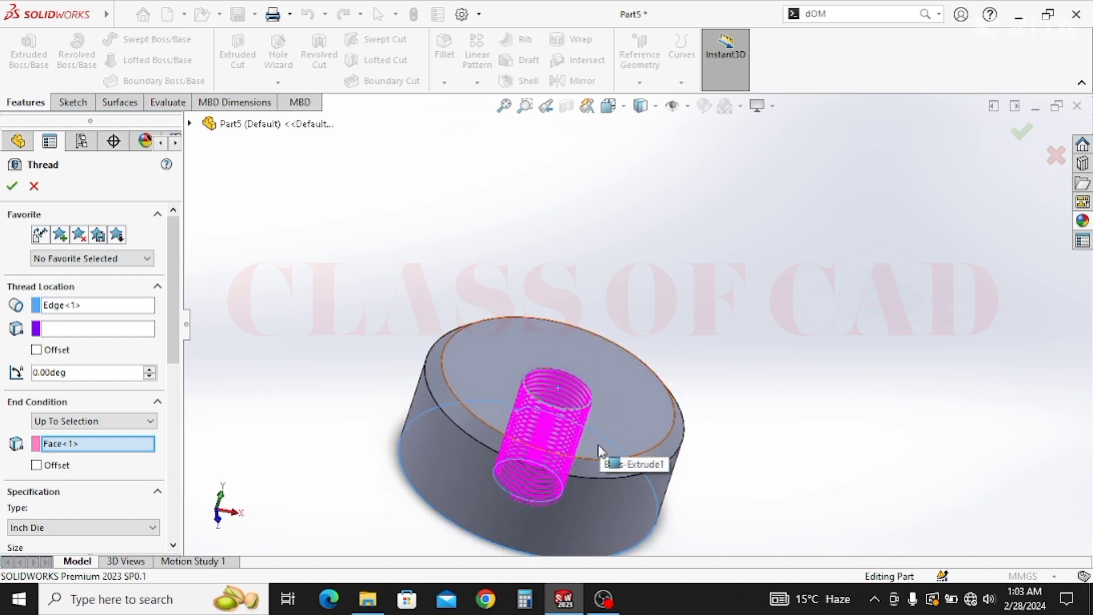
{"action": "left_click", "coordinate": [12, 188]}
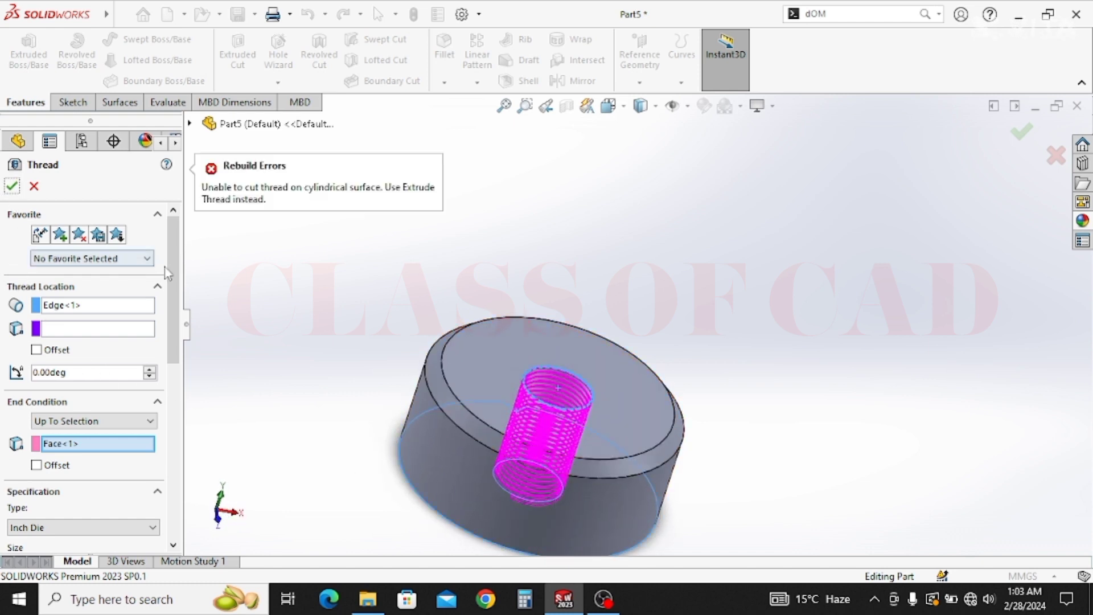
Change the thread method to Extrude thread and create the thread inside the center hole.
{"action": "left_click_drag", "start_coordinate": [169, 275], "coordinate": [167, 388]}
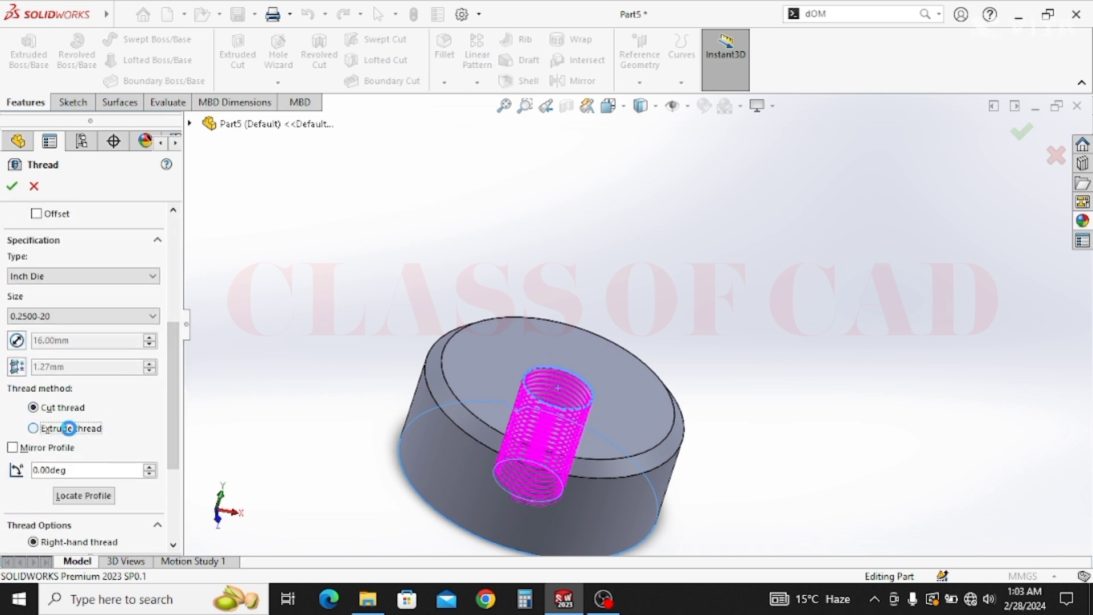
{"action": "left_click", "coordinate": [70, 429]}
{"action": "left_click", "coordinate": [12, 187]}
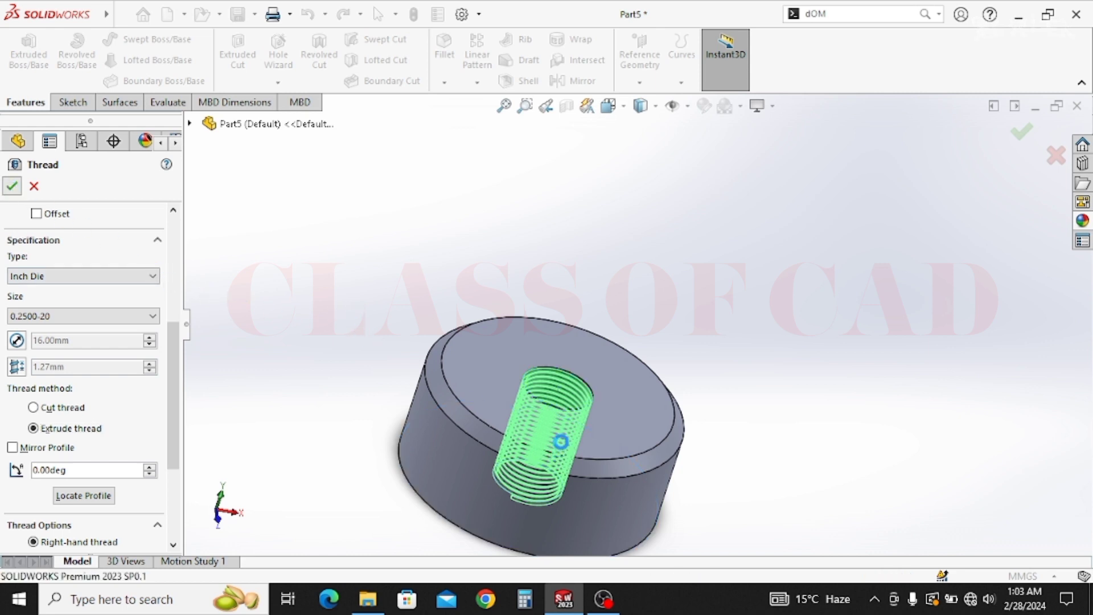
{"action": "middle_click_drag", "start_coordinate": [575, 404], "coordinate": [566, 453]}
{"action": "scroll", "coordinate": [556, 408], "scroll_direction": "down", "scroll_amount": 3}
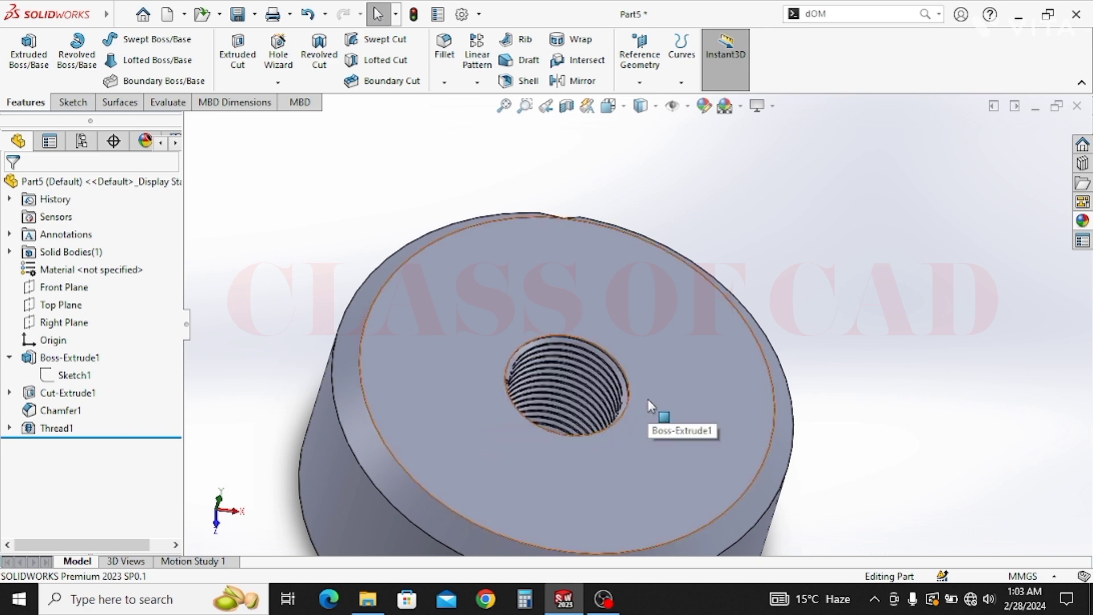
{"action": "scroll", "coordinate": [615, 319], "scroll_direction": "up", "scroll_amount": 2}
Sketch a circle on the top face between the center hole and the notch, and dimension it to 14 mm diameter.
{"action": "left_click", "coordinate": [607, 316]}
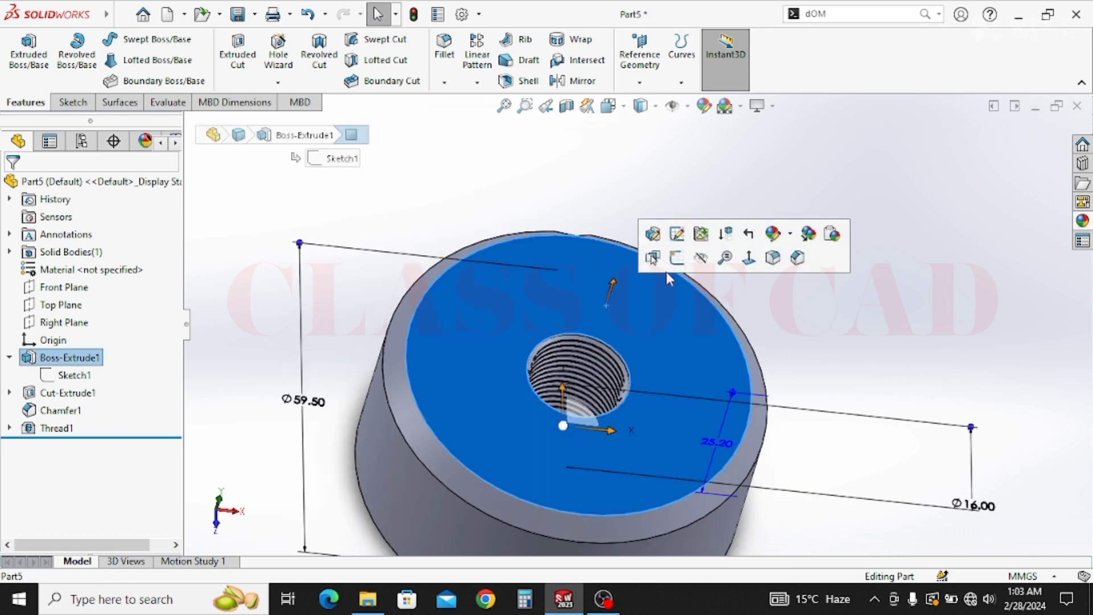
{"action": "left_click", "coordinate": [662, 234]}
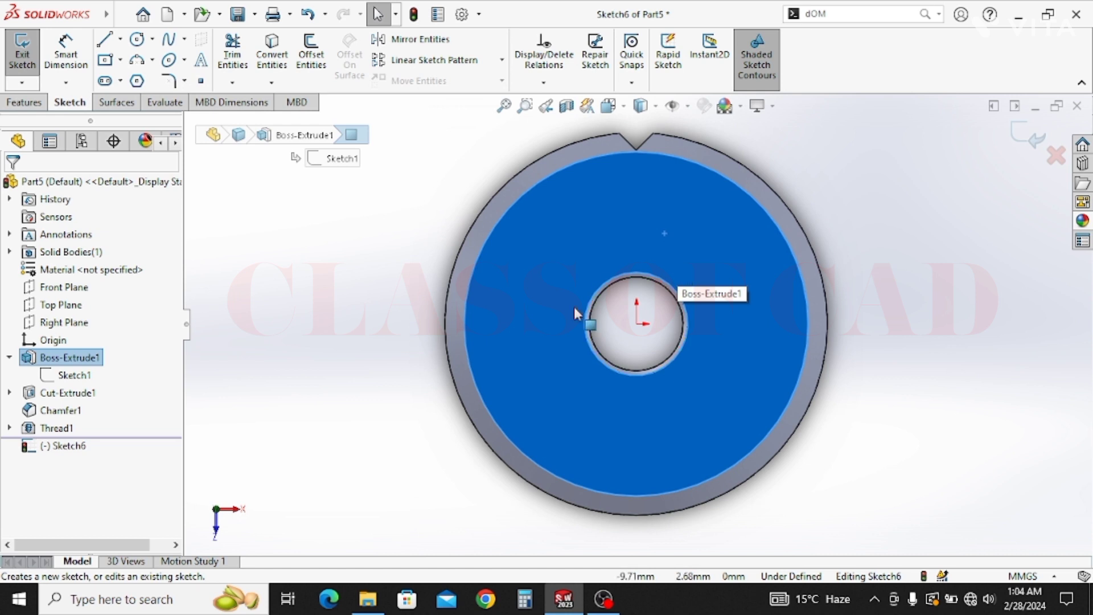
{"action": "left_click", "coordinate": [136, 39]}
{"action": "left_click", "coordinate": [636, 246]}
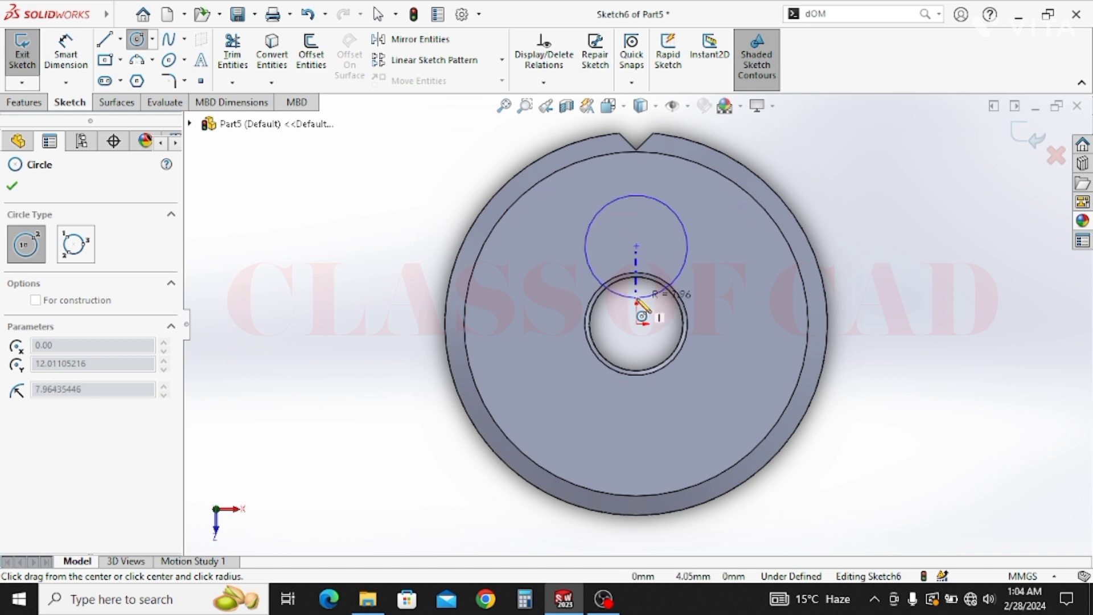
{"action": "left_click", "coordinate": [637, 296]}
{"action": "left_click", "coordinate": [65, 54]}
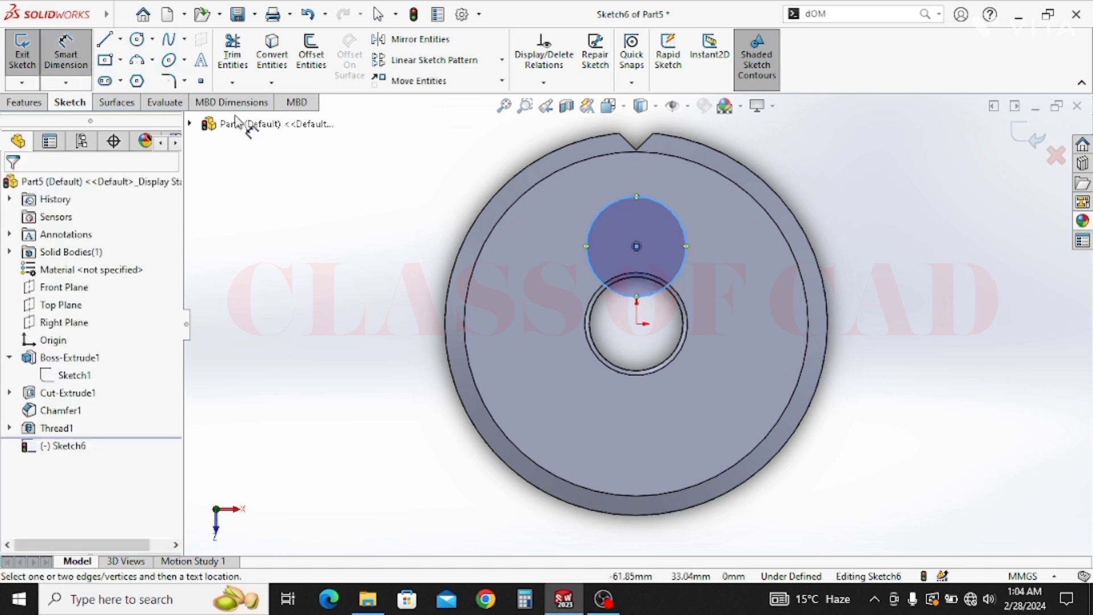
{"action": "left_click", "coordinate": [589, 234]}
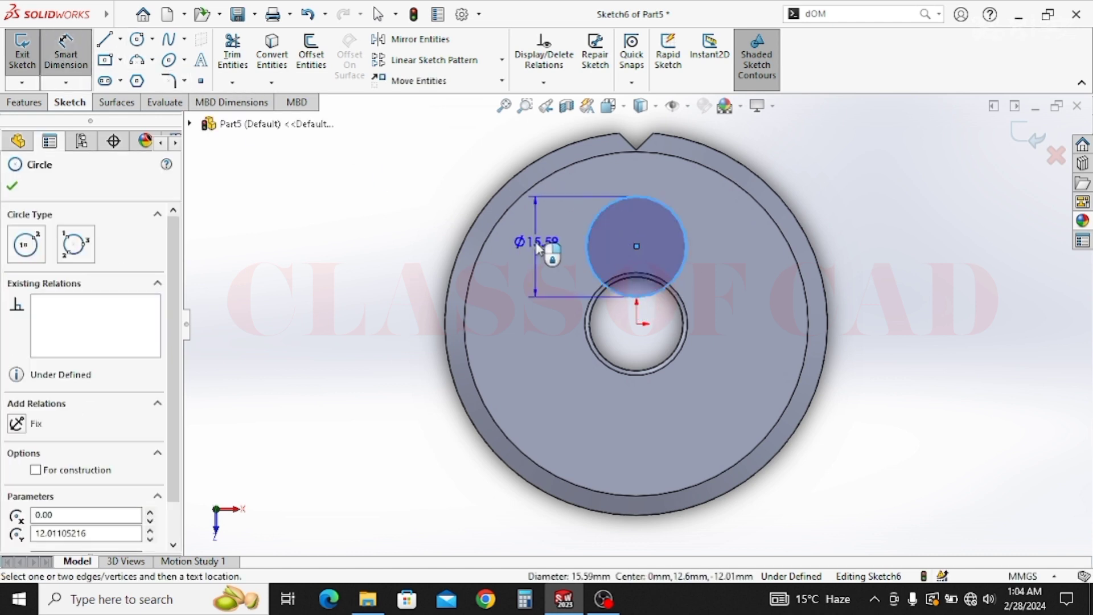
{"action": "left_click", "coordinate": [538, 246]}
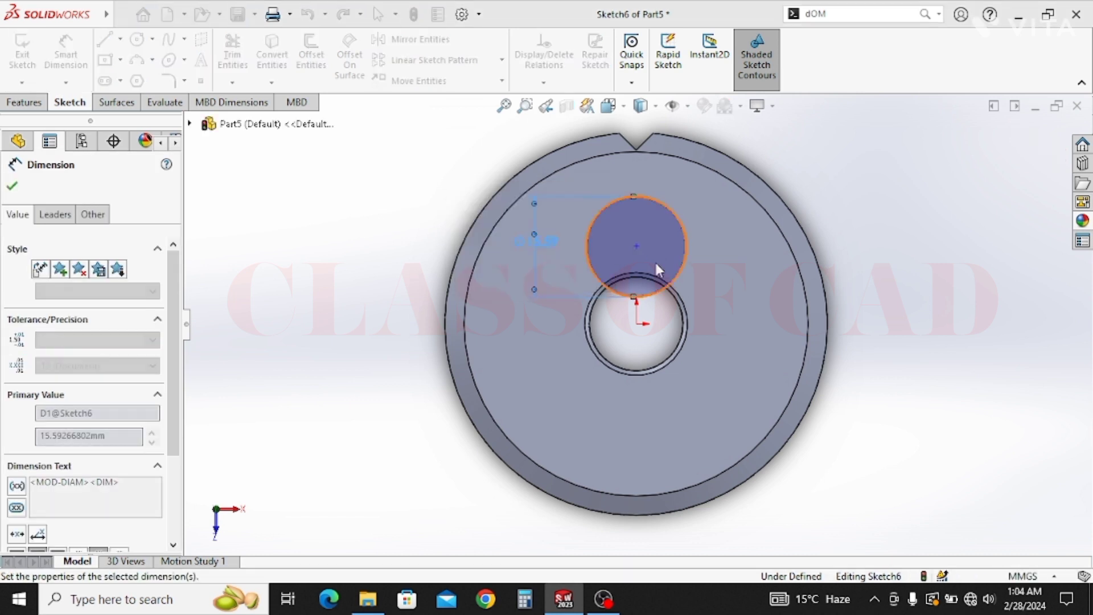
Dimension the distance between the circle's center and the origin to 10 mm.
{"action": "left_click", "coordinate": [636, 246]}
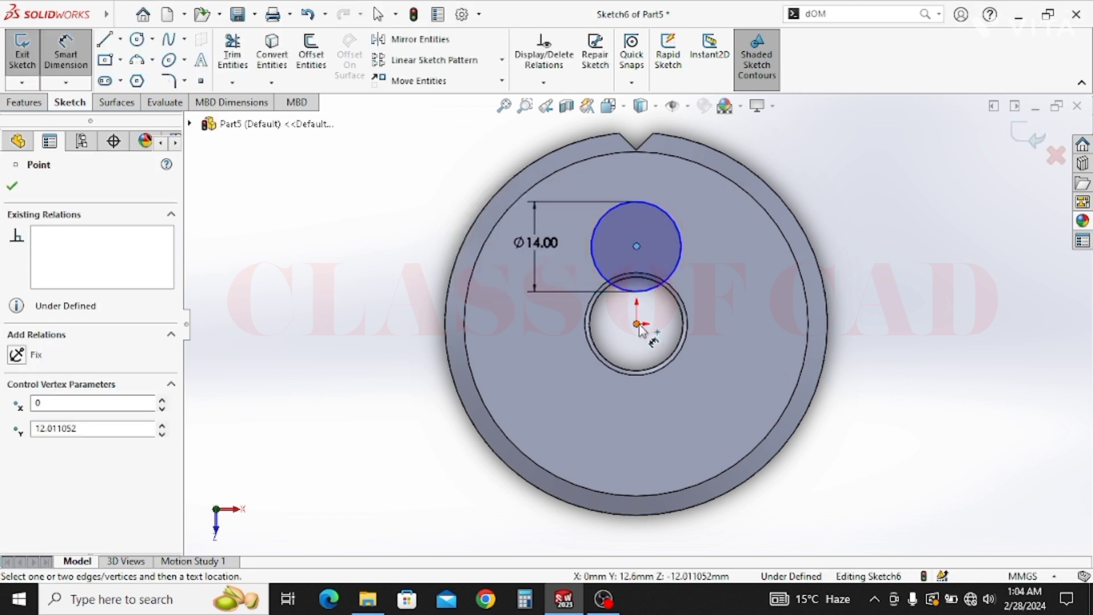
{"action": "left_click", "coordinate": [637, 323]}
{"action": "left_click", "coordinate": [754, 306]}
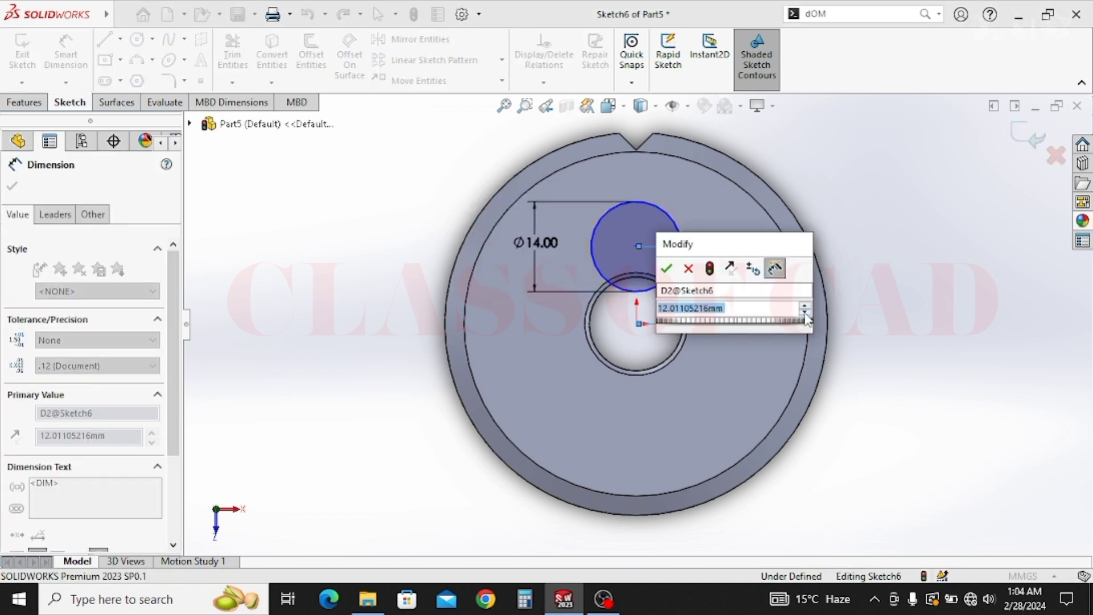
{"action": "type", "text": "10"}
{"action": "key", "text": "Return"}
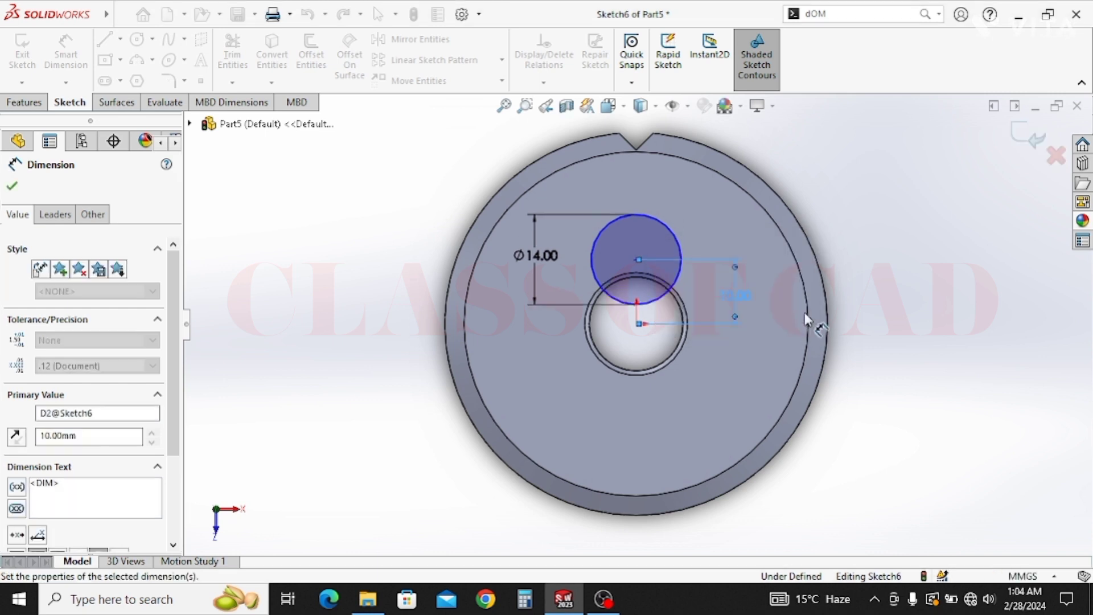
{"action": "key", "text": "Escape"}
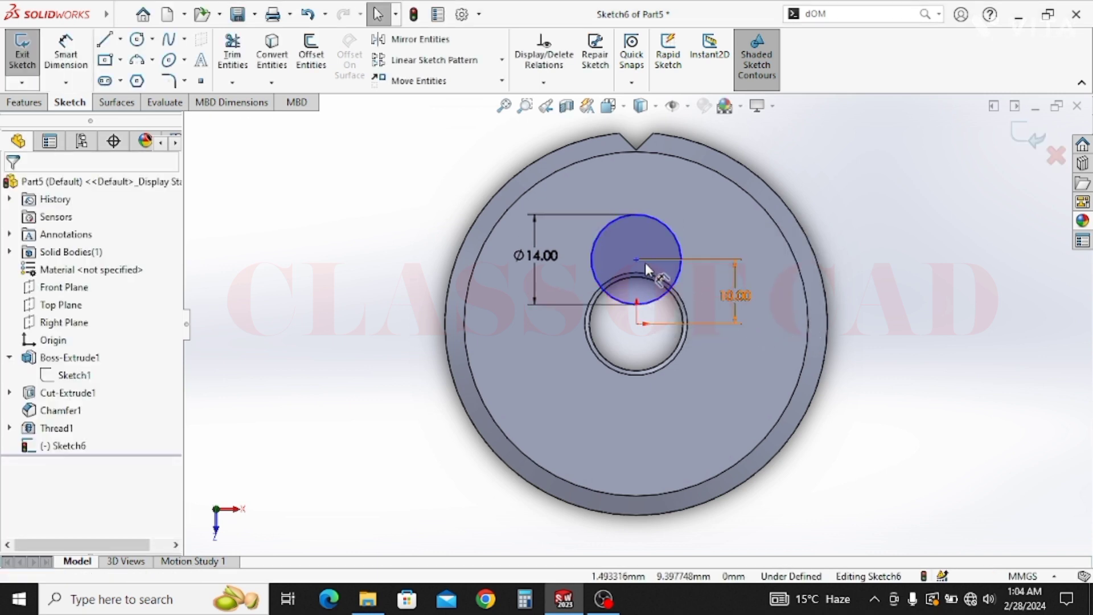
Add a Vertical relation between the circle's center and the origin.
{"action": "left_click", "coordinate": [637, 260]}
{"action": "left_click", "coordinate": [637, 323]}
{"action": "left_click", "coordinate": [637, 260], "text": "ctrl"}
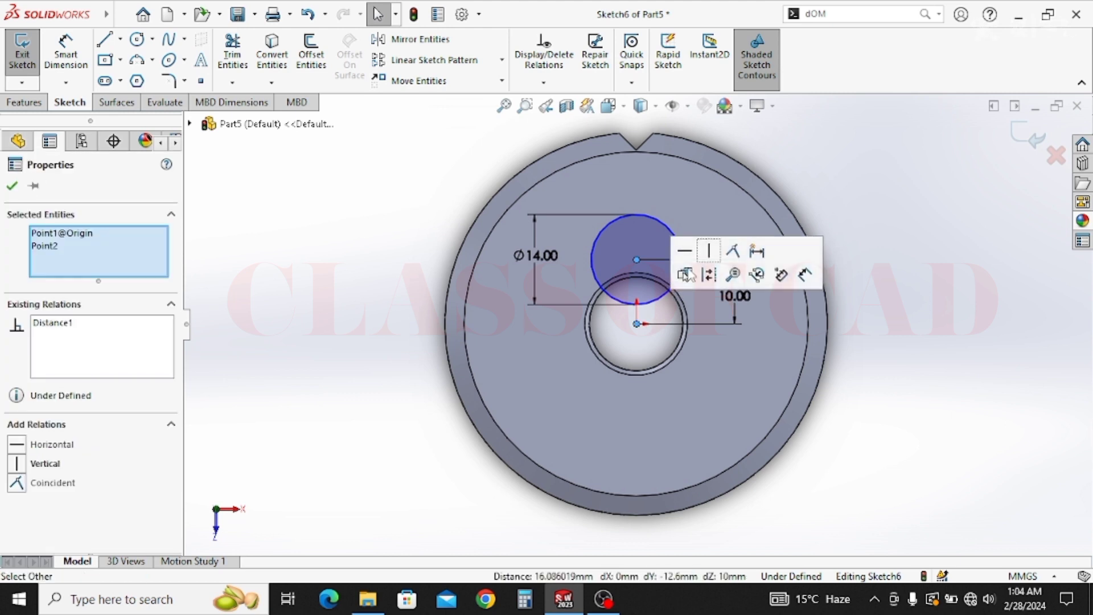
{"action": "left_click", "coordinate": [710, 254]}
{"action": "key", "text": "Escape"}
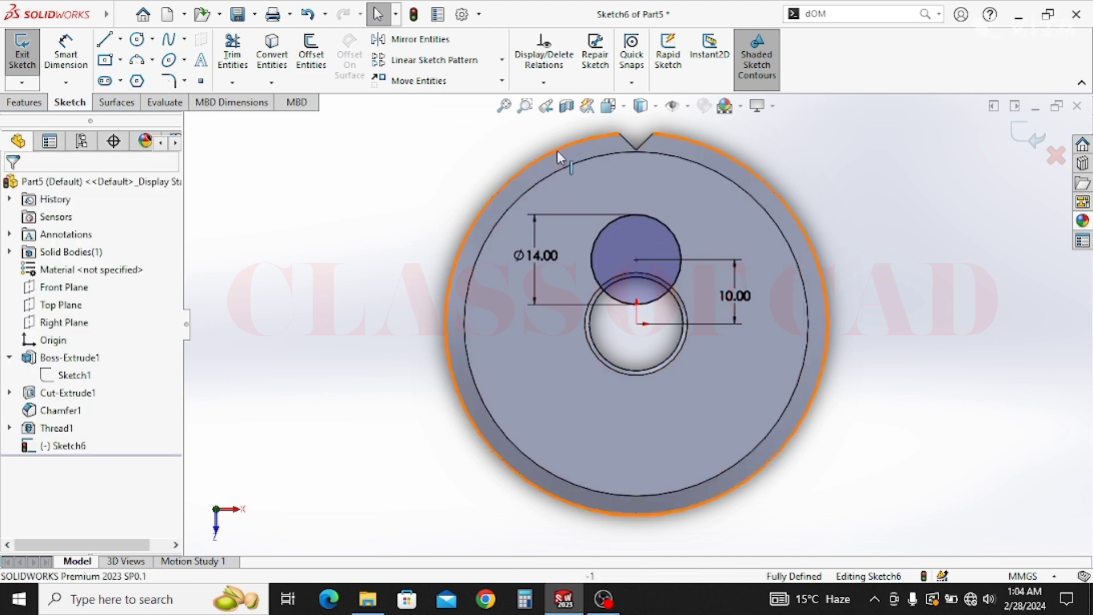
Circular-pattern the circle about the origin into four equally spaced instances over 360 degrees.
{"action": "left_click", "coordinate": [606, 226]}
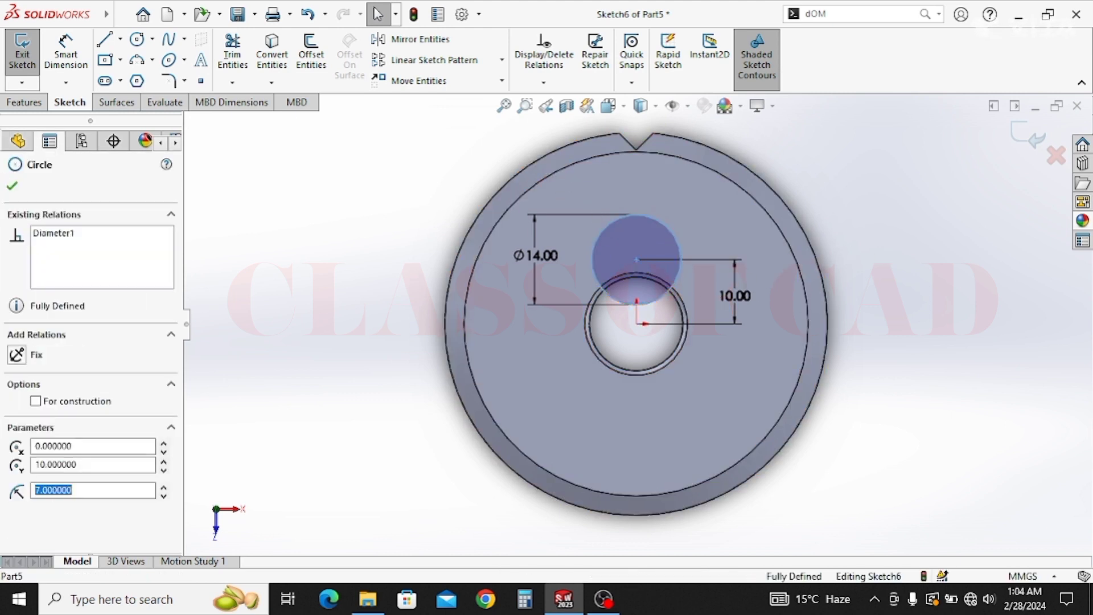
{"action": "left_click", "coordinate": [502, 60]}
{"action": "left_click", "coordinate": [443, 99]}
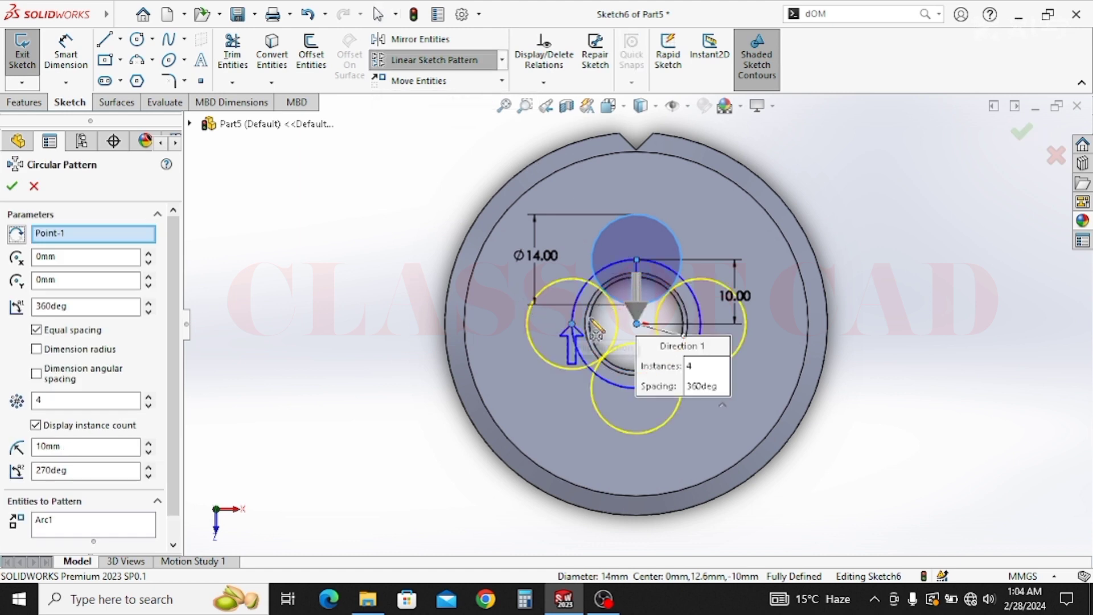
{"action": "left_click", "coordinate": [12, 186]}
Set the distance from the origin to the center of the circle nearest the notch to 12 mm.
{"action": "double_click", "coordinate": [740, 296]}
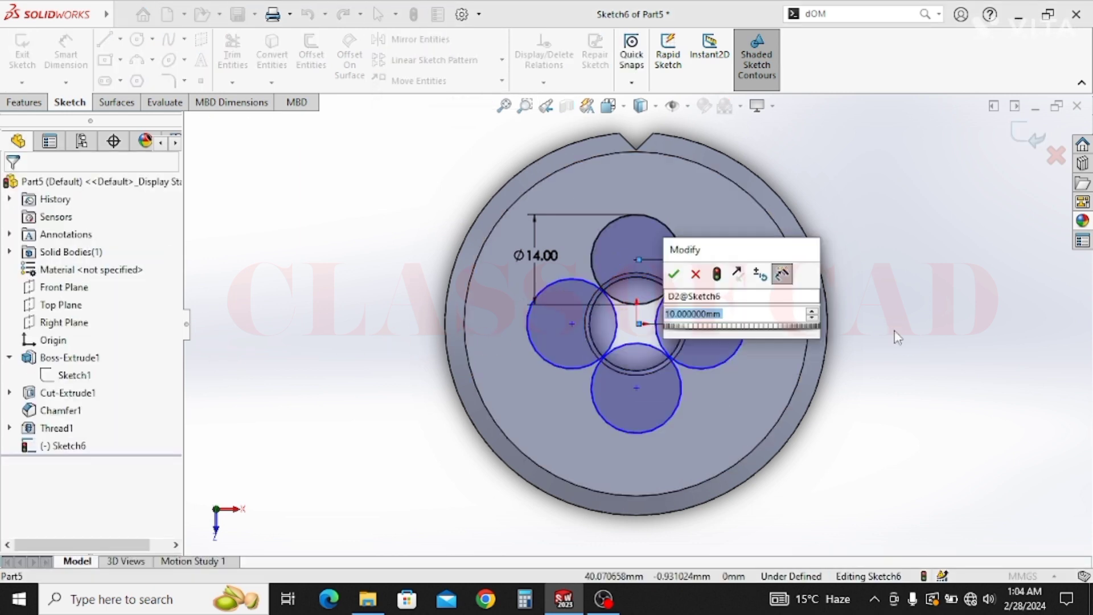
{"action": "type", "text": "12"}
{"action": "key", "text": "Return"}
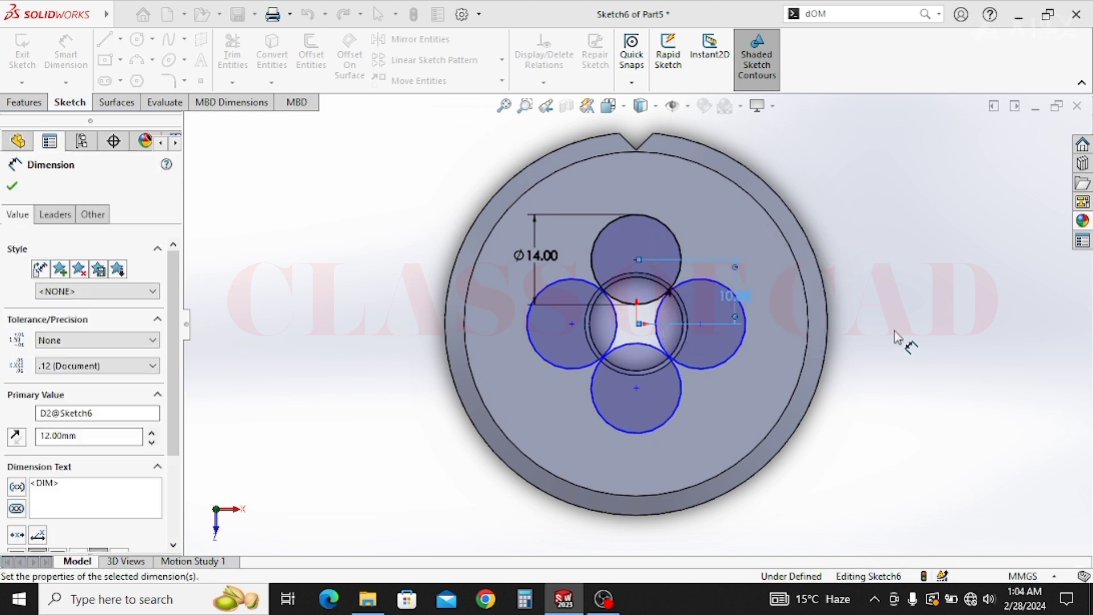
{"action": "left_click", "coordinate": [12, 186]}
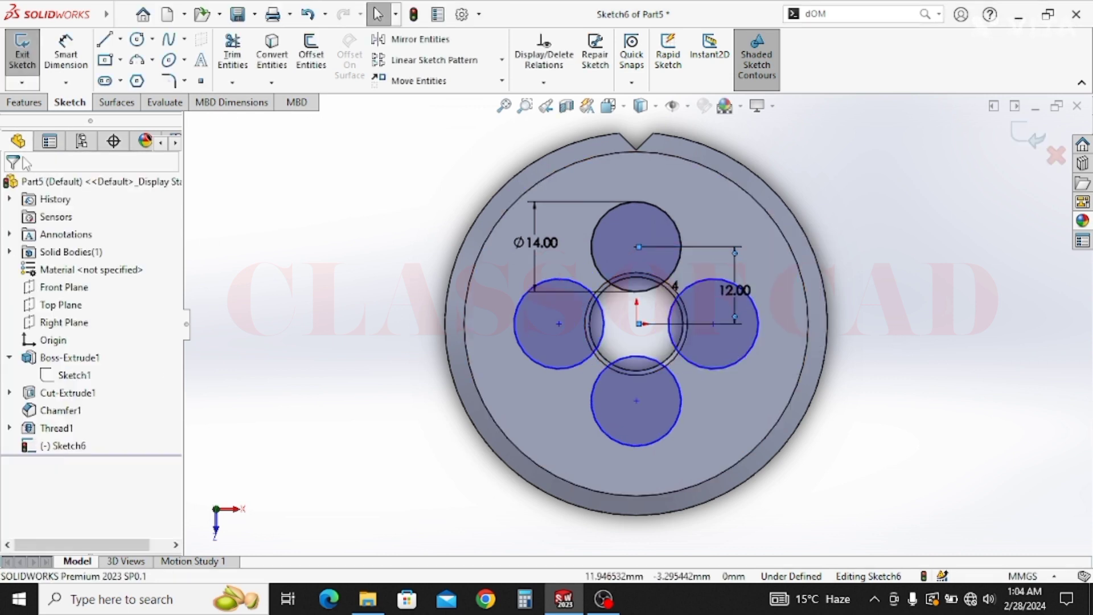
Try to cut the four patterned circles Through All from the sketch plane, keeping all bodies.
{"action": "left_click", "coordinate": [17, 105]}
{"action": "left_click", "coordinate": [237, 57]}
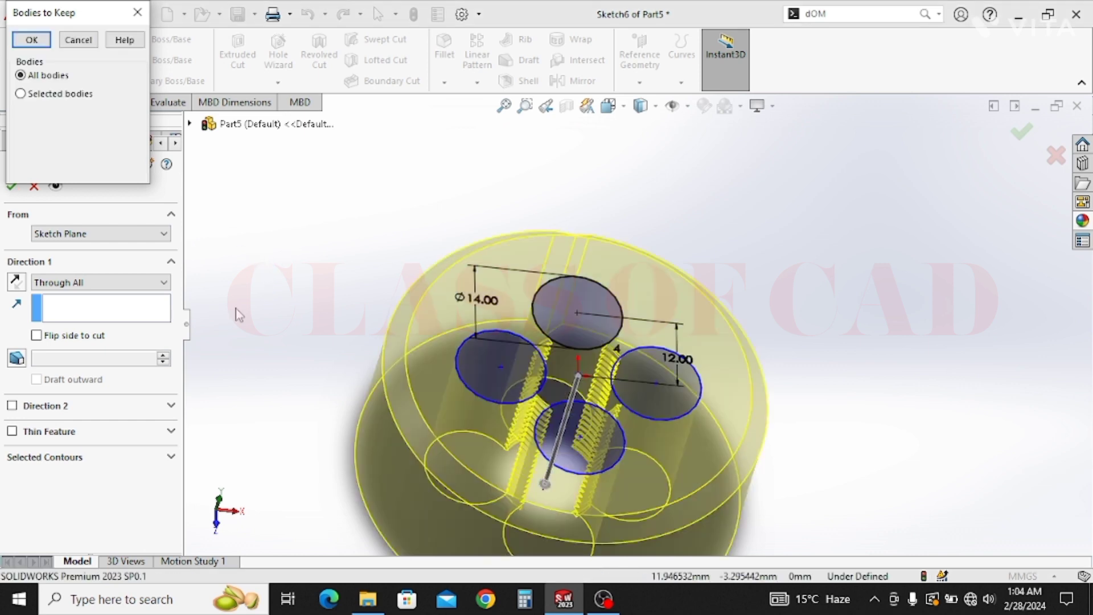
{"action": "key", "text": "Return"}
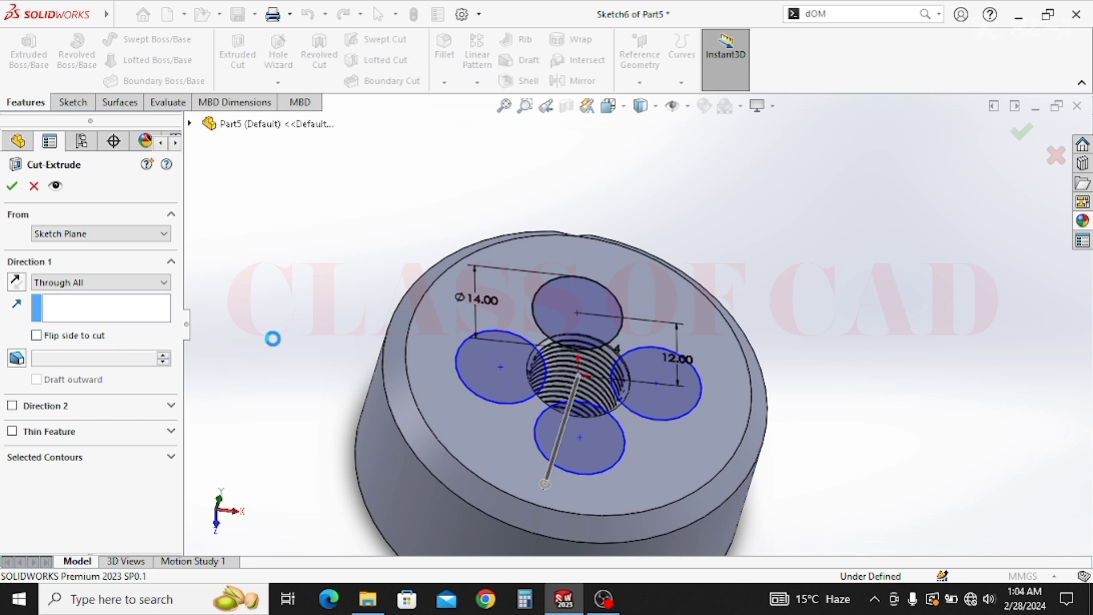
{"action": "left_click", "coordinate": [37, 336]}
{"action": "left_click", "coordinate": [12, 186]}
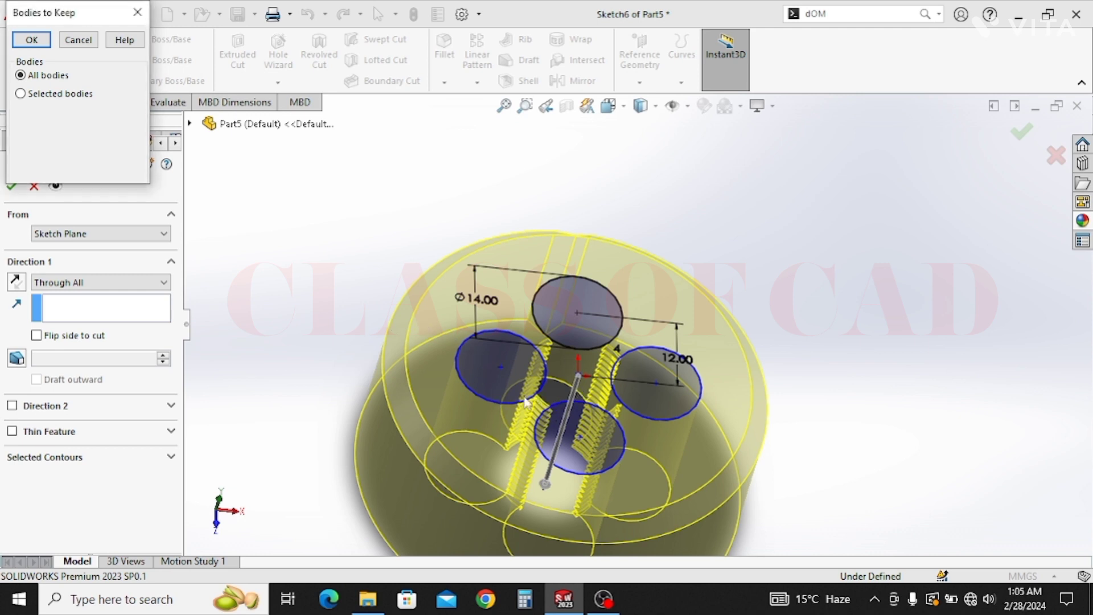
{"action": "left_click", "coordinate": [31, 39]}
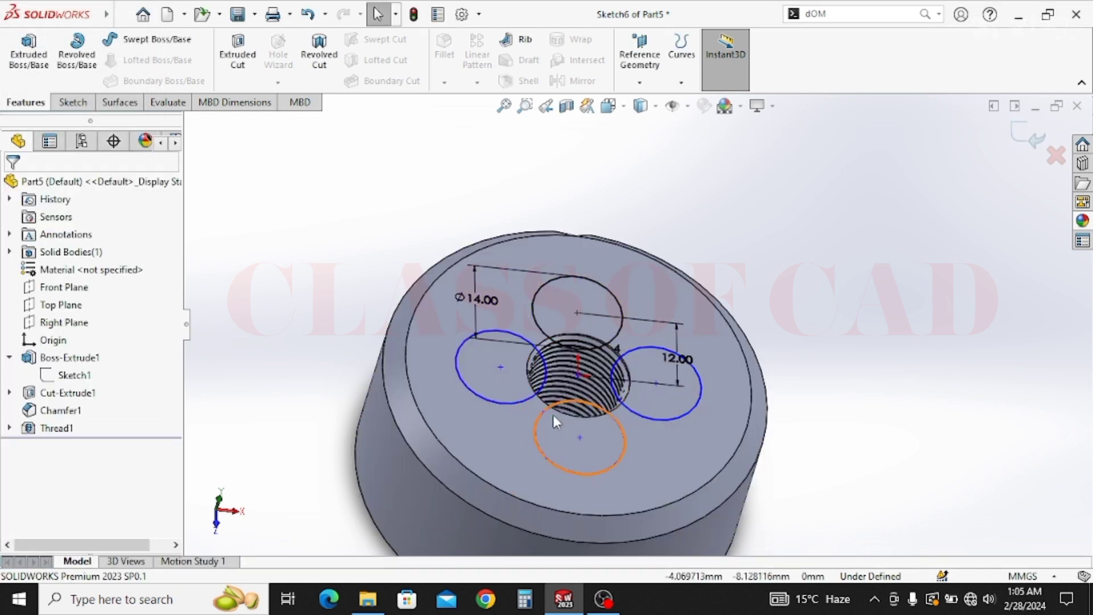
Extrude-cut the four patterned circles Through All around the threaded hole, keeping all bodies.
{"action": "middle_click_drag", "start_coordinate": [553, 415], "coordinate": [584, 419]}
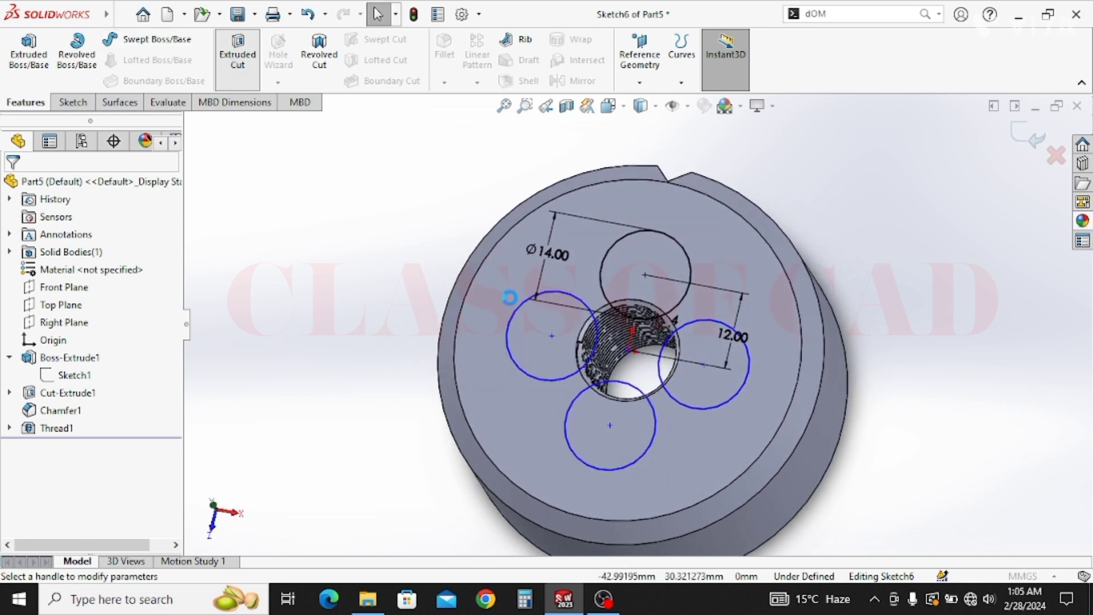
{"action": "middle_click_drag", "start_coordinate": [656, 400], "coordinate": [846, 281]}
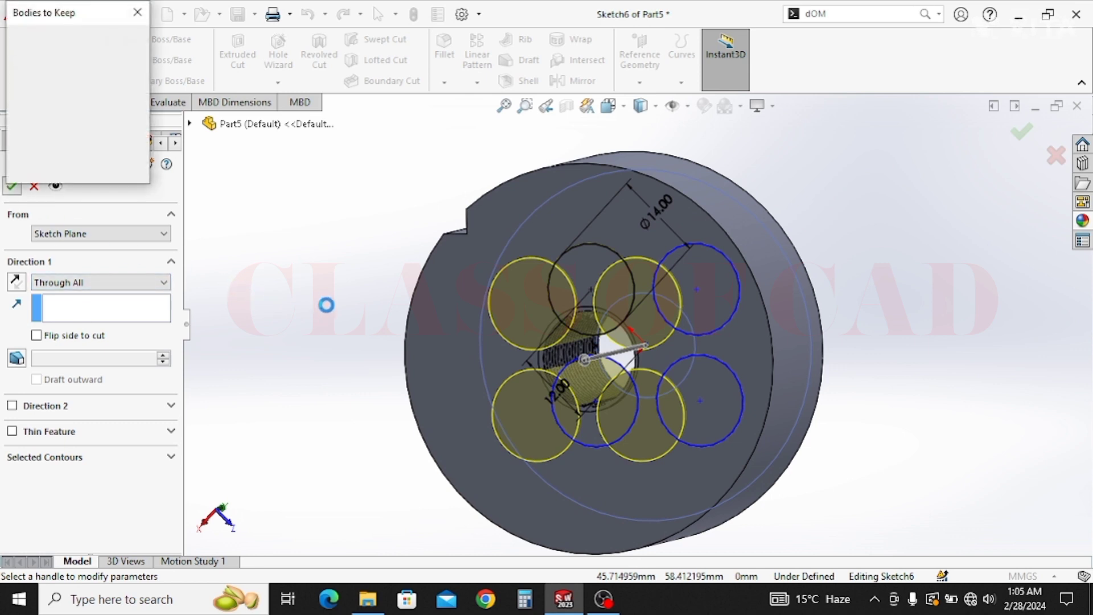
{"action": "left_click", "coordinate": [31, 39]}
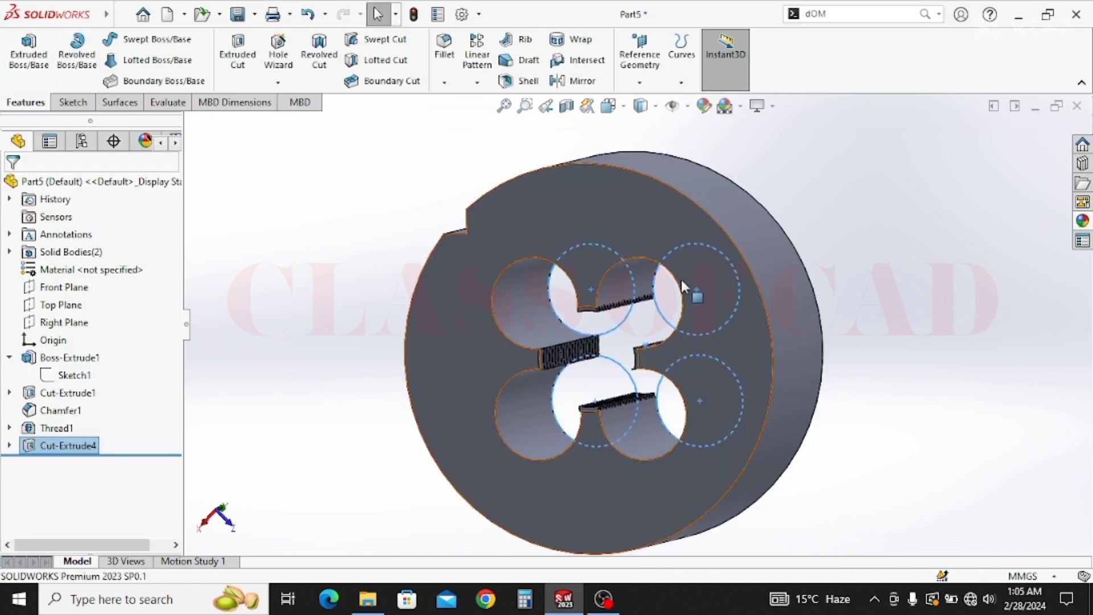
{"action": "middle_click_drag", "start_coordinate": [680, 279], "coordinate": [641, 352]}
{"action": "key", "text": "Escape"}
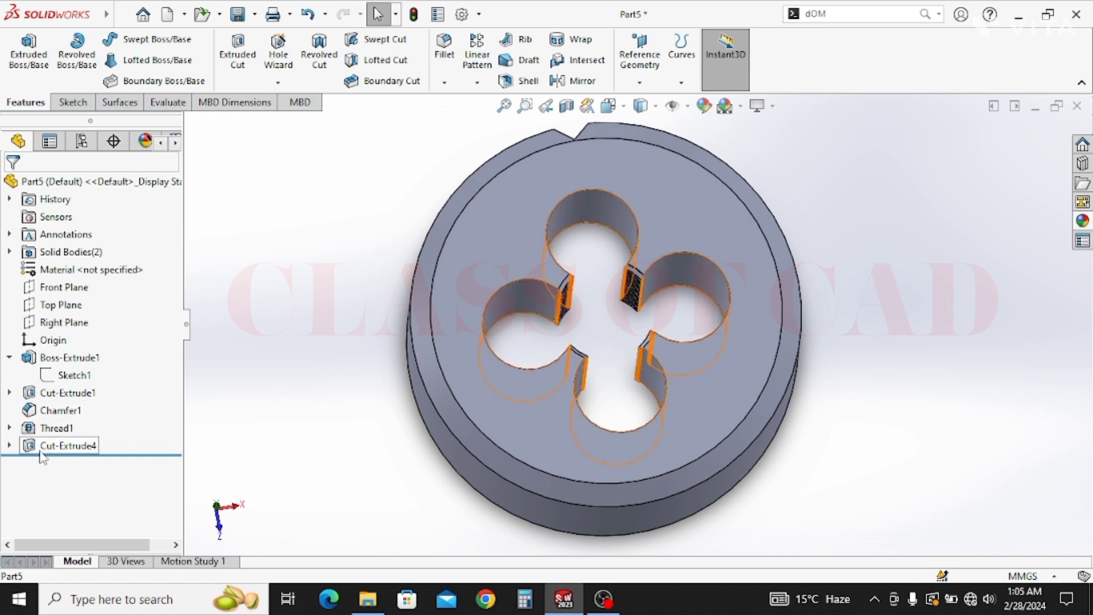
Edit the sketch of the four-hole cut and set the circle diameter to 12 mm.
{"action": "left_click", "coordinate": [9, 445]}
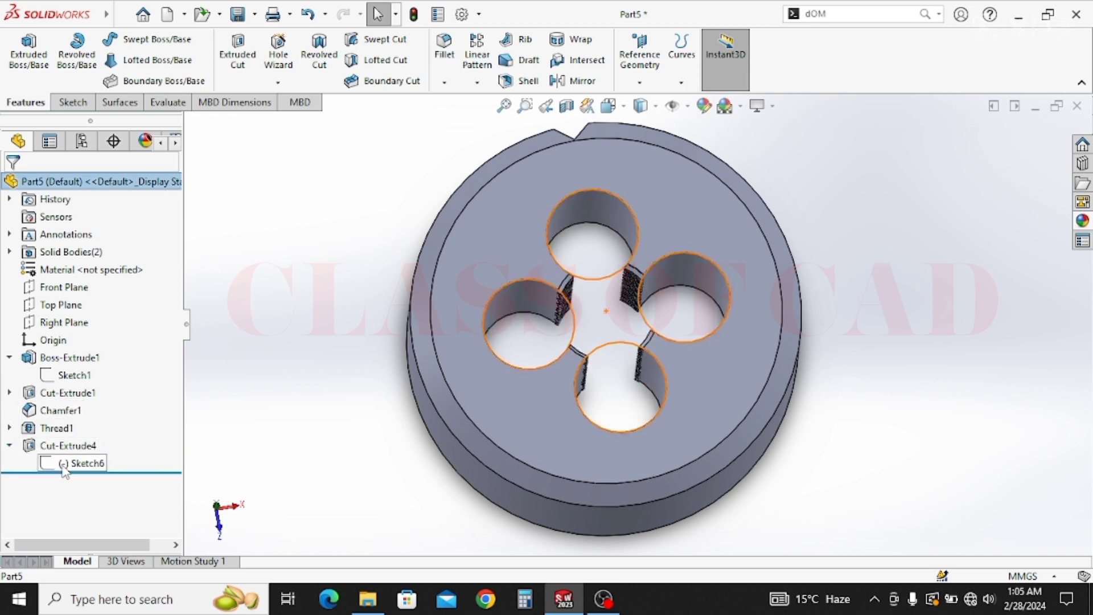
{"action": "left_click", "coordinate": [68, 464]}
{"action": "left_click", "coordinate": [76, 419]}
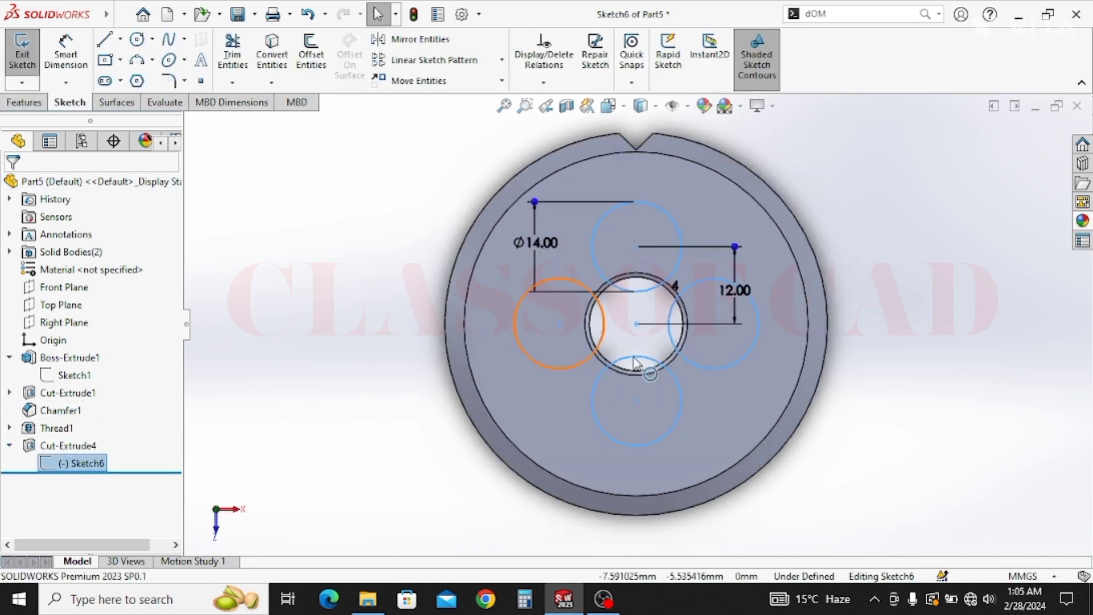
{"action": "double_click", "coordinate": [550, 244]}
{"action": "type", "text": "12"}
{"action": "key", "text": "Return"}
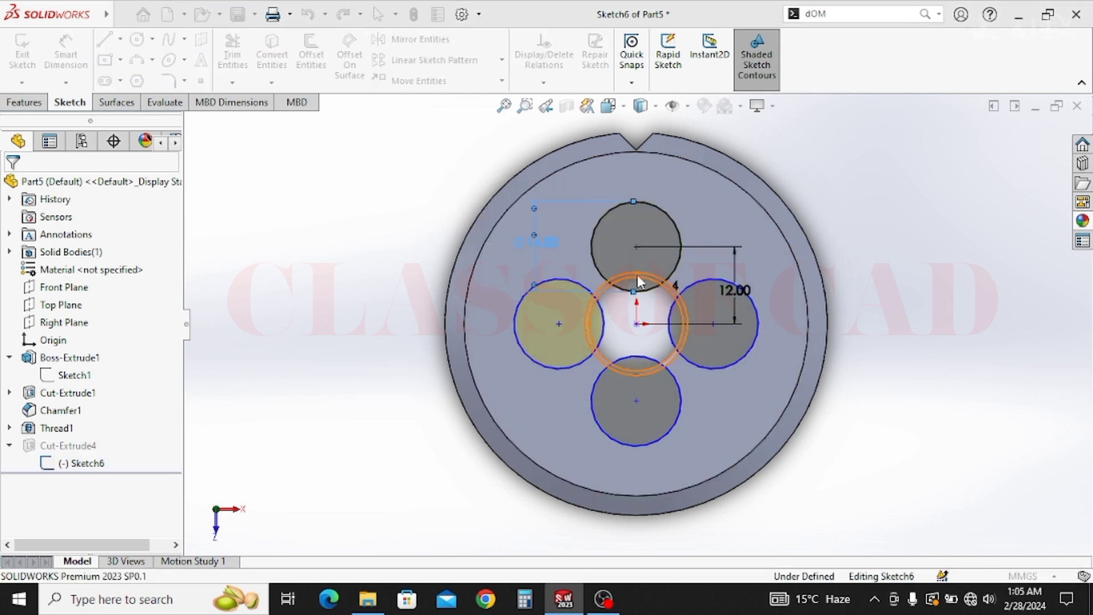
{"action": "left_click", "coordinate": [767, 288]}
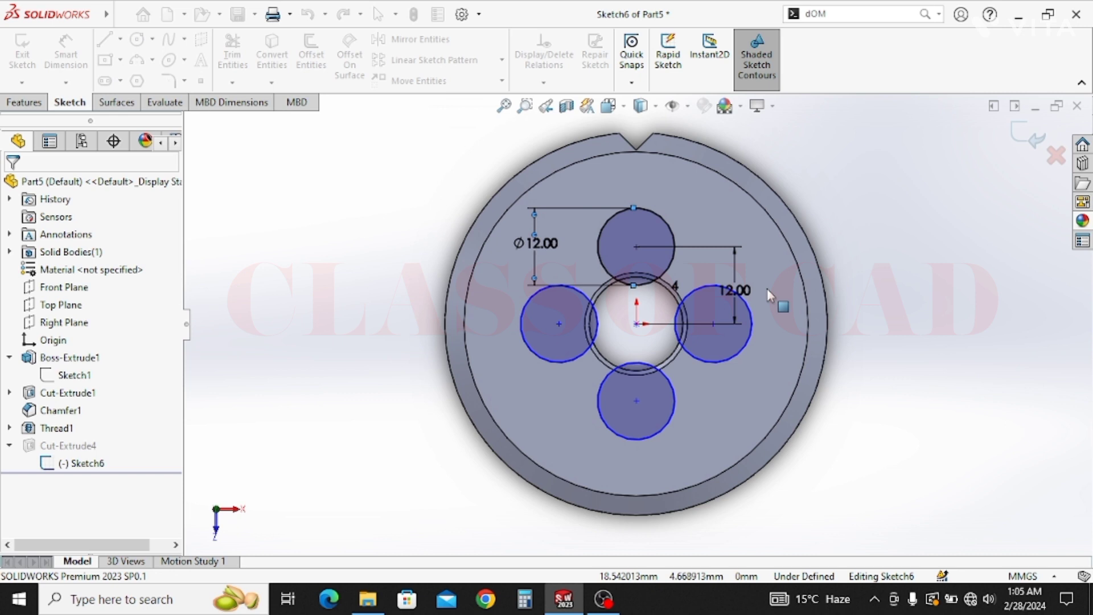
Set the distance from the origin to the circle's center to 10 mm and exit the sketch to rebuild the cut.
{"action": "double_click", "coordinate": [738, 290]}
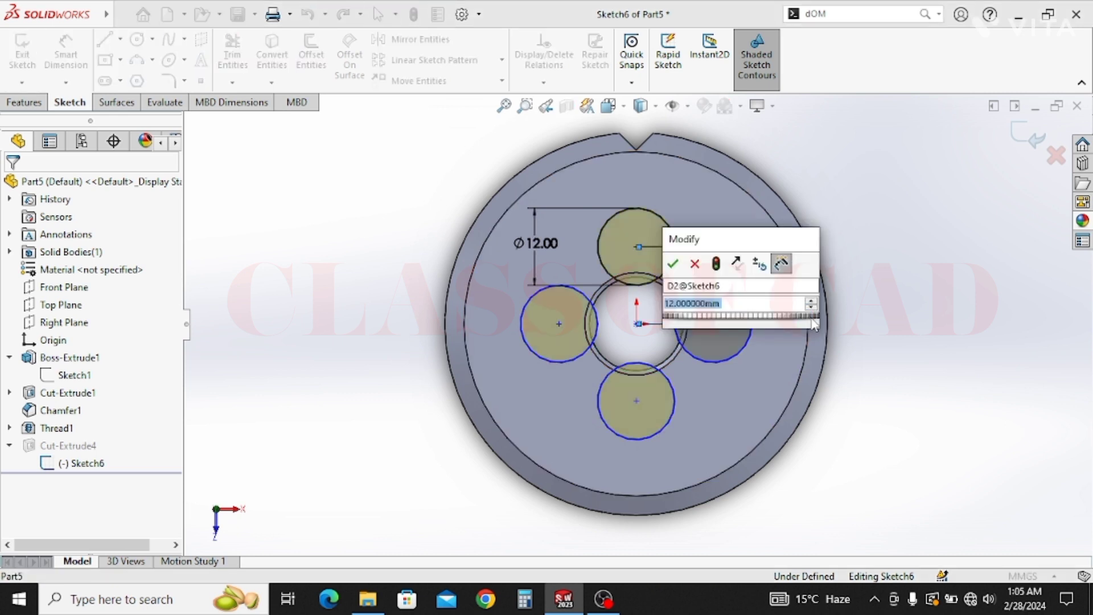
{"action": "type", "text": "10"}
{"action": "key", "text": "Return"}
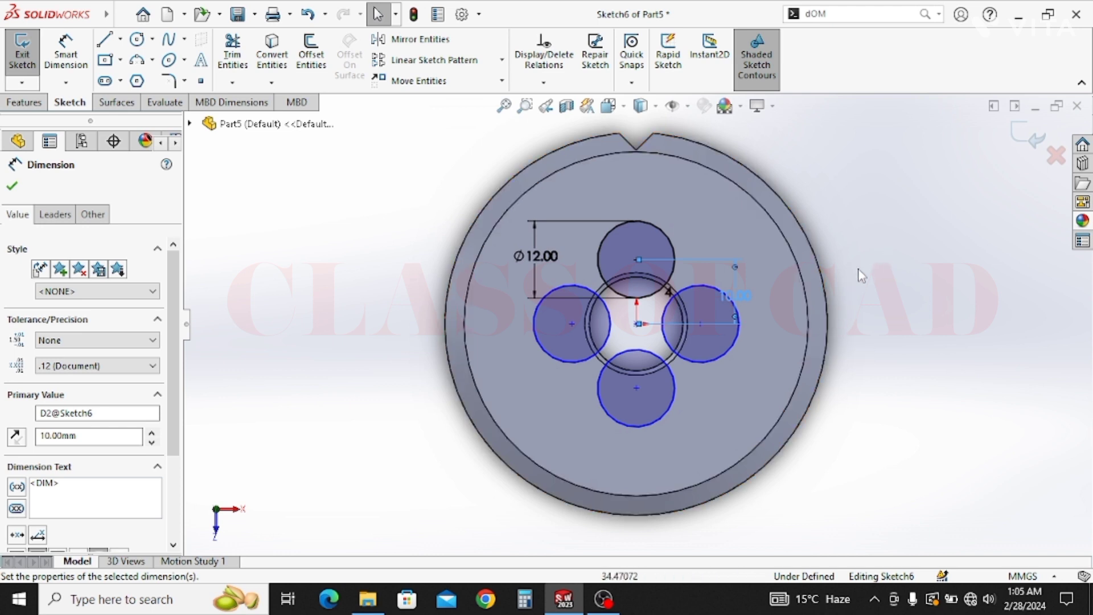
{"action": "left_click", "coordinate": [1019, 146]}
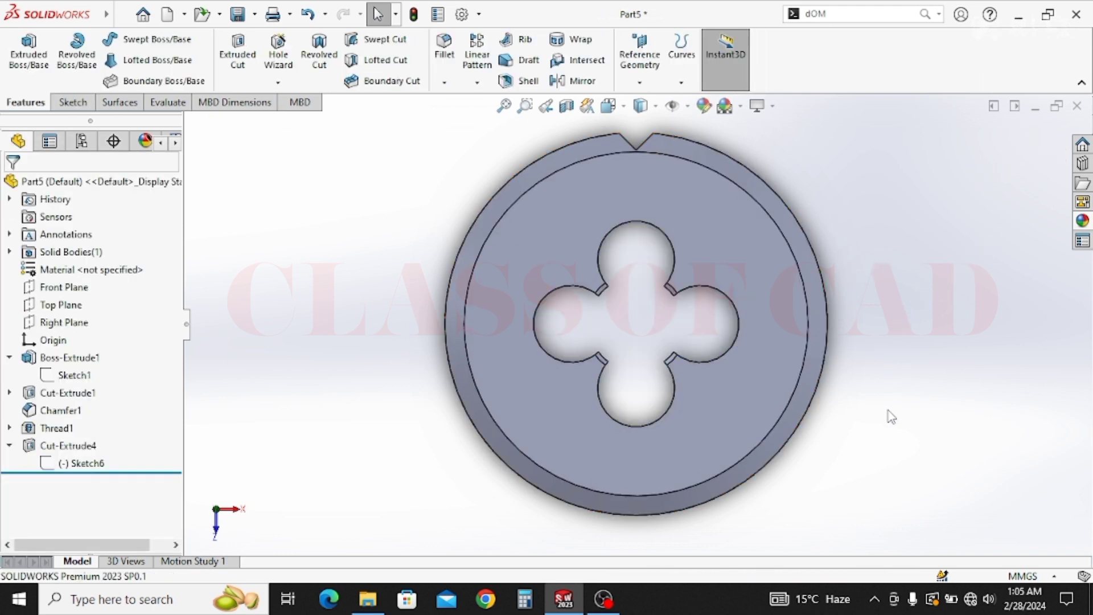
{"action": "middle_click_drag", "start_coordinate": [818, 446], "coordinate": [818, 344]}
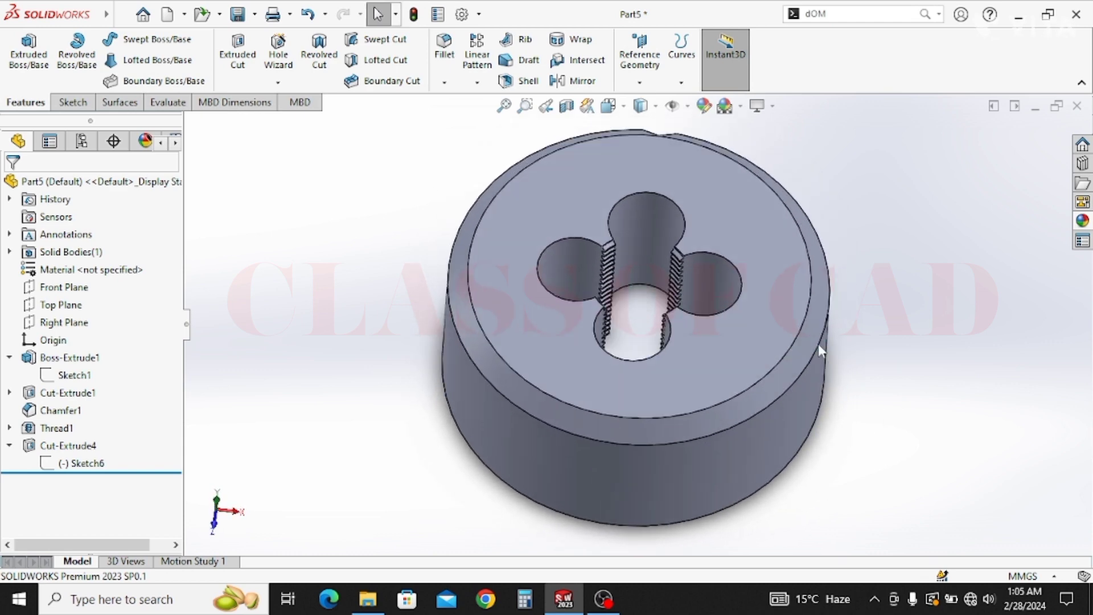
Sketch a circle of about 18 mm radius centered on the origin on the die's chamfered-side face, and make it construction geometry.
{"action": "left_click", "coordinate": [521, 317]}
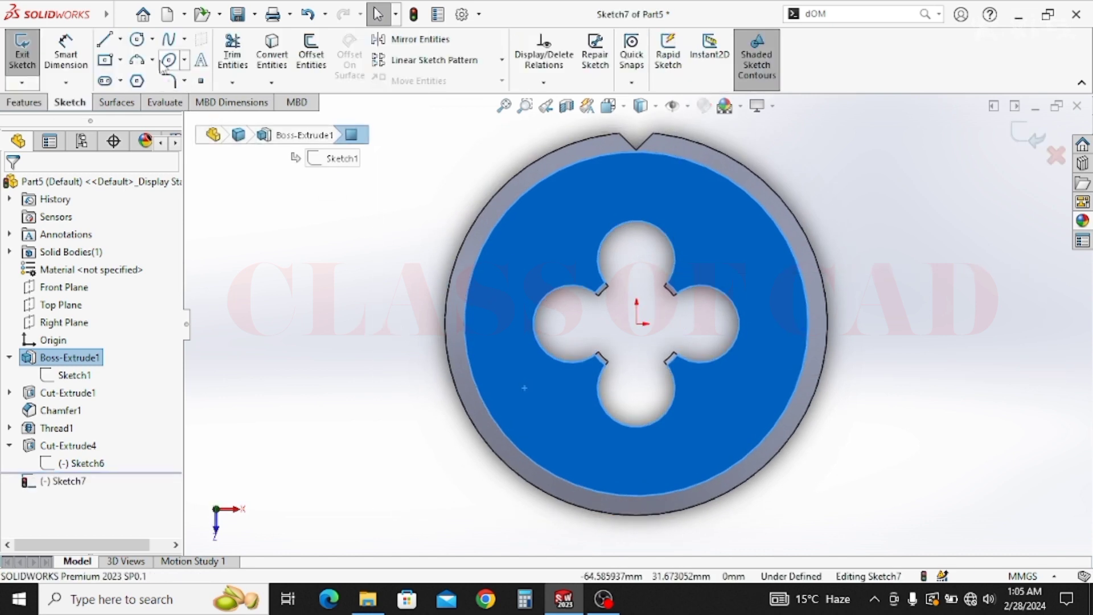
{"action": "left_click", "coordinate": [138, 40]}
{"action": "left_click", "coordinate": [637, 323]}
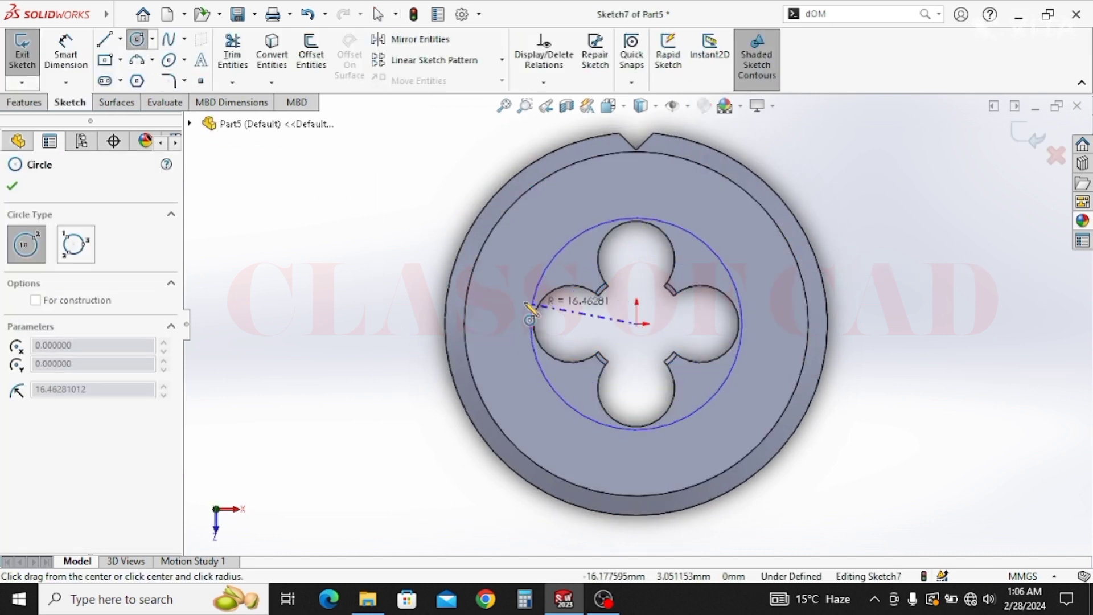
{"action": "left_click", "coordinate": [522, 303]}
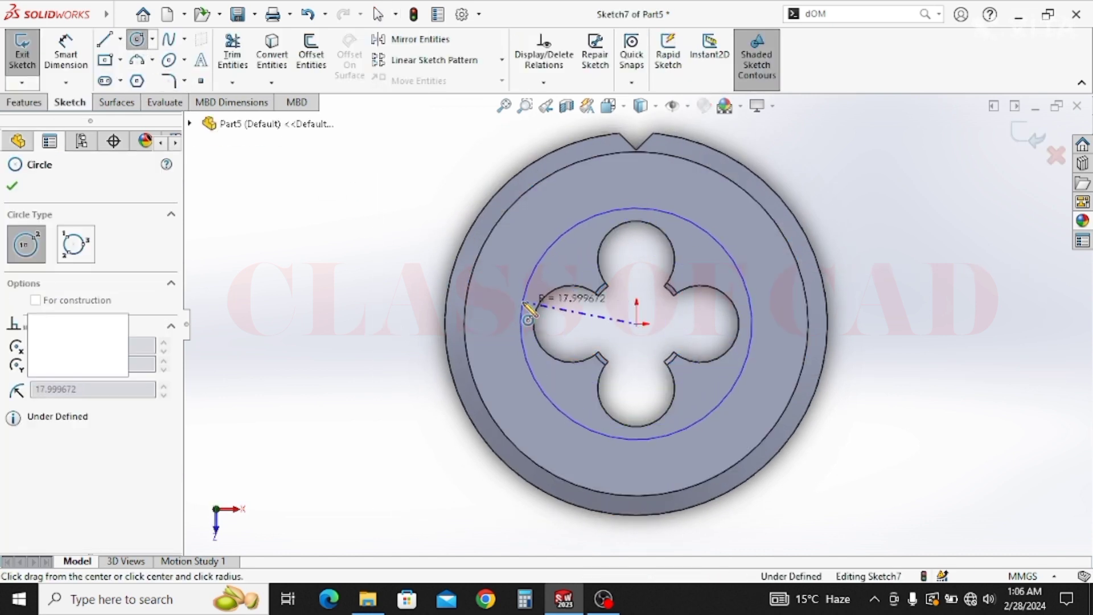
{"action": "key", "text": "Escape"}
{"action": "left_click", "coordinate": [527, 287]}
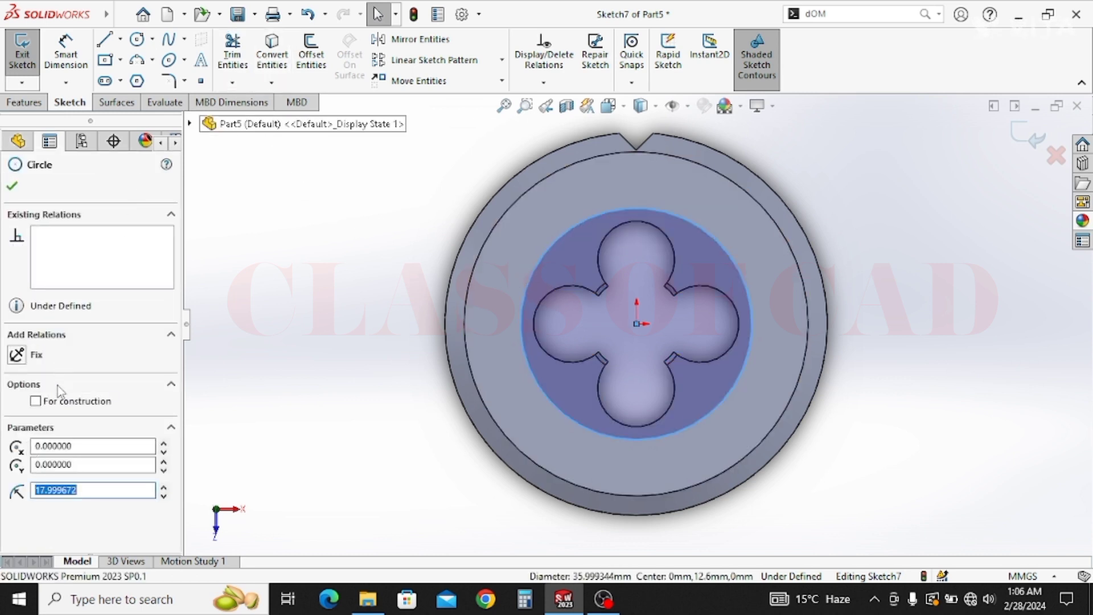
{"action": "left_click", "coordinate": [35, 401]}
{"action": "key", "text": "Escape"}
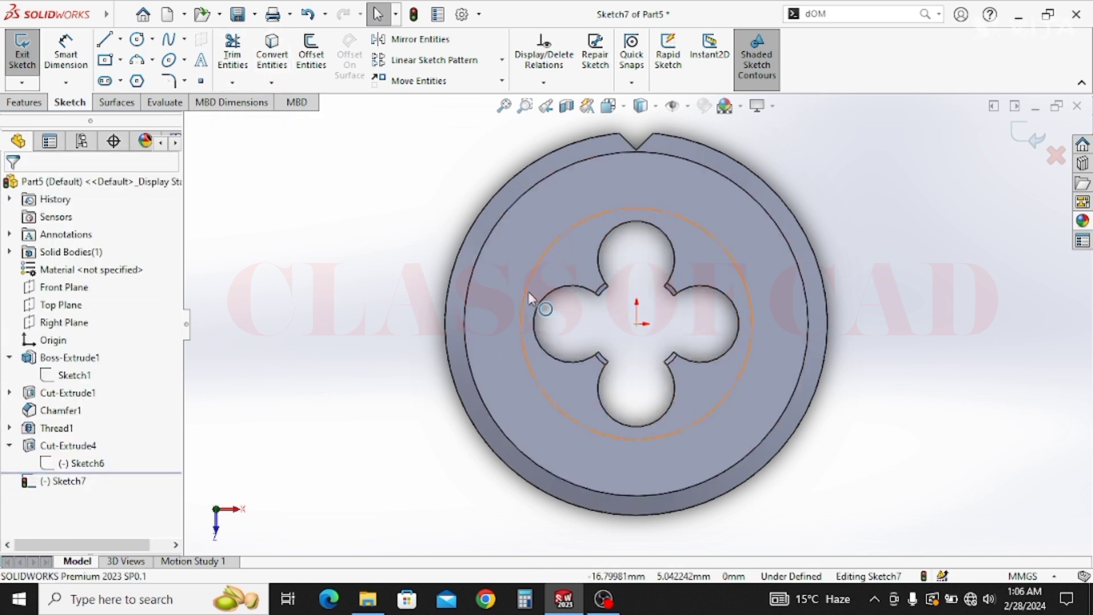
Add the sketch text "M8" along the construction circle and flip it vertically so it sits outside the circle.
{"action": "left_click", "coordinate": [201, 62]}
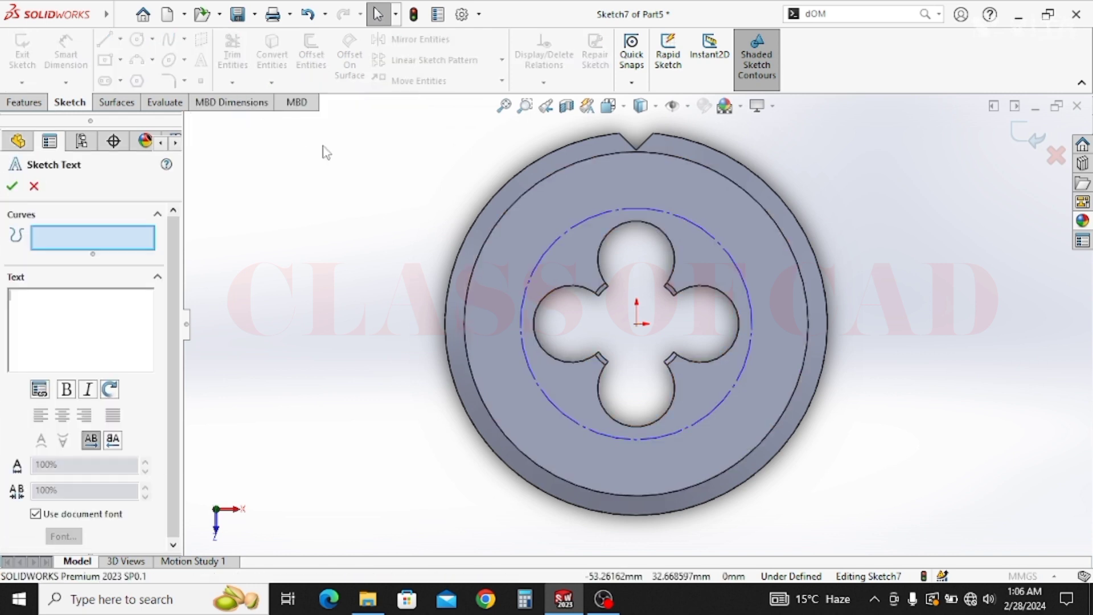
{"action": "left_click", "coordinate": [530, 288]}
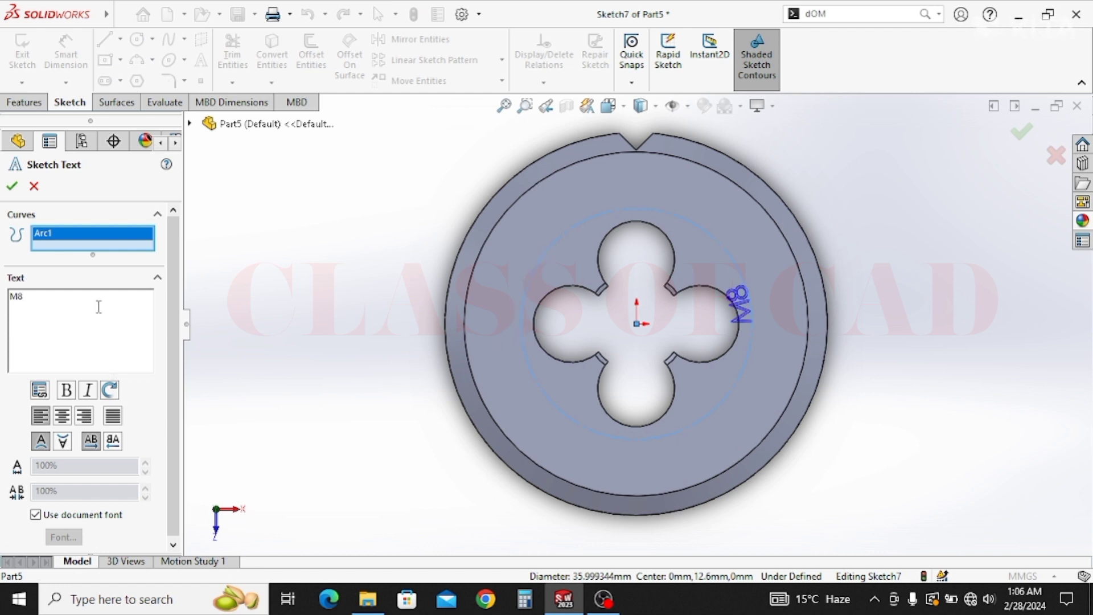
{"action": "left_click", "coordinate": [63, 442]}
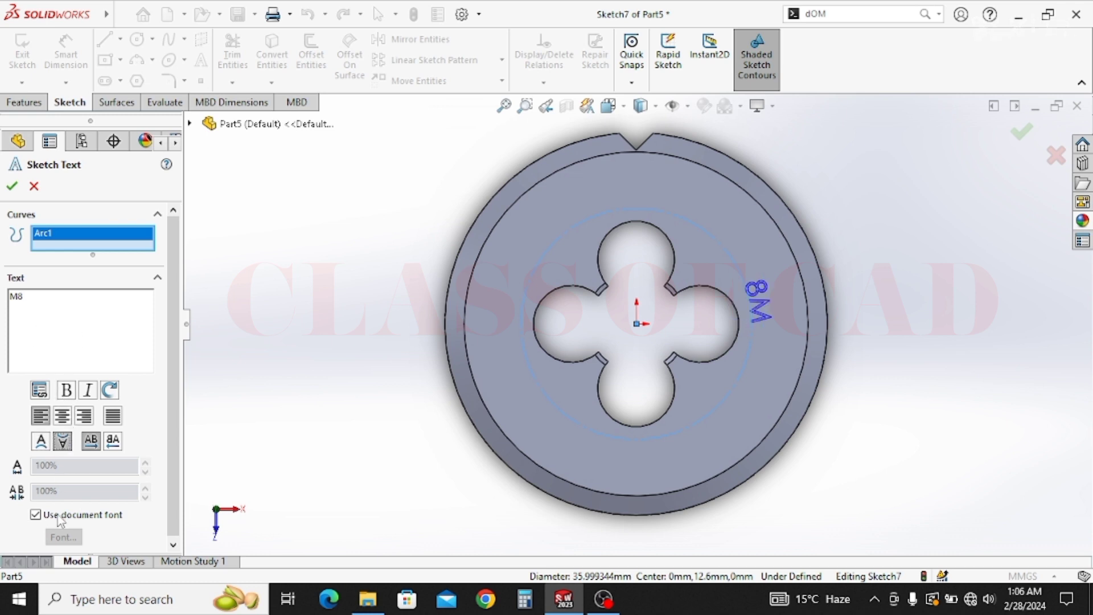
Override the document font for the M8 text with a 6 mm height and shift it along the circle with leading spaces.
{"action": "left_click", "coordinate": [35, 514]}
{"action": "left_click", "coordinate": [63, 537]}
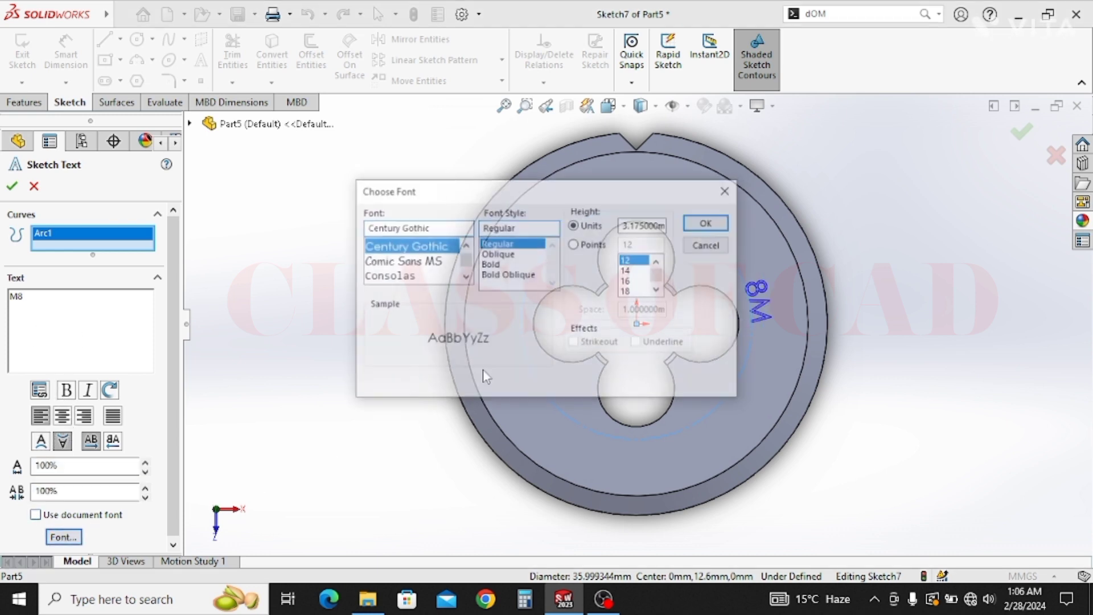
{"action": "type", "text": "10"}
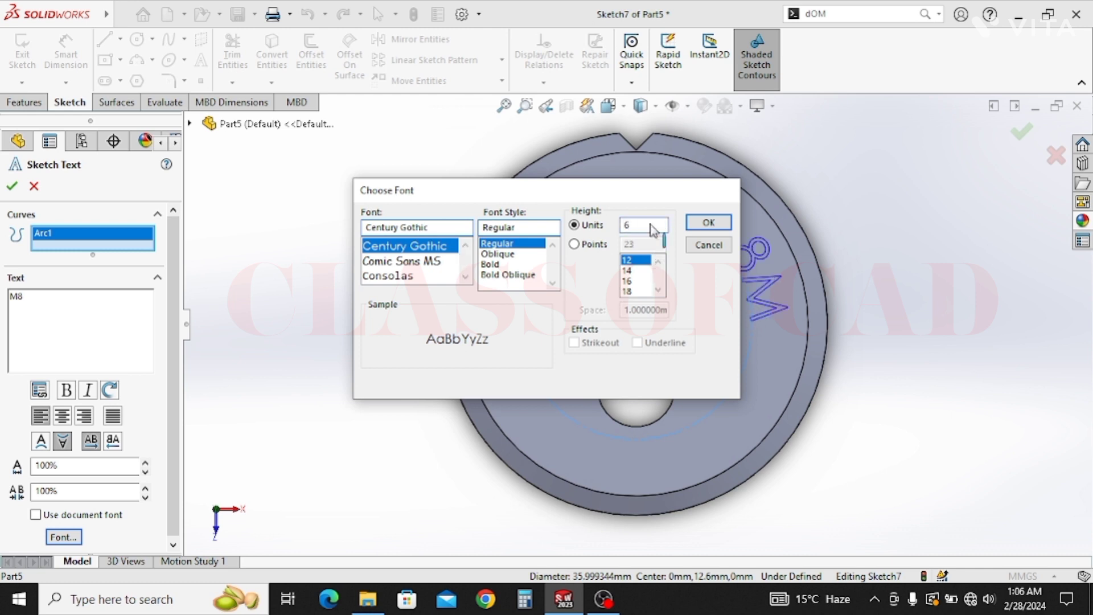
{"action": "key", "text": "Return"}
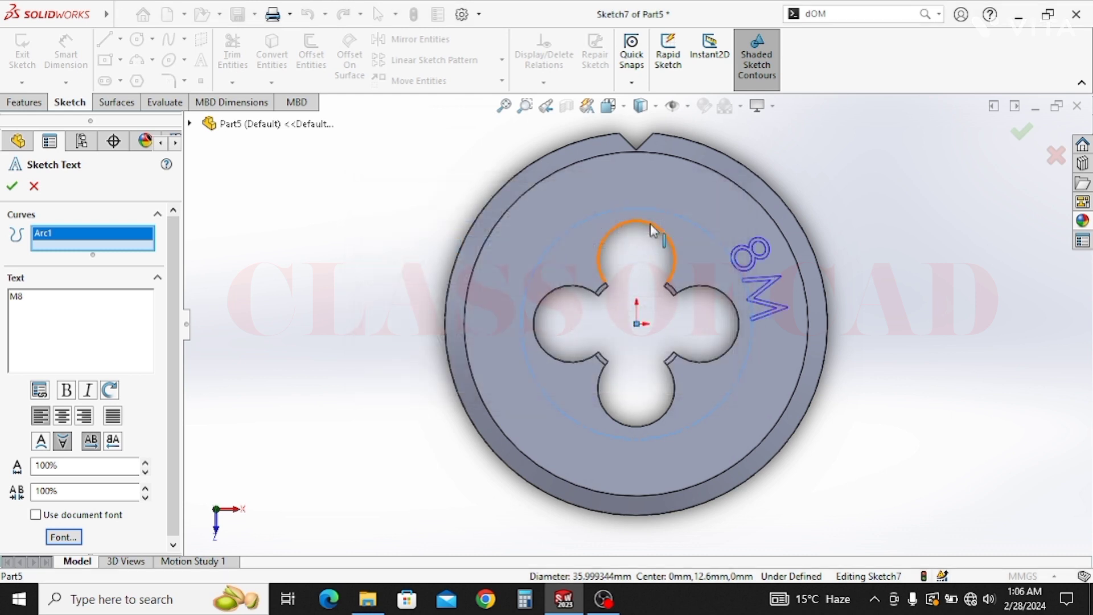
{"action": "left_click", "coordinate": [13, 302]}
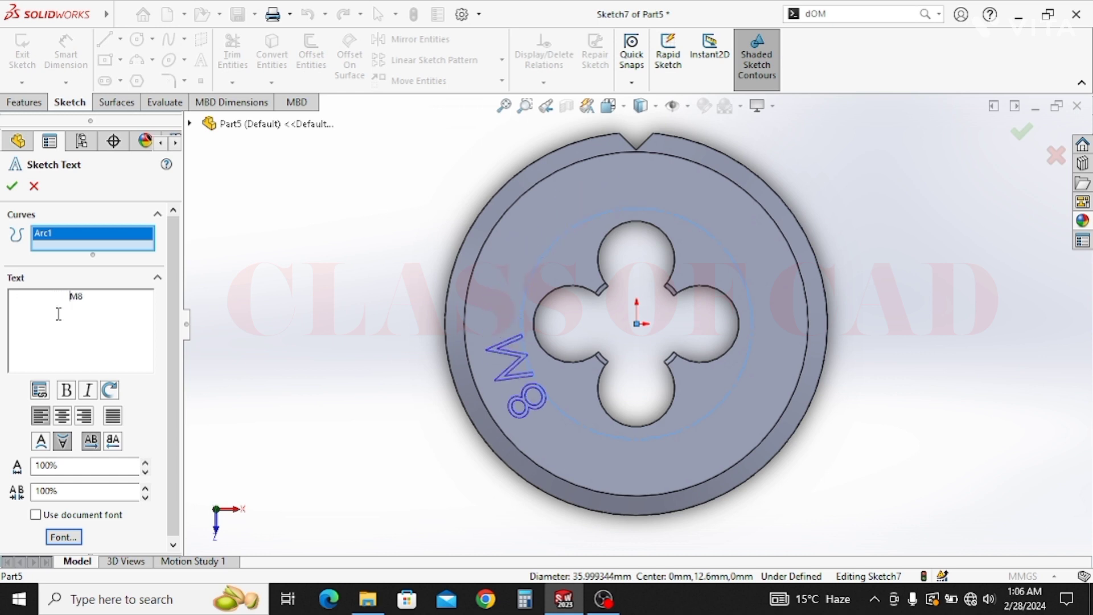
{"action": "left_click", "coordinate": [11, 186]}
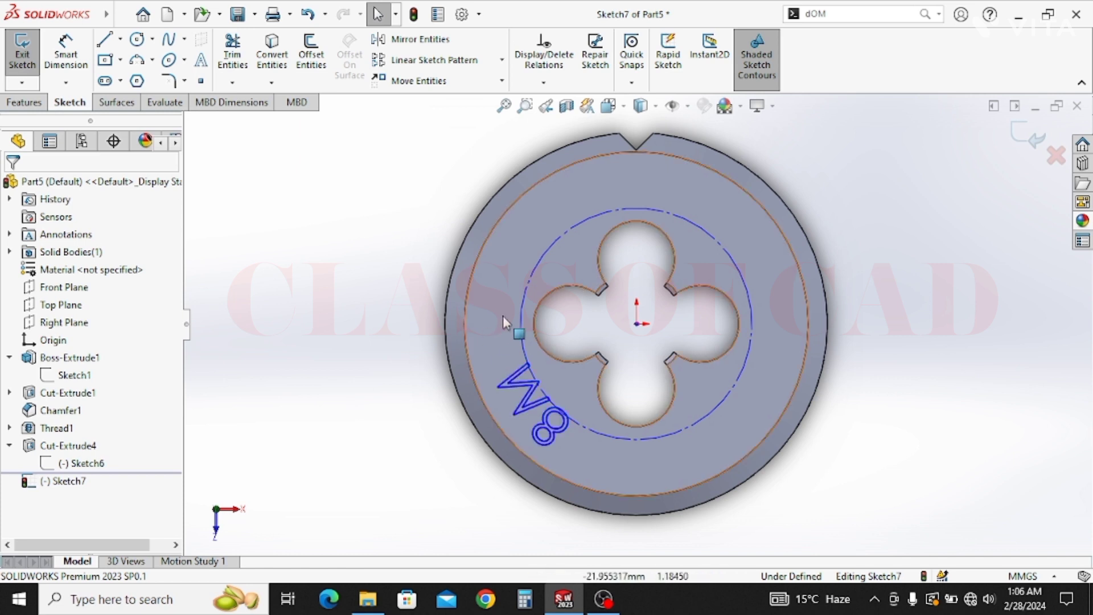
Add a second sketch text "1.25" along the construction circle, flipped both horizontally and vertically to read outside it.
{"action": "left_click", "coordinate": [521, 306]}
{"action": "left_click", "coordinate": [201, 59]}
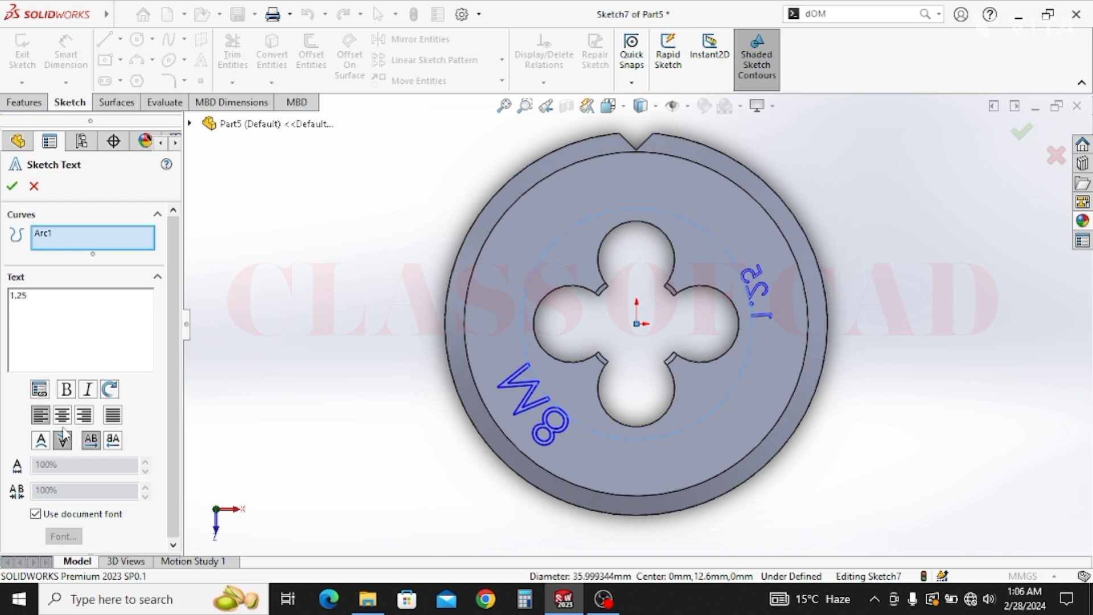
{"action": "left_click", "coordinate": [43, 444]}
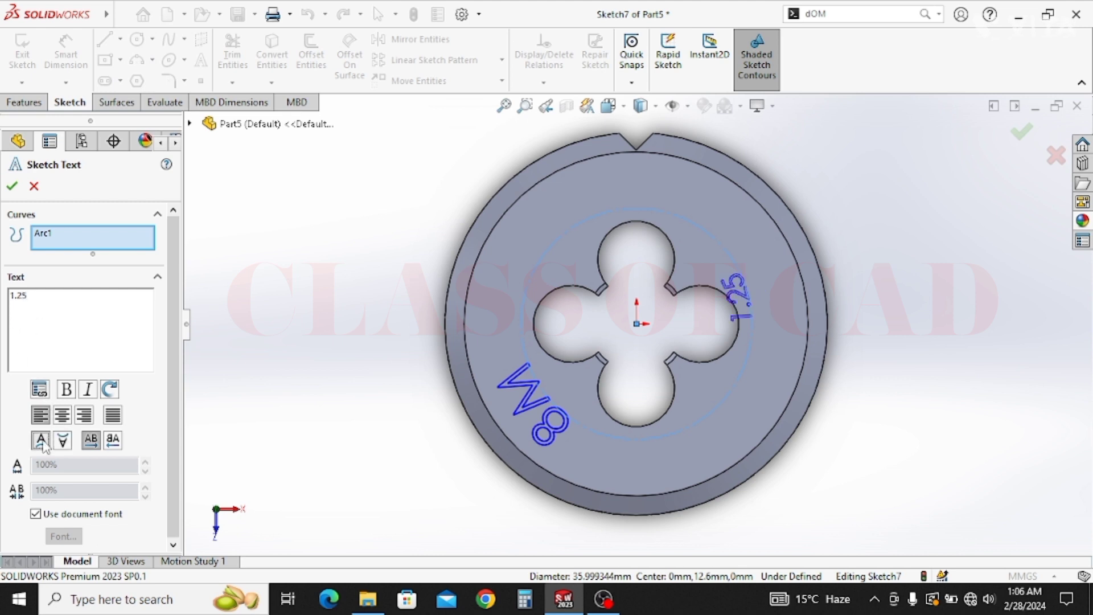
{"action": "left_click", "coordinate": [112, 441]}
{"action": "left_click", "coordinate": [65, 442]}
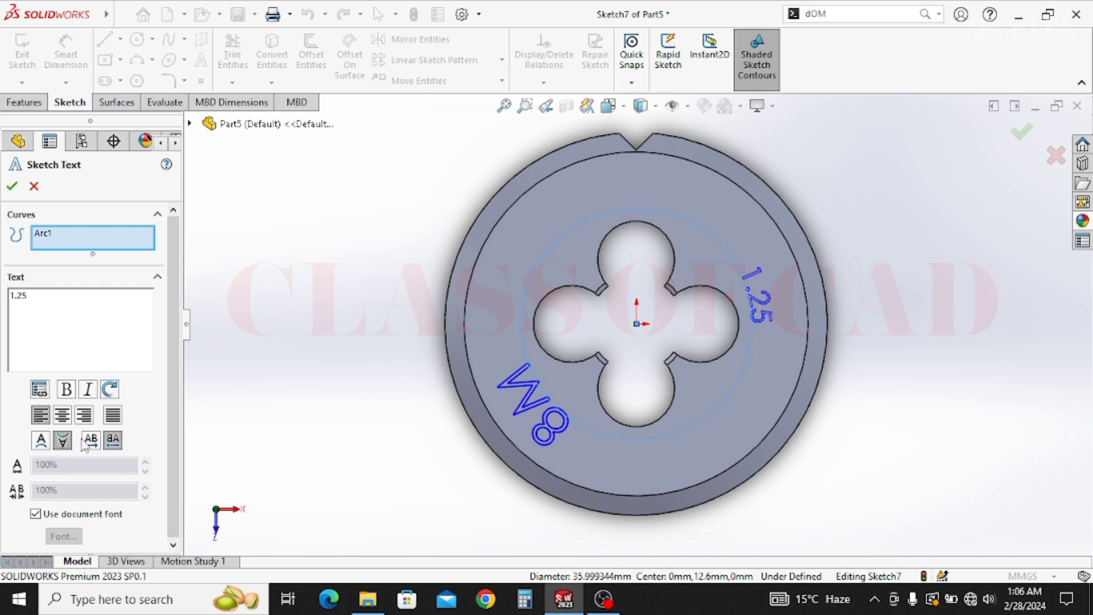
Set the 1.25 text height to 6 mm and shift it along the circle with leading spaces to sit opposite M8's side.
{"action": "left_click", "coordinate": [57, 522]}
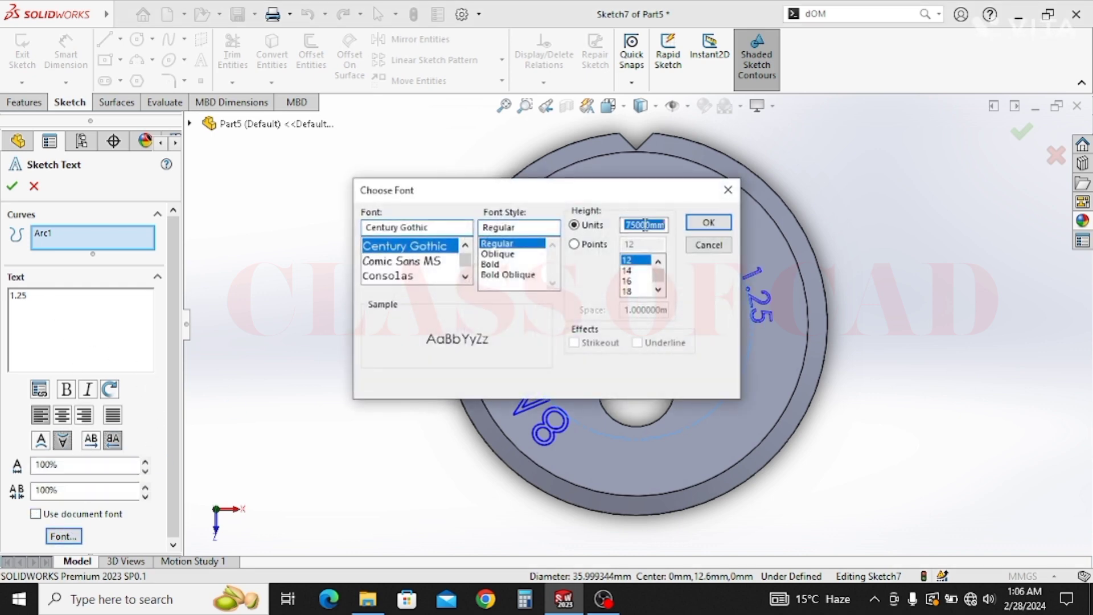
{"action": "type", "text": "6"}
{"action": "key", "text": "Return"}
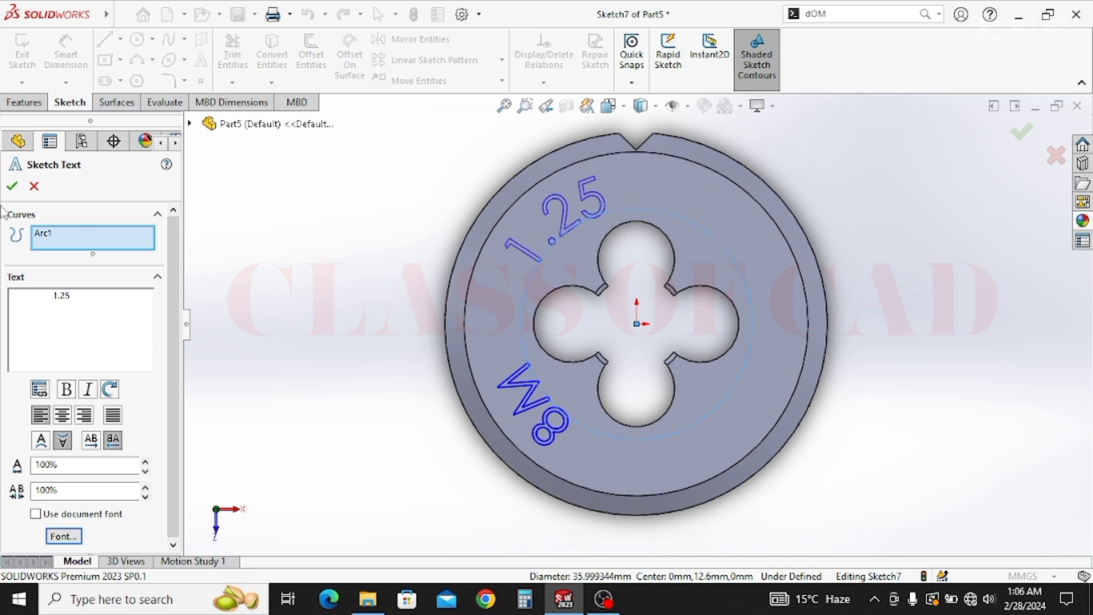
{"action": "left_click", "coordinate": [12, 186]}
Engrave the M8 and 1.25 texts into the die face with a Blind extruded cut 0.3 mm deep.
{"action": "left_click", "coordinate": [26, 102]}
{"action": "left_click", "coordinate": [238, 57]}
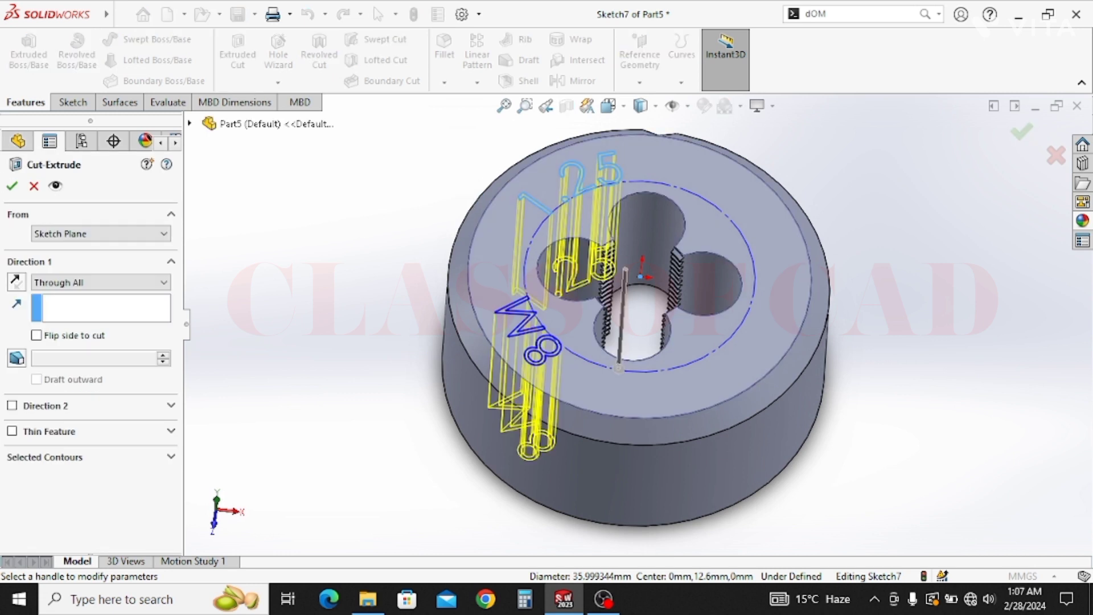
{"action": "left_click", "coordinate": [54, 283]}
{"action": "left_click", "coordinate": [60, 298]}
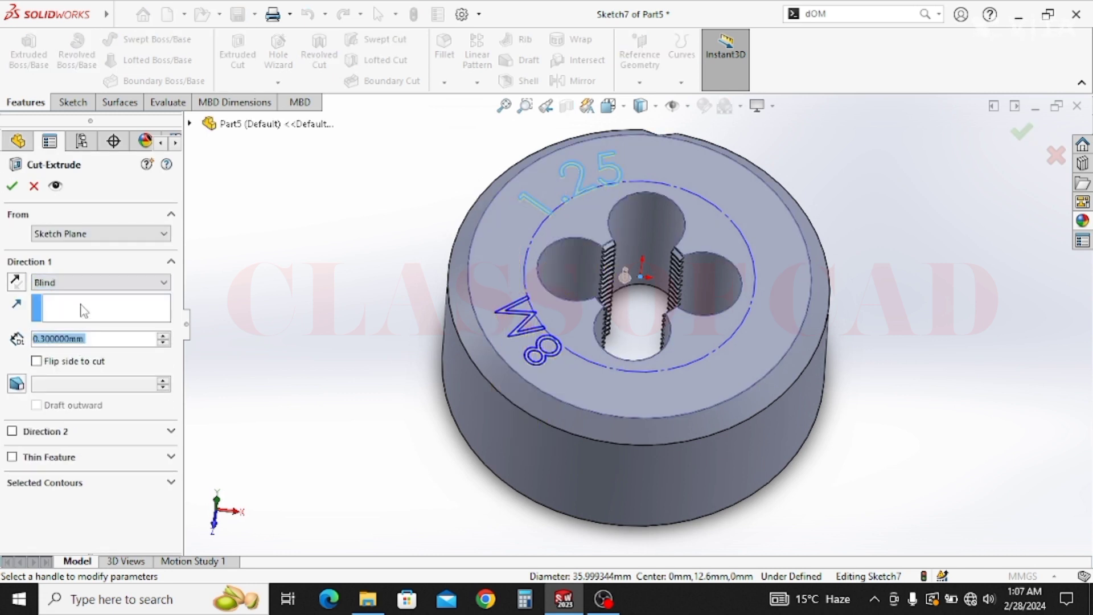
{"action": "scroll", "coordinate": [525, 340], "scroll_direction": "down", "scroll_amount": 3}
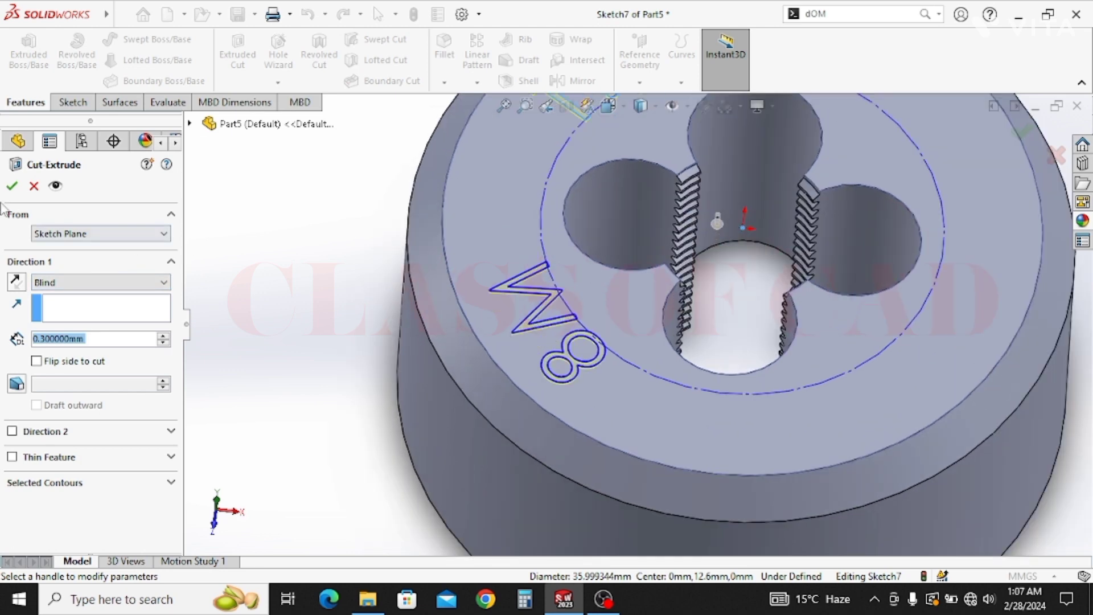
{"action": "left_click", "coordinate": [12, 186]}
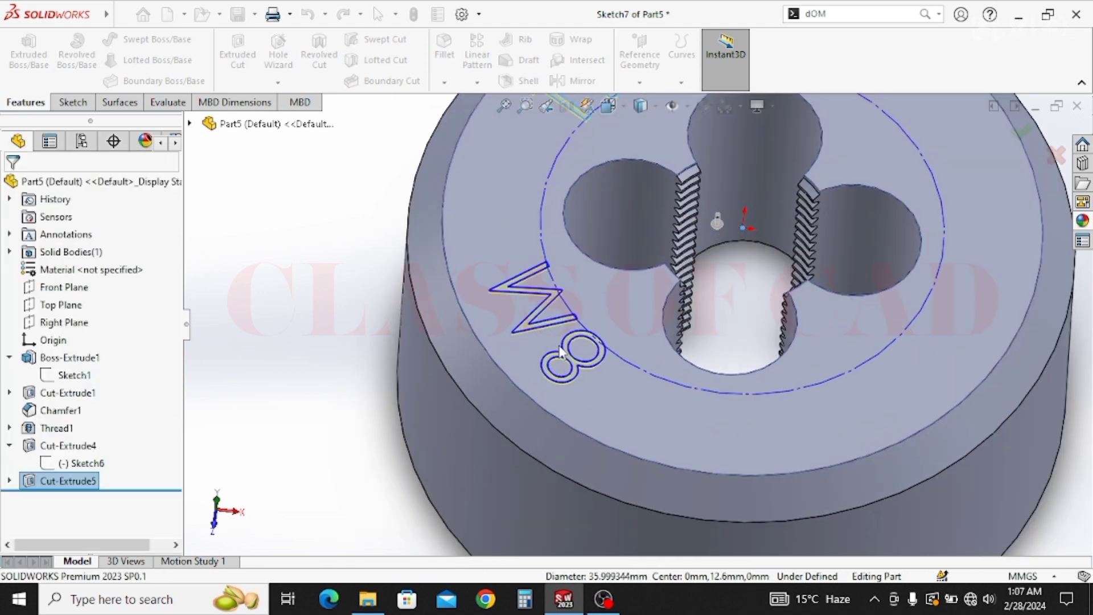
{"action": "scroll", "coordinate": [561, 351], "scroll_direction": "up", "scroll_amount": 6}
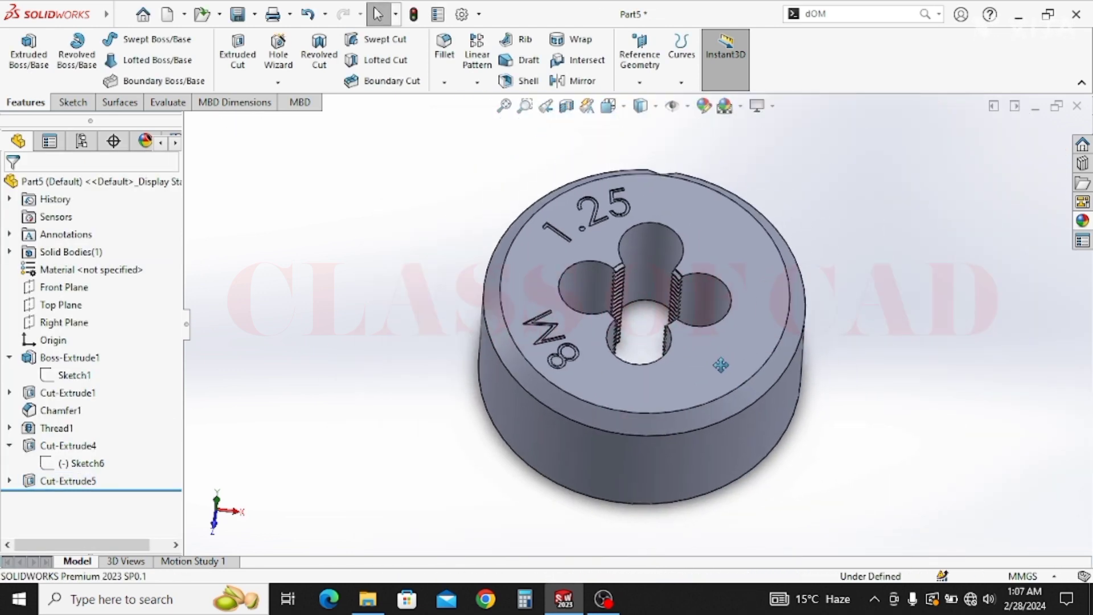
{"action": "middle_click_drag", "start_coordinate": [720, 364], "coordinate": [693, 377], "text": "ctrl"}
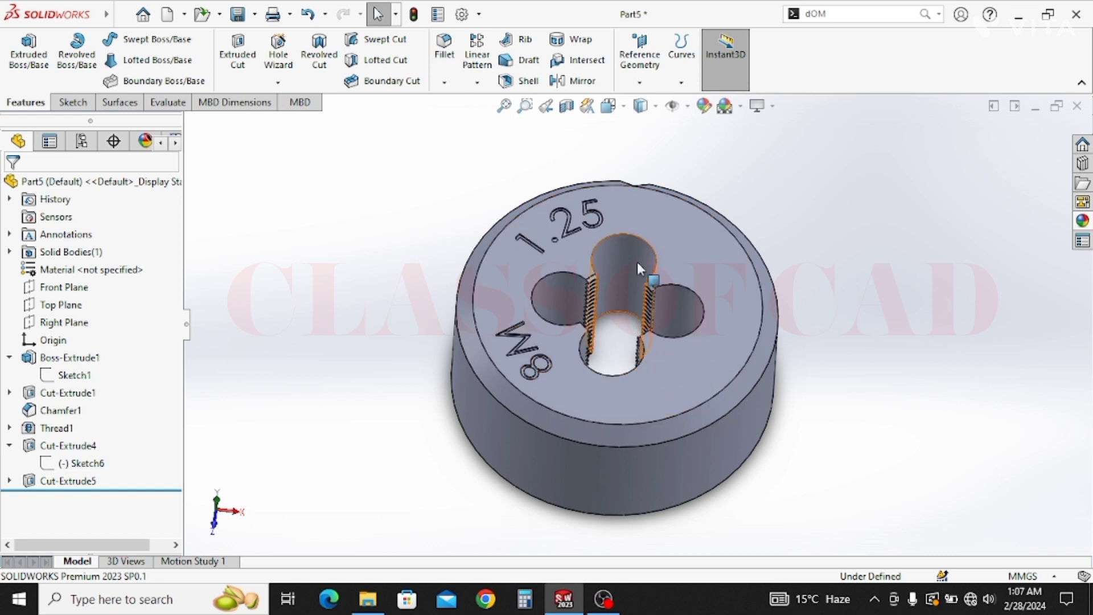
Close the die part without saving it and create a new assembly document.
{"action": "left_click", "coordinate": [1077, 107]}
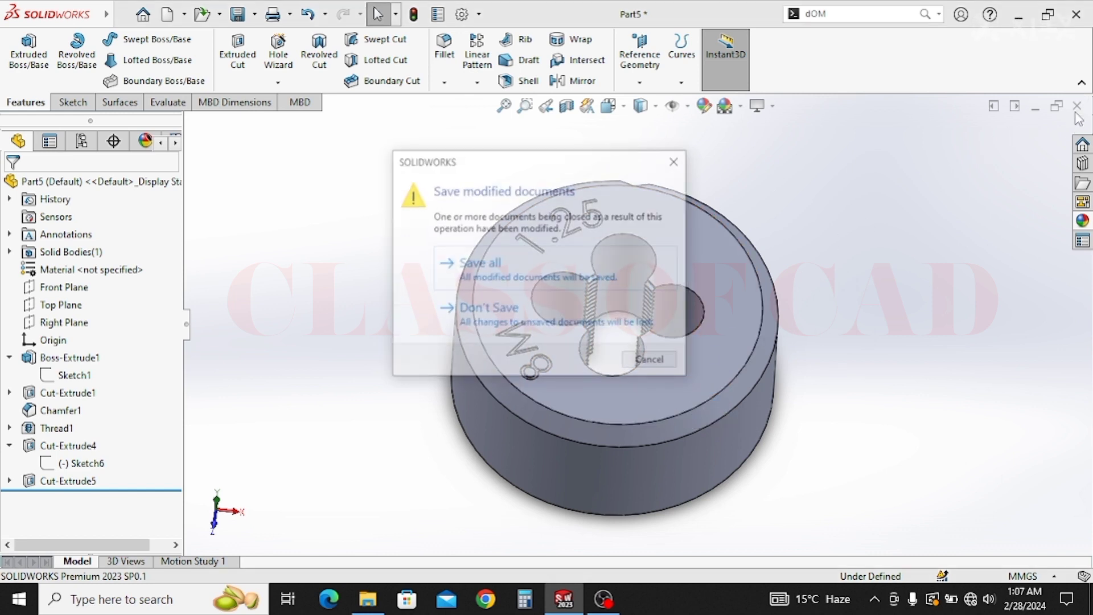
{"action": "left_click", "coordinate": [530, 319]}
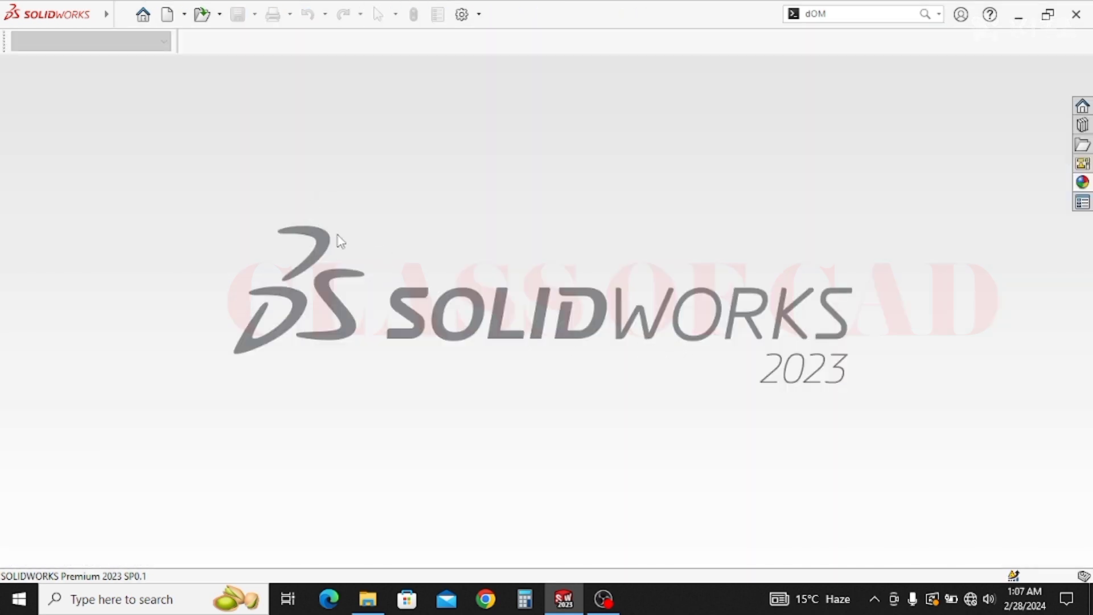
{"action": "left_click", "coordinate": [121, 14]}
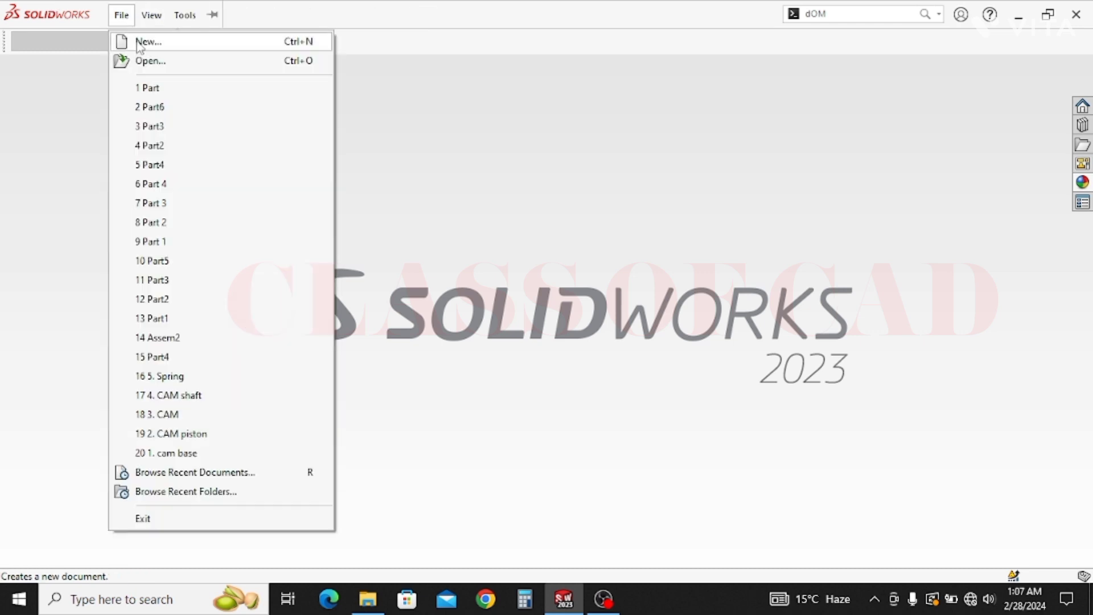
{"action": "left_click", "coordinate": [144, 41]}
{"action": "left_click", "coordinate": [589, 248]}
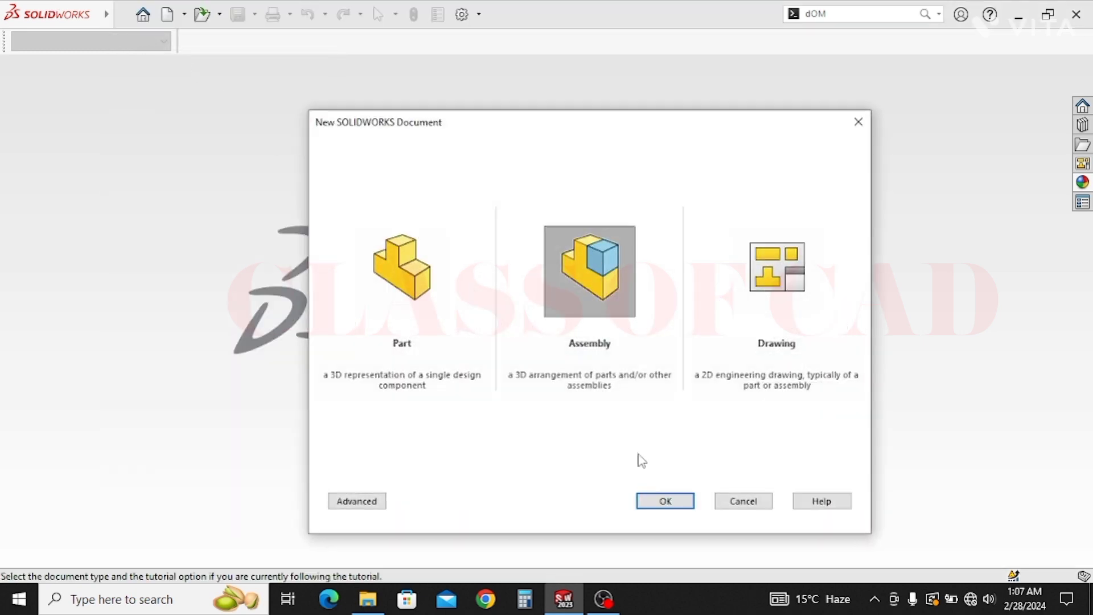
{"action": "left_click", "coordinate": [666, 503]}
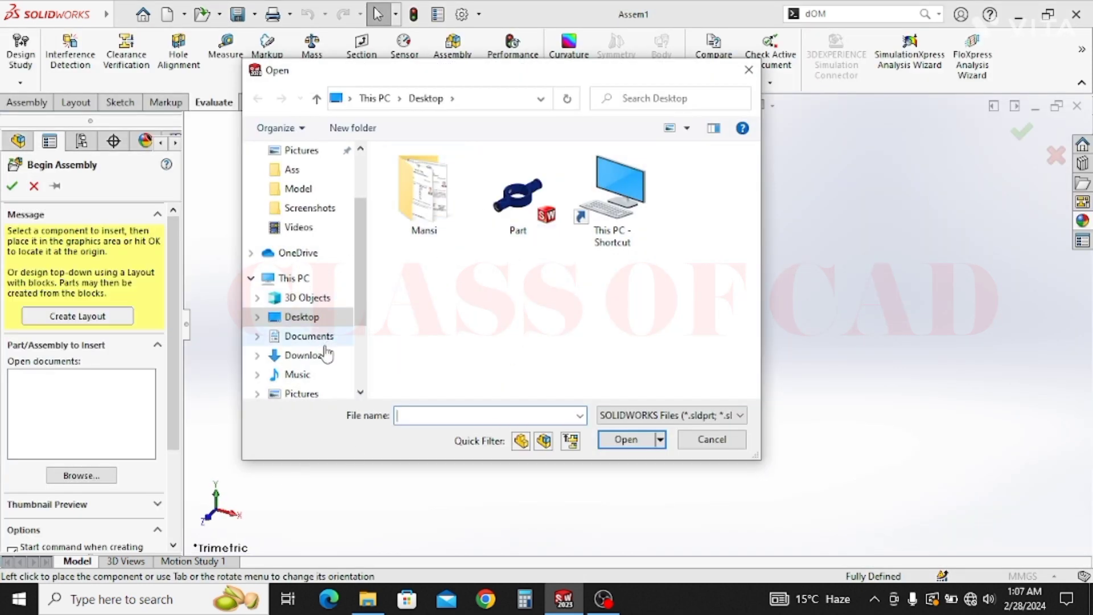
Insert Part6 from the Ass folder on New Volume (E:) as the assembly's first component and place it.
{"action": "left_click", "coordinate": [274, 278]}
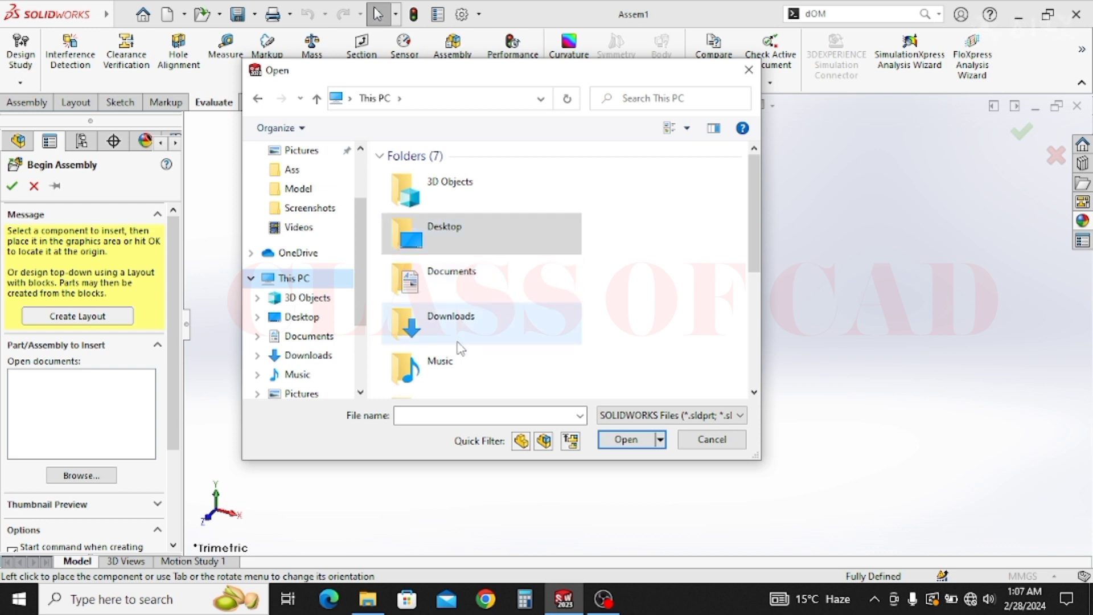
{"action": "scroll", "coordinate": [449, 316], "scroll_direction": "down", "scroll_amount": 3}
{"action": "double_click", "coordinate": [447, 376]}
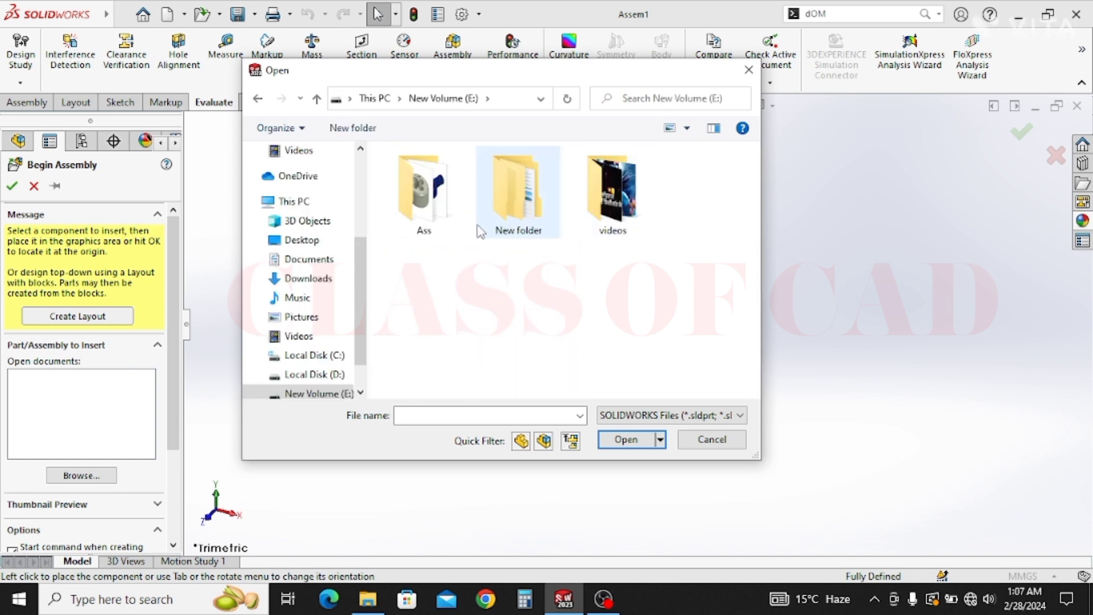
{"action": "double_click", "coordinate": [423, 191]}
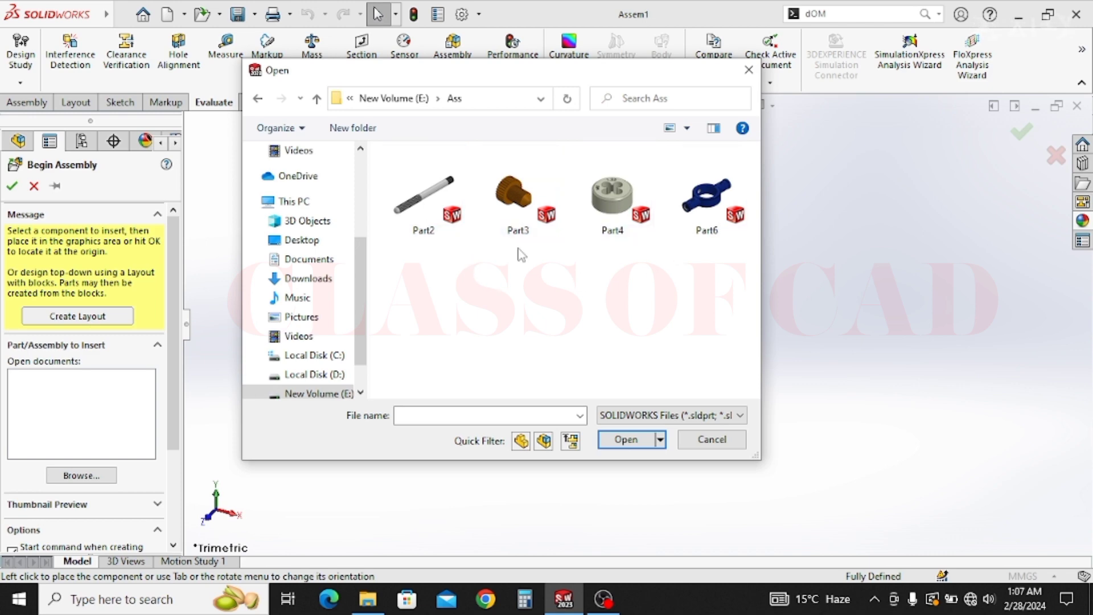
{"action": "double_click", "coordinate": [706, 213]}
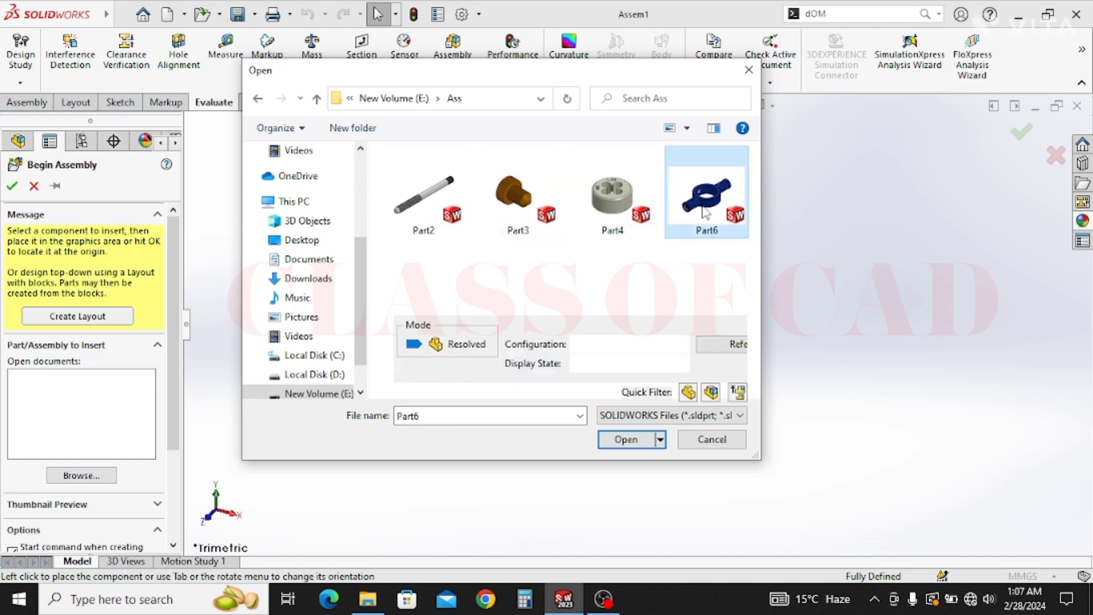
{"action": "left_click", "coordinate": [634, 302]}
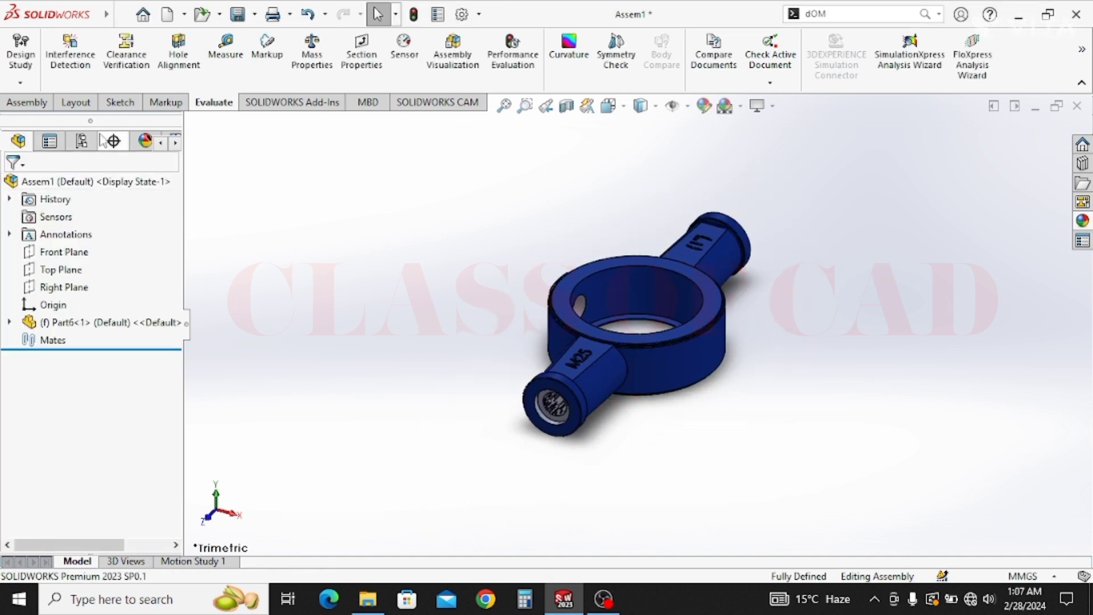
{"action": "left_click", "coordinate": [41, 105]}
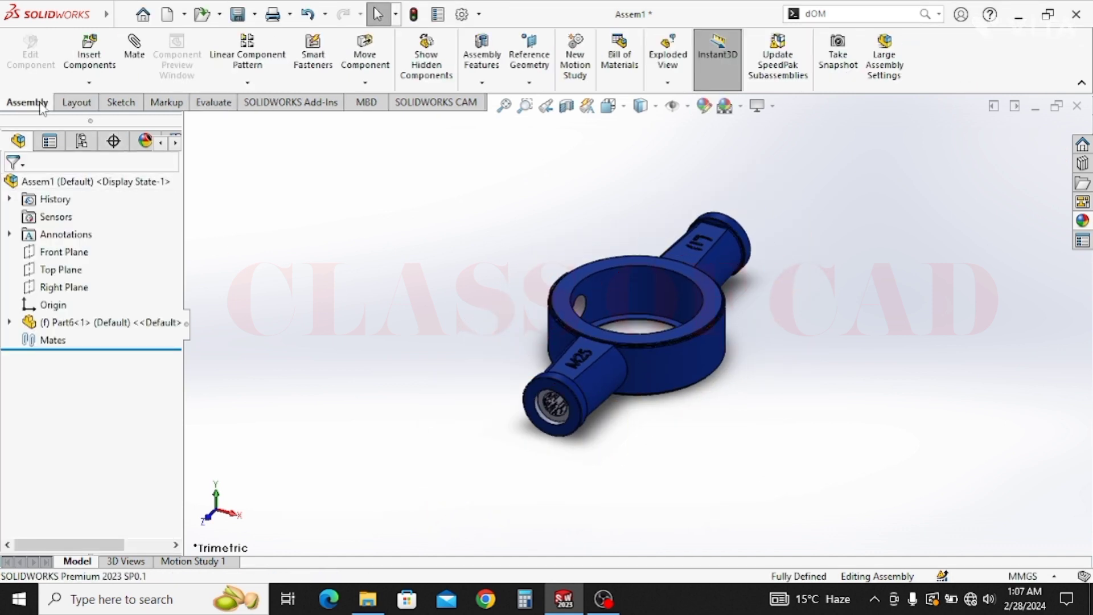
Insert Part4, the threading die, from the Ass folder and place it beside the holder.
{"action": "left_click", "coordinate": [89, 57]}
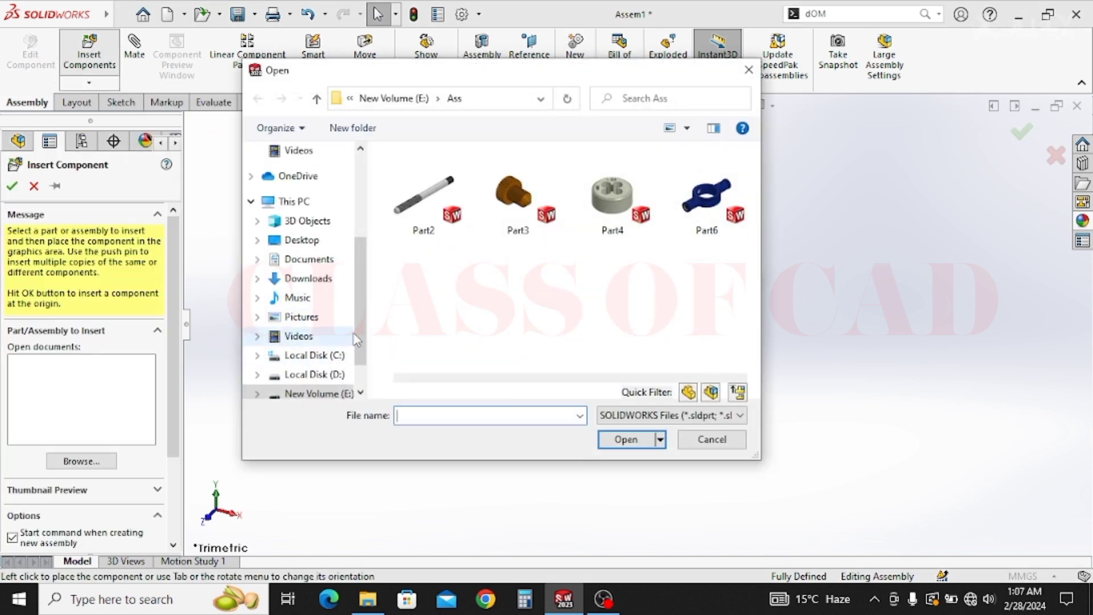
{"action": "left_click", "coordinate": [622, 199]}
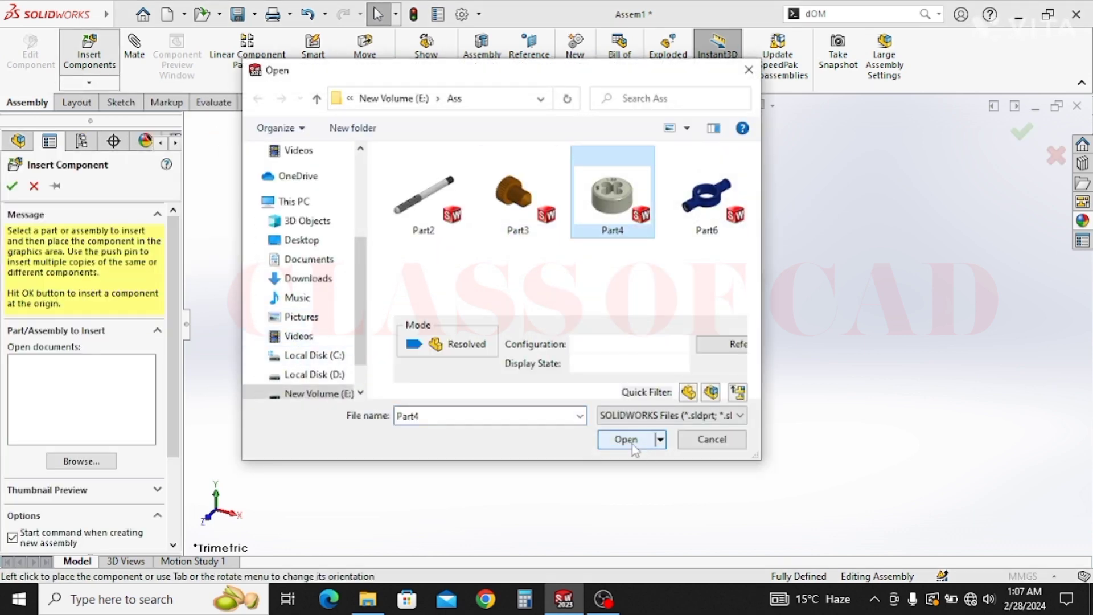
{"action": "left_click", "coordinate": [627, 439]}
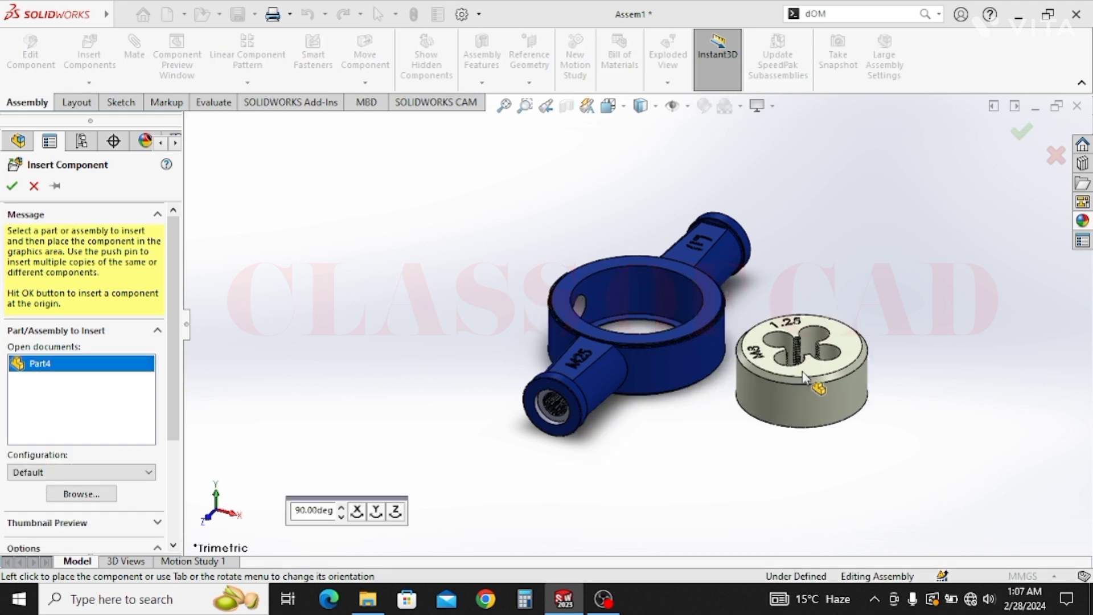
{"action": "left_click", "coordinate": [803, 376]}
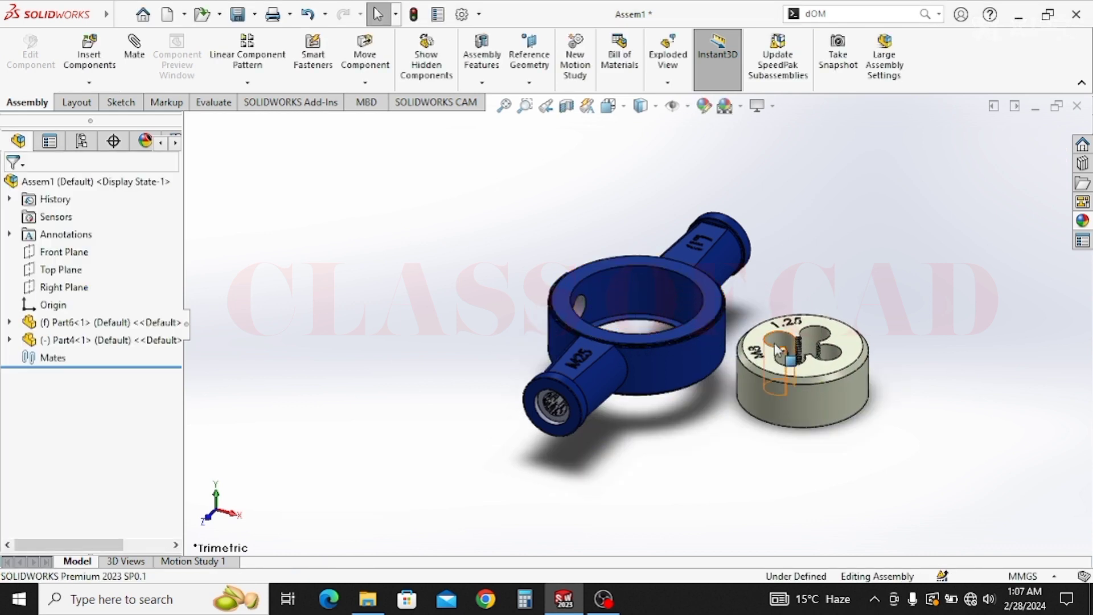
Add a concentric mate between the holder ring's inner bore and the die's outer cylindrical face.
{"action": "scroll", "coordinate": [778, 348], "scroll_direction": "up", "scroll_amount": 3}
{"action": "left_click", "coordinate": [135, 52]}
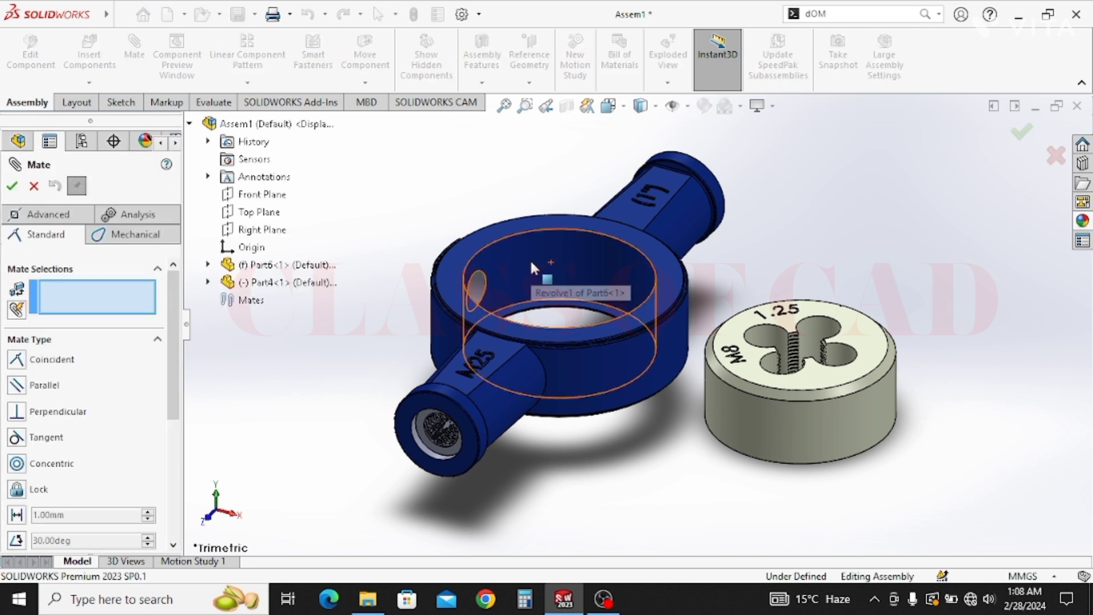
{"action": "left_click", "coordinate": [570, 257]}
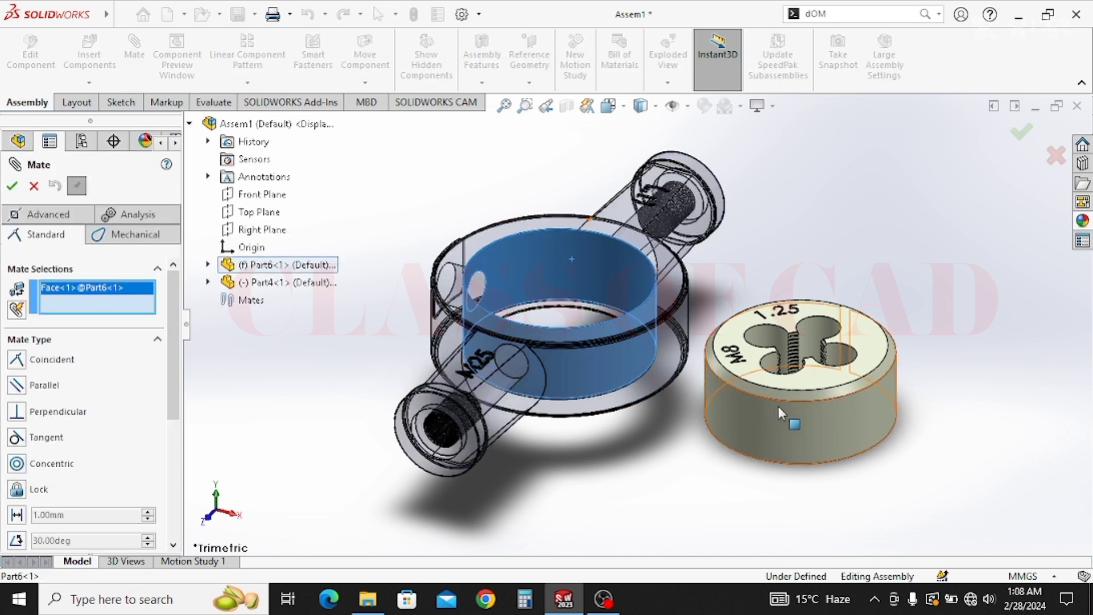
{"action": "left_click", "coordinate": [786, 423]}
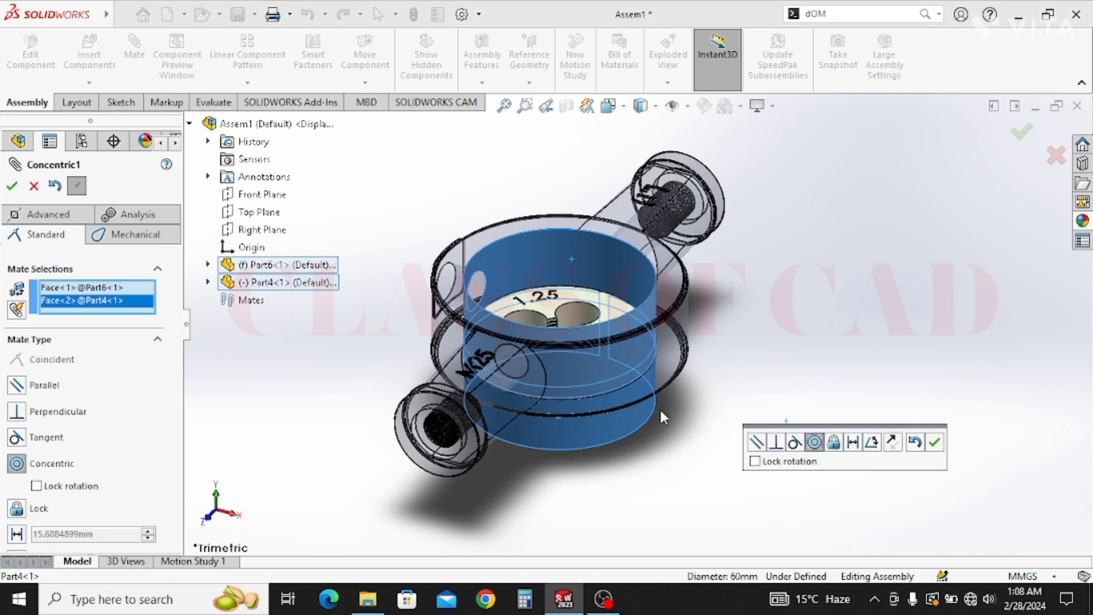
{"action": "left_click", "coordinate": [934, 443]}
Add a coincident mate between the die's unmarked bottom face and the ledge inside the holder's bore, and finish mating.
{"action": "middle_click_drag", "start_coordinate": [706, 435], "coordinate": [607, 431]}
{"action": "left_click", "coordinate": [606, 433]}
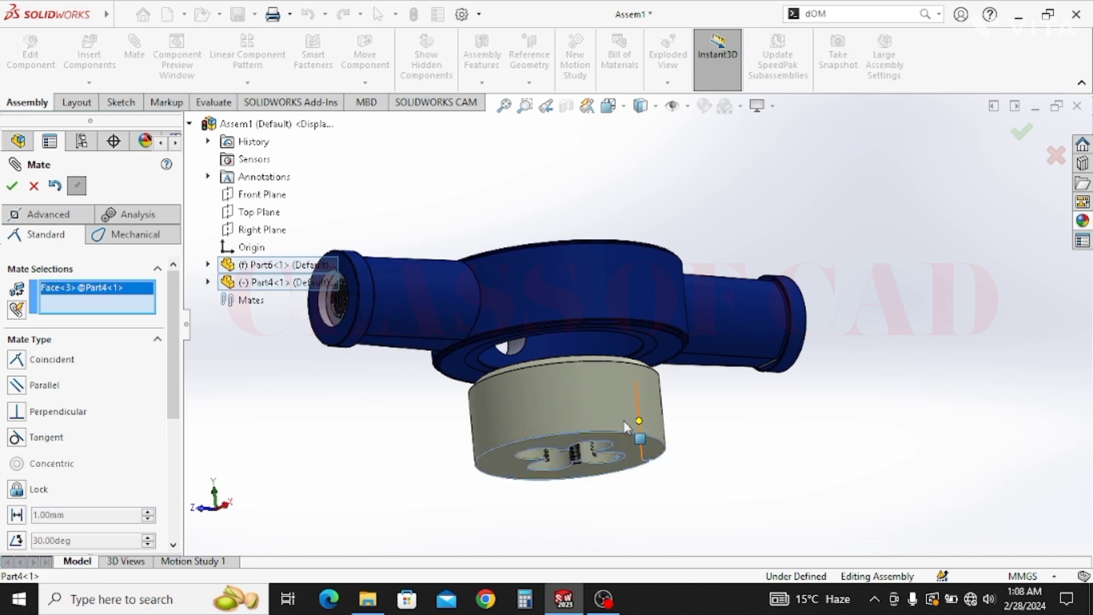
{"action": "middle_click_drag", "start_coordinate": [601, 347], "coordinate": [625, 471]}
{"action": "scroll", "coordinate": [632, 351], "scroll_direction": "down", "scroll_amount": 5}
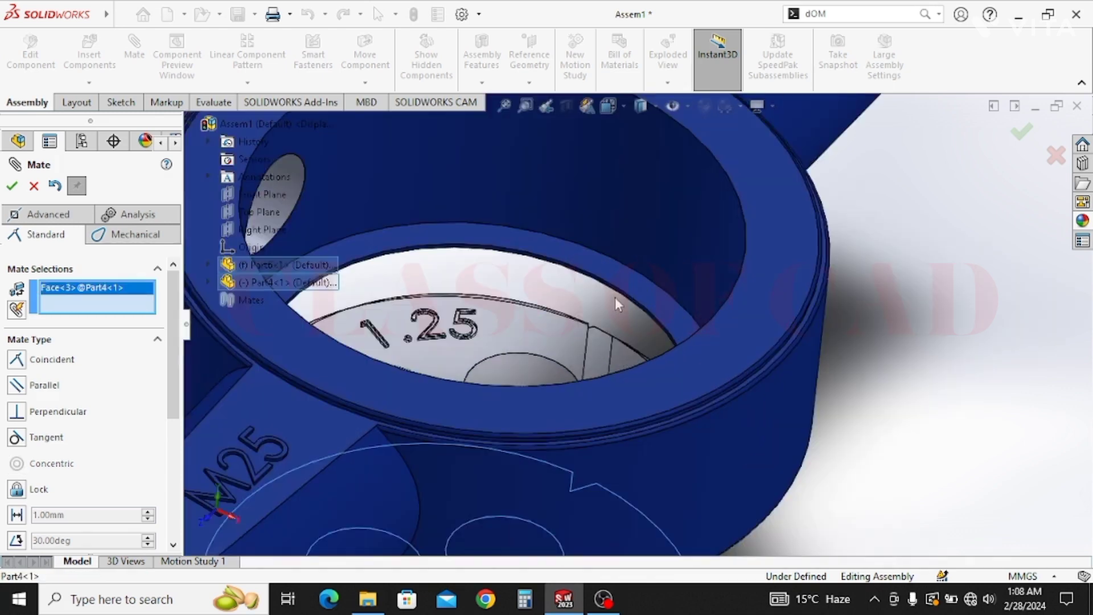
{"action": "left_click", "coordinate": [642, 350]}
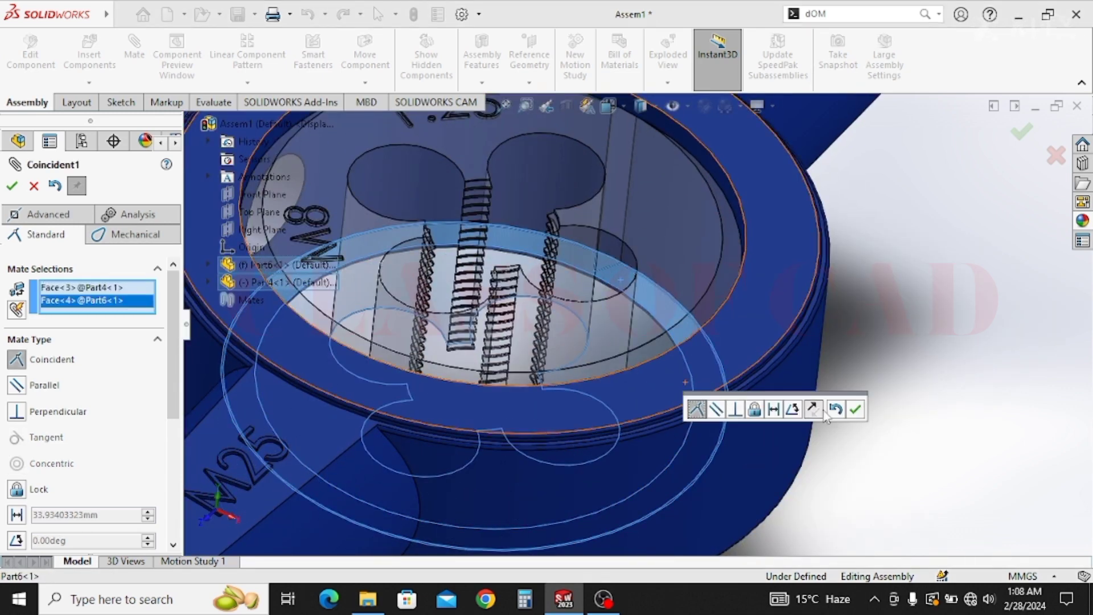
{"action": "left_click", "coordinate": [855, 412]}
{"action": "scroll", "coordinate": [700, 330], "scroll_direction": "up", "scroll_amount": 3}
{"action": "middle_click_drag", "start_coordinate": [660, 342], "coordinate": [644, 437]}
{"action": "scroll", "coordinate": [592, 331], "scroll_direction": "up", "scroll_amount": 2}
{"action": "middle_click_drag", "start_coordinate": [598, 333], "coordinate": [658, 370], "text": "ctrl"}
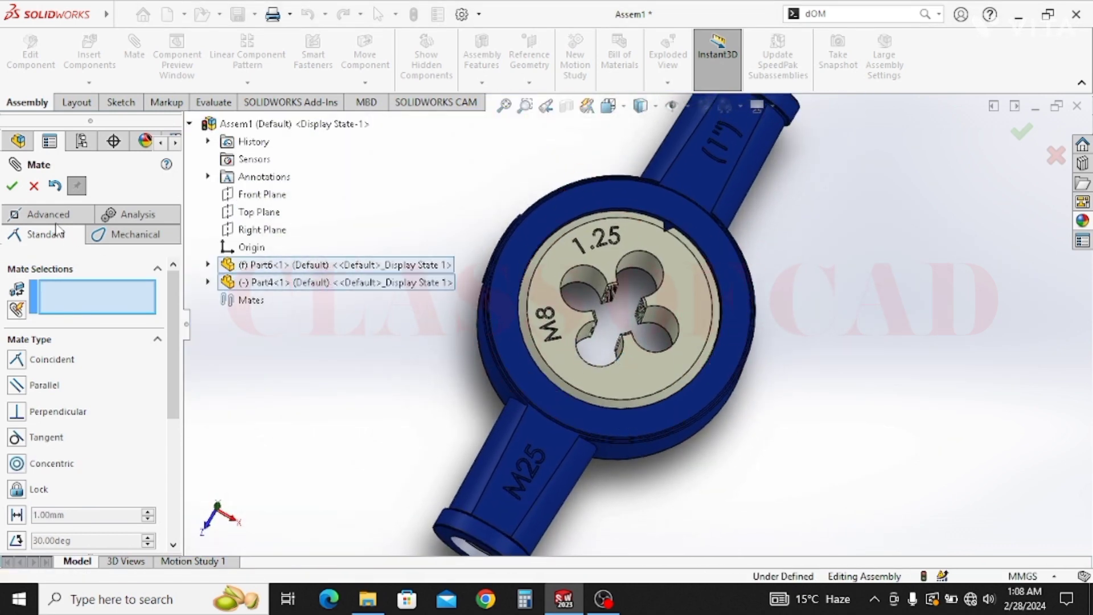
{"action": "left_click", "coordinate": [12, 187]}
Rotate the die inside the holder until its rim notch faces the screw hole in the ring's side.
{"action": "left_click_drag", "start_coordinate": [631, 228], "coordinate": [507, 307]}
{"action": "middle_click_drag", "start_coordinate": [508, 307], "coordinate": [530, 308]}
{"action": "left_click", "coordinate": [128, 61]}
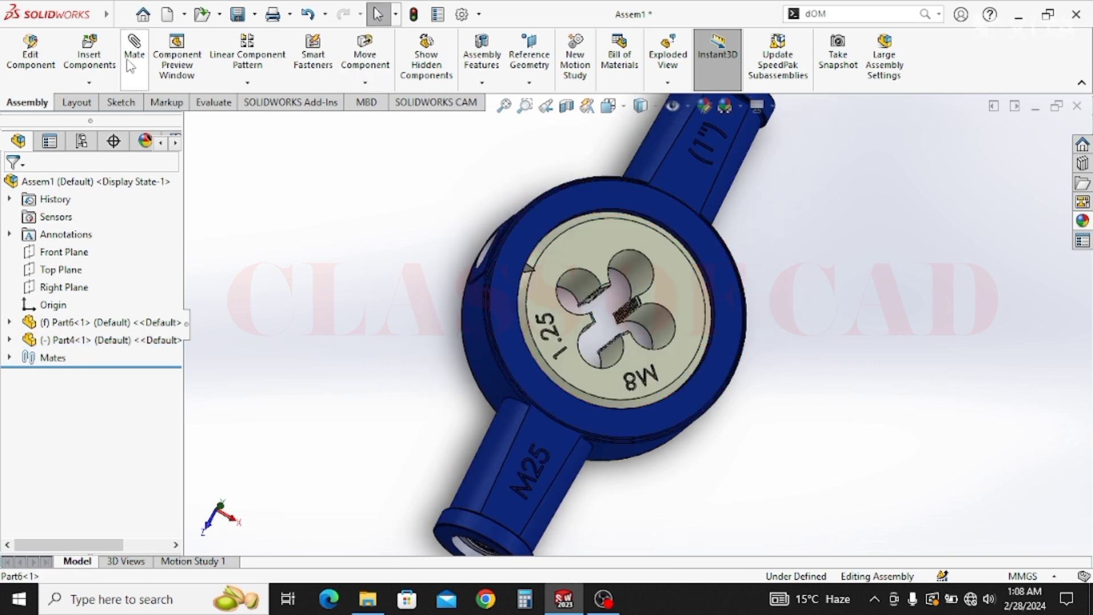
Insert Part3, the knurled screw, and place it beside the hole in the holder ring's side.
{"action": "left_click", "coordinate": [89, 55]}
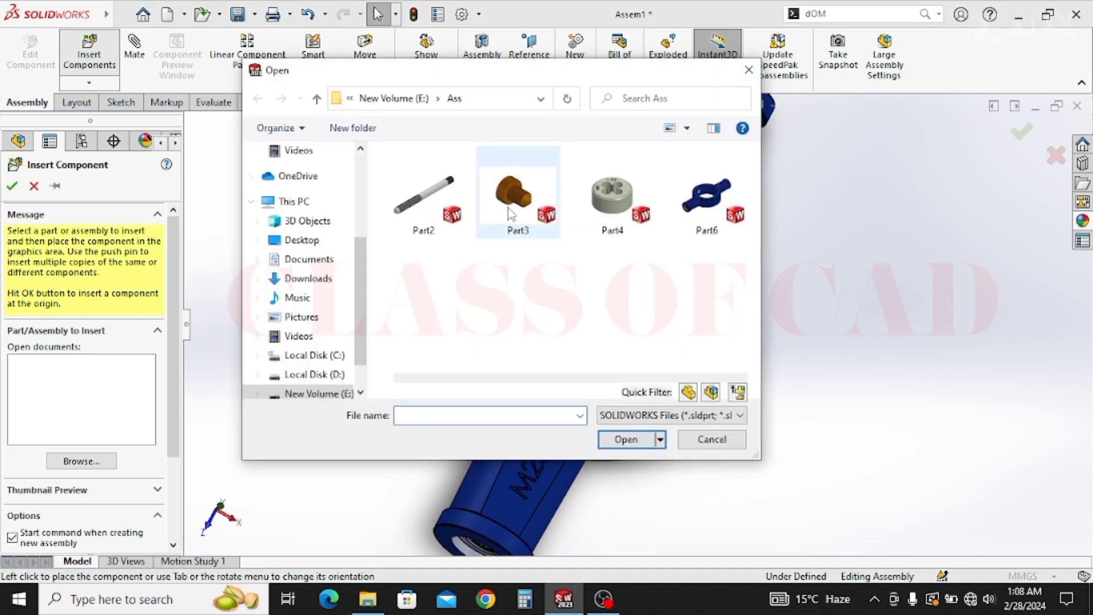
{"action": "double_click", "coordinate": [511, 214]}
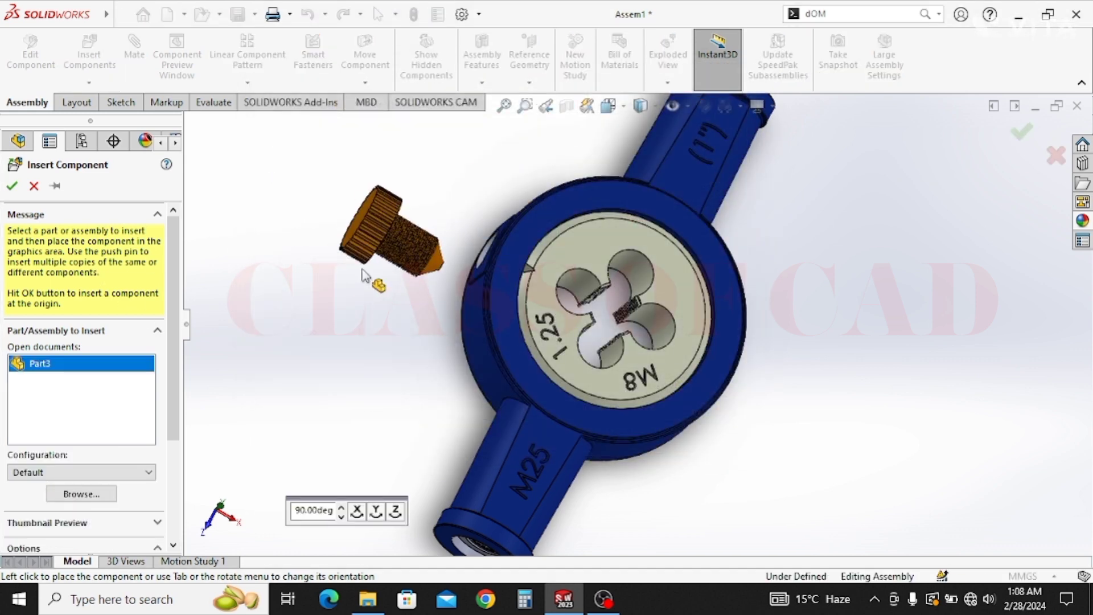
{"action": "left_click", "coordinate": [364, 278]}
{"action": "middle_click_drag", "start_coordinate": [484, 387], "coordinate": [592, 205]}
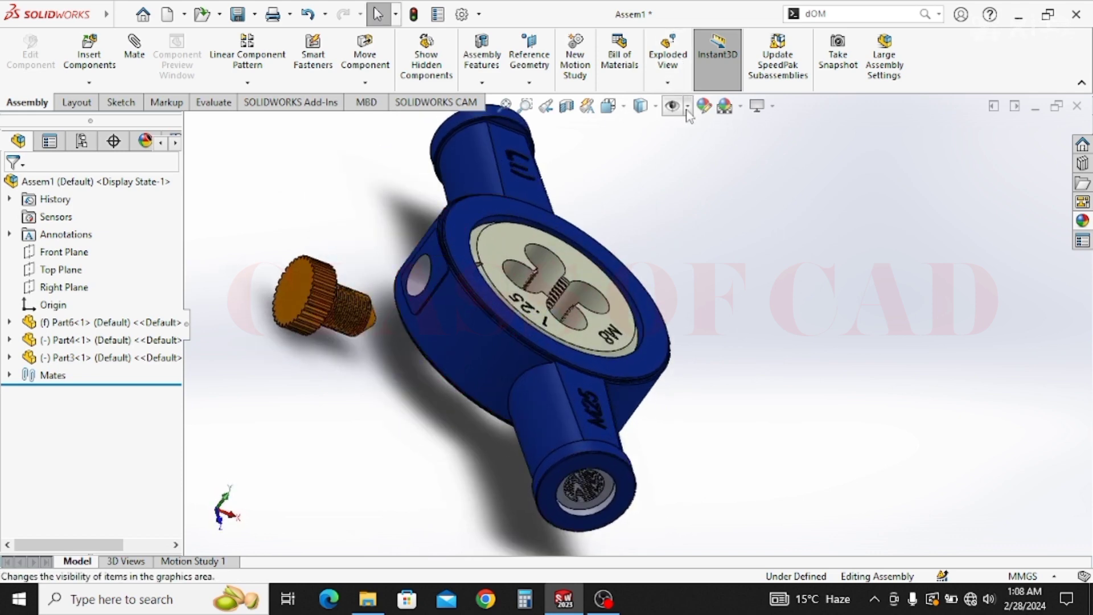
Show temporary axes and add a coincident mate between the knurled screw's axis and the axis of the holder's side hole.
{"action": "left_click", "coordinate": [688, 108]}
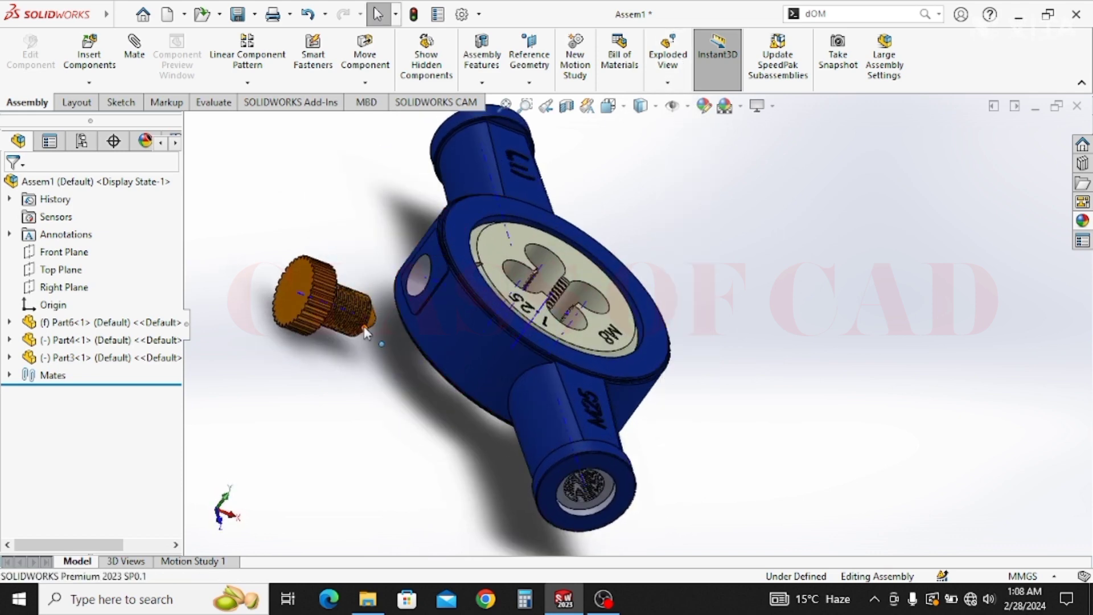
{"action": "scroll", "coordinate": [391, 299], "scroll_direction": "down", "scroll_amount": 5}
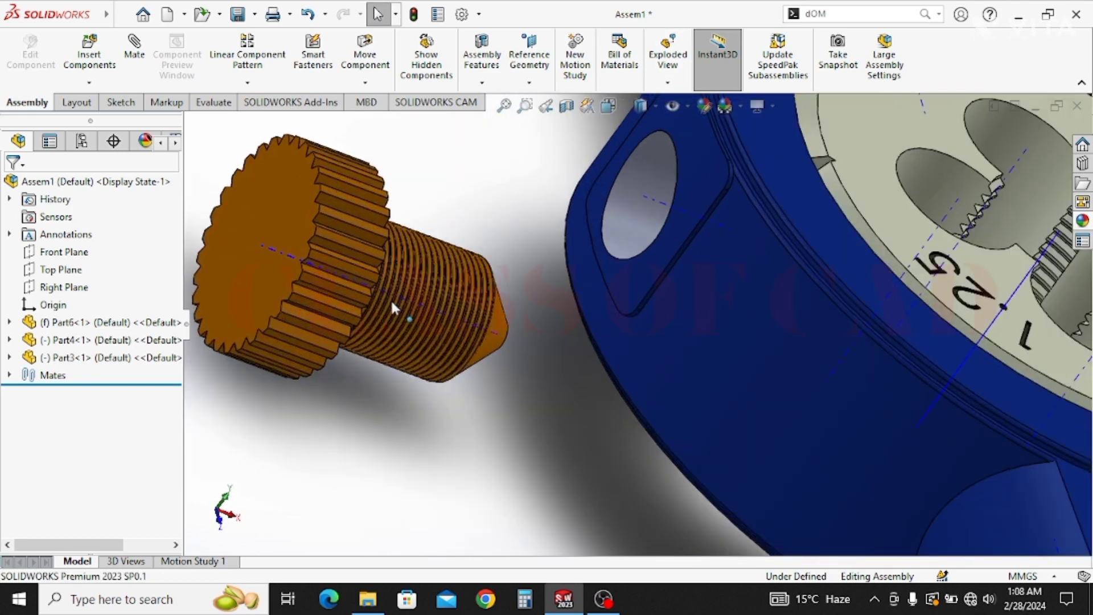
{"action": "left_click", "coordinate": [134, 51]}
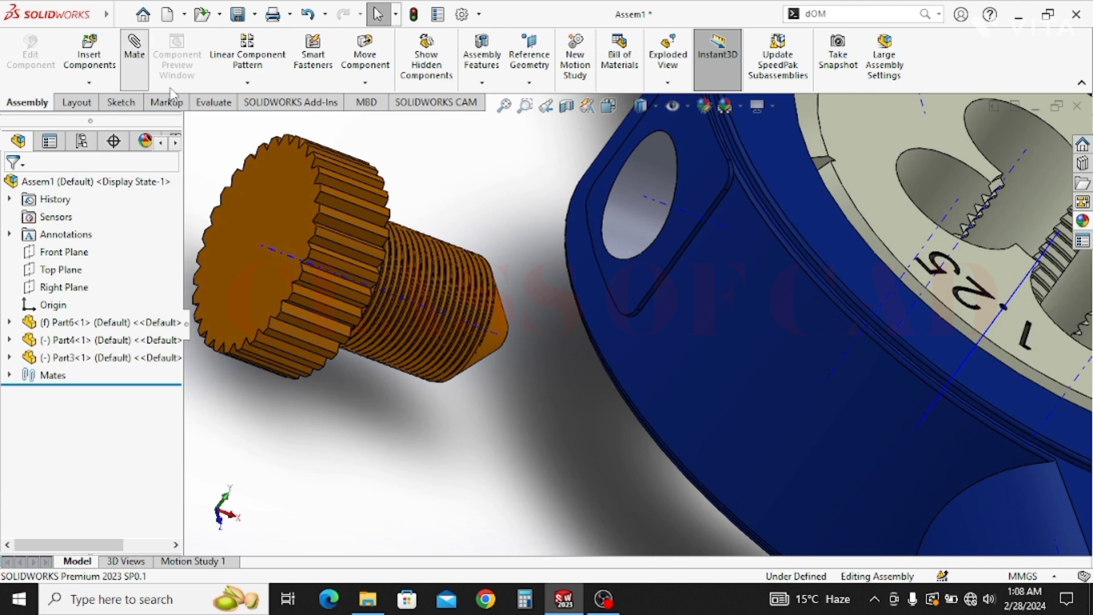
{"action": "left_click", "coordinate": [398, 293]}
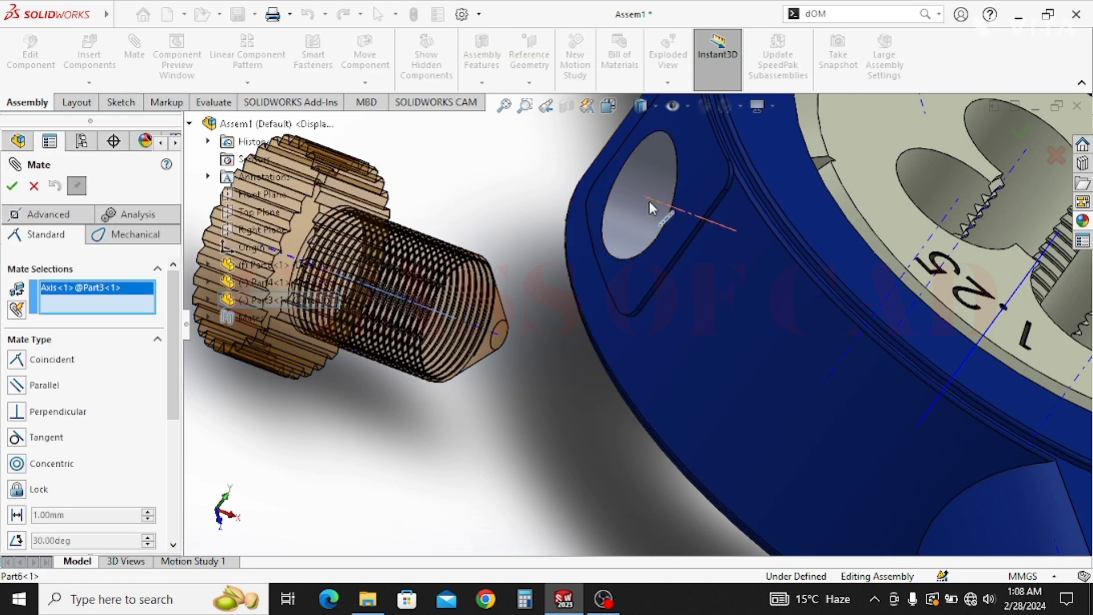
{"action": "left_click", "coordinate": [649, 201]}
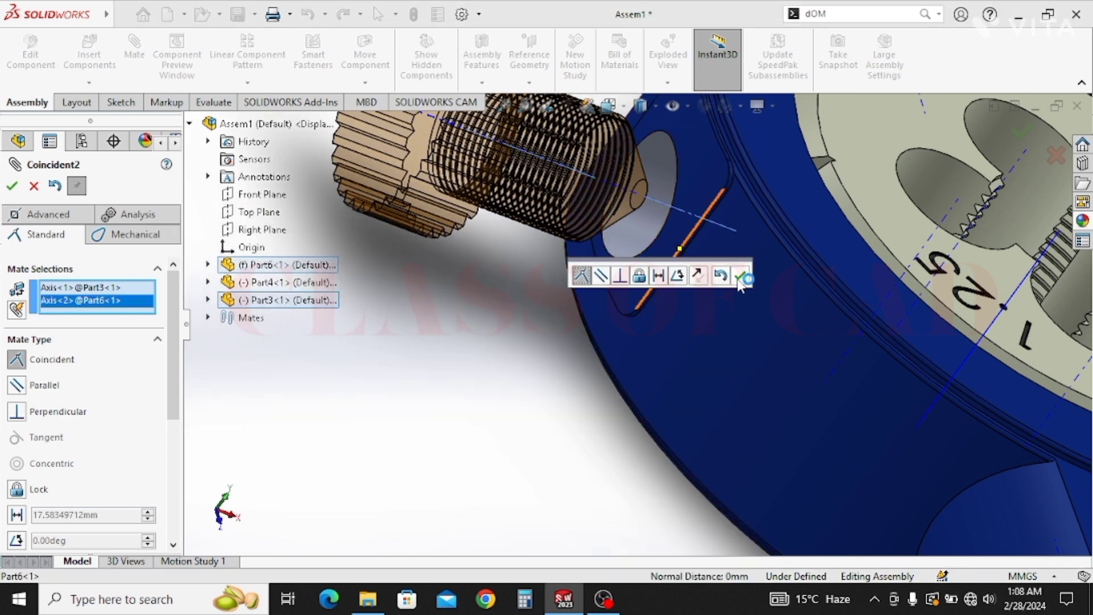
{"action": "left_click", "coordinate": [740, 276]}
Add a 55 mm distance mate between the knurled screw's outer head face and Part4's Front Plane.
{"action": "scroll", "coordinate": [652, 286], "scroll_direction": "up", "scroll_amount": 3}
{"action": "middle_click_drag", "start_coordinate": [648, 286], "coordinate": [665, 377], "text": "ctrl"}
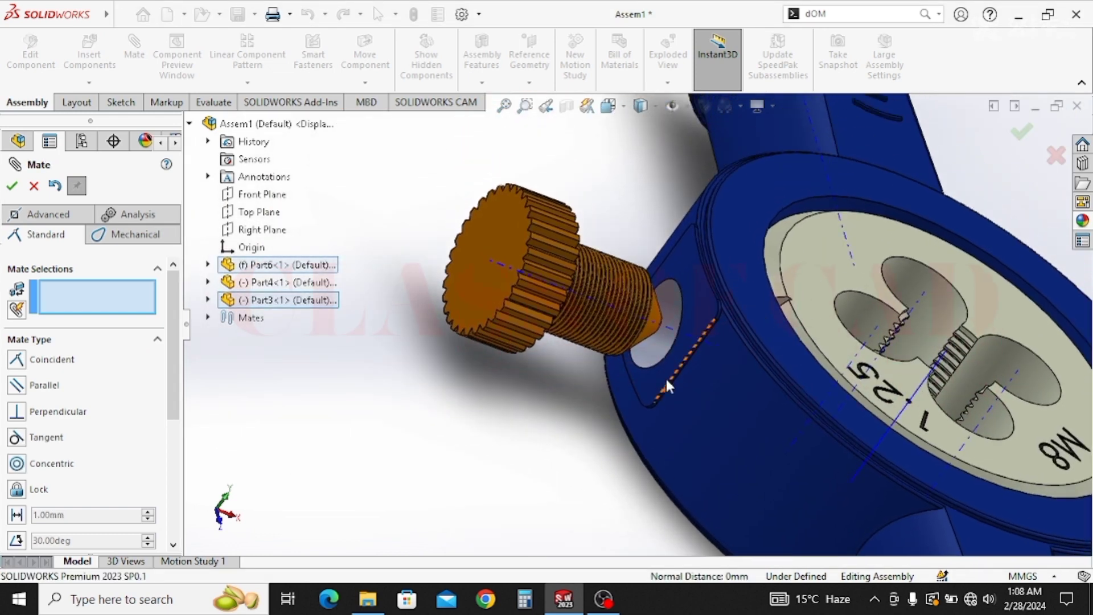
{"action": "left_click", "coordinate": [483, 278]}
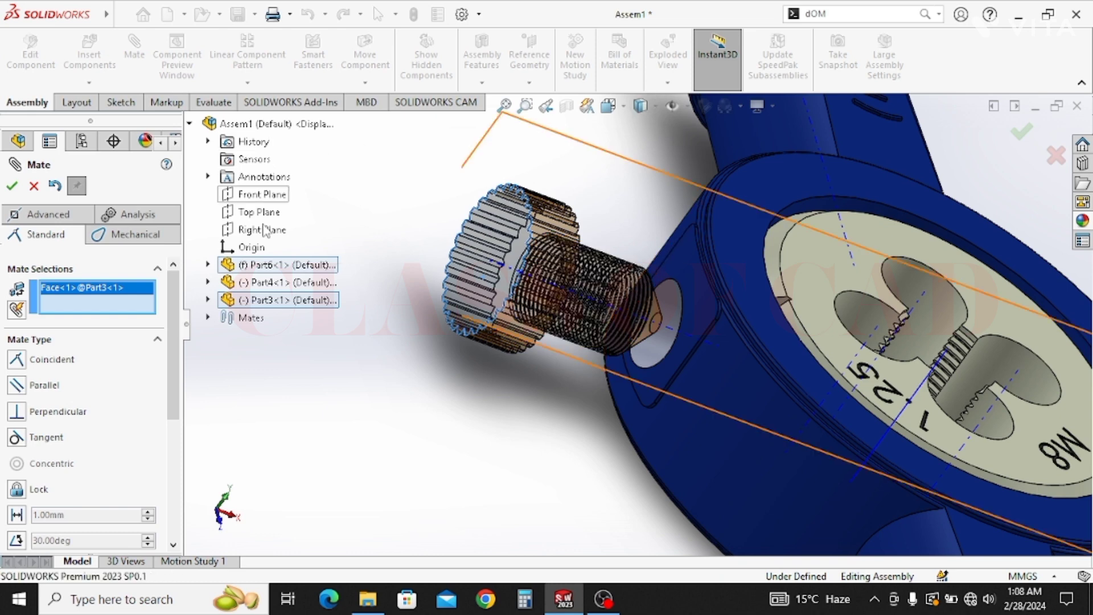
{"action": "left_click", "coordinate": [208, 282]}
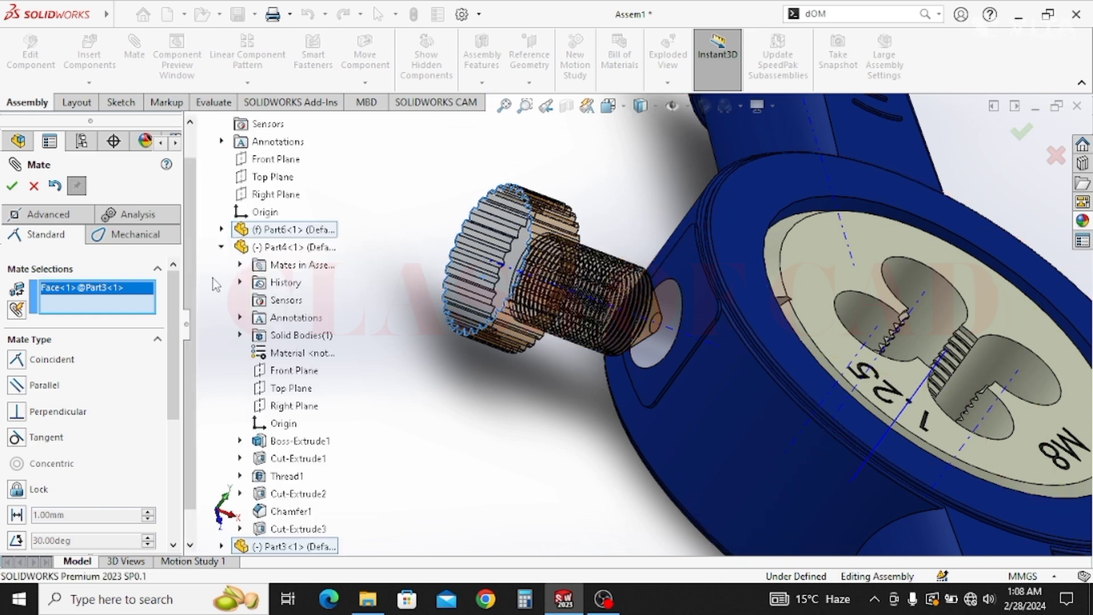
{"action": "left_click", "coordinate": [285, 371]}
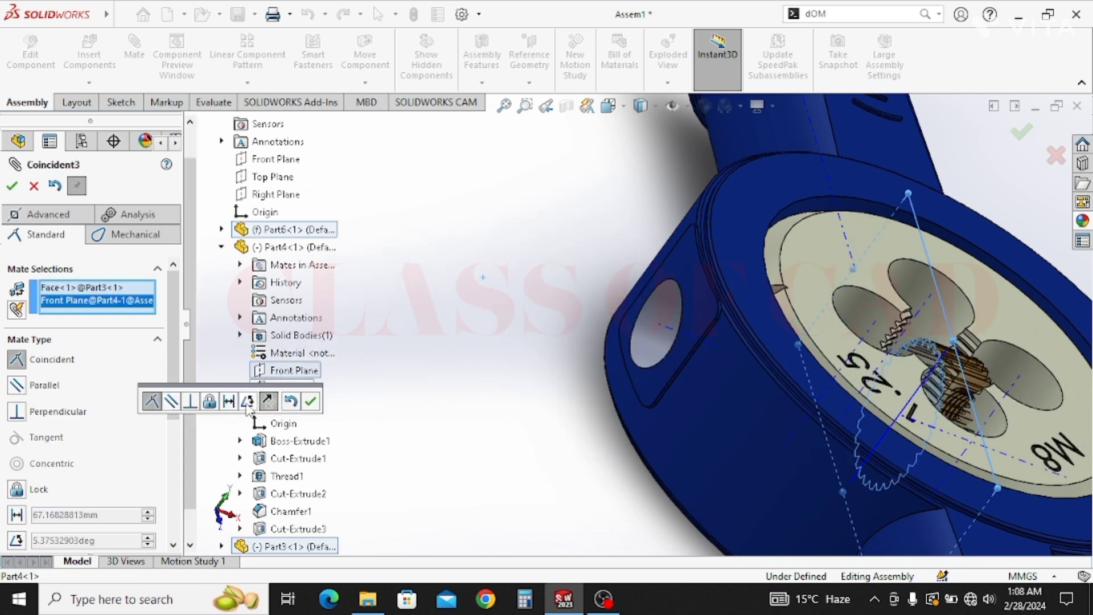
{"action": "left_click", "coordinate": [229, 402]}
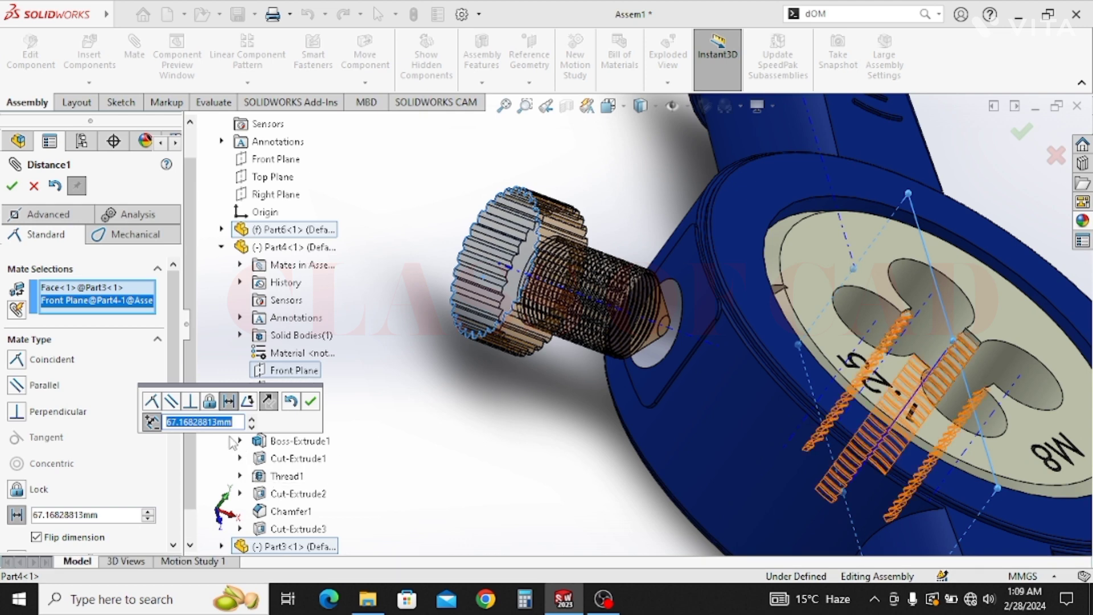
{"action": "type", "text": "55"}
{"action": "key", "text": "Return"}
{"action": "key", "text": "Return"}
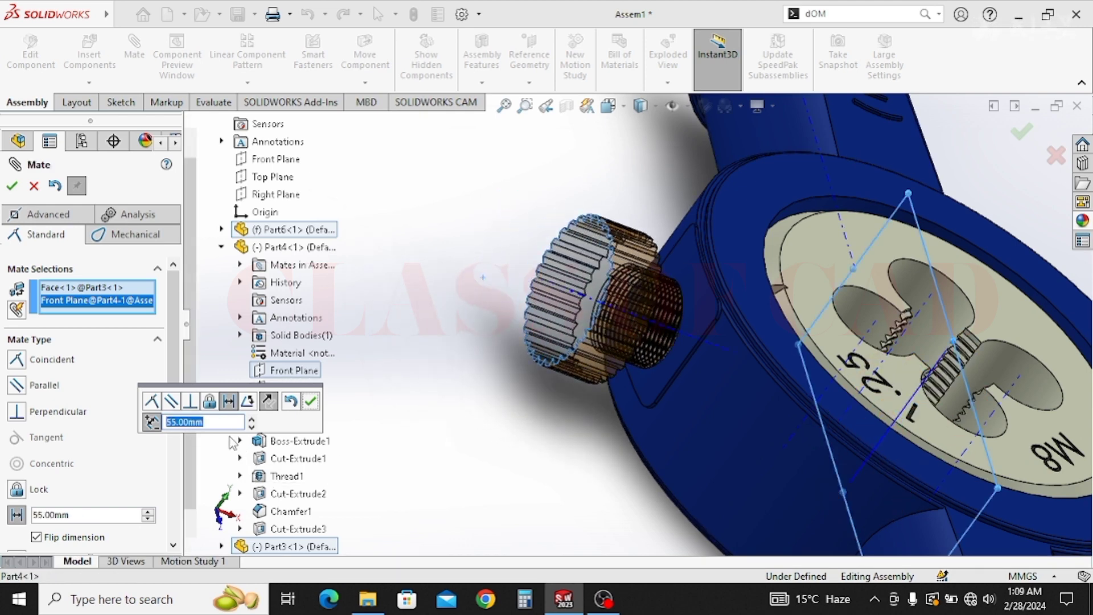
{"action": "key", "text": "Escape"}
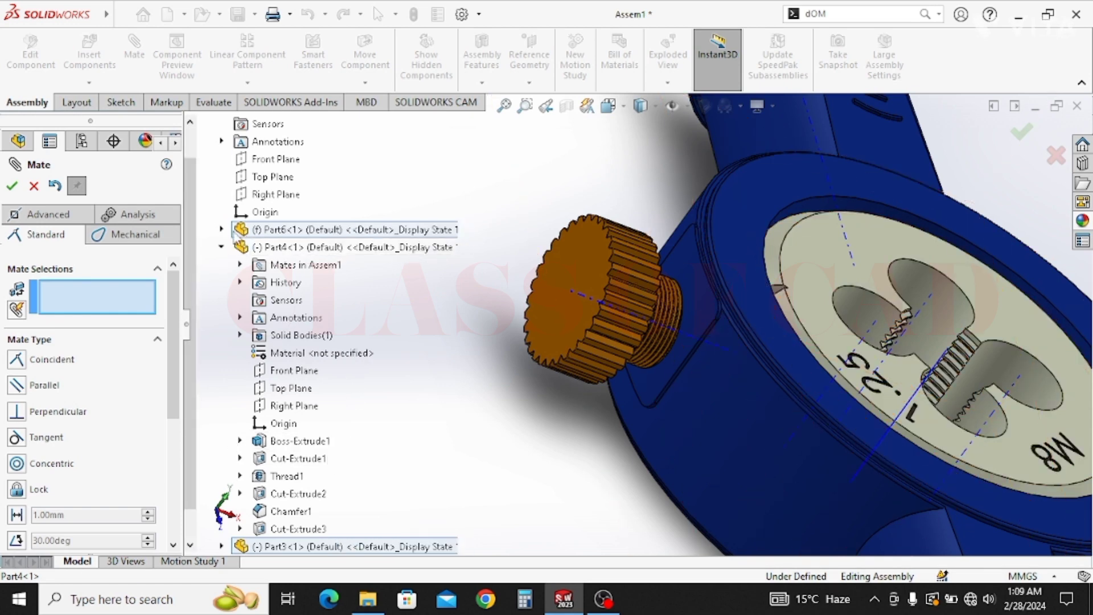
Hide the temporary axes in the assembly.
{"action": "scroll", "coordinate": [422, 361], "scroll_direction": "up", "scroll_amount": 2}
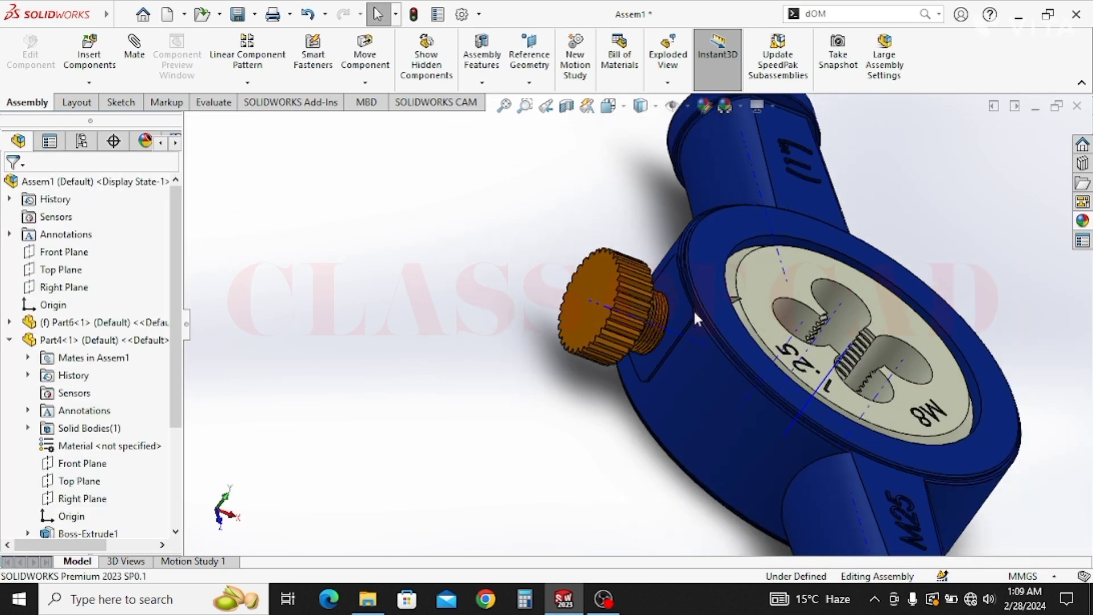
{"action": "left_click", "coordinate": [688, 106]}
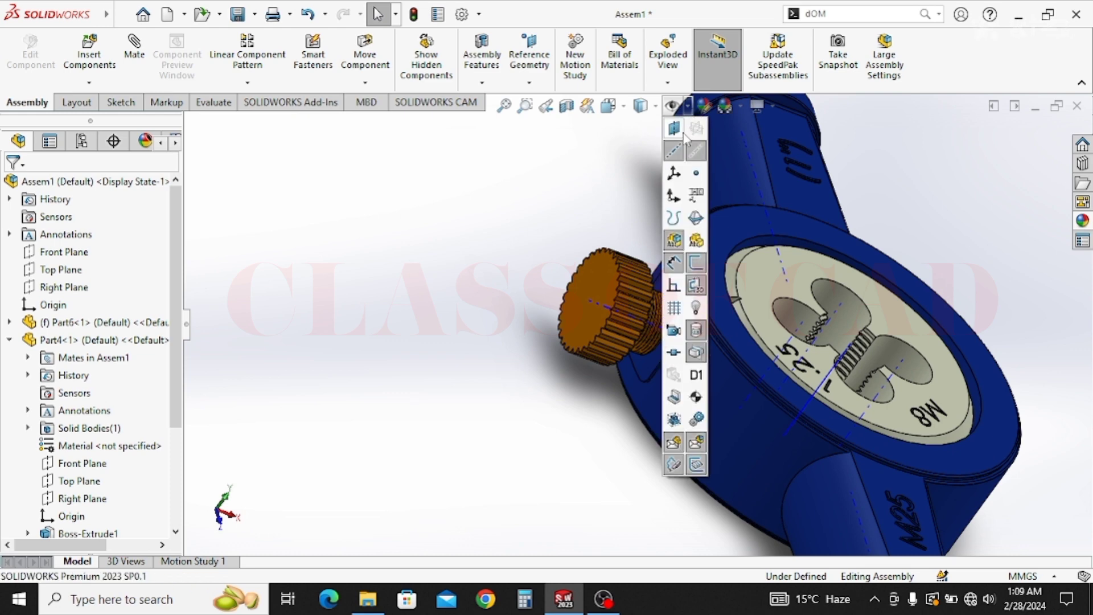
{"action": "left_click", "coordinate": [524, 221]}
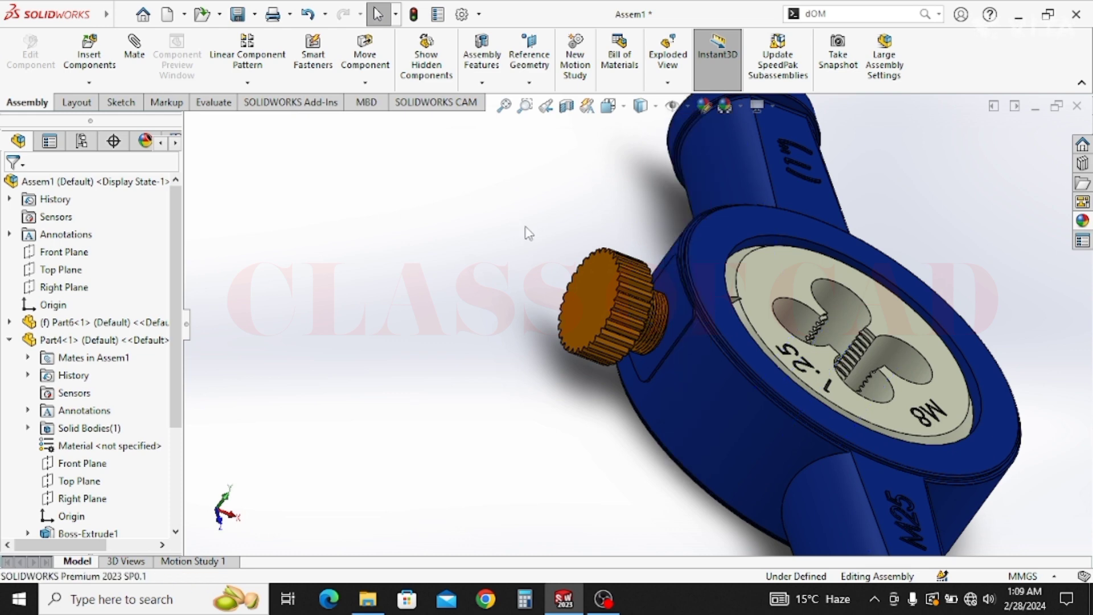
Insert Part2, the threaded handle rod, and place it in front of the holder's M25 socket.
{"action": "scroll", "coordinate": [625, 291], "scroll_direction": "up", "scroll_amount": 4}
{"action": "middle_click_drag", "start_coordinate": [713, 345], "coordinate": [623, 317]}
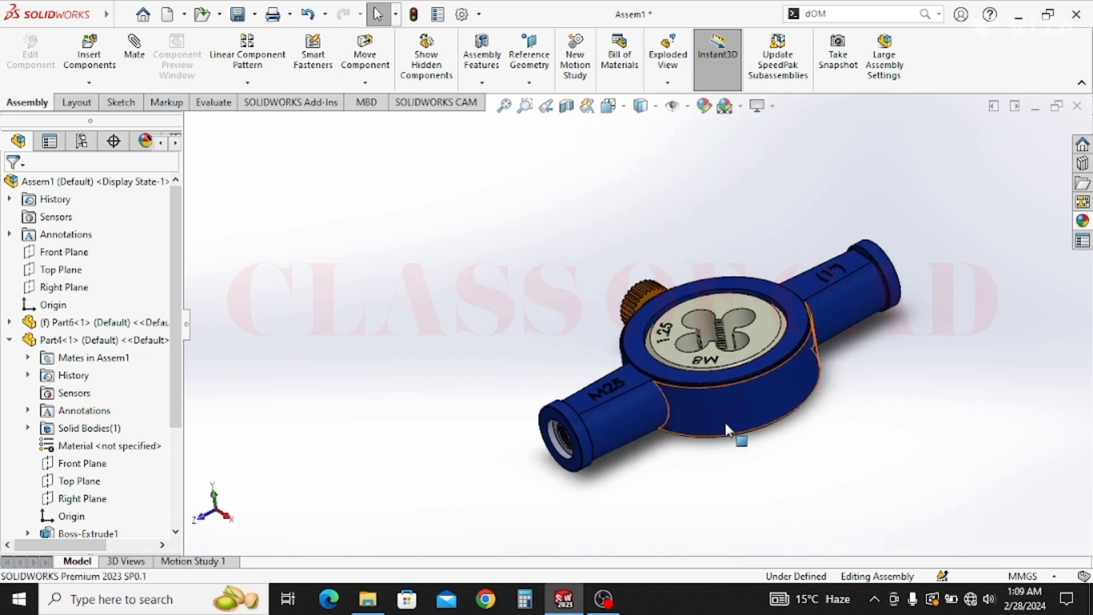
{"action": "middle_click_drag", "start_coordinate": [726, 423], "coordinate": [611, 389], "text": "ctrl"}
{"action": "left_click", "coordinate": [94, 60]}
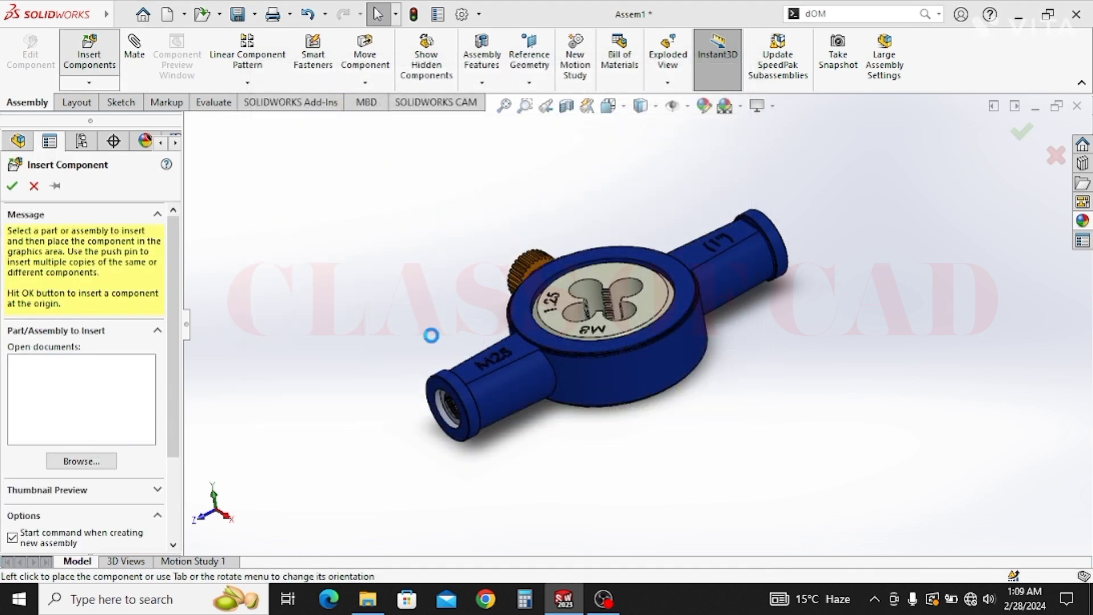
{"action": "left_click", "coordinate": [224, 481]}
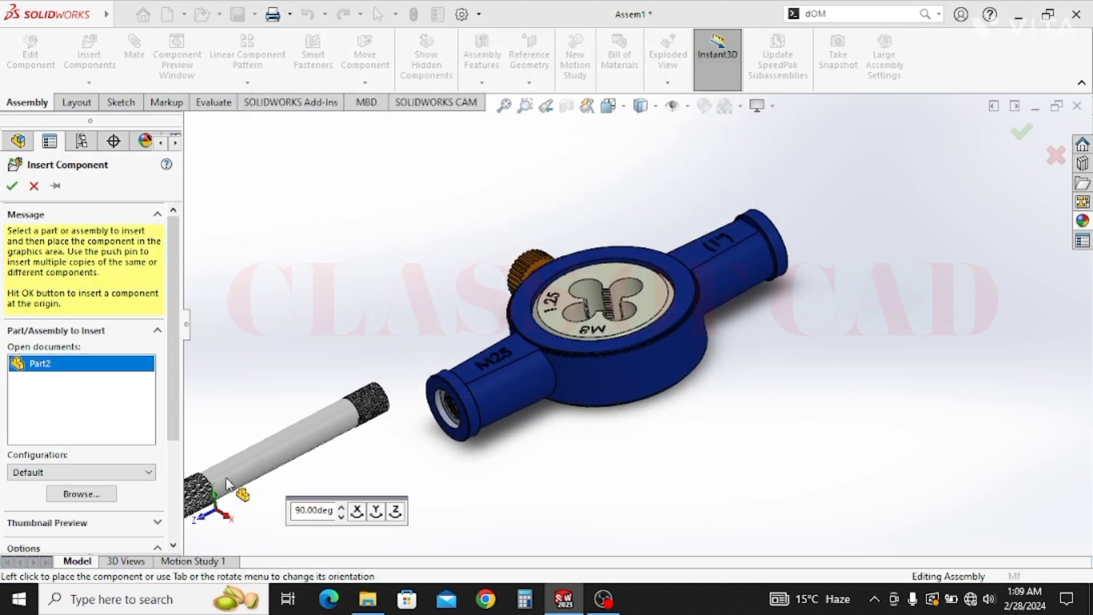
{"action": "scroll", "coordinate": [506, 403], "scroll_direction": "up", "scroll_amount": 2}
{"action": "scroll", "coordinate": [507, 401], "scroll_direction": "down", "scroll_amount": 3}
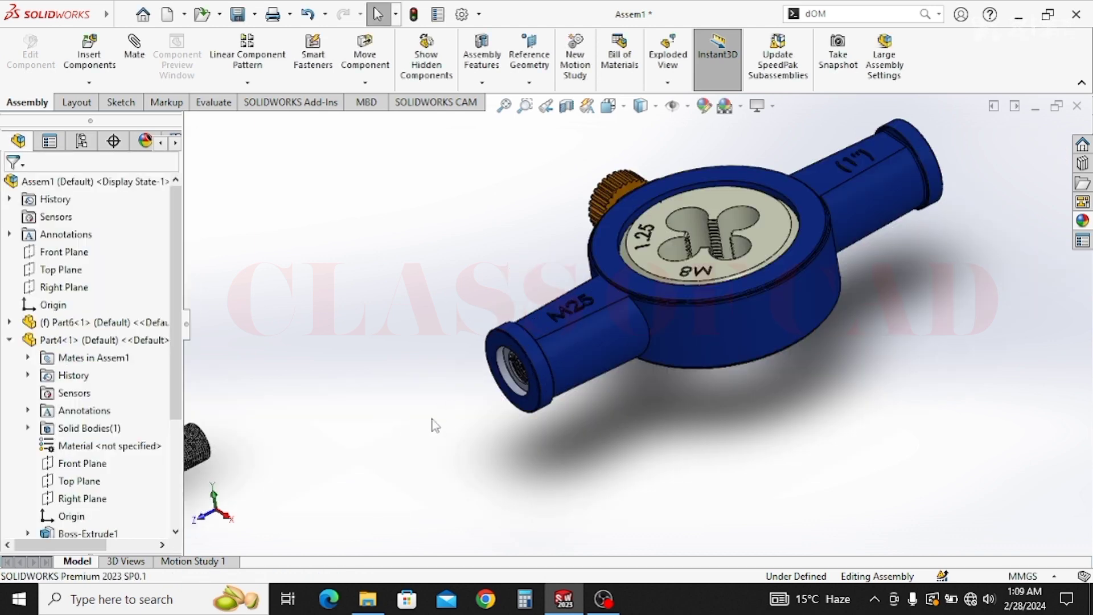
{"action": "middle_click_drag", "start_coordinate": [434, 424], "coordinate": [605, 366], "text": "ctrl"}
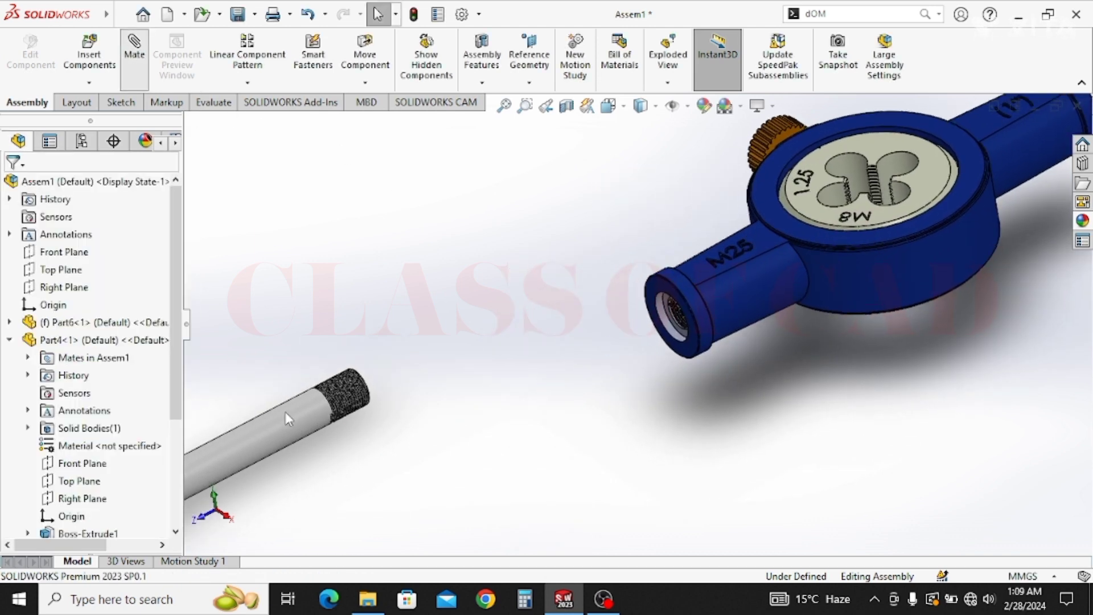
Add a concentric mate between the handle rod's shaft and the M25 socket's bore, and slide the rod slightly outward along its axis.
{"action": "left_click", "coordinate": [287, 439]}
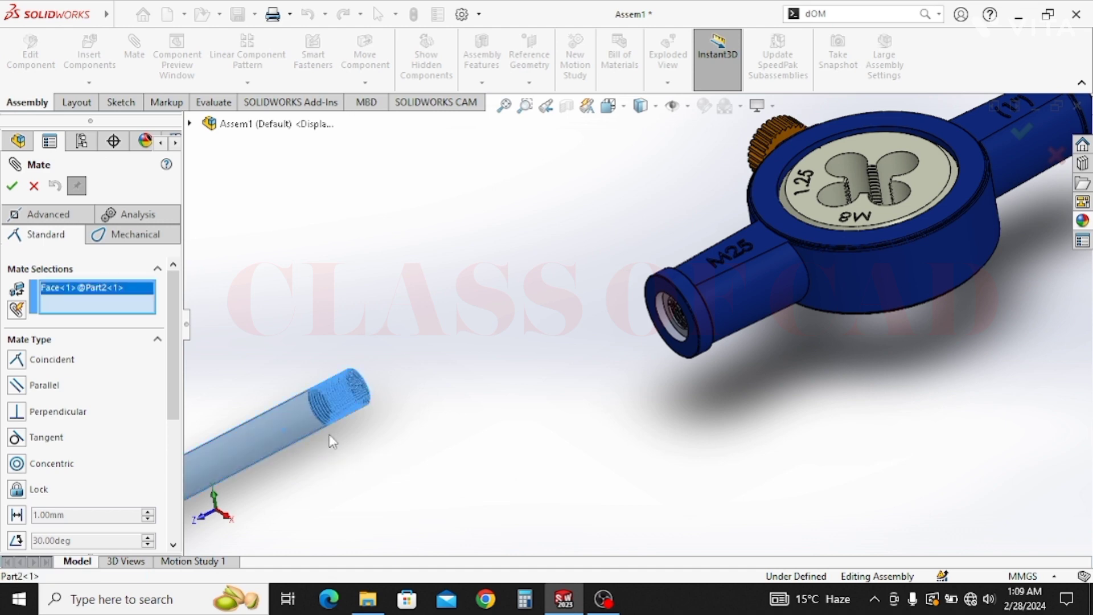
{"action": "scroll", "coordinate": [701, 353], "scroll_direction": "down", "scroll_amount": 2}
{"action": "left_click", "coordinate": [677, 327]}
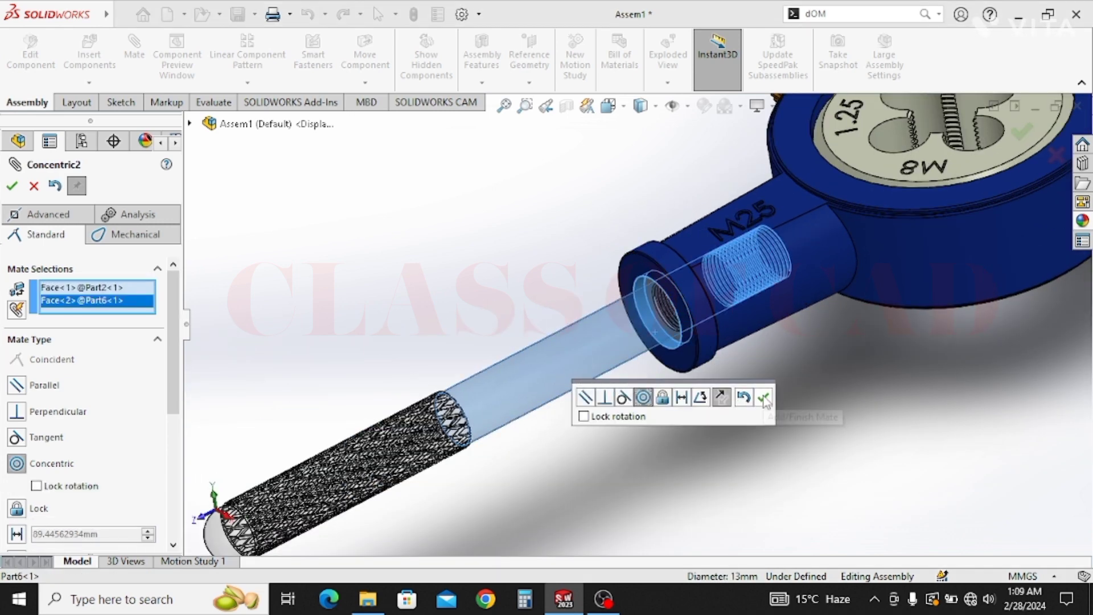
{"action": "left_click", "coordinate": [763, 395]}
{"action": "scroll", "coordinate": [658, 391], "scroll_direction": "up", "scroll_amount": 1}
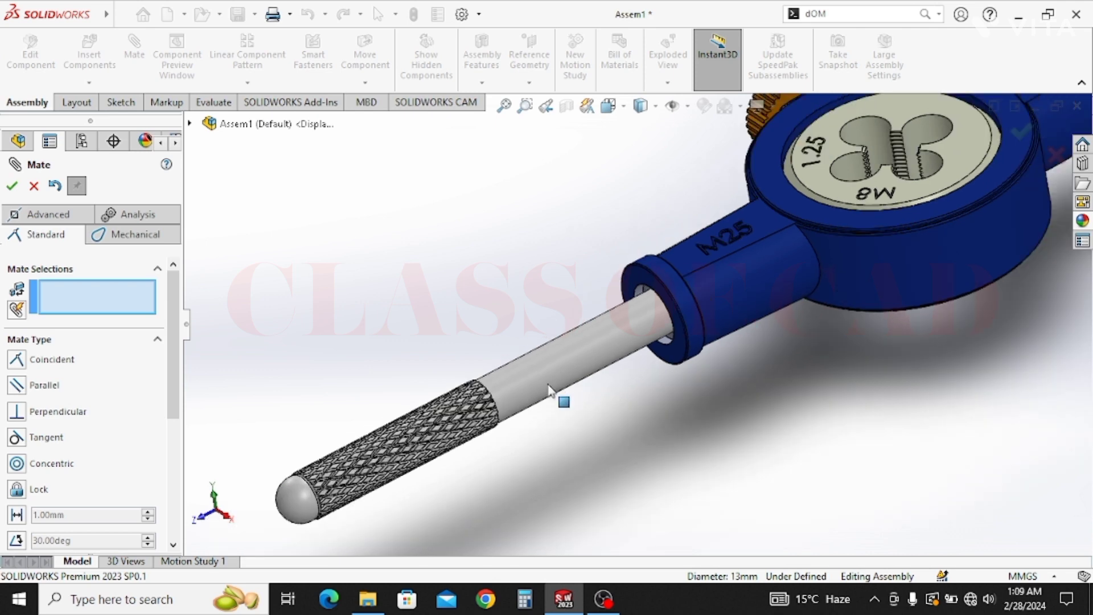
{"action": "left_click_drag", "start_coordinate": [522, 385], "coordinate": [511, 391]}
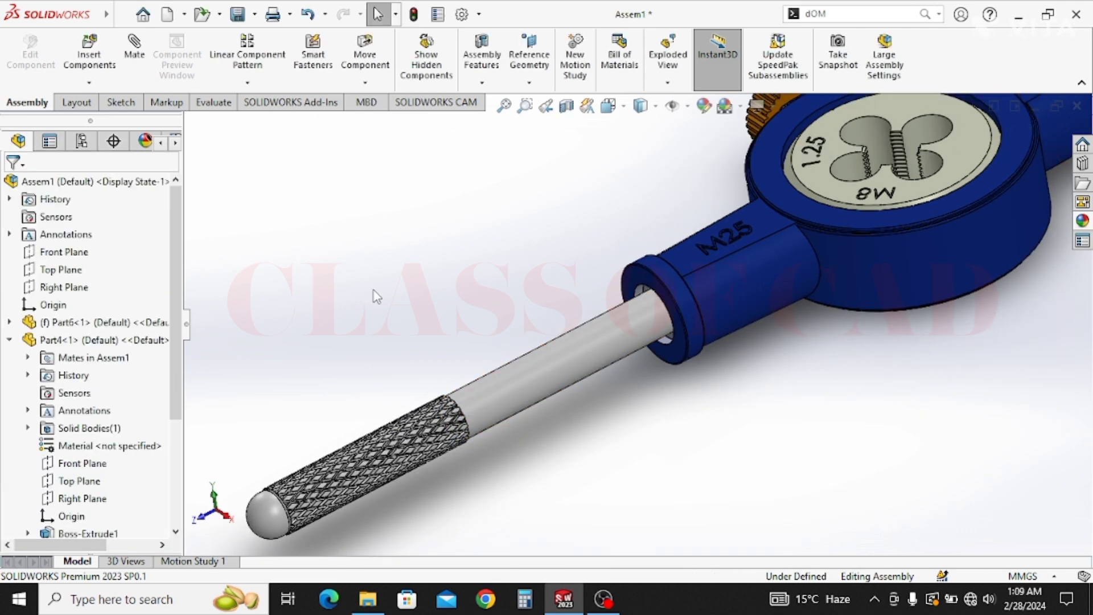
{"action": "scroll", "coordinate": [376, 295], "scroll_direction": "up", "scroll_amount": 2}
{"action": "middle_click_drag", "start_coordinate": [617, 377], "coordinate": [454, 408], "text": "ctrl"}
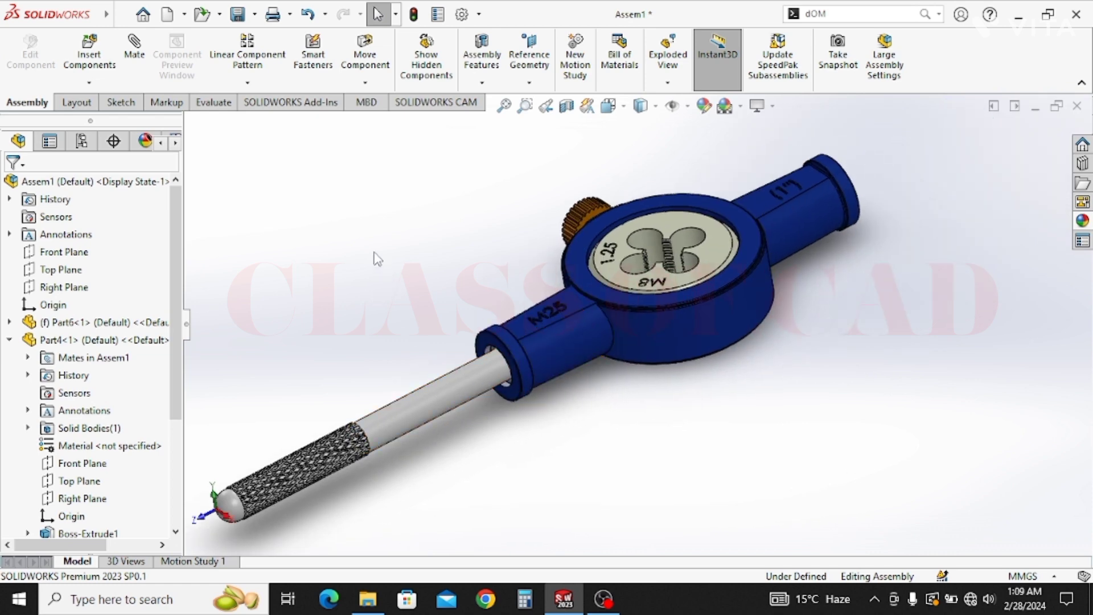
Mirror the Part2 handle rod about the assembly's Front Plane to place a second handle on the opposite side of the holder.
{"action": "left_click", "coordinate": [268, 85]}
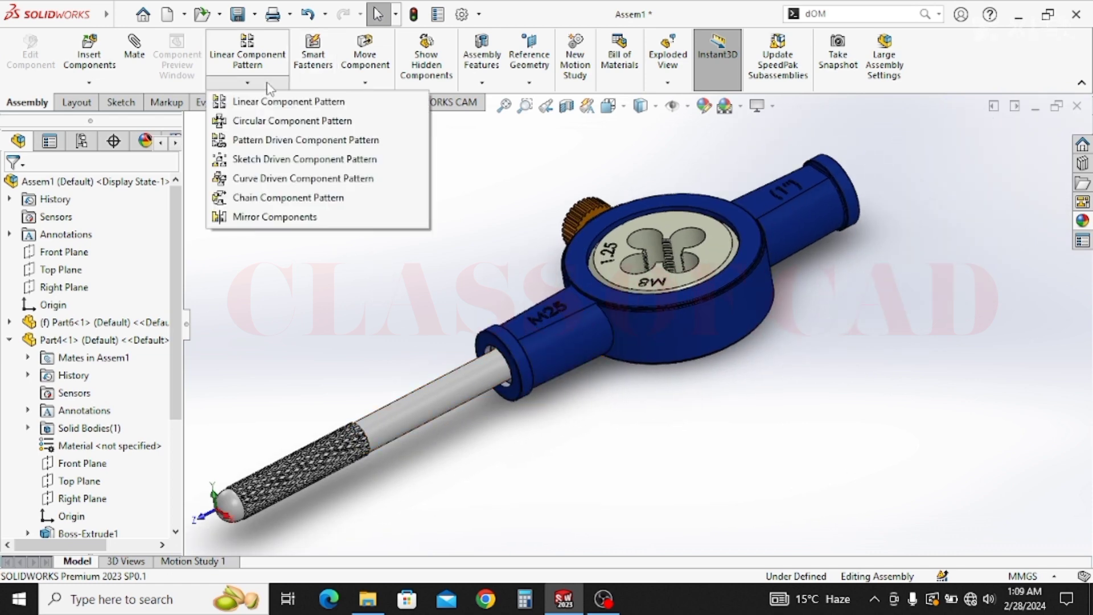
{"action": "left_click", "coordinate": [254, 223]}
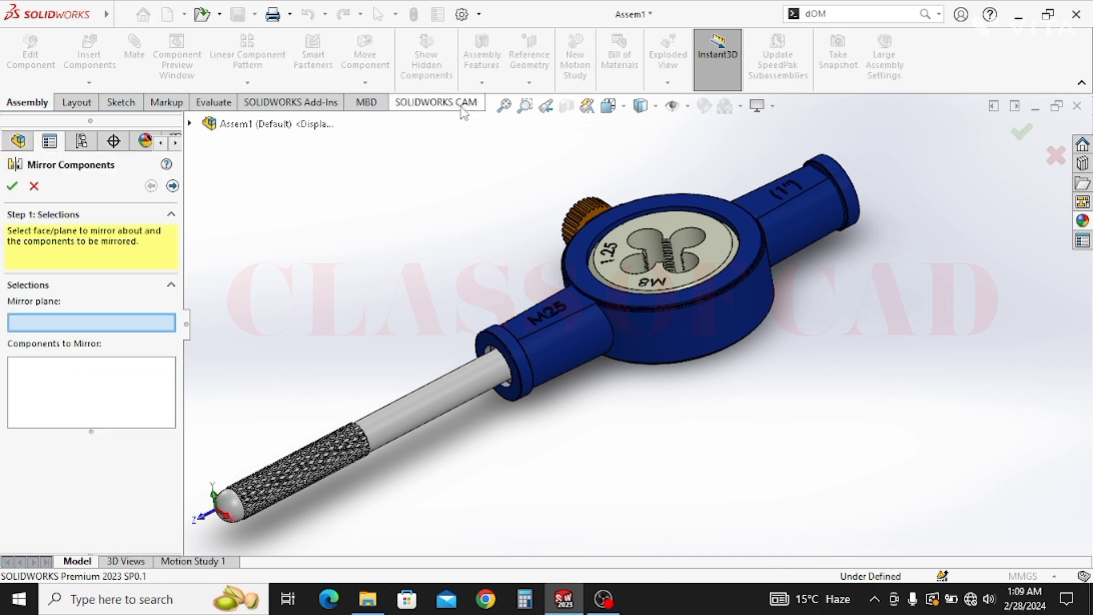
{"action": "left_click", "coordinate": [190, 123]}
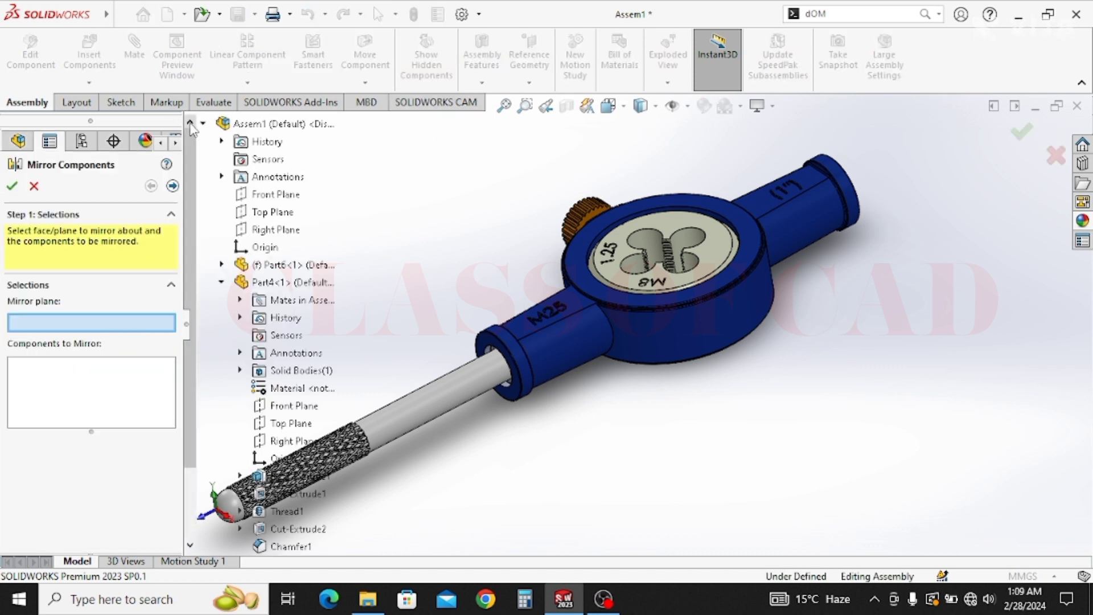
{"action": "left_click", "coordinate": [249, 197]}
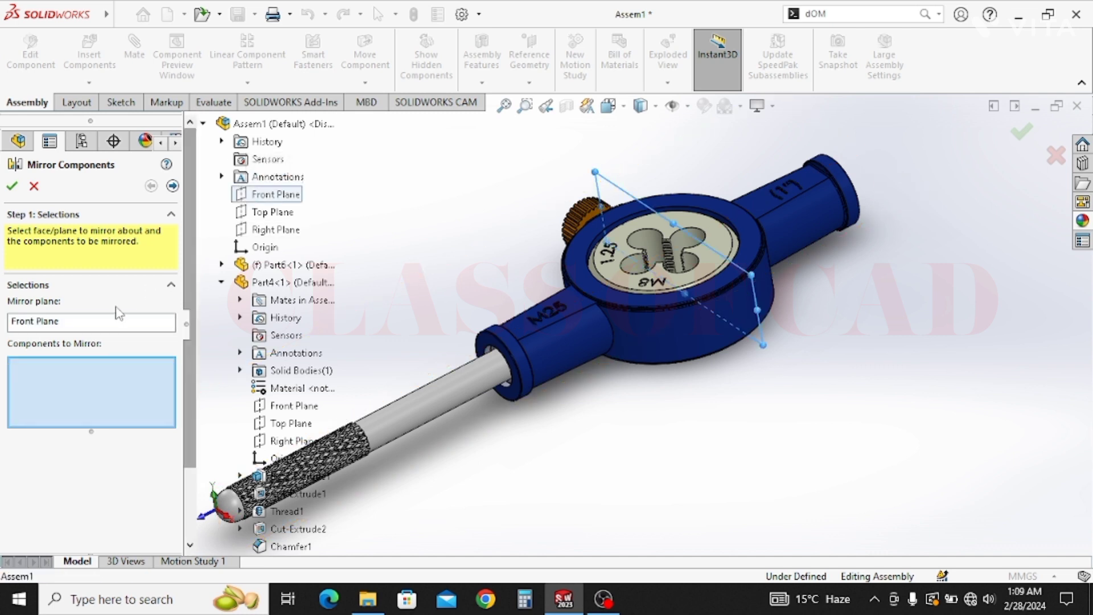
{"action": "left_click", "coordinate": [427, 409]}
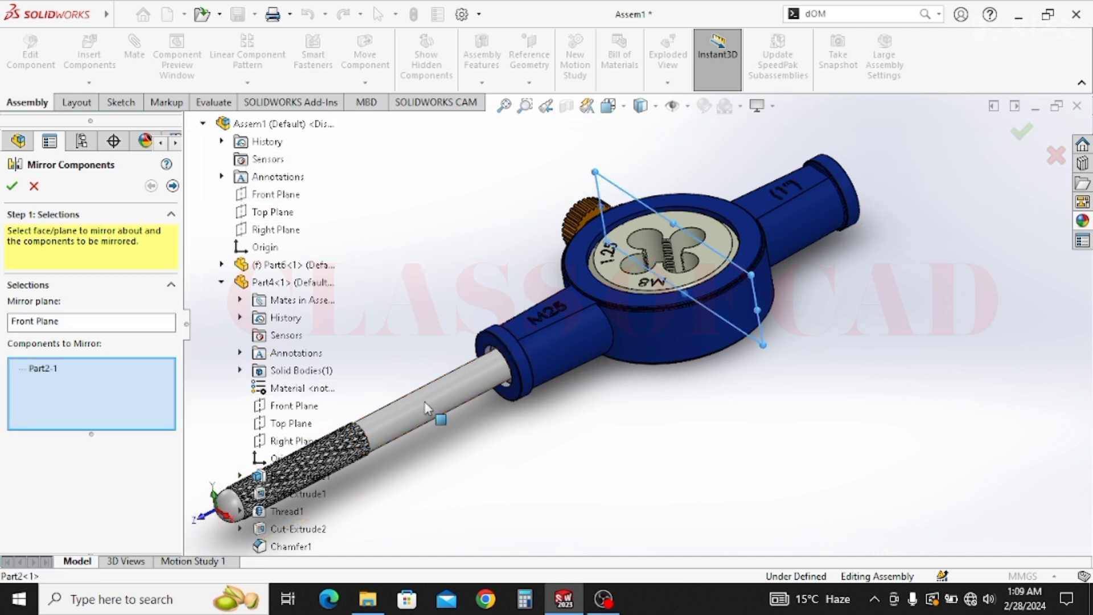
{"action": "left_click", "coordinate": [12, 187]}
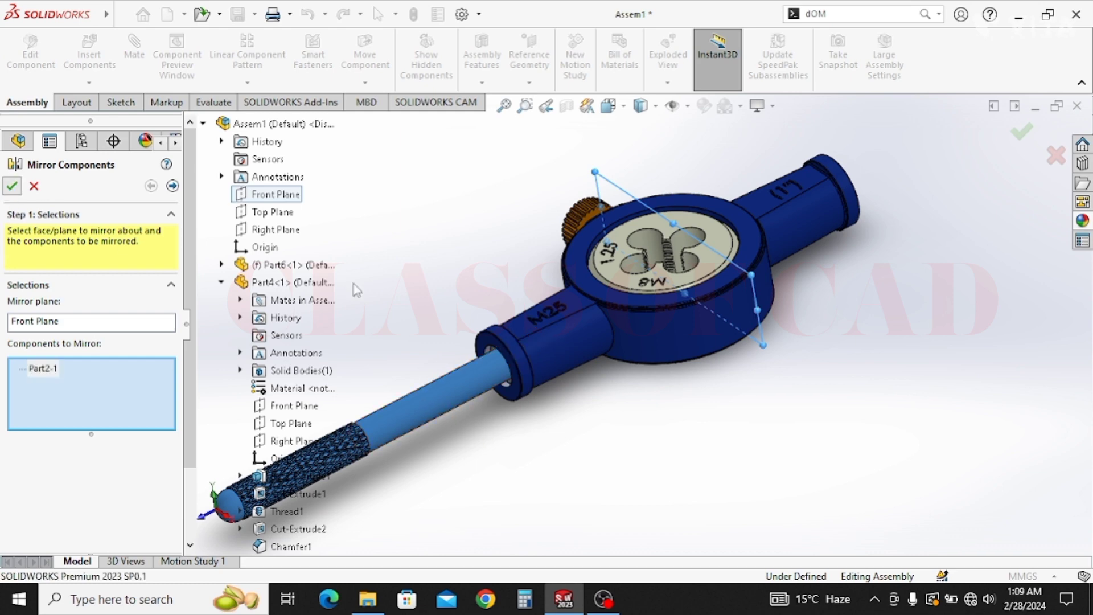
{"action": "scroll", "coordinate": [551, 305], "scroll_direction": "up", "scroll_amount": 2}
{"action": "middle_click_drag", "start_coordinate": [687, 351], "coordinate": [703, 382]}
{"action": "key", "text": "ctrl+7"}
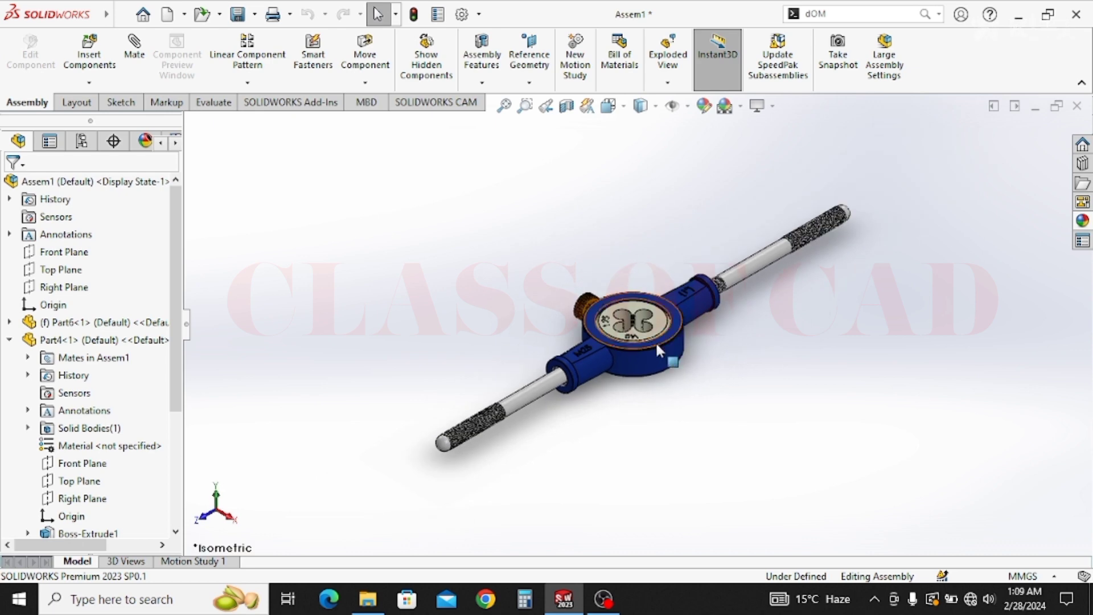
{"action": "scroll", "coordinate": [656, 345], "scroll_direction": "down", "scroll_amount": 3}
{"action": "middle_click_drag", "start_coordinate": [656, 346], "coordinate": [638, 361]}
{"action": "scroll", "coordinate": [626, 342], "scroll_direction": "down", "scroll_amount": 2}
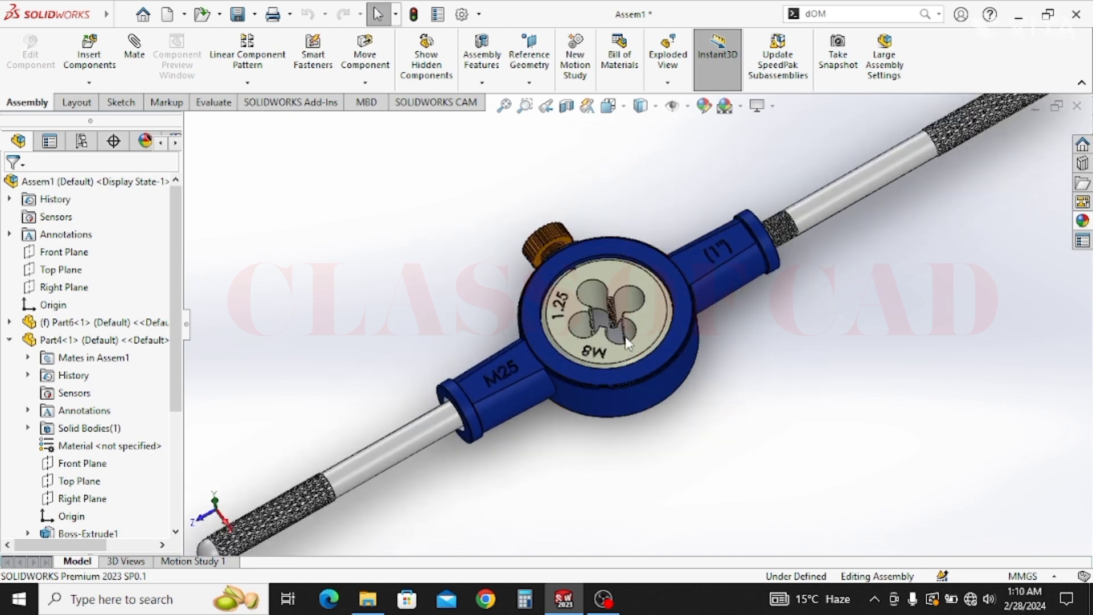